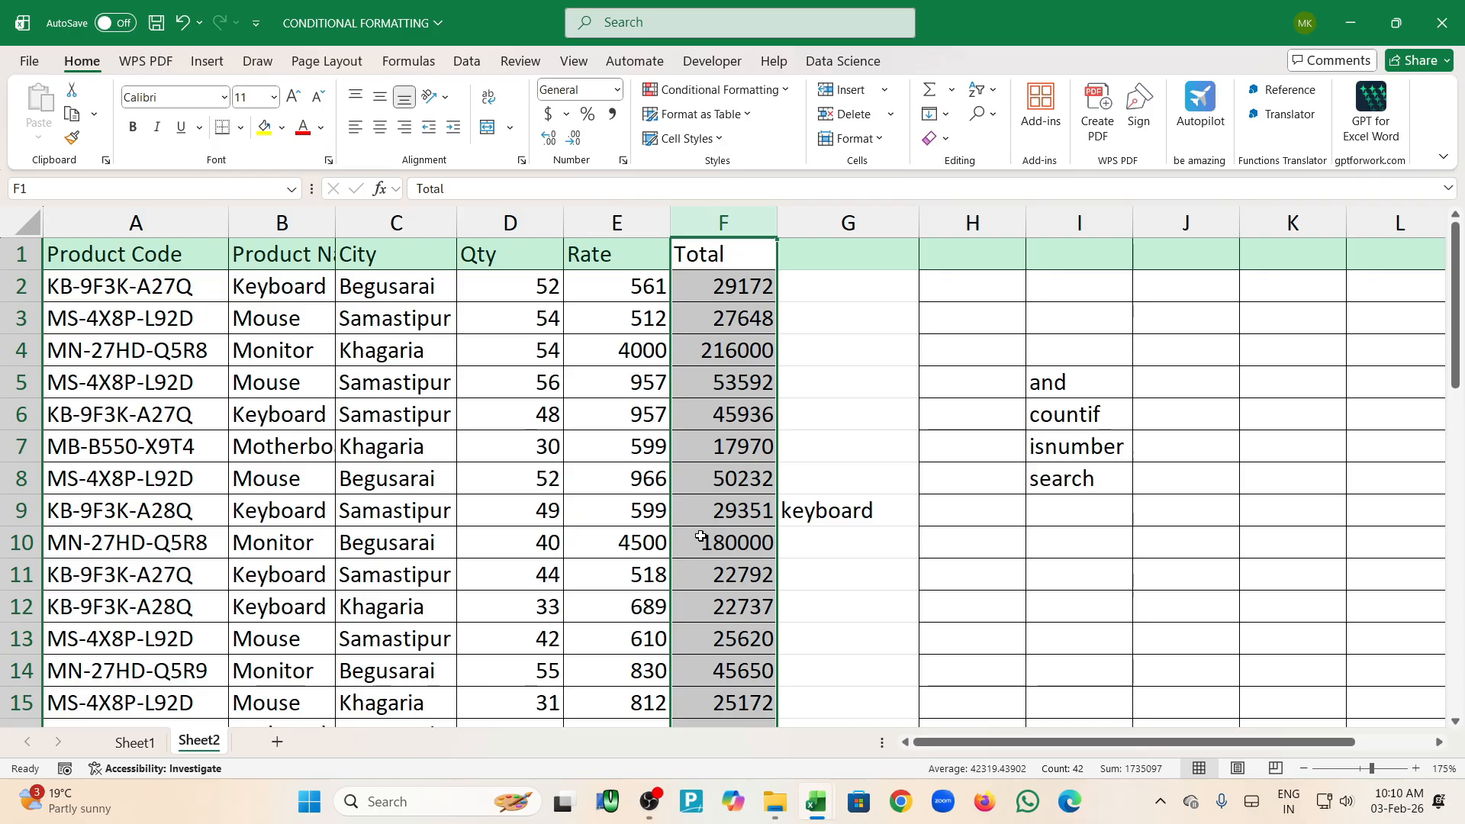
# Review the product table's columns from Product Code to Rate and the function names listed in I5:I8
pyautogui.click(153, 223)
pyautogui.click(326, 222)
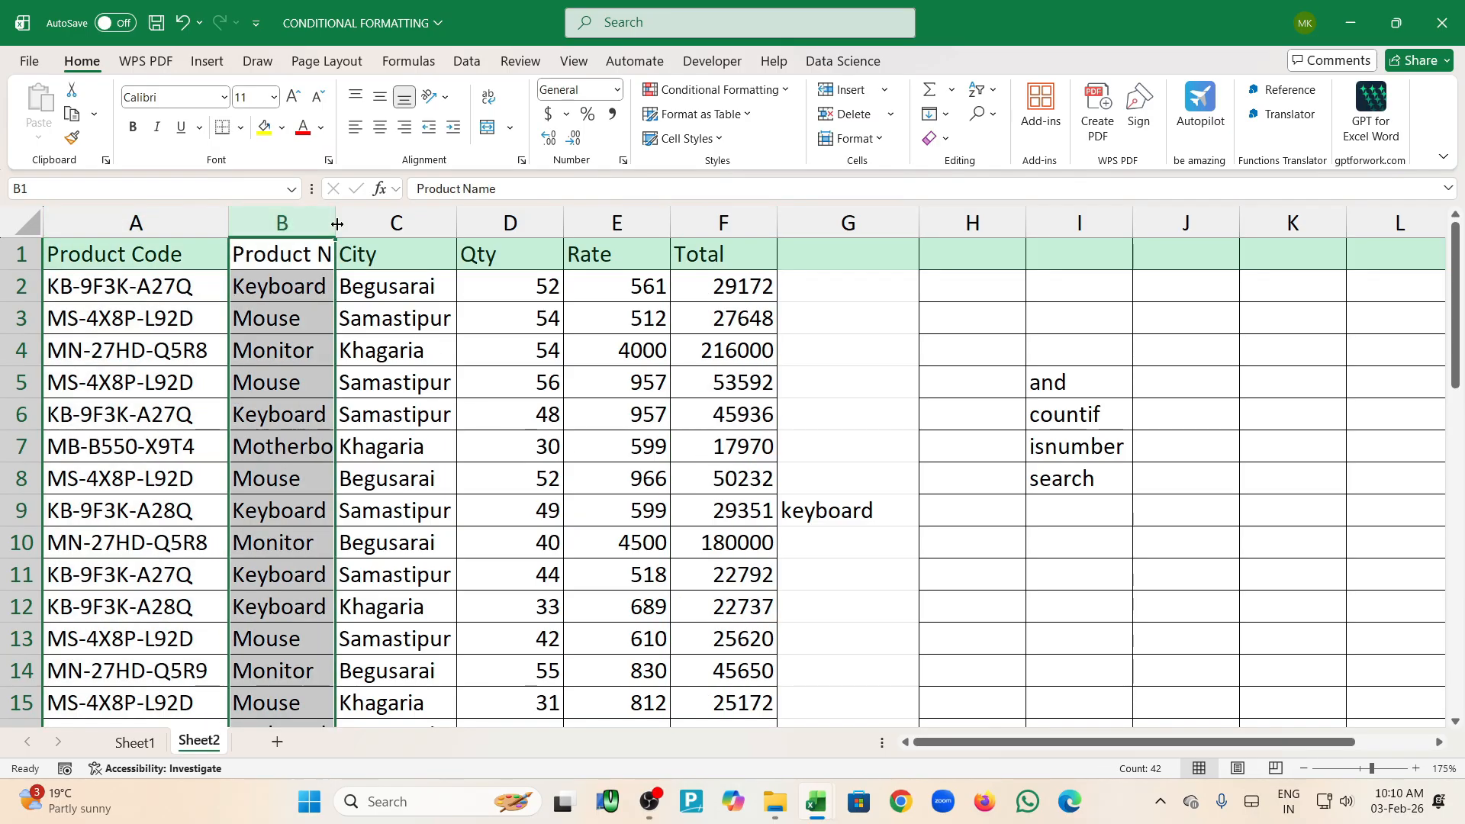
pyautogui.click(394, 223)
pyautogui.click(538, 221)
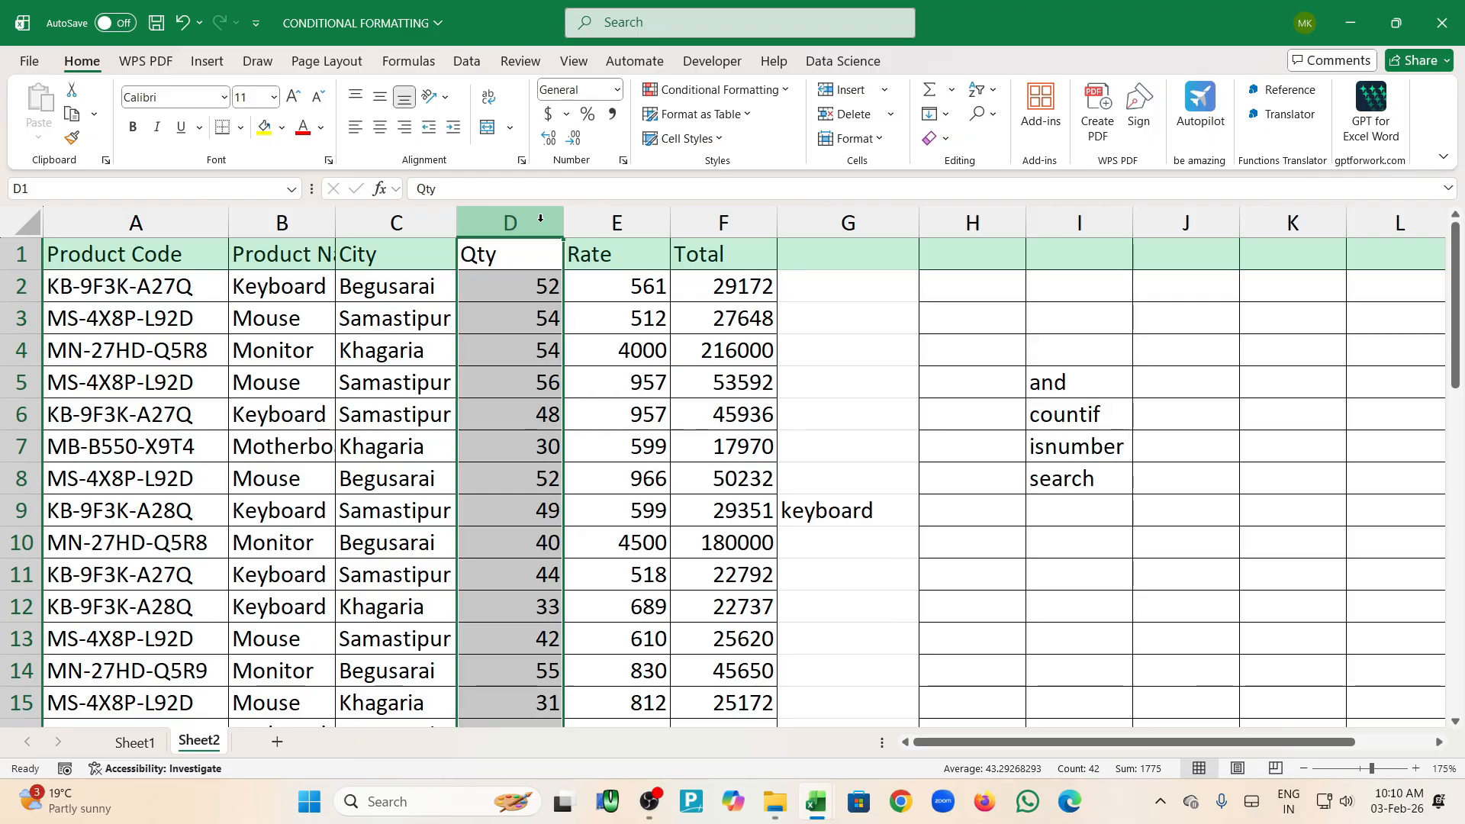
pyautogui.click(591, 222)
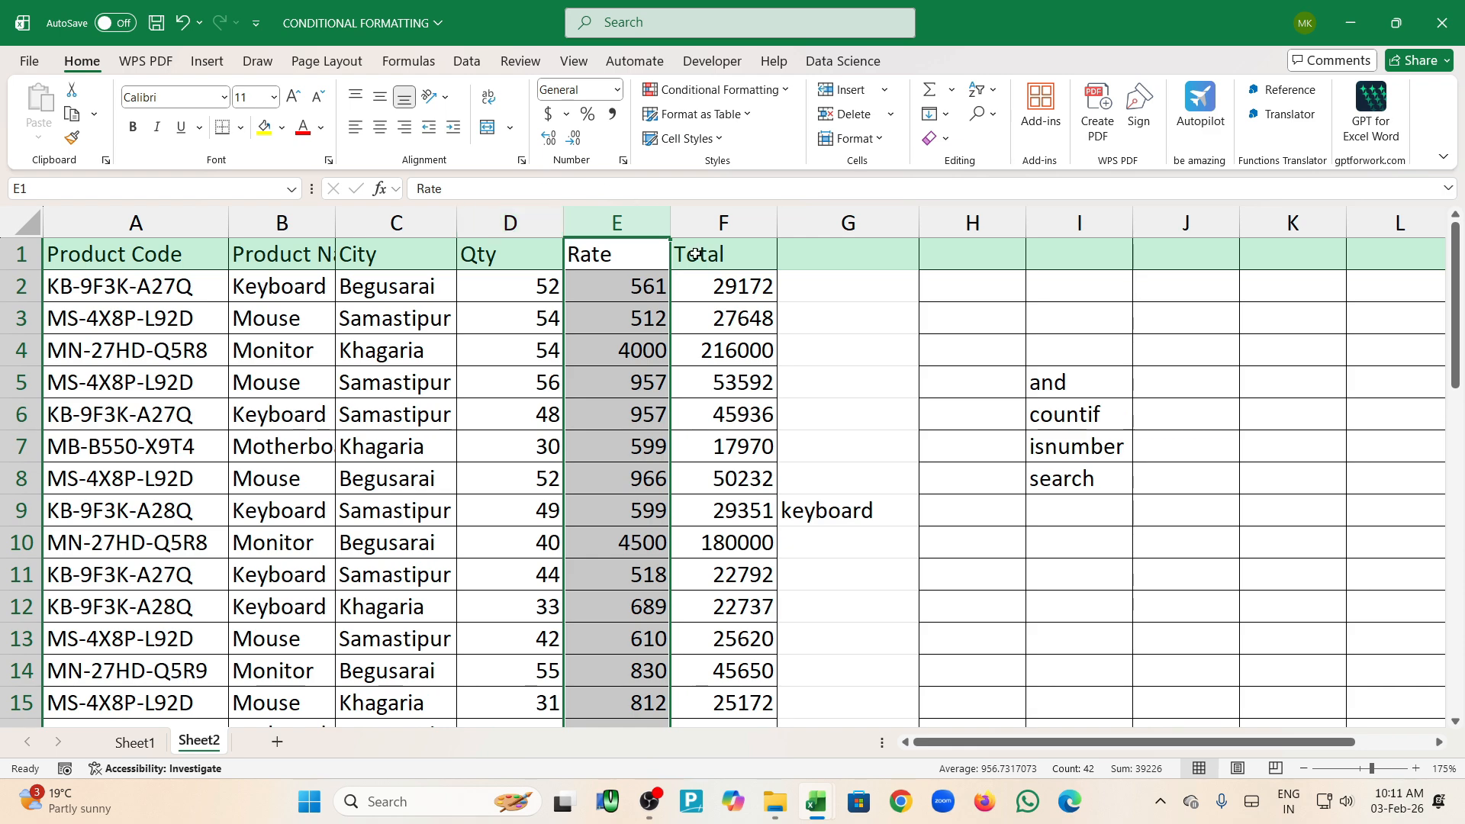
pyautogui.click(1101, 390)
pyautogui.click(1105, 413)
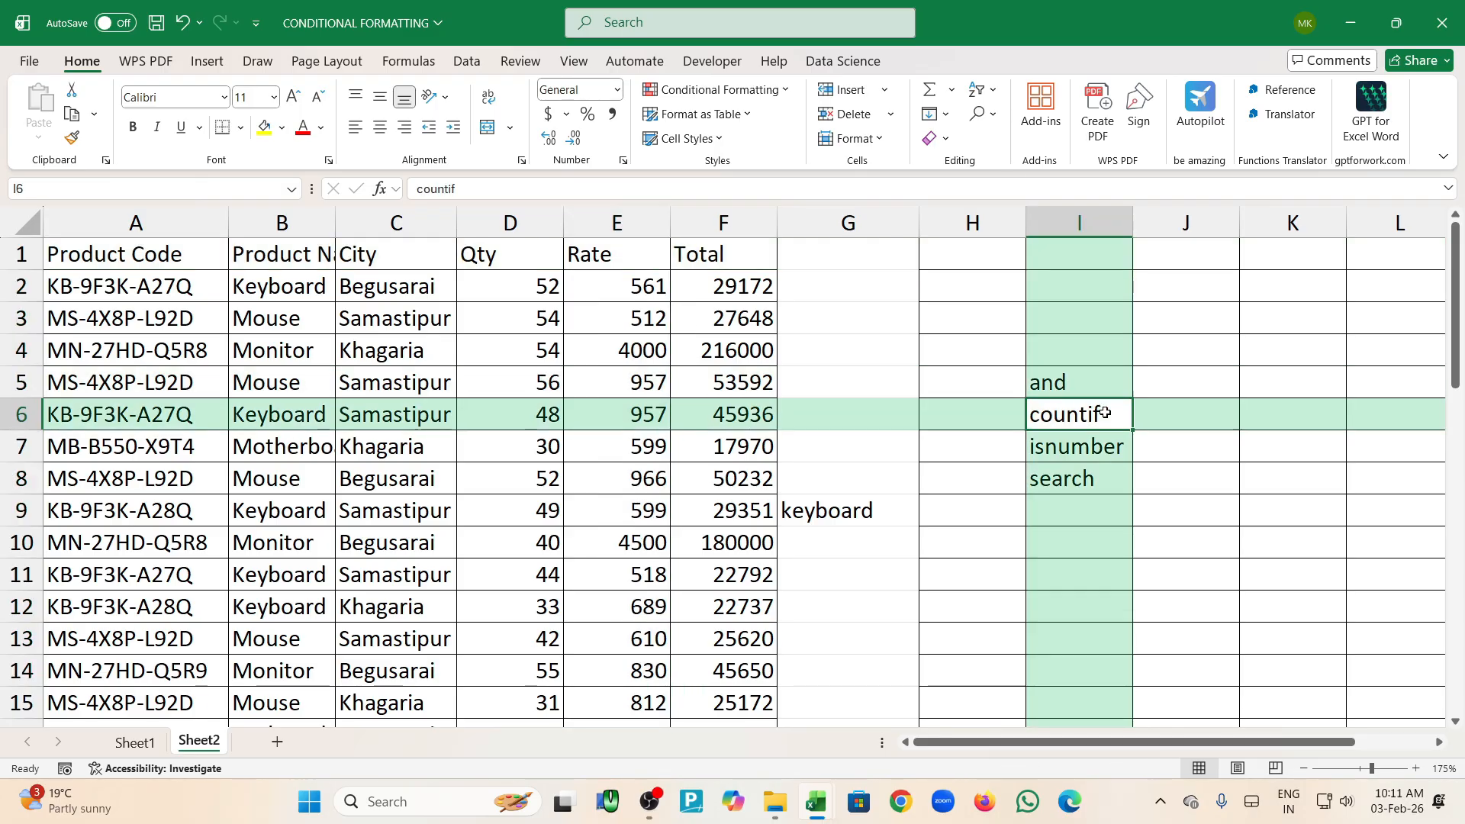
pyautogui.click(1106, 446)
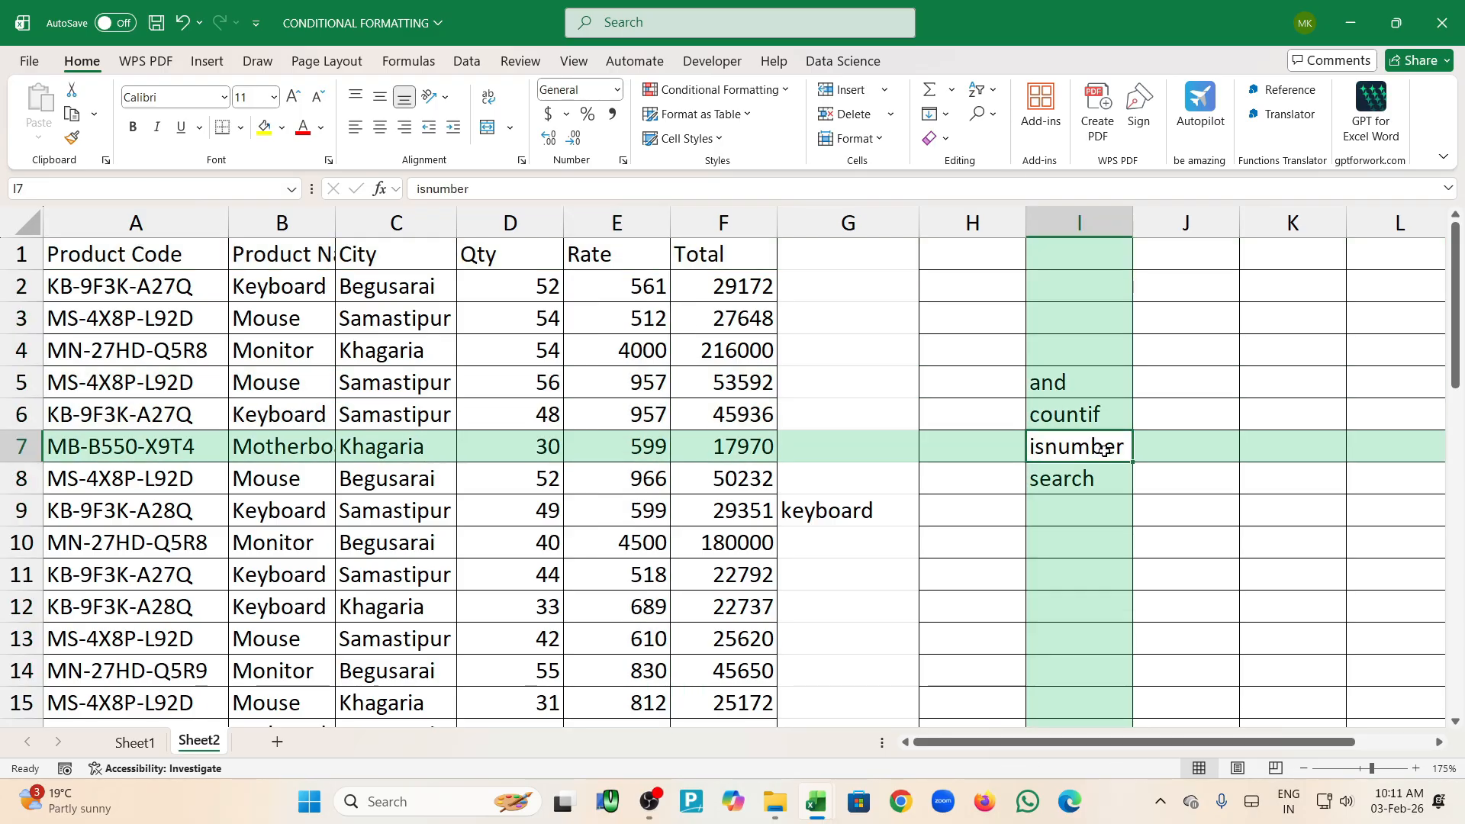
pyautogui.click(1071, 488)
pyautogui.moveTo(1071, 390); pyautogui.dragTo(1073, 468)
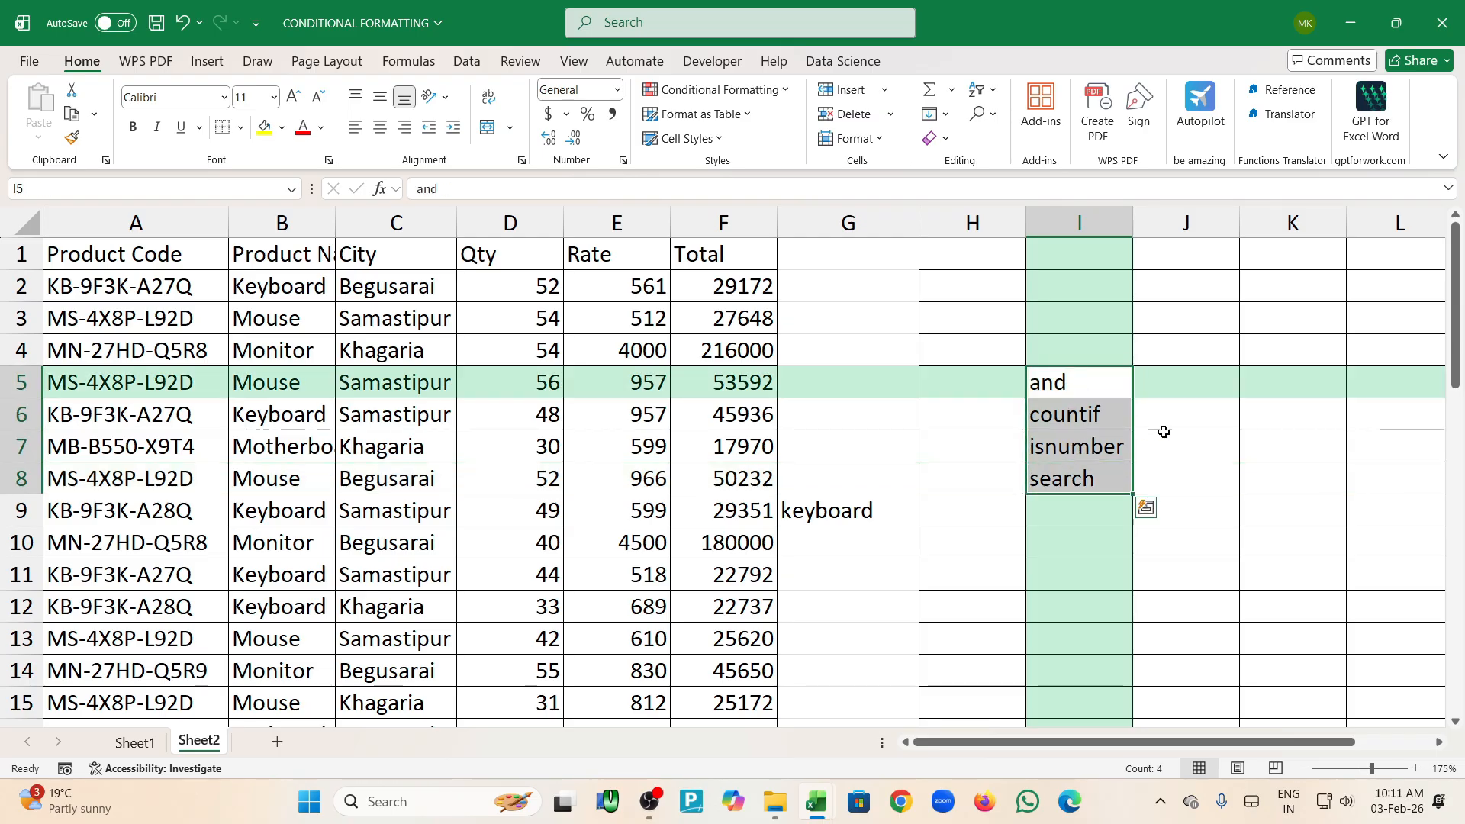
pyautogui.click(1107, 381)
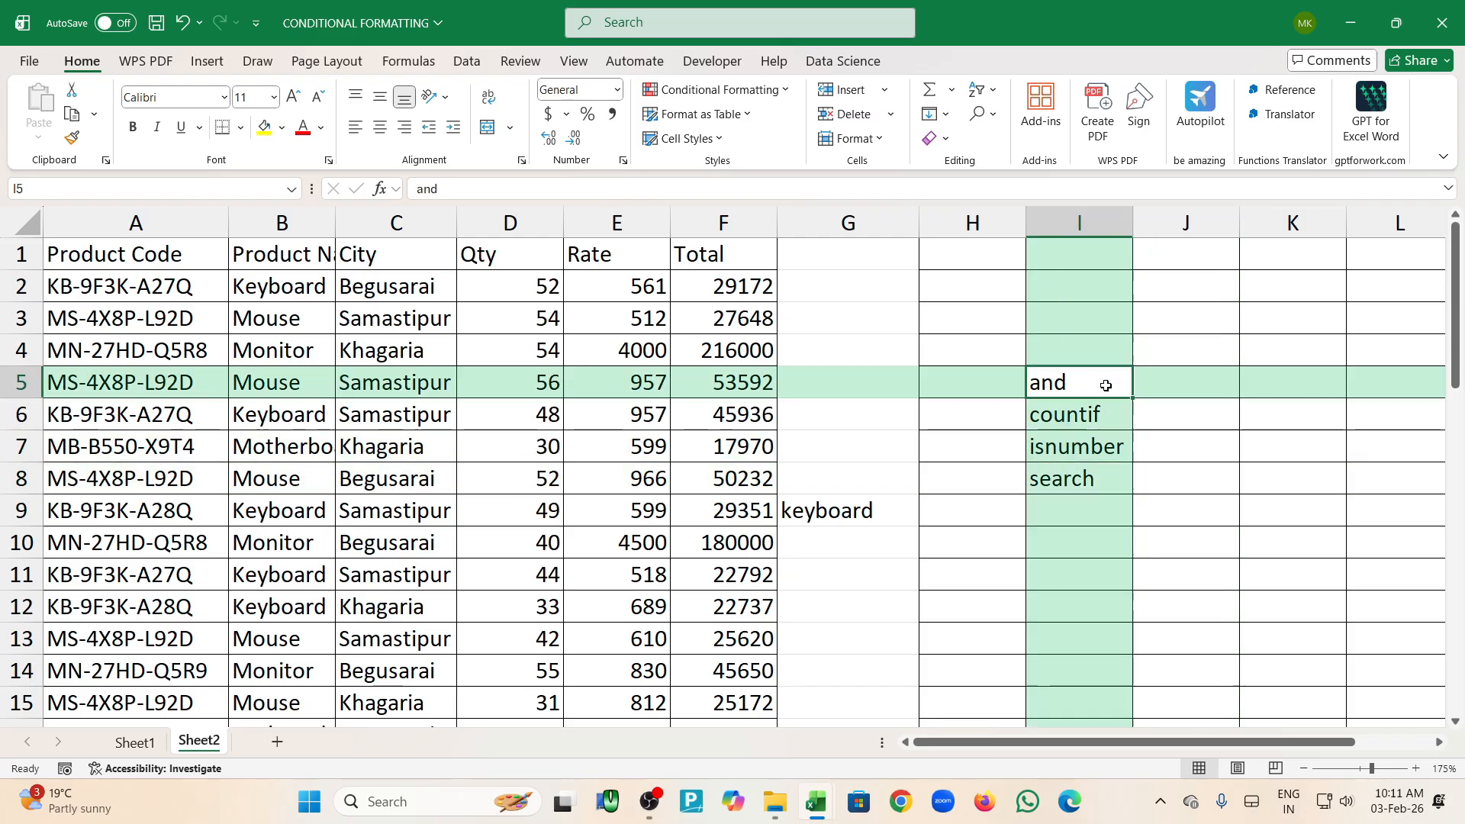
# Enter the formula =AND(10>=9) in cell I9
pyautogui.click(1092, 508)
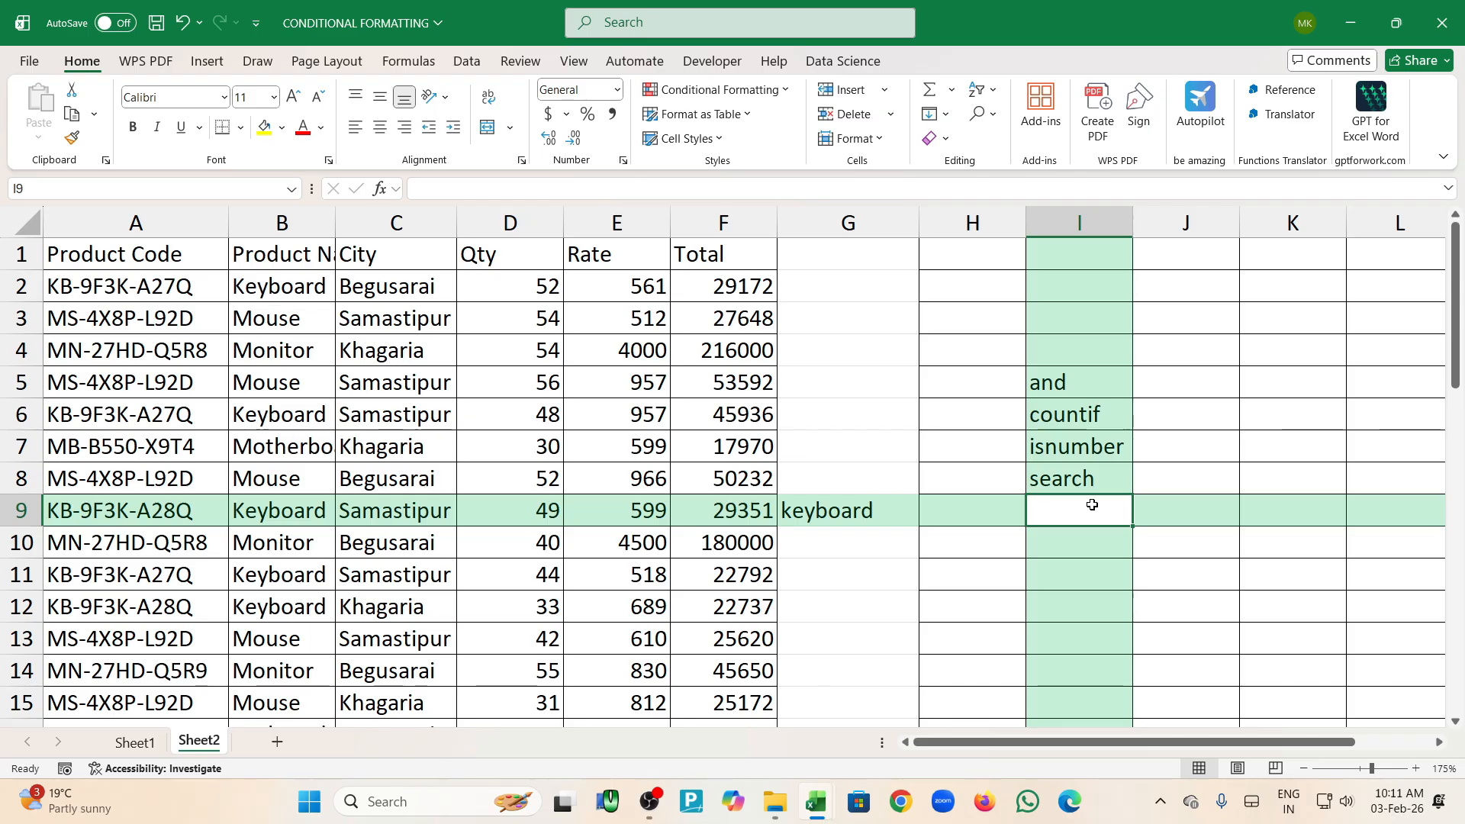
pyautogui.write('=and')
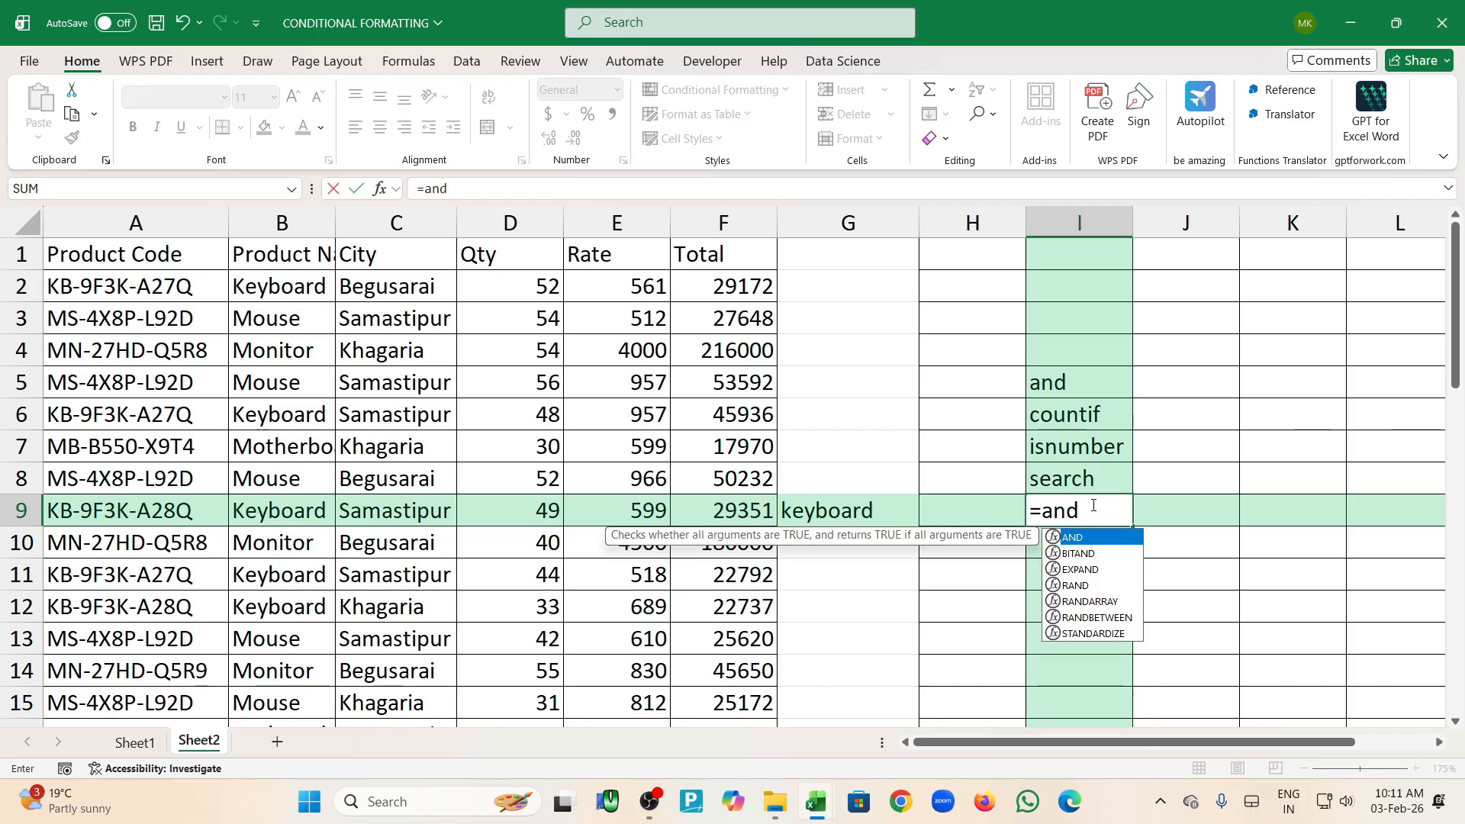
pyautogui.press('Tab')
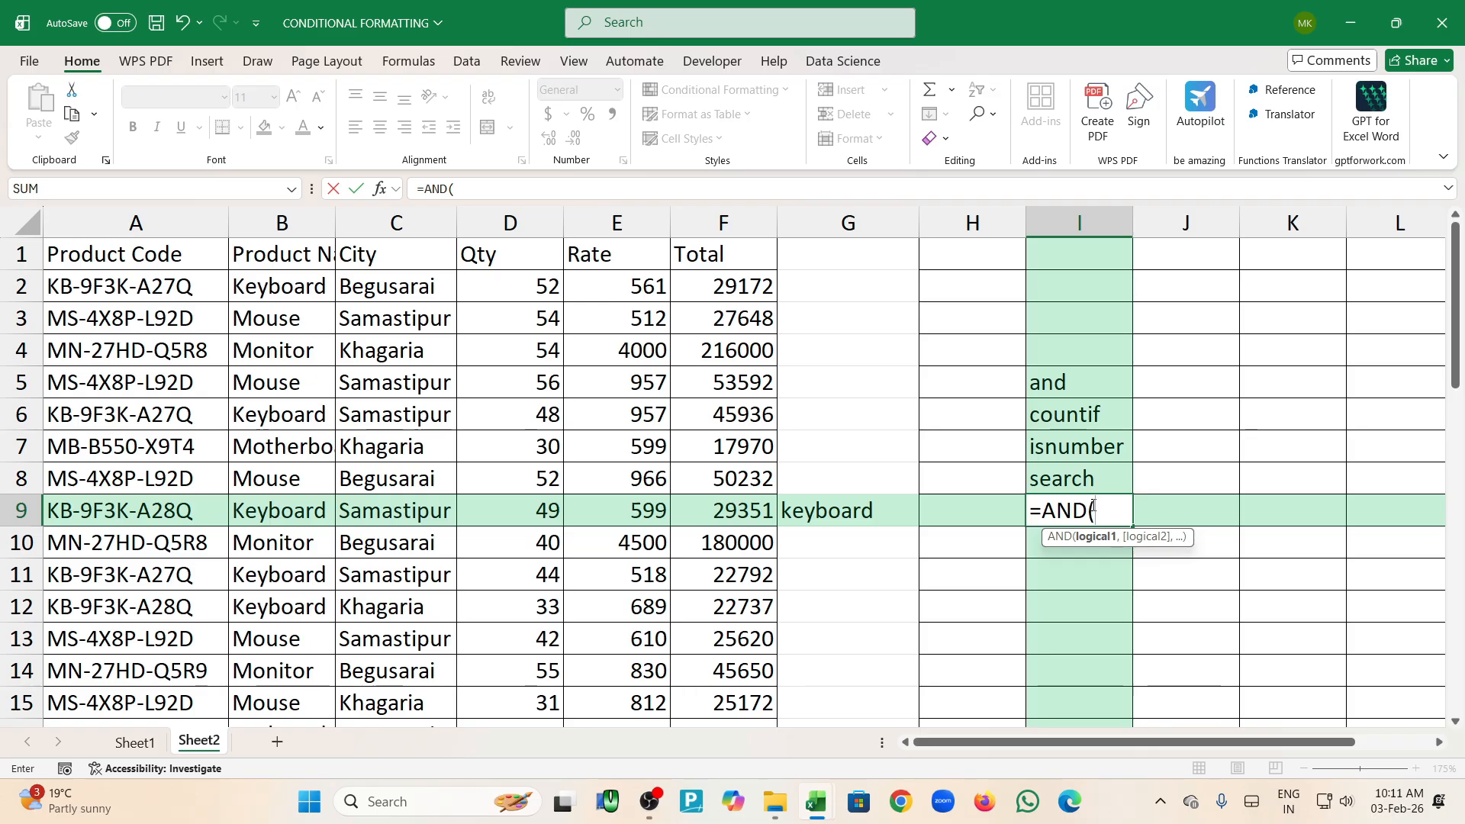
pyautogui.write('10>=')
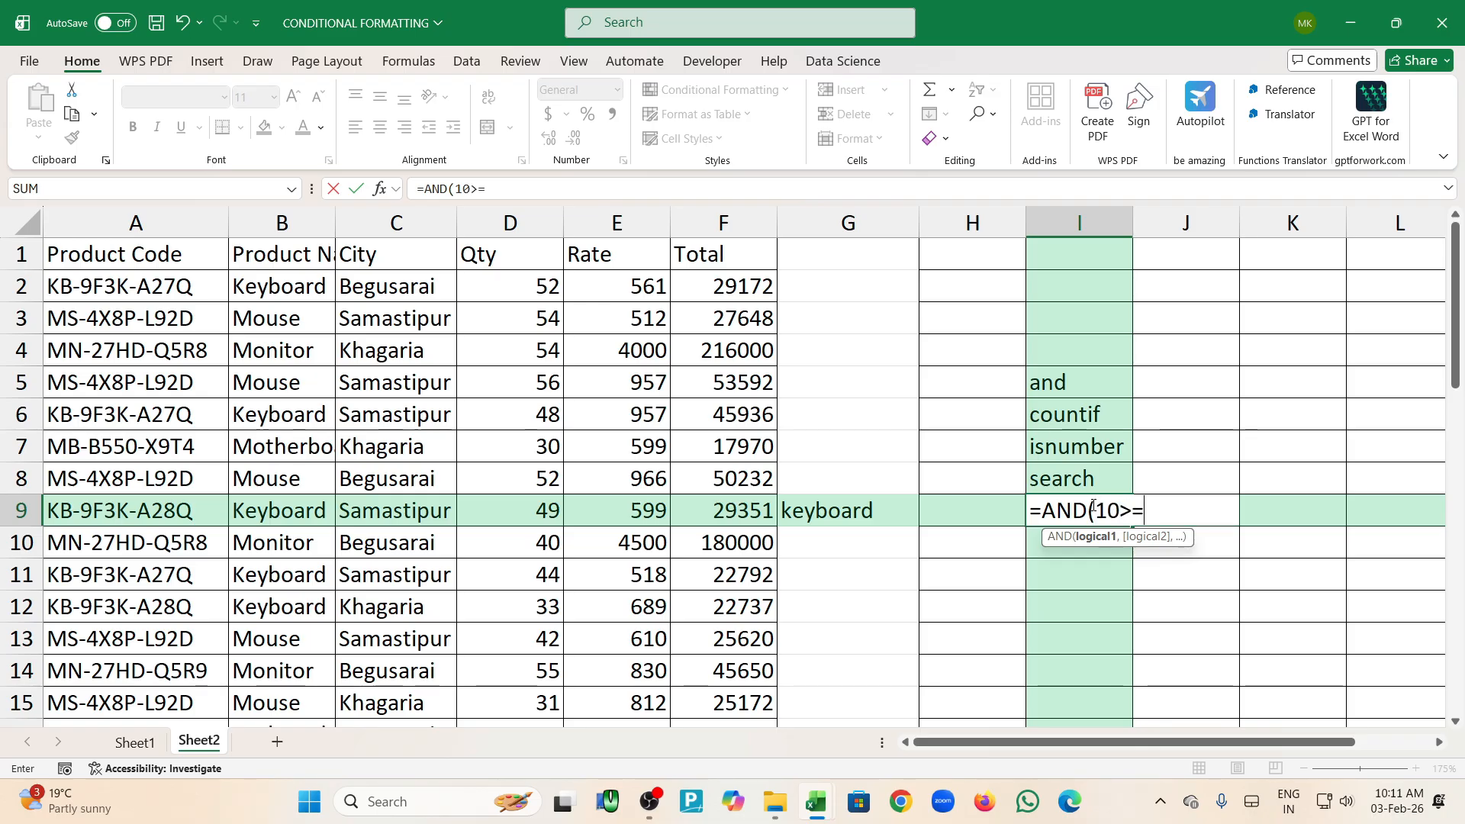
pyautogui.write('9')
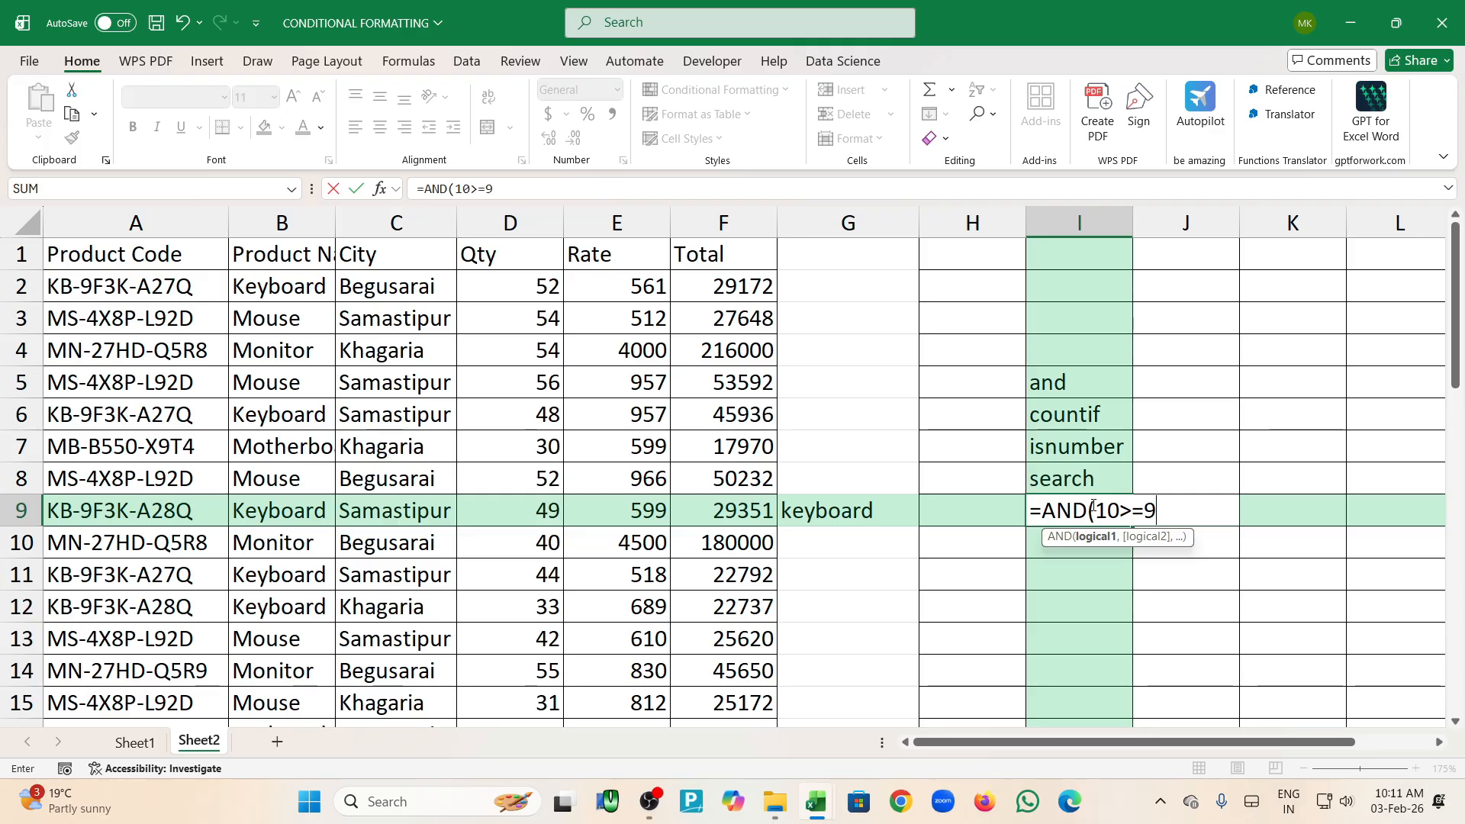
pyautogui.write(')')
pyautogui.press('Return')
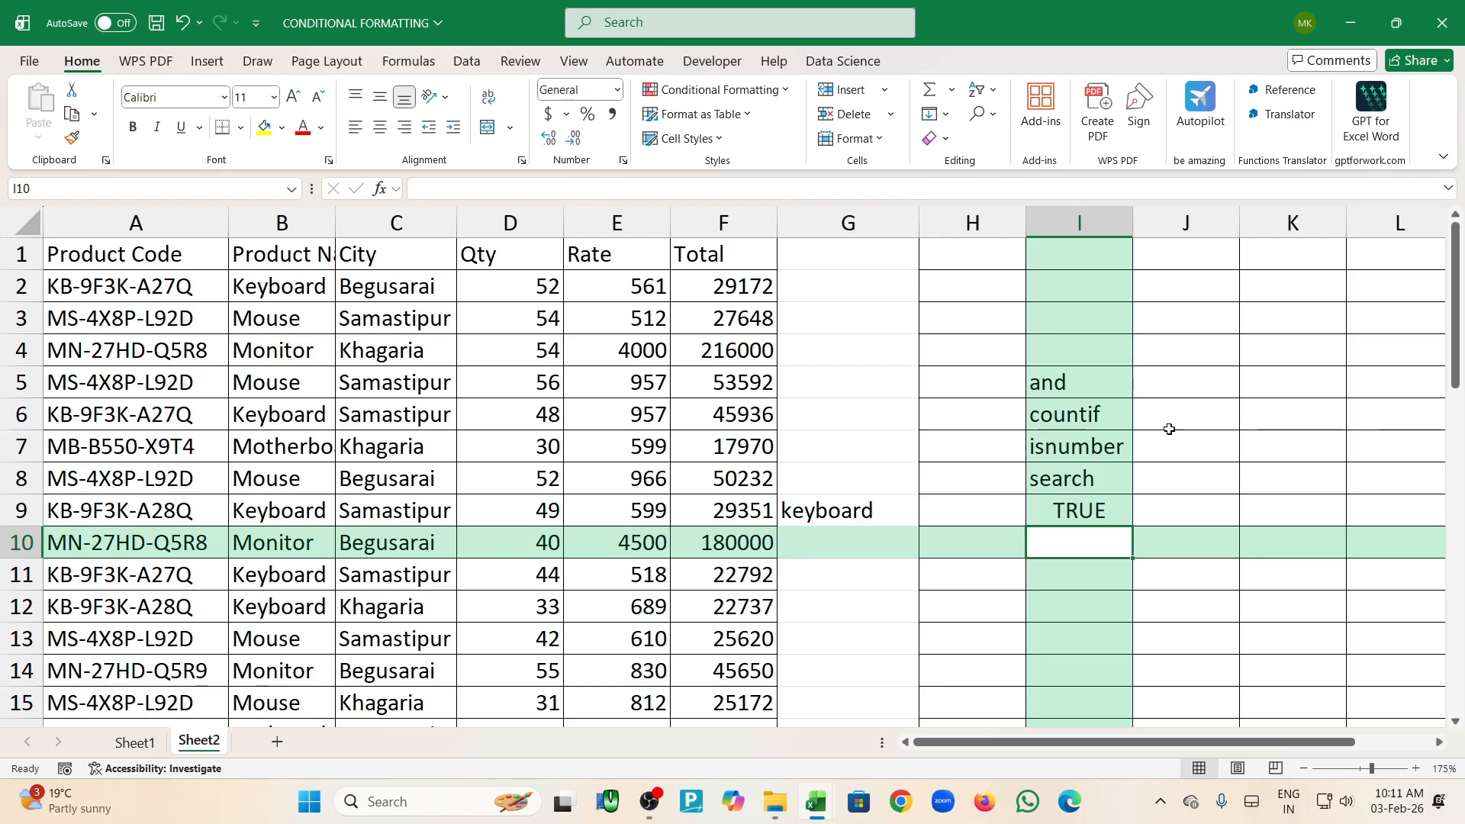
# Add 10+10=20 as a second condition to the AND formula in cell I9
pyautogui.doubleClick(1102, 508)
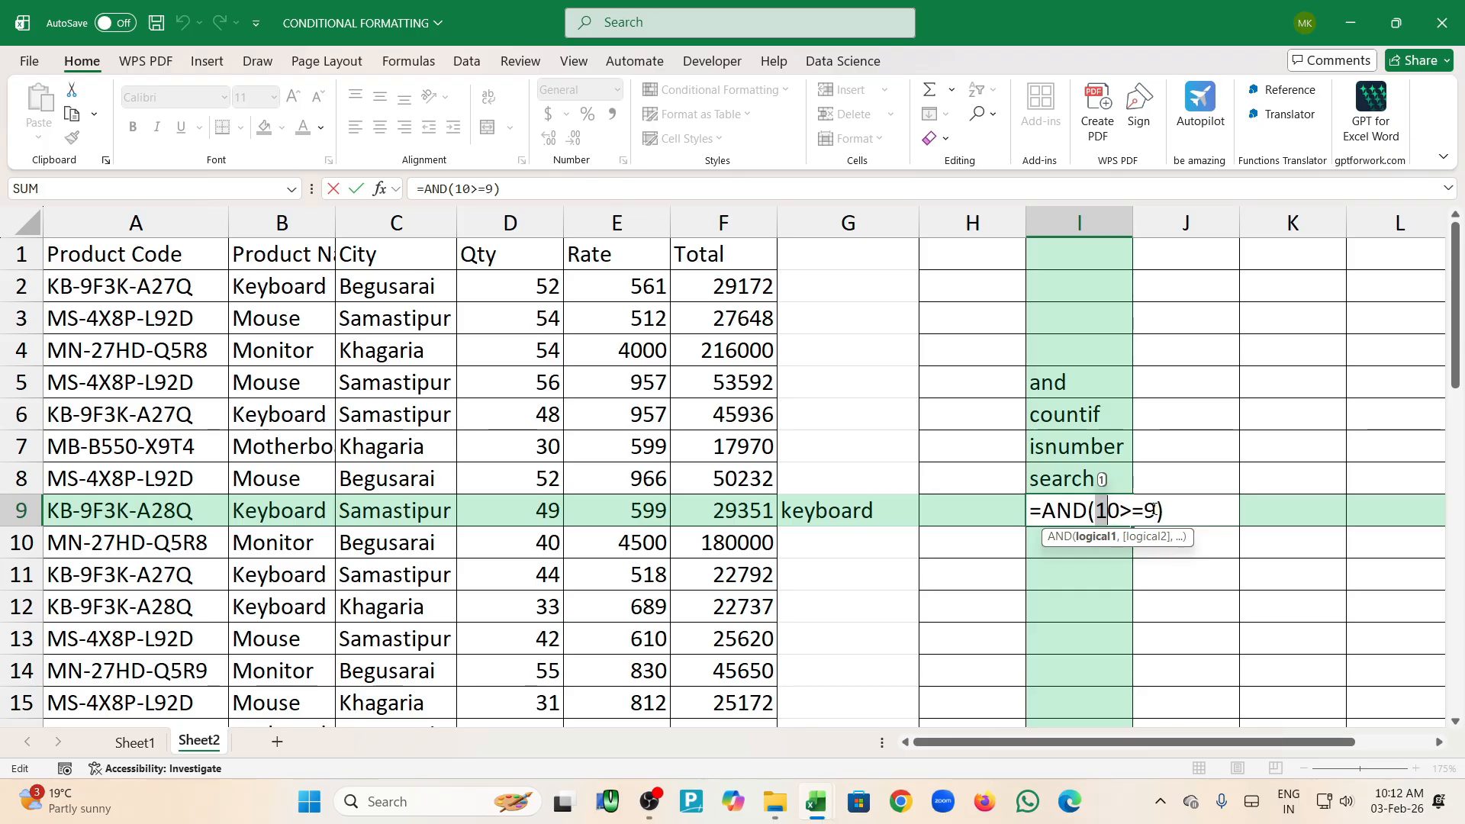
pyautogui.click(1180, 506)
pyautogui.click(1160, 510)
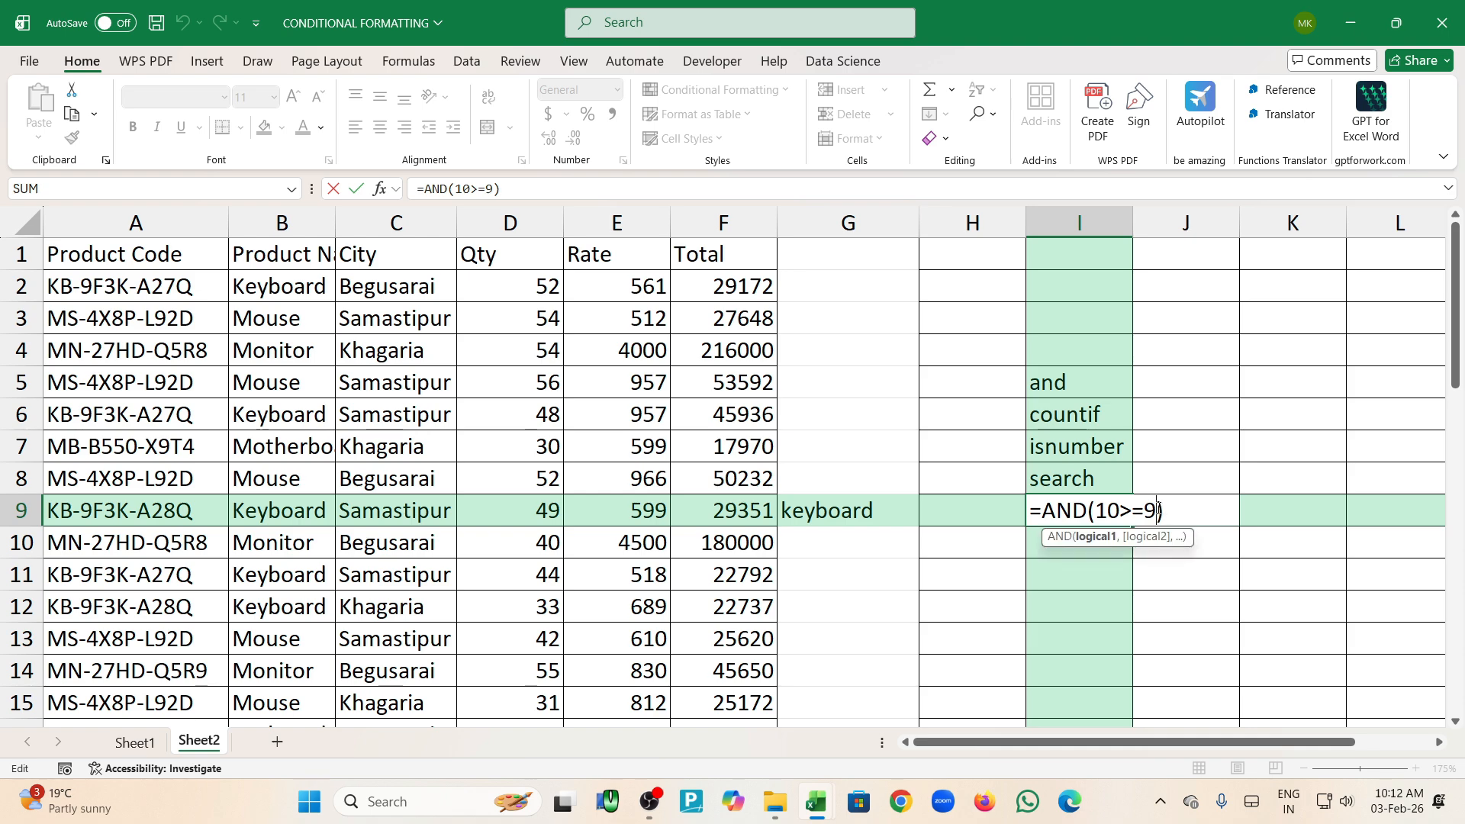
pyautogui.write(',')
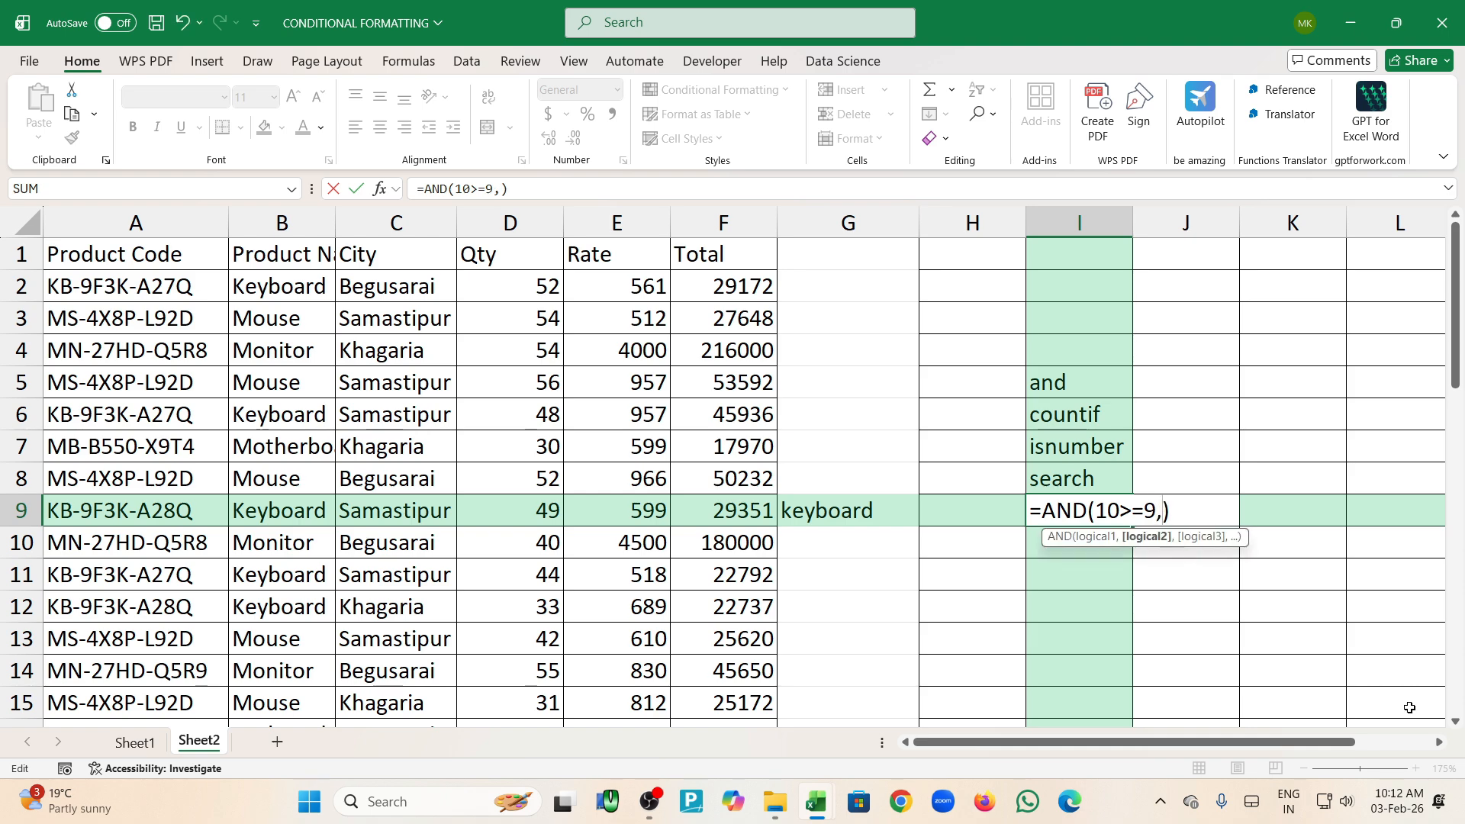
pyautogui.write('10+10=')
pyautogui.write('20')
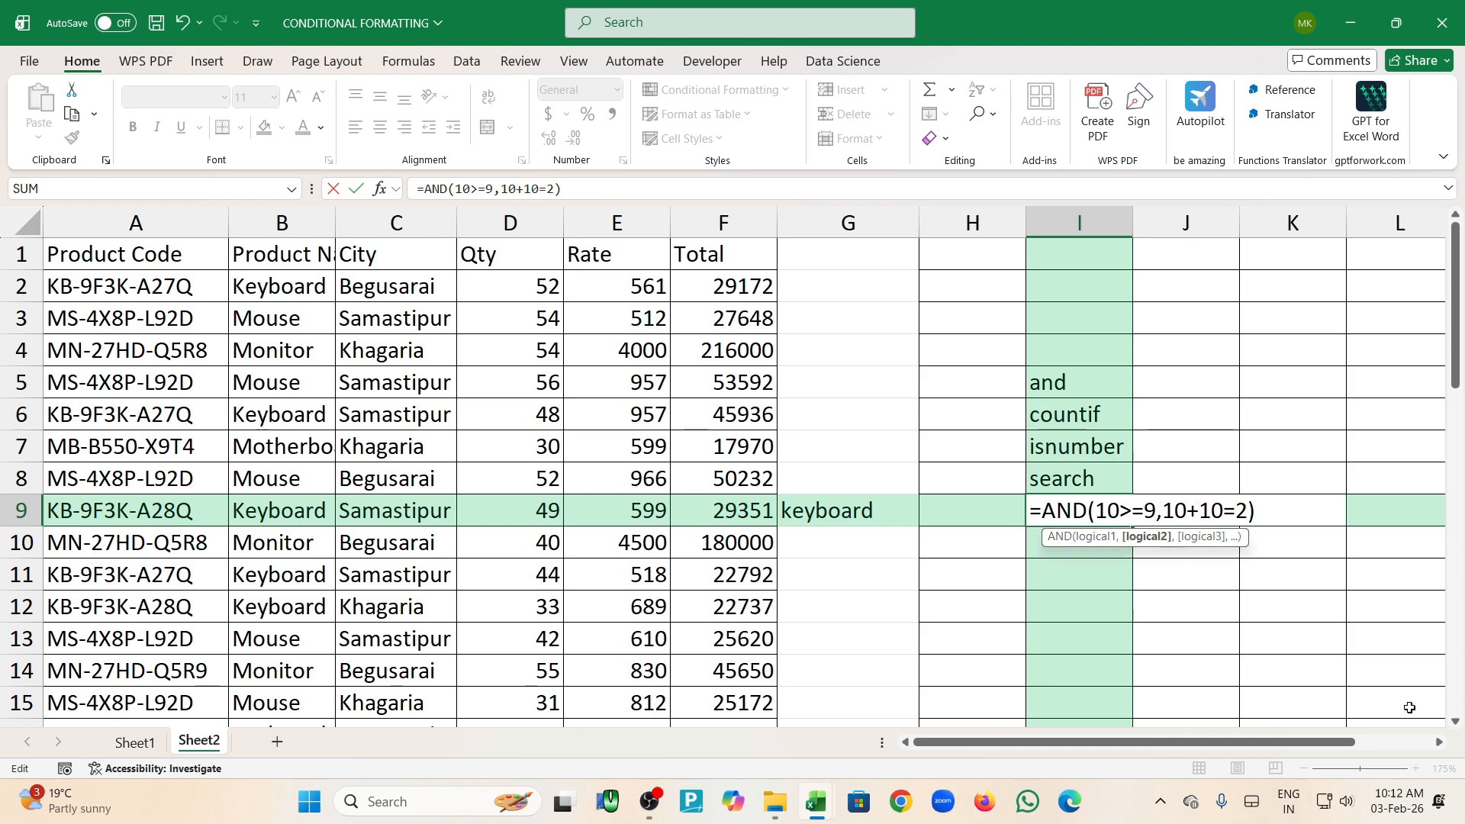
pyautogui.press('Return')
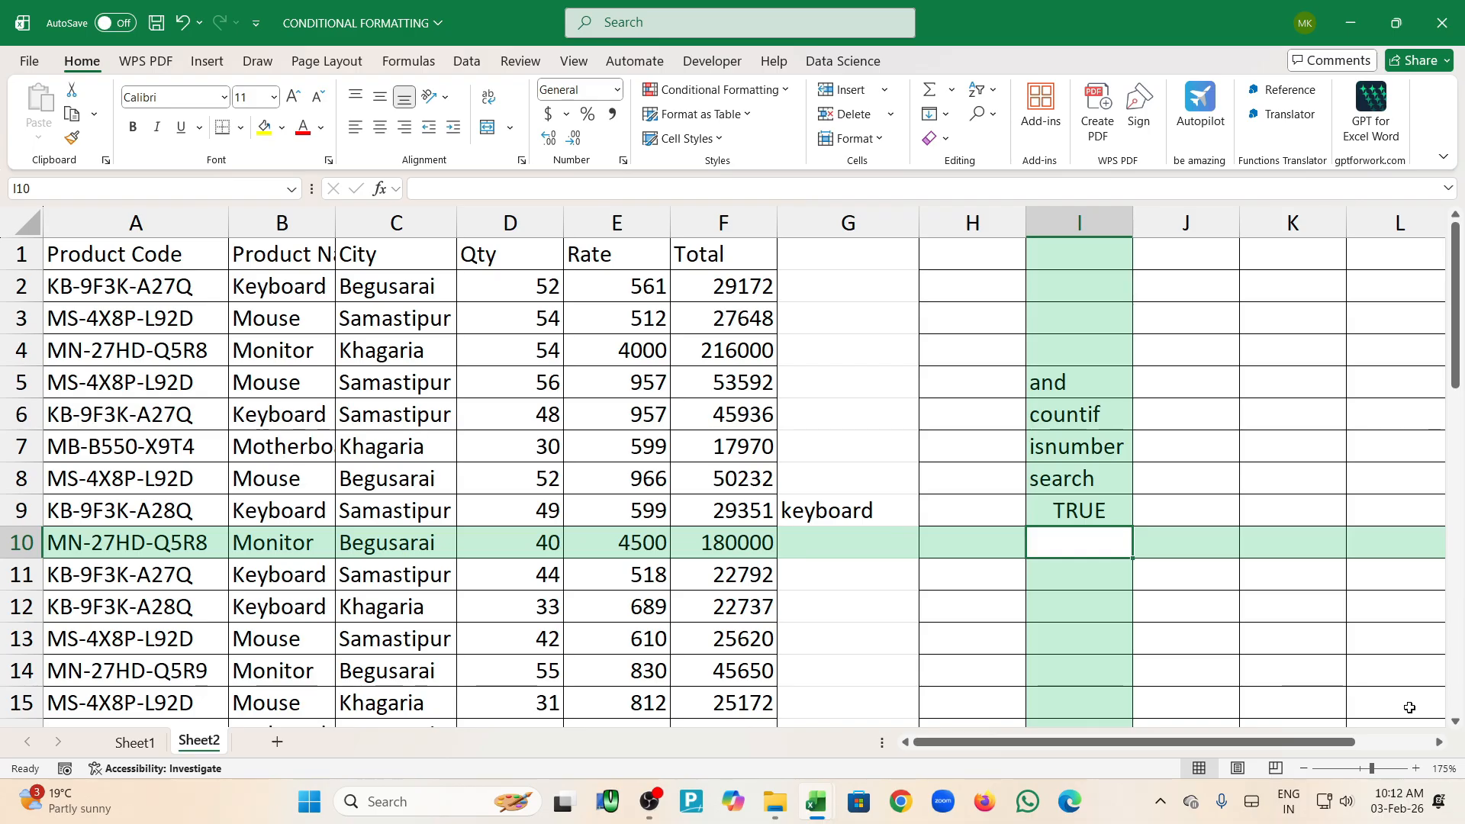
pyautogui.doubleClick(1094, 500)
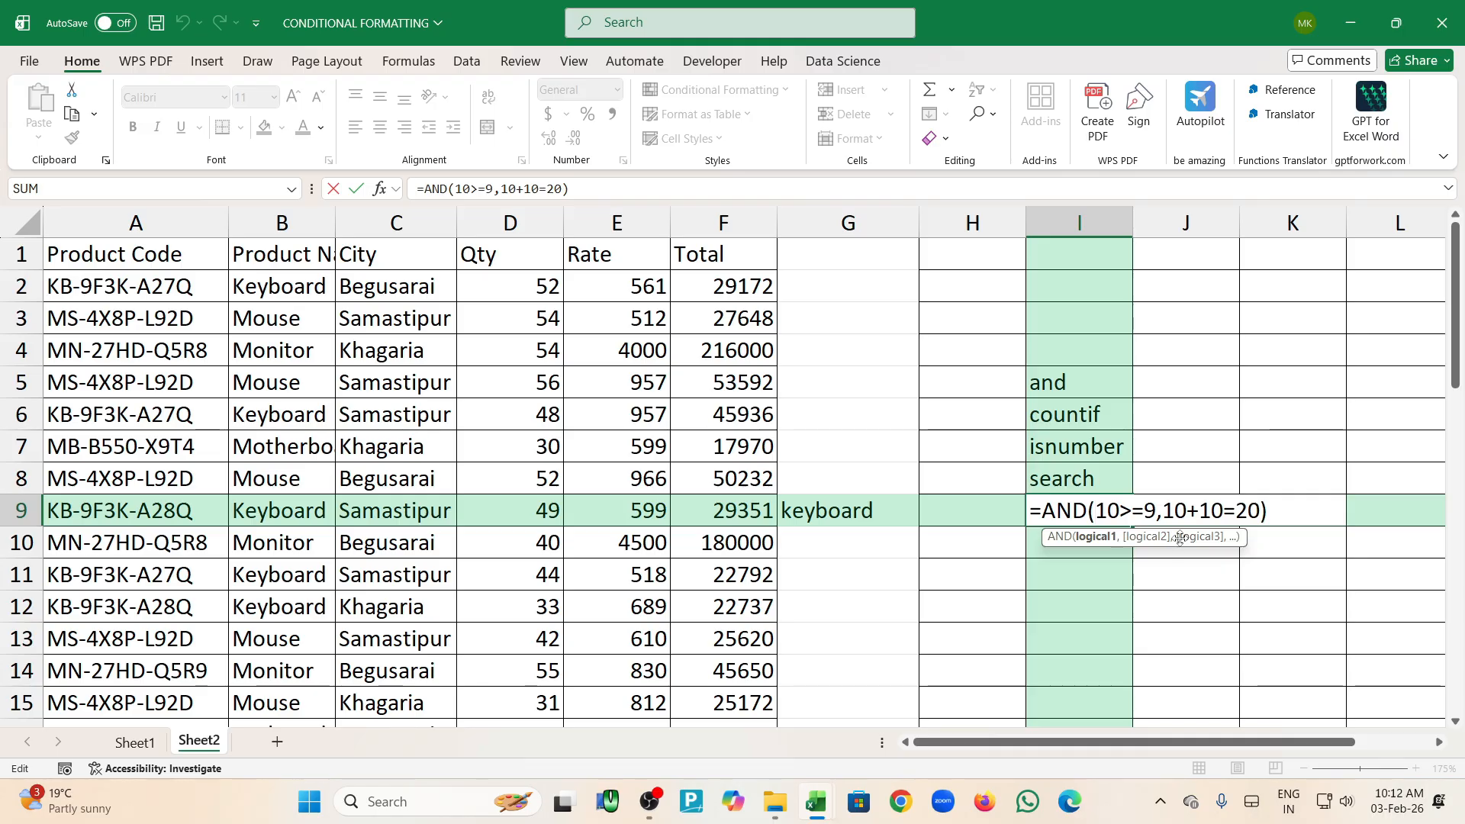
pyautogui.press('Return')
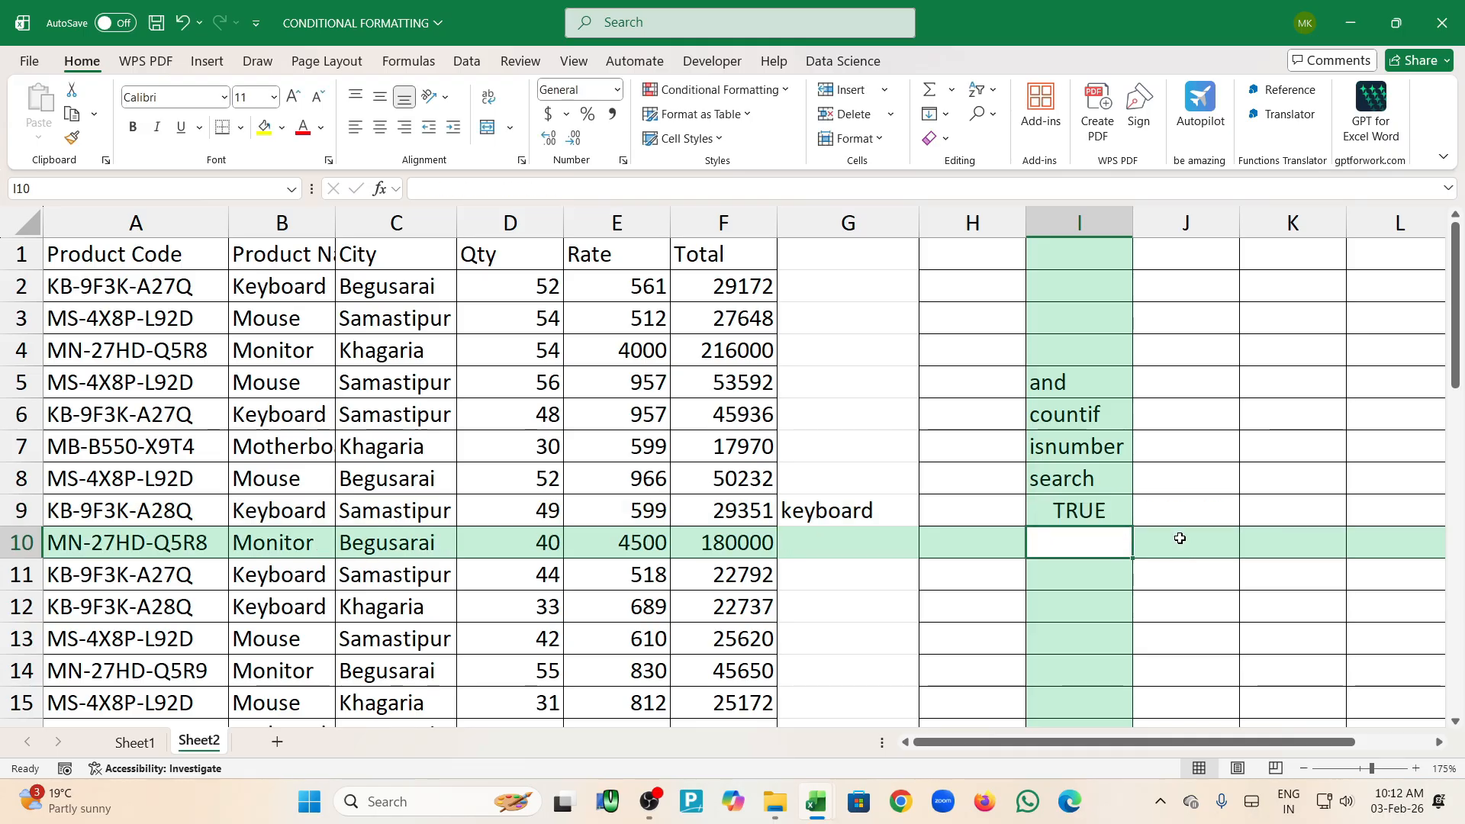
# Examine the countif entry in the function list and the repeated Keyboard entries in the Product Name column
pyautogui.click(1096, 412)
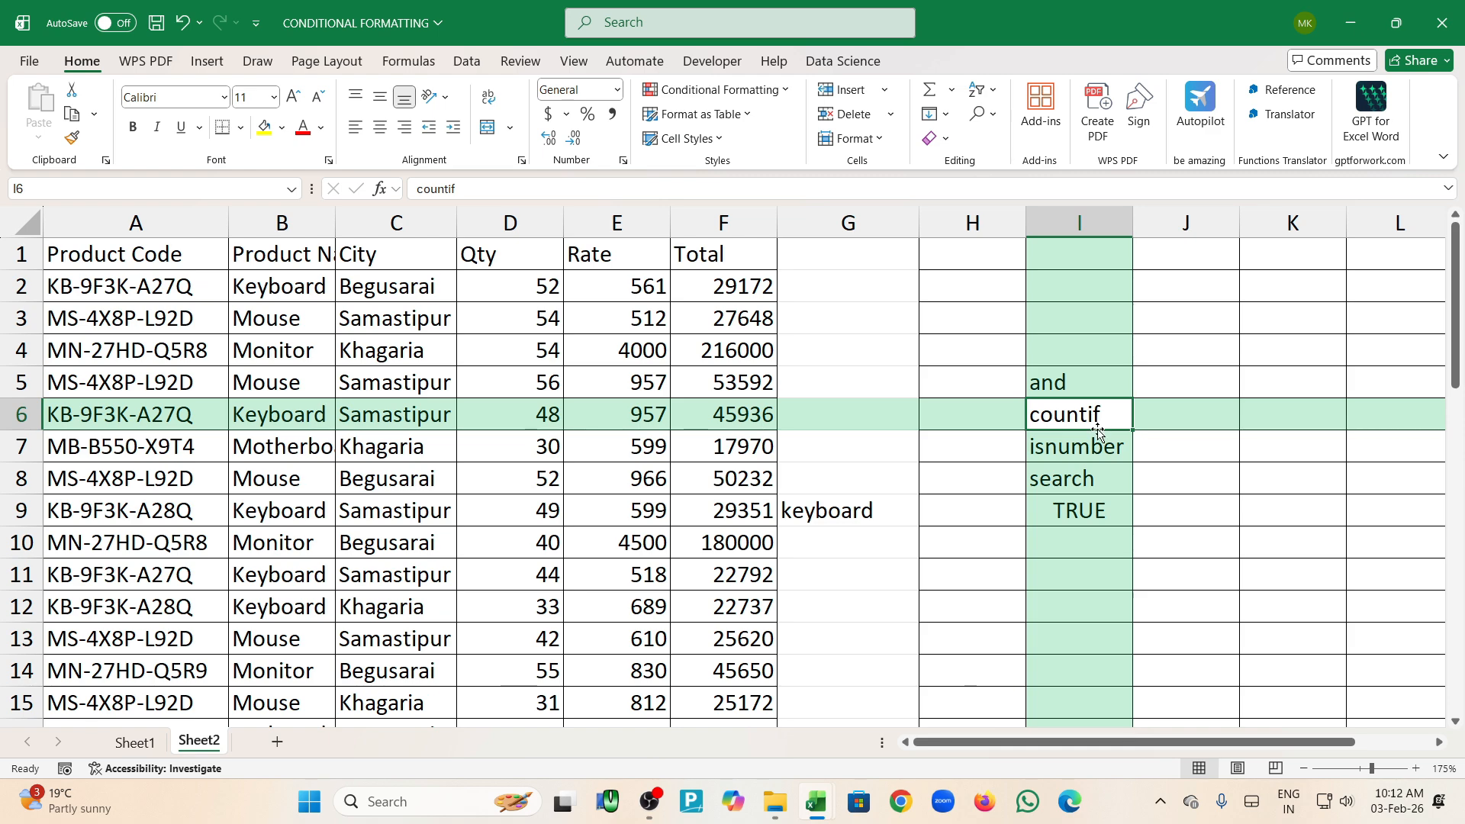
pyautogui.click(259, 284)
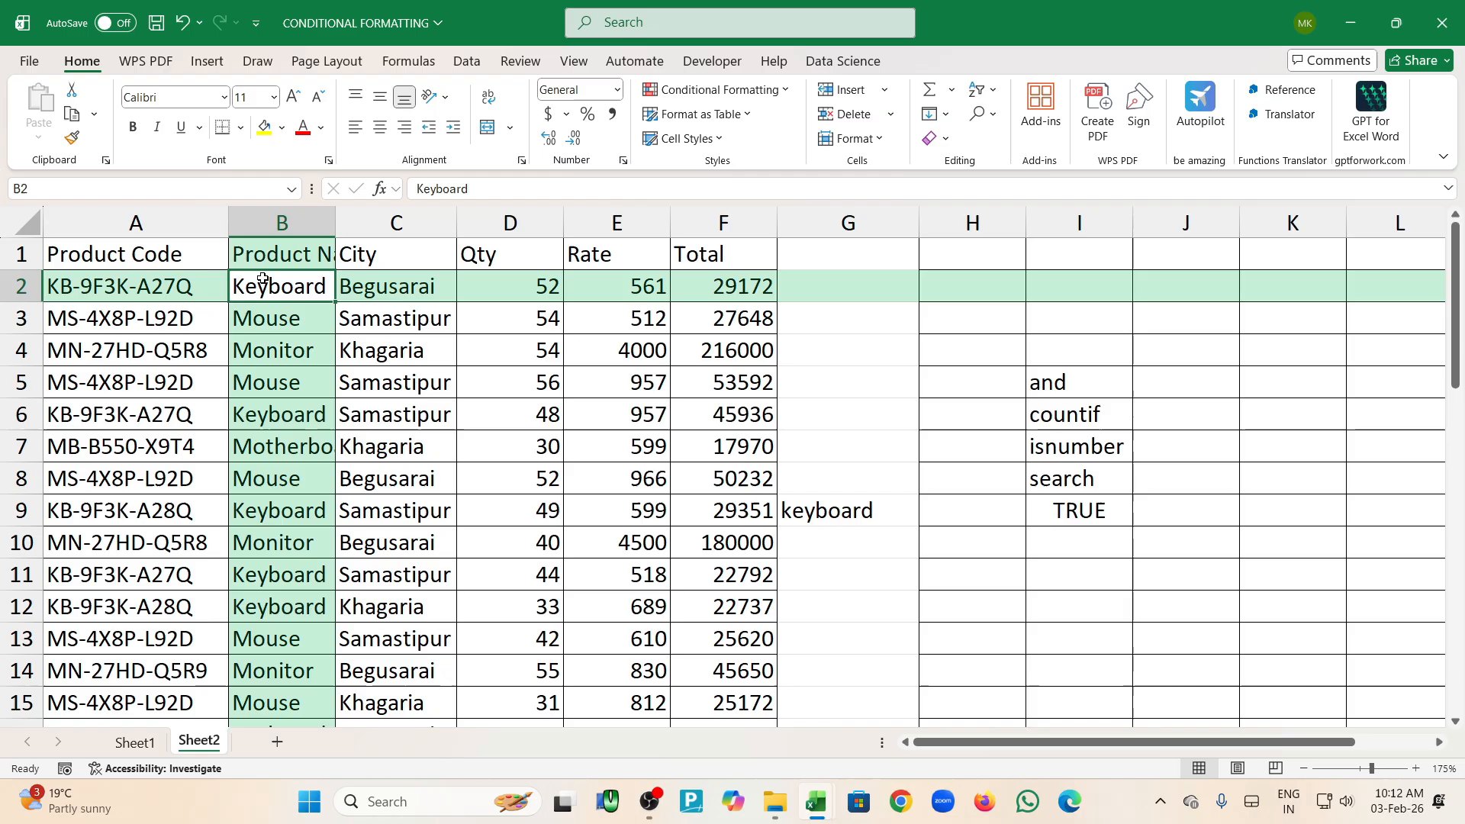
pyautogui.click(279, 415)
pyautogui.click(290, 508)
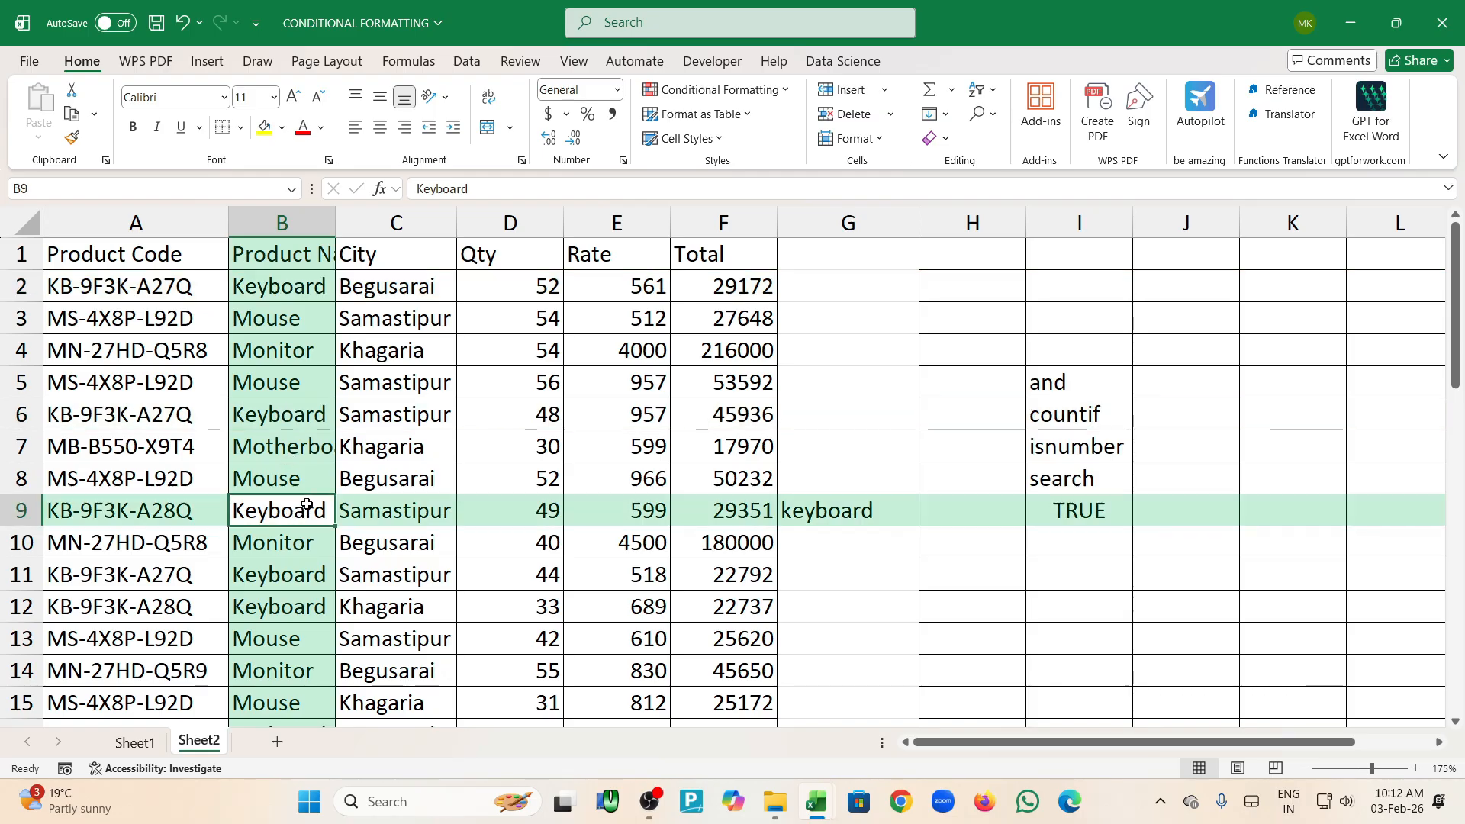
pyautogui.click(305, 292)
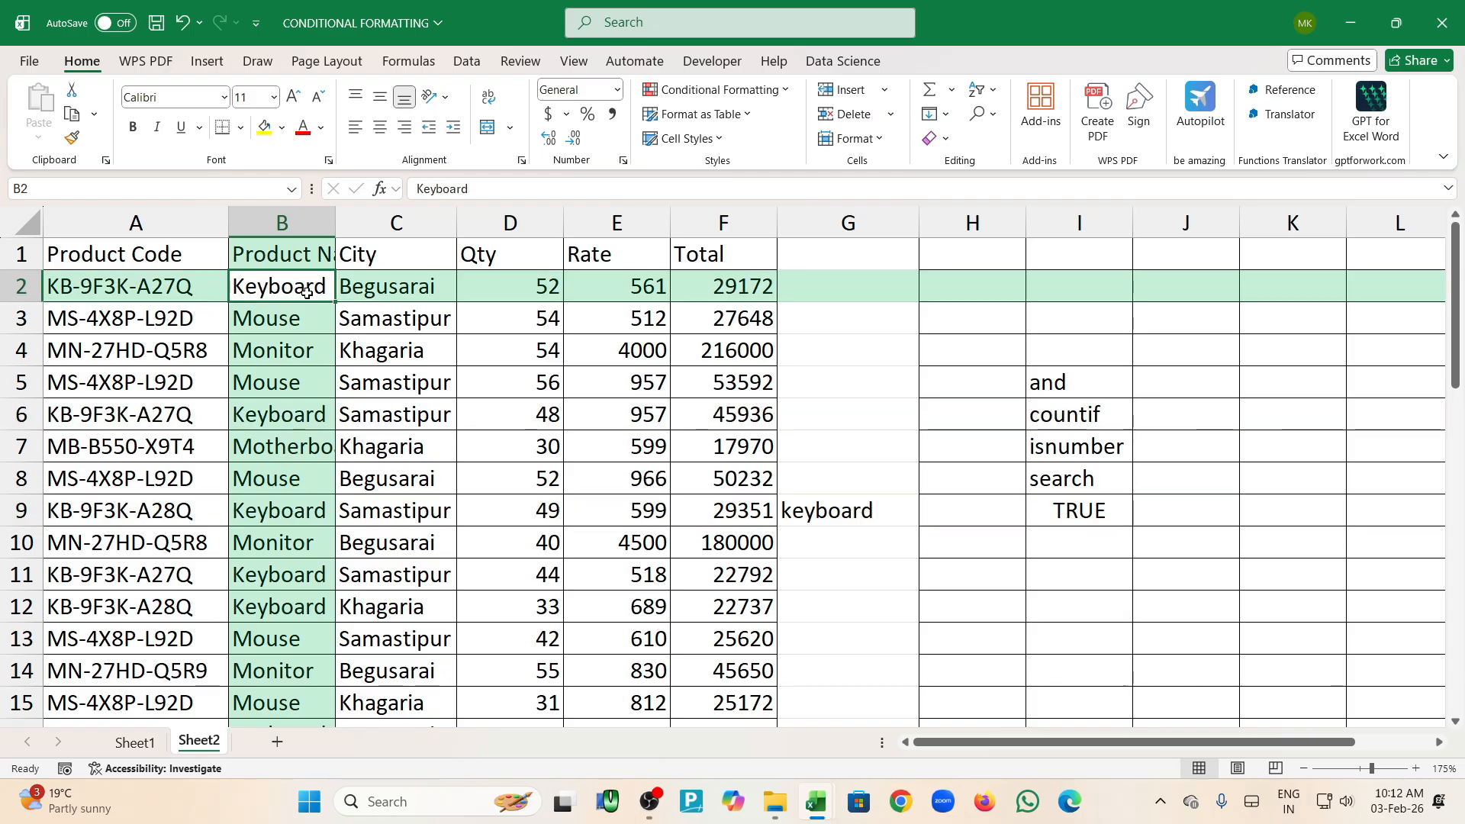
pyautogui.click(283, 403)
pyautogui.click(291, 511)
pyautogui.click(288, 577)
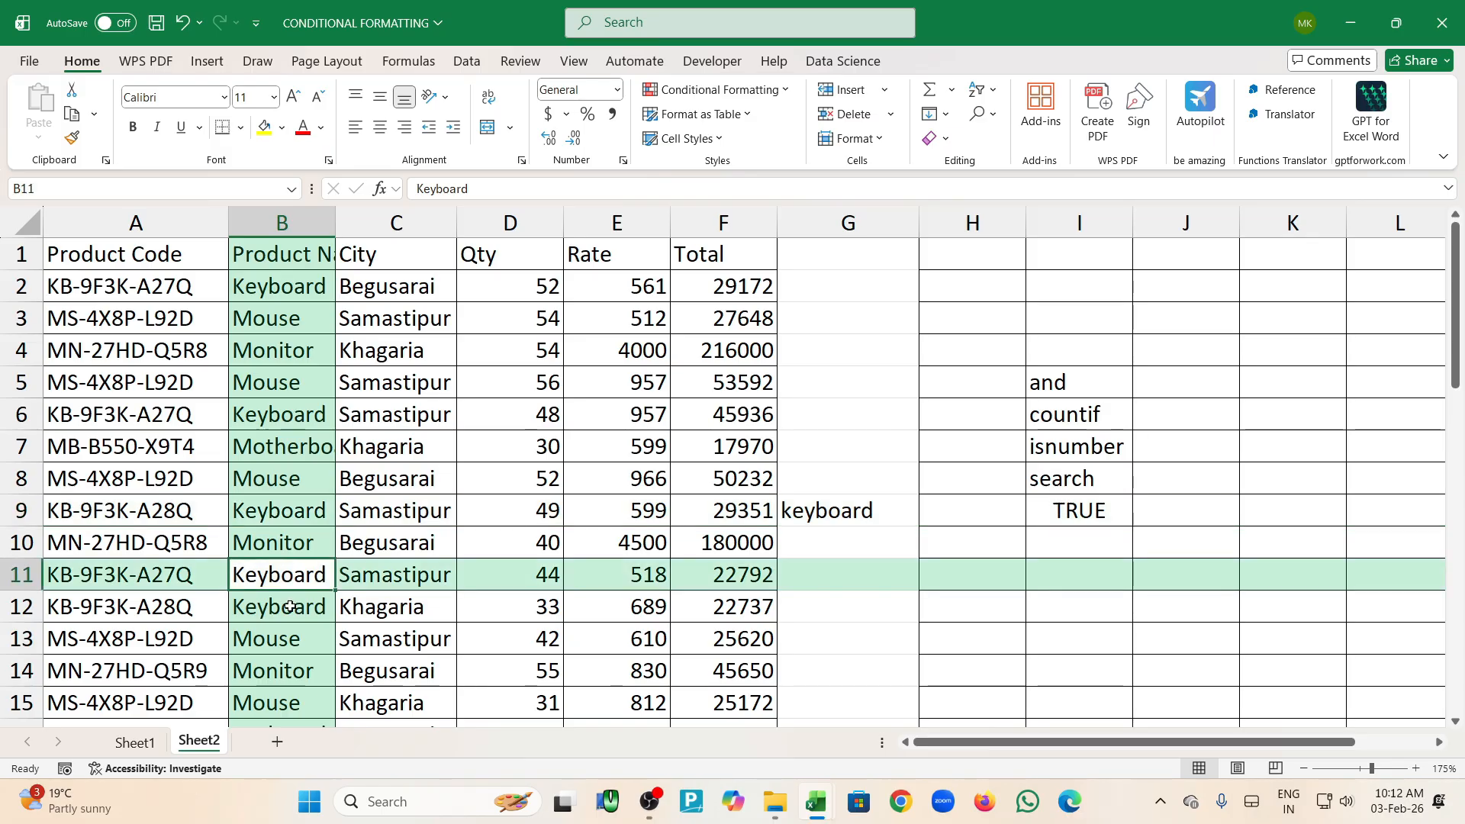
pyautogui.click(290, 607)
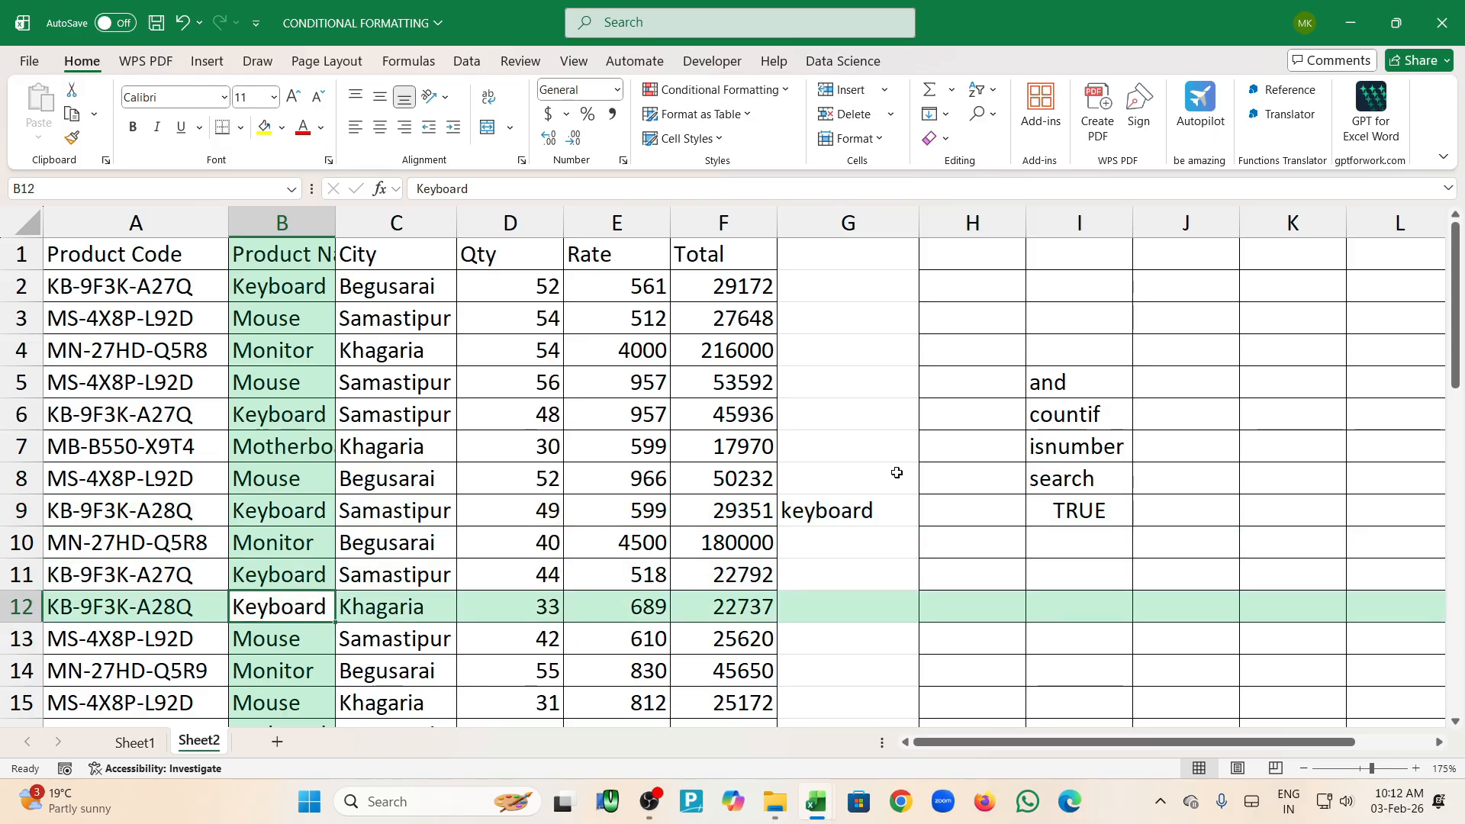
# Enter =COUNTIF(B2:B42,G9) in cell I11 to count the product names matching the keyword in G9
pyautogui.click(1069, 566)
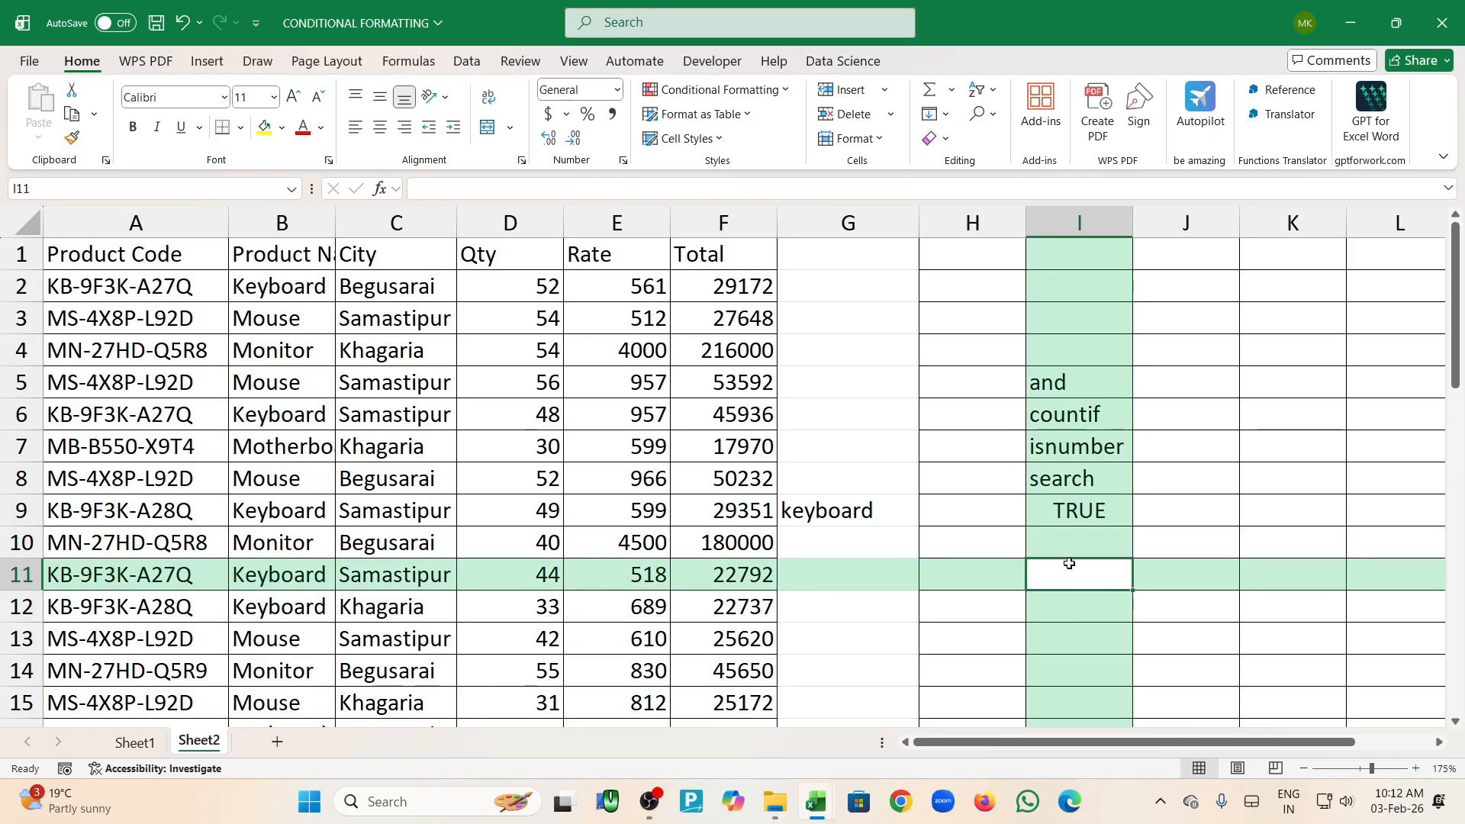
pyautogui.write('=')
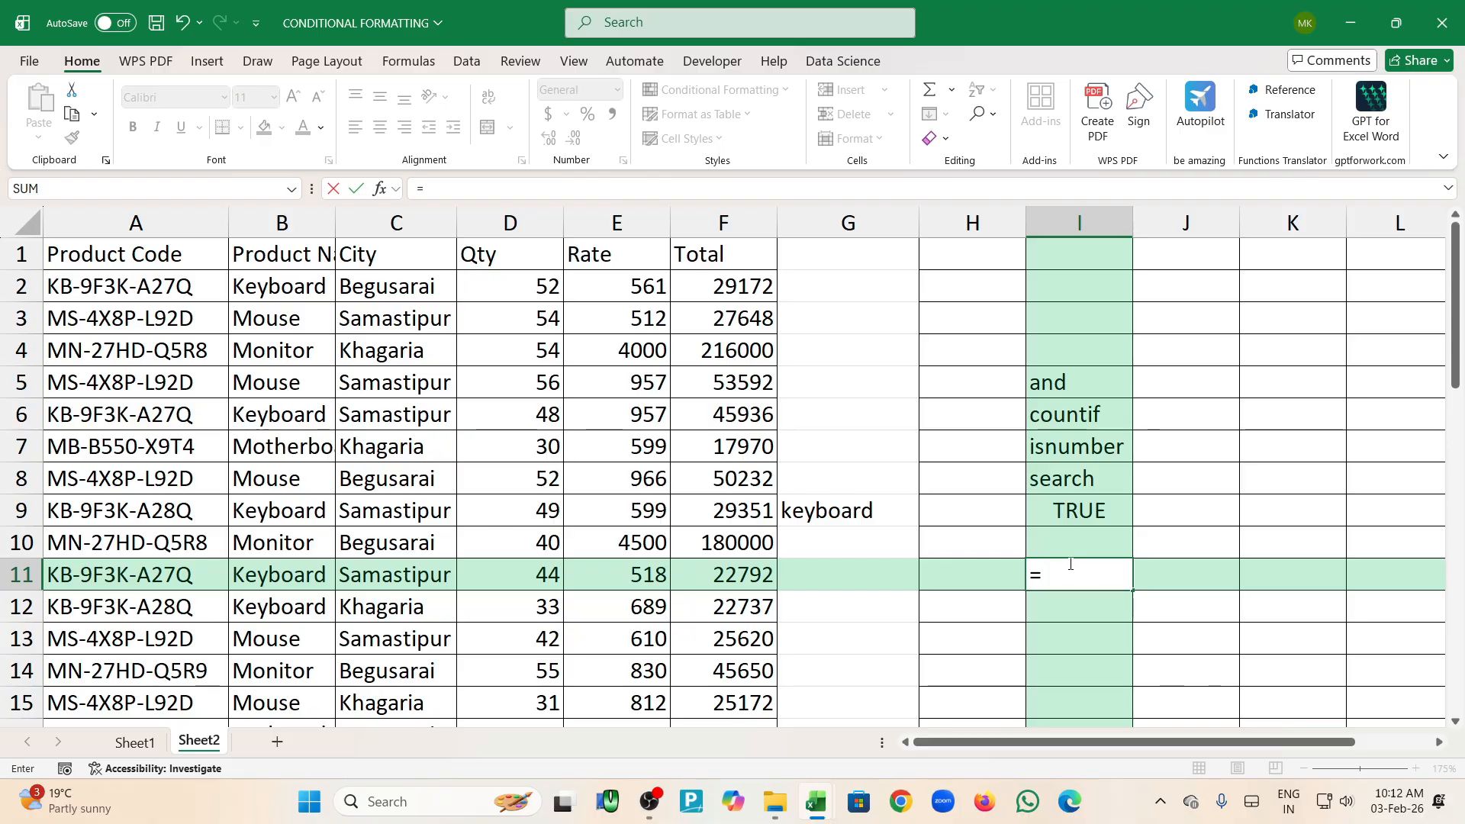
pyautogui.write('count')
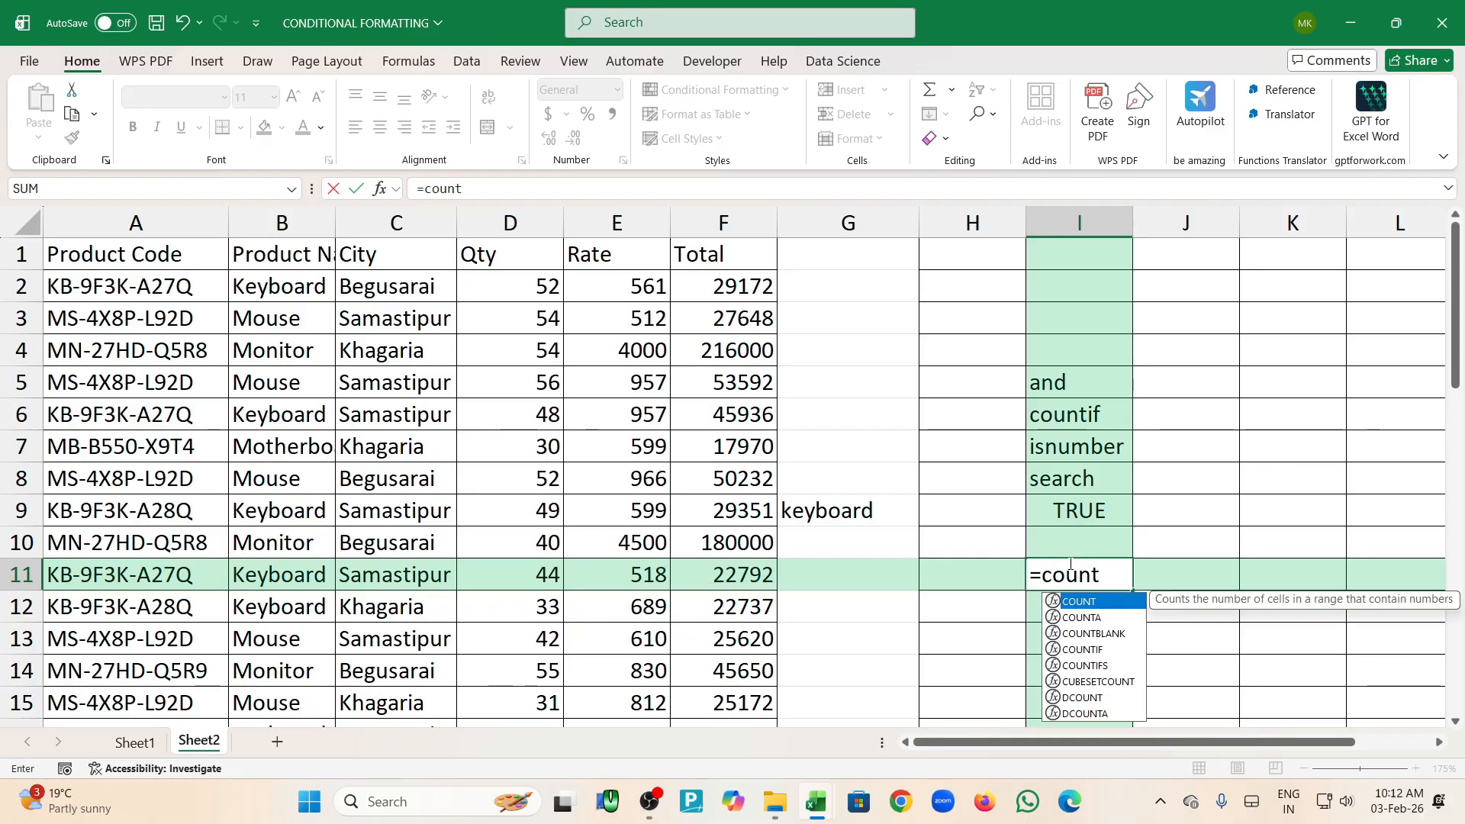
pyautogui.press('Down')
pyautogui.press('Down')
pyautogui.press('Down')
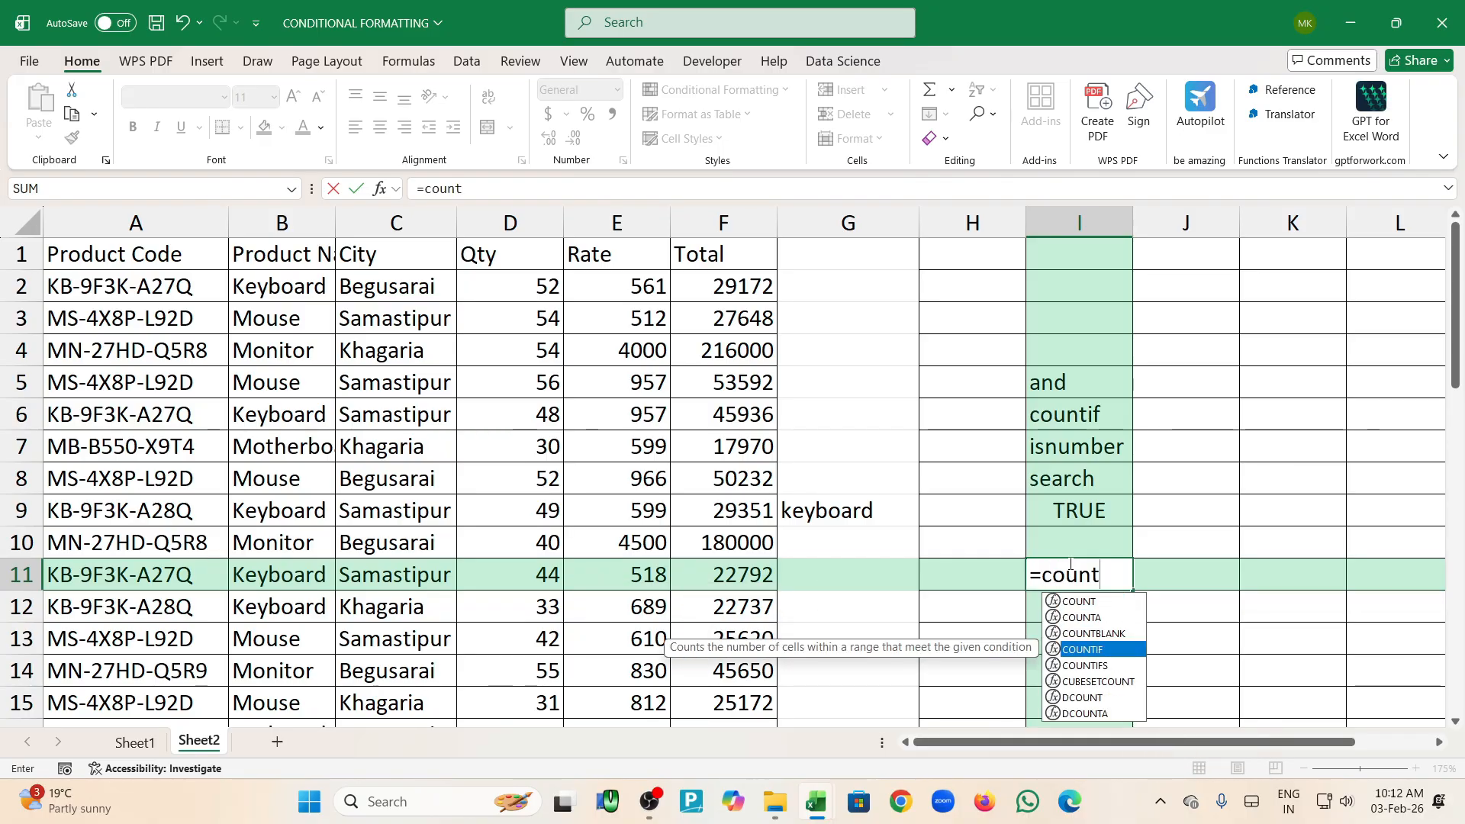
pyautogui.press('Tab')
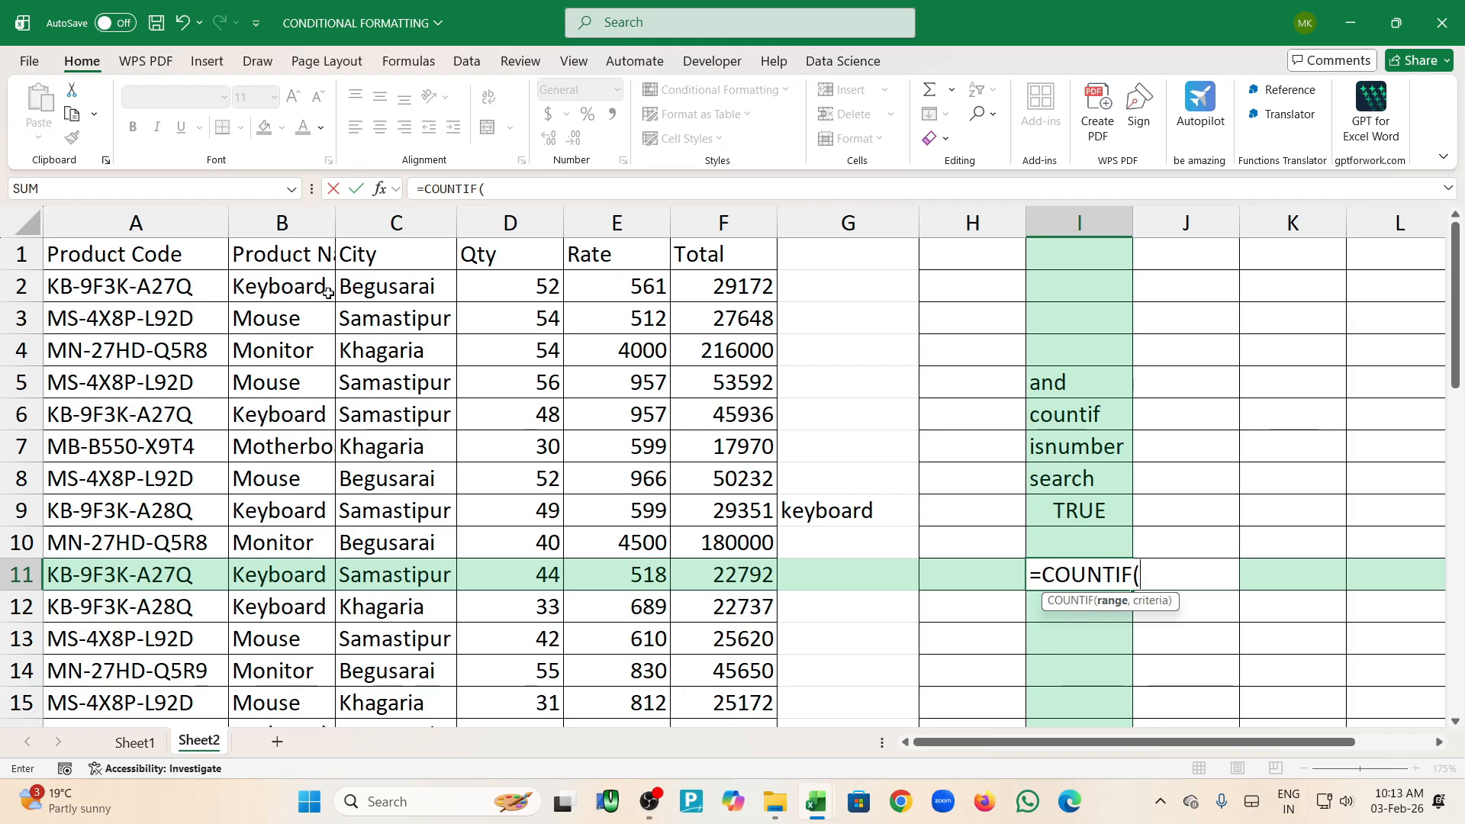
pyautogui.moveTo(325, 288); pyautogui.dragTo(281, 615)
pyautogui.scroll(10, 795, 481)
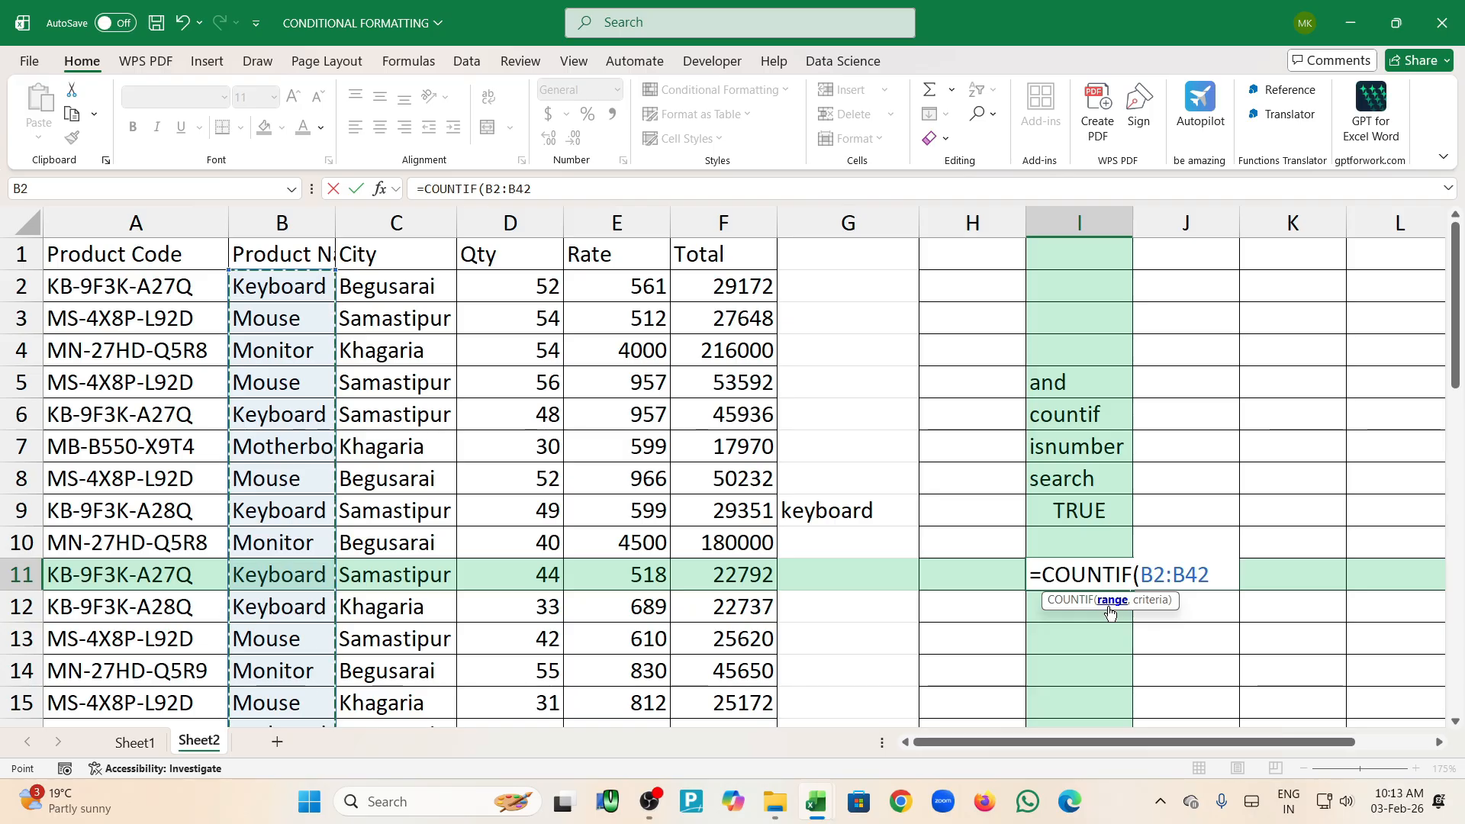
pyautogui.write(',')
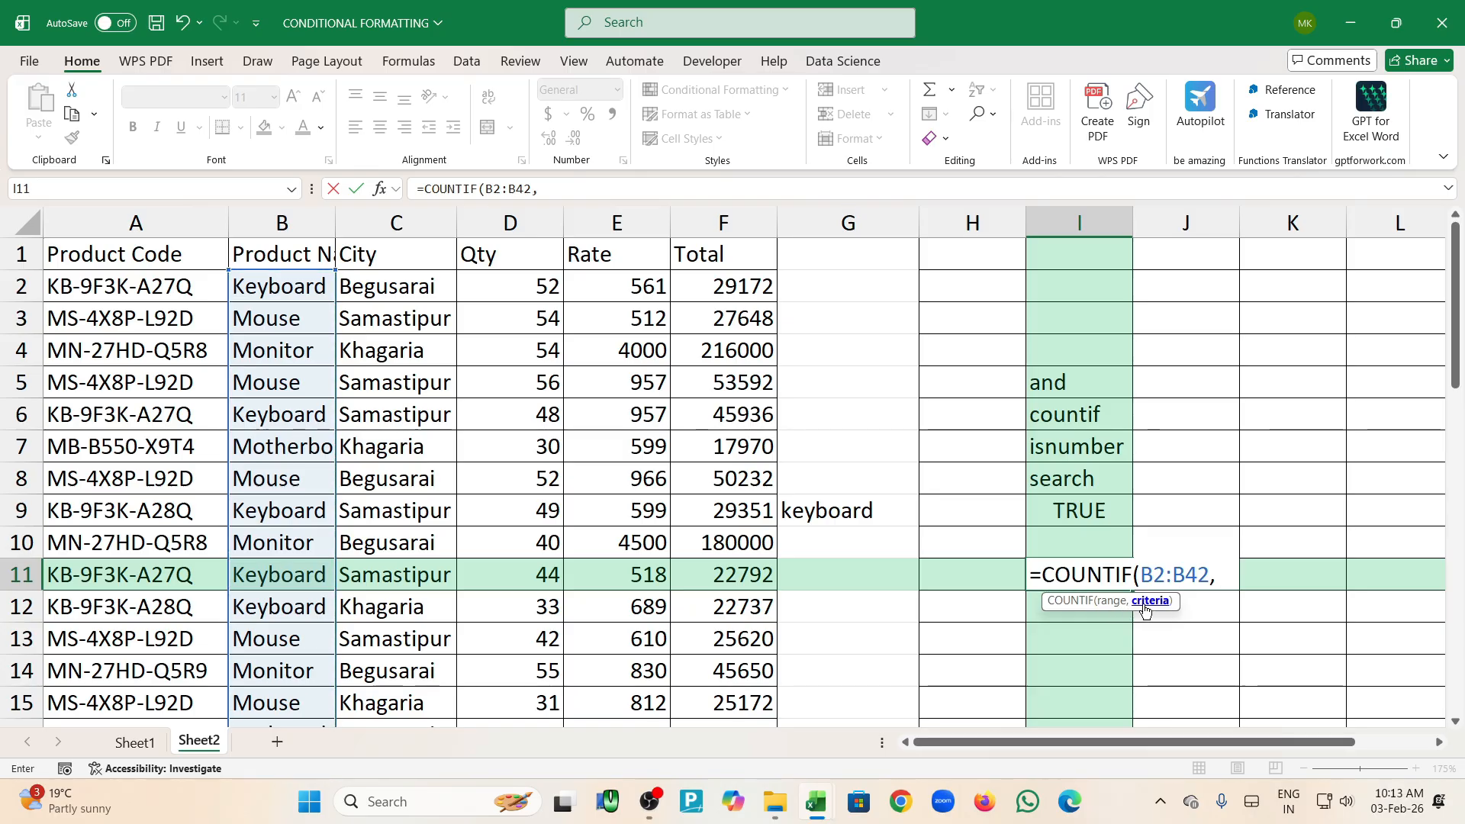
pyautogui.click(882, 512)
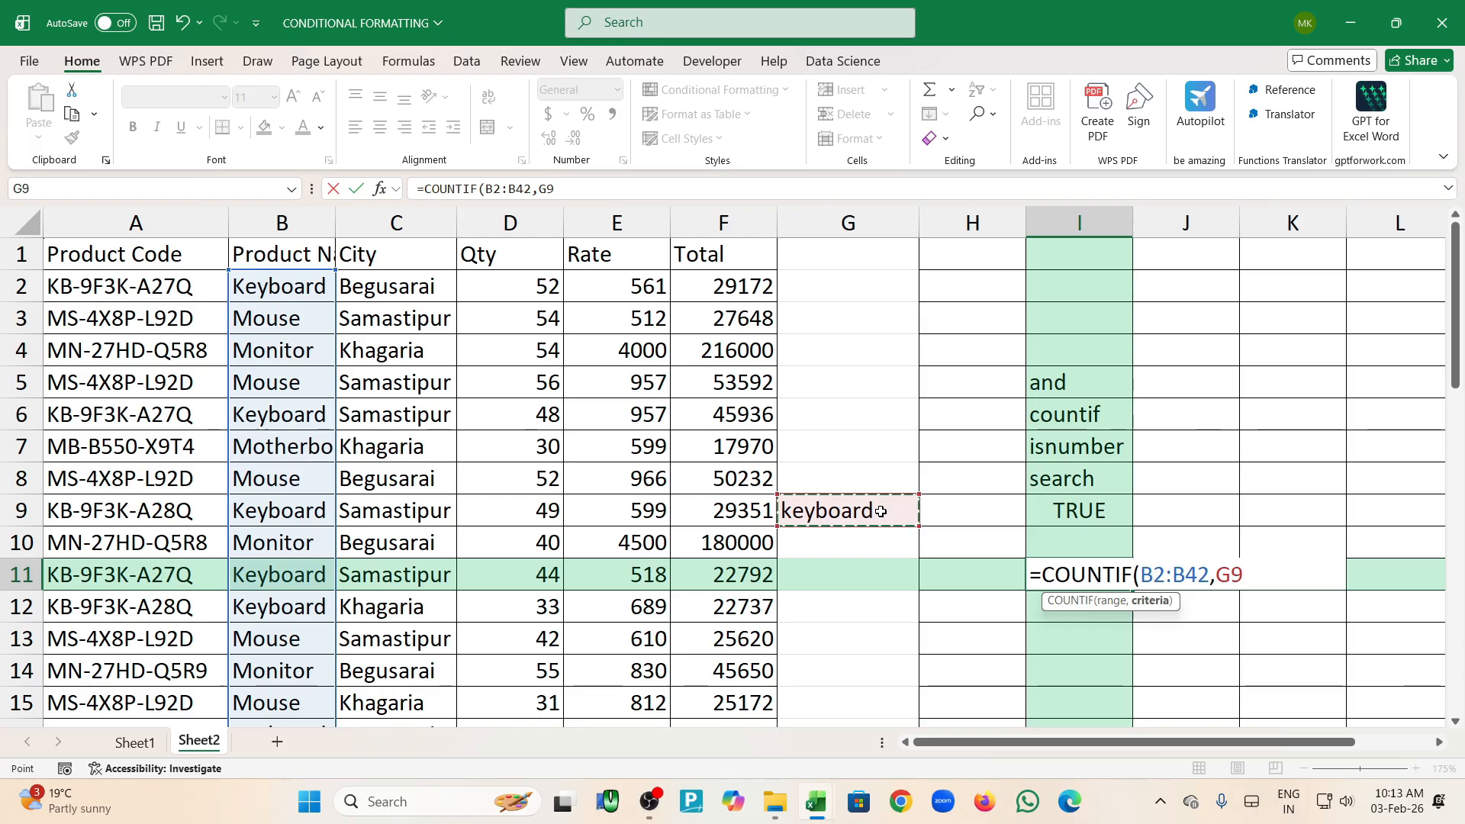
pyautogui.write(')')
pyautogui.press('Return')
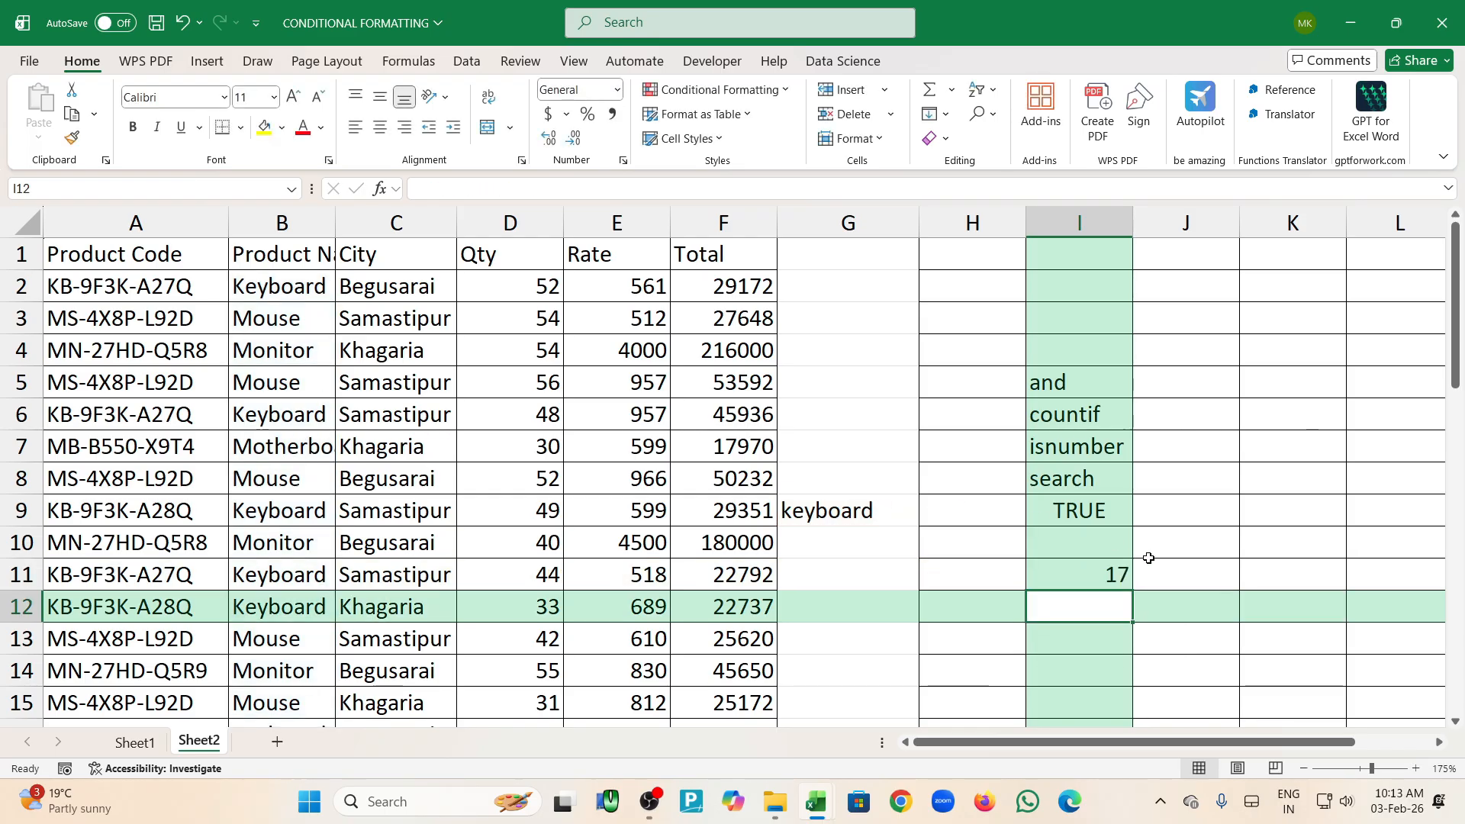
# Review the COUNTIF formula in I11 against the entries in the Product Name column
pyautogui.click(1108, 573)
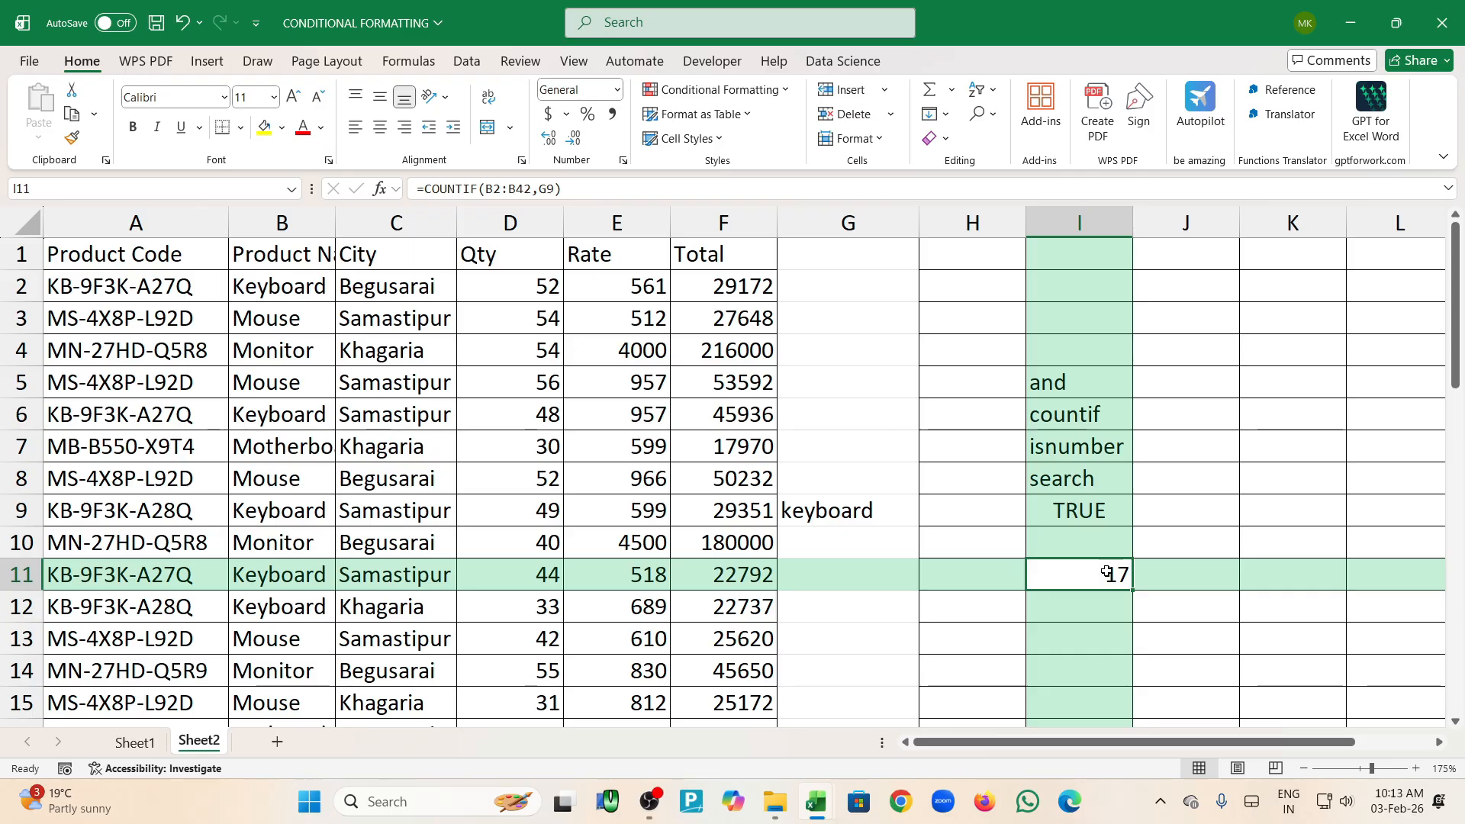
pyautogui.moveTo(302, 273); pyautogui.dragTo(340, 703)
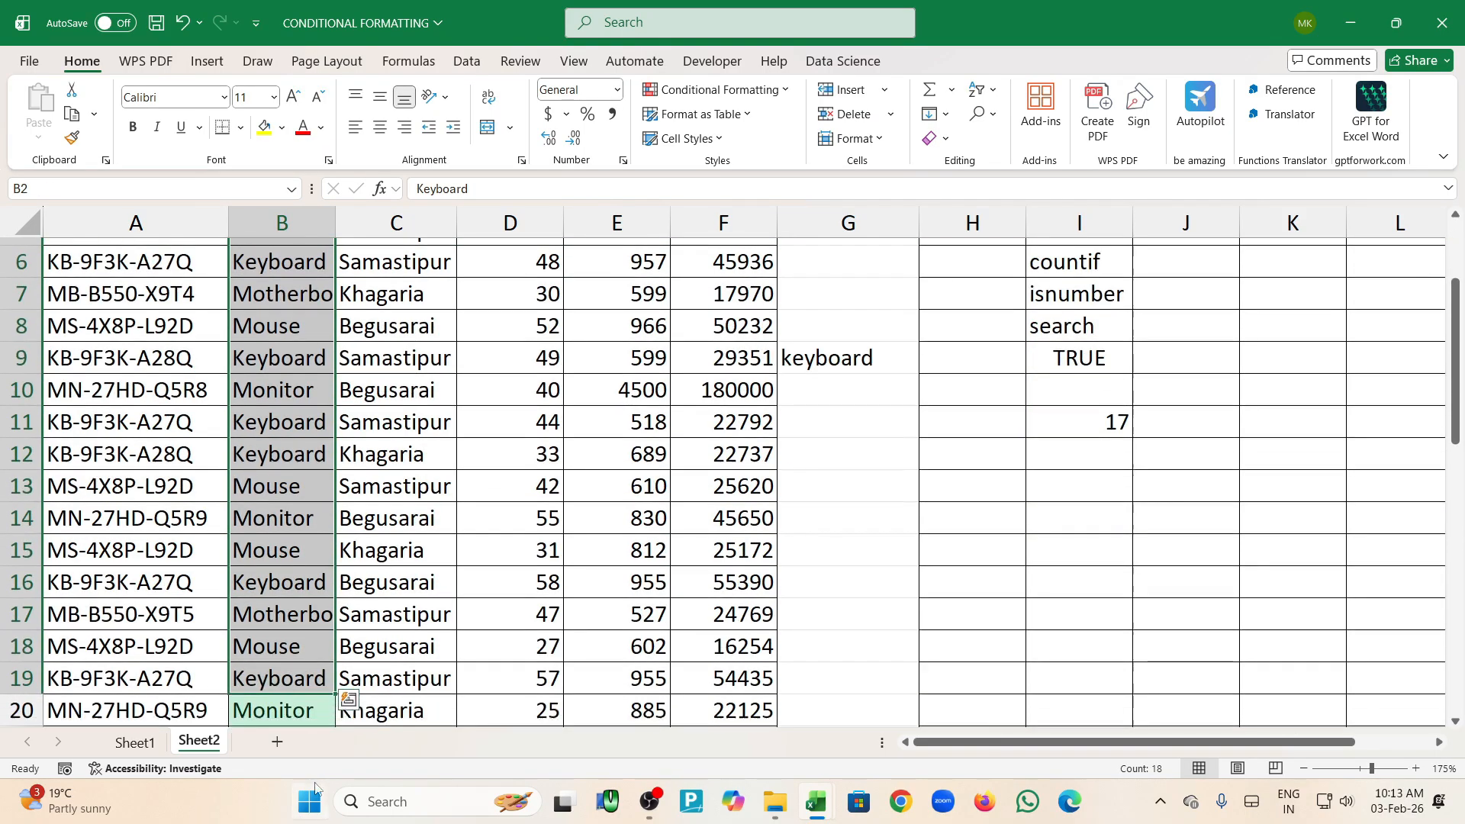
pyautogui.scroll(2, 413, 580)
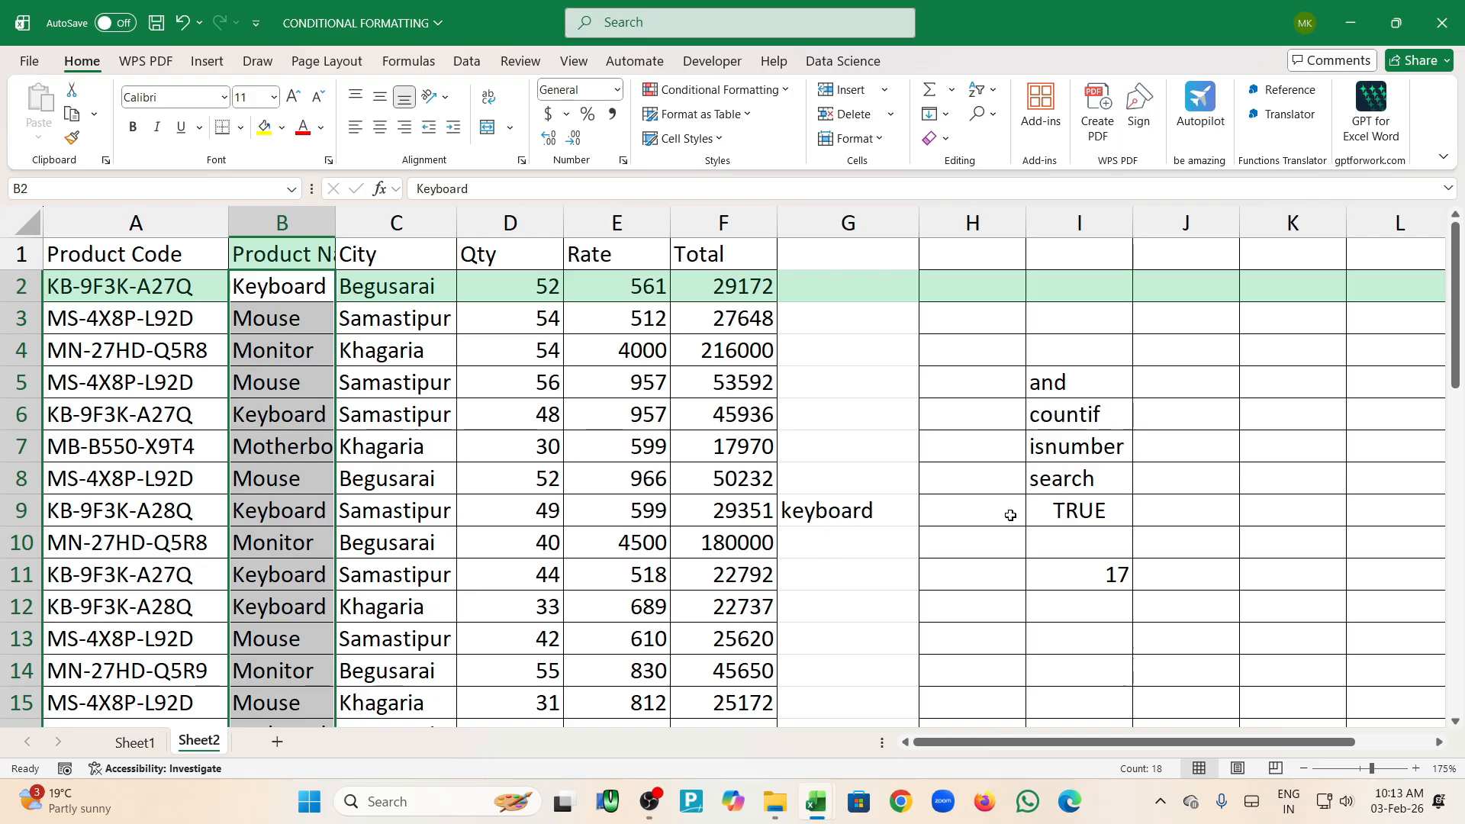
pyautogui.click(1066, 417)
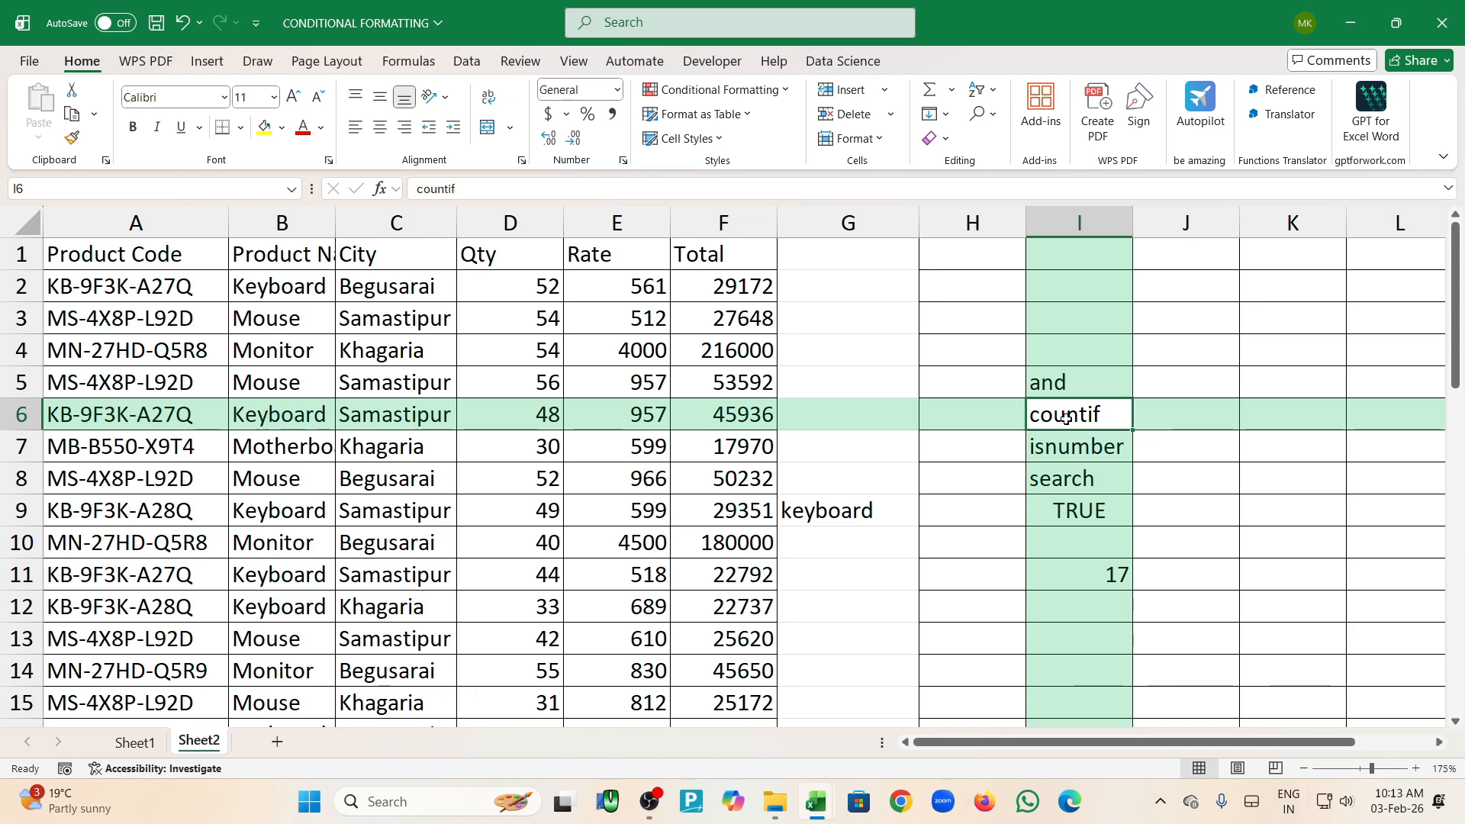
# Enter 100 as text in cell I3 and 100 as a number in cell I4, and compare the two cells
pyautogui.click(1077, 444)
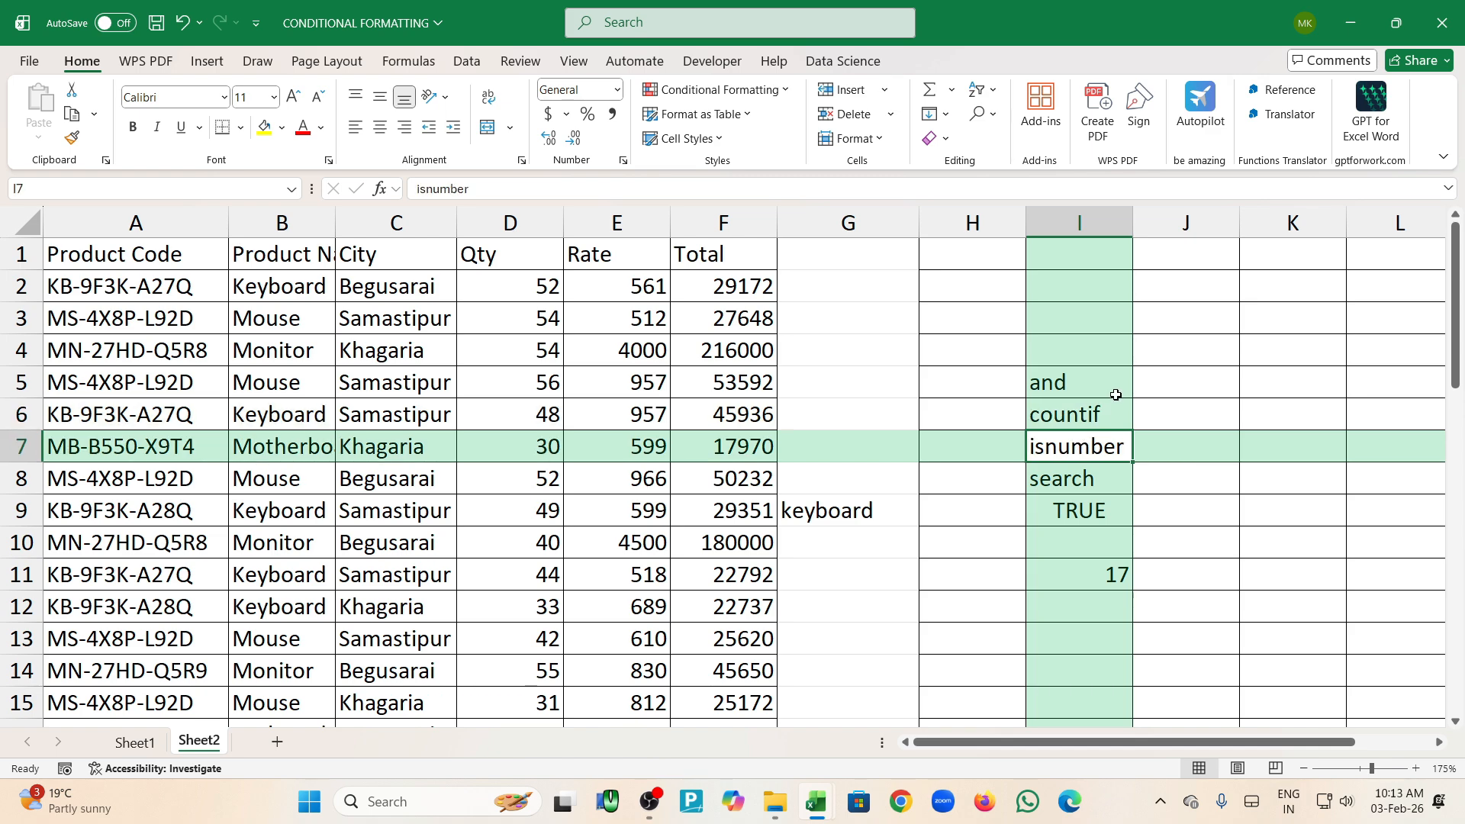
pyautogui.click(1114, 319)
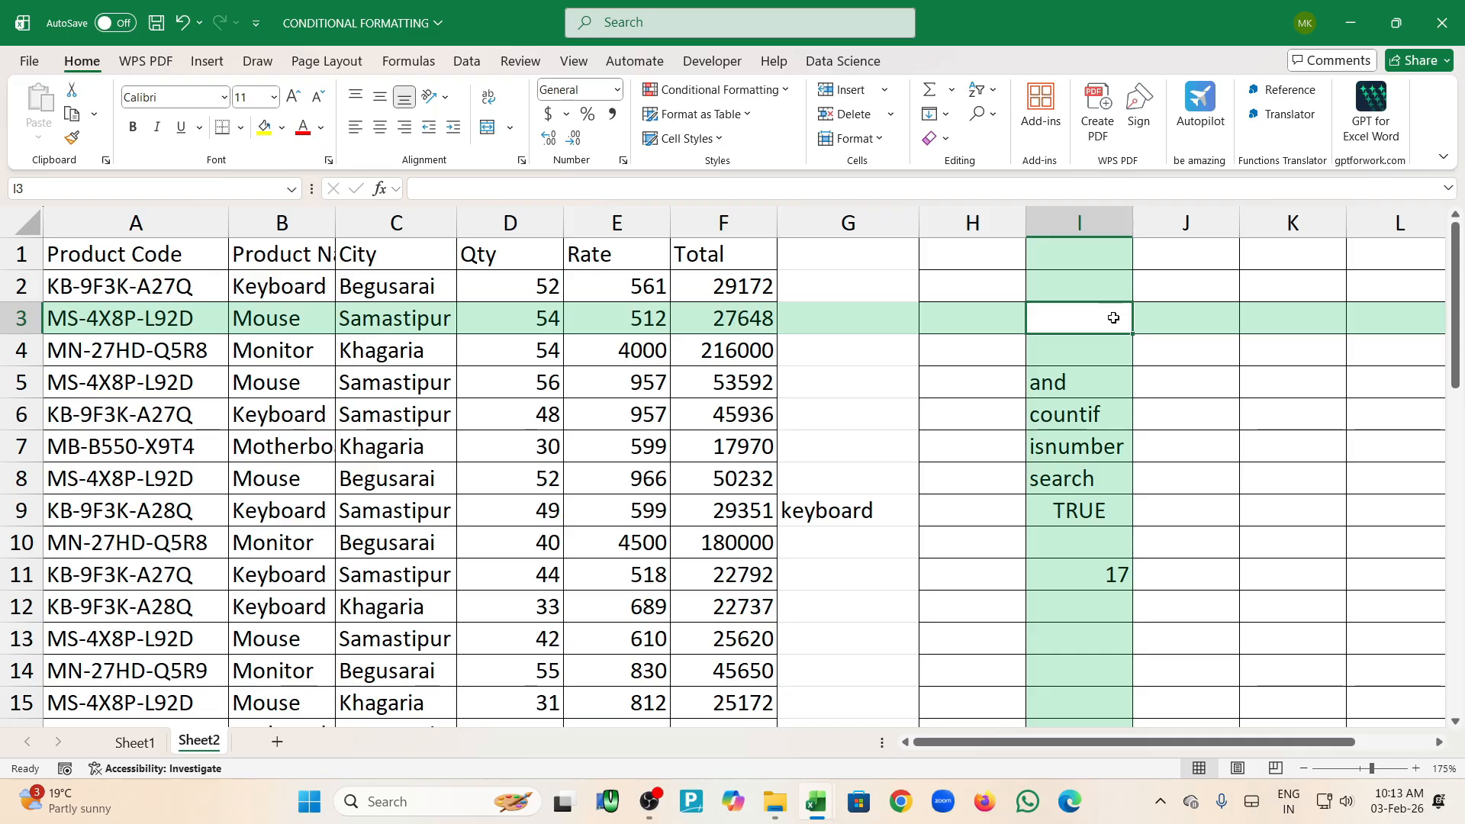
pyautogui.write("'100")
pyautogui.press('Return')
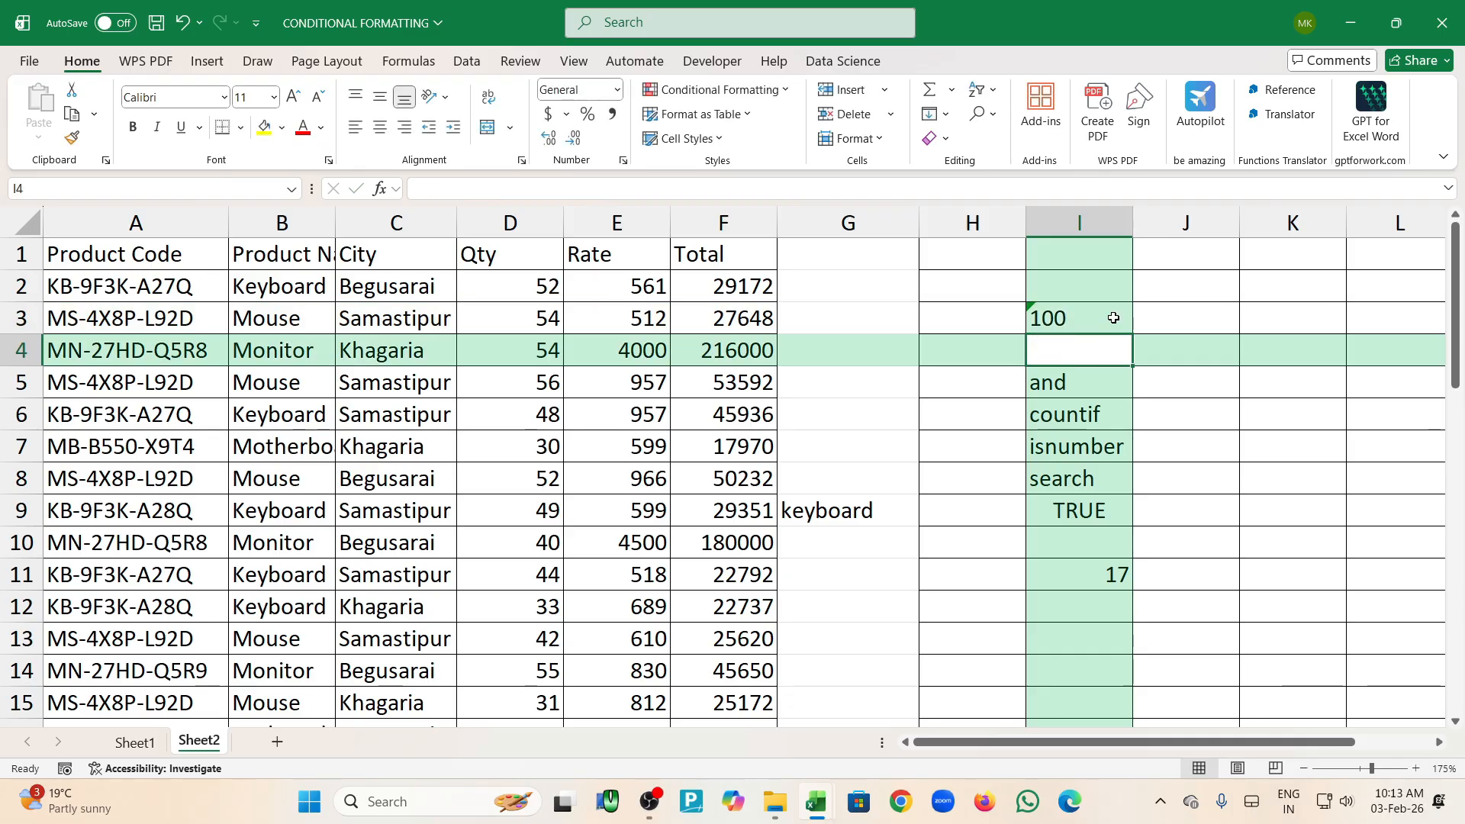
pyautogui.write('100')
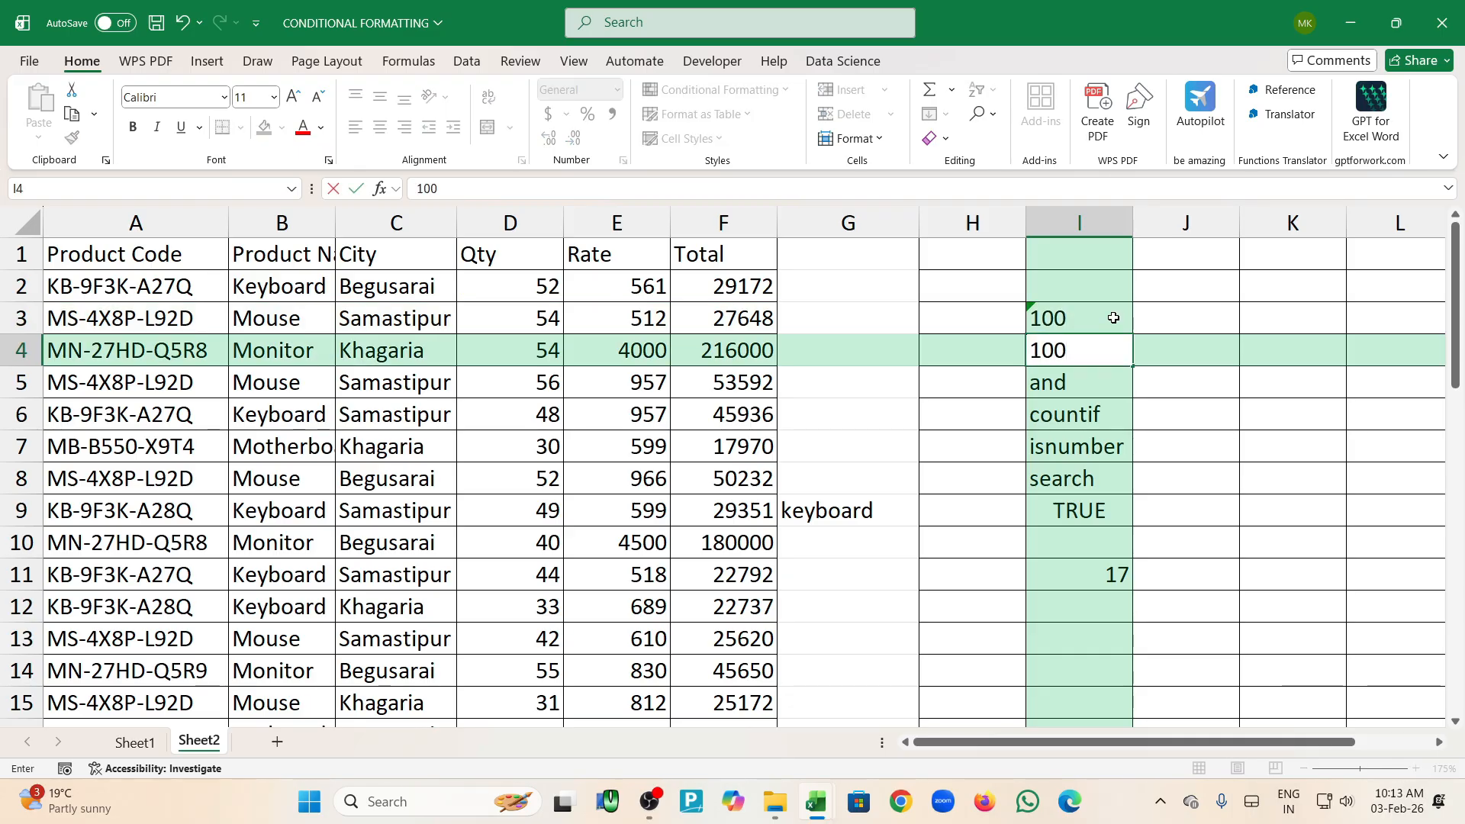
pyautogui.press('Return')
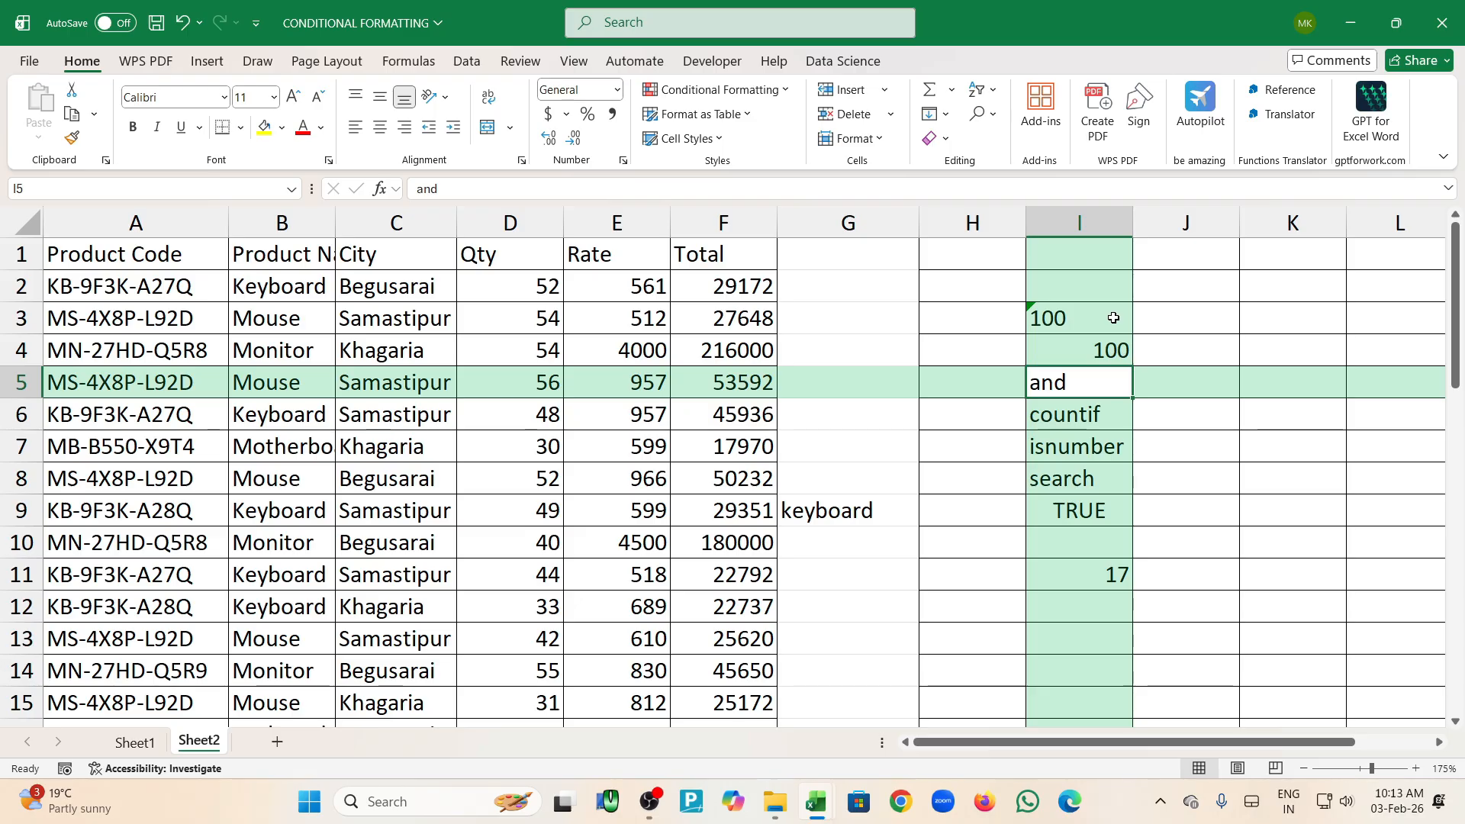
pyautogui.click(1114, 318)
pyautogui.click(1113, 353)
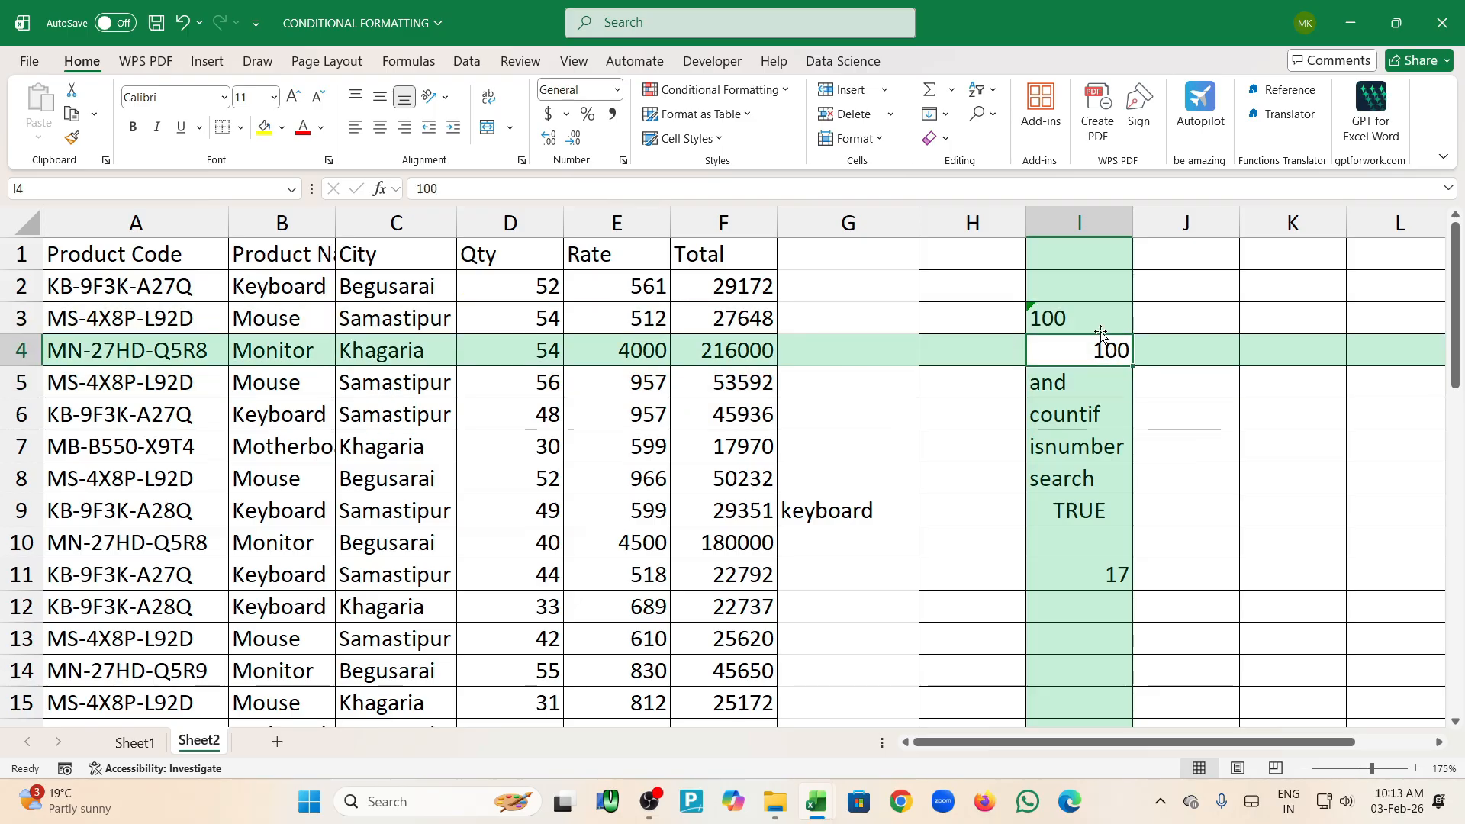
pyautogui.click(1100, 330)
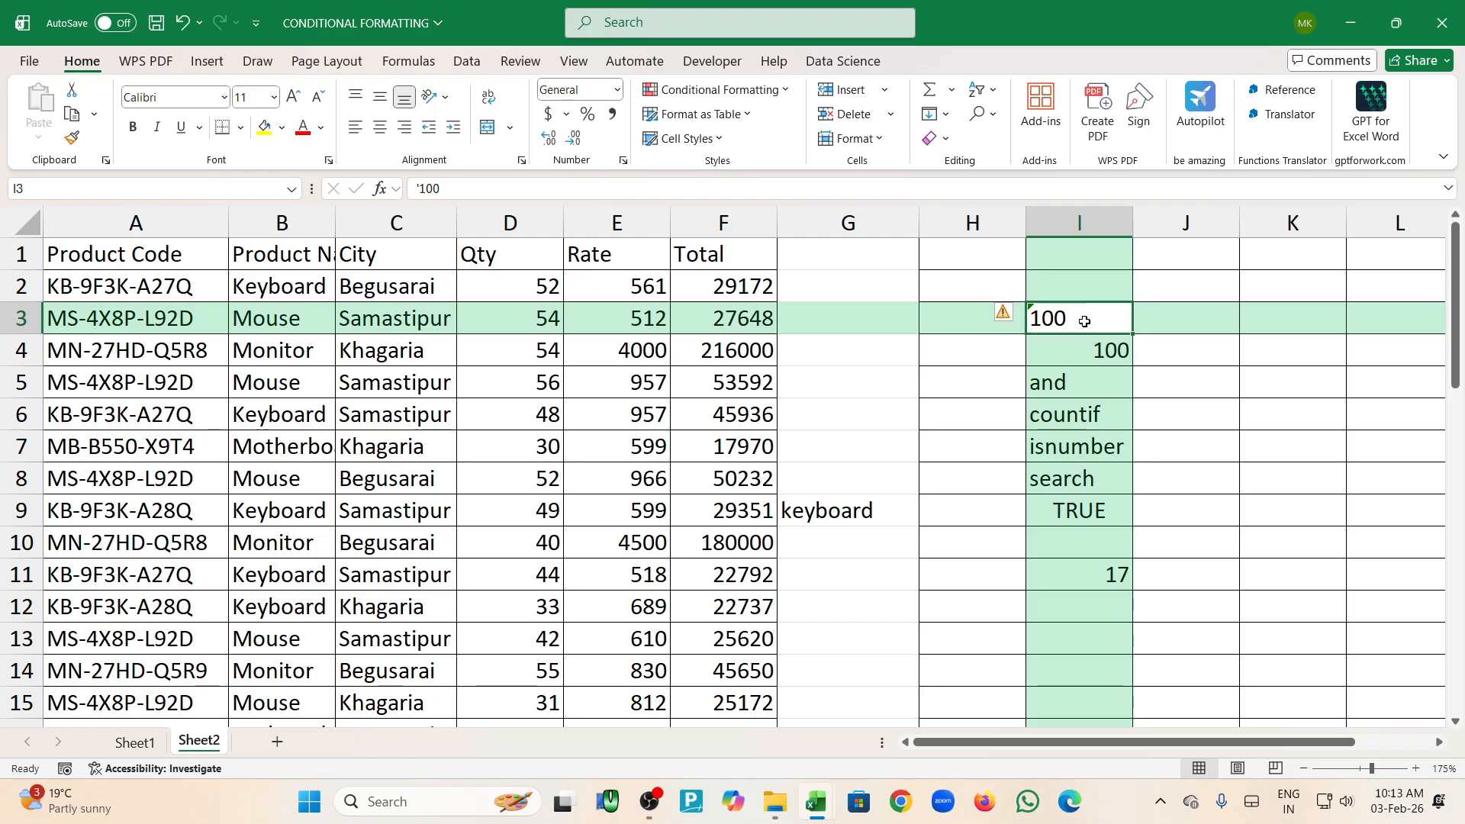
# Enter =ISNUMBER(I3) in cell J3 to test whether the text entry is a number
pyautogui.click(1212, 319)
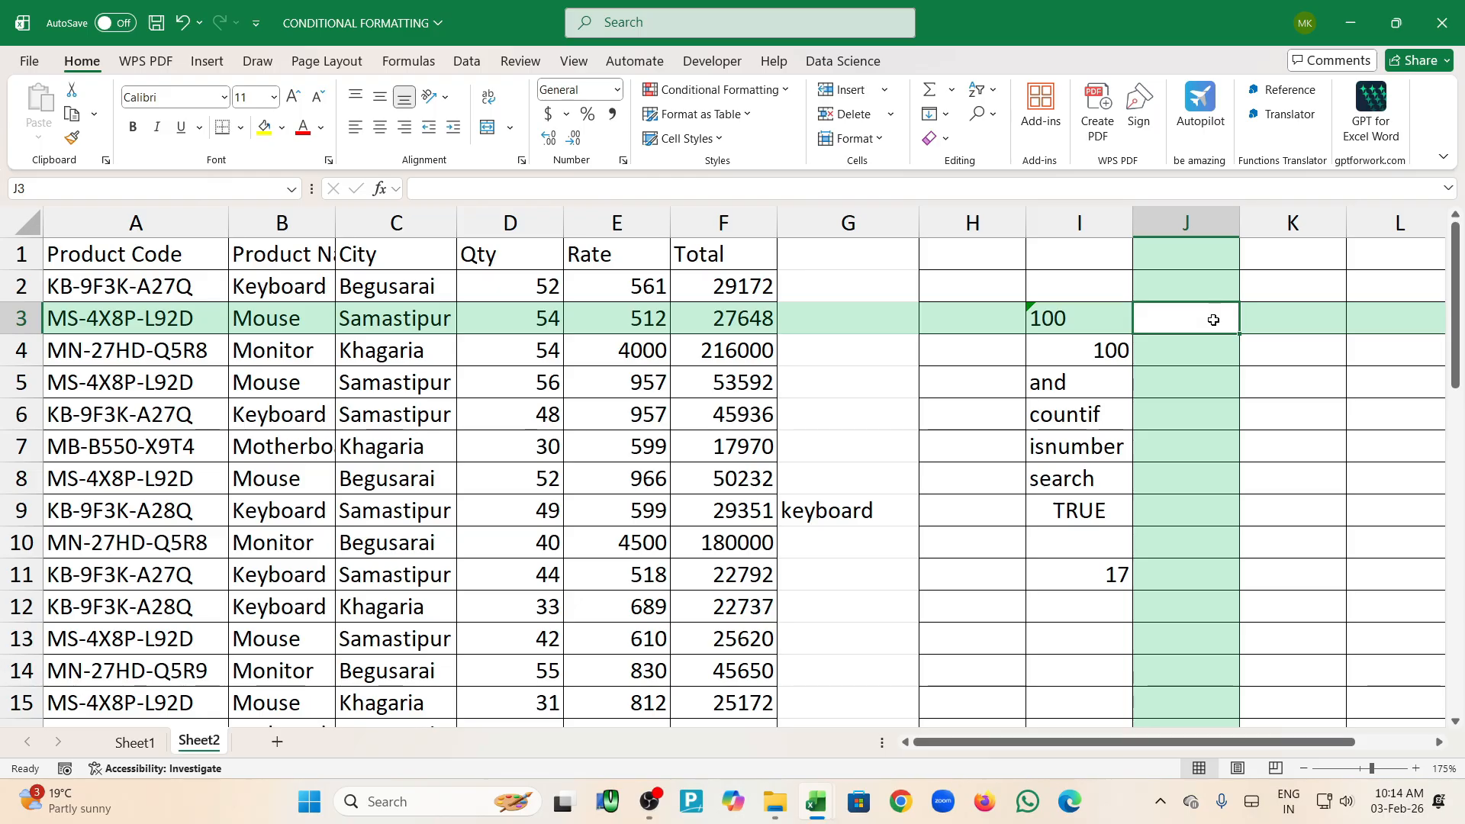
pyautogui.write('=isun')
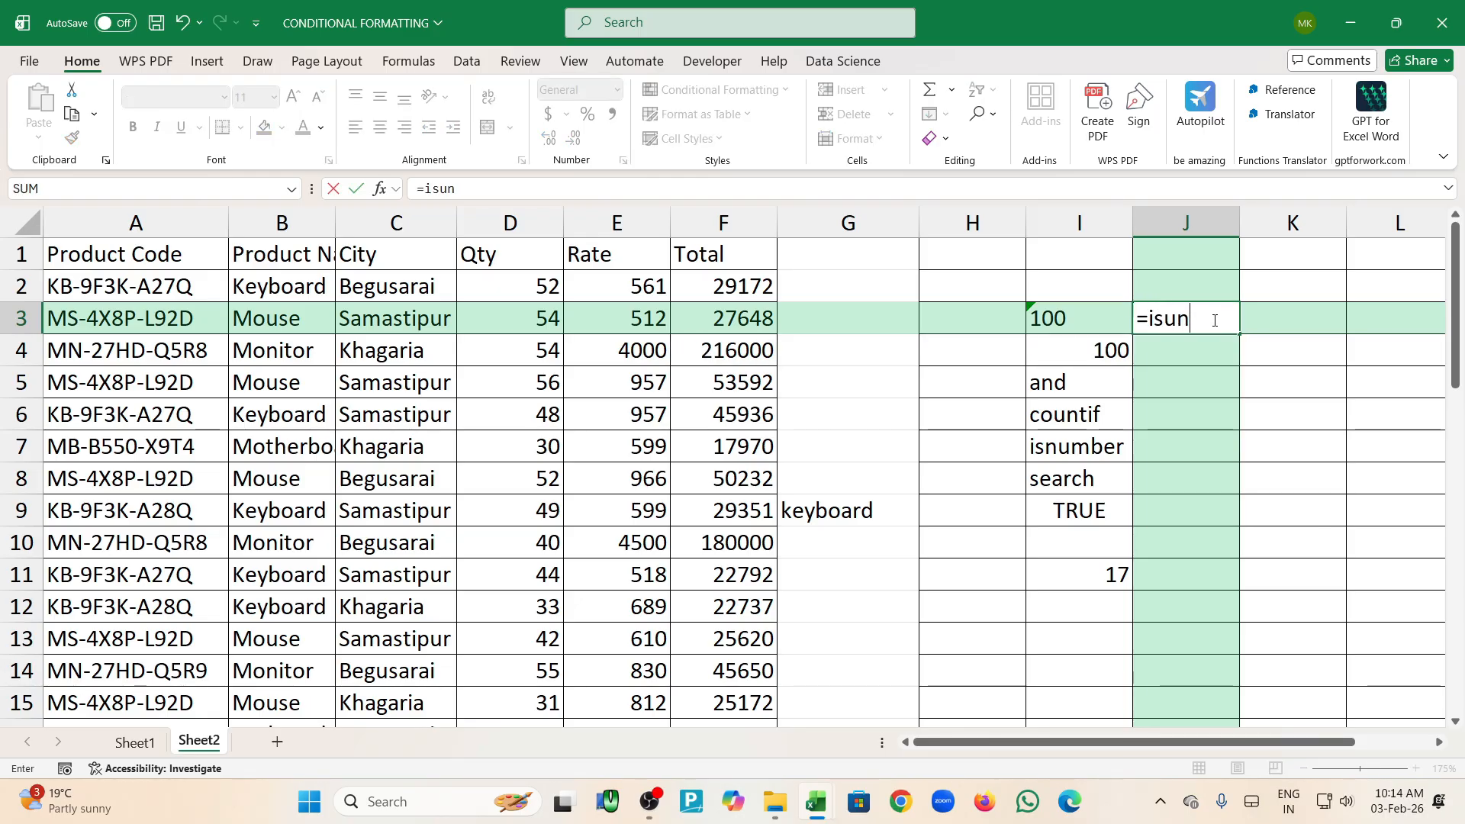
pyautogui.press('BackSpace')
pyautogui.press('BackSpace')
pyautogui.write('num')
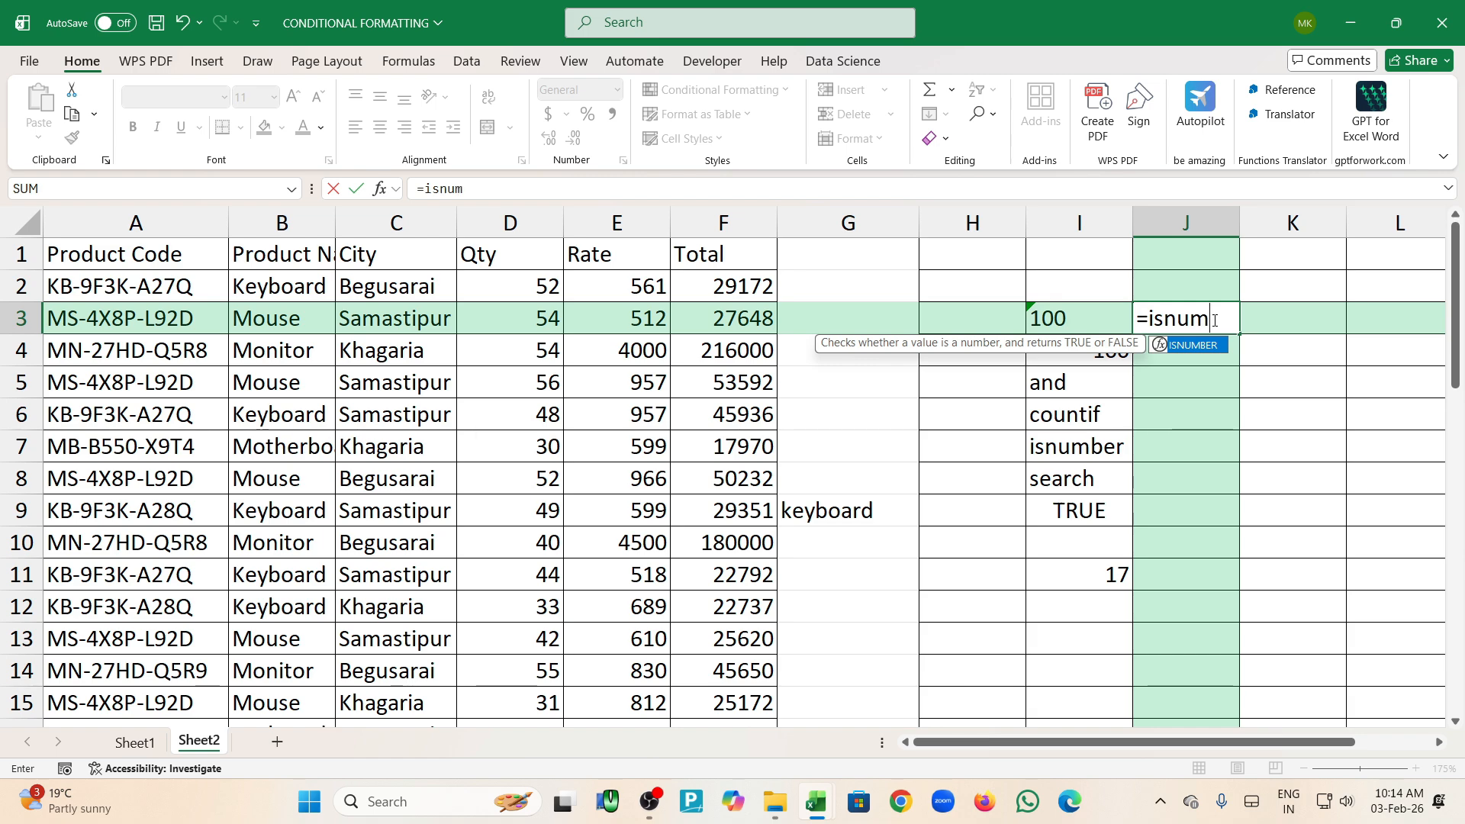
pyautogui.press('Tab')
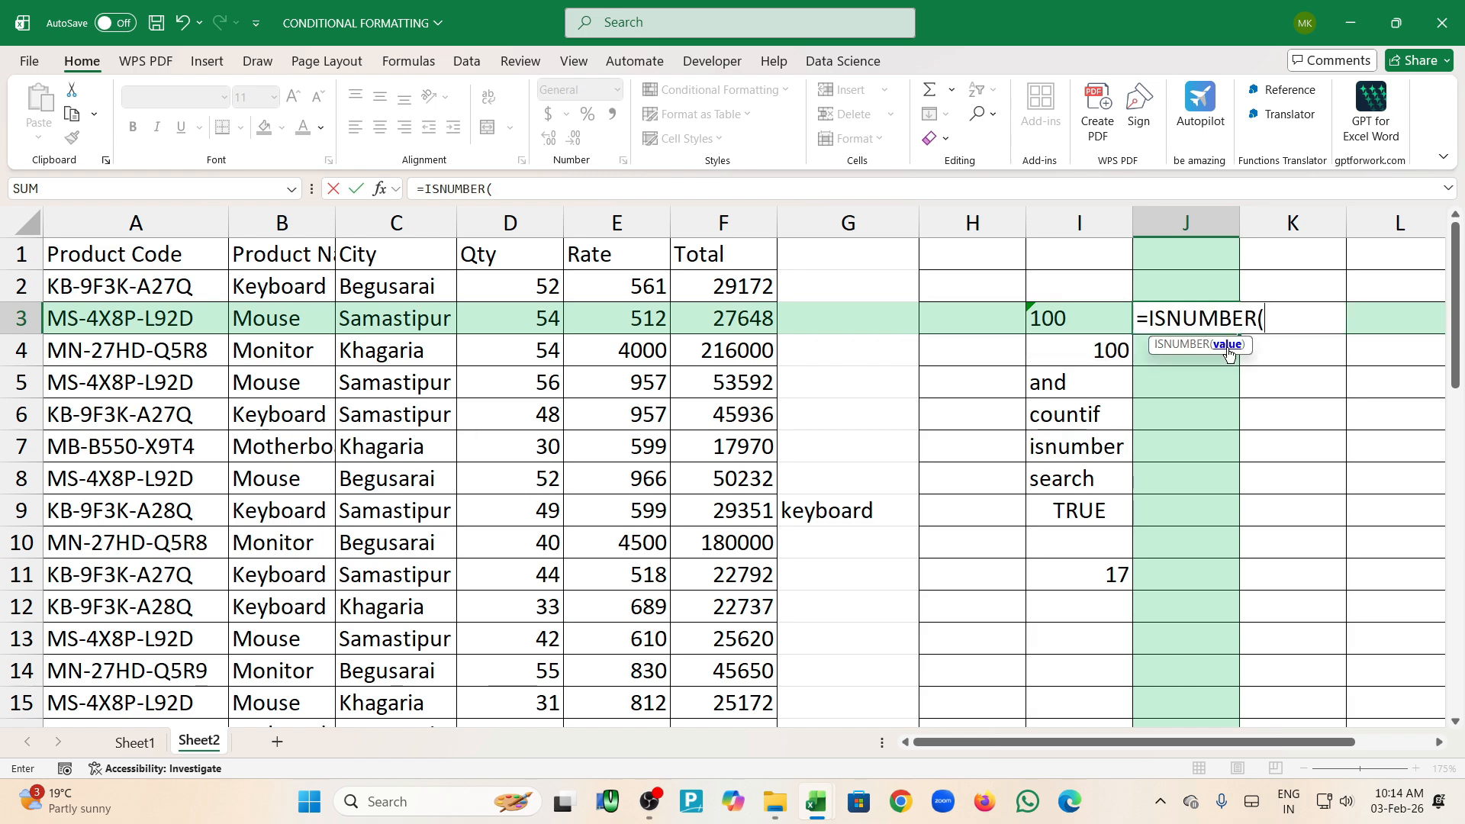
pyautogui.click(1072, 312)
pyautogui.write(')')
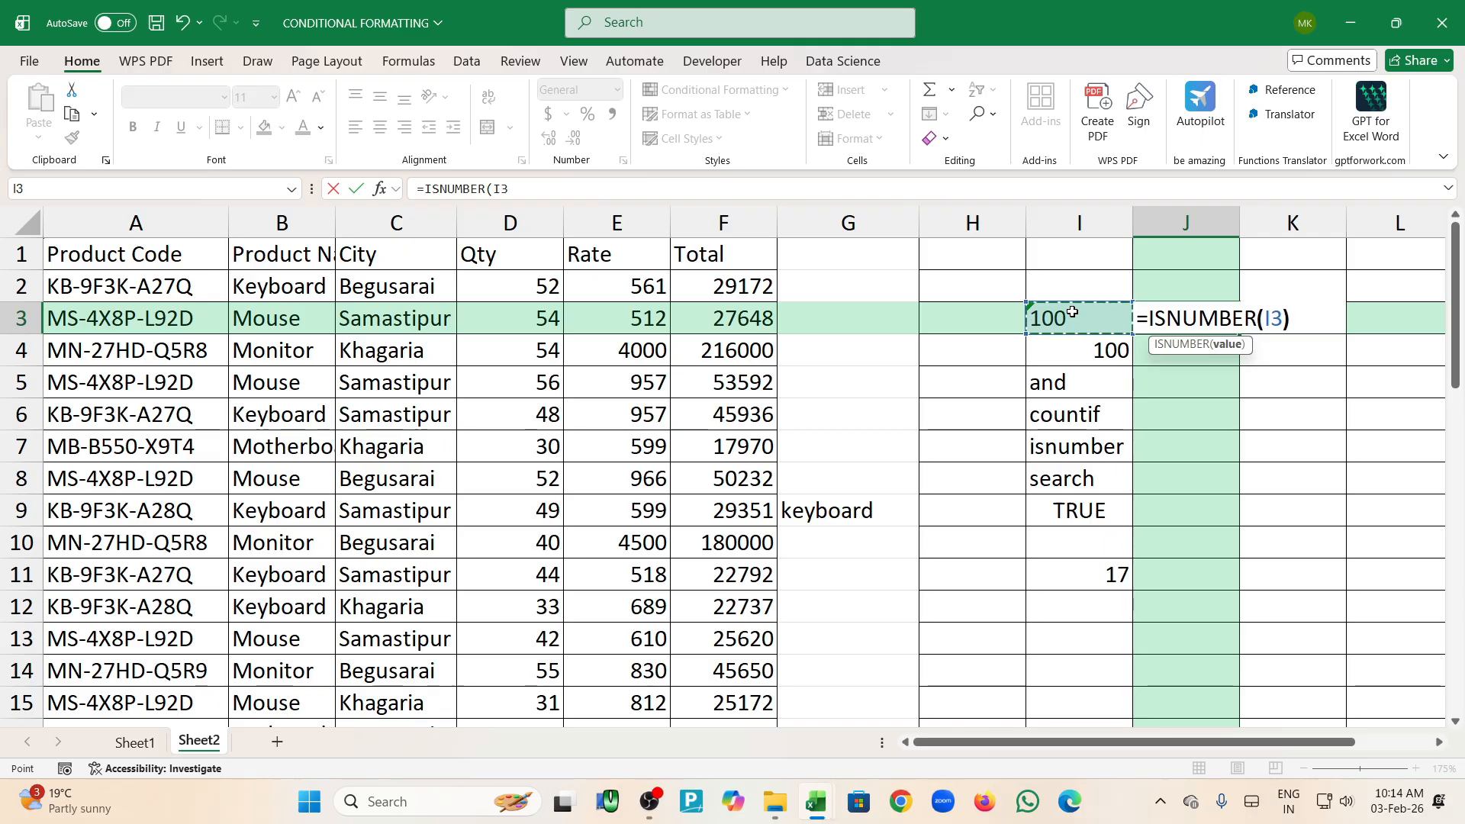
pyautogui.press('Return')
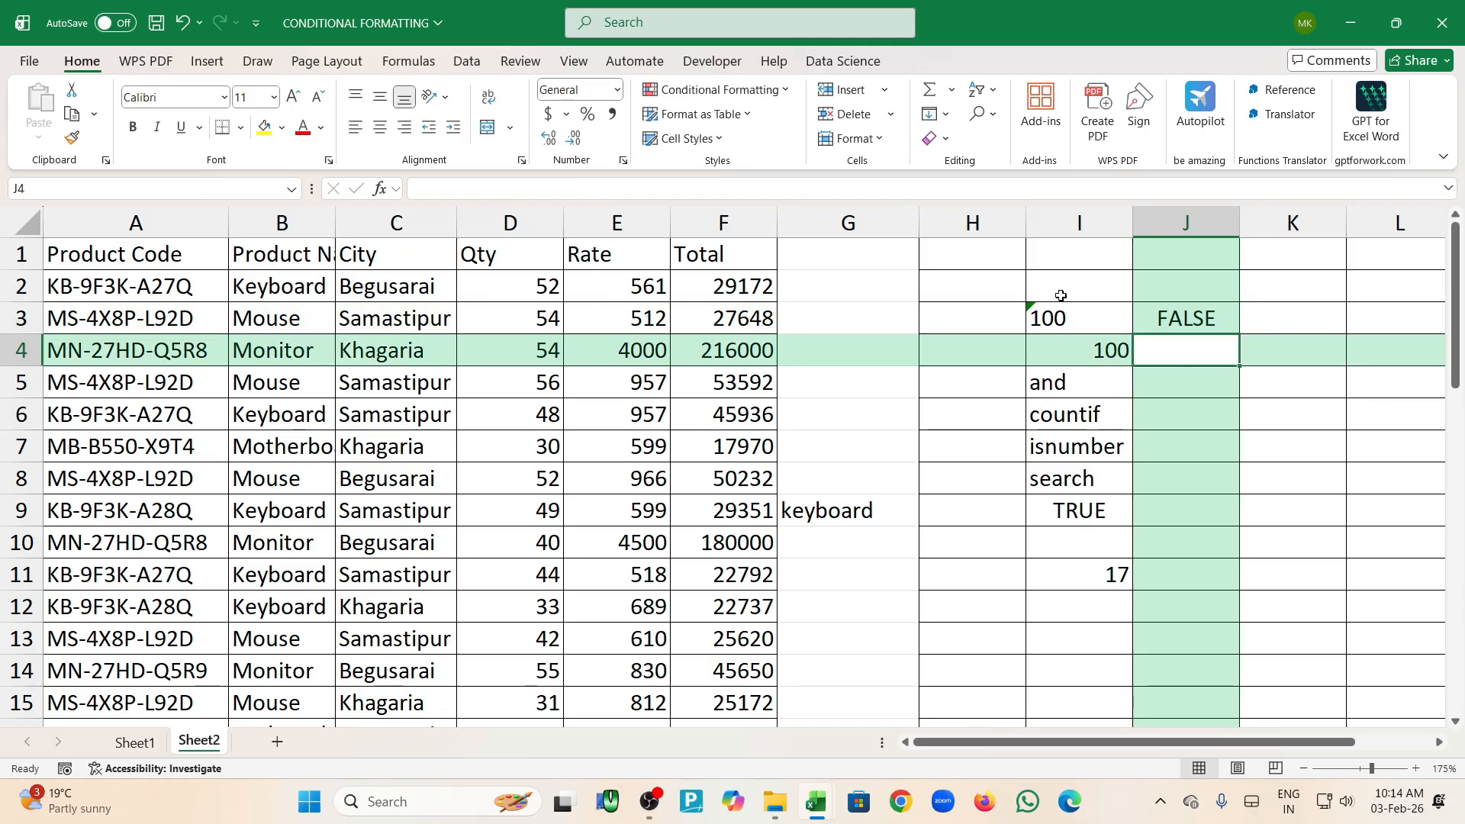
# Fill the ISNUMBER formula from J3 down to J4 and check the copied cell reference
pyautogui.click(1116, 320)
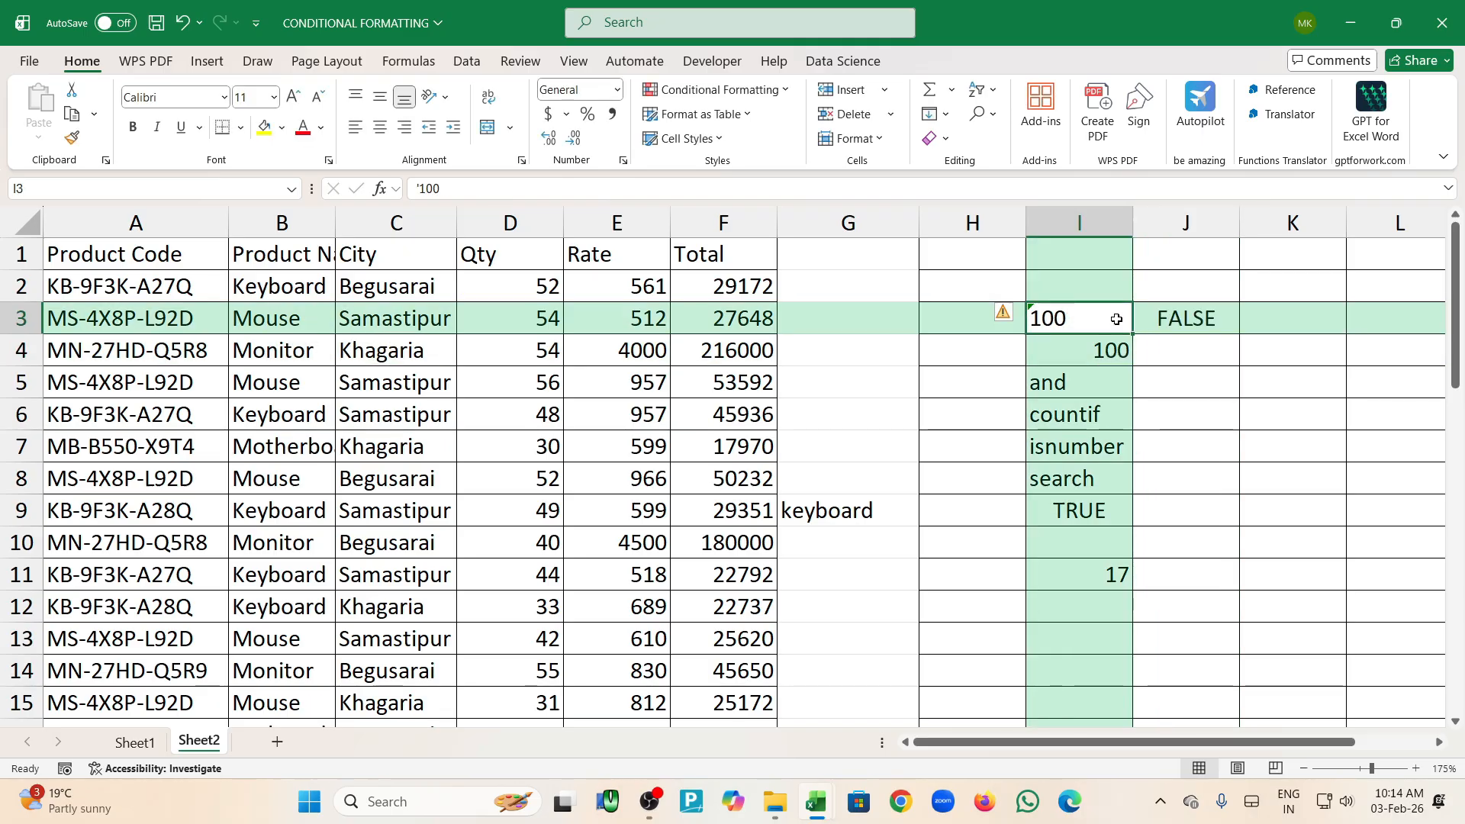
pyautogui.click(1217, 319)
pyautogui.moveTo(1237, 334); pyautogui.dragTo(1172, 347)
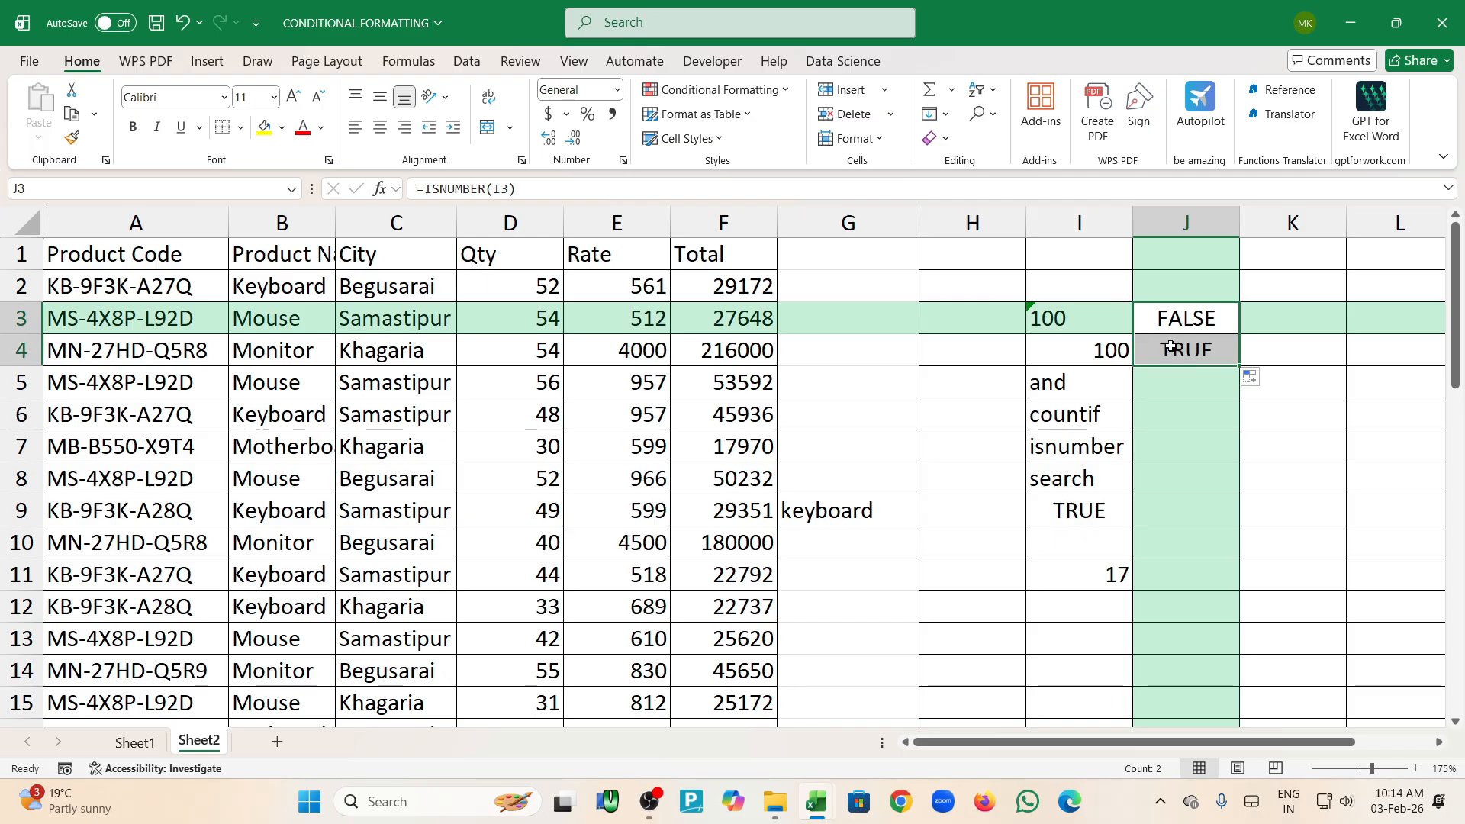
pyautogui.click(1191, 350)
pyautogui.doubleClick(1219, 350)
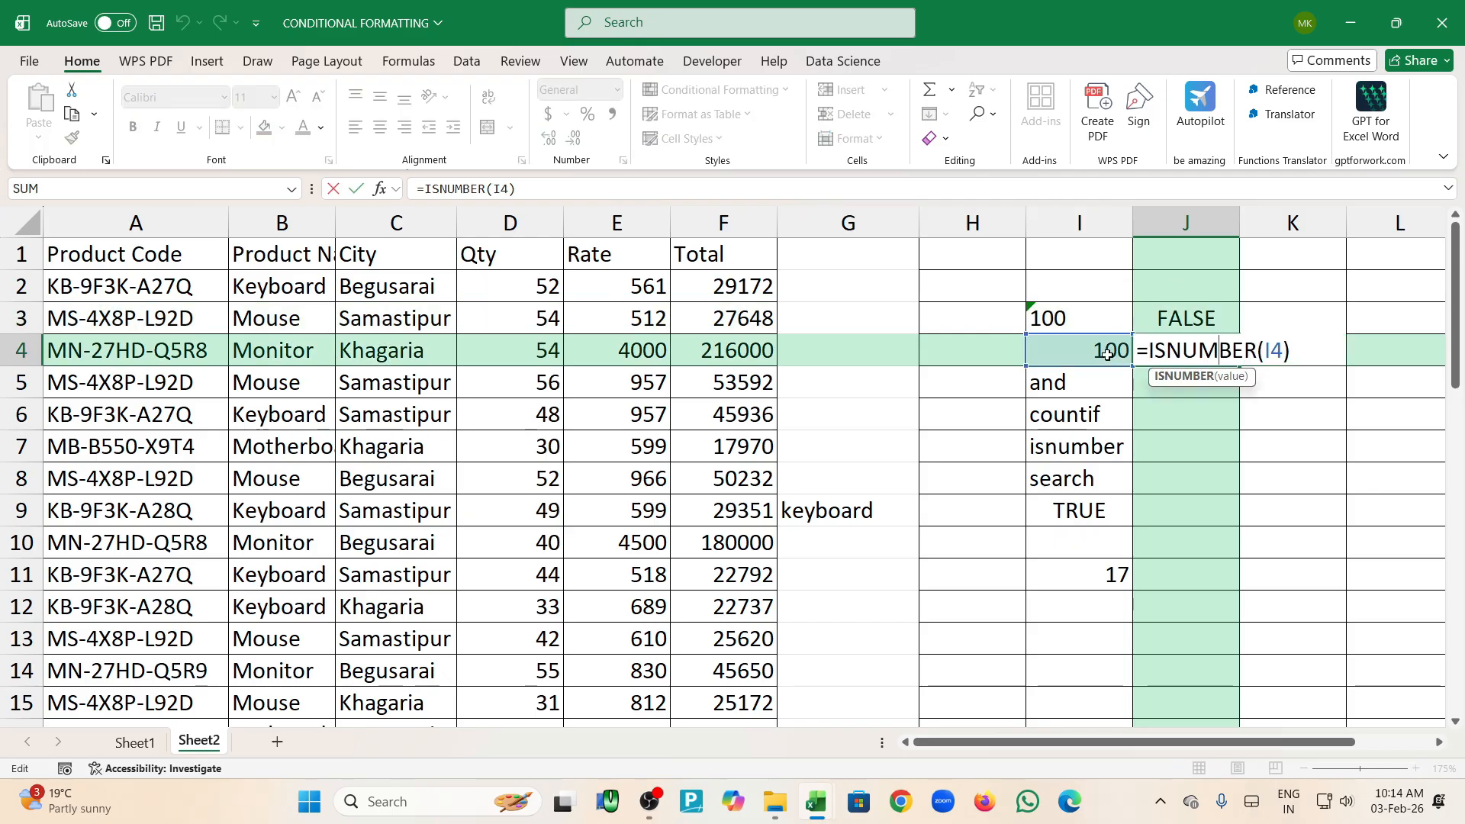
pyautogui.press('Return')
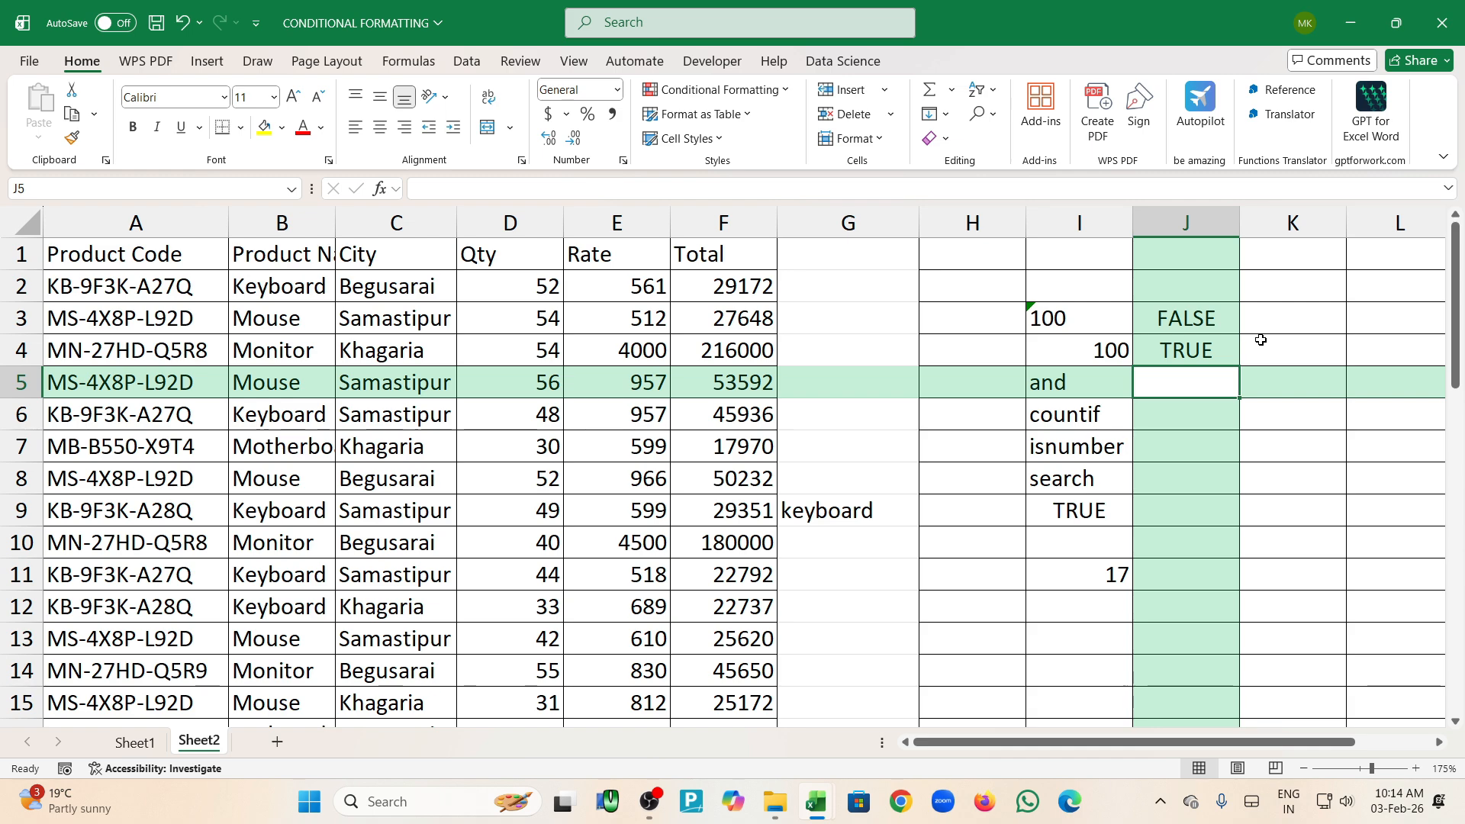
# Replace the AND formula in cell I9 with the label find, below search in the function list
pyautogui.click(1113, 481)
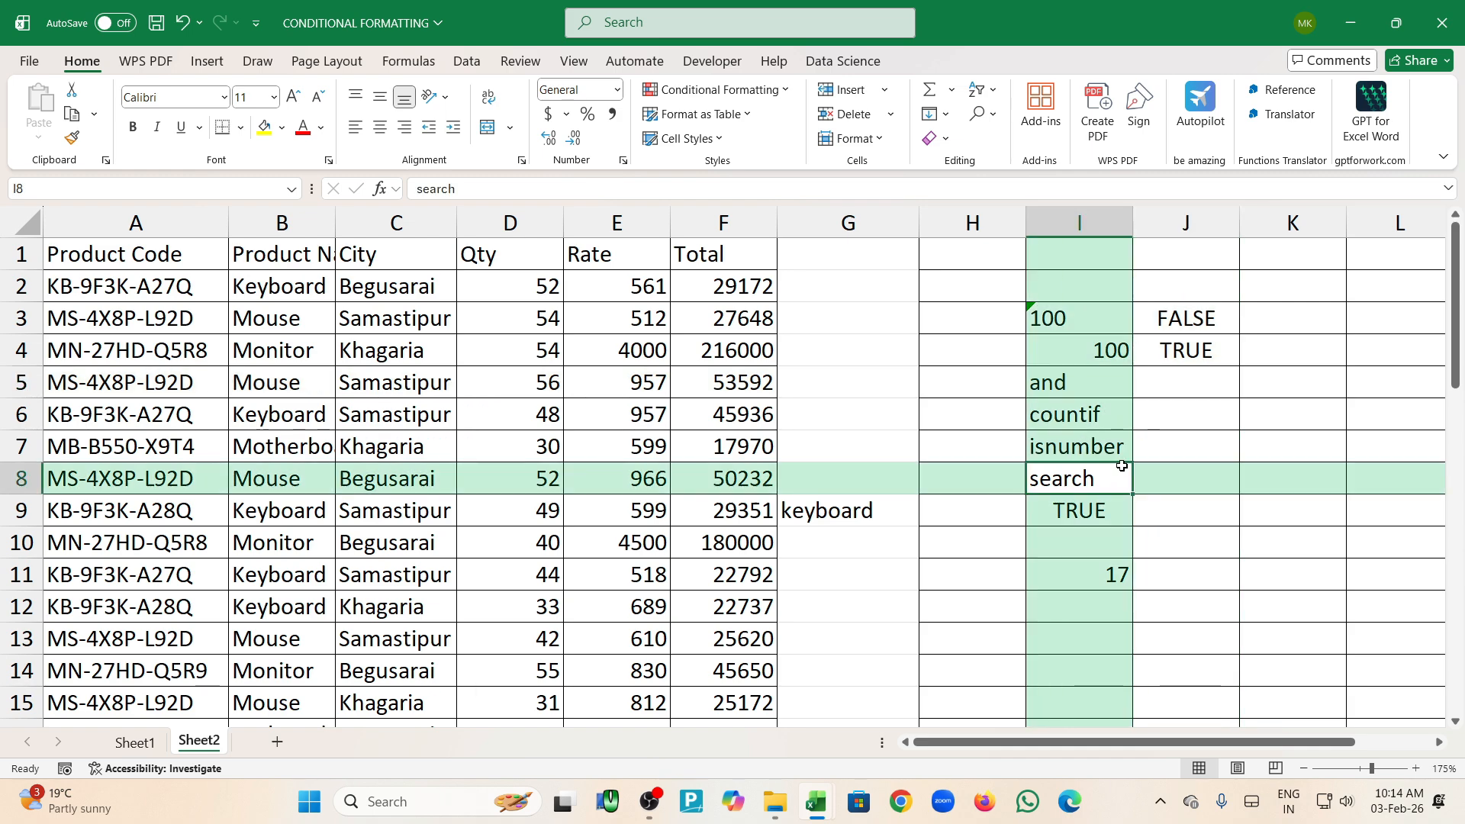
pyautogui.click(1090, 507)
pyautogui.write('find')
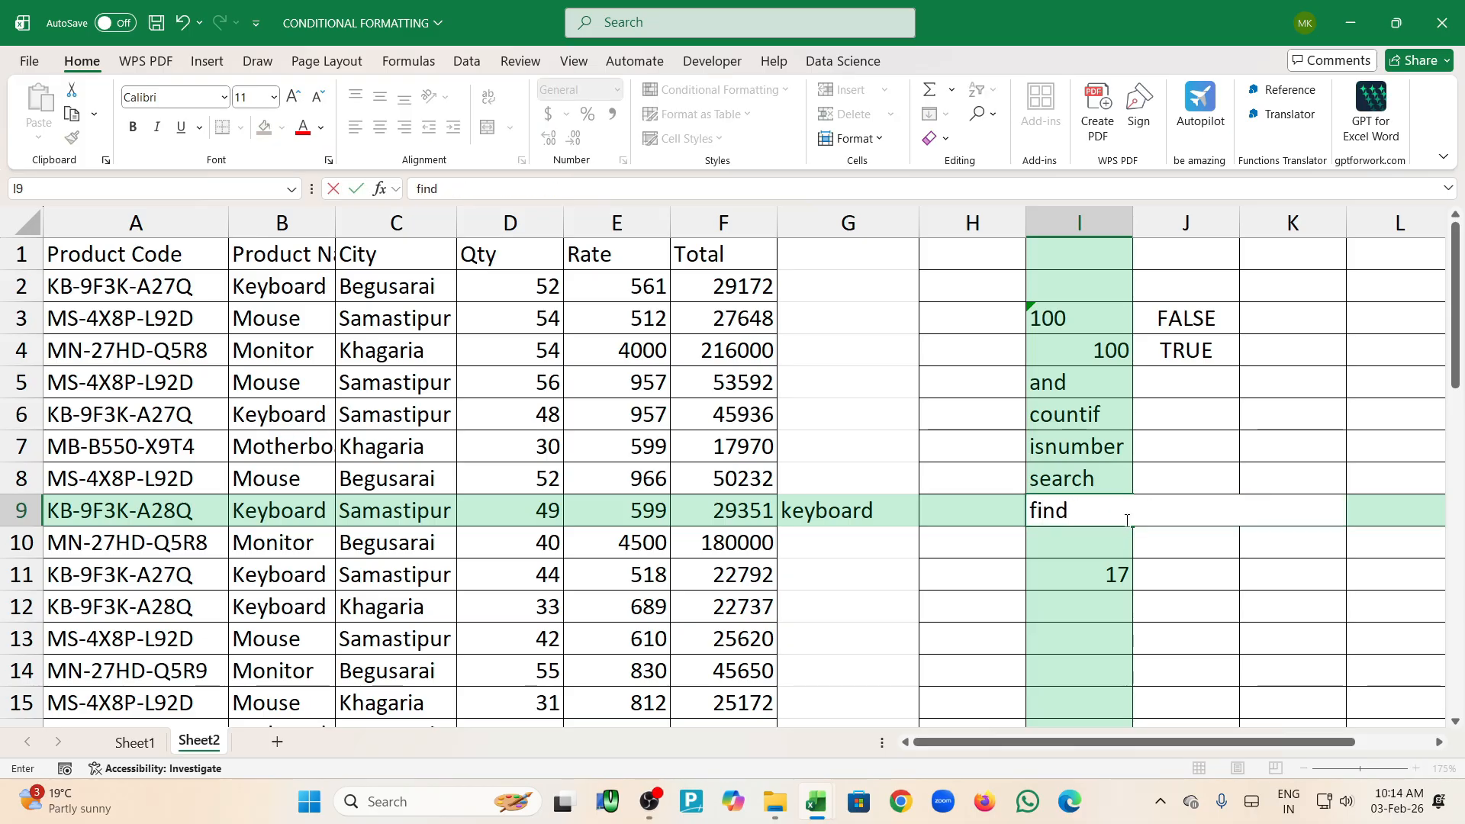
pyautogui.press('Tab')
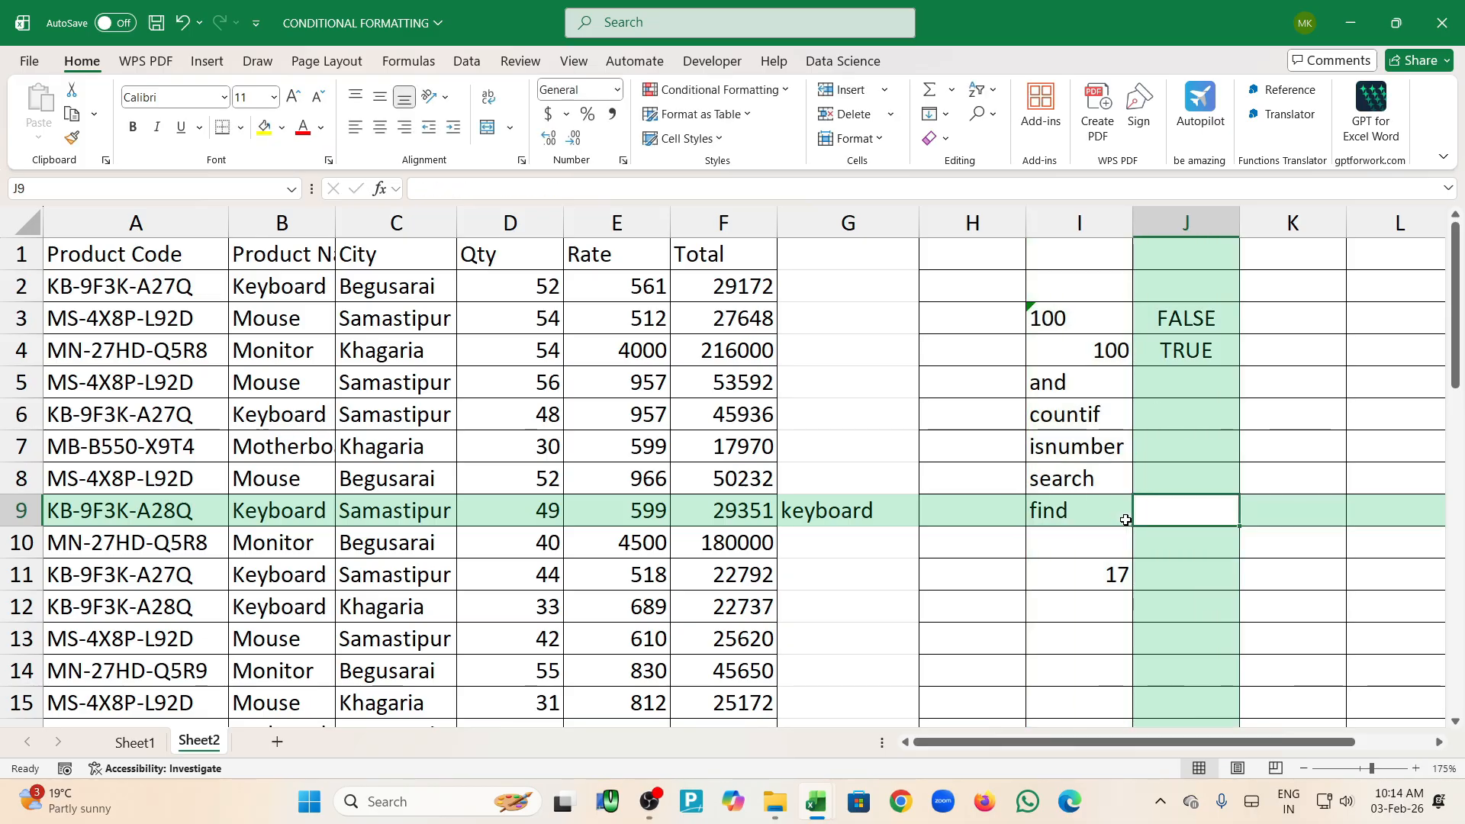
# Enter =FIND("y",G9) in cell I12 to locate the letter y within the keyword in G9
pyautogui.click(840, 511)
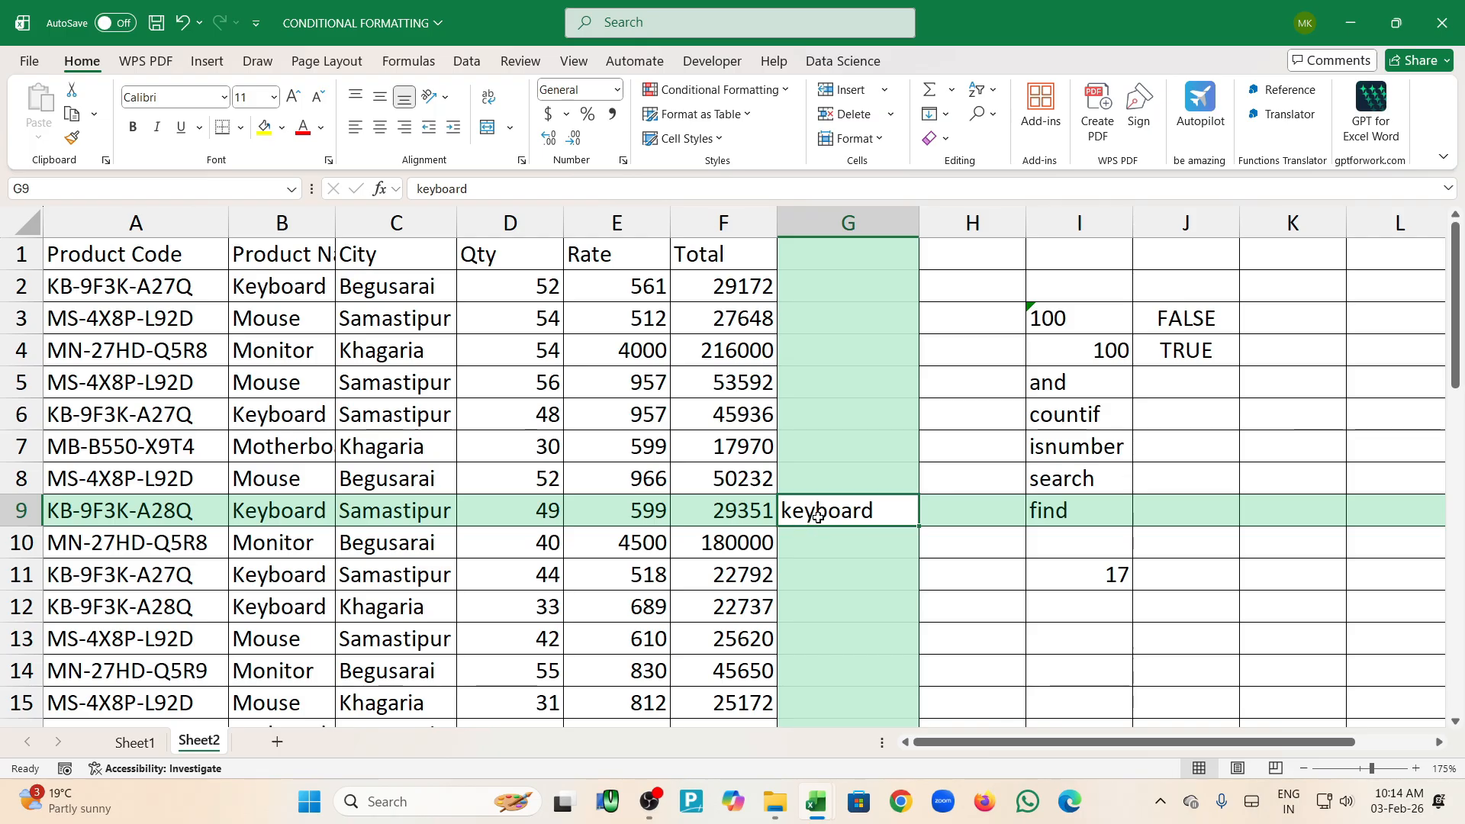
pyautogui.click(1055, 515)
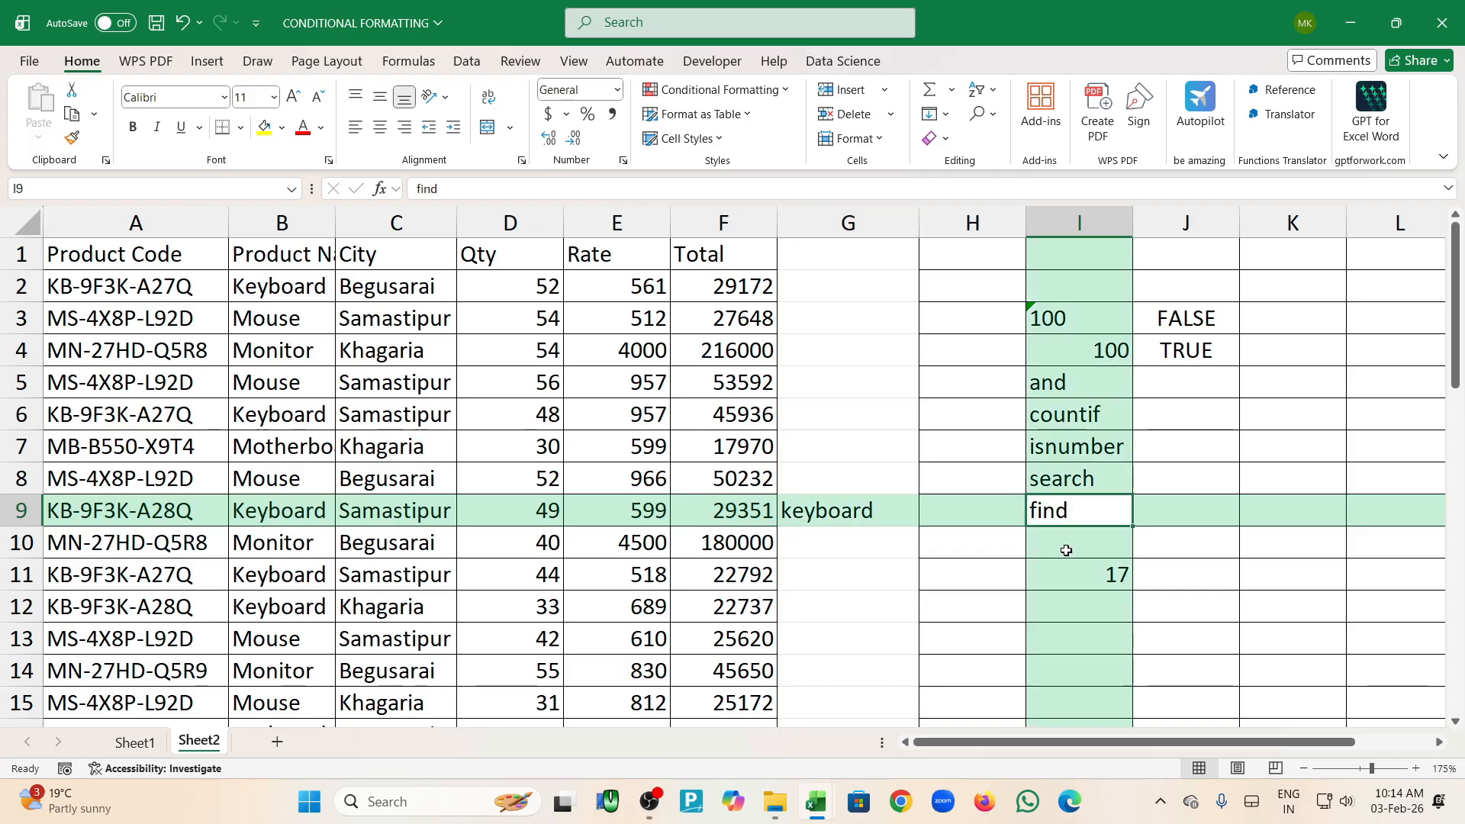
pyautogui.click(1047, 608)
pyautogui.write('=')
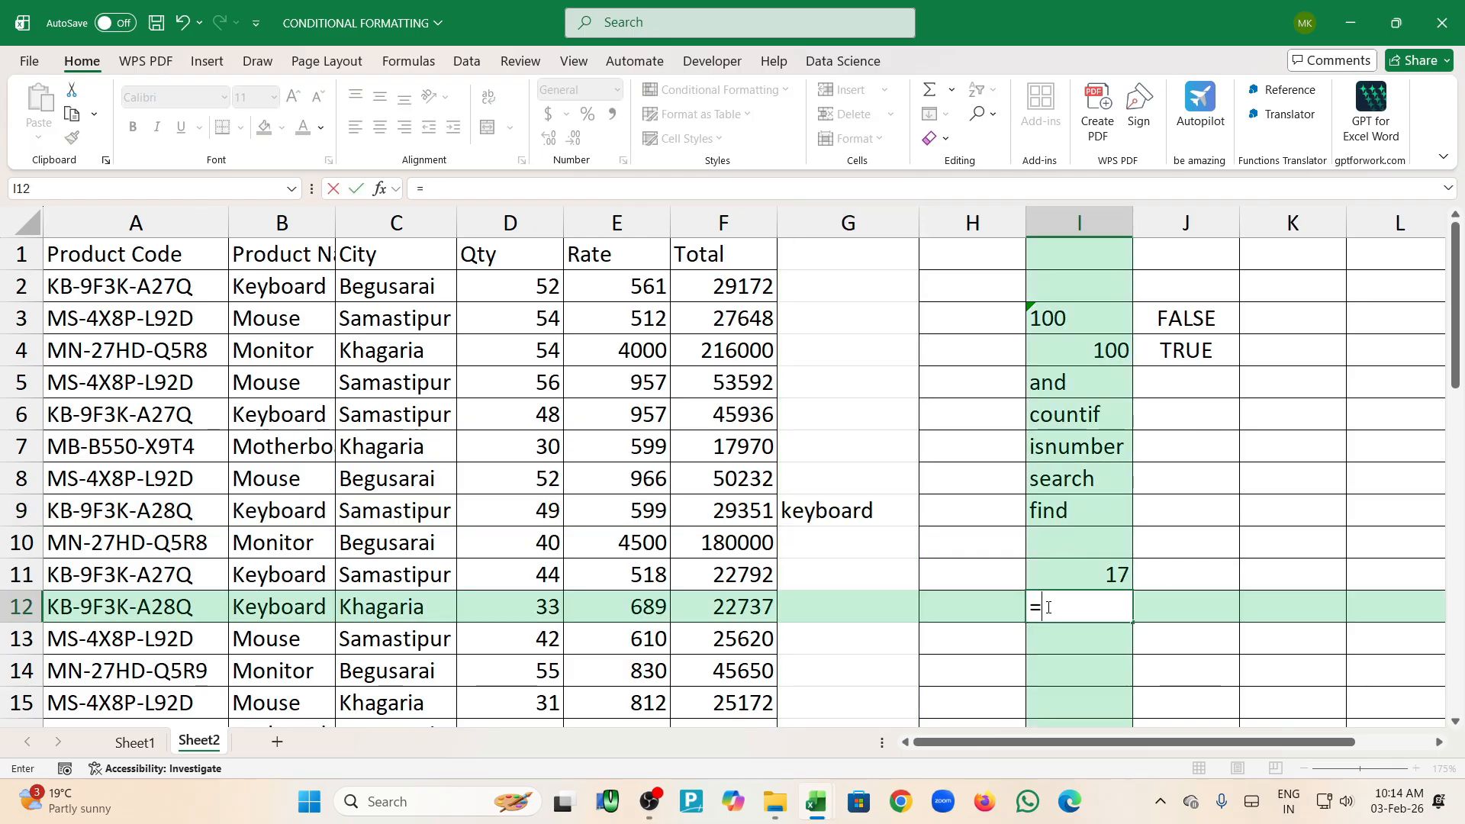
pyautogui.write('fin')
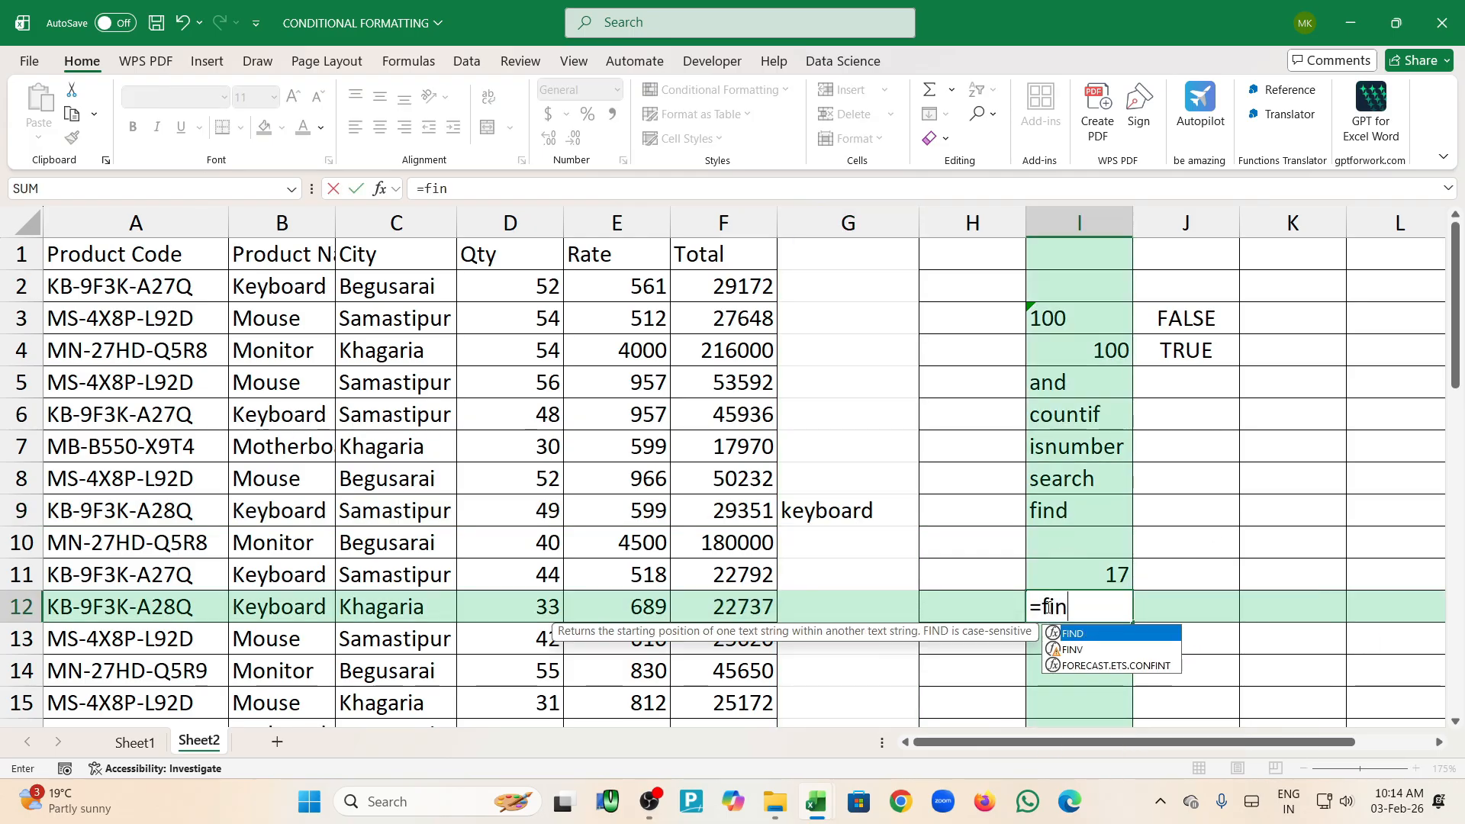
pyautogui.press('Tab')
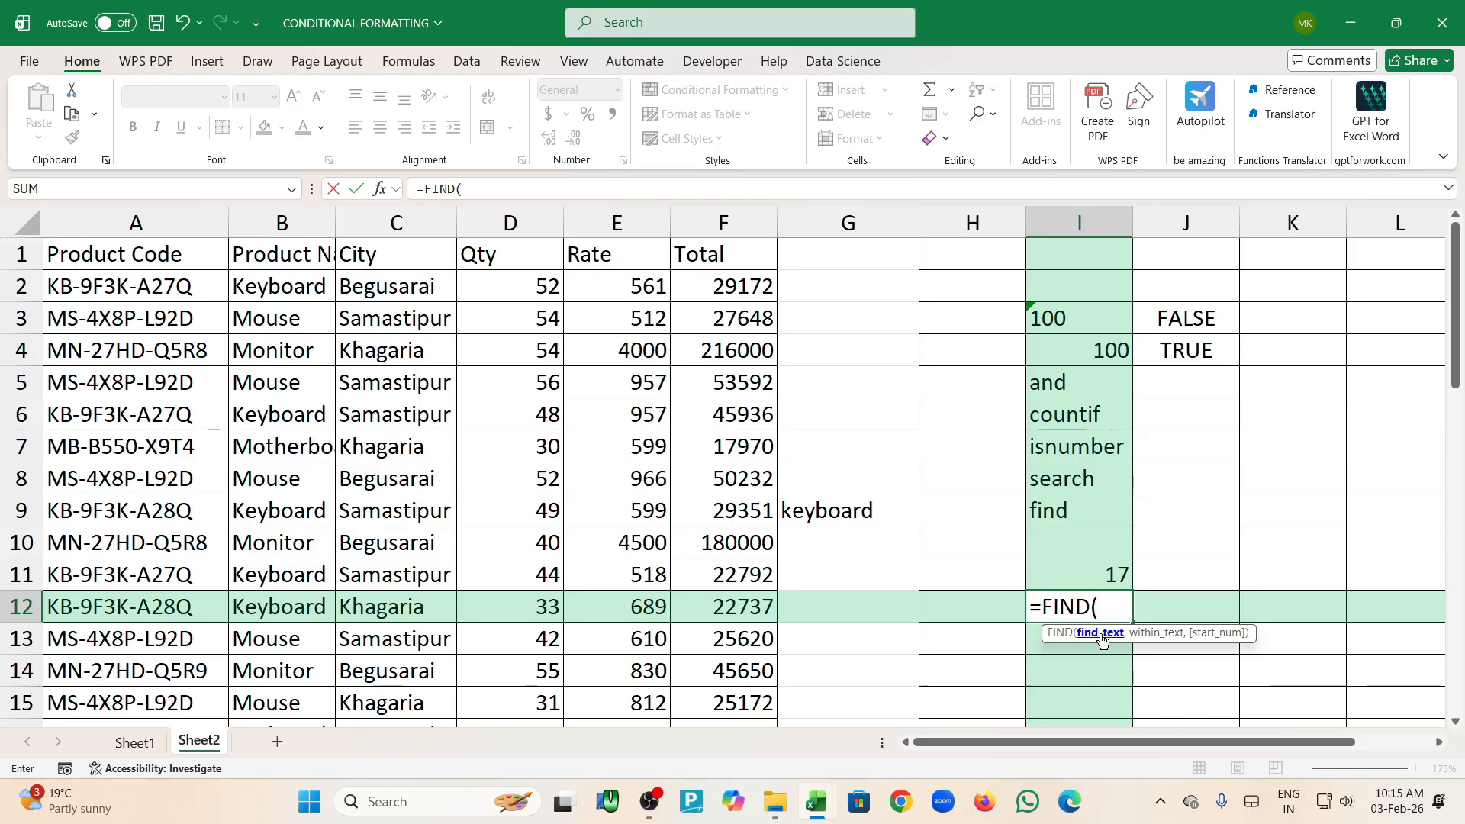
pyautogui.write('"')
pyautogui.write('y"')
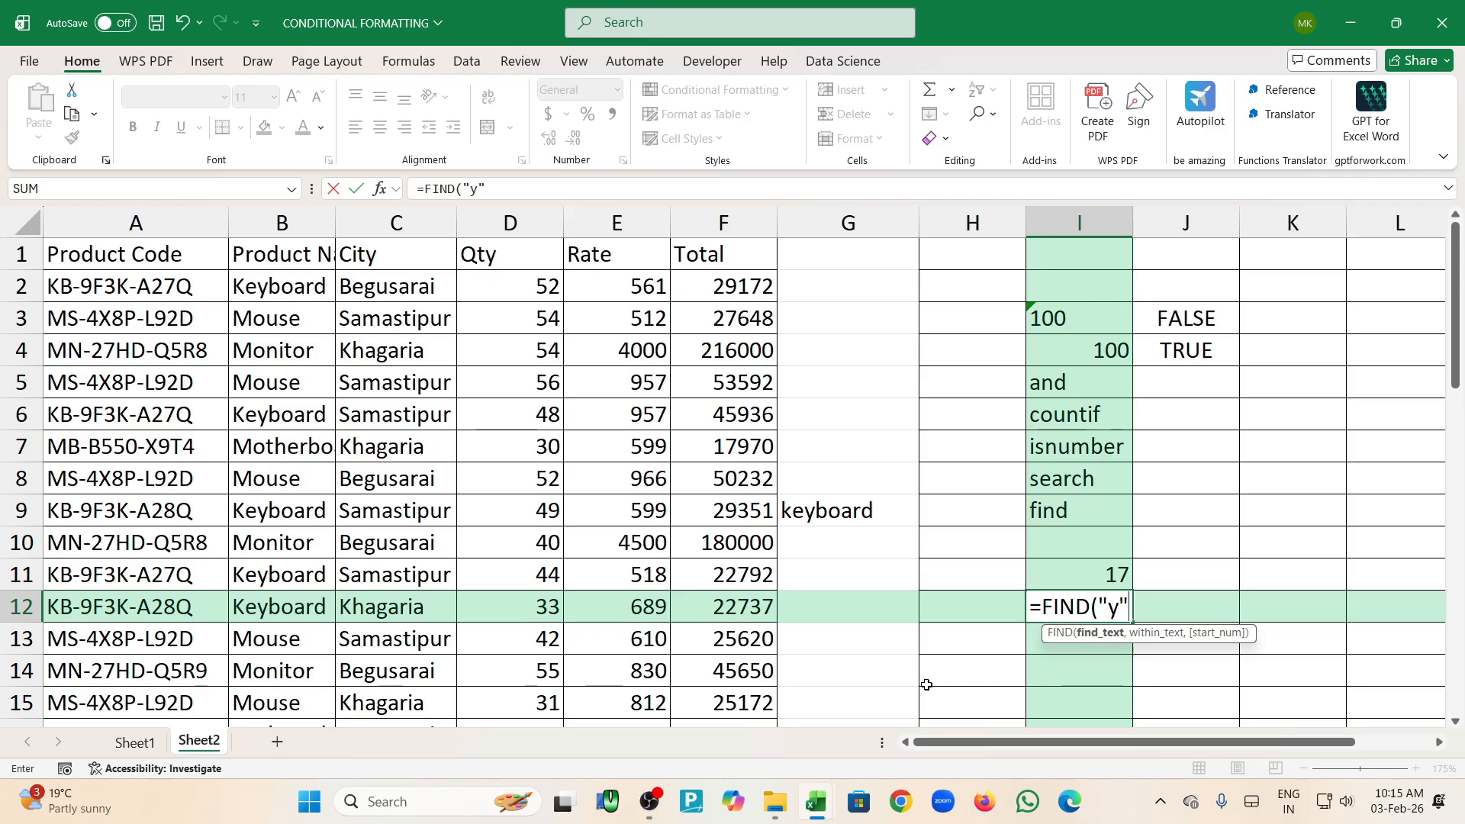
pyautogui.write(',')
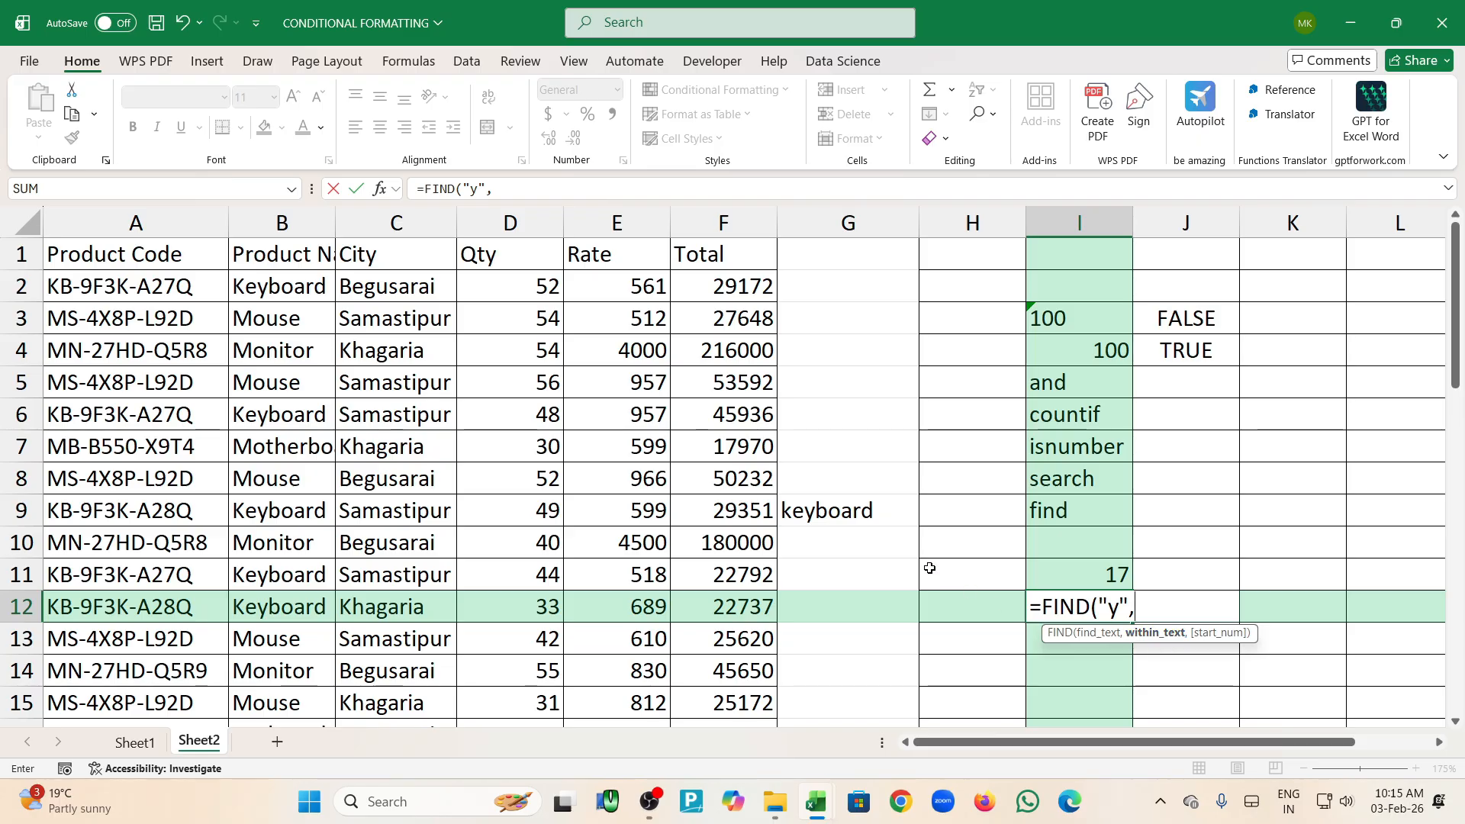
pyautogui.click(880, 509)
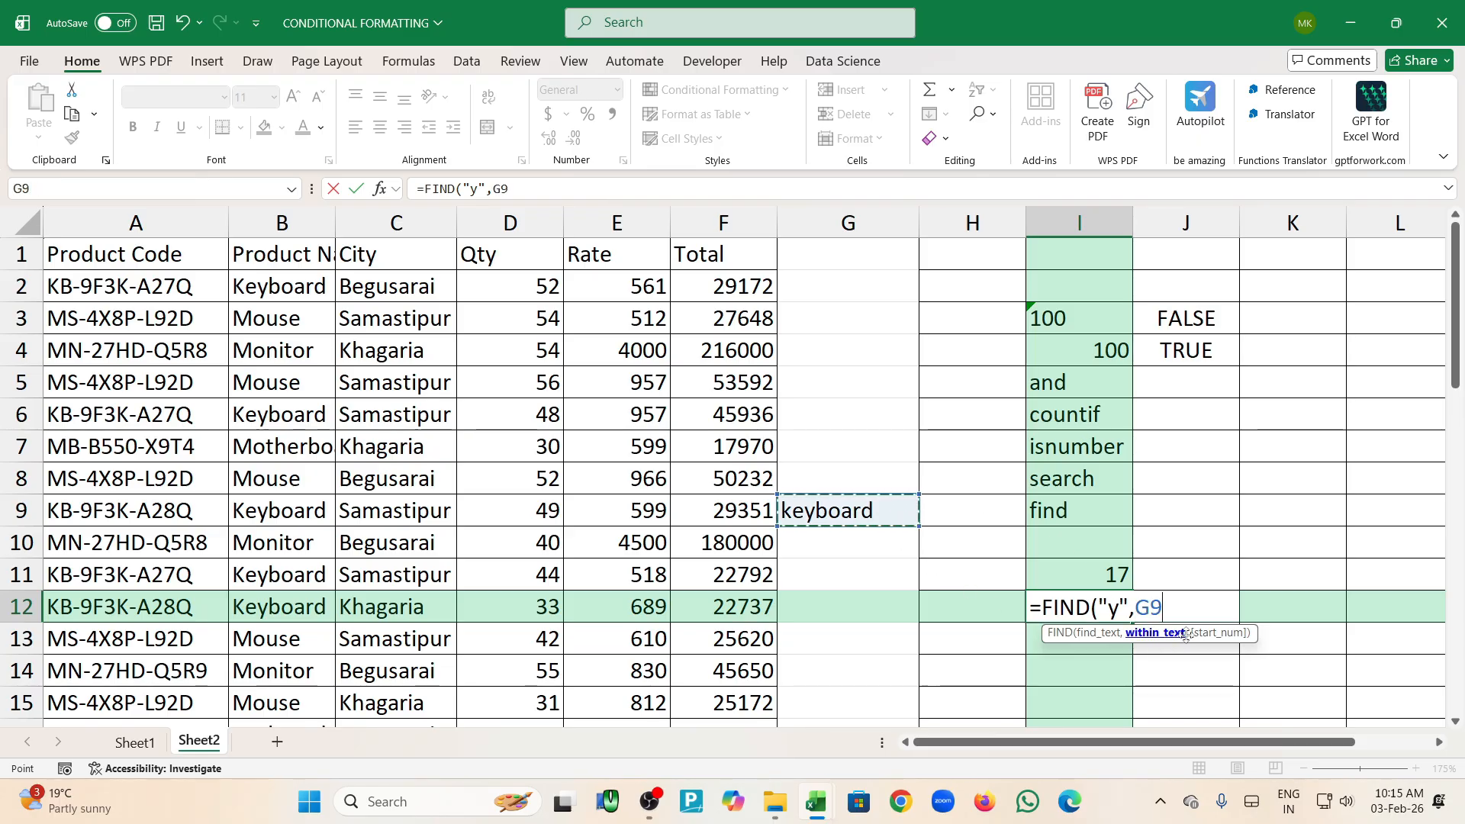
pyautogui.write(',')
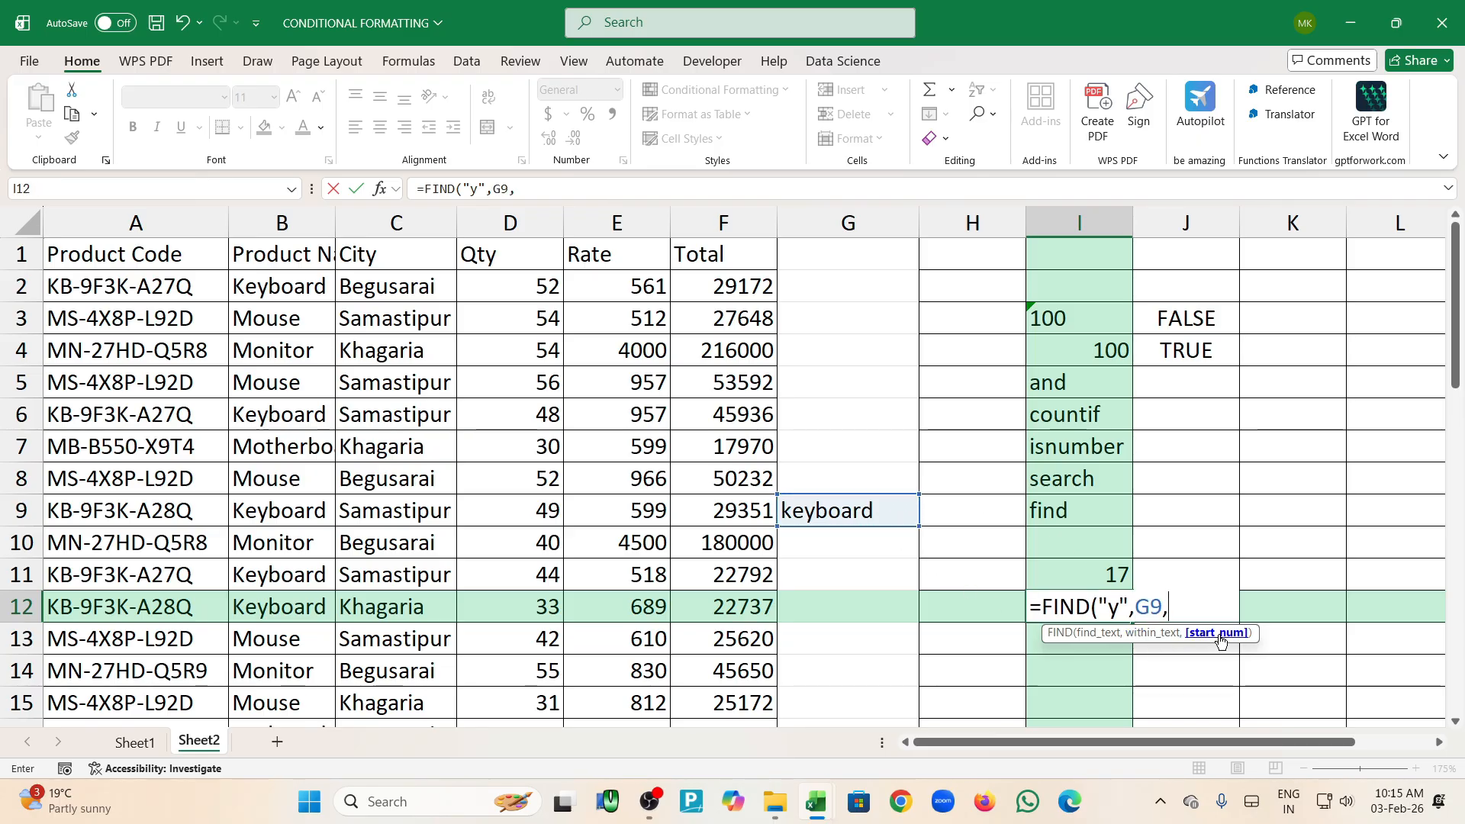
pyautogui.press('BackSpace')
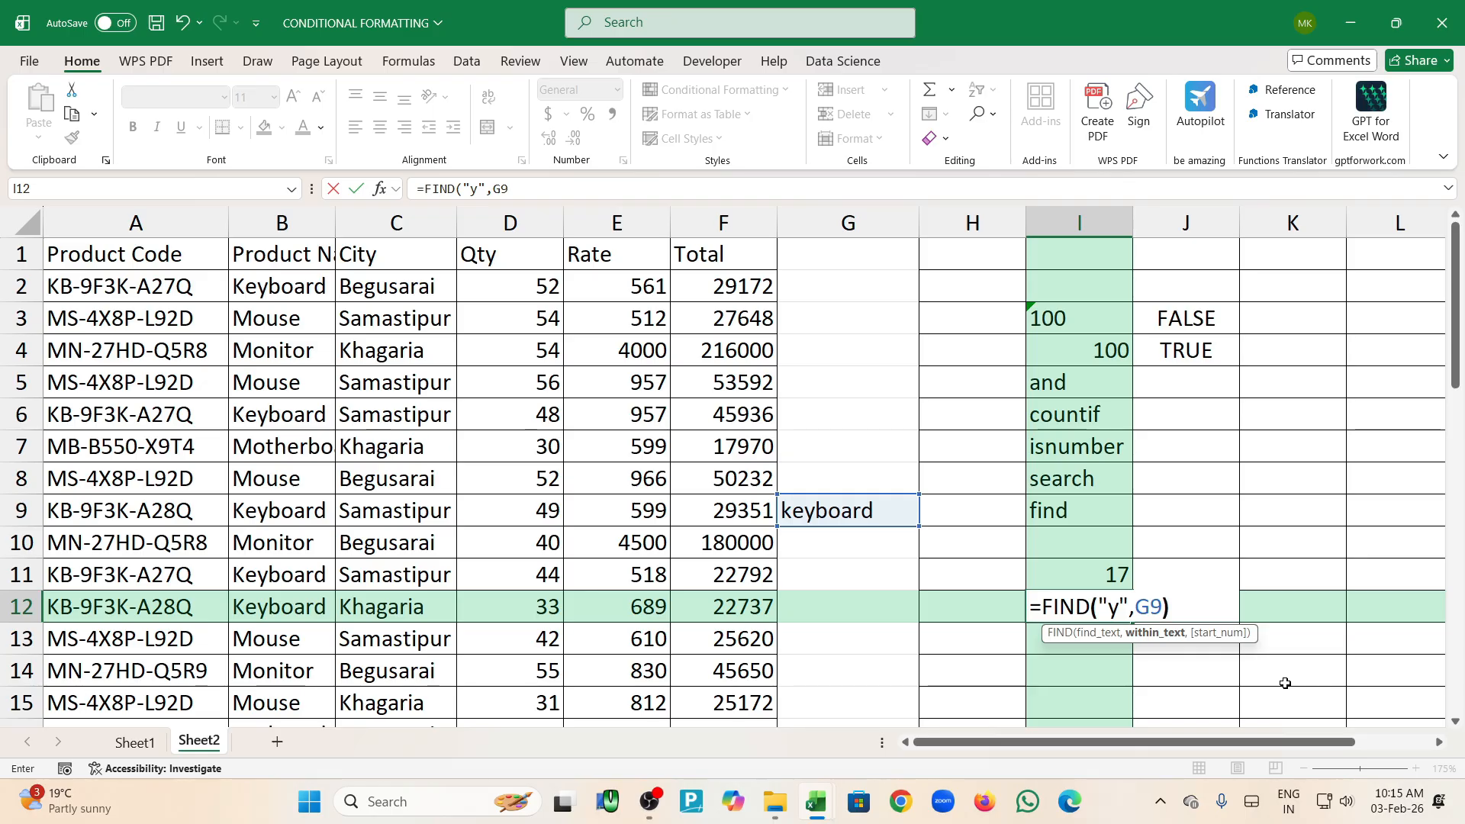
pyautogui.press('Return')
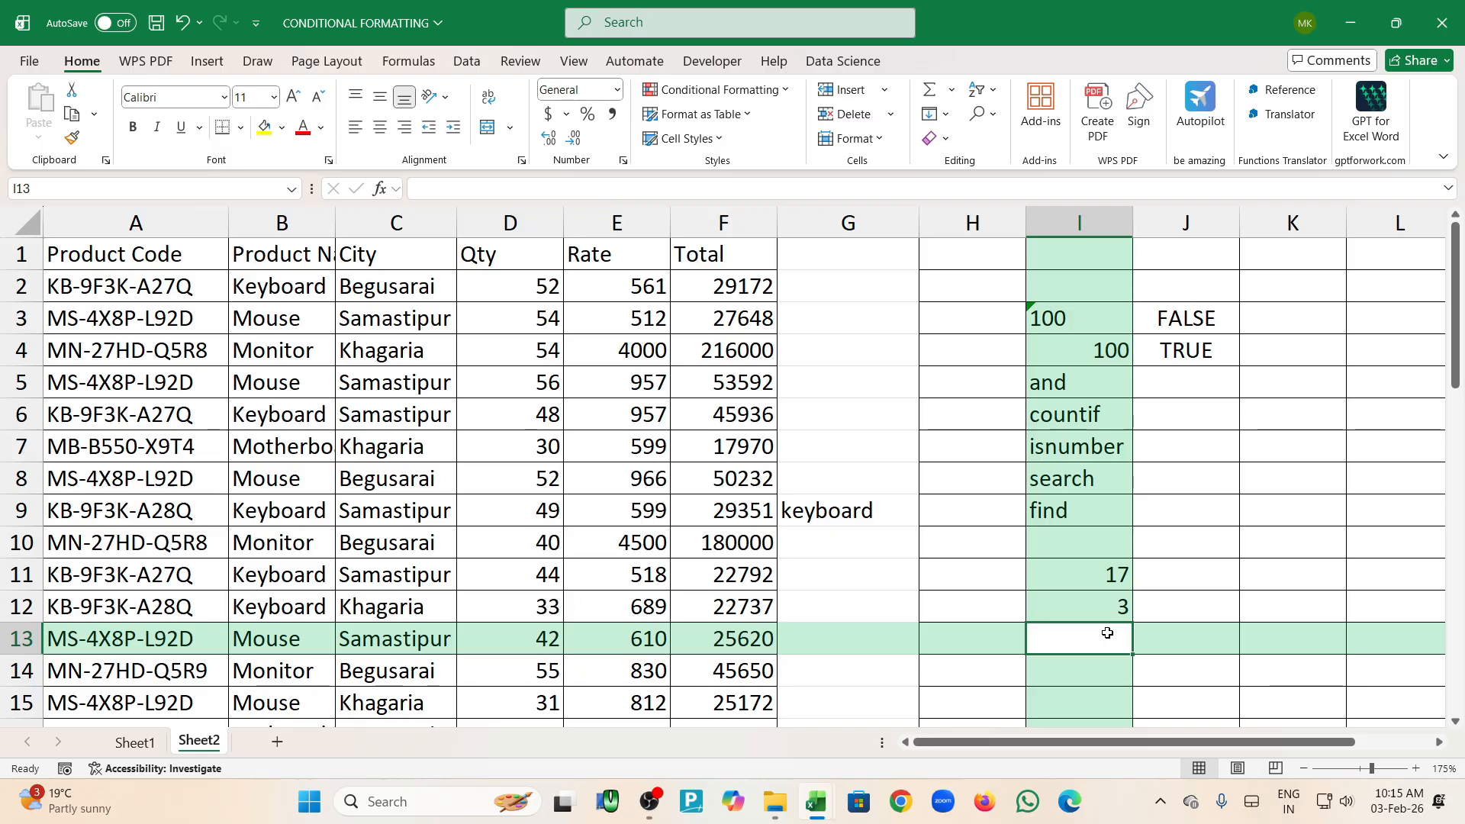
# Begin a FIND formula in cell I13 to read the function's description on case sensitivity, and abandon the entry
pyautogui.write('=fin')
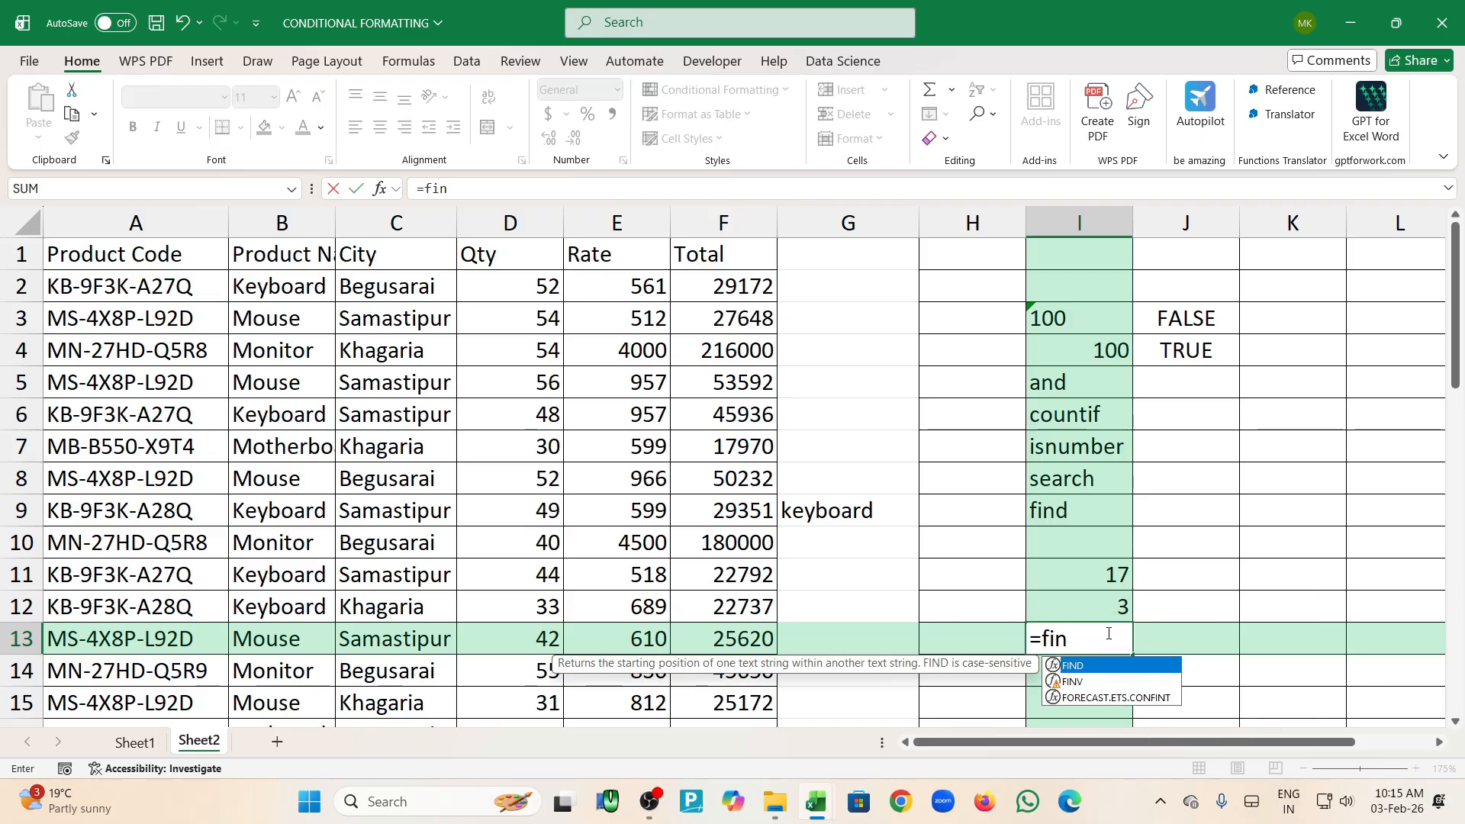
pyautogui.press('Tab')
pyautogui.press('BackSpace')
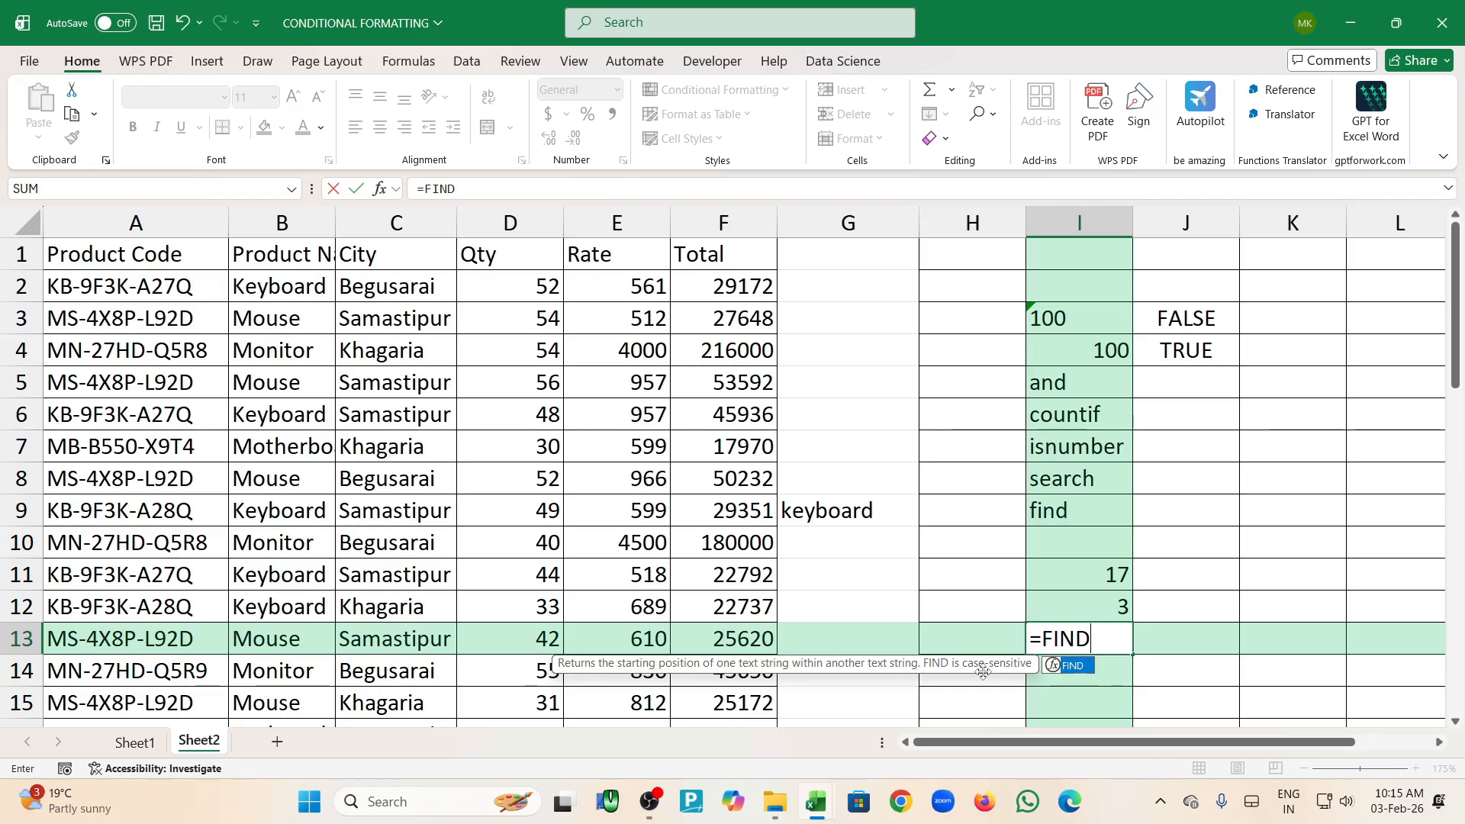
pyautogui.press('BackSpace')
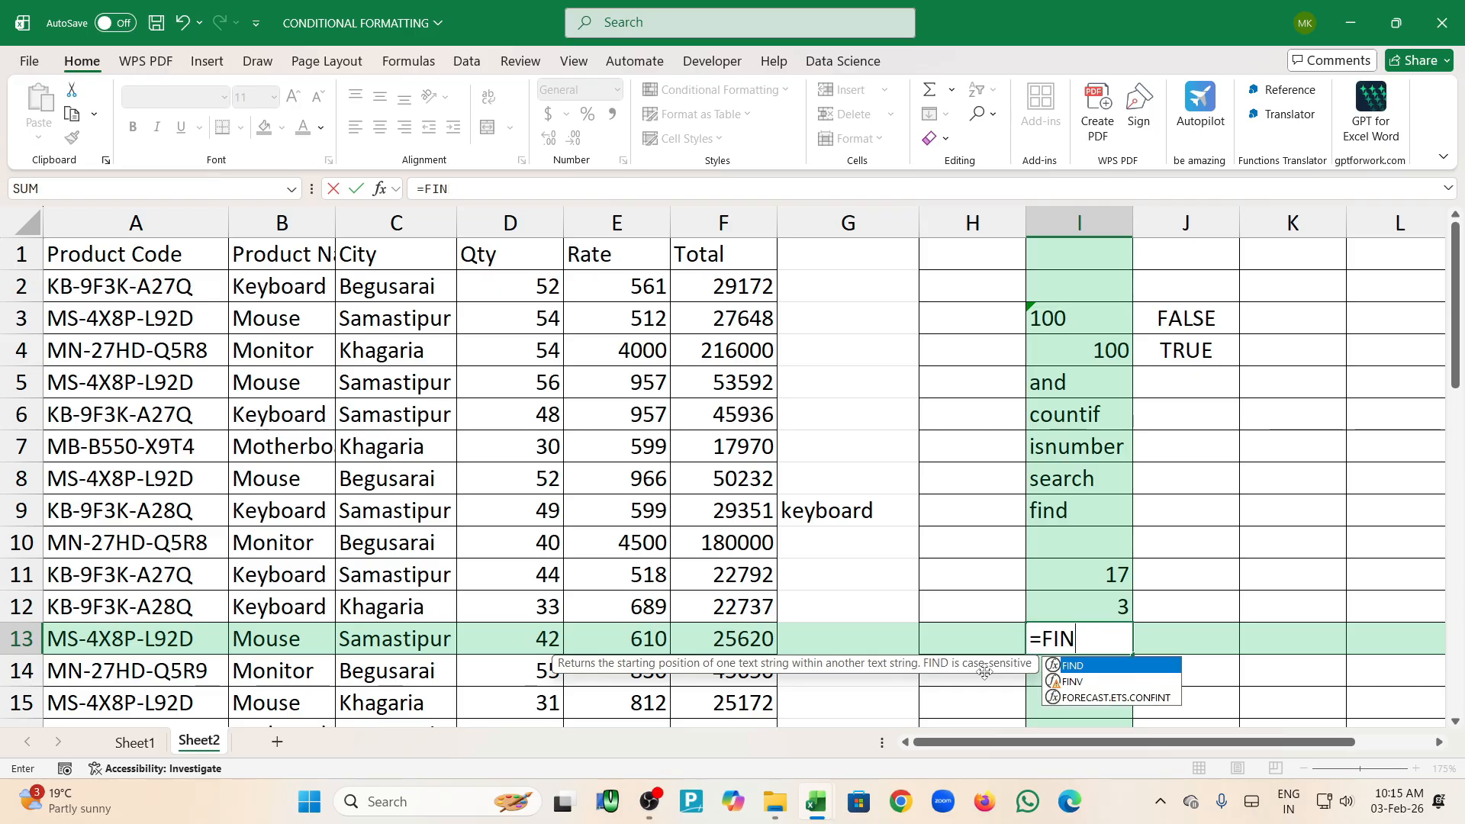
pyautogui.press('Escape')
# Change the FIND formula in I12 to =FIND("Y",G9) with an uppercase letter and reopen it for review
pyautogui.doubleClick(1116, 609)
pyautogui.click(1118, 609)
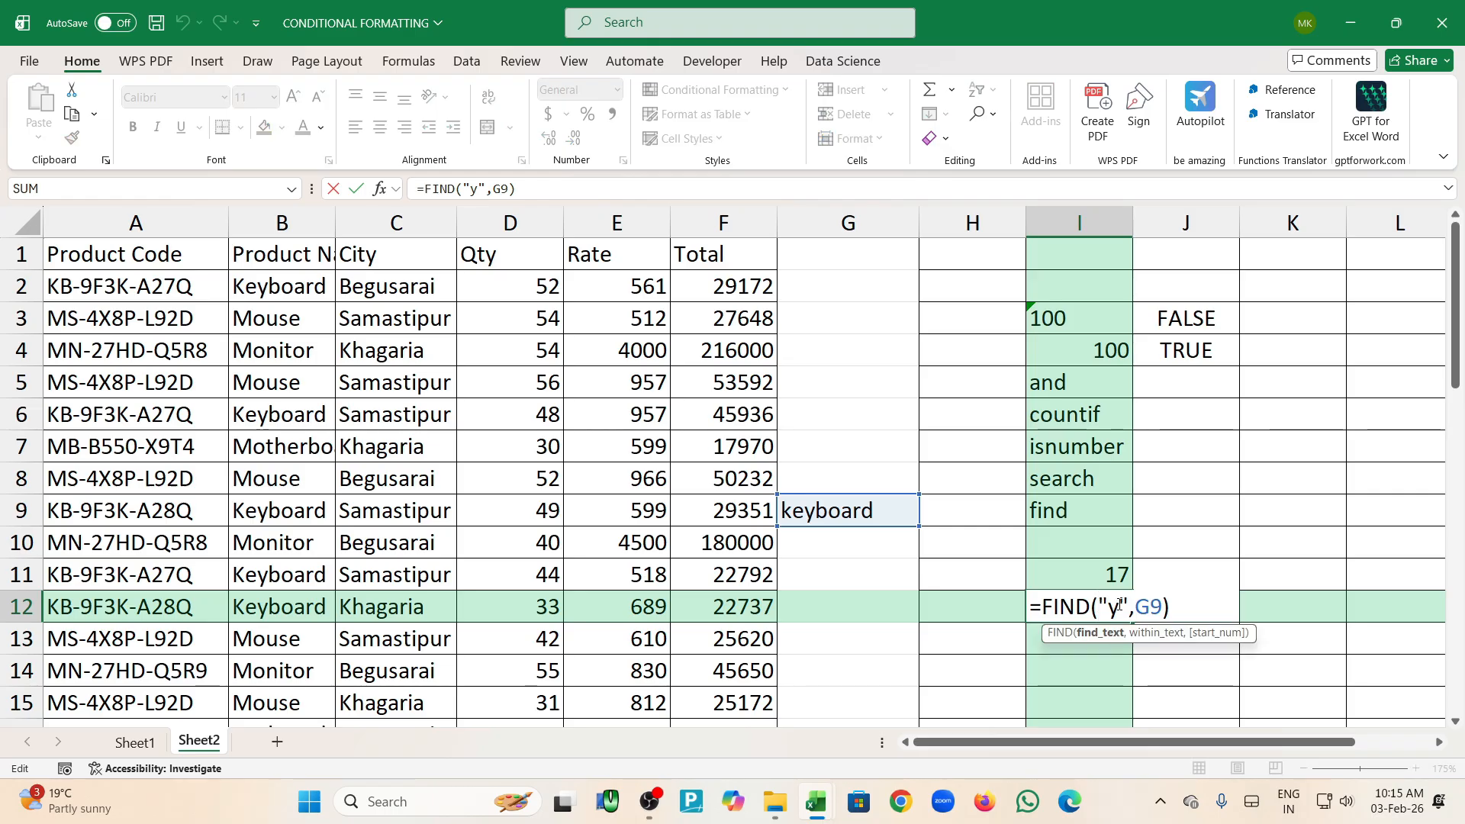
pyautogui.press('BackSpace')
pyautogui.write('Y')
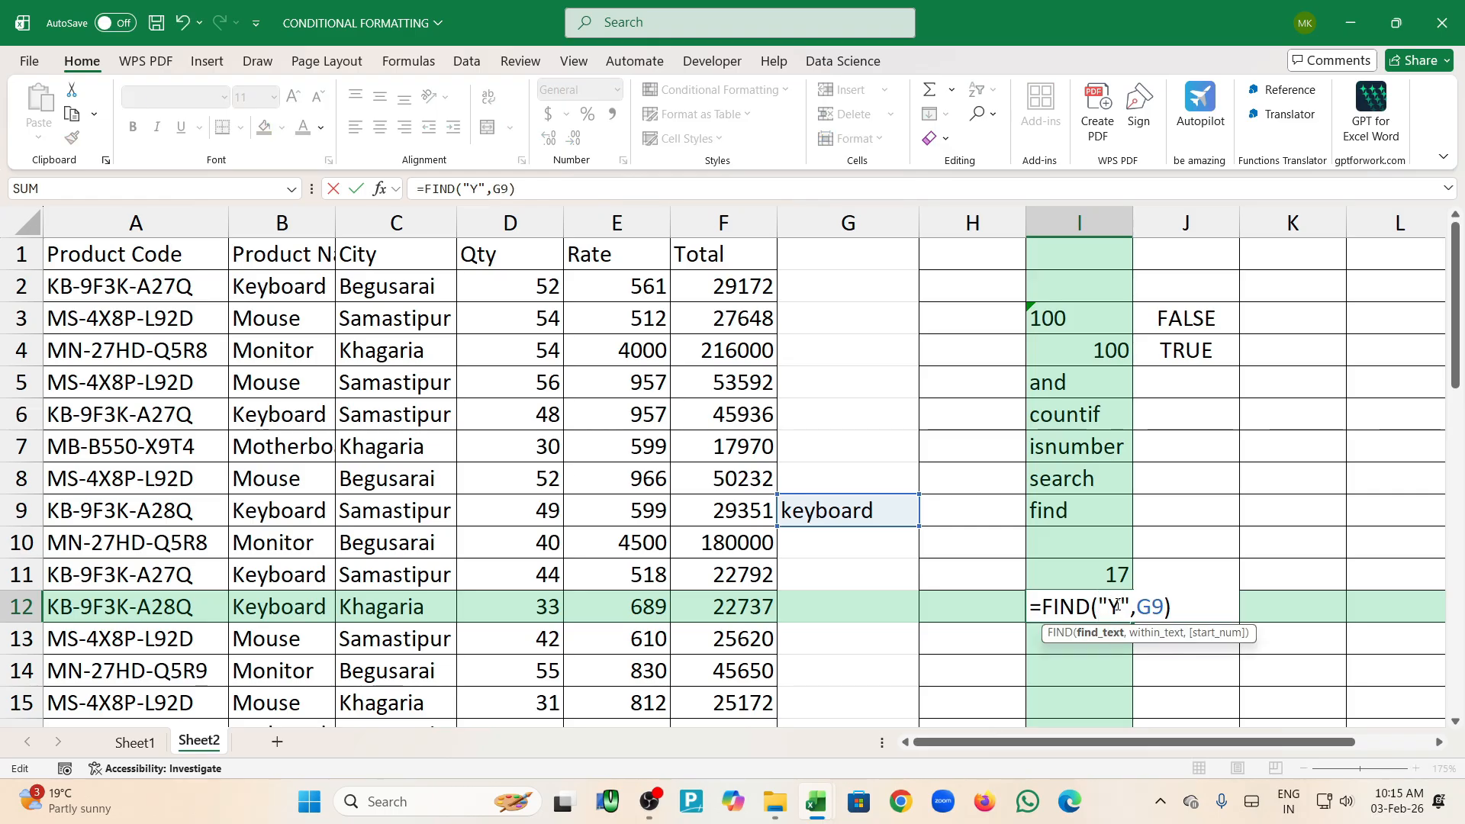
pyautogui.press('Return')
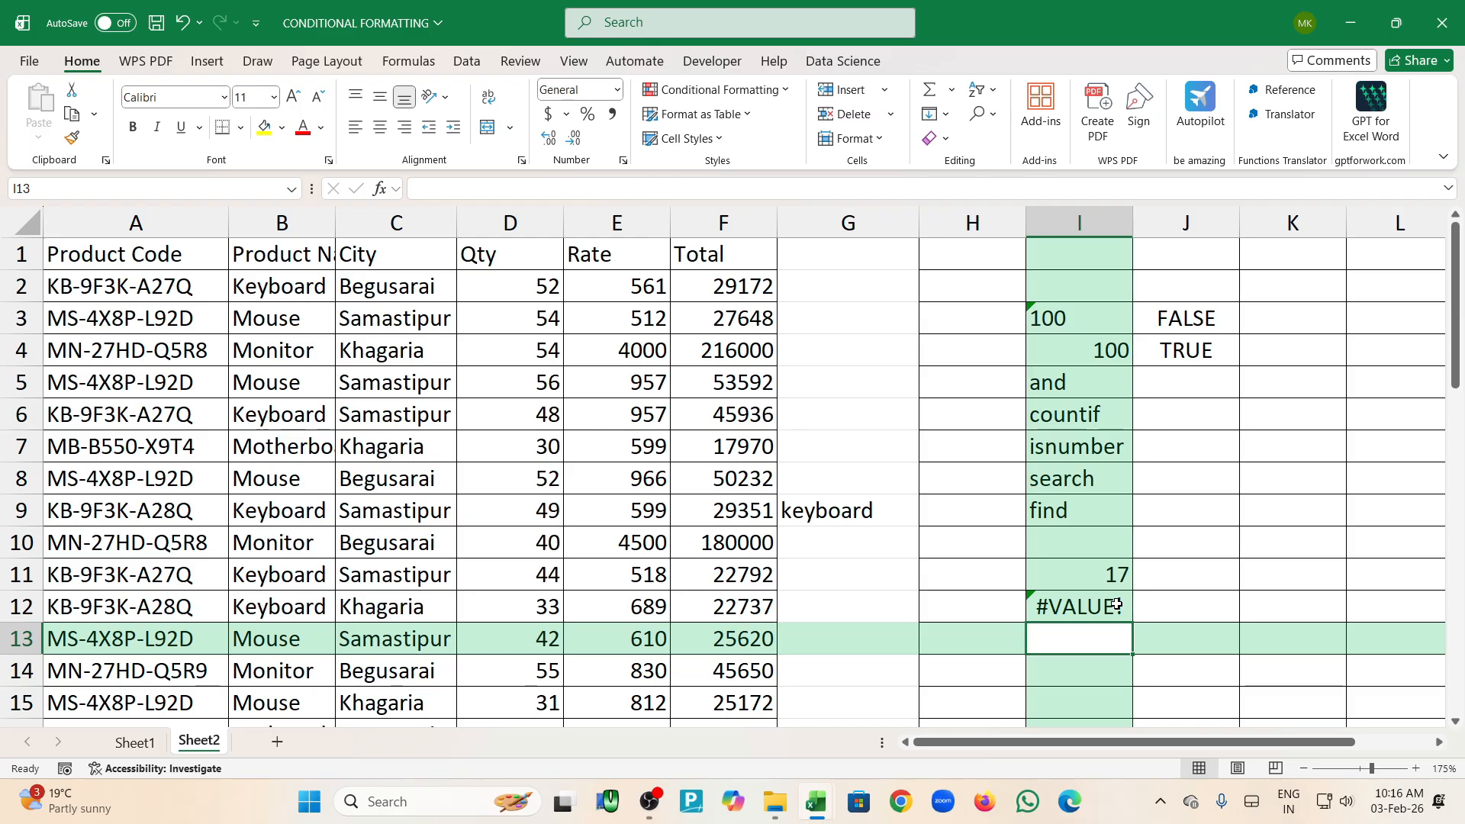
pyautogui.click(1117, 605)
pyautogui.press('F2')
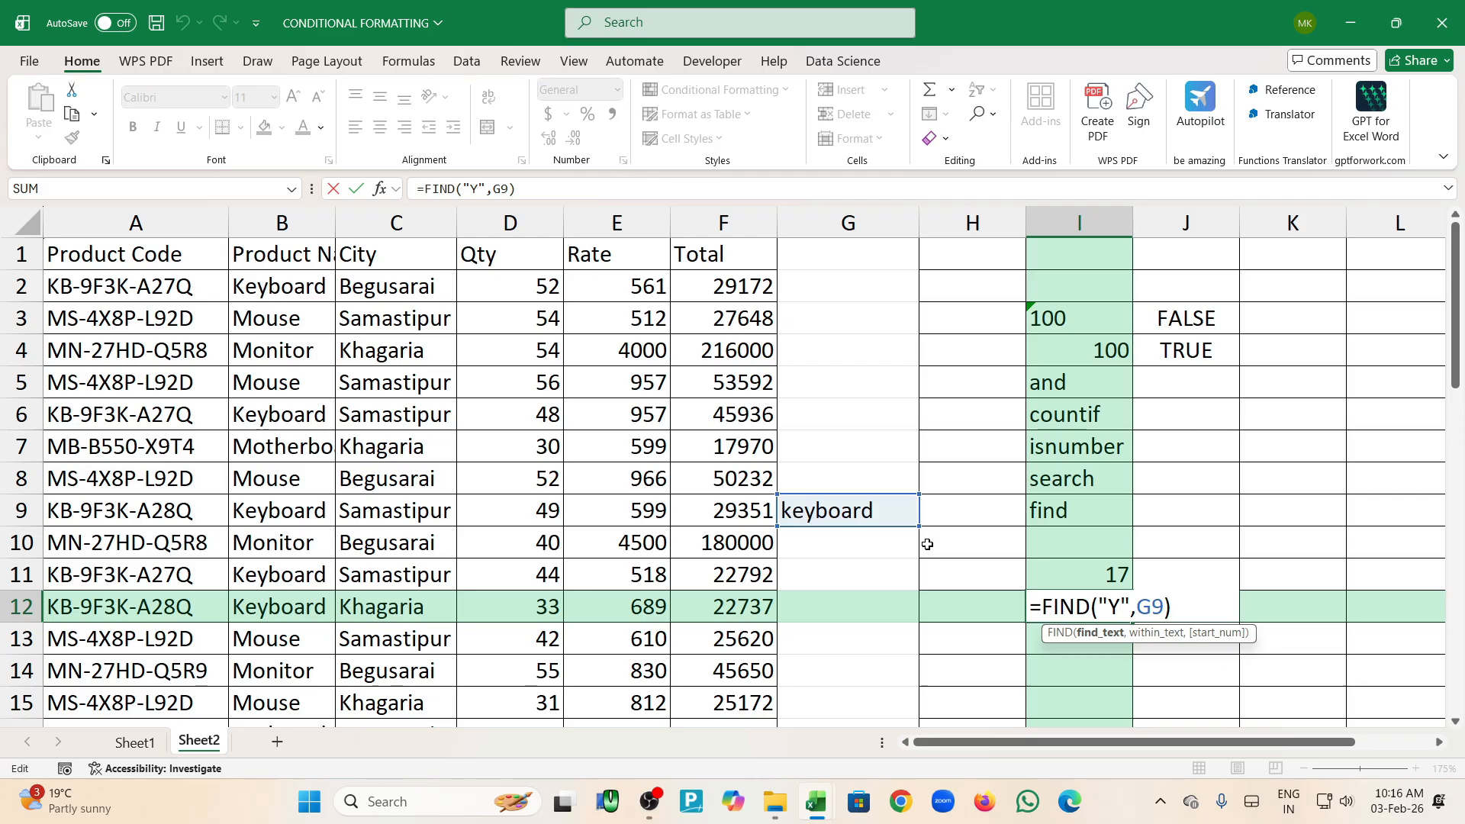
pyautogui.press('Return')
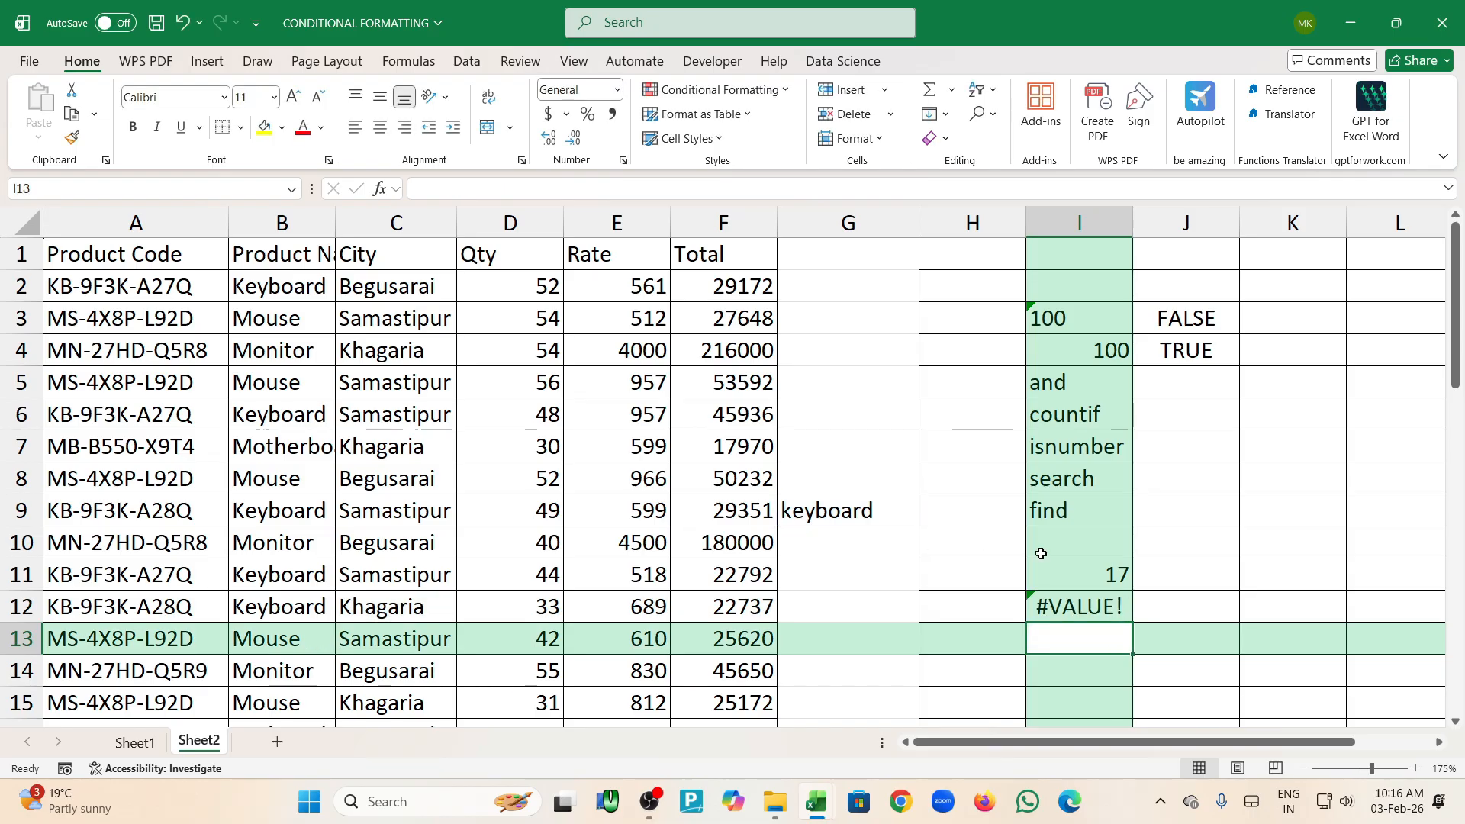
# Clear the FIND formula from I12 and enter the label search in J9, beside find
pyautogui.click(1073, 606)
pyautogui.press('Delete')
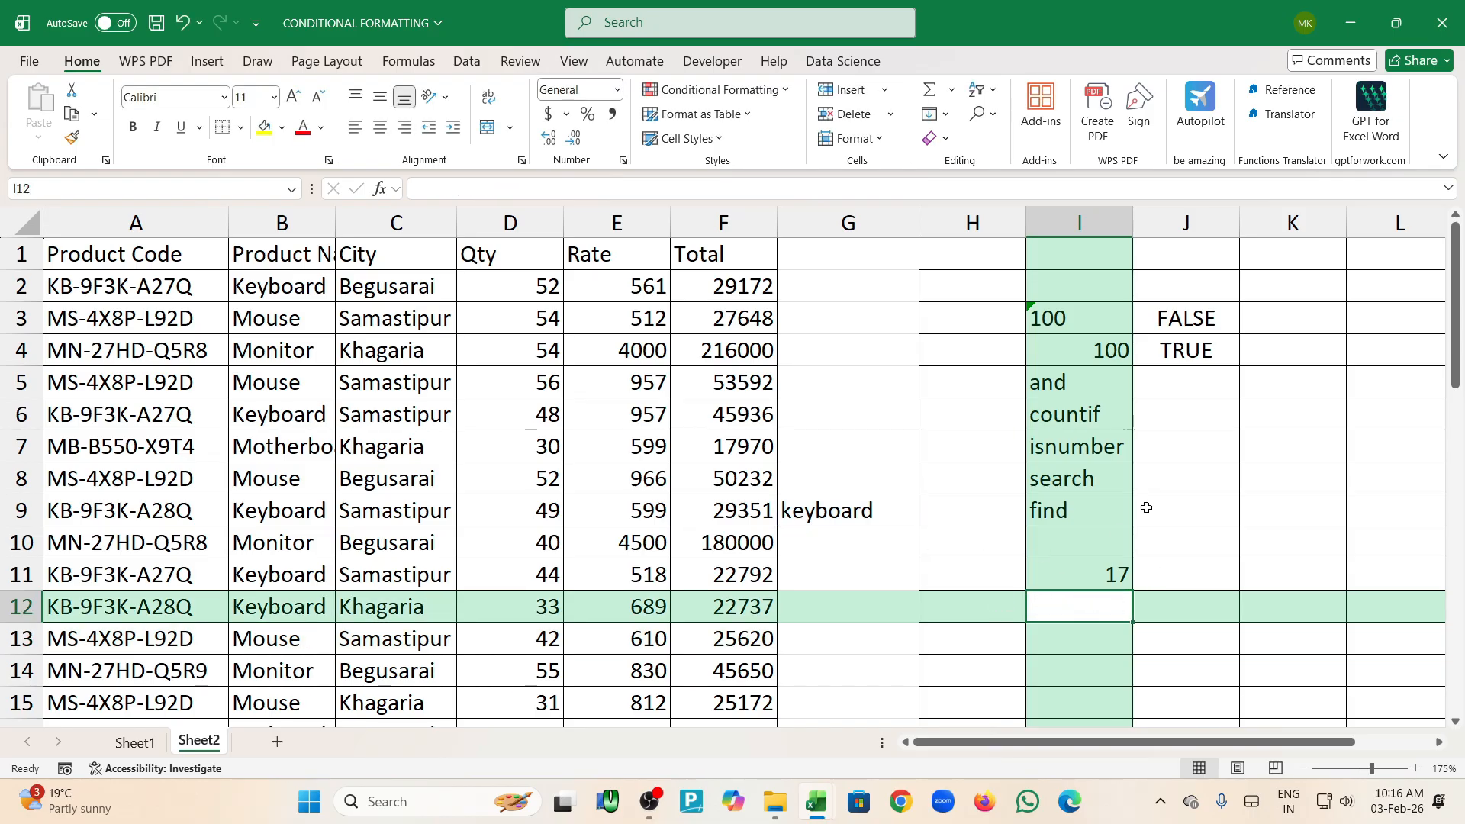
pyautogui.click(1087, 510)
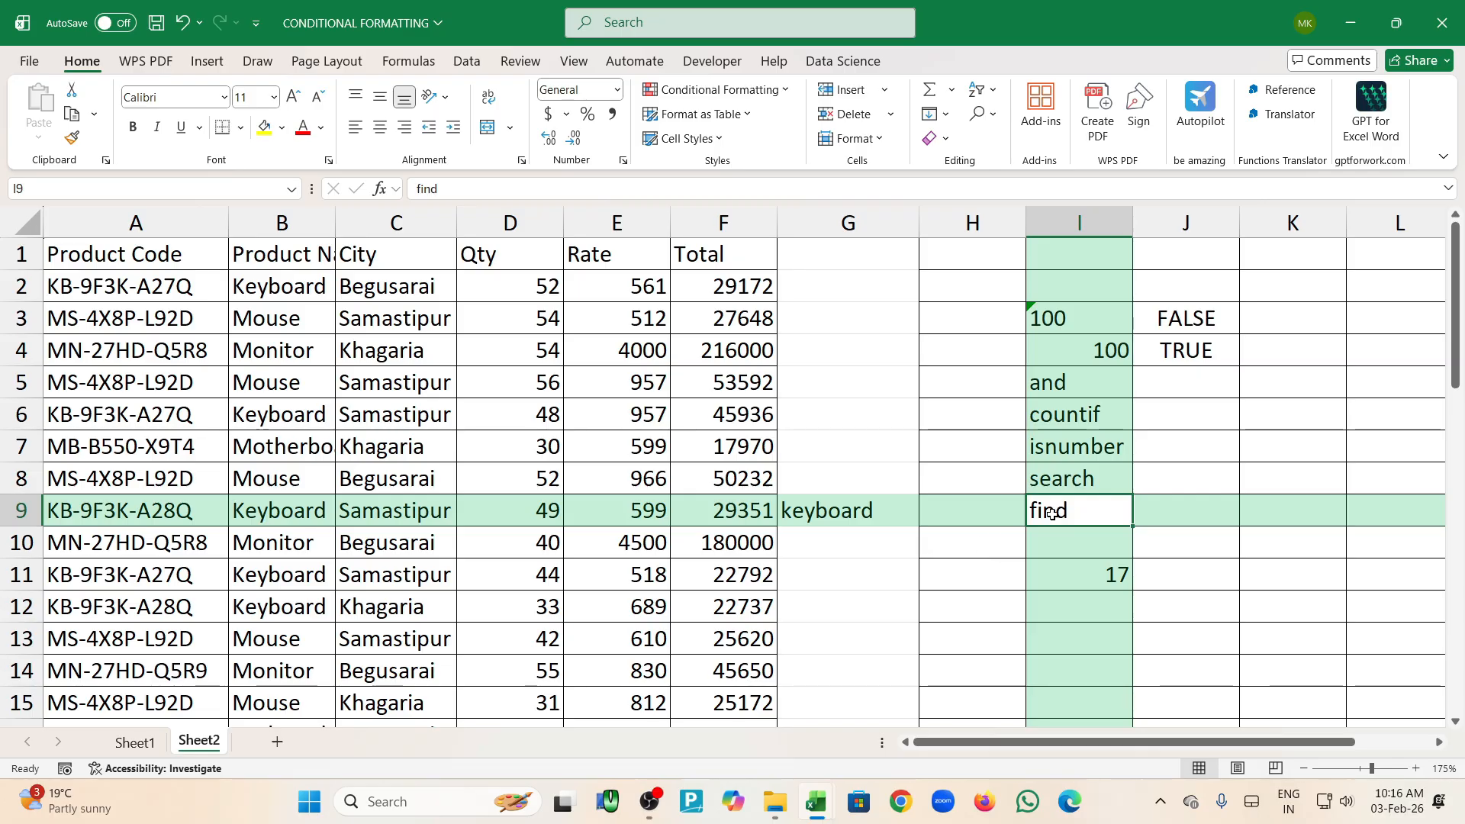
pyautogui.click(1182, 520)
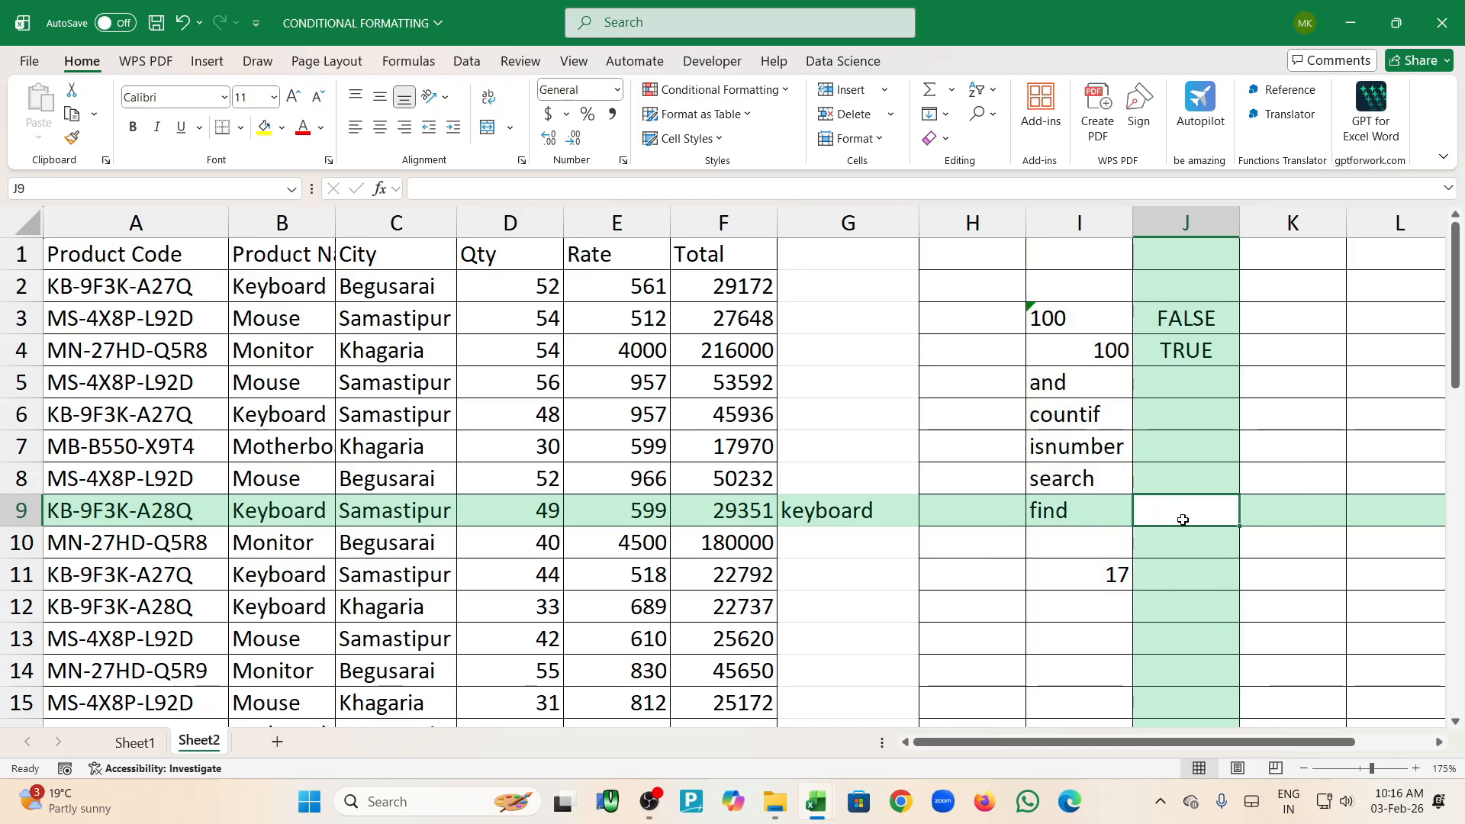
pyautogui.write('search')
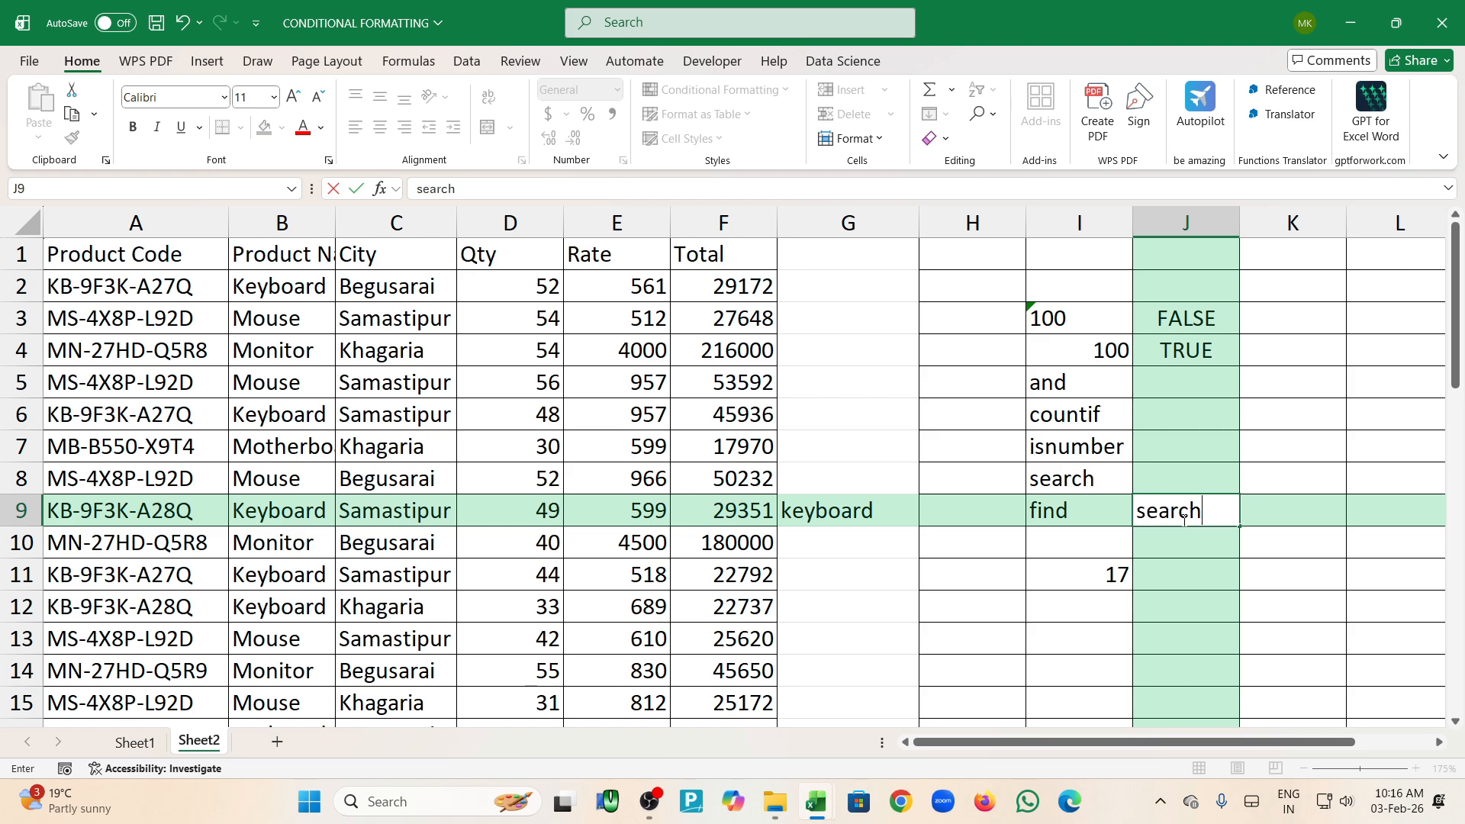
pyautogui.press('Return')
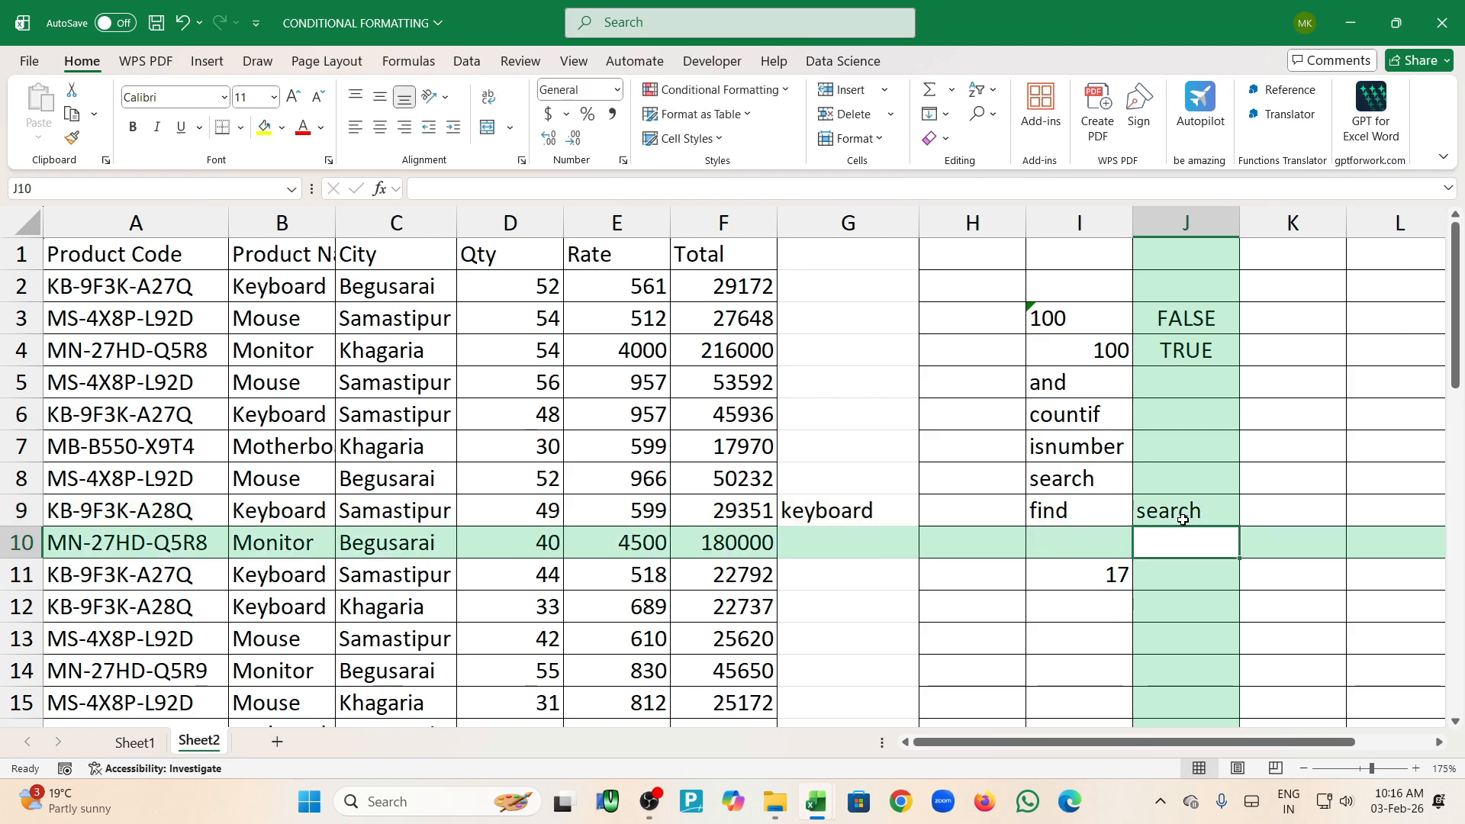
# Enter =SEARCH("Y",G9) in cell I12 to locate the uppercase letter Y within the keyword, checking the function's case-sensitivity description
pyautogui.press('Down')
pyautogui.press('Down')
pyautogui.press('Left')
pyautogui.write('=sear')
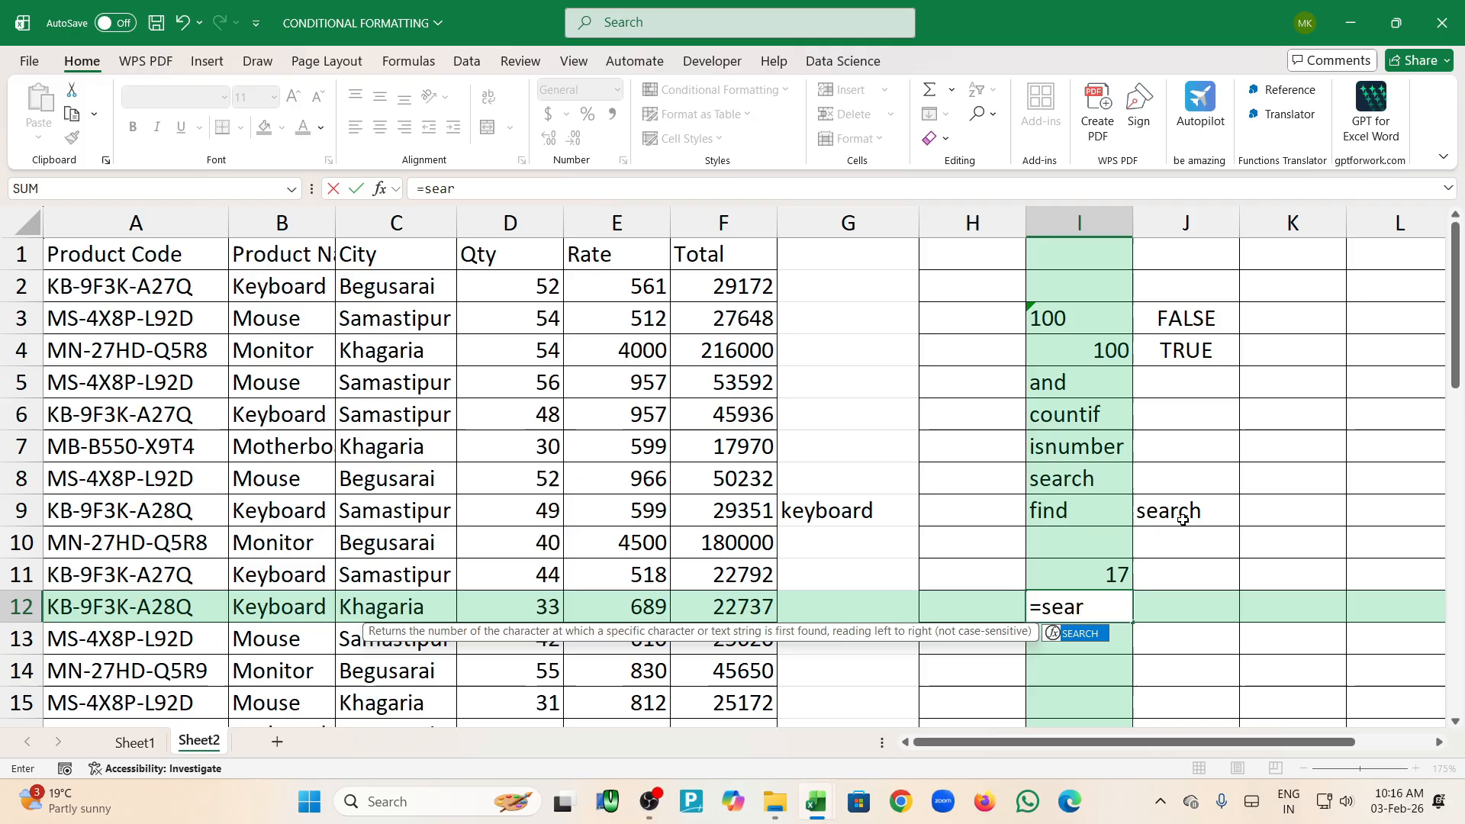
pyautogui.press('Tab')
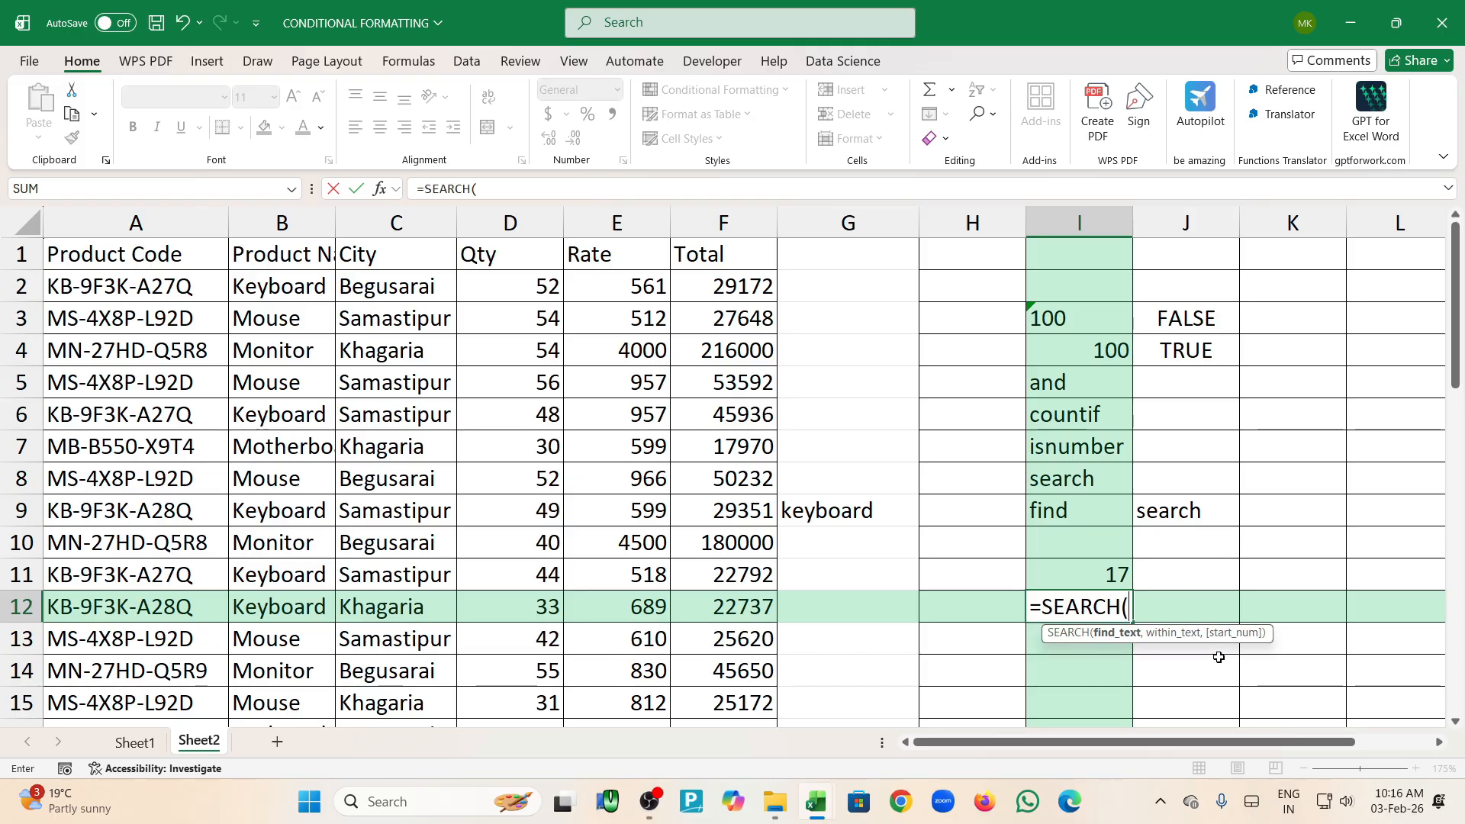
pyautogui.press('BackSpace')
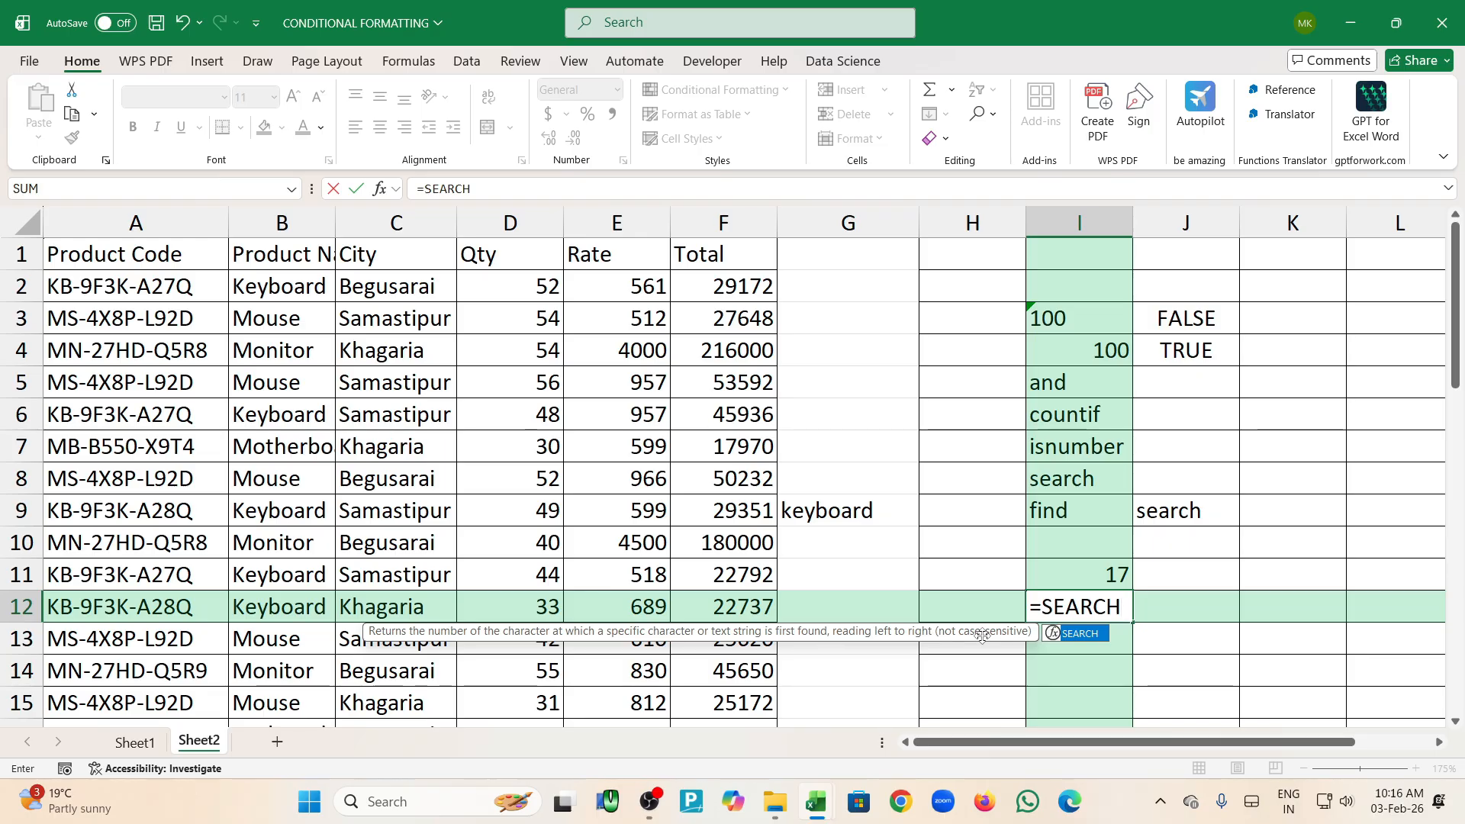
pyautogui.write('(')
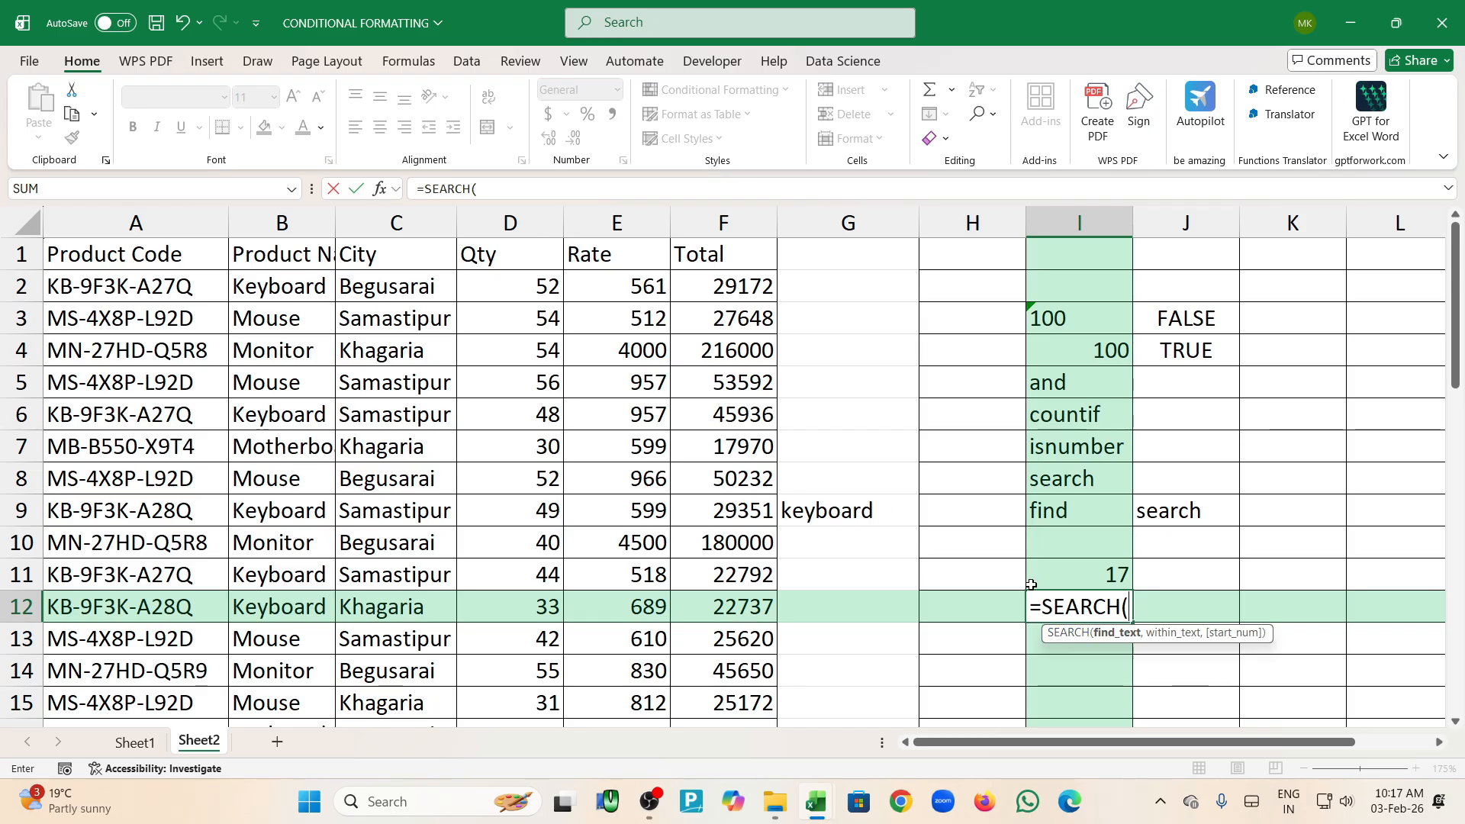
pyautogui.write('"y')
pyautogui.press('BackSpace')
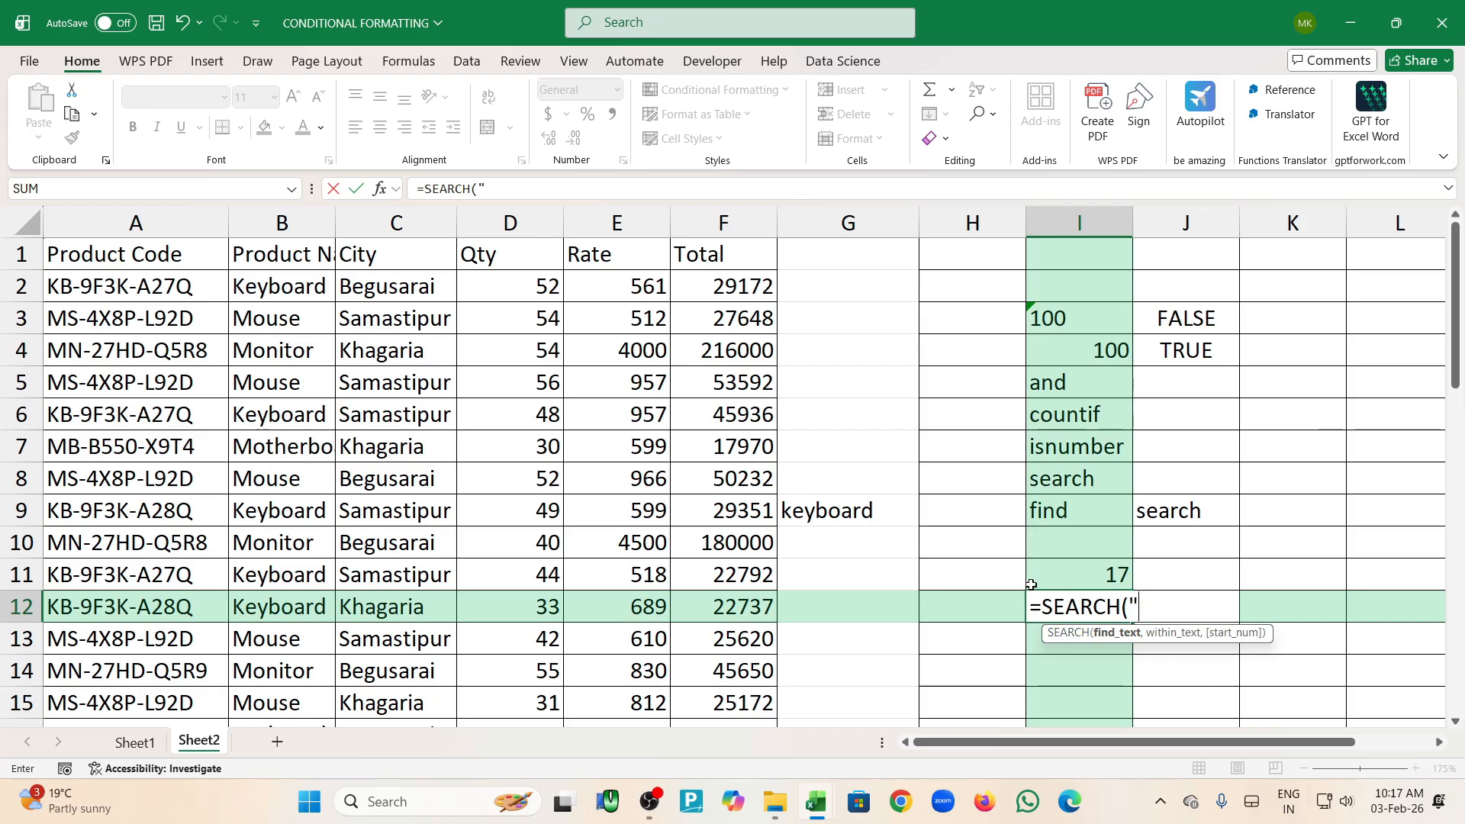
pyautogui.write('Y",')
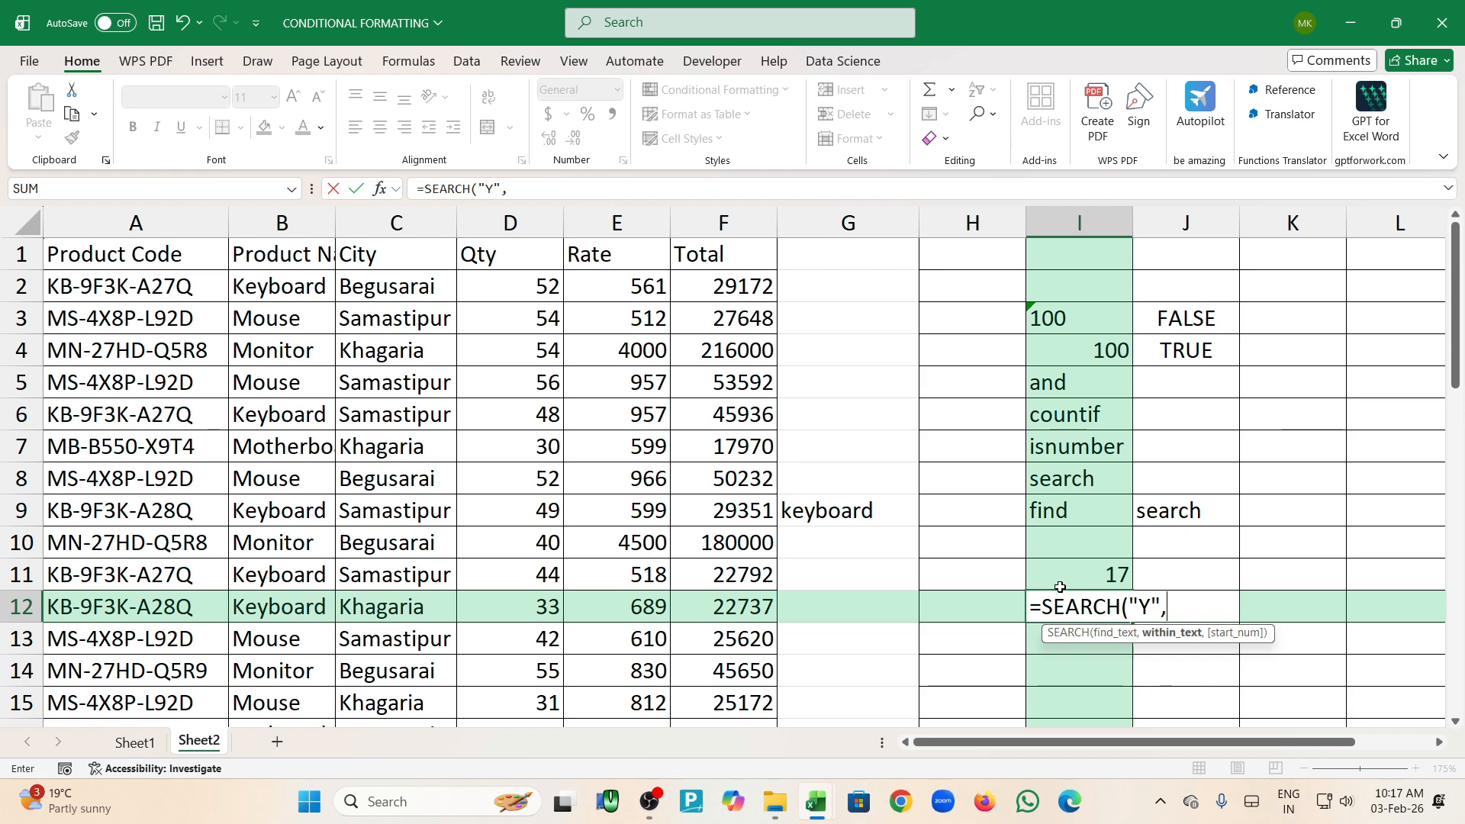
pyautogui.click(850, 511)
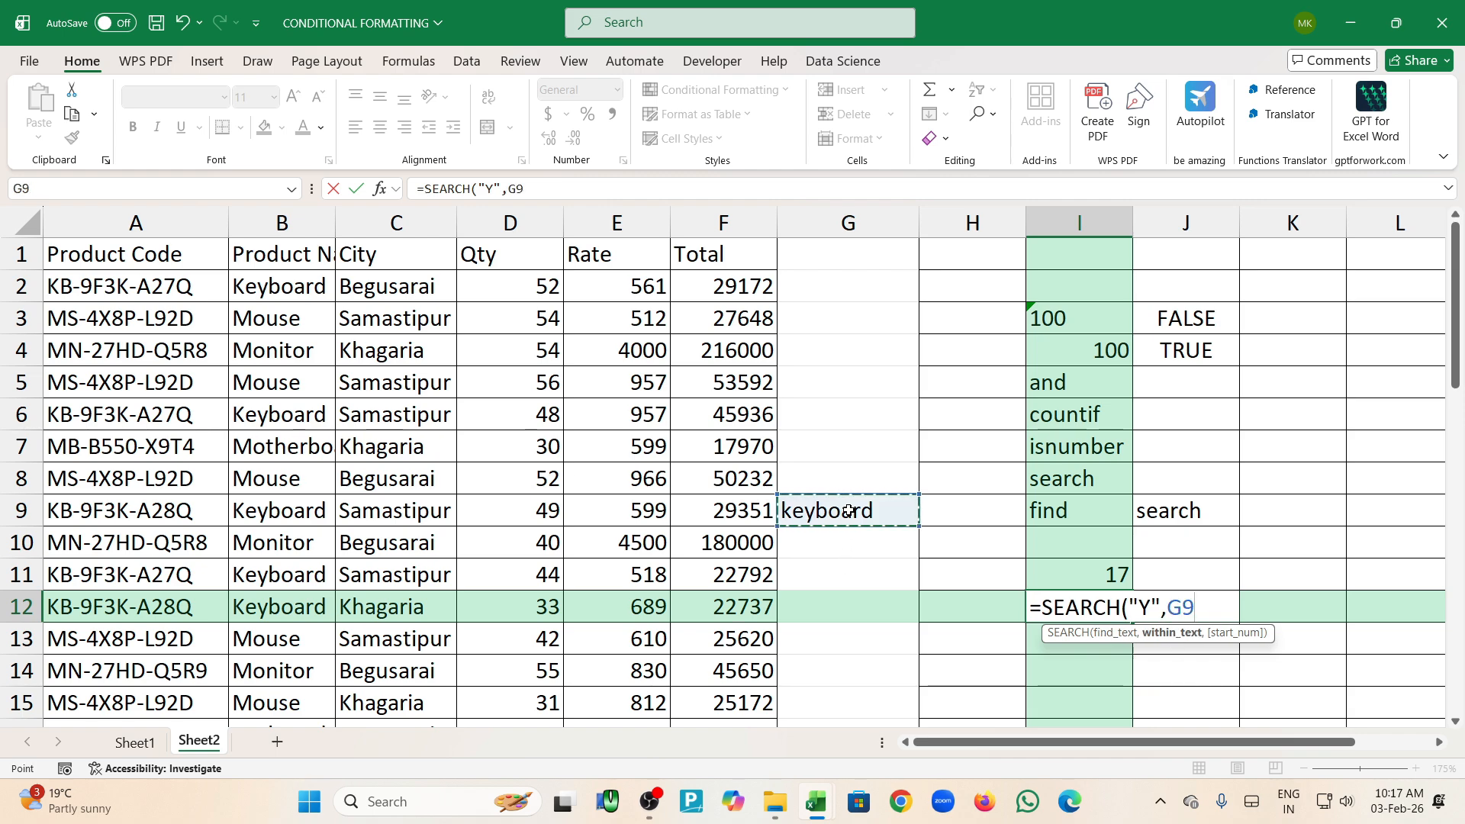
pyautogui.write(')')
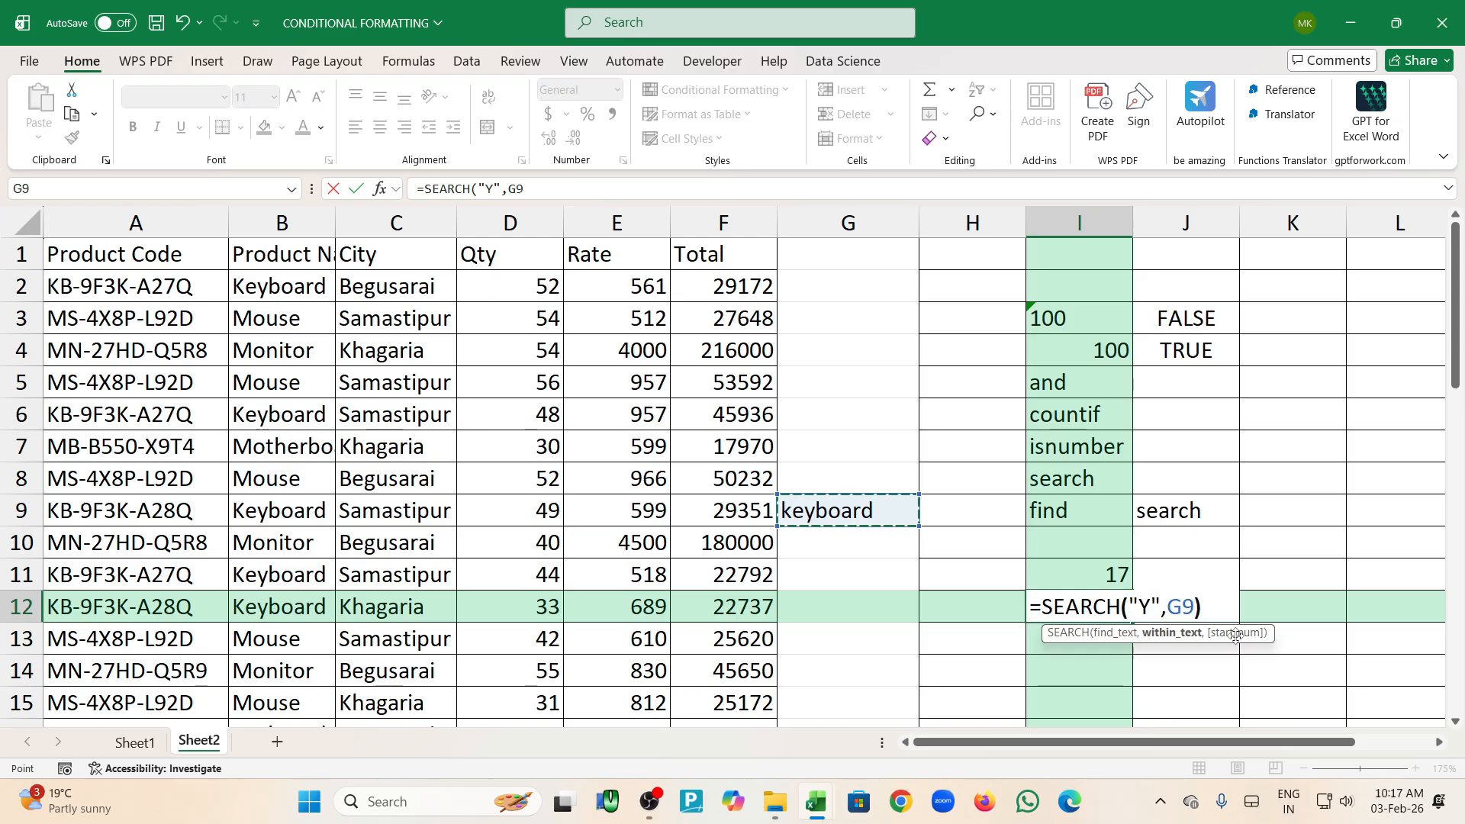
pyautogui.press('Return')
pyautogui.click(1136, 608)
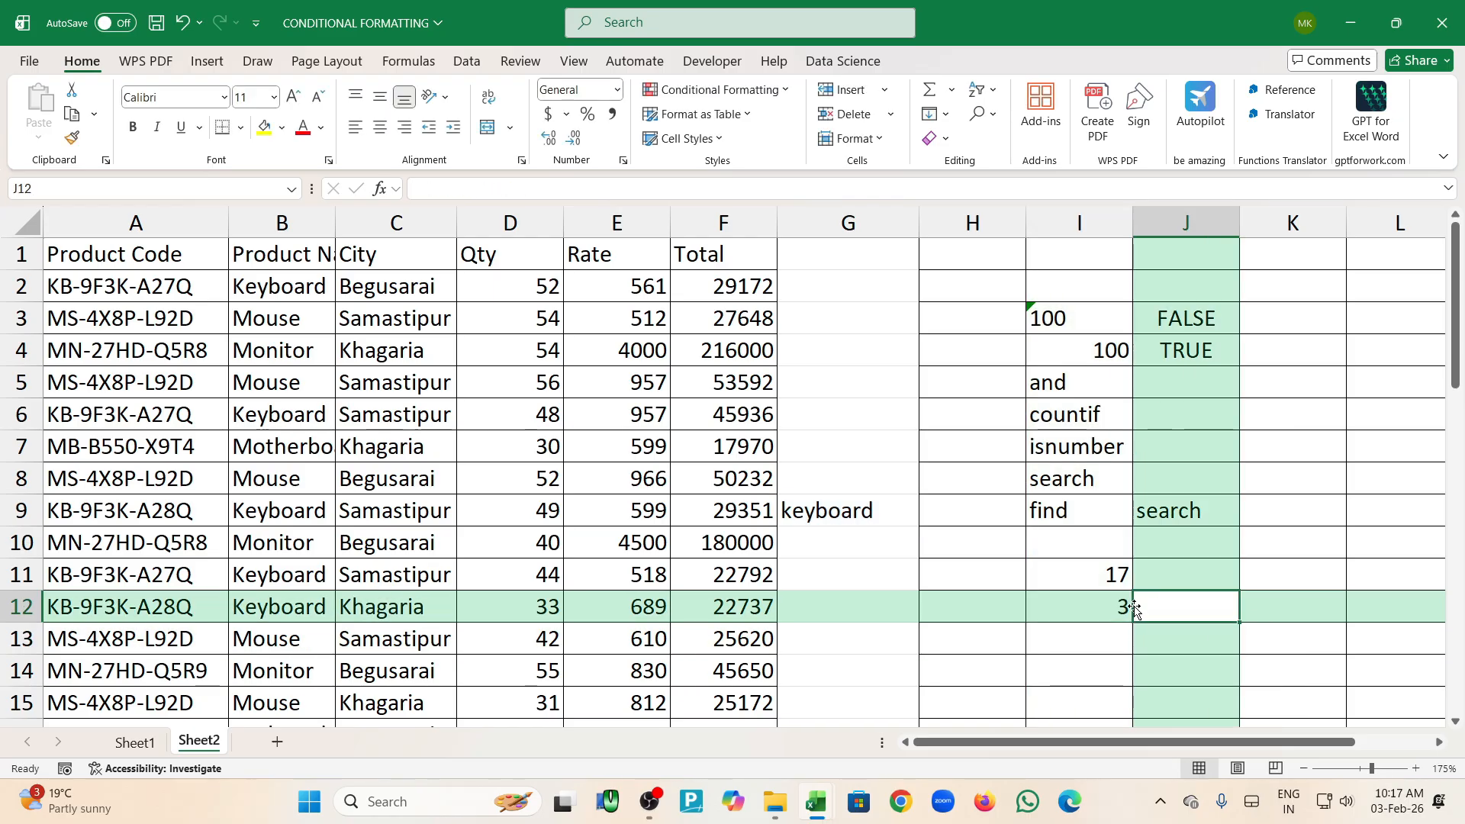
# Compare the find and search labels in row 9 and review the list of function names in I5:I9
pyautogui.click(1050, 505)
pyautogui.click(914, 510)
pyautogui.click(1073, 505)
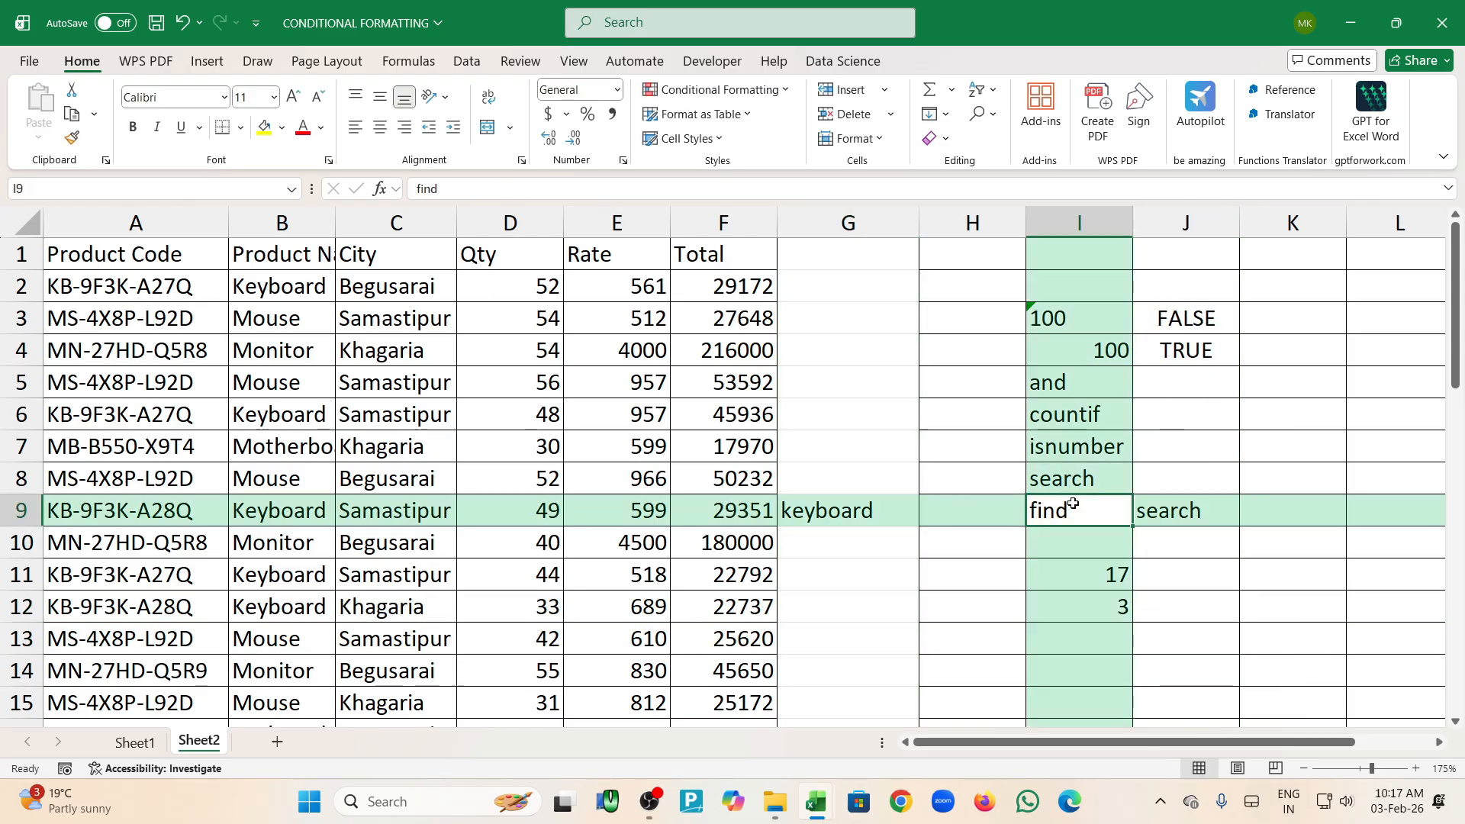
pyautogui.click(1205, 517)
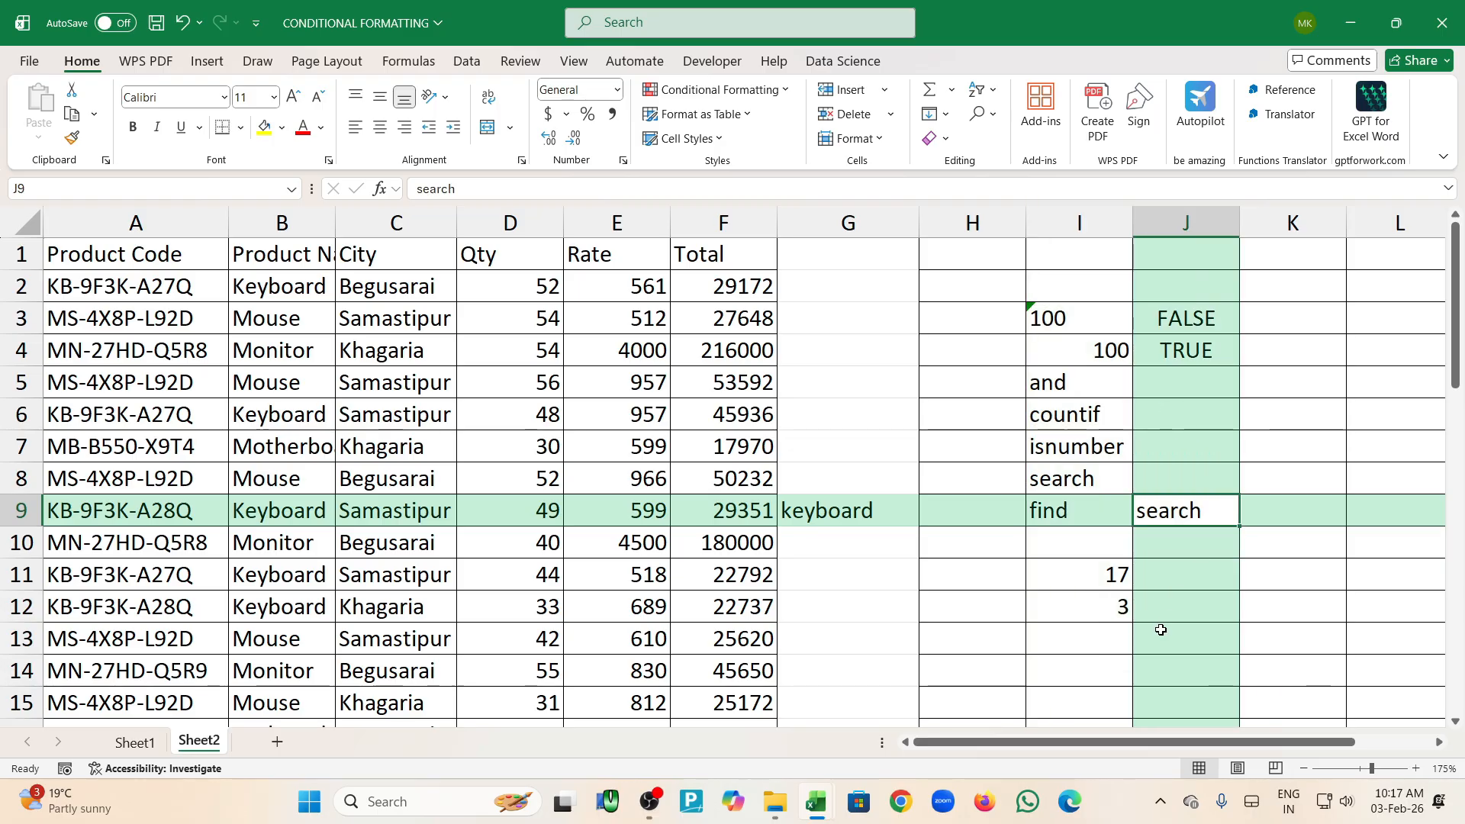
pyautogui.moveTo(1084, 382); pyautogui.dragTo(1084, 504)
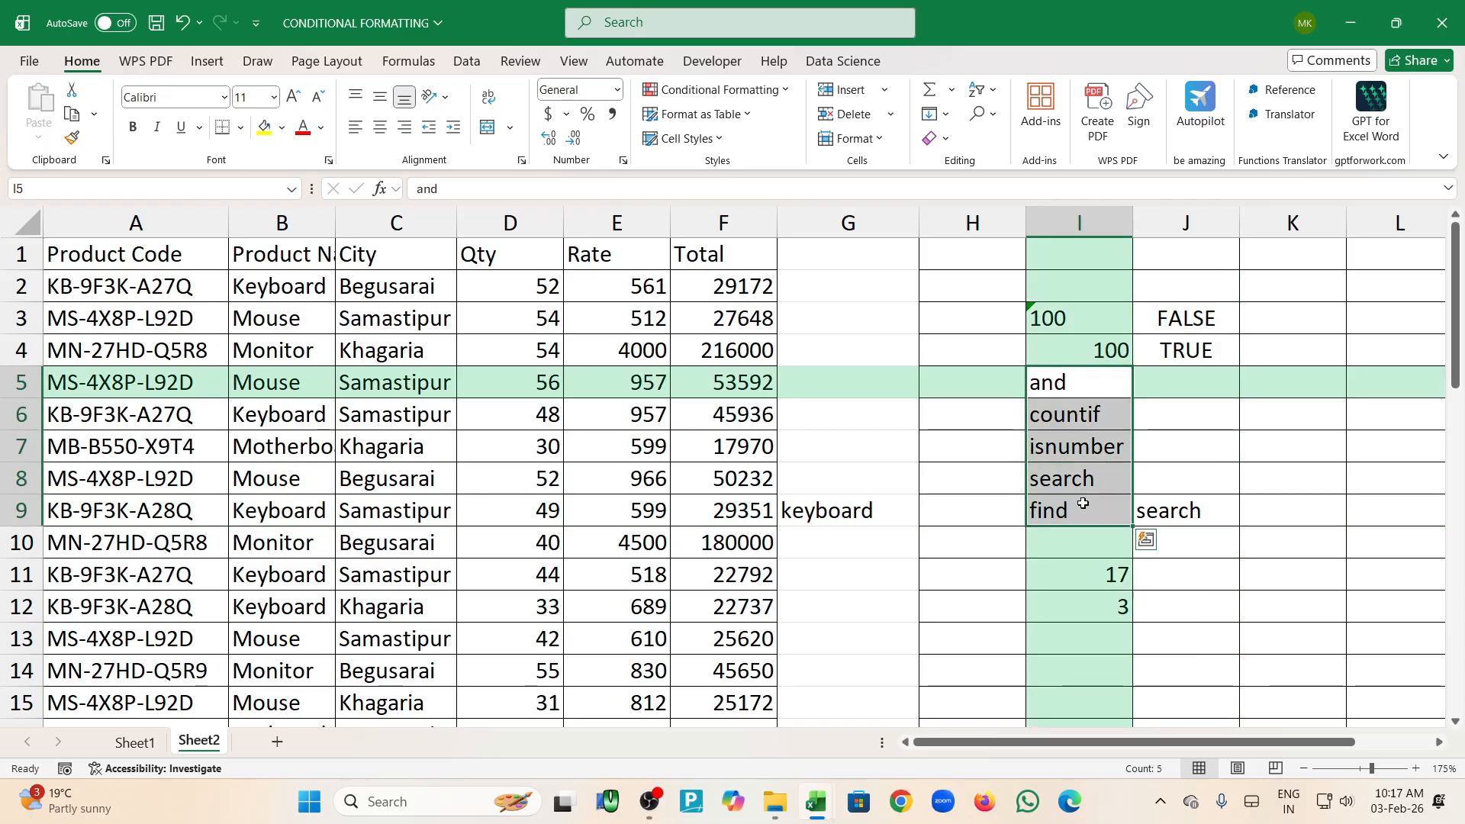
pyautogui.click(1160, 481)
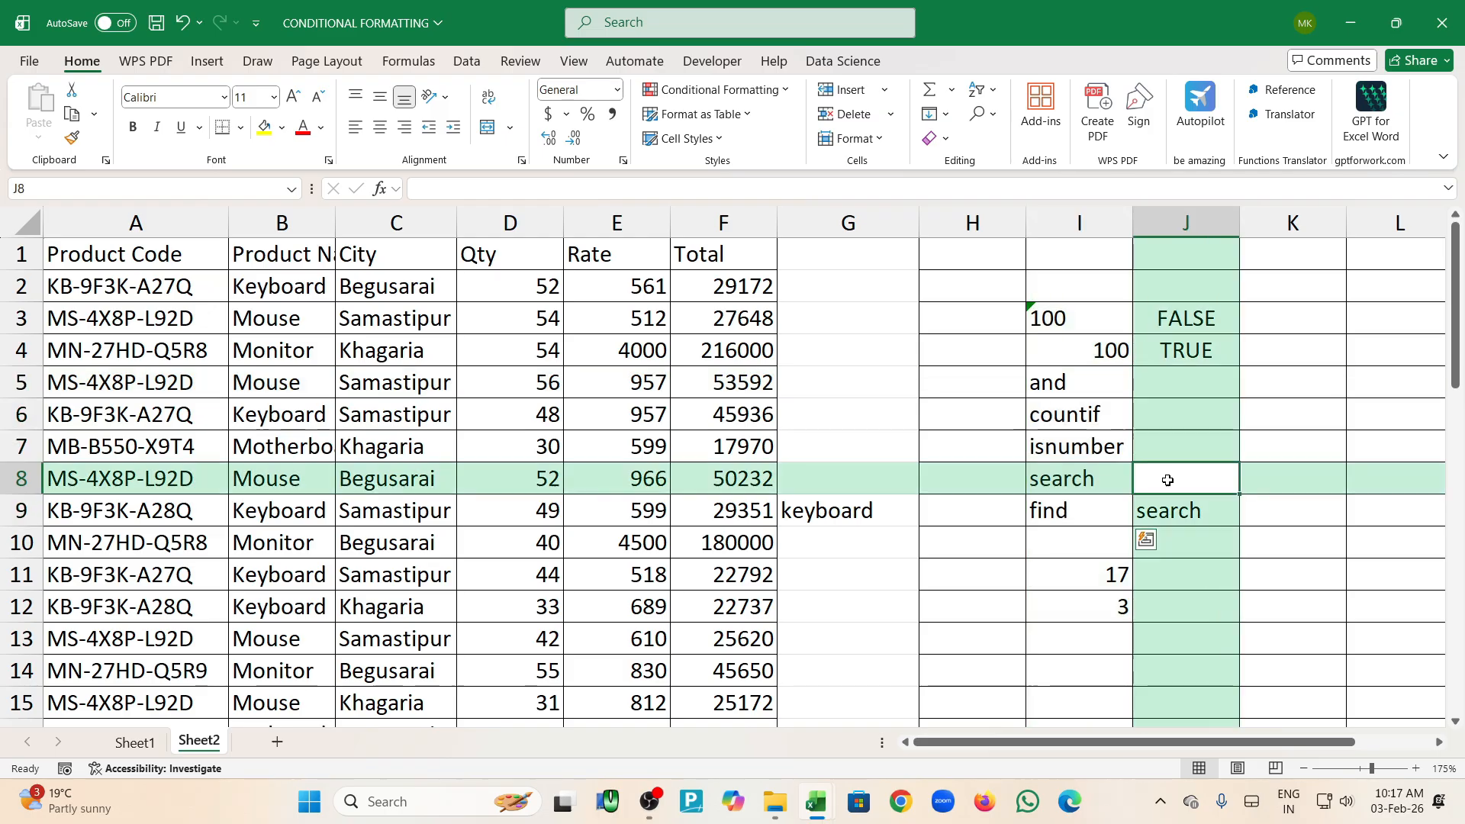
pyautogui.click(1072, 387)
# Look at the New Rule option for conditional formatting without creating a rule, and go over the function names in I5:I8
pyautogui.moveTo(1015, 294); pyautogui.dragTo(1053, 316)
pyautogui.click(717, 89)
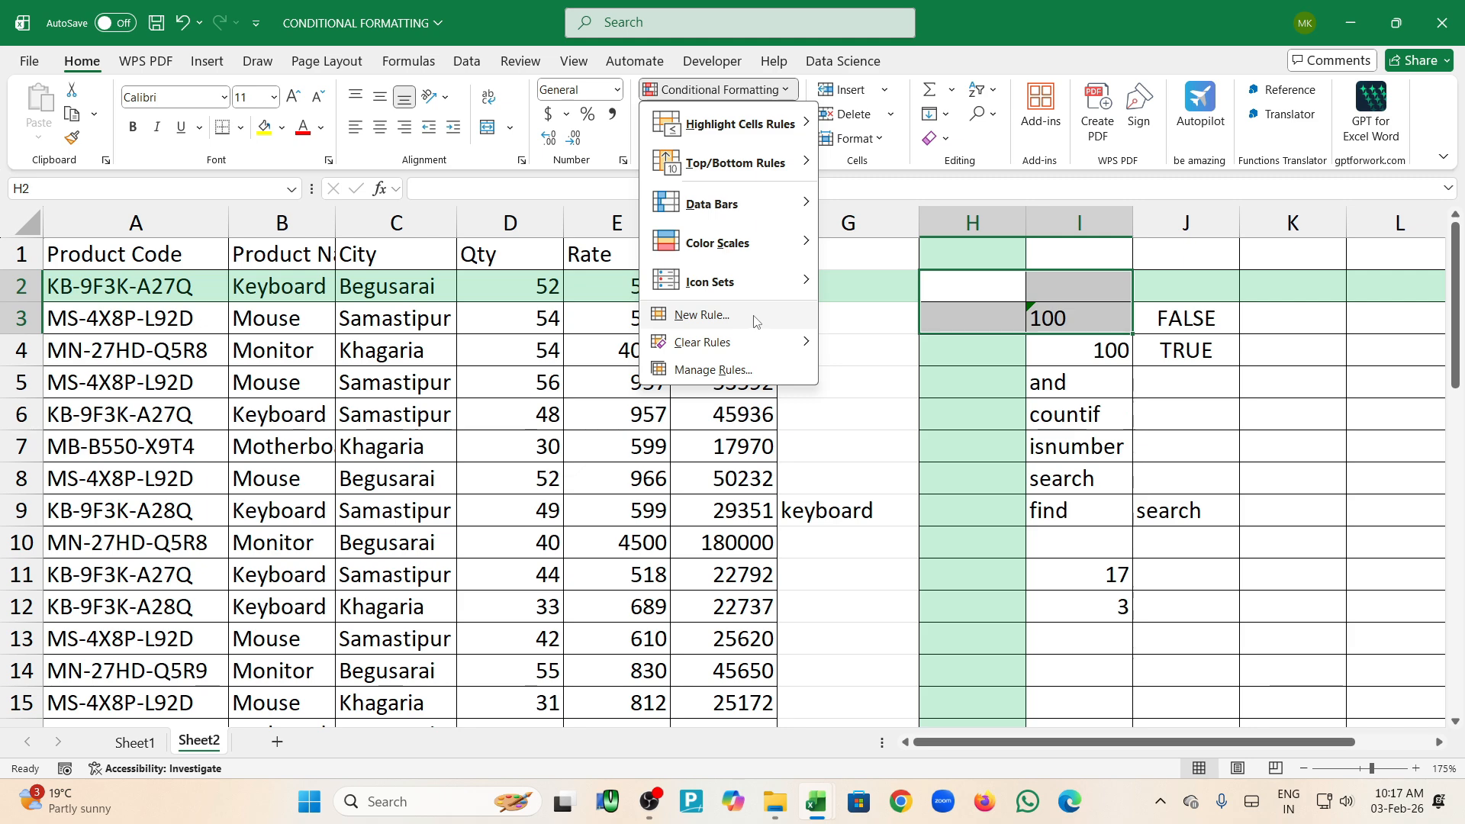
pyautogui.click(959, 379)
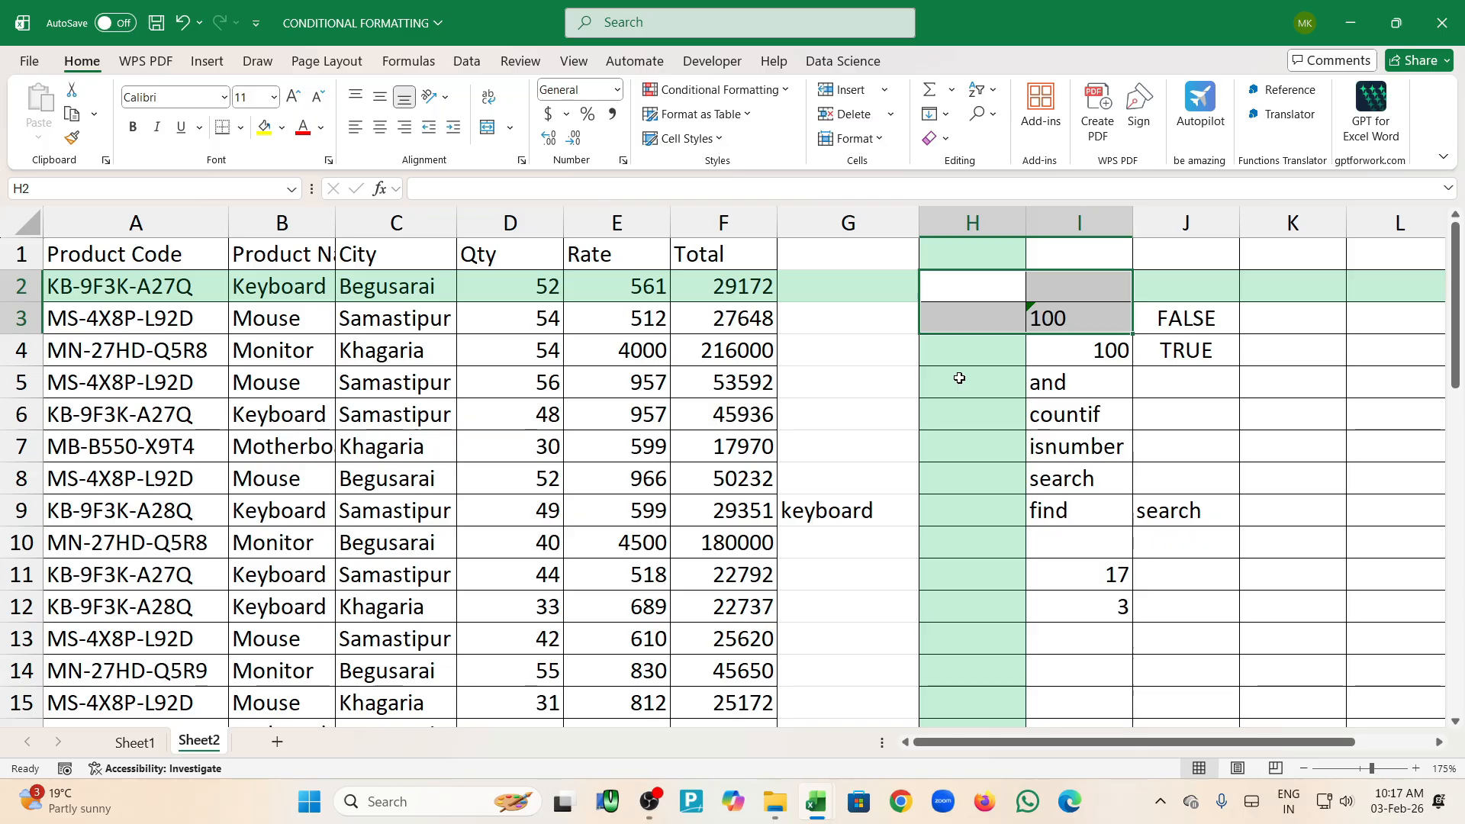
pyautogui.click(985, 383)
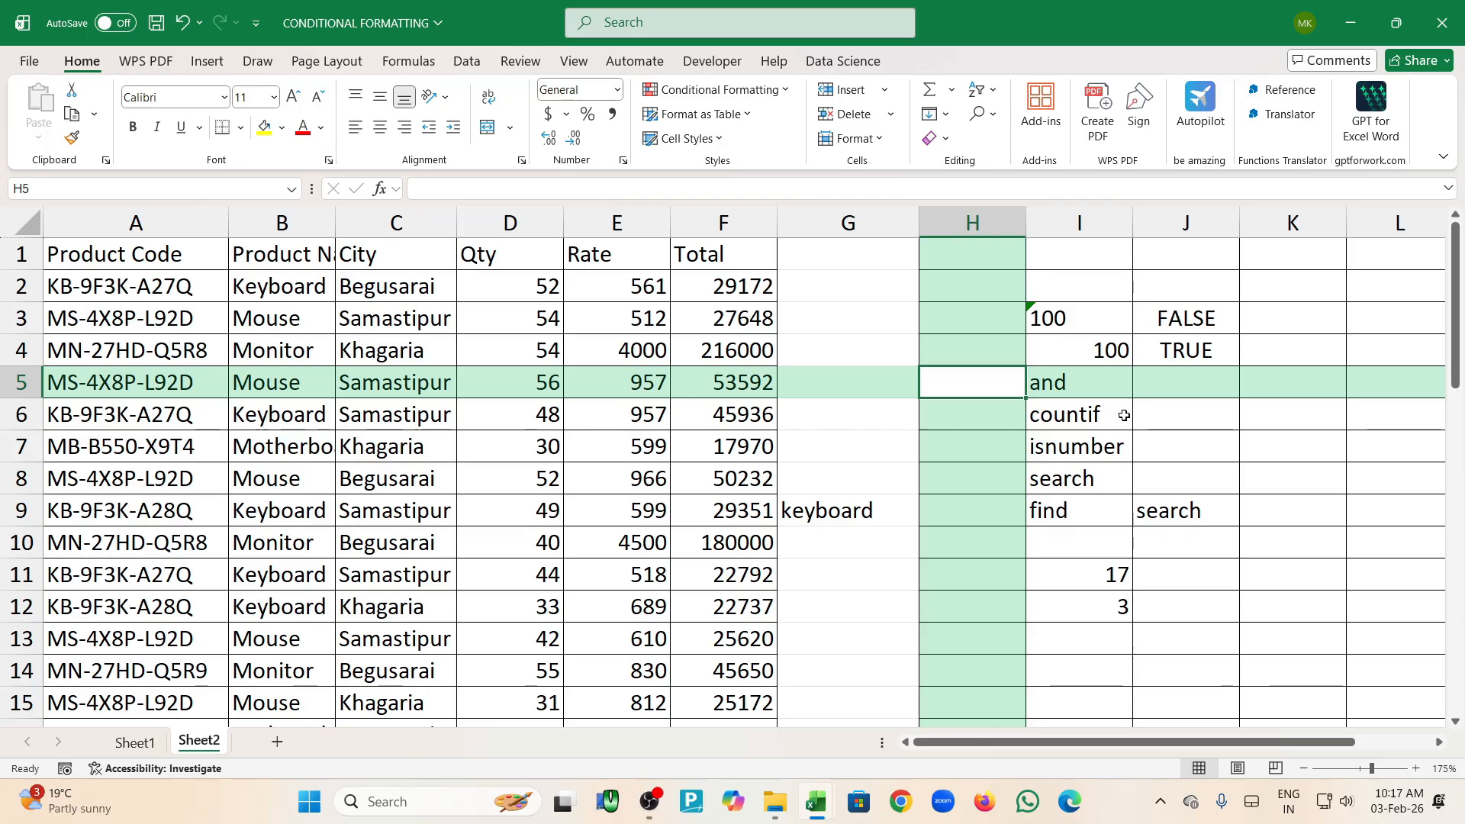
pyautogui.click(1090, 384)
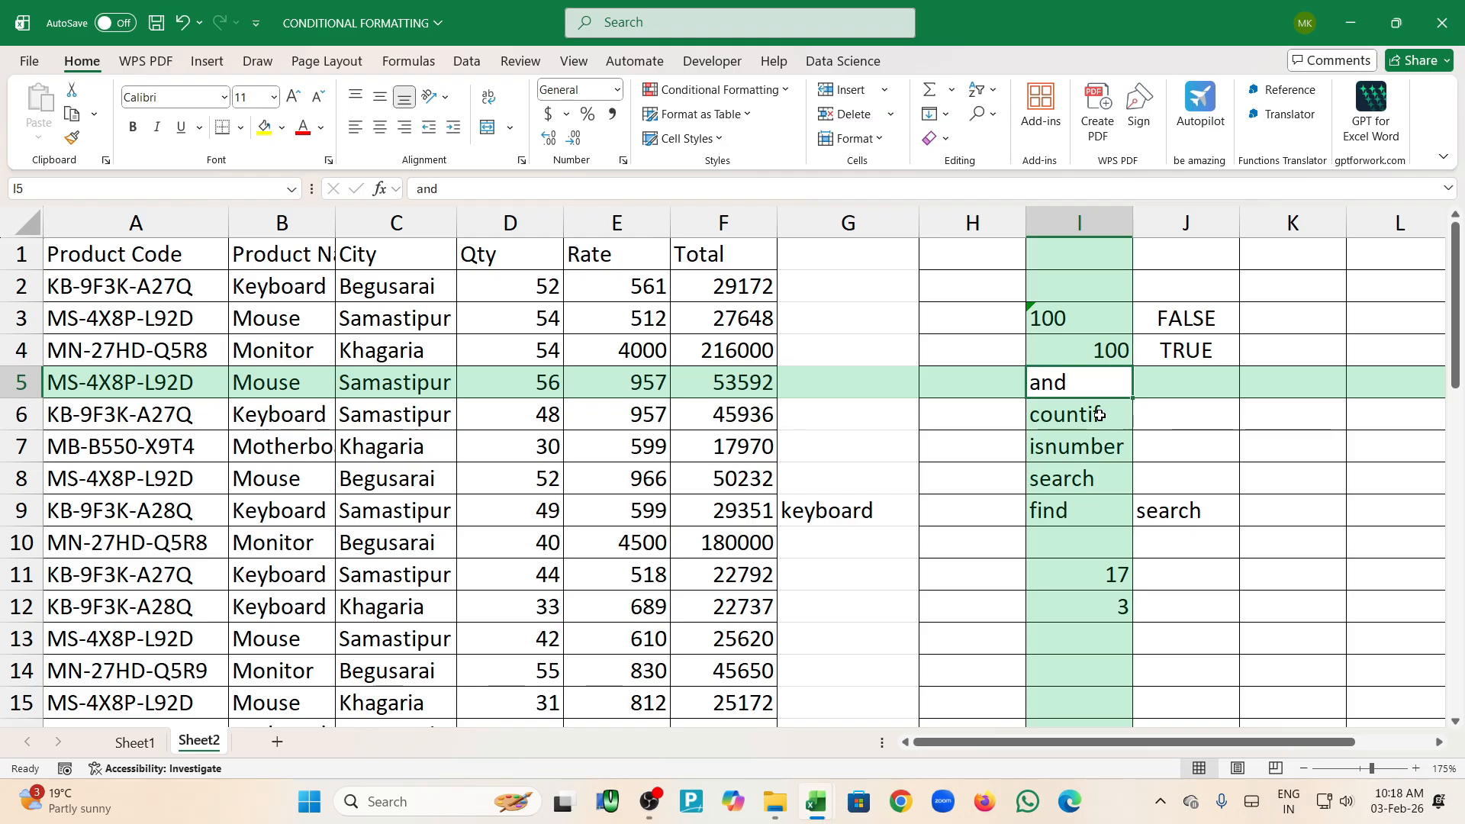
pyautogui.click(1099, 415)
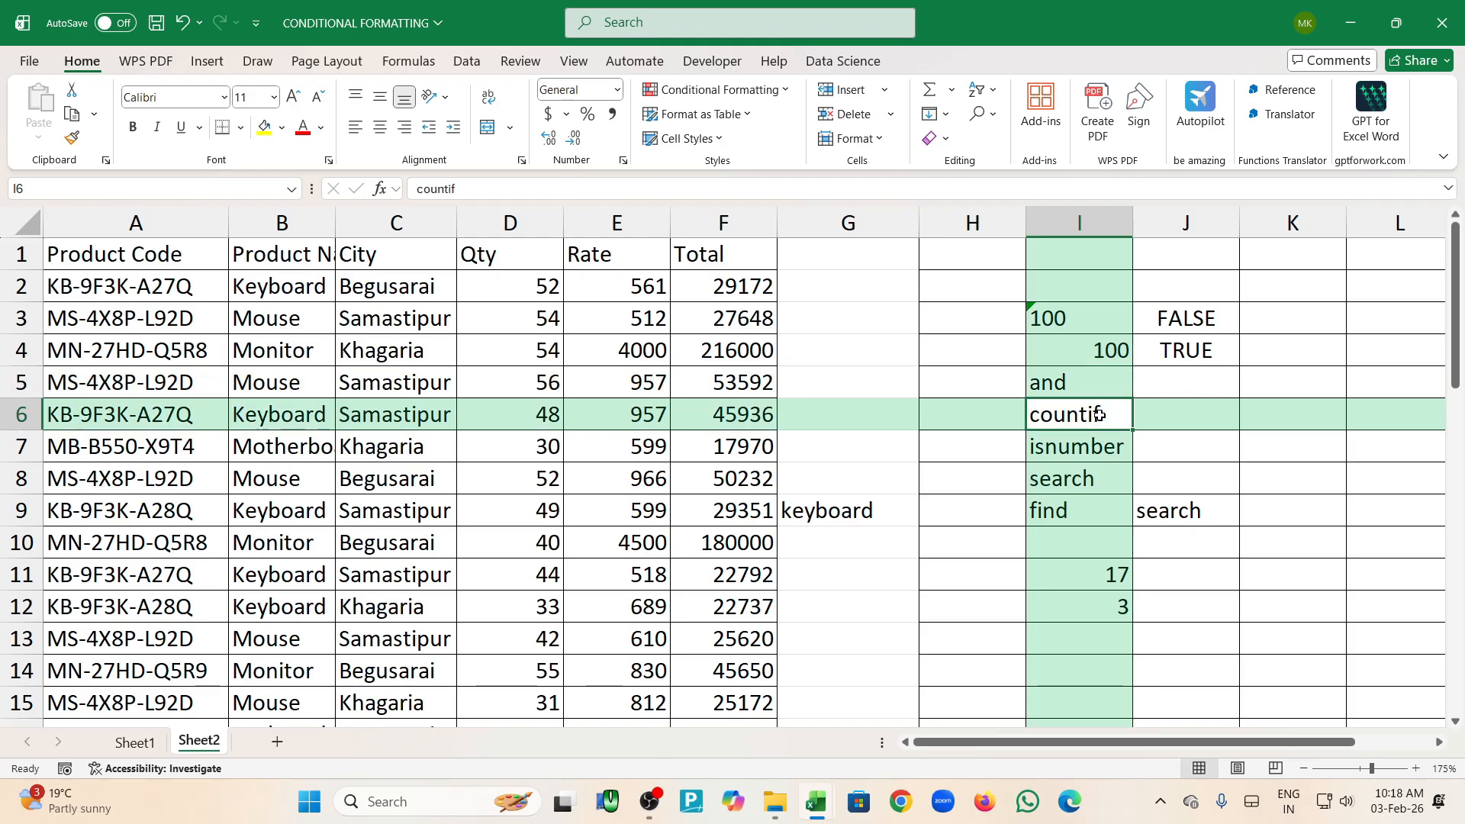
pyautogui.click(1095, 454)
pyautogui.click(1088, 474)
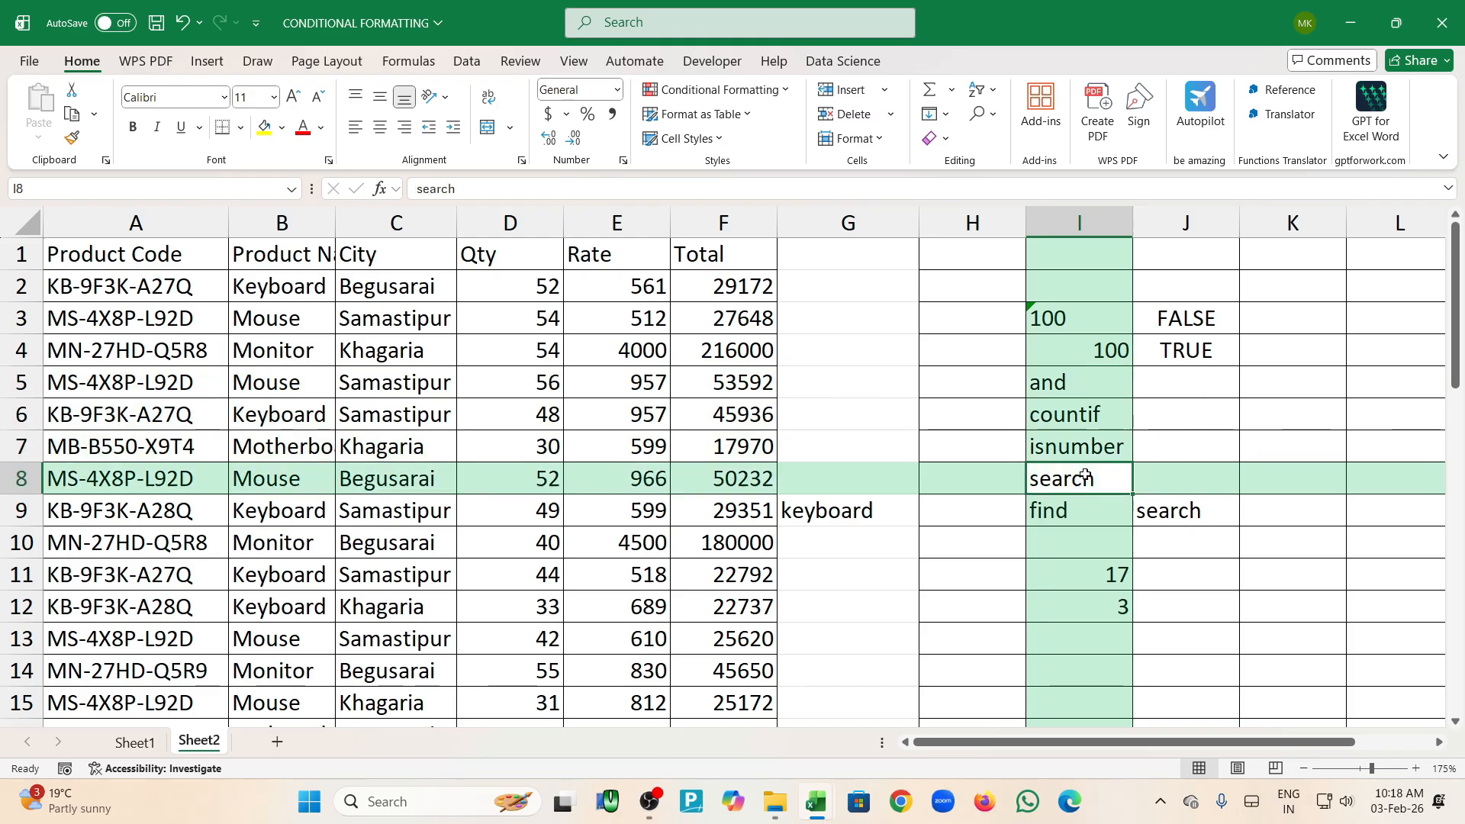
# Clear the practice entries, labels and formulas from I2:J12 and select the keyword cell G9
pyautogui.click(1276, 449)
pyautogui.moveTo(1053, 292); pyautogui.dragTo(1204, 603)
pyautogui.press('Delete')
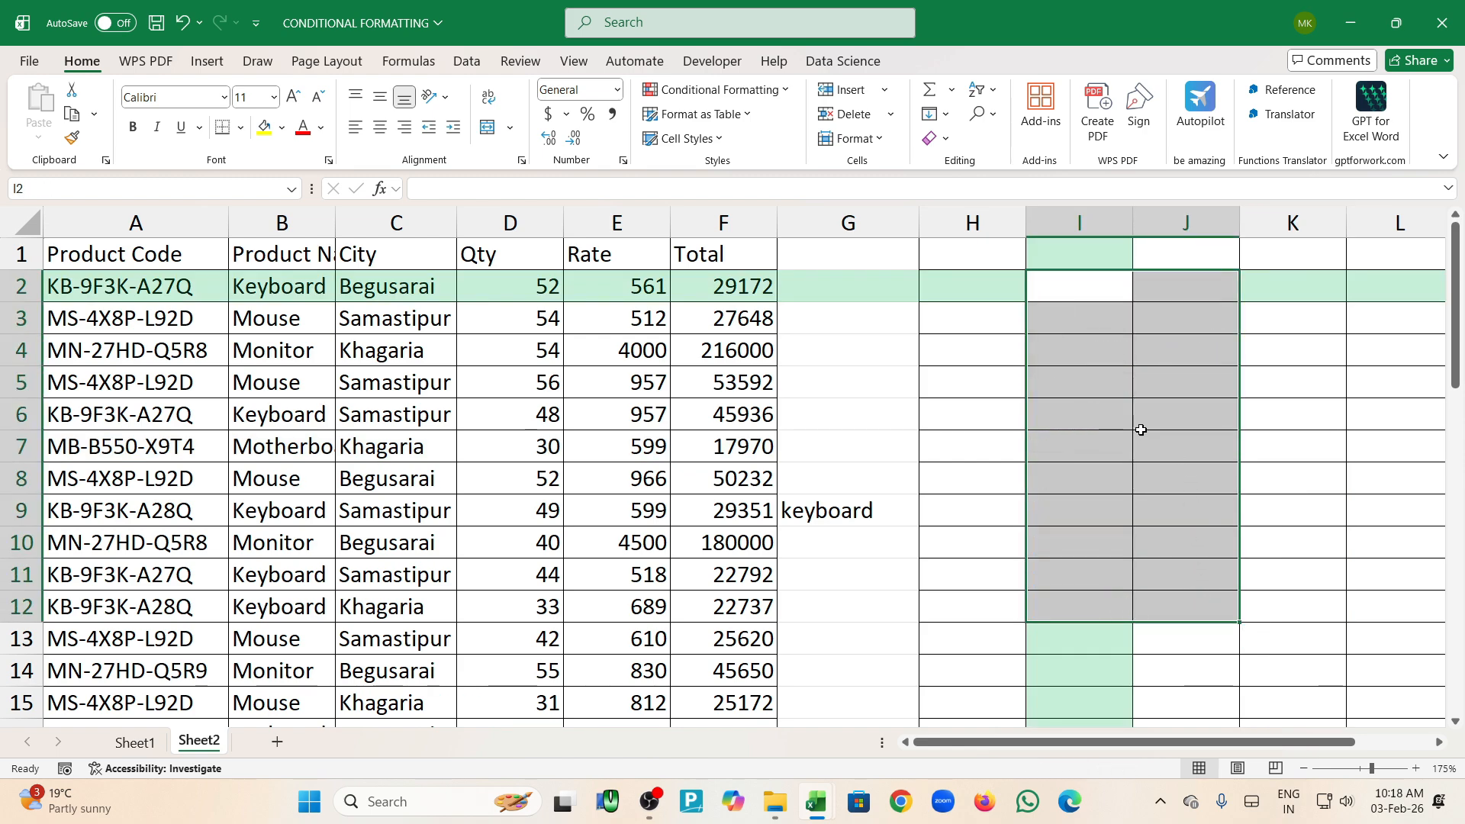
pyautogui.click(1005, 262)
pyautogui.click(984, 280)
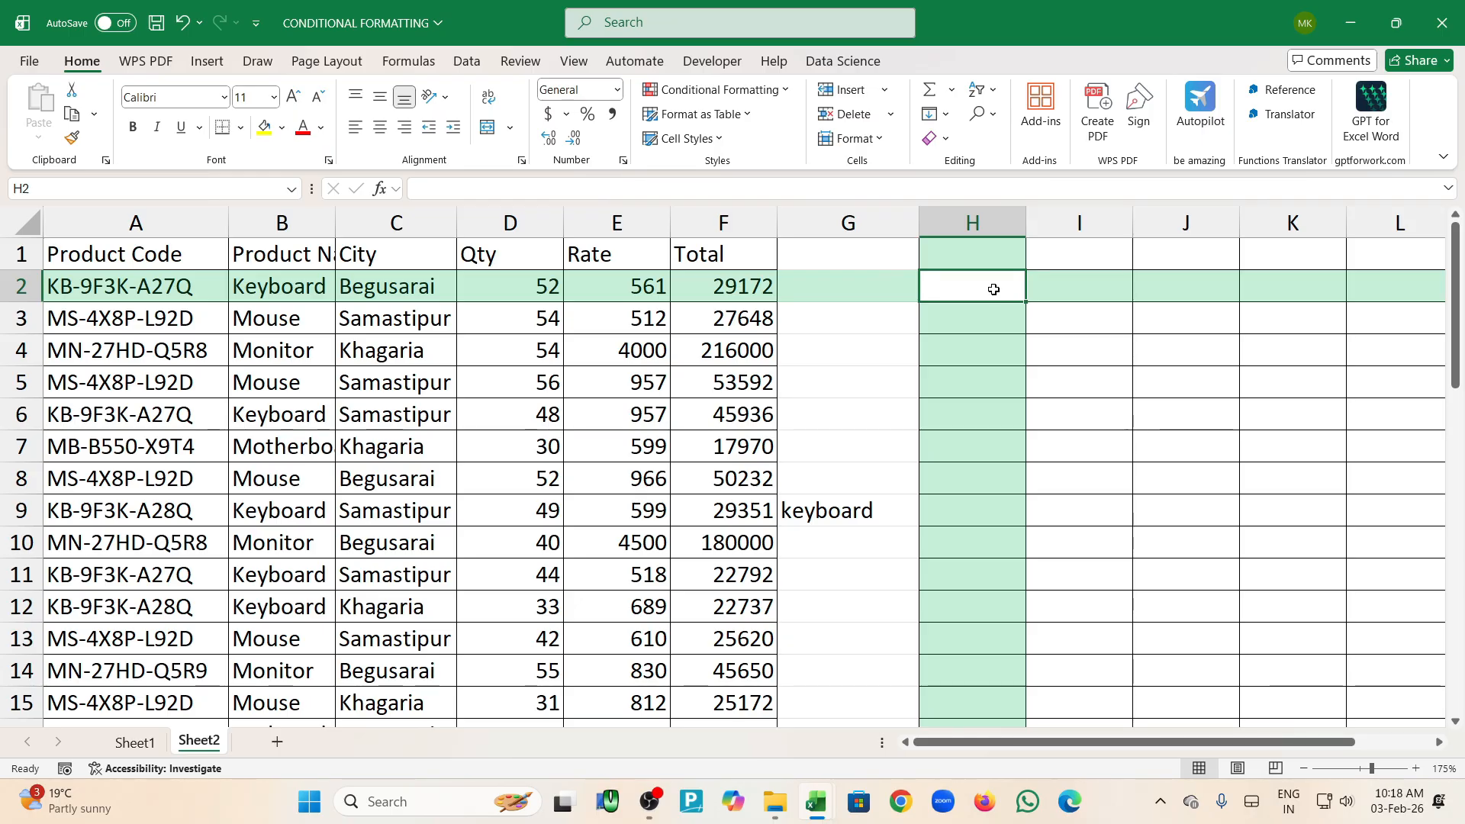
pyautogui.click(882, 506)
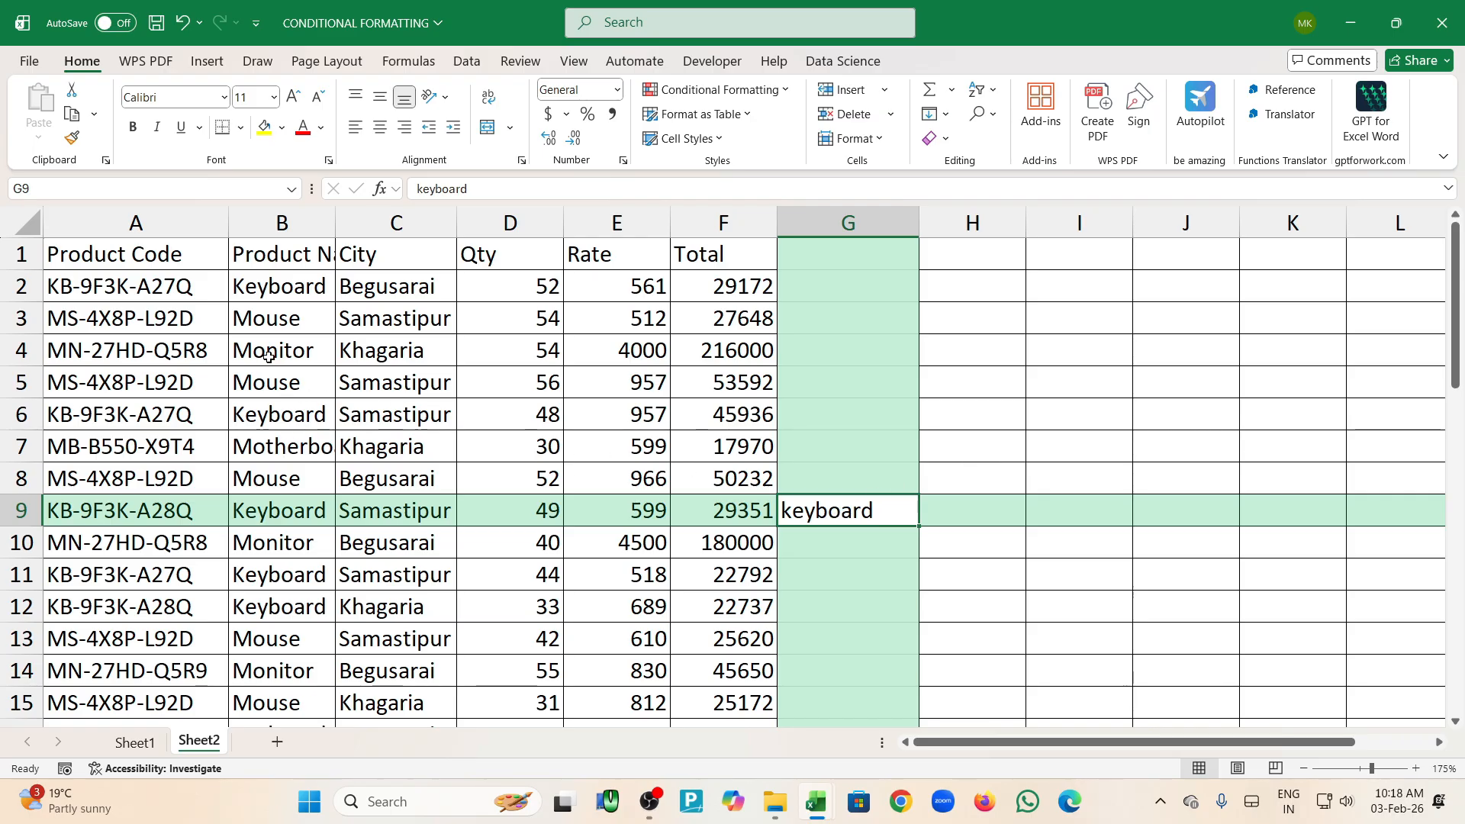
# Compare the entries of the first product row A2:F2 with the keyword in G9
pyautogui.moveTo(256, 288); pyautogui.dragTo(725, 277)
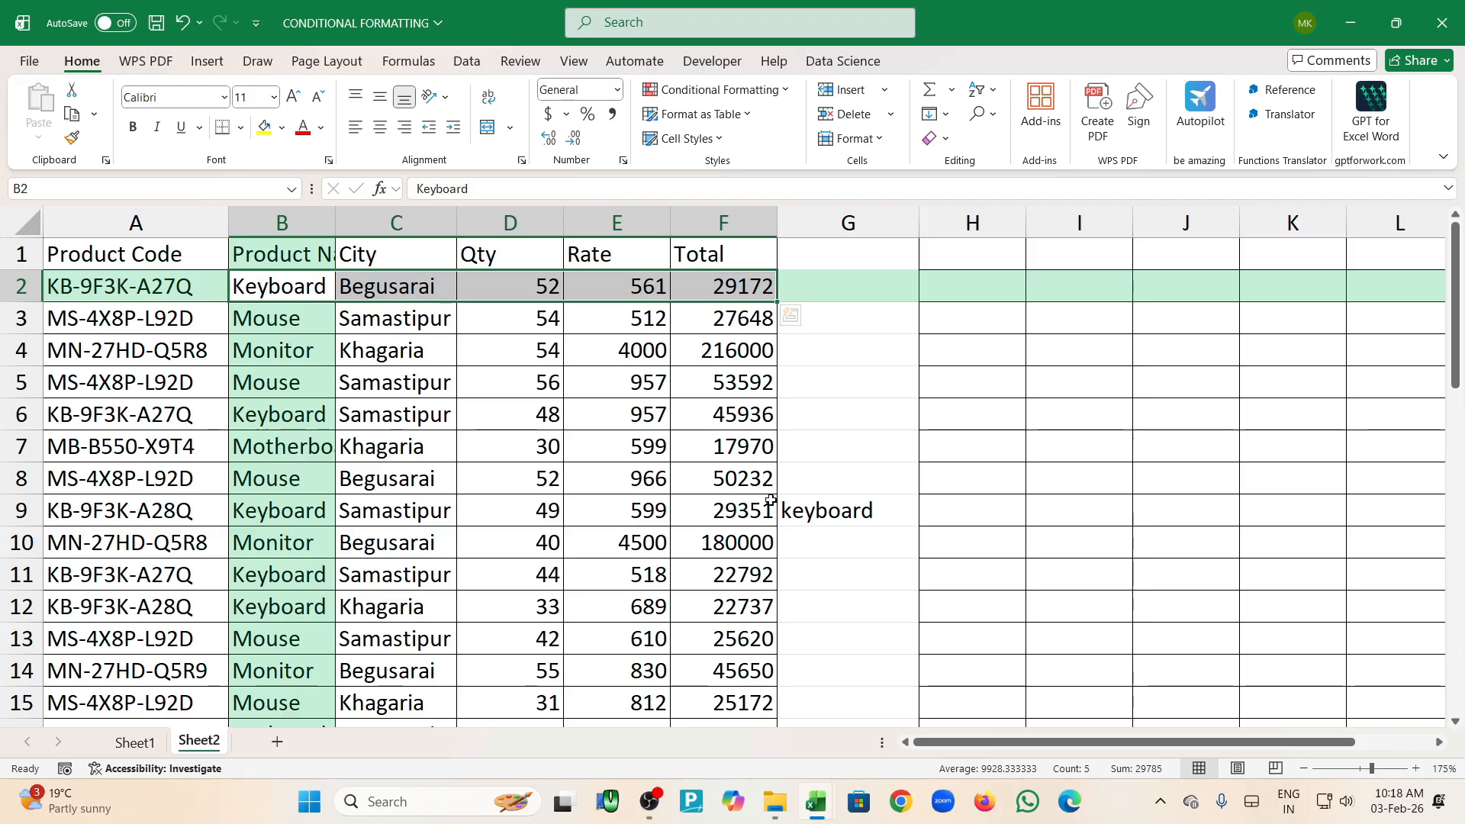
pyautogui.click(855, 509)
pyautogui.click(437, 294)
pyautogui.click(867, 507)
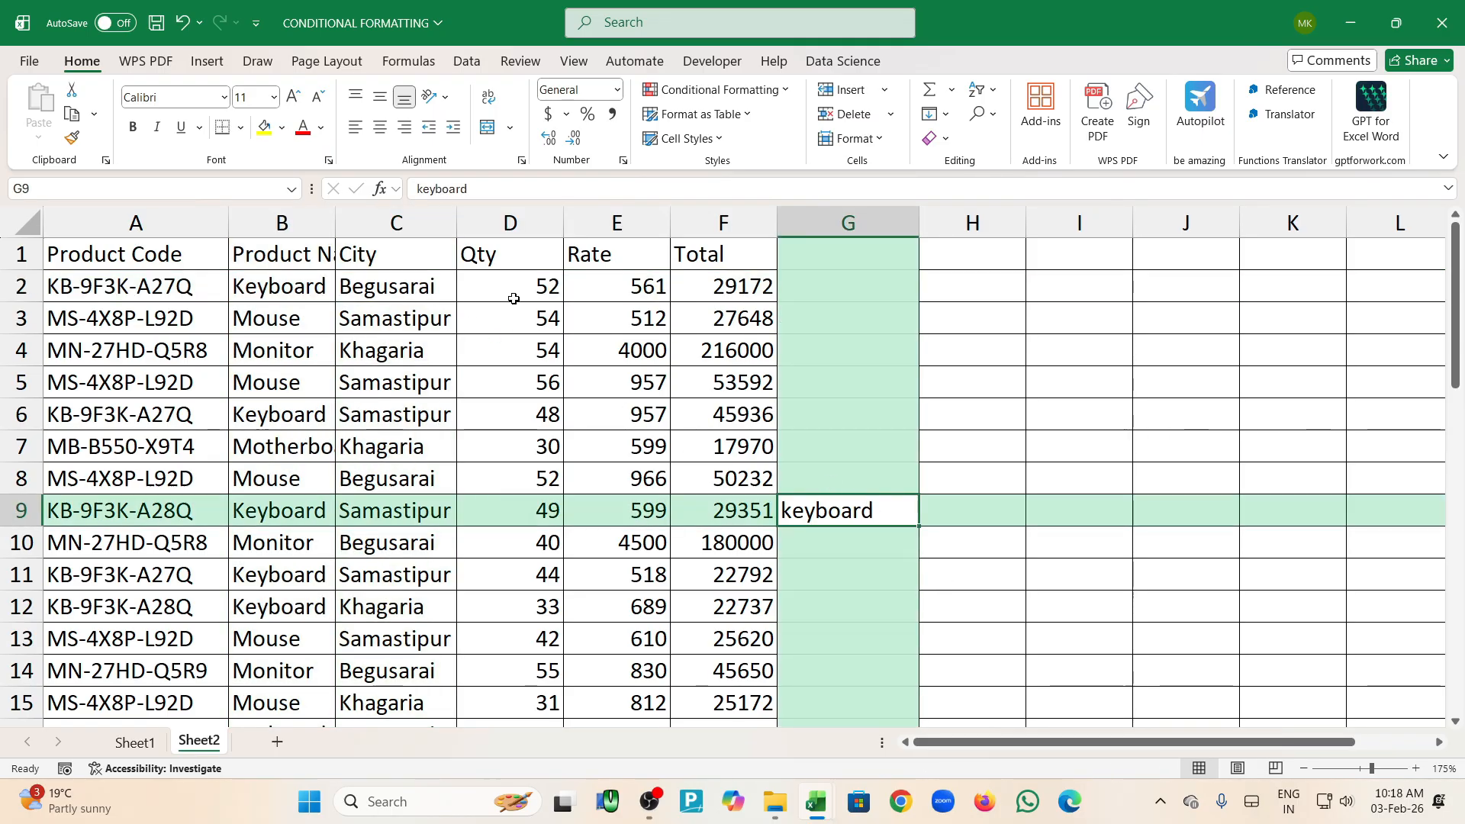
pyautogui.click(197, 285)
pyautogui.click(871, 510)
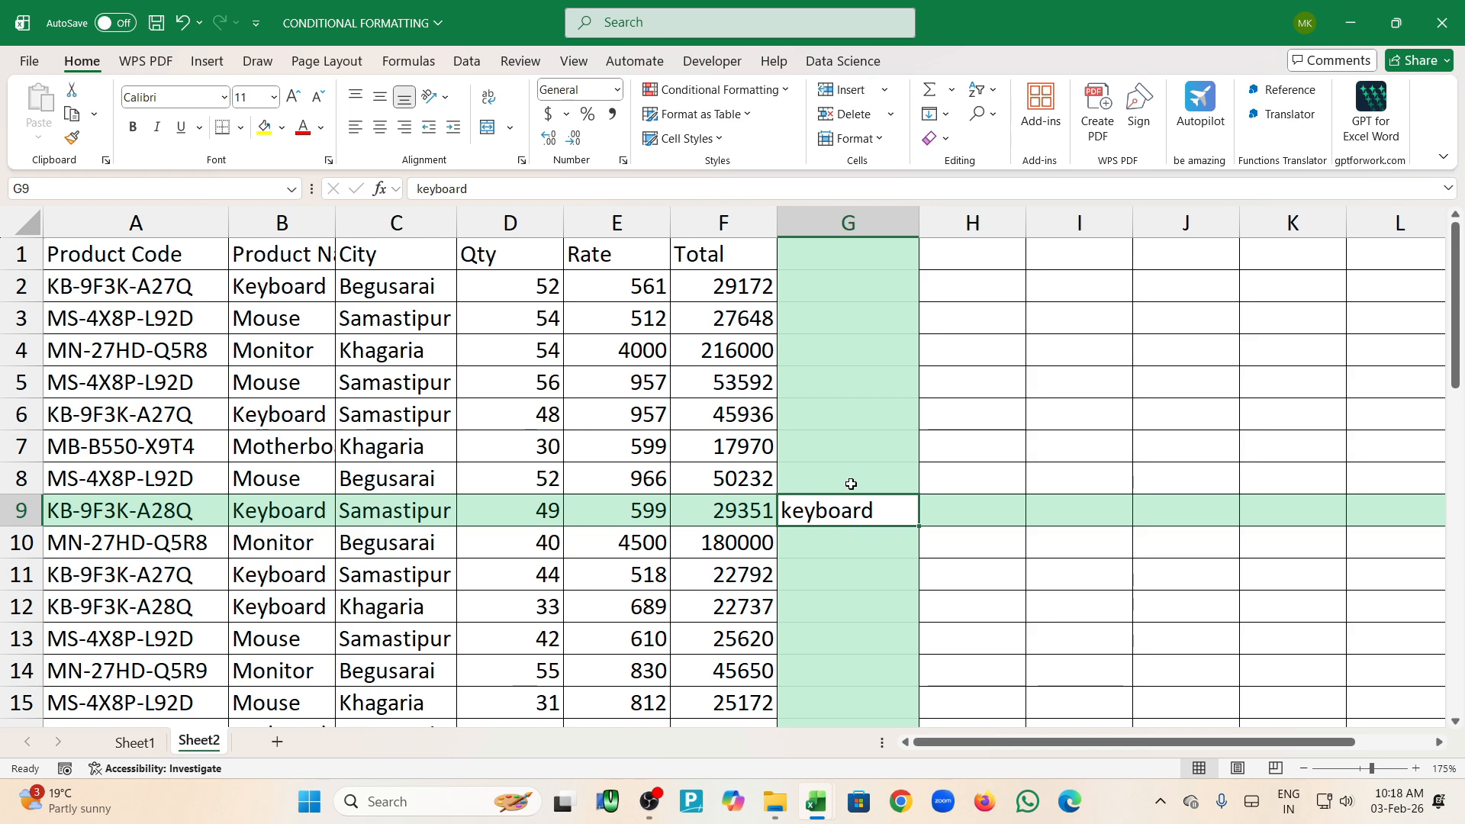
pyautogui.click(1008, 290)
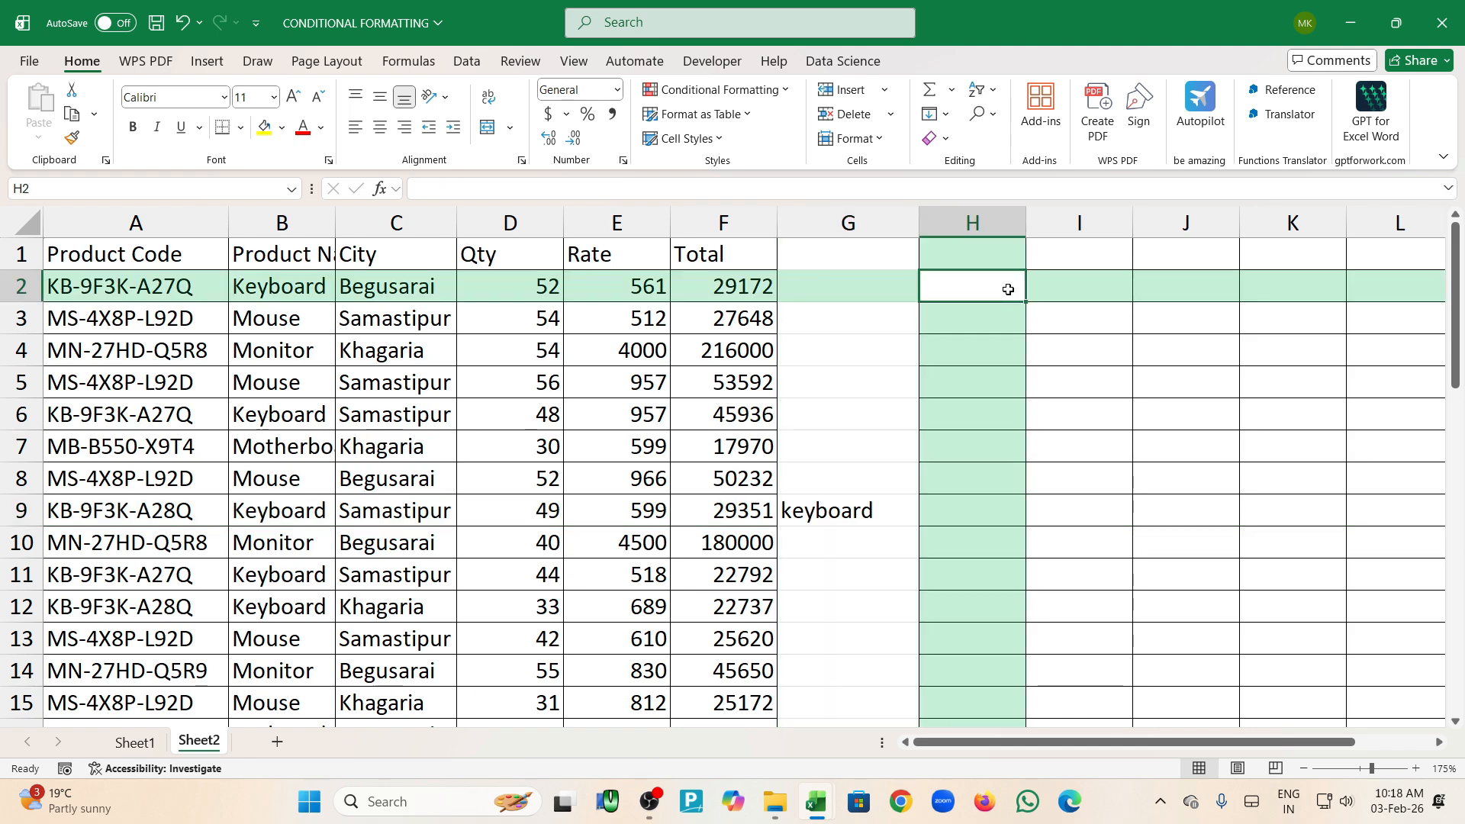
pyautogui.write('=')
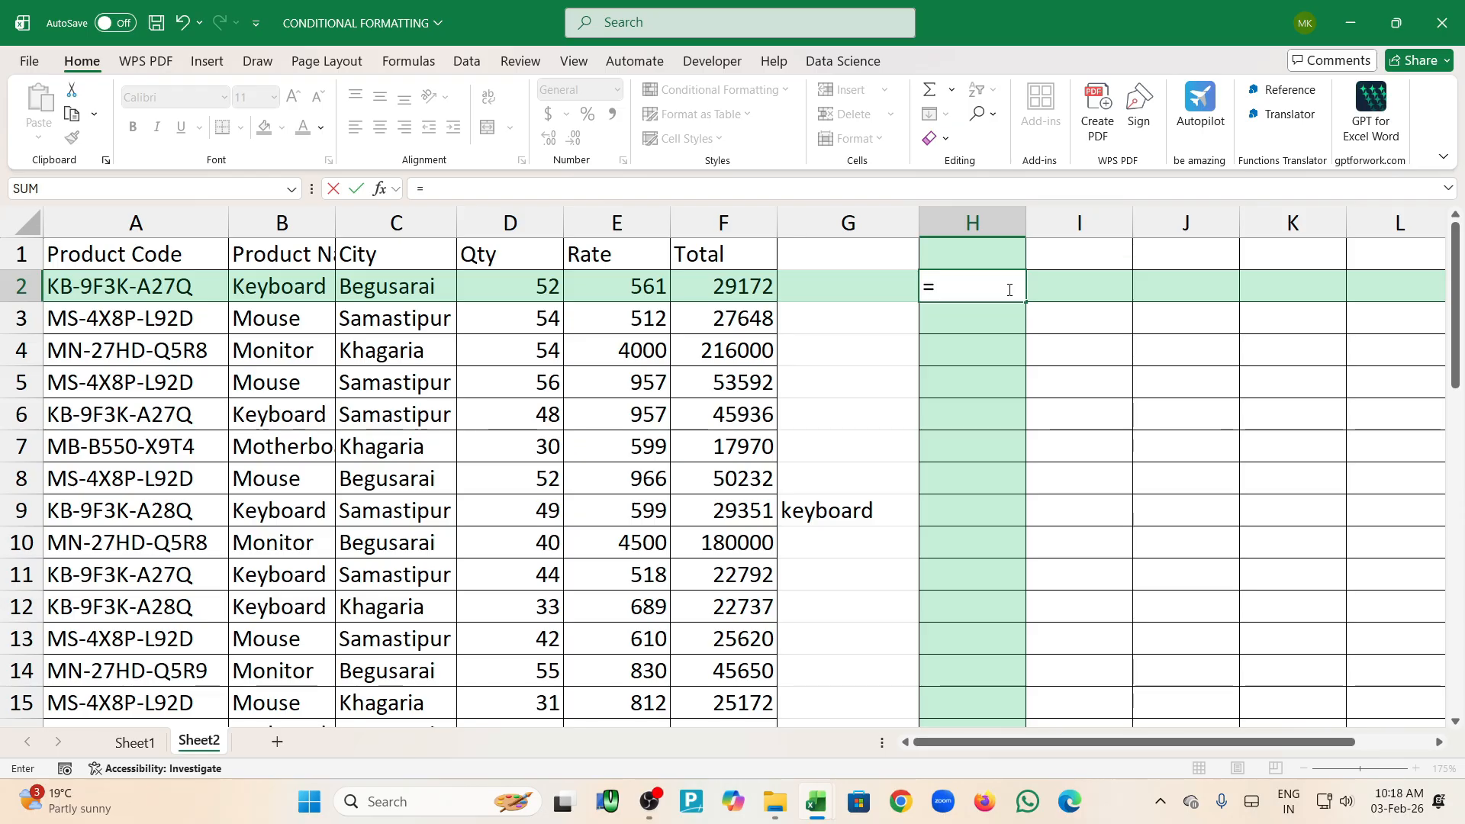
pyautogui.write('and')
pyautogui.press('Tab')
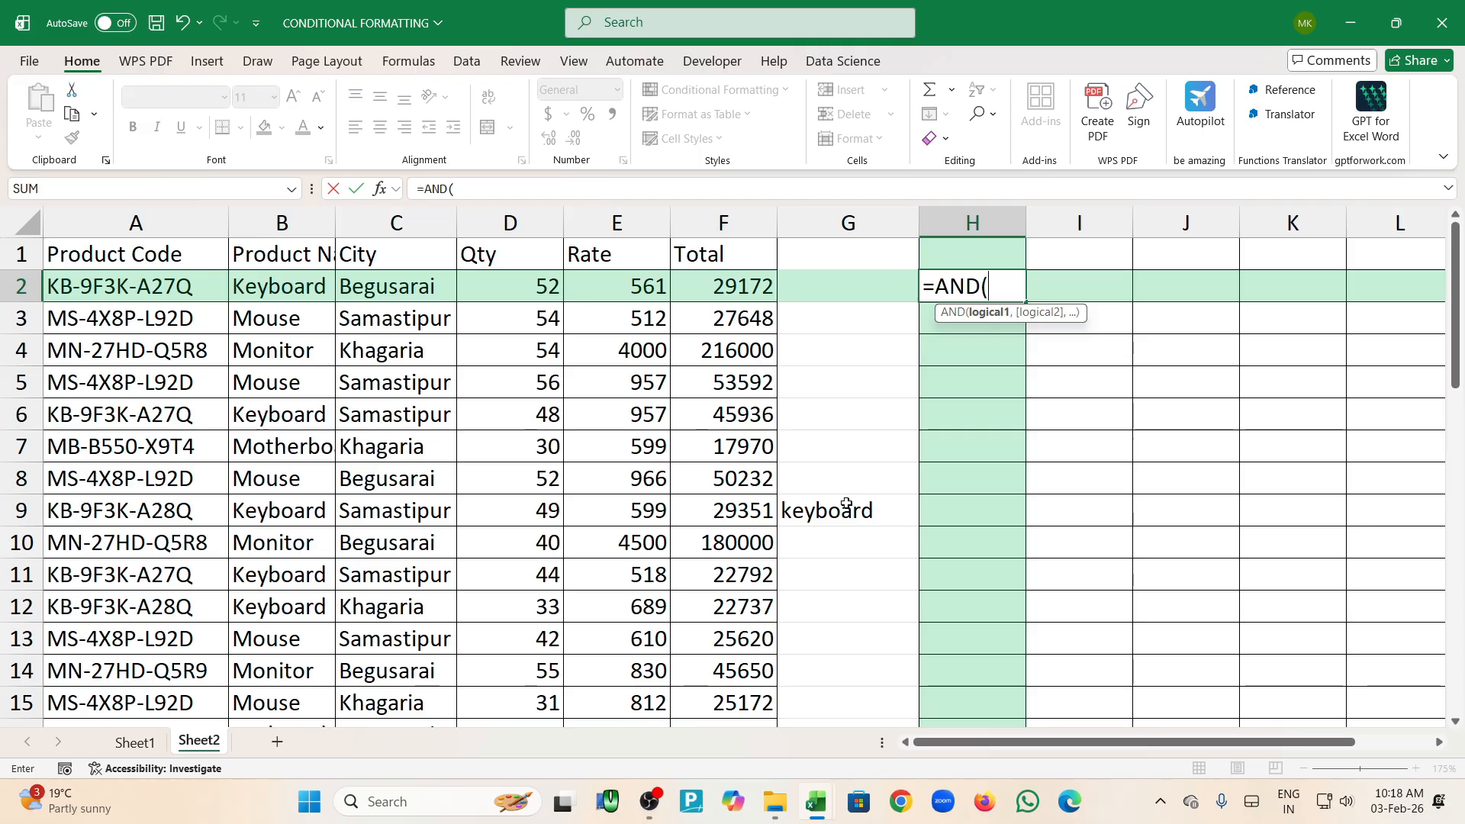
pyautogui.press('BackSpace')
pyautogui.press('Escape')
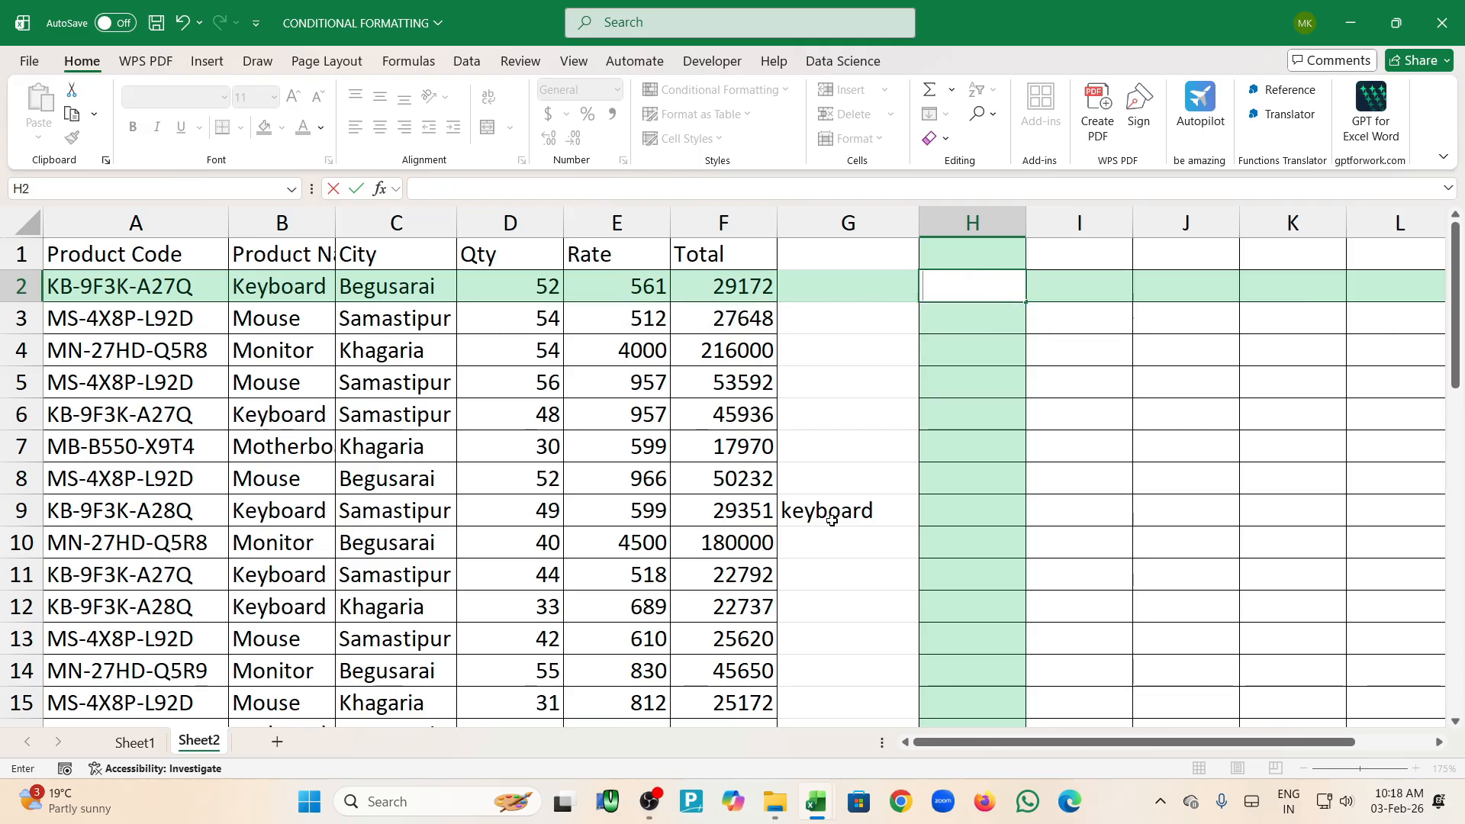
pyautogui.press('Return')
# Enter =AND(G9<>"") in cell H2 to check that the keyword cell is not blank
pyautogui.click(853, 518)
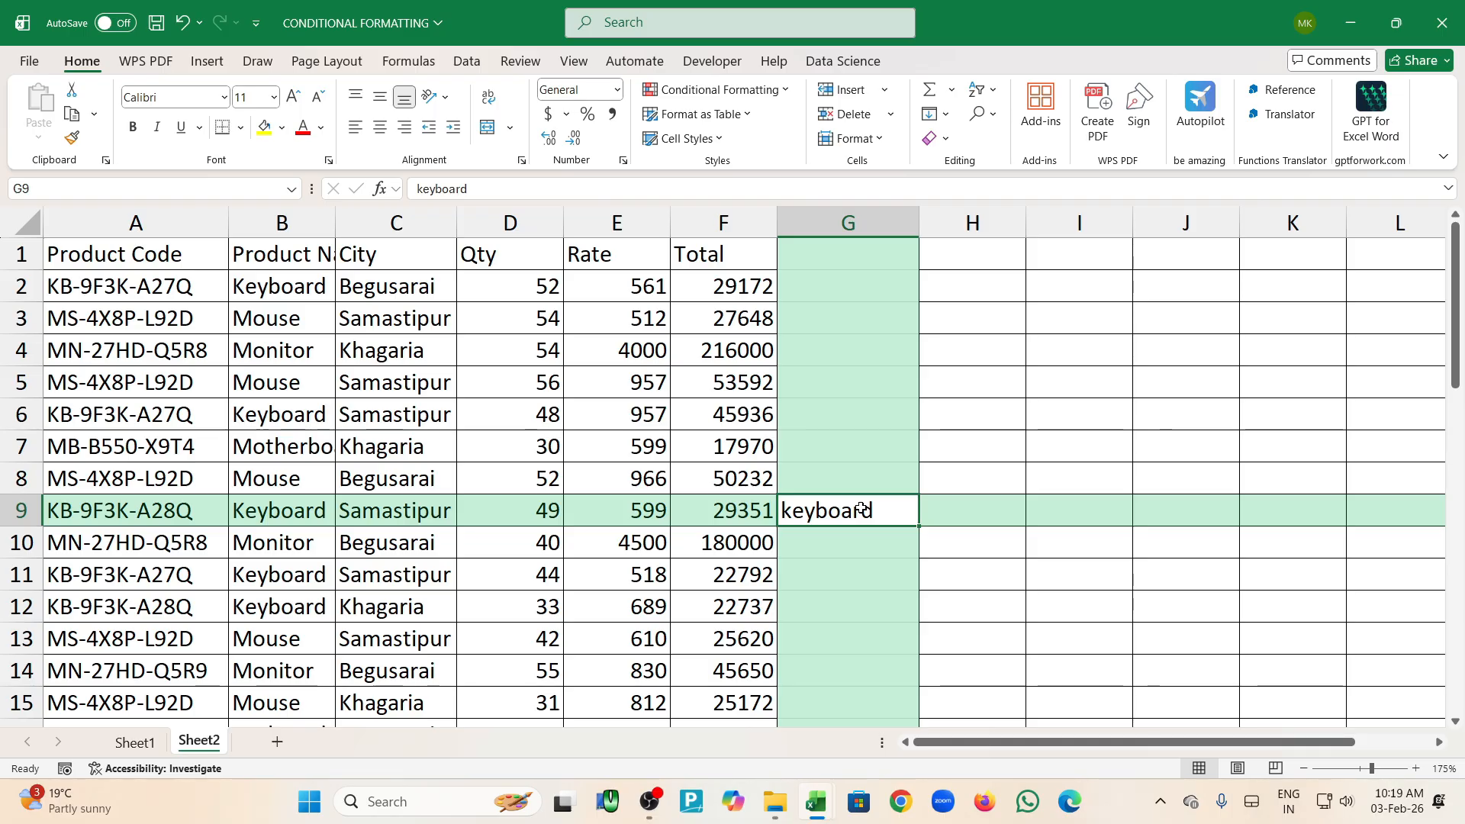
pyautogui.click(1001, 279)
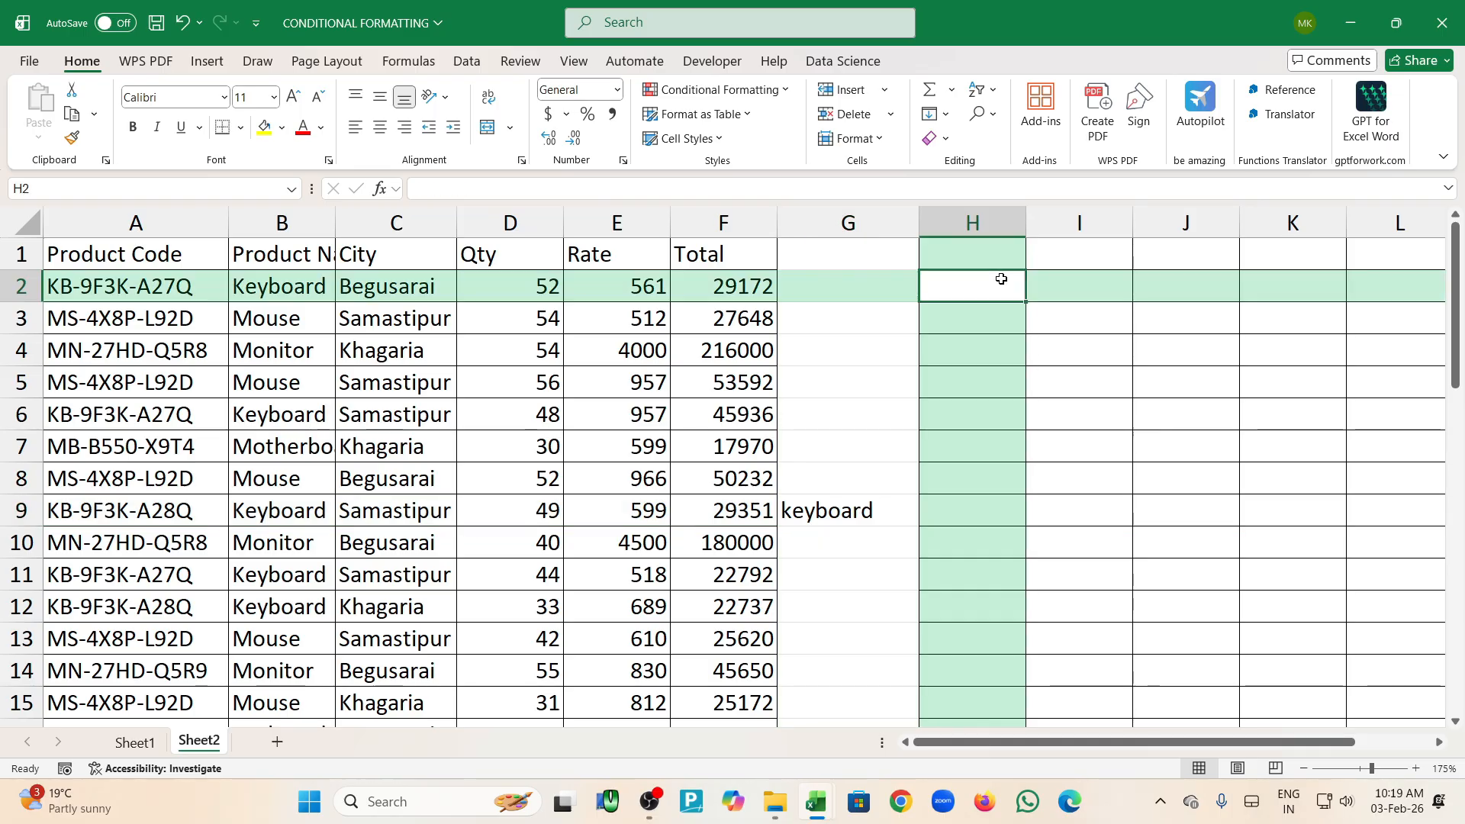
pyautogui.write('=and')
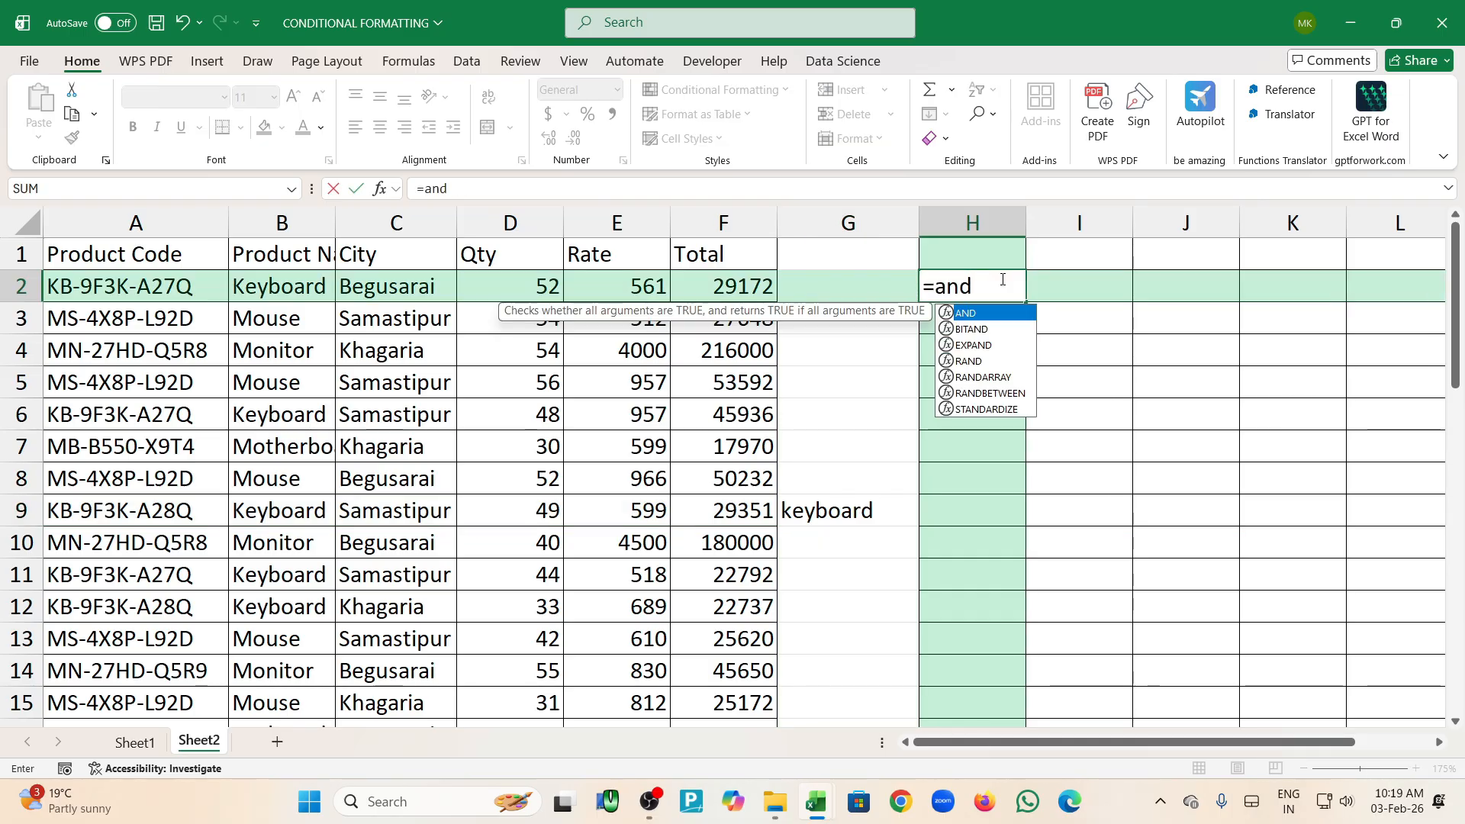
pyautogui.press('Tab')
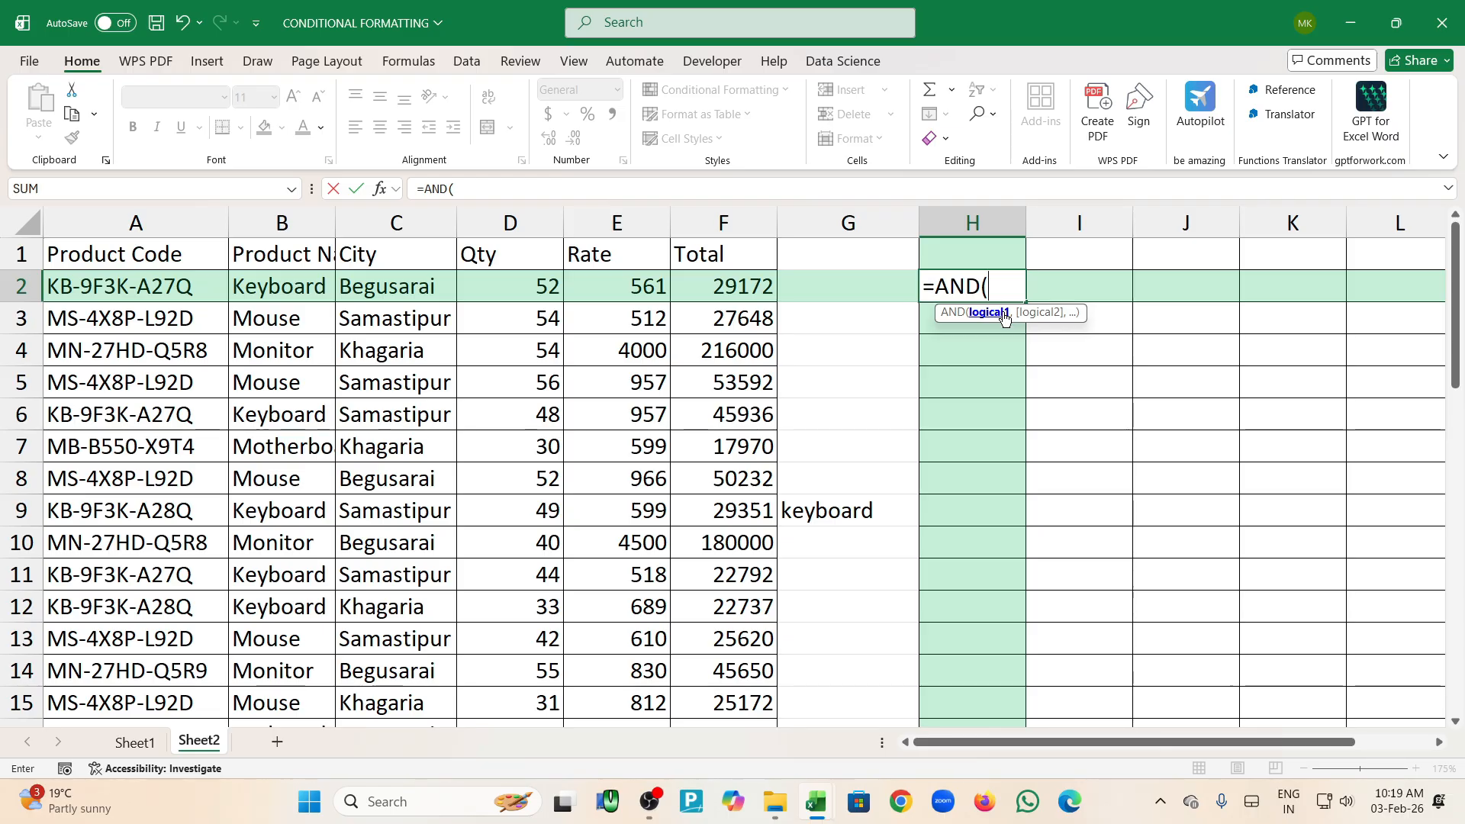
pyautogui.click(865, 500)
pyautogui.write('<')
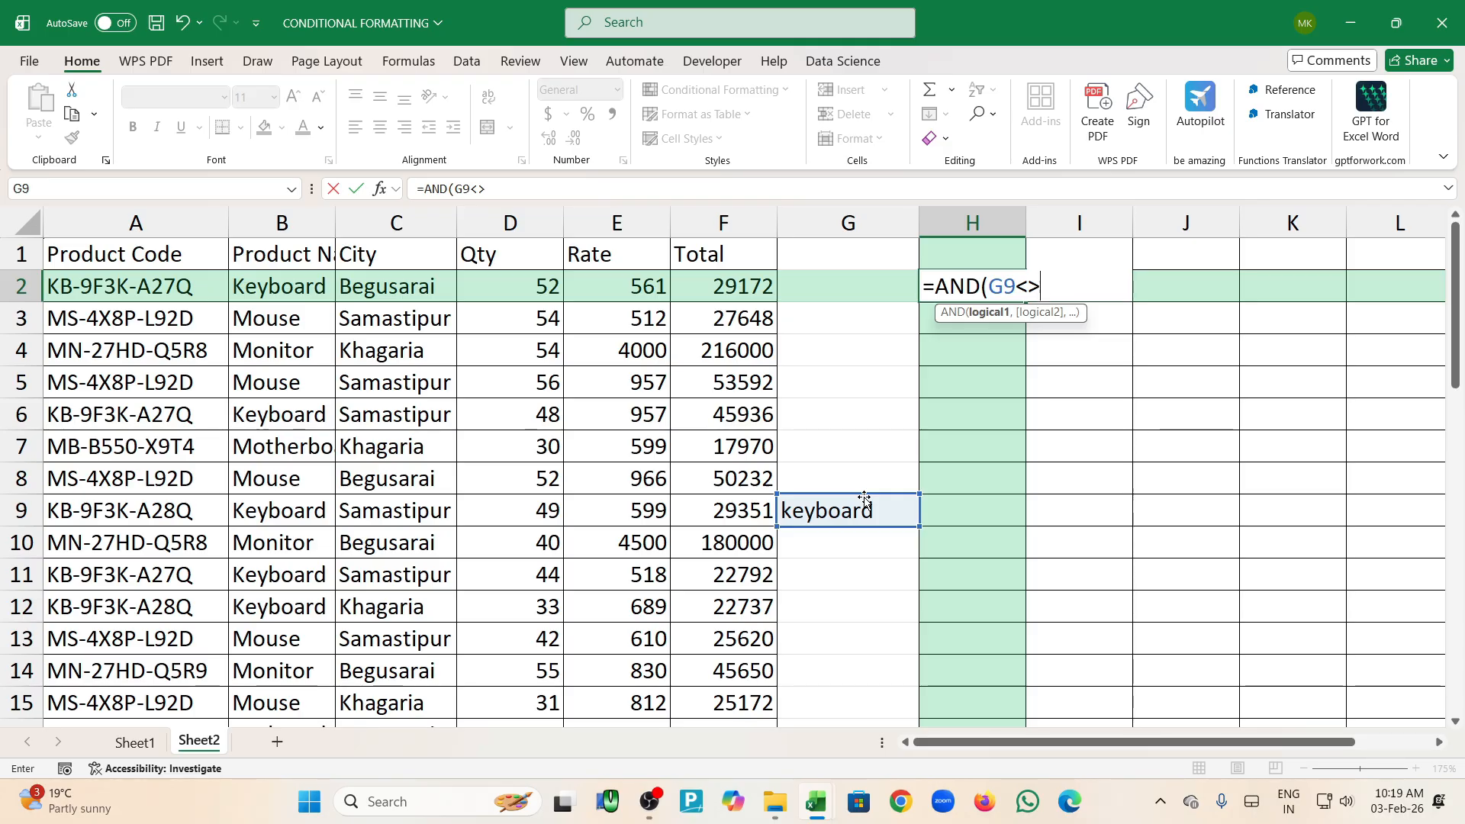
pyautogui.write('>""')
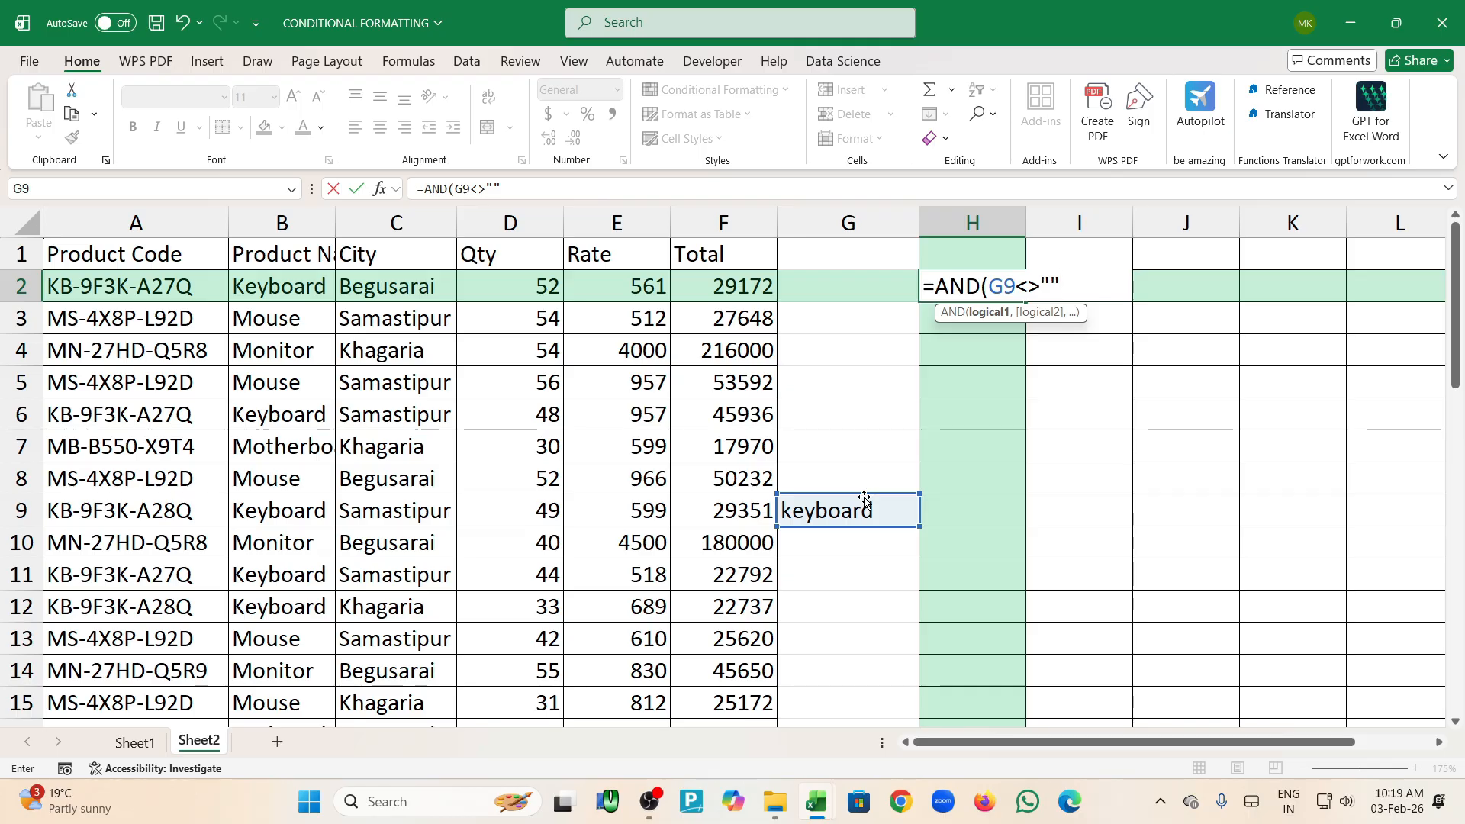
pyautogui.write(')')
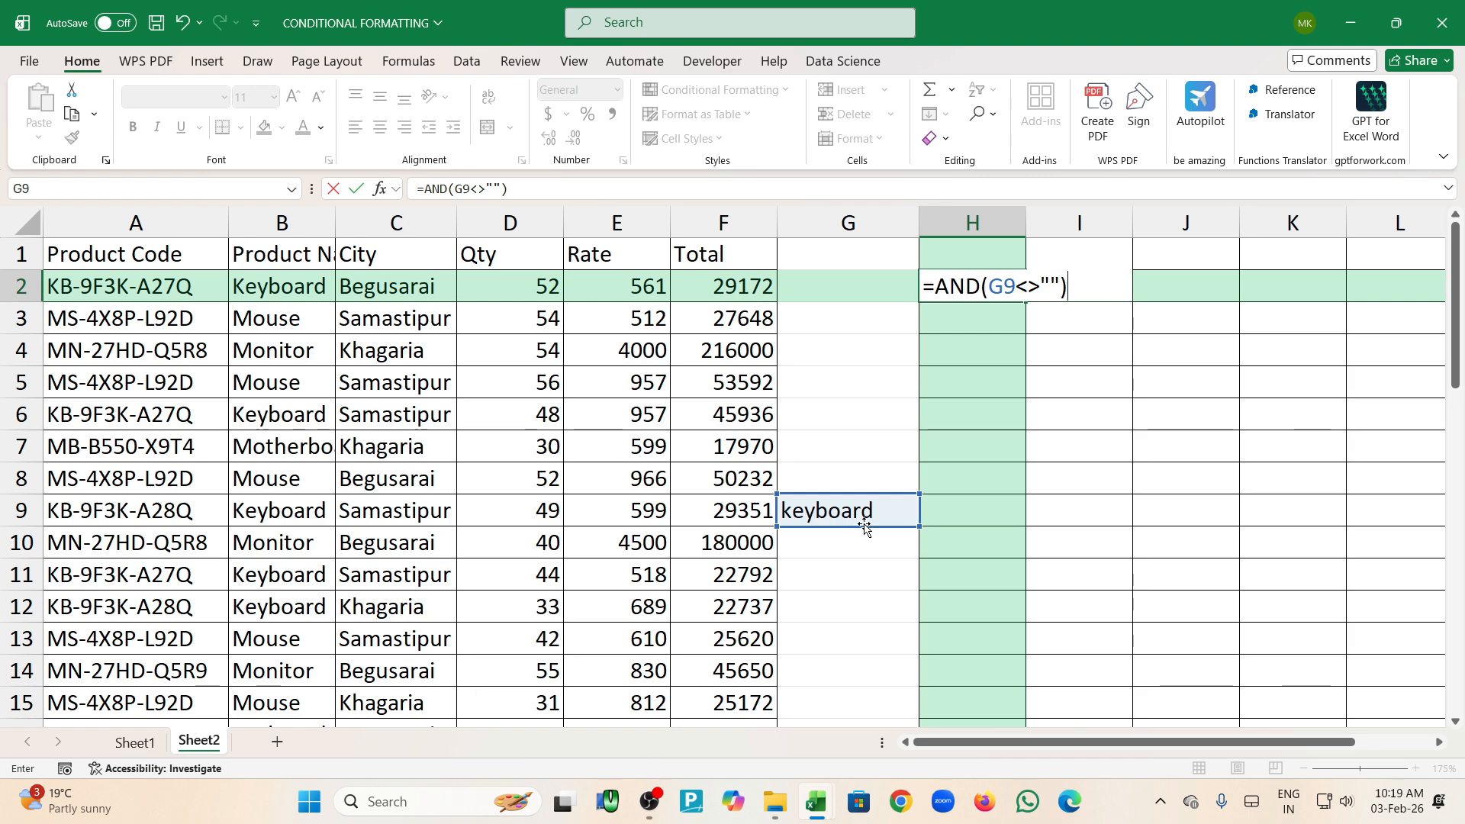
pyautogui.press('Return')
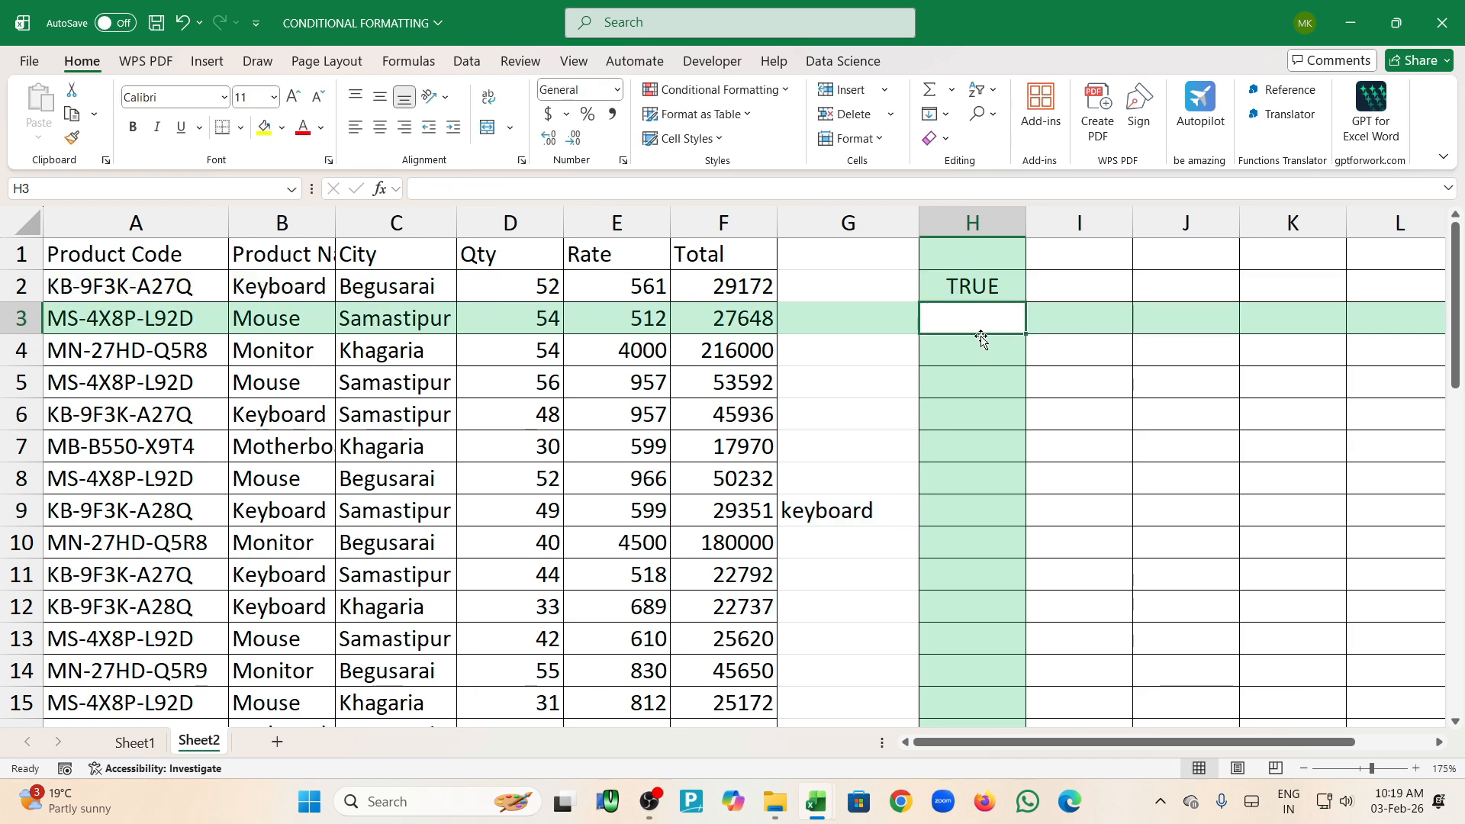
# Test the AND formula in H2 by clearing the keyword in G9, and undo the deletion
pyautogui.click(867, 514)
pyautogui.press('Delete')
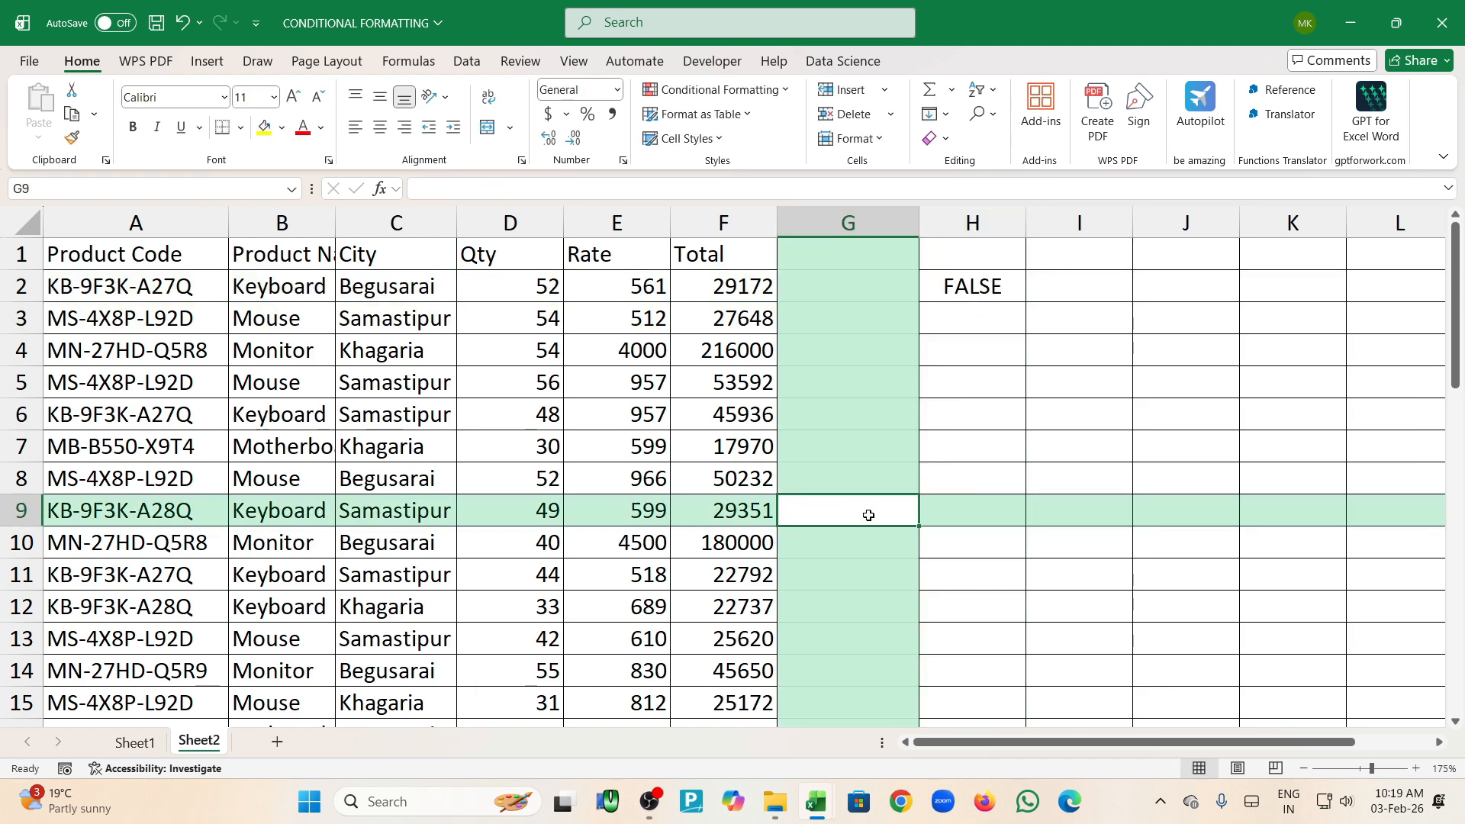
pyautogui.press('Right')
pyautogui.press('Down')
pyautogui.press('Down')
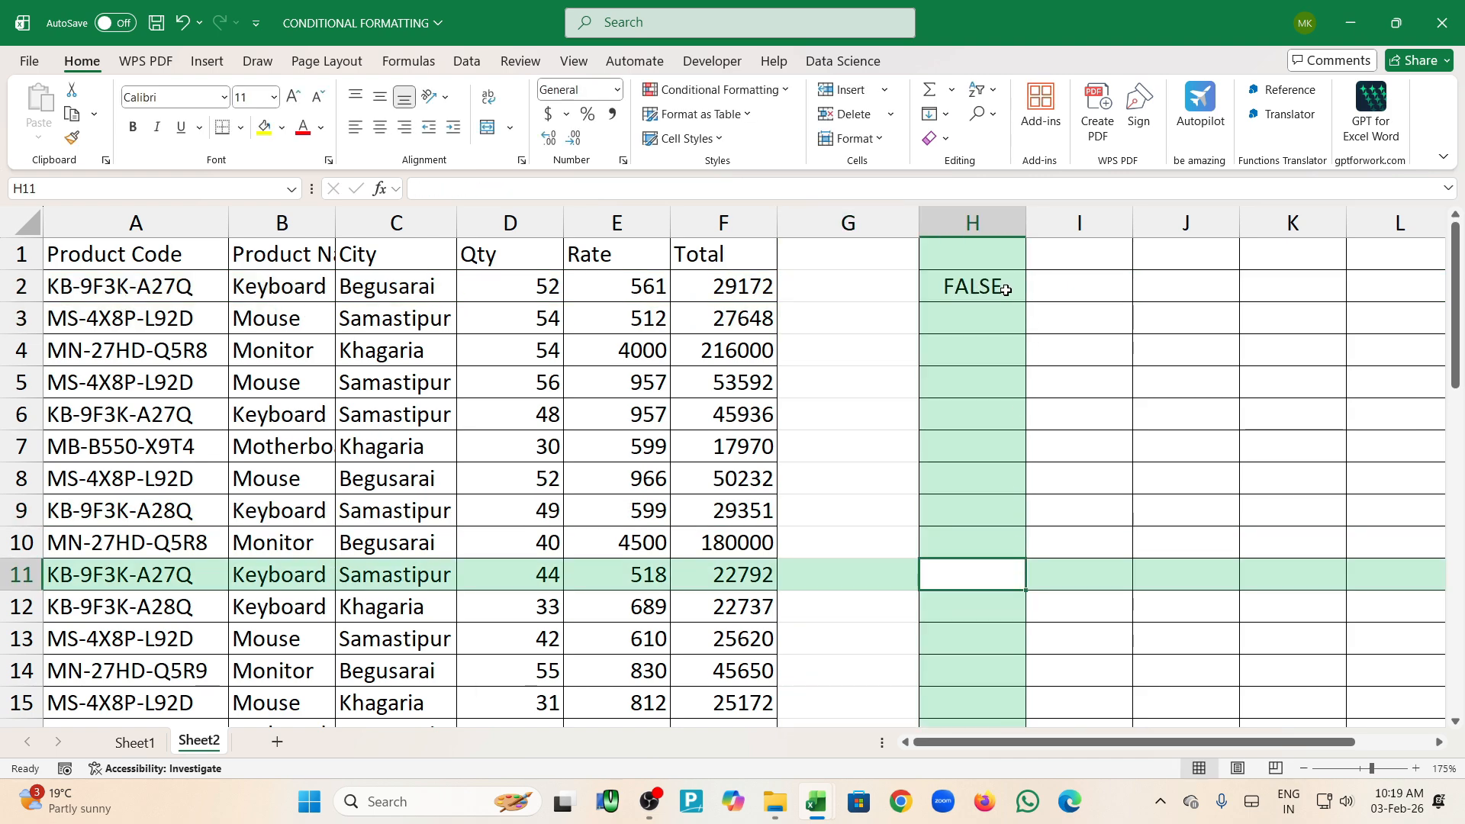
pyautogui.click(868, 512)
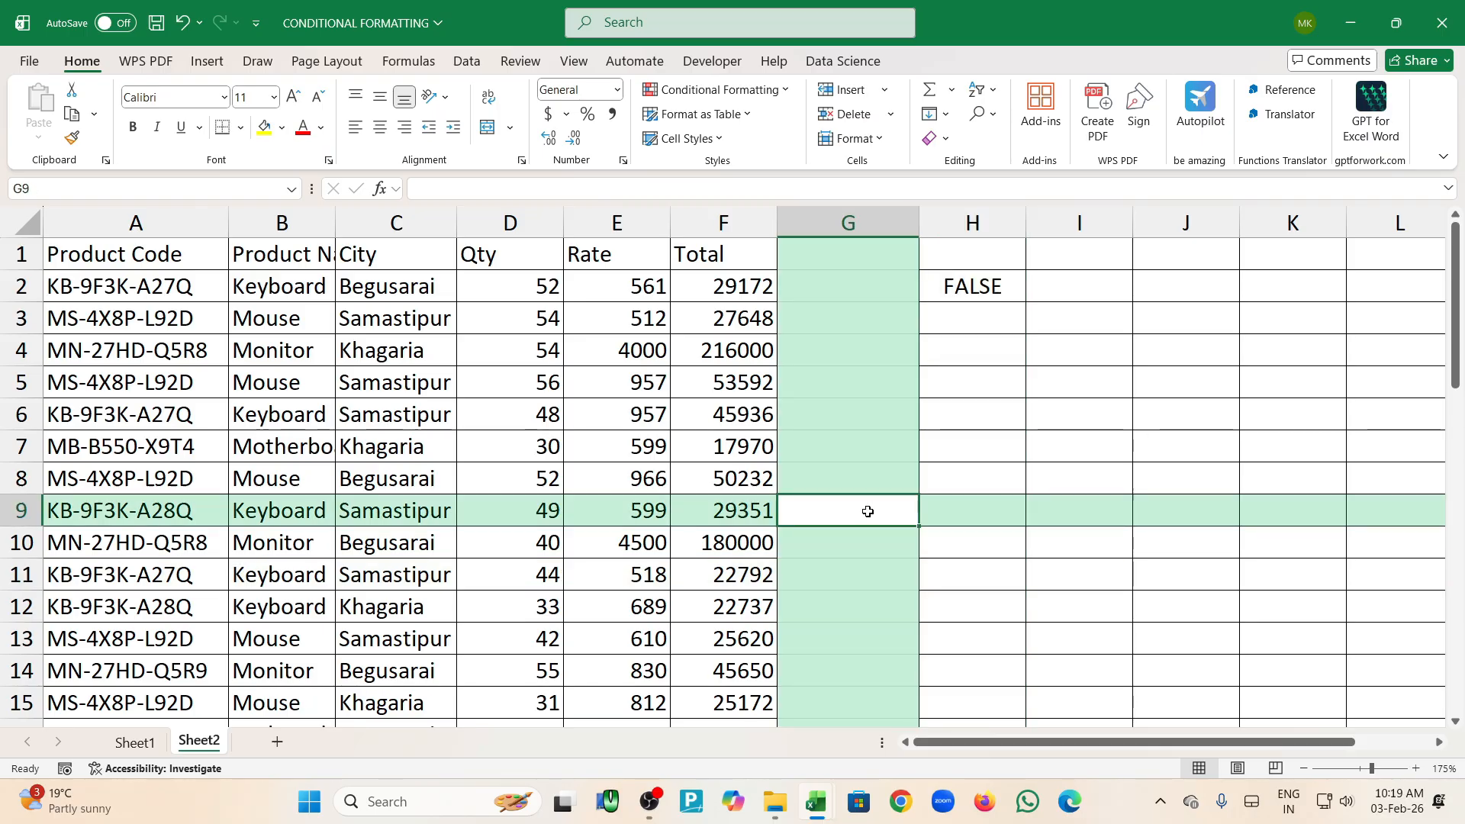
pyautogui.hotkey('ctrl', 'z')
pyautogui.click(960, 522)
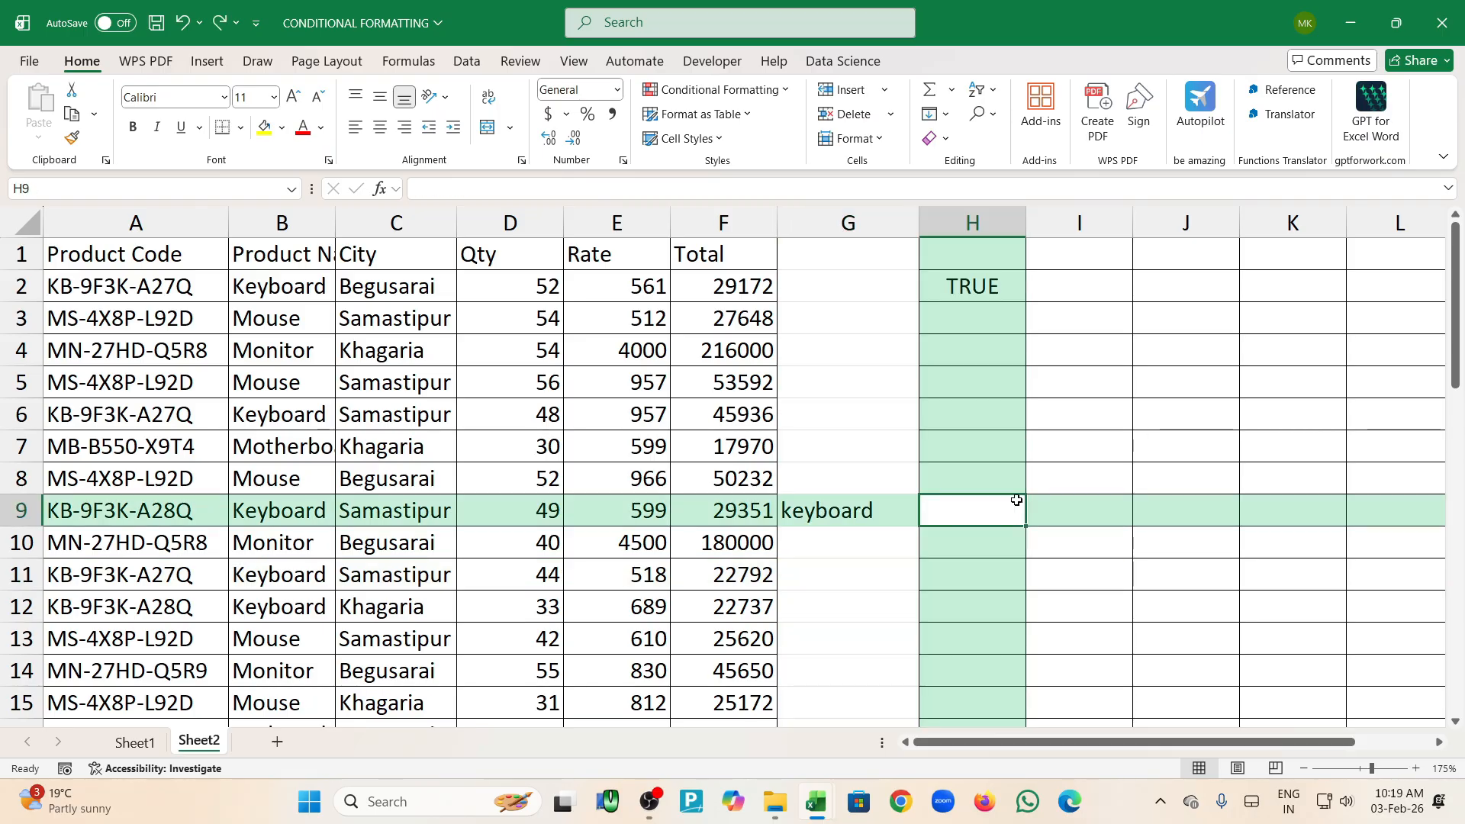
# Examine the AND formula in H2 and its reference to the keyword cell without changing it
pyautogui.doubleClick(995, 288)
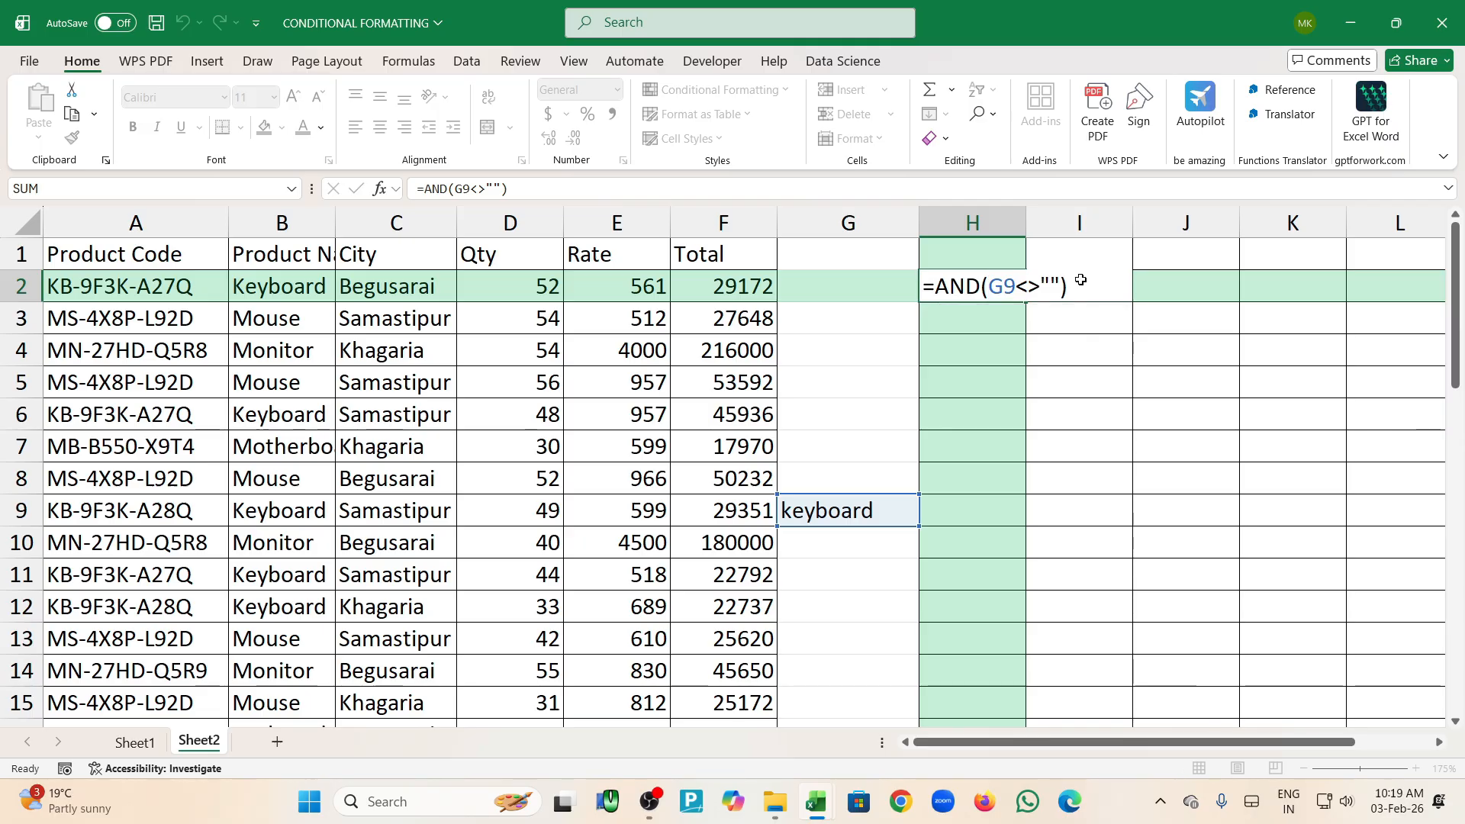
pyautogui.press('Return')
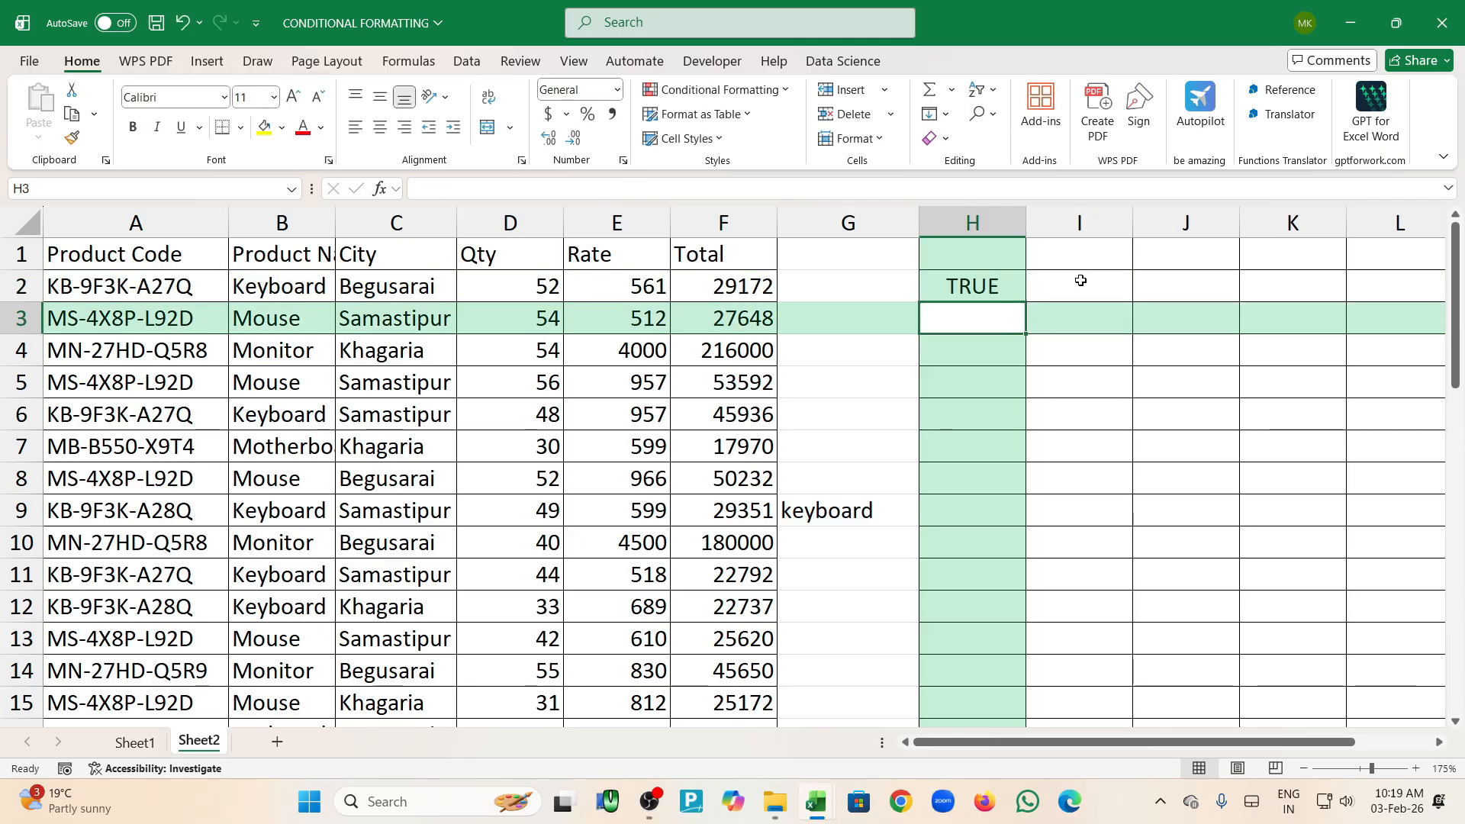
pyautogui.doubleClick(1007, 284)
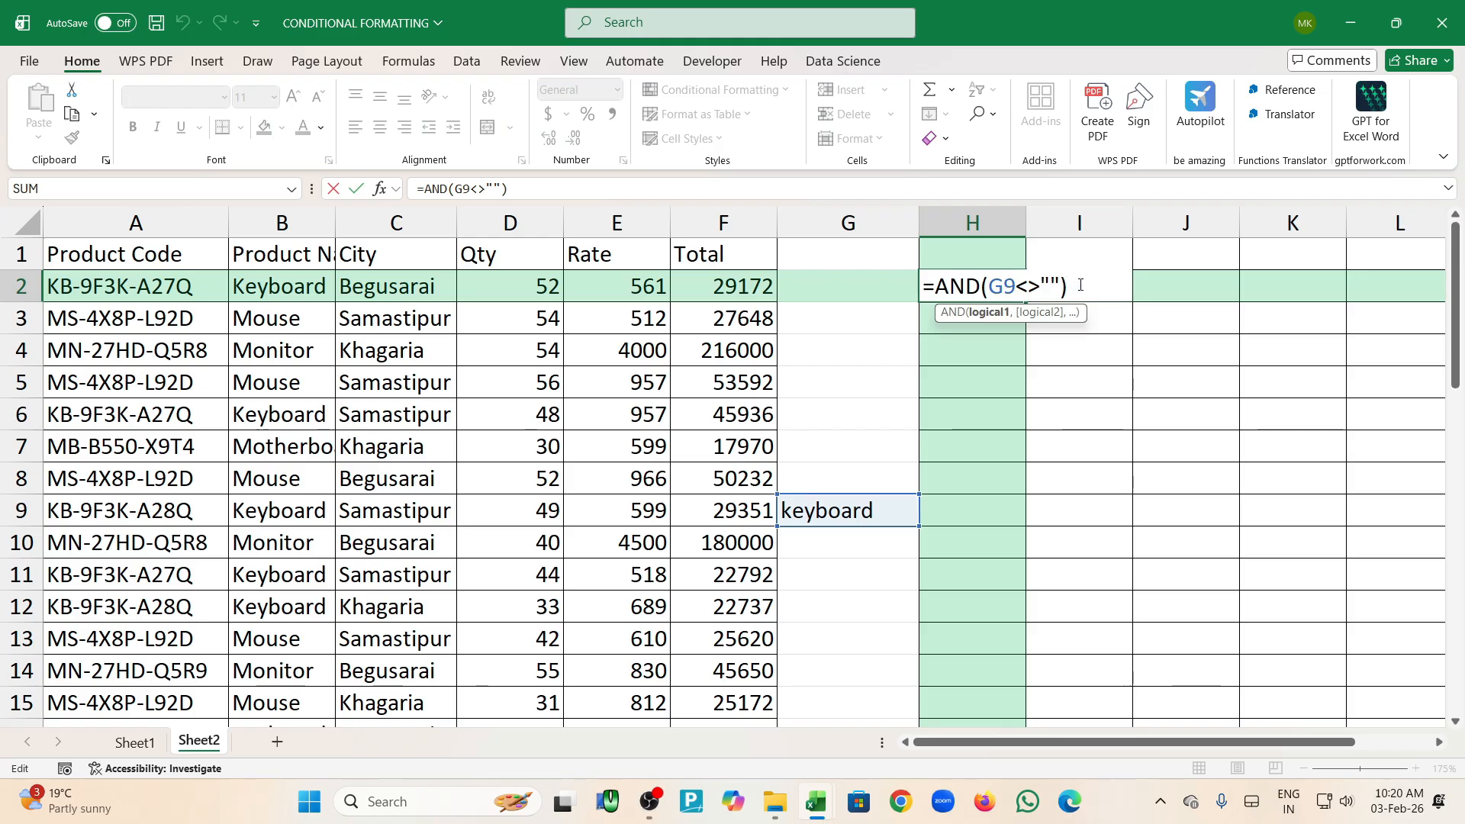
pyautogui.press('Return')
pyautogui.doubleClick(1012, 292)
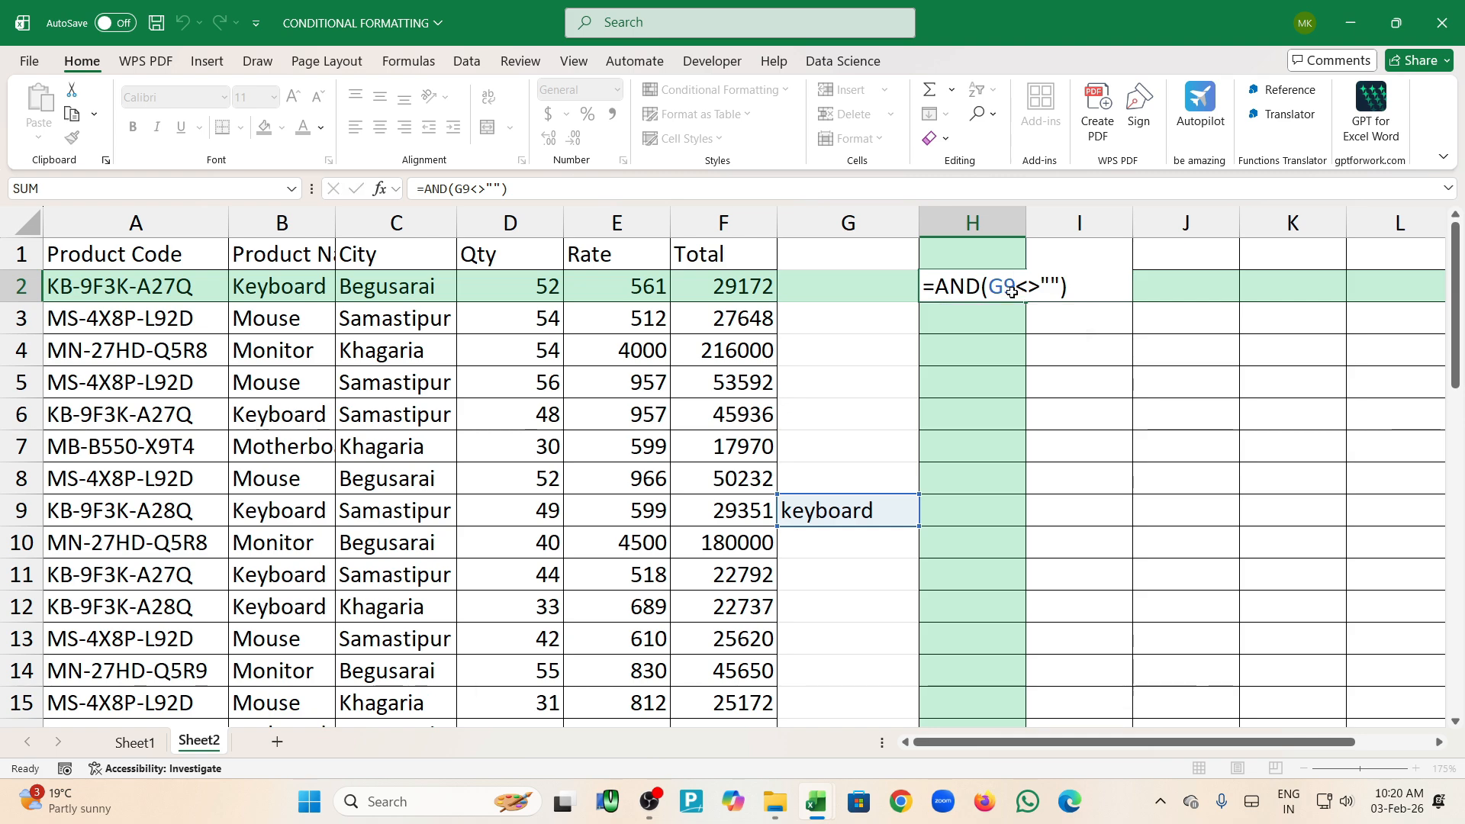
pyautogui.press('Return')
# Enter =COUNTIF(A2:F2,G9) in cell H3 to count the keyword's occurrences in the first product row
pyautogui.write('=coun')
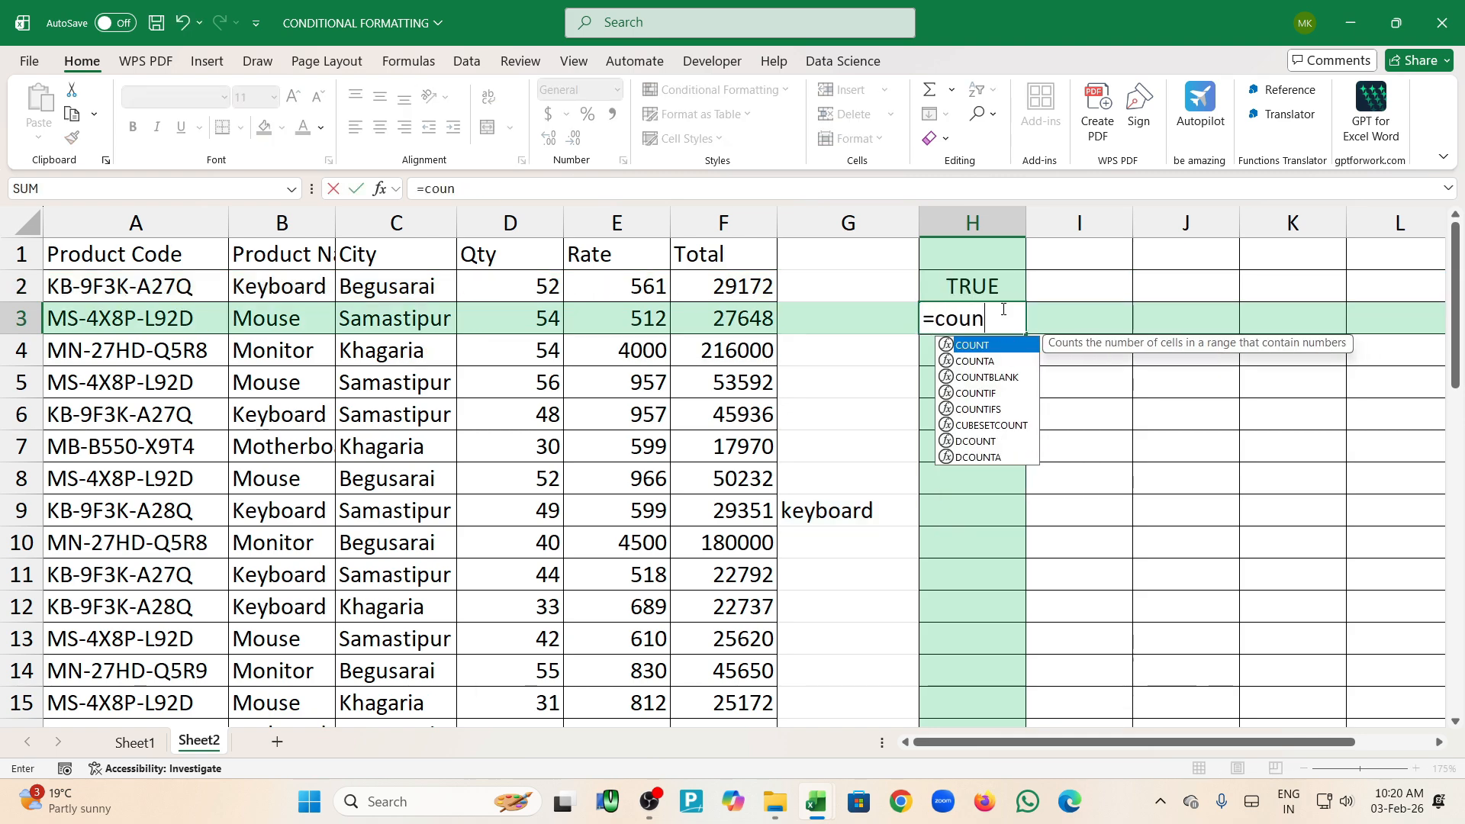
pyautogui.press('Down')
pyautogui.press('Down')
pyautogui.press('Down')
pyautogui.press('Tab')
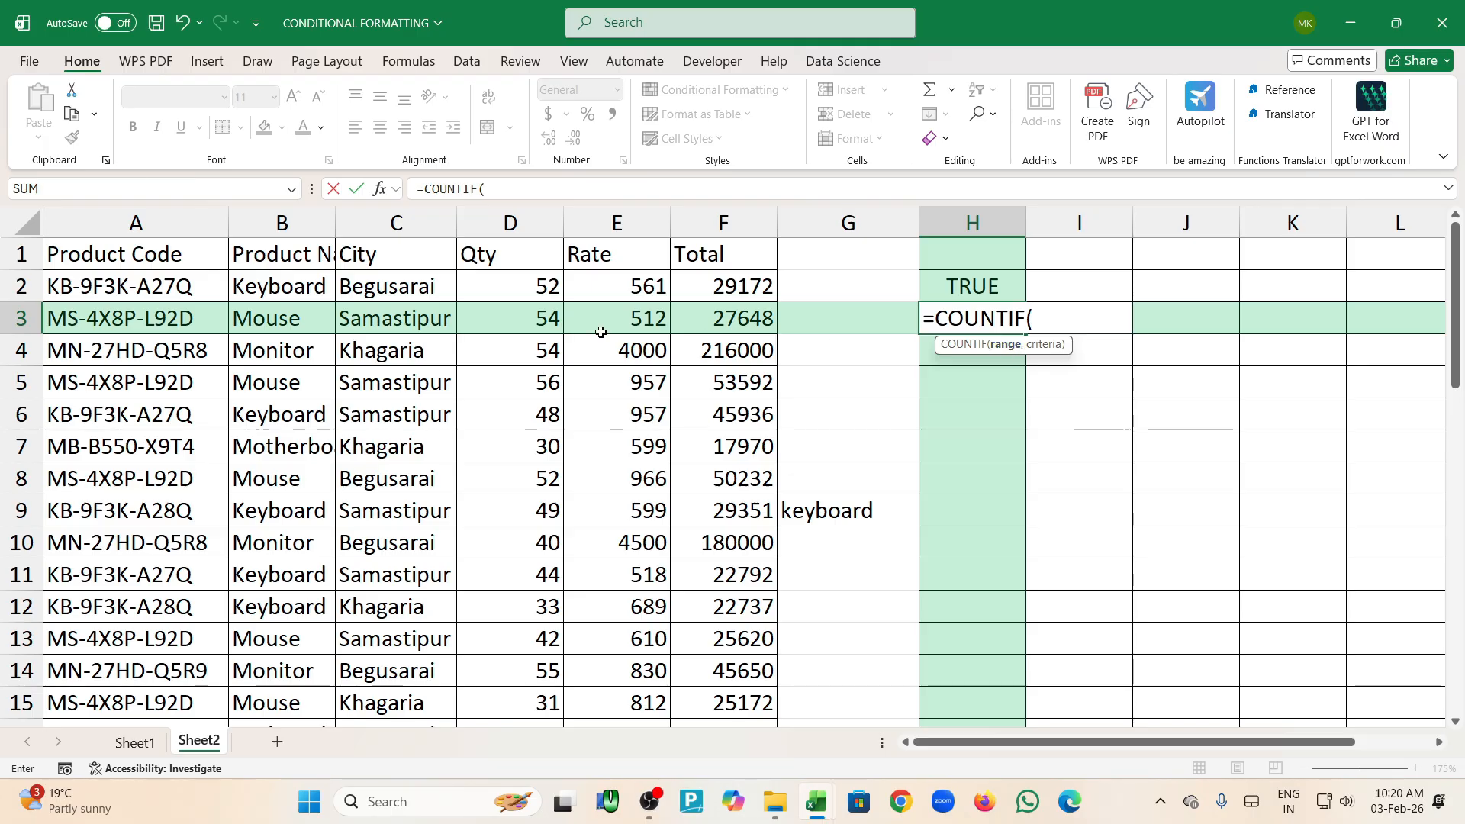
pyautogui.moveTo(88, 290); pyautogui.dragTo(703, 290)
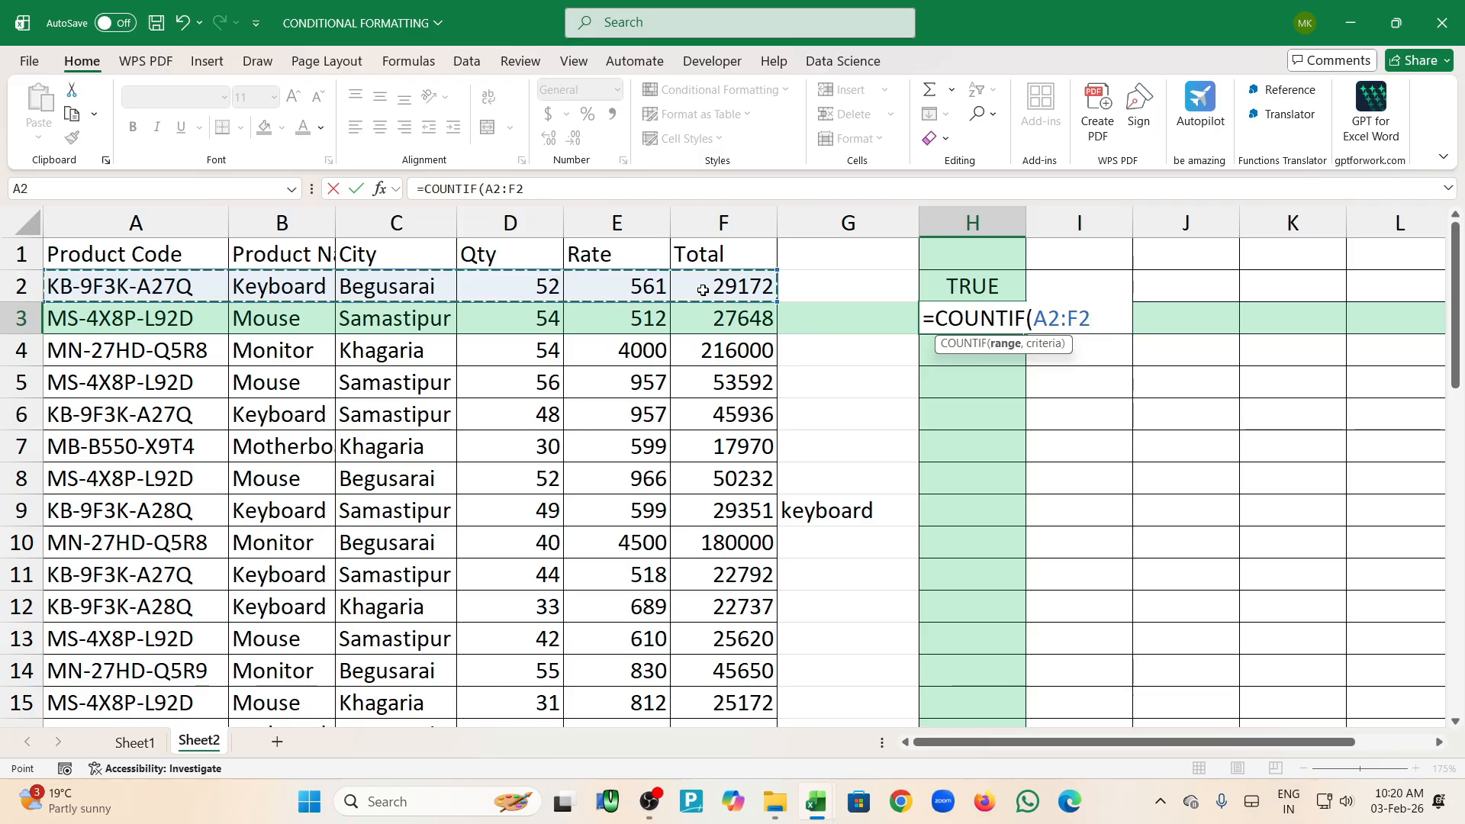
pyautogui.write(',')
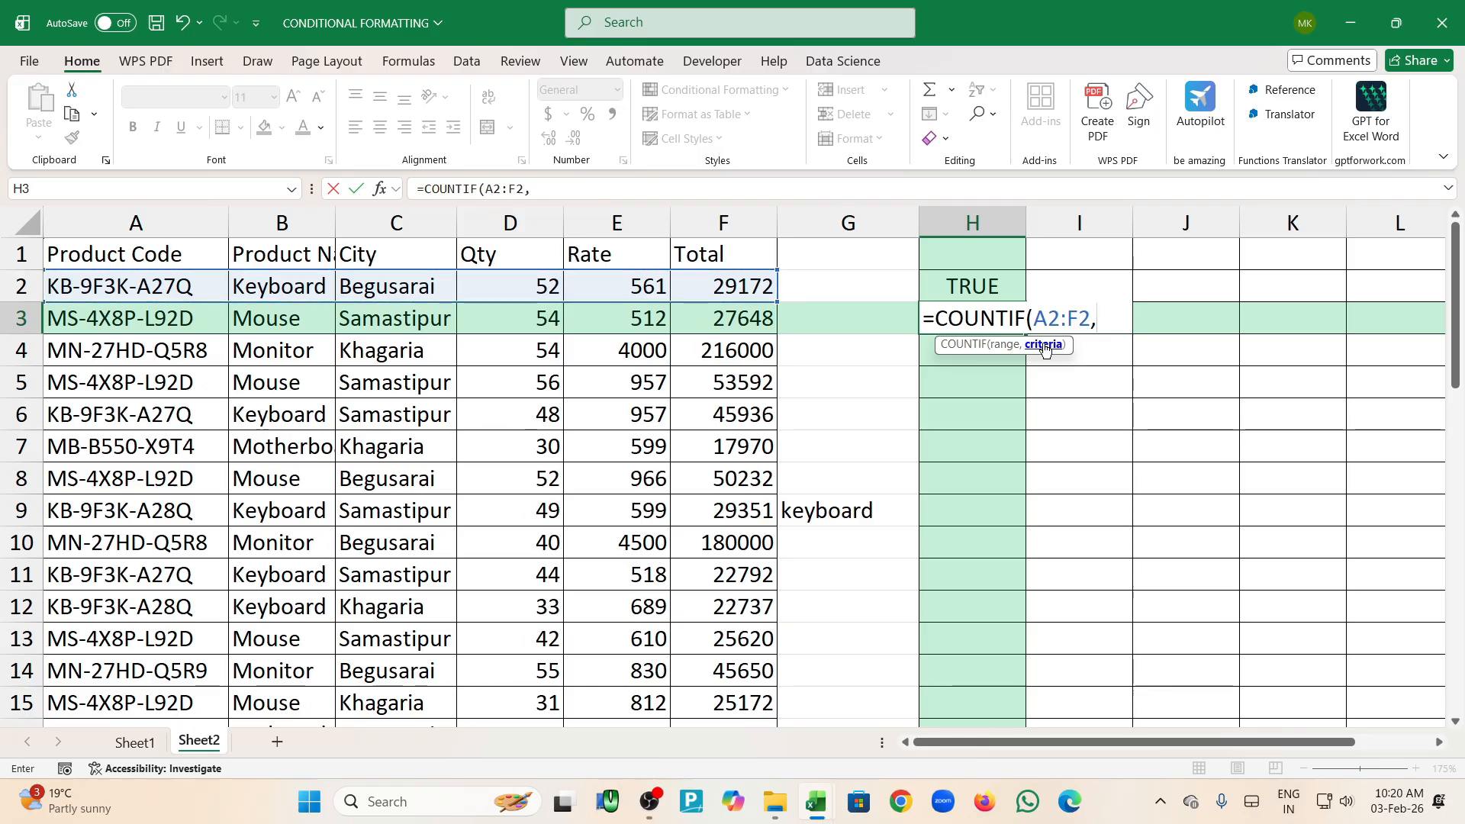
pyautogui.click(875, 510)
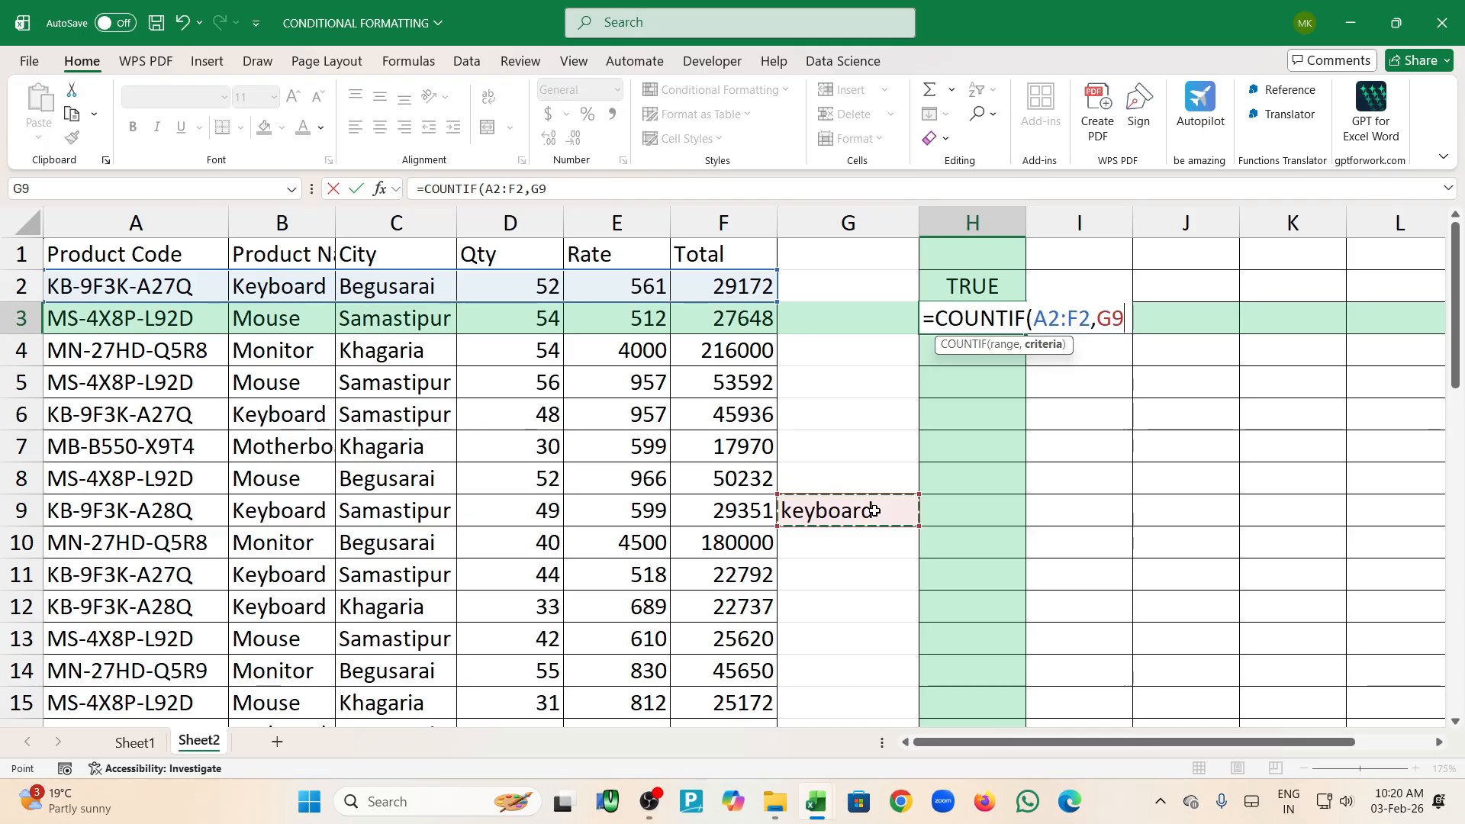
pyautogui.write(')')
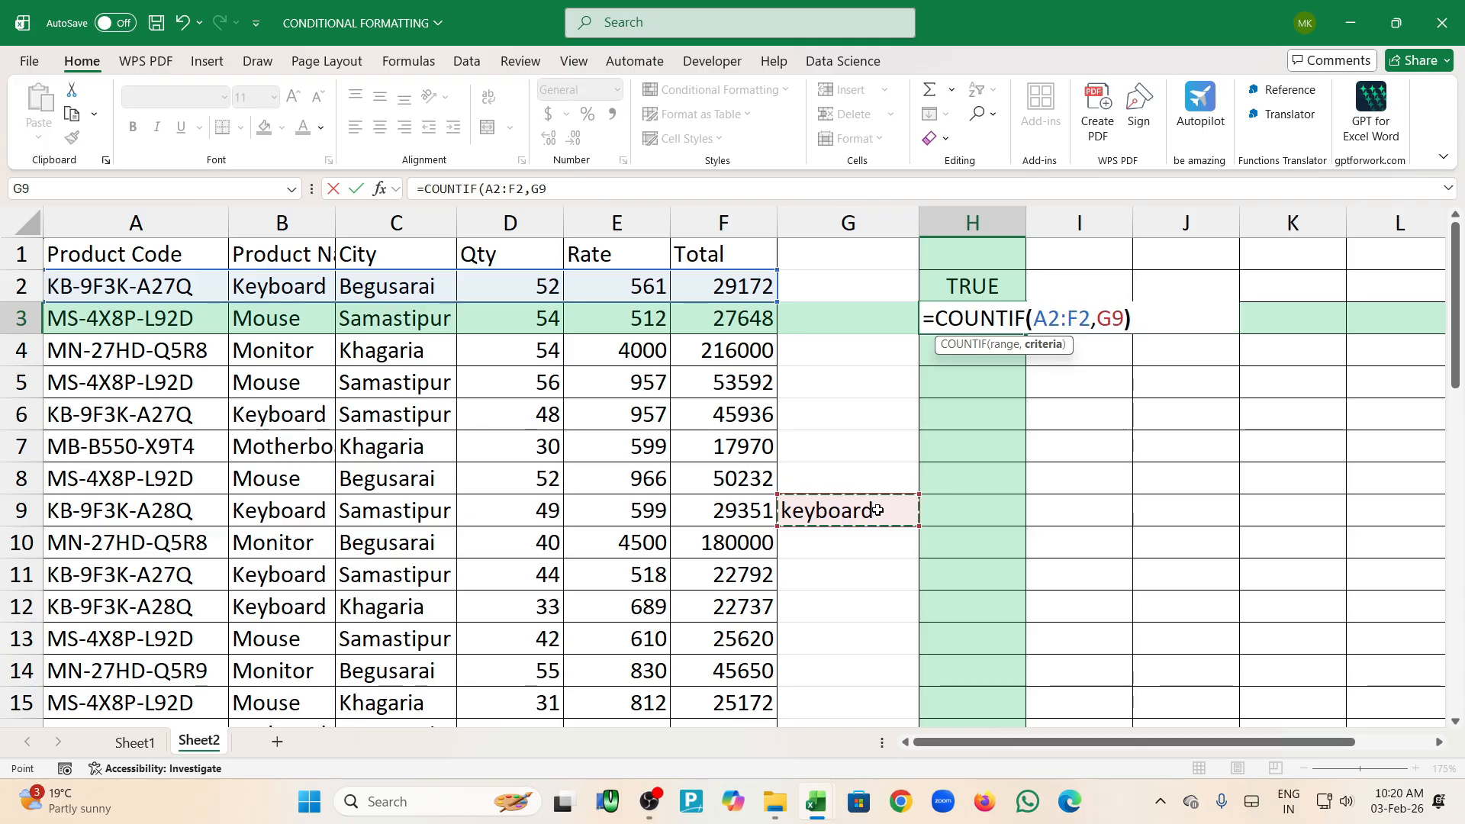
pyautogui.press('Return')
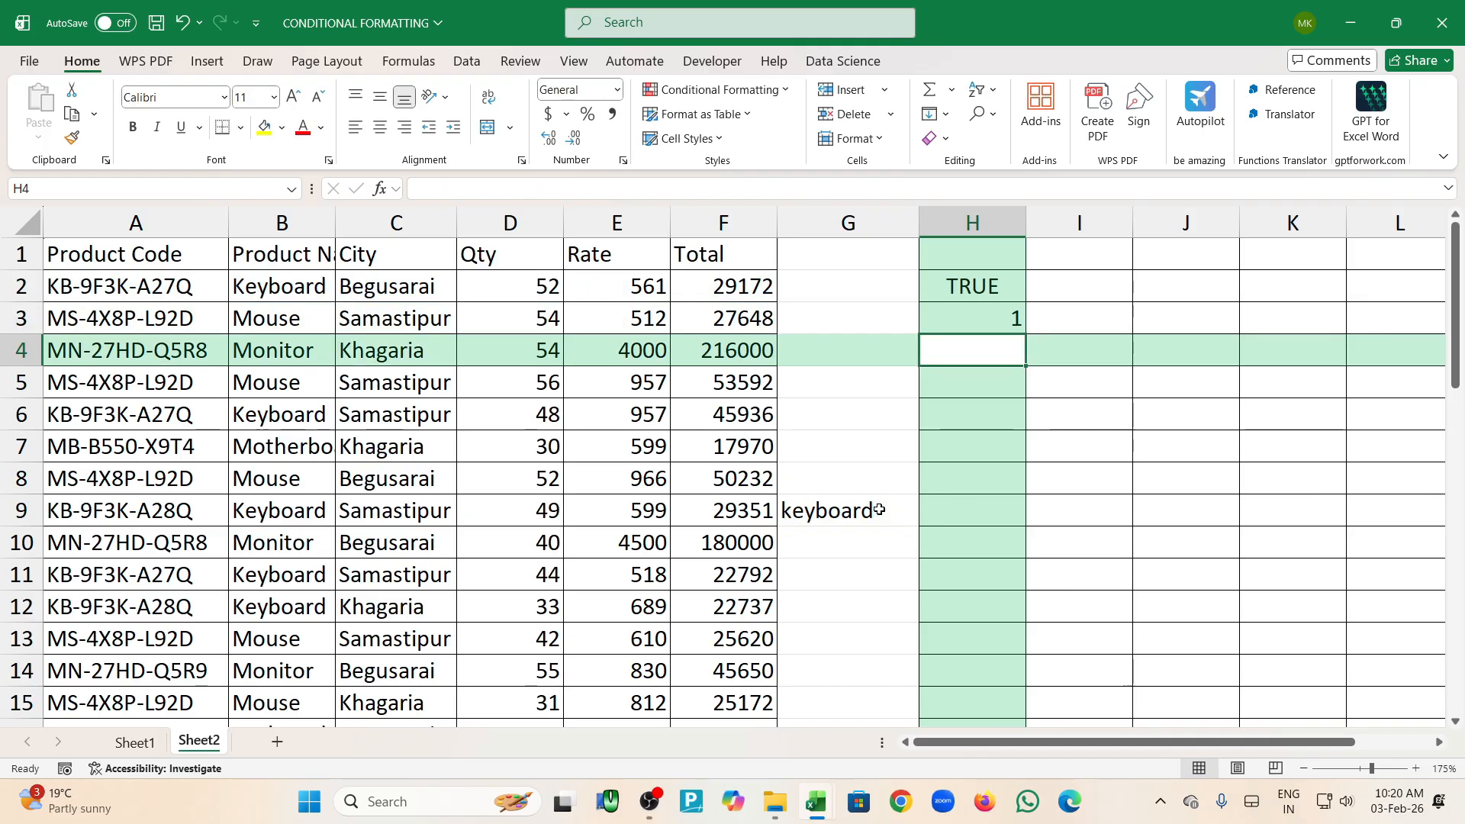
# Append >0 to the COUNTIF formula in H3 so it returns a logical result
pyautogui.doubleClick(956, 319)
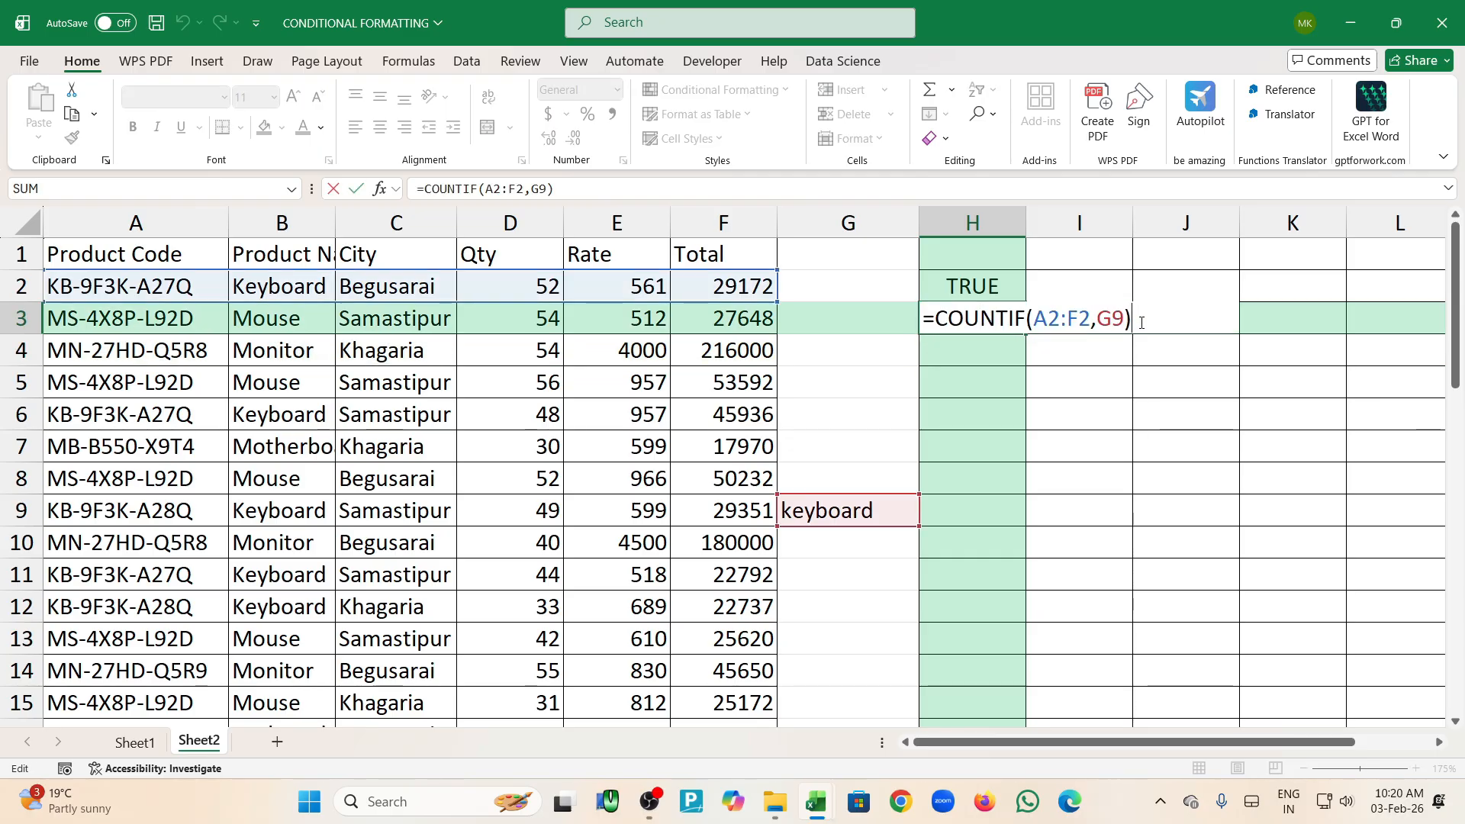
pyautogui.write('0')
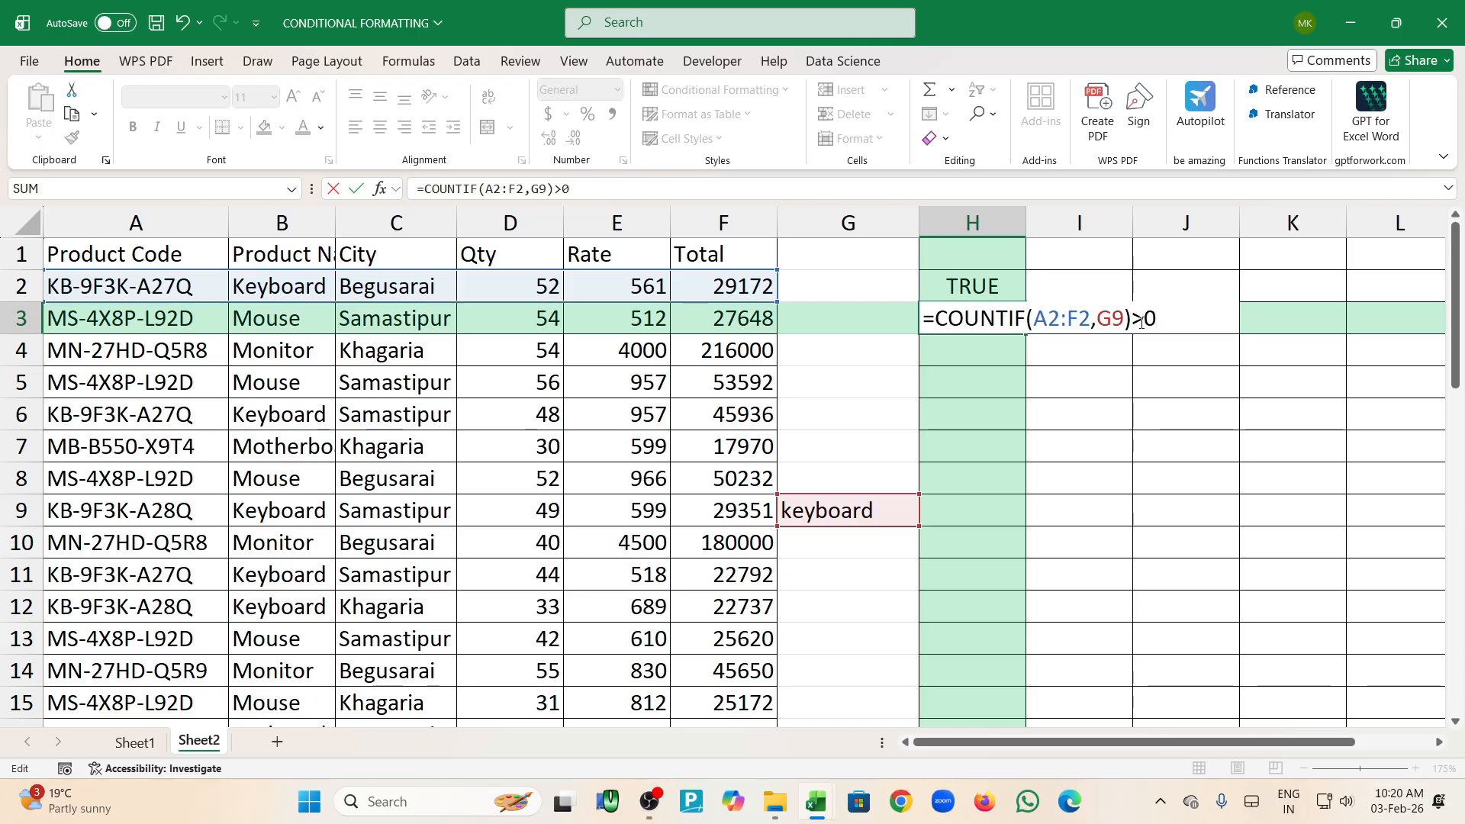
pyautogui.press('Return')
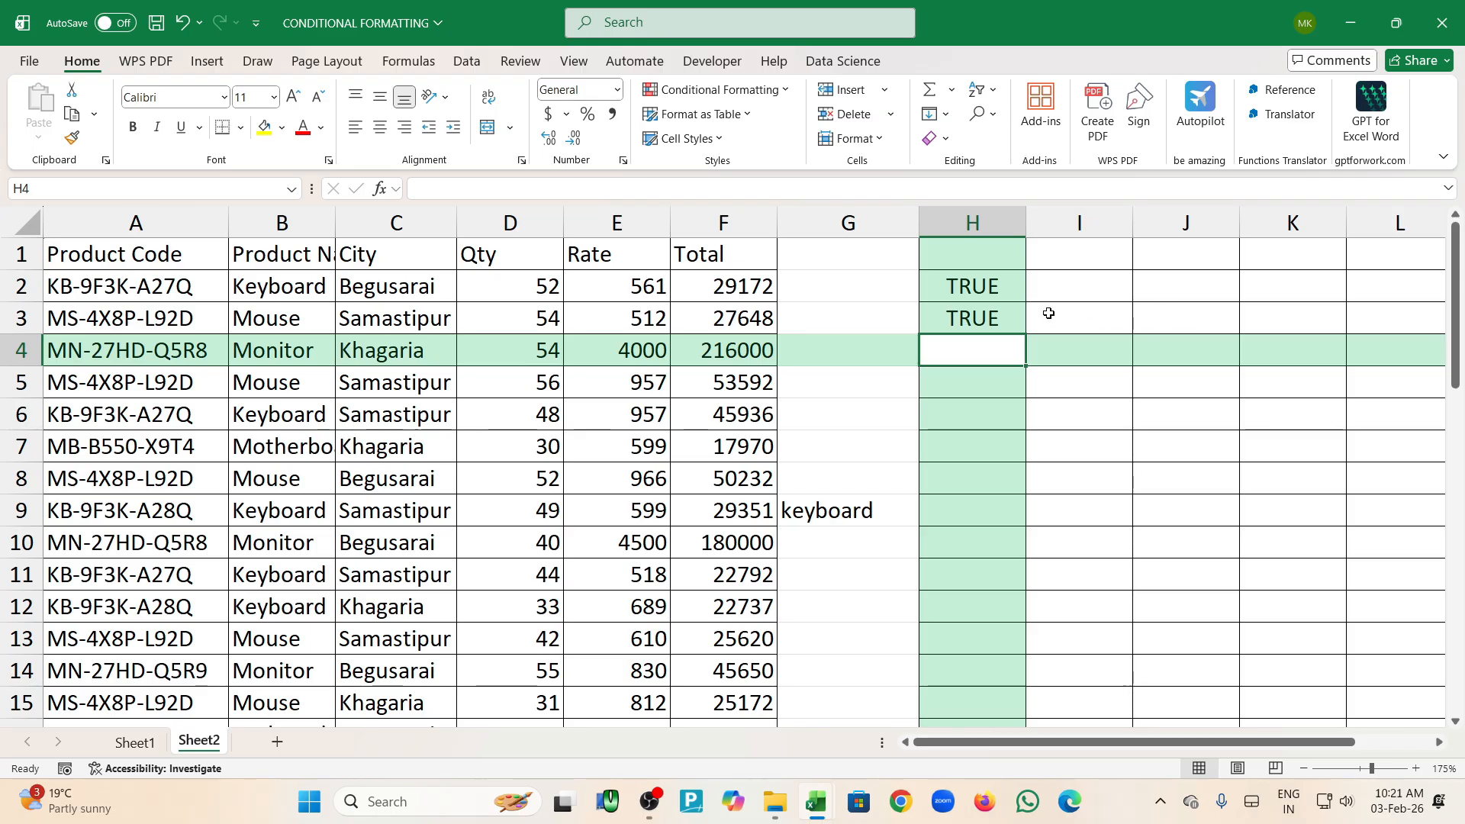
# Review the AND formula in H2 and the COUNTIF formula in H3 without changing them
pyautogui.doubleClick(992, 288)
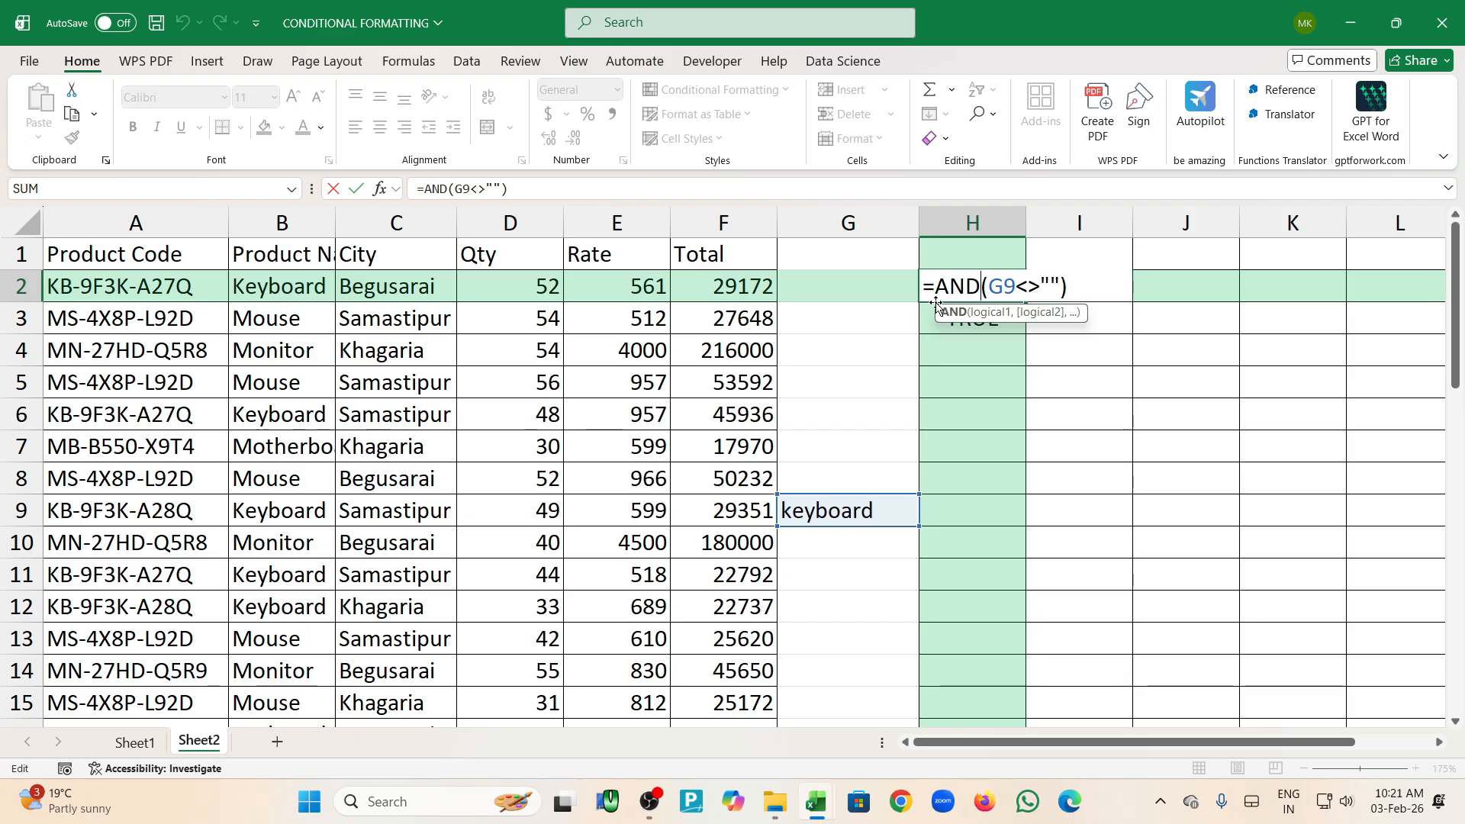
pyautogui.press('Return')
pyautogui.doubleClick(967, 324)
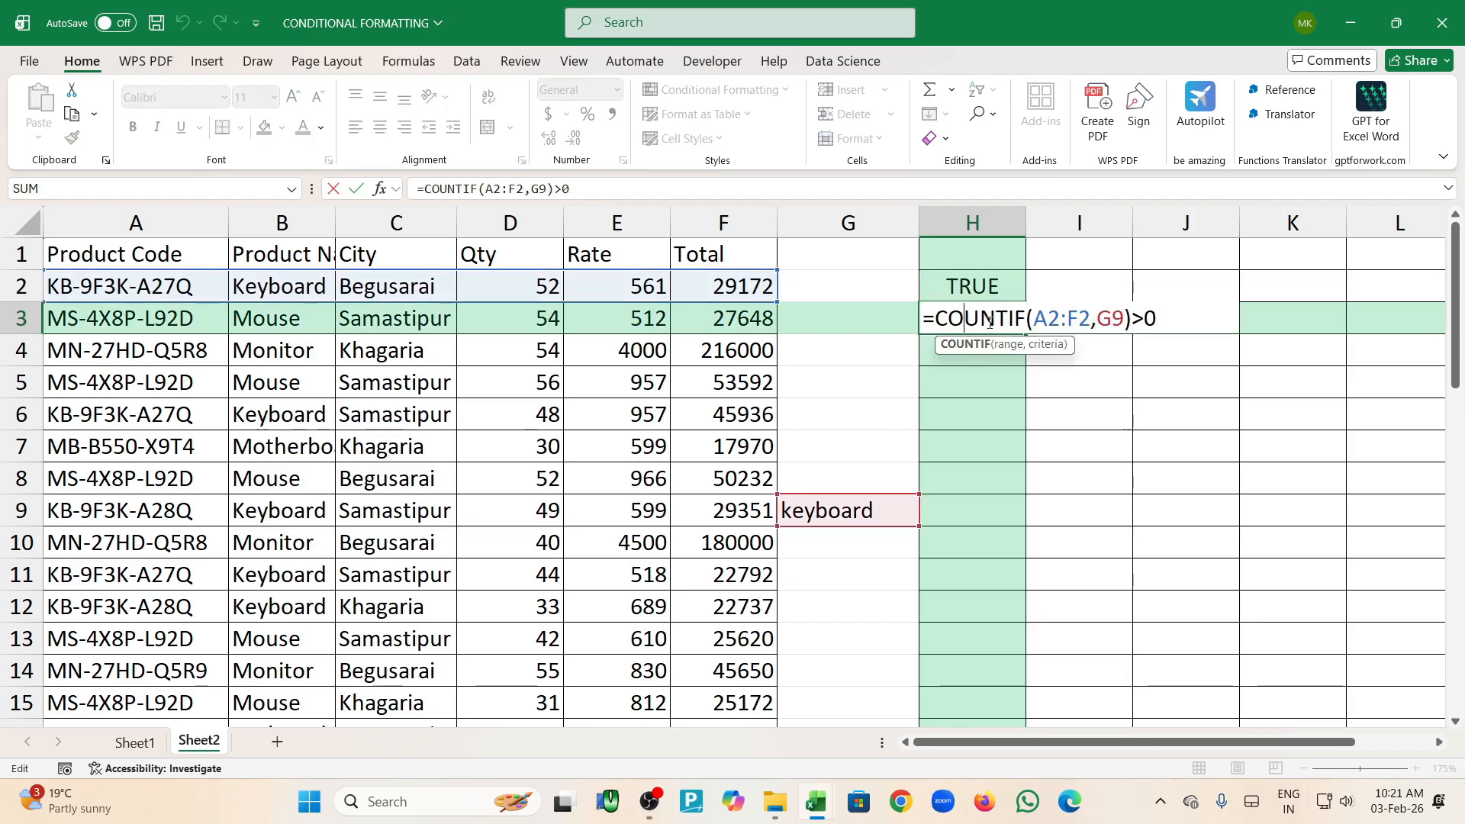
pyautogui.press('Return')
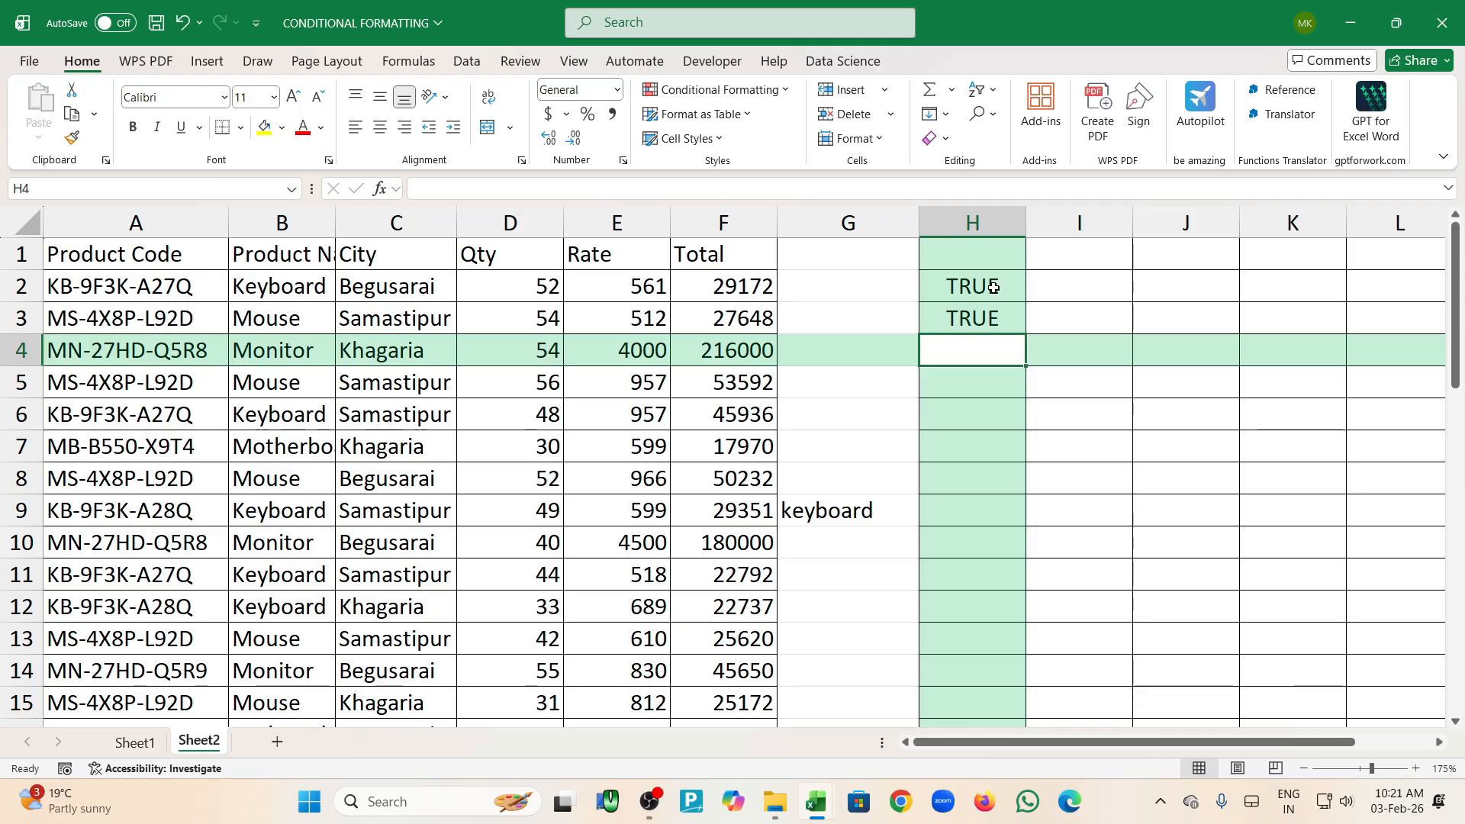
pyautogui.moveTo(978, 287); pyautogui.dragTo(982, 312)
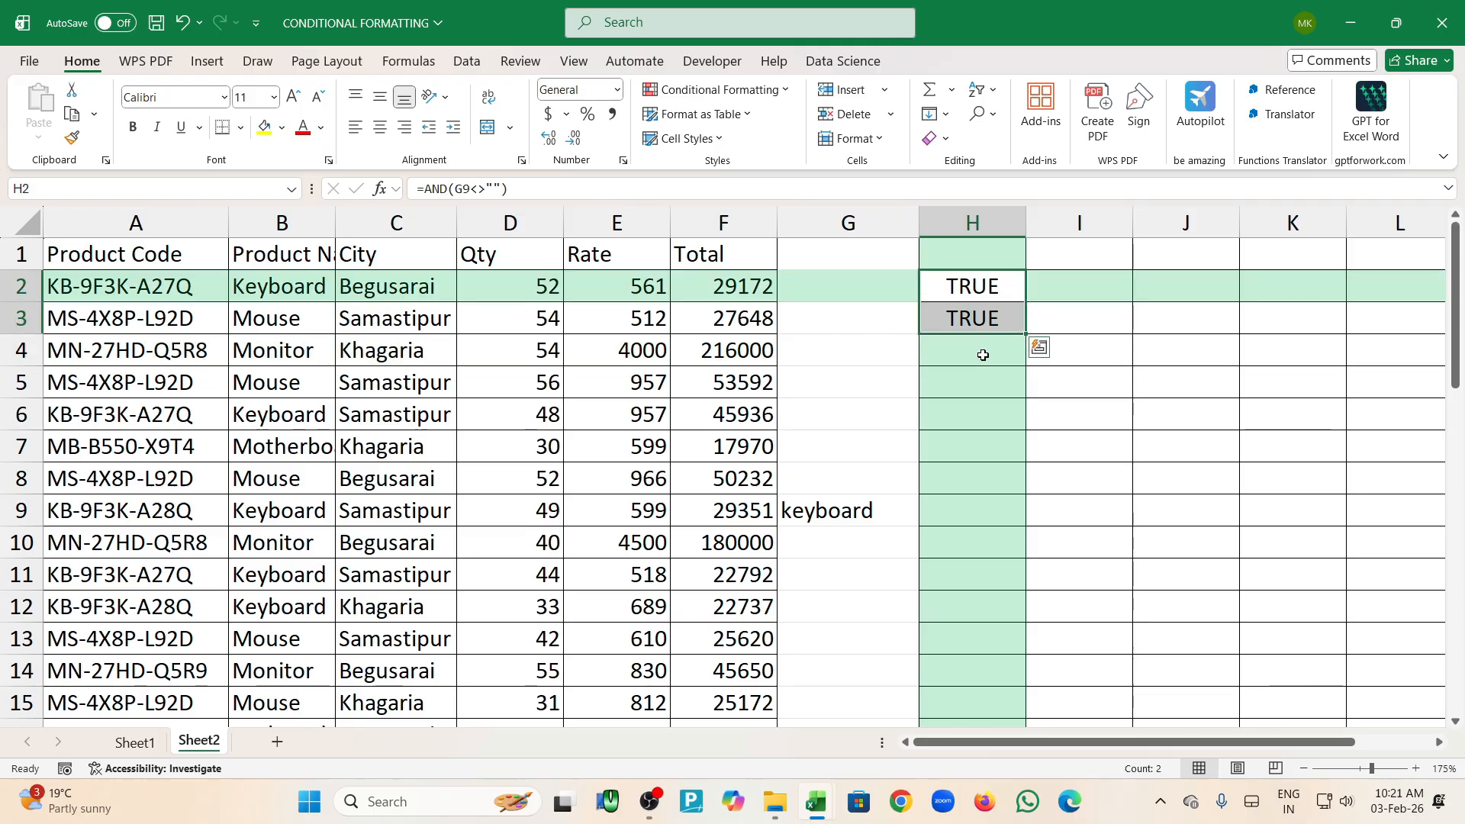
pyautogui.click(982, 360)
pyautogui.write('=')
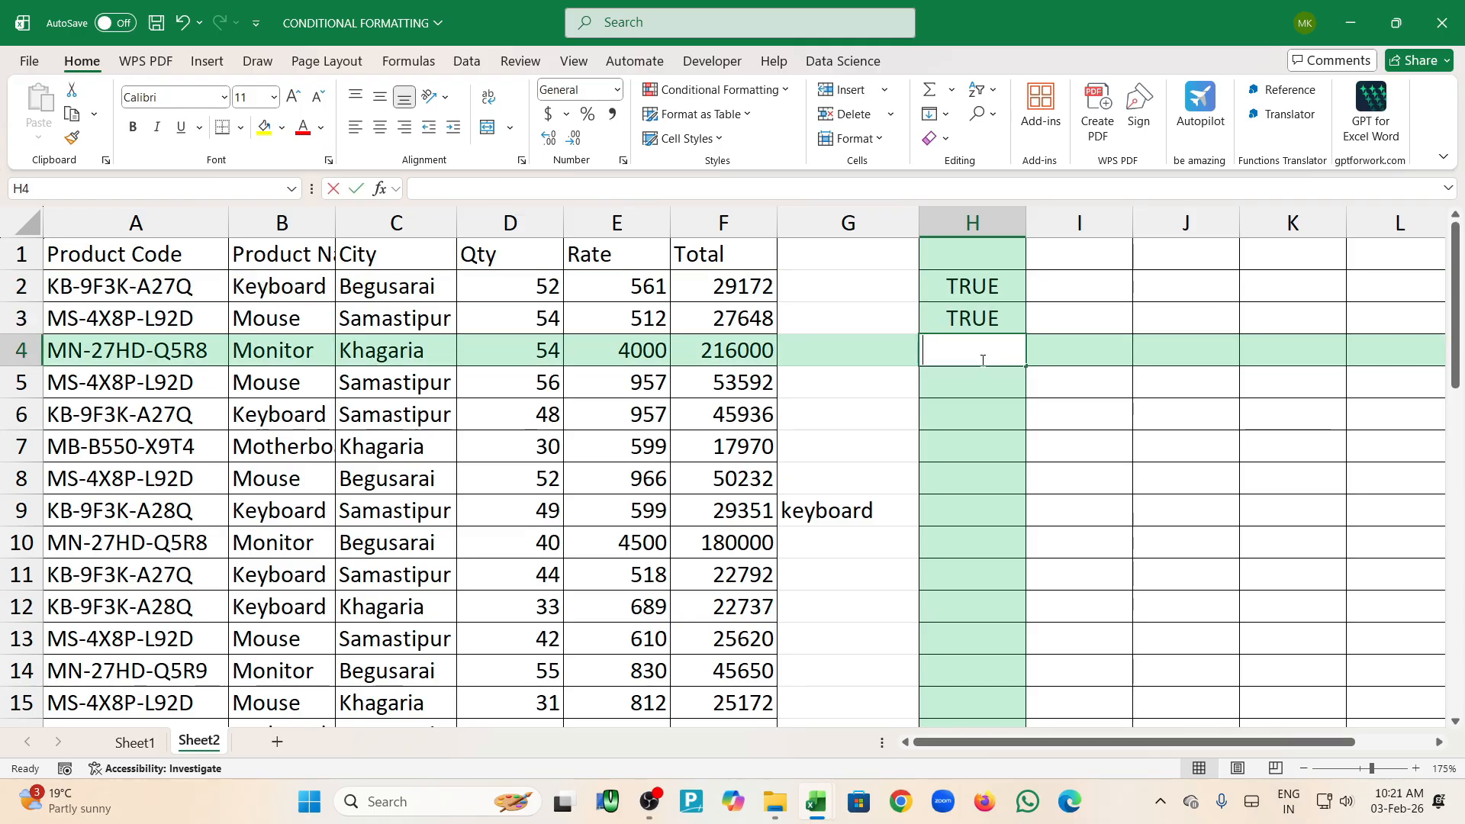
pyautogui.press('Escape')
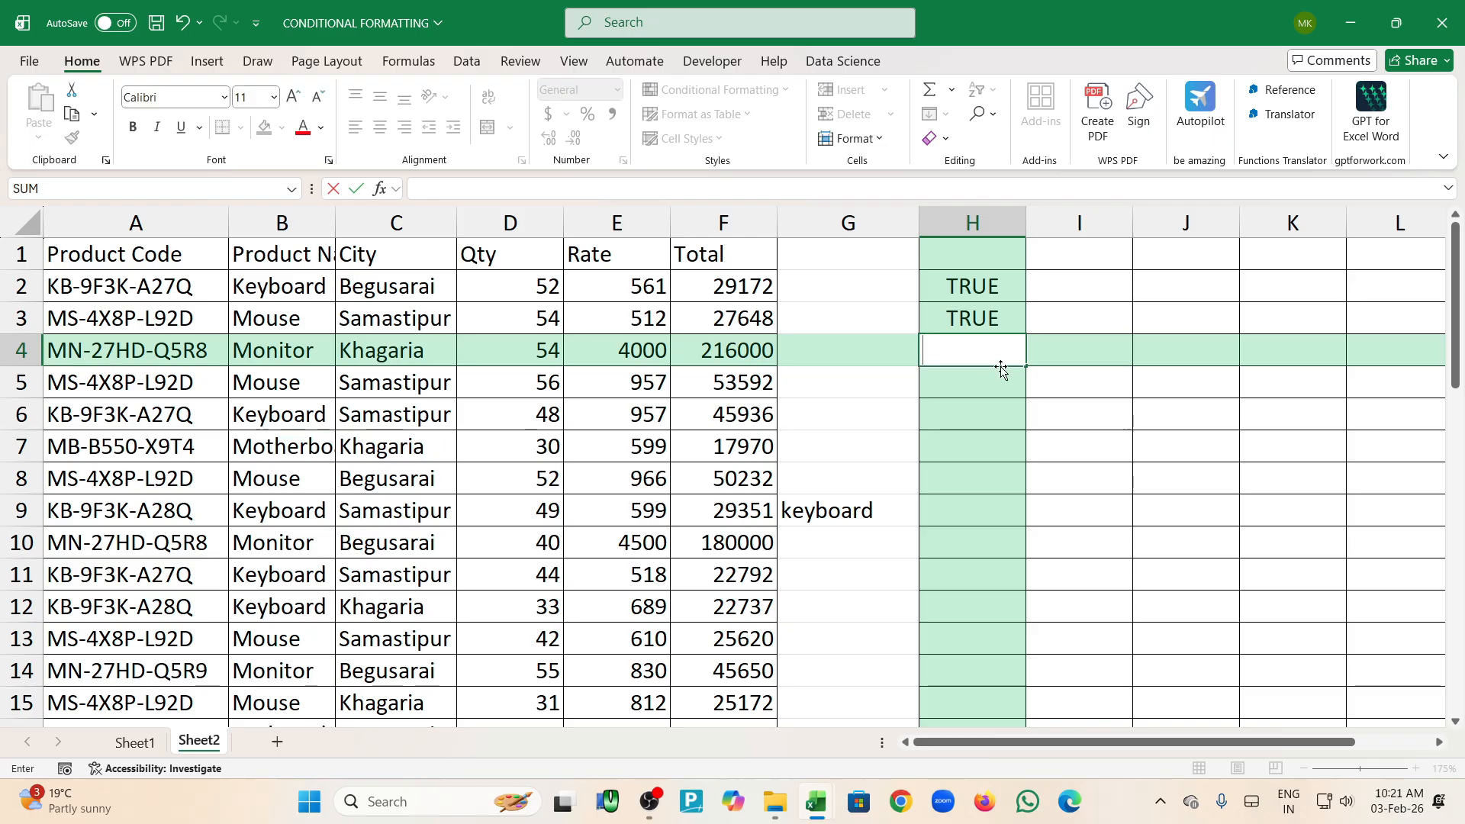
pyautogui.click(1113, 385)
# Clear the test formulas from H2:H3 and begin an AND formula in H2 with the condition G9<>""
pyautogui.moveTo(1023, 292)
pyautogui.mouseDown()
pyautogui.moveTo(999, 289)
pyautogui.moveTo(1005, 314)
pyautogui.mouseUp()
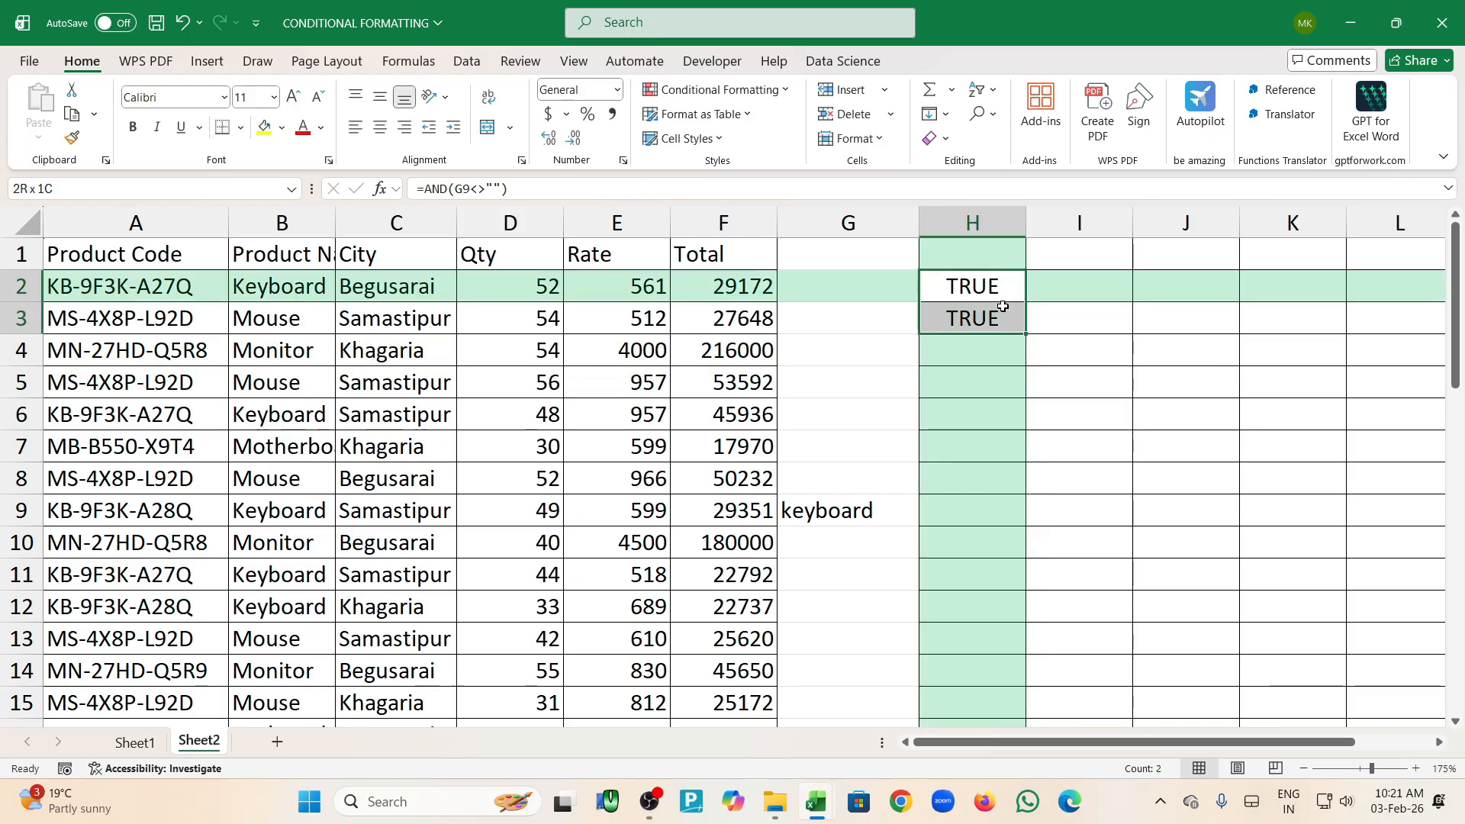
pyautogui.press('Delete')
pyautogui.click(1011, 286)
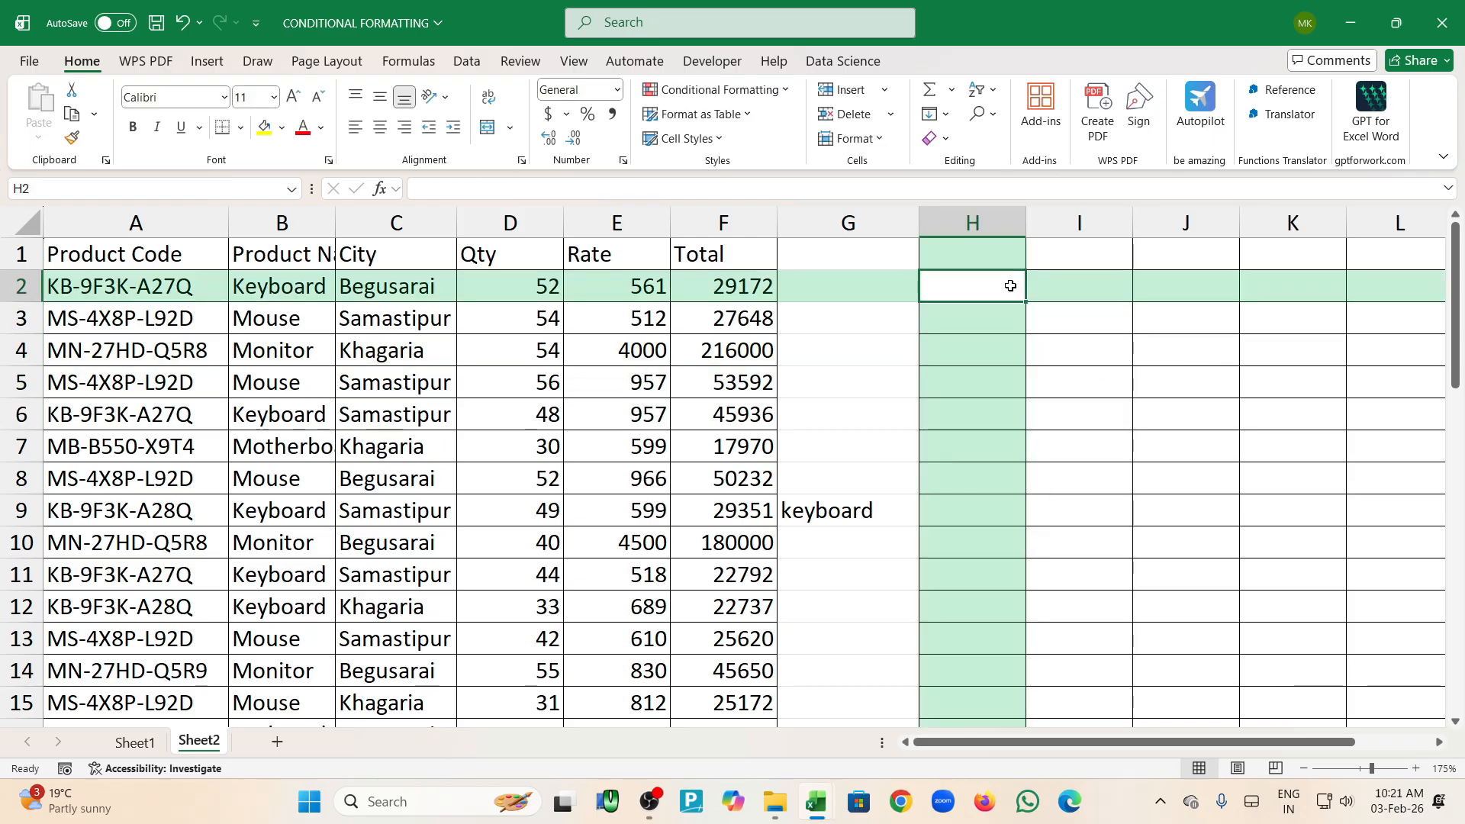
pyautogui.write('=and')
pyautogui.press('Tab')
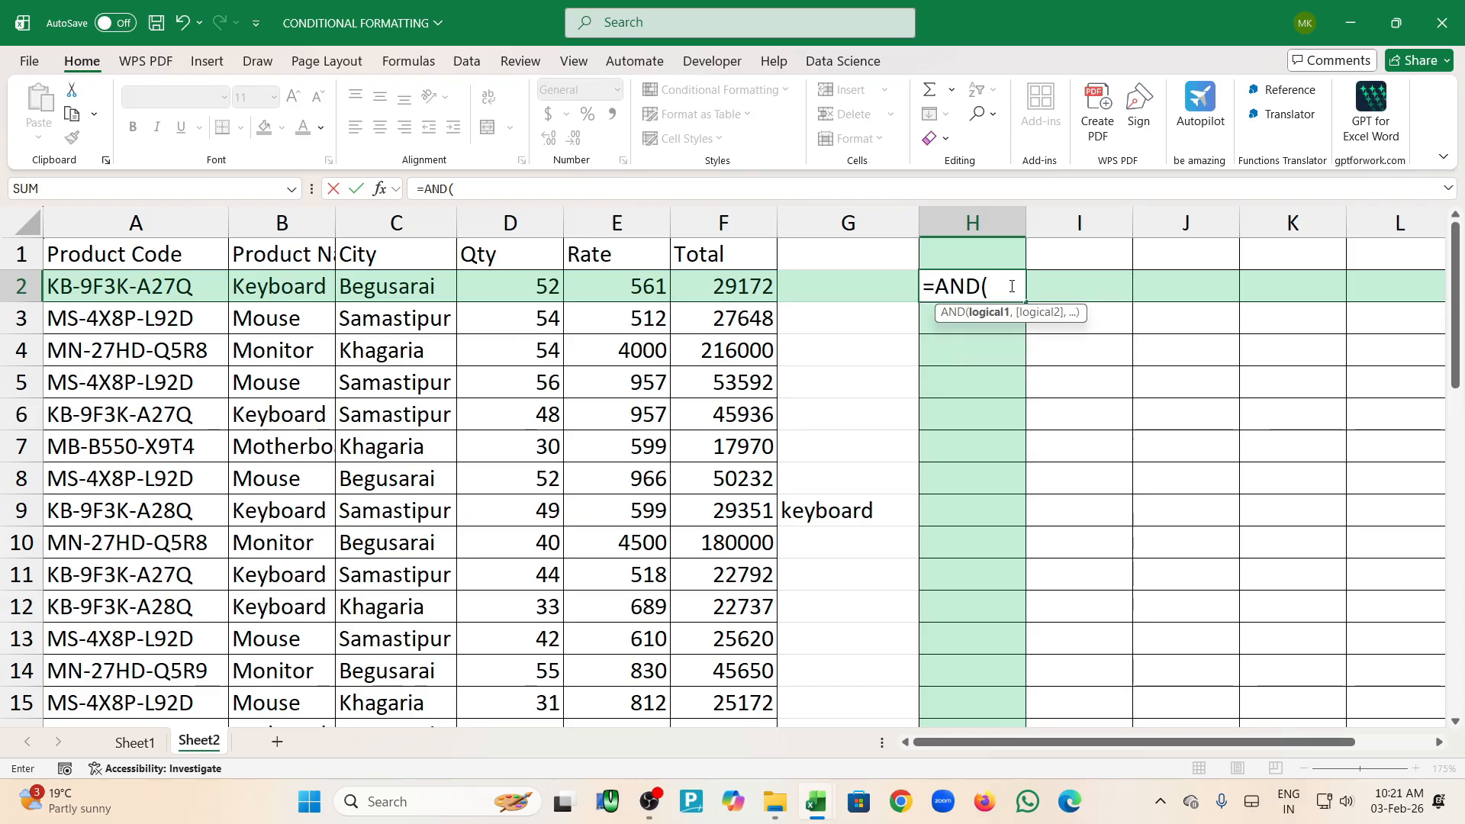
pyautogui.click(821, 514)
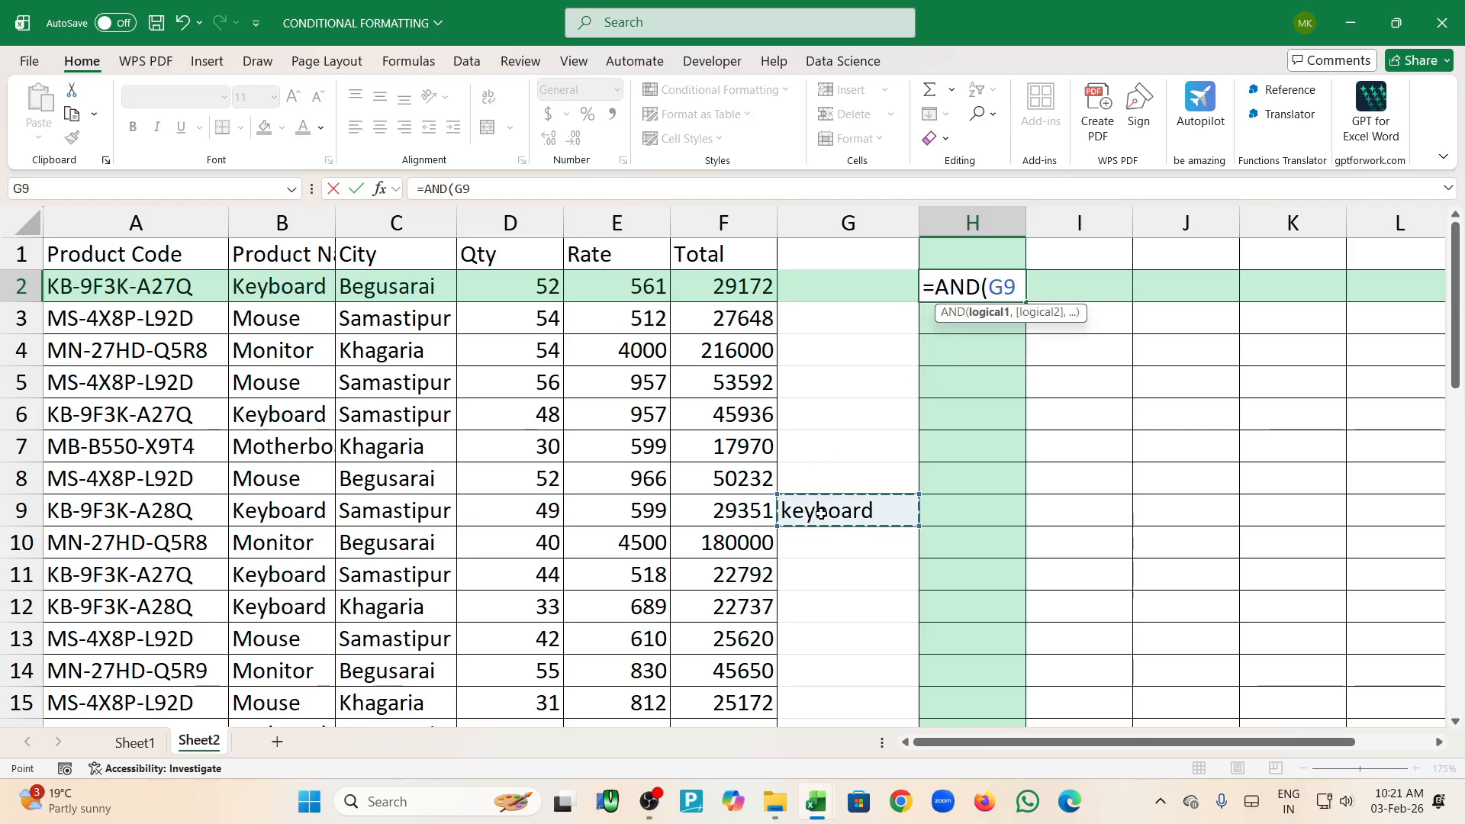
pyautogui.write('"')
pyautogui.press('BackSpace')
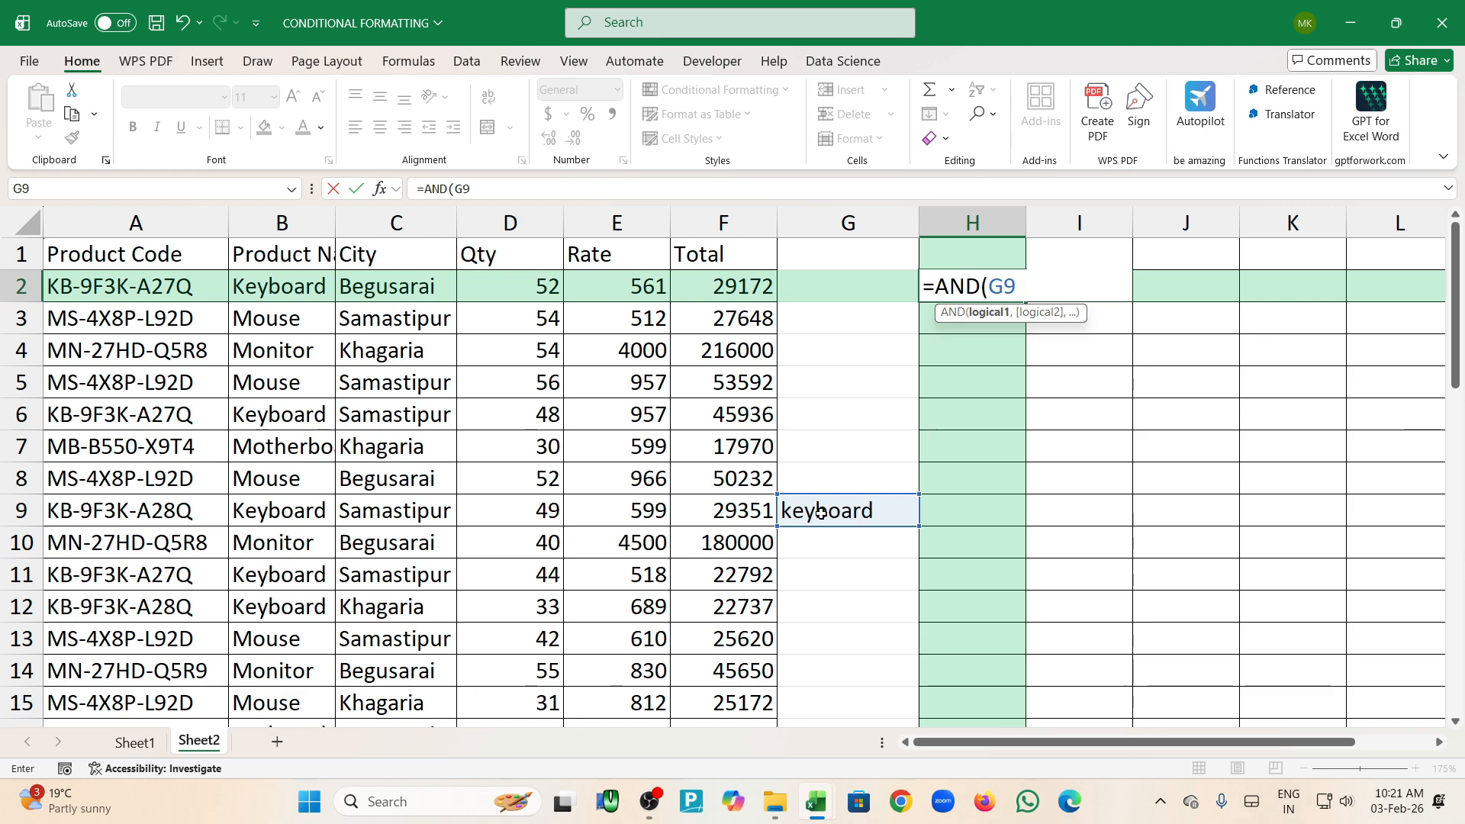
pyautogui.write('<>"",')
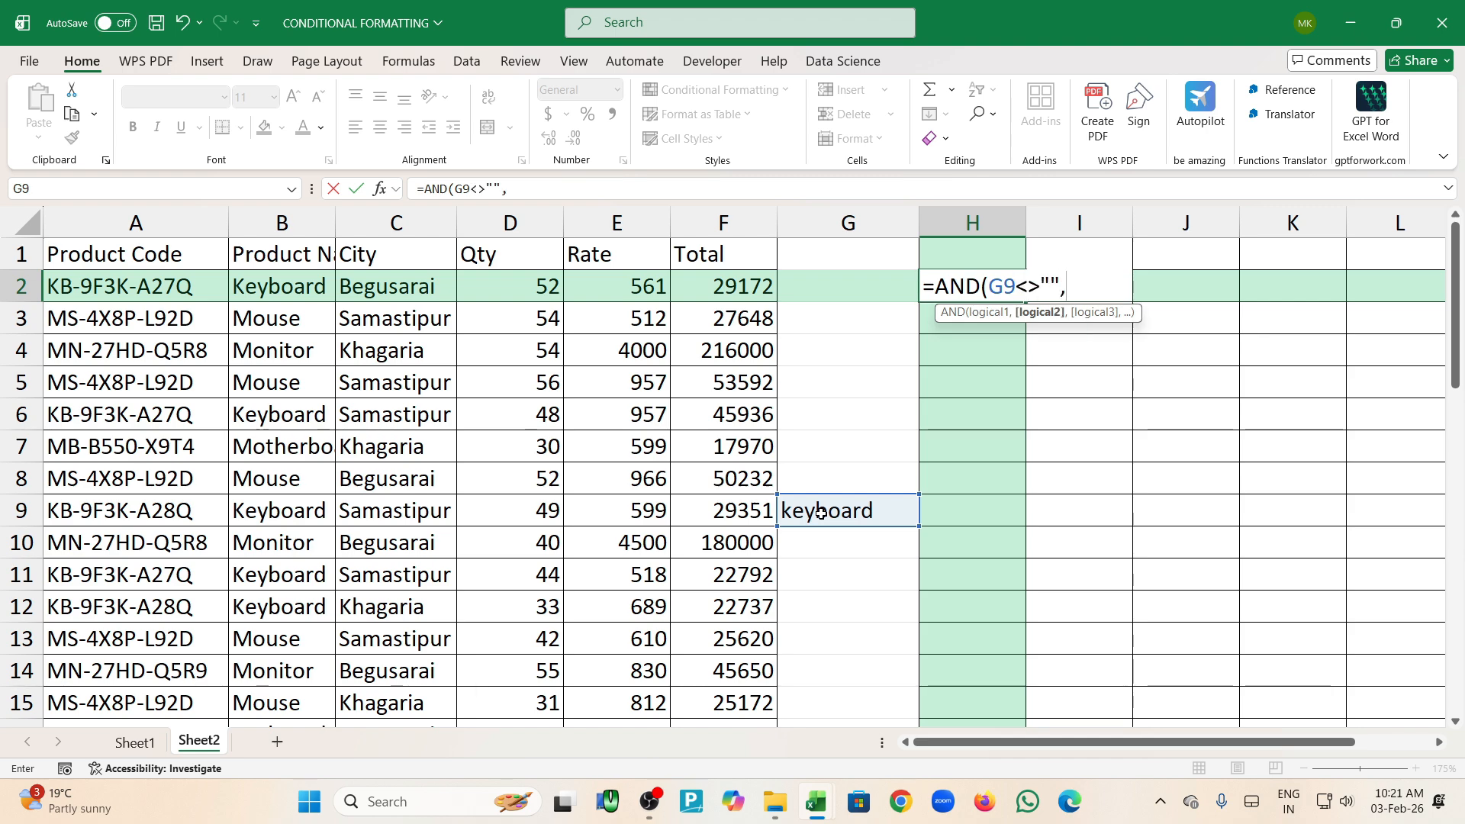
# Add COUNTIF as the AND formula's second condition, with the column-locked range $A2:$F2
pyautogui.write('coun')
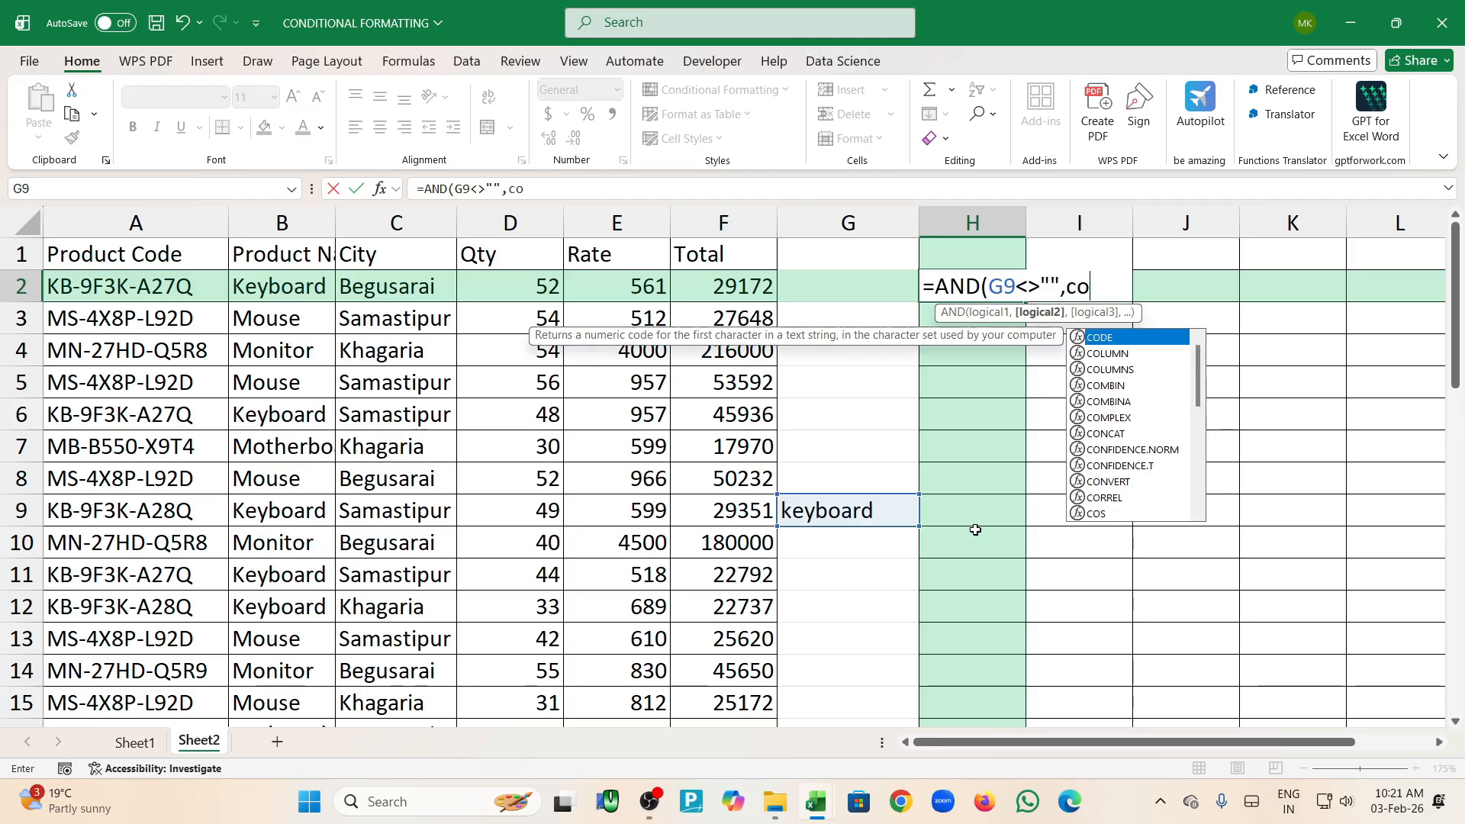
pyautogui.press('Down')
pyautogui.press('Down')
pyautogui.press('Down')
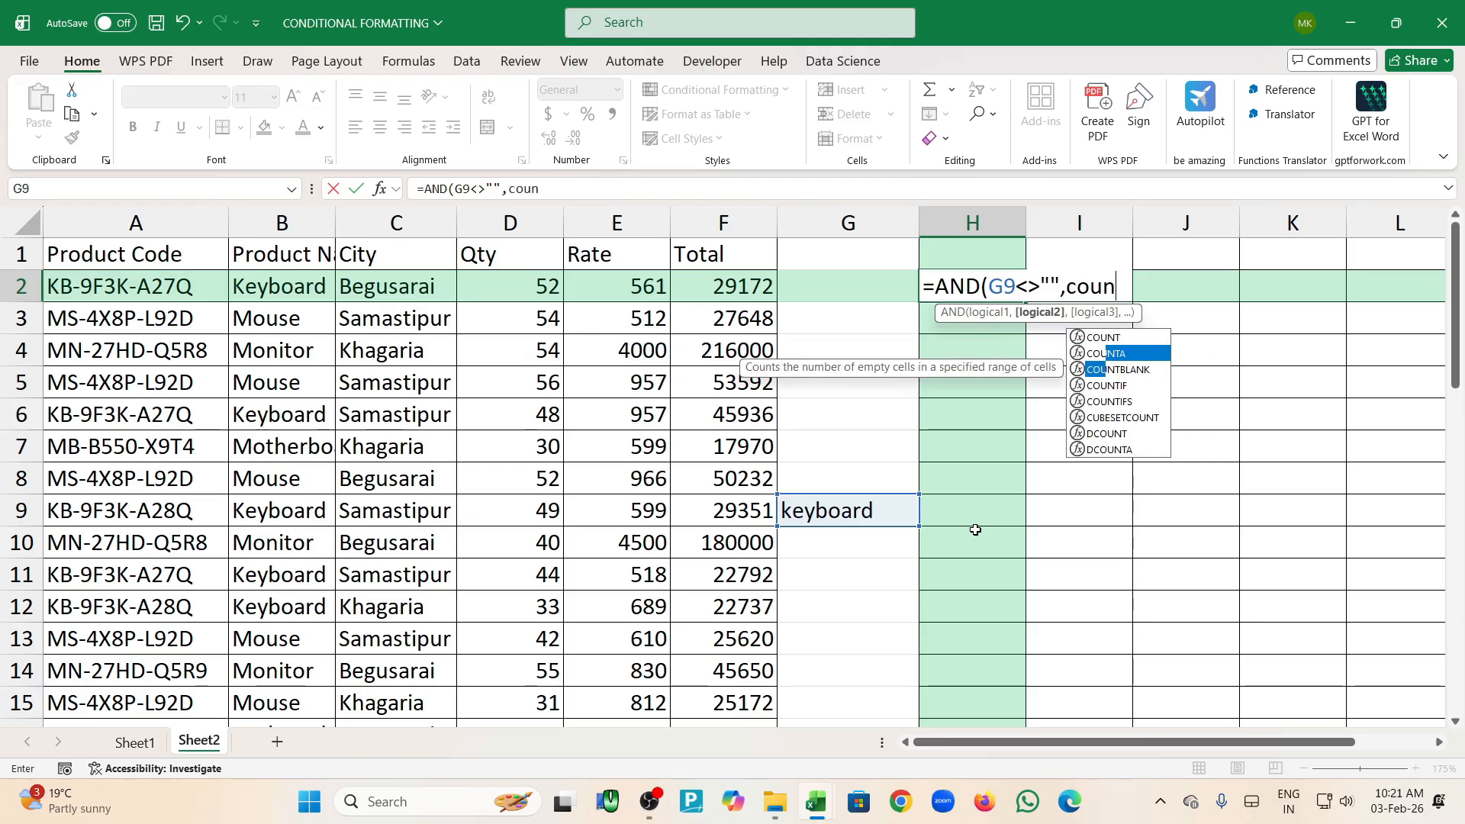
pyautogui.press('Tab')
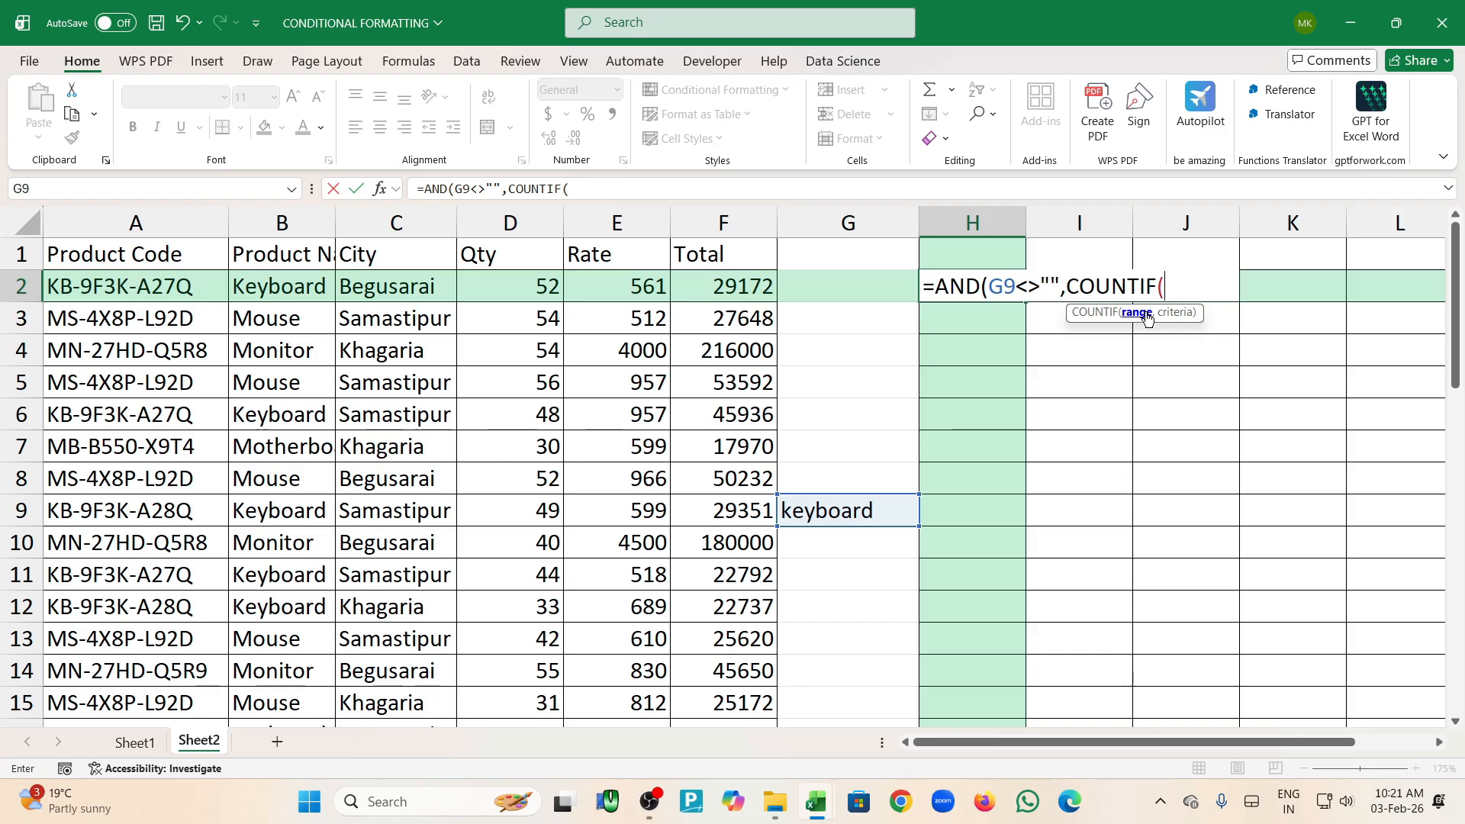
pyautogui.click(220, 290)
pyautogui.moveTo(221, 290); pyautogui.dragTo(706, 289)
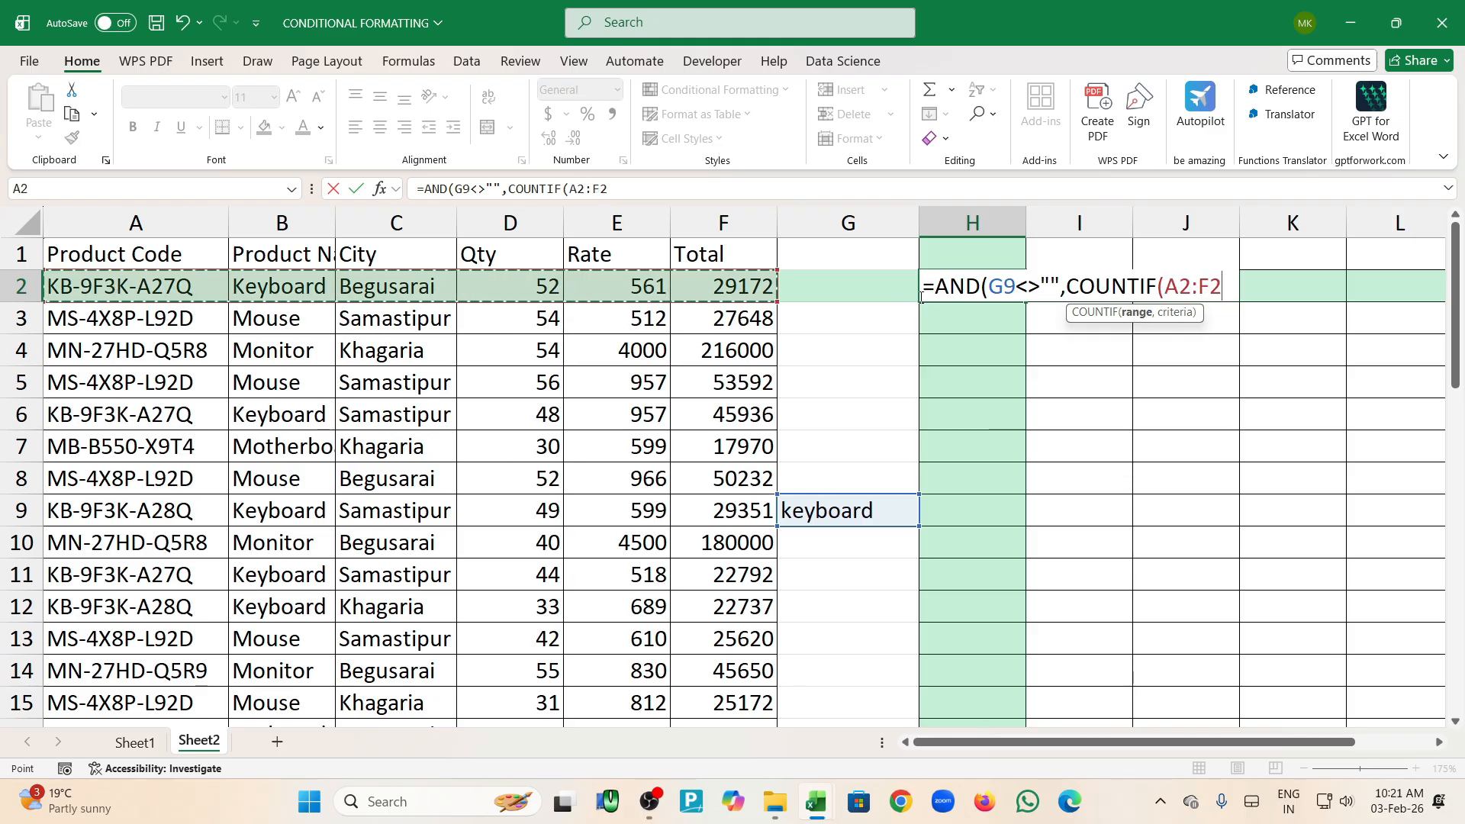
pyautogui.press('F4')
pyautogui.press('F4')
pyautogui.press('F4')
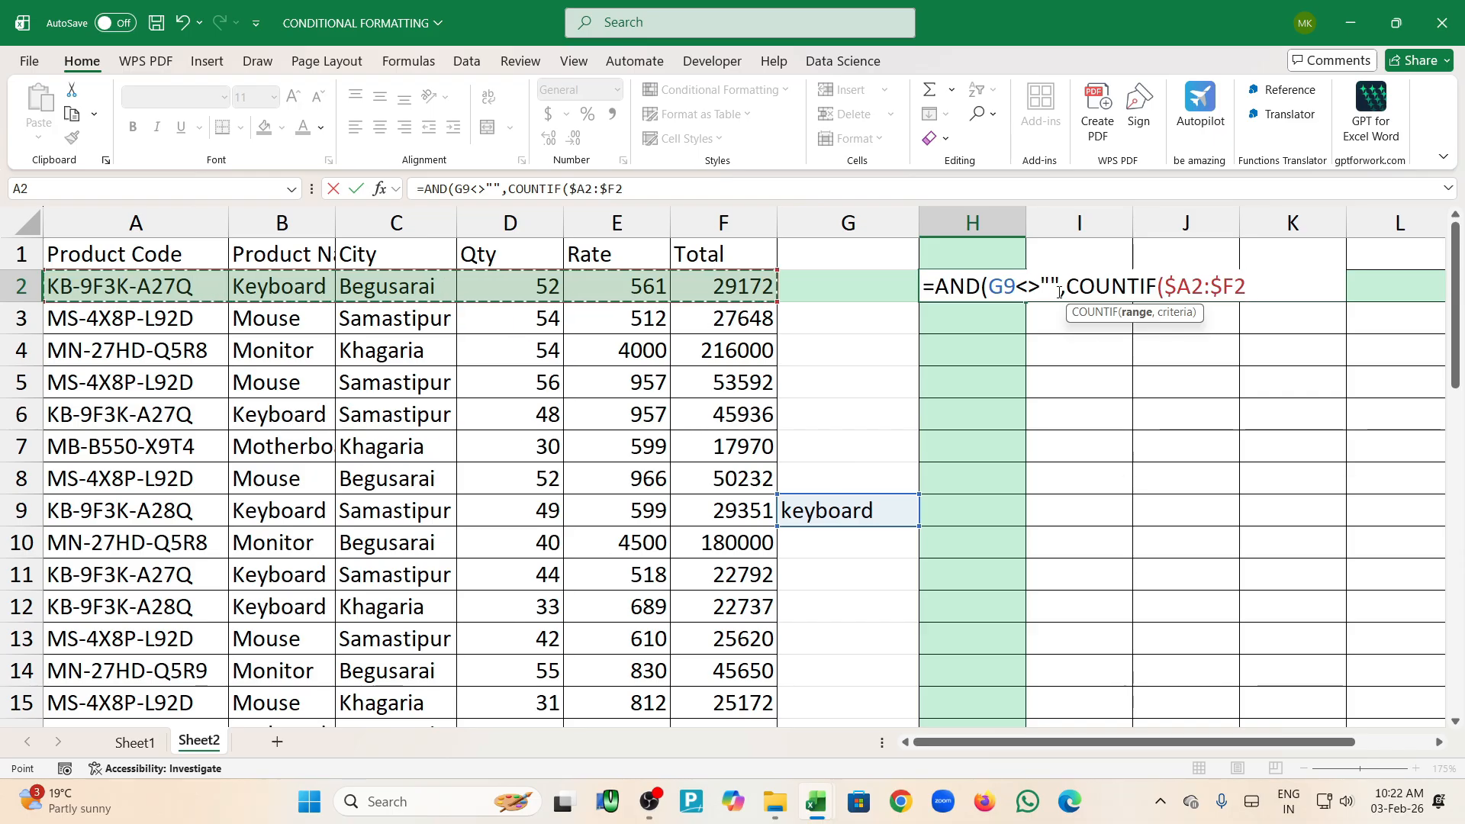
# Make the first condition's keyword reference absolute as $G$9, and complete the COUNTIF with $G$9 as its criteria
pyautogui.click(1009, 286)
pyautogui.press('F4')
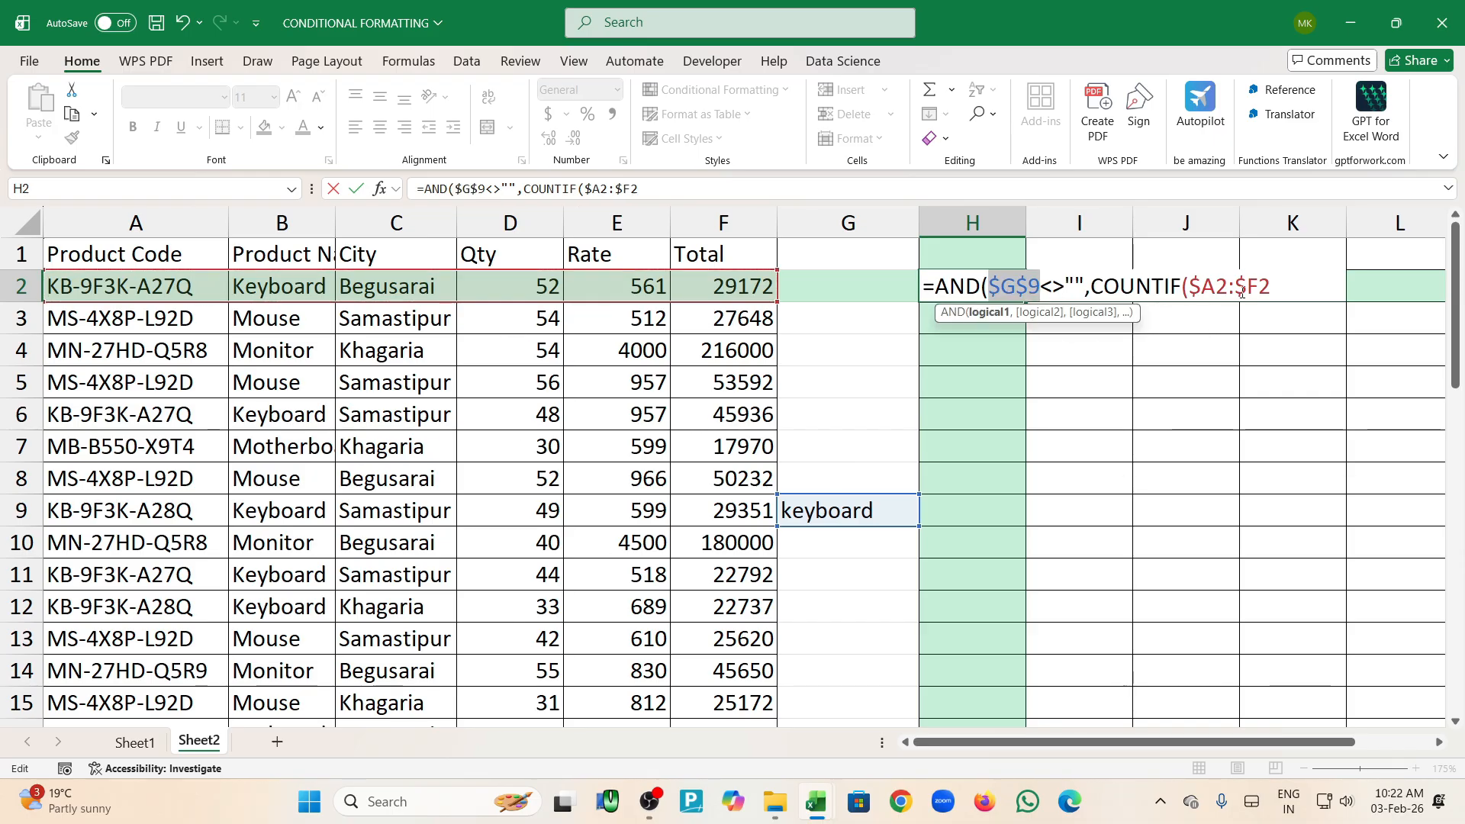
pyautogui.click(1294, 288)
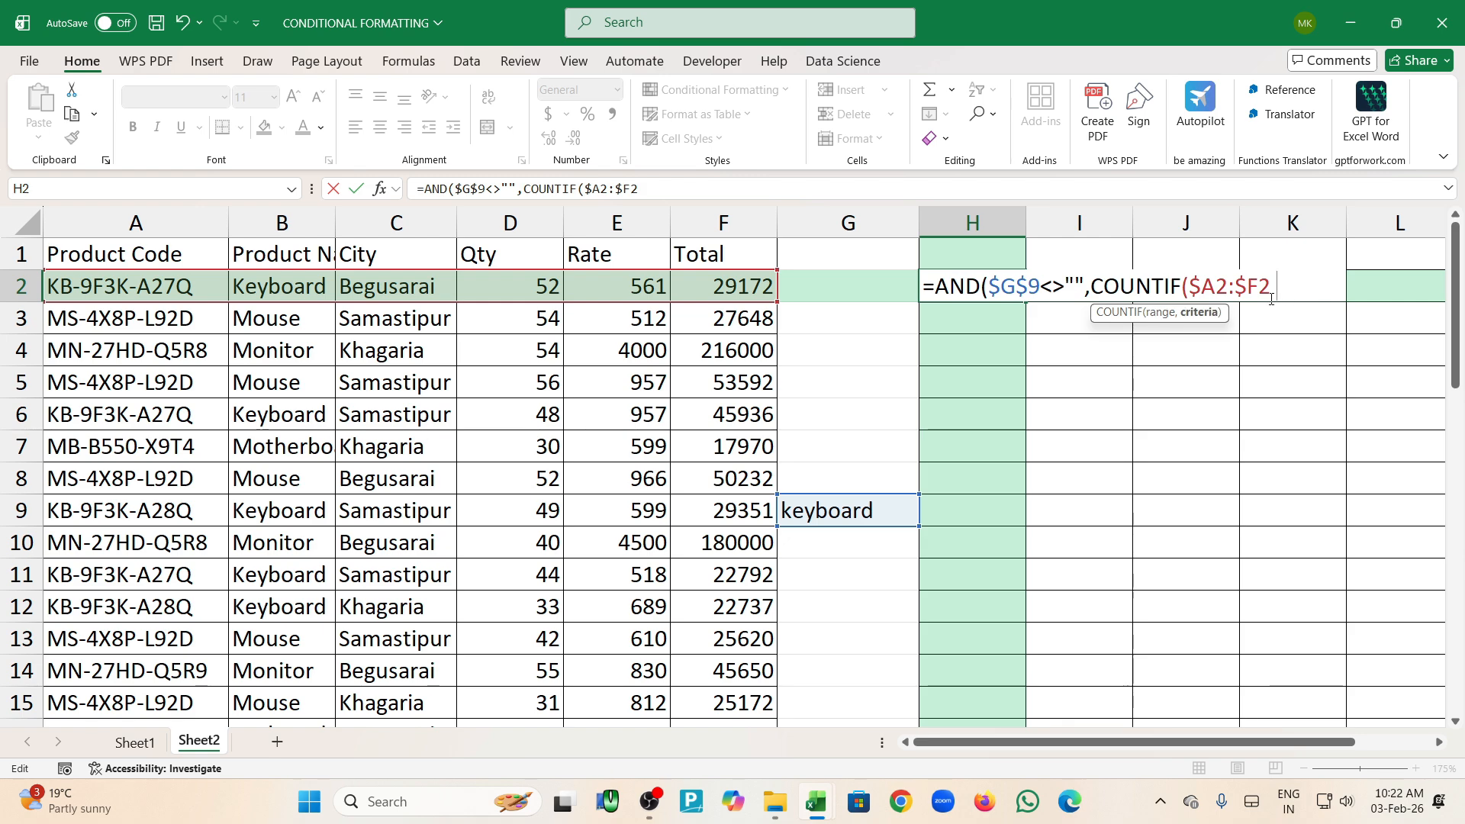
pyautogui.write(',')
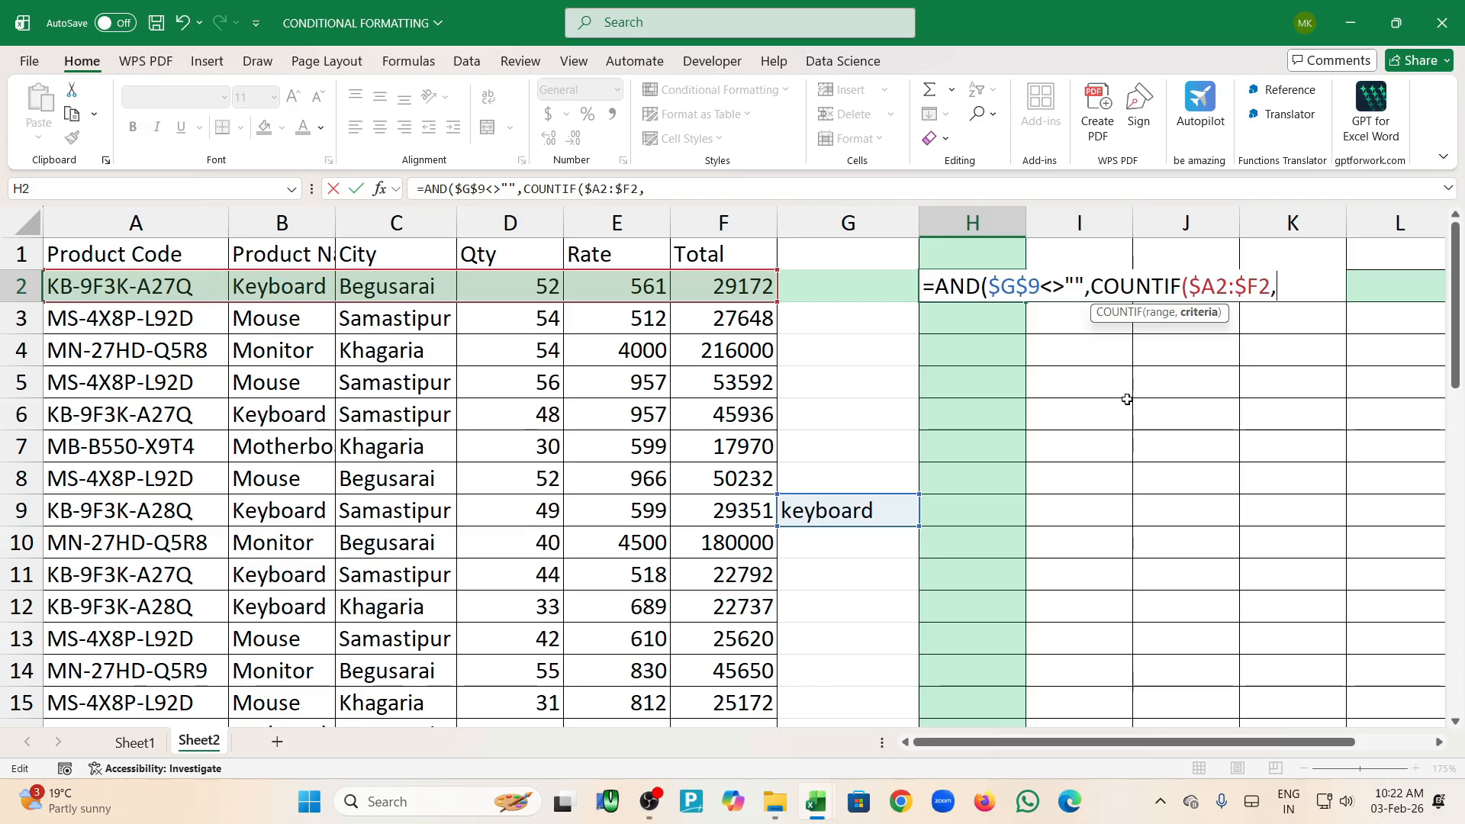
pyautogui.click(887, 506)
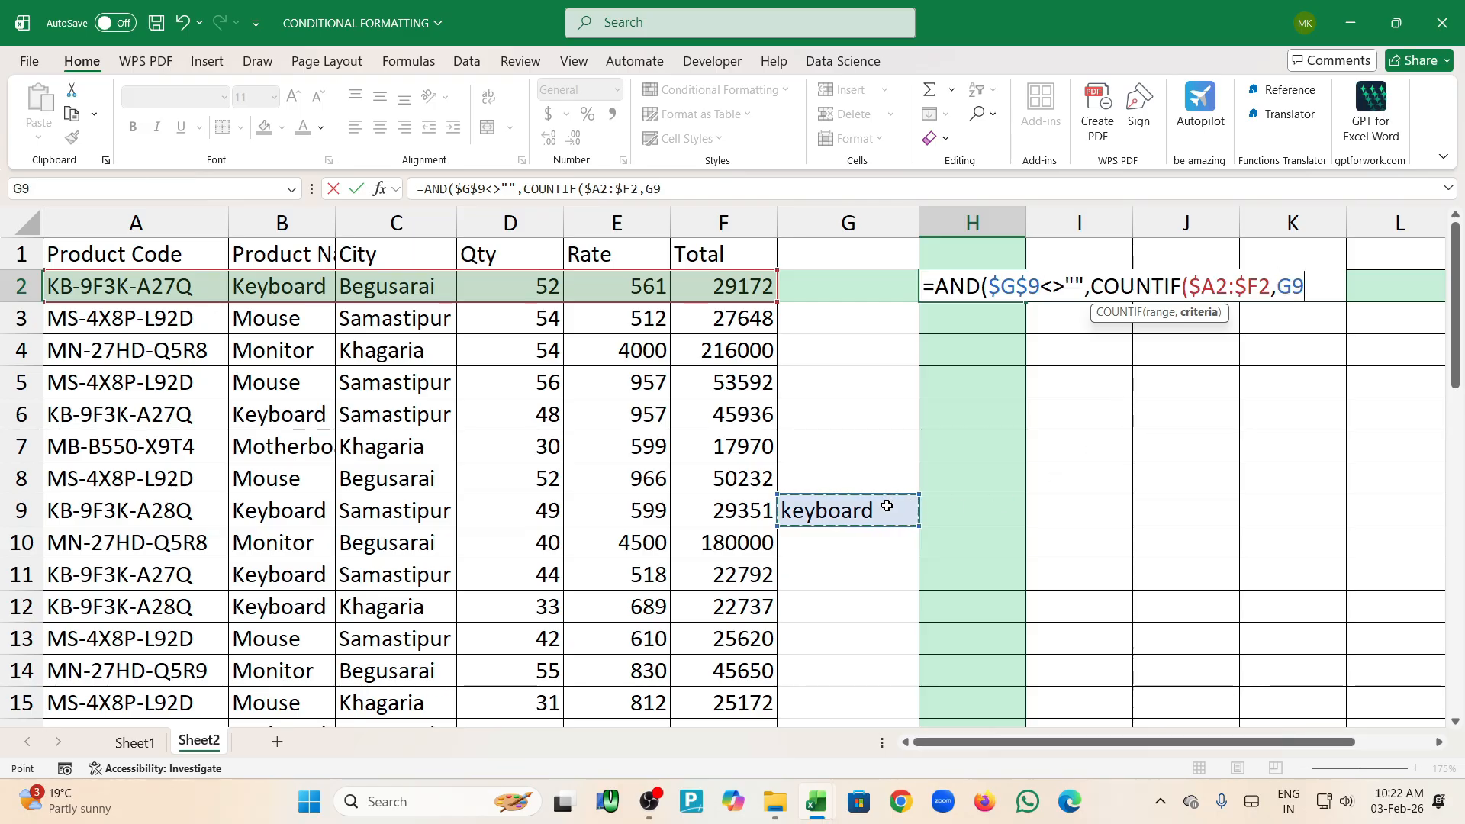
pyautogui.press('F4')
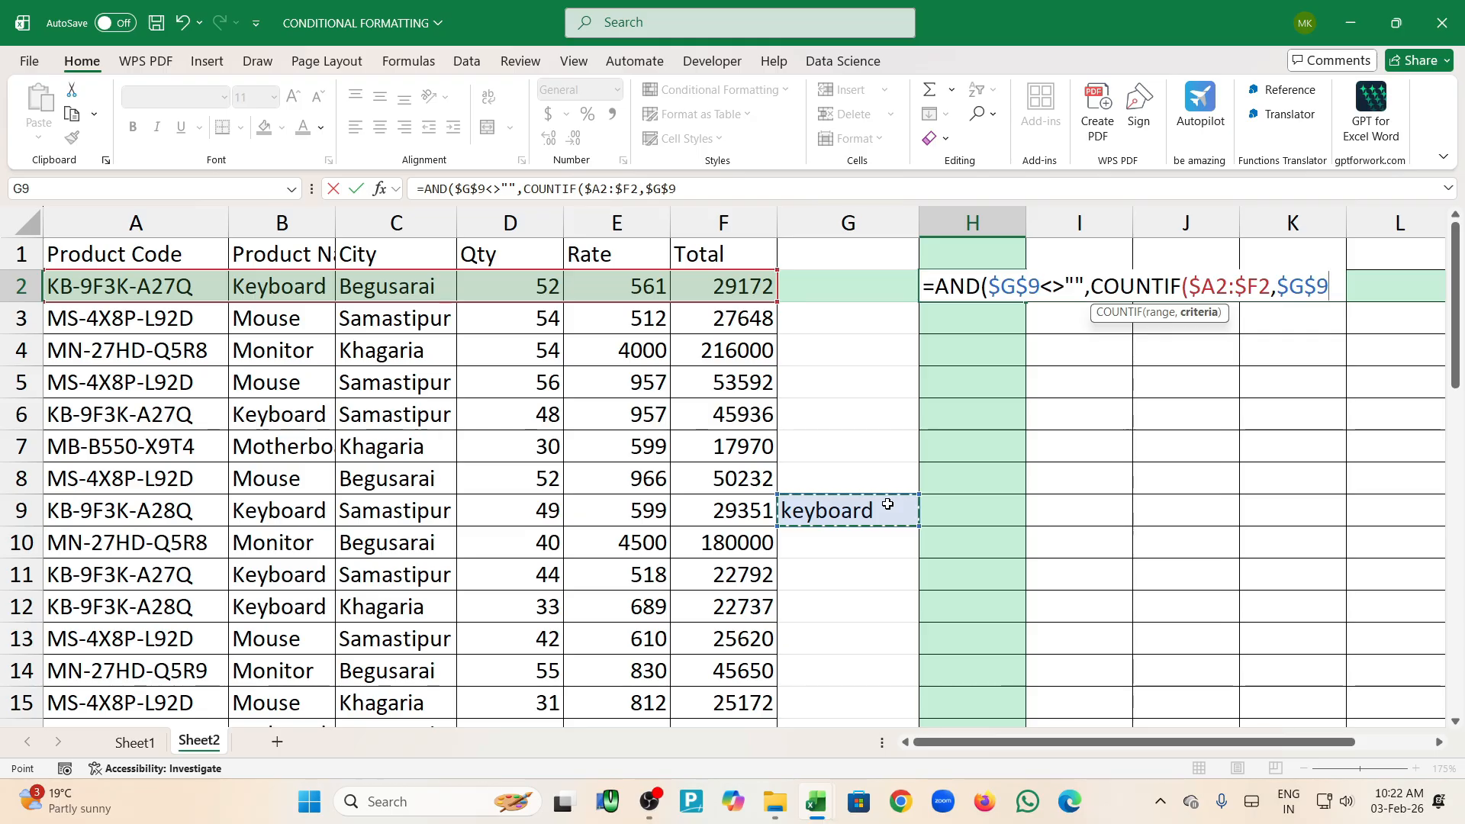
pyautogui.write(')')
pyautogui.press('Return')
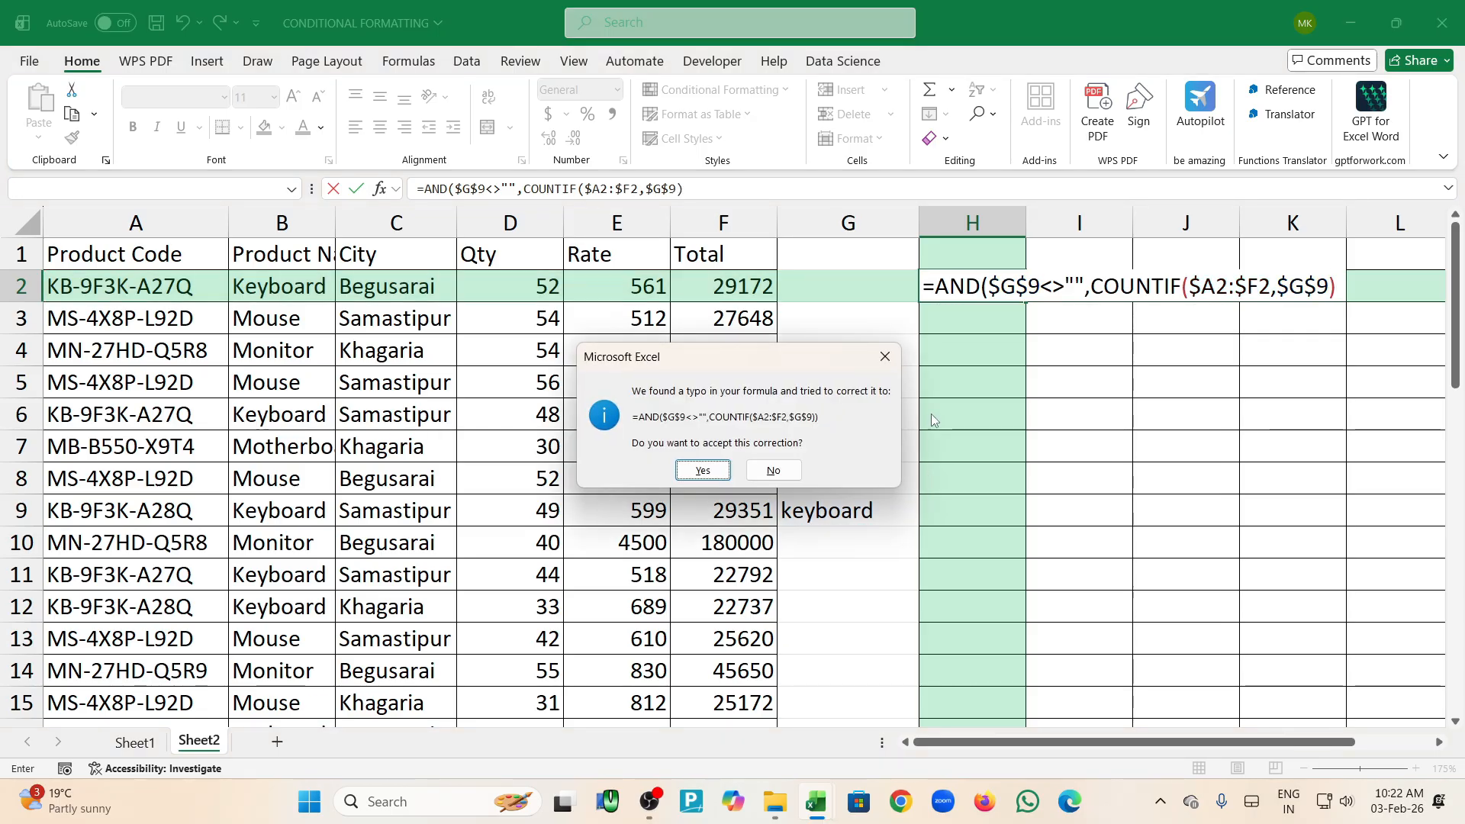
pyautogui.click(885, 357)
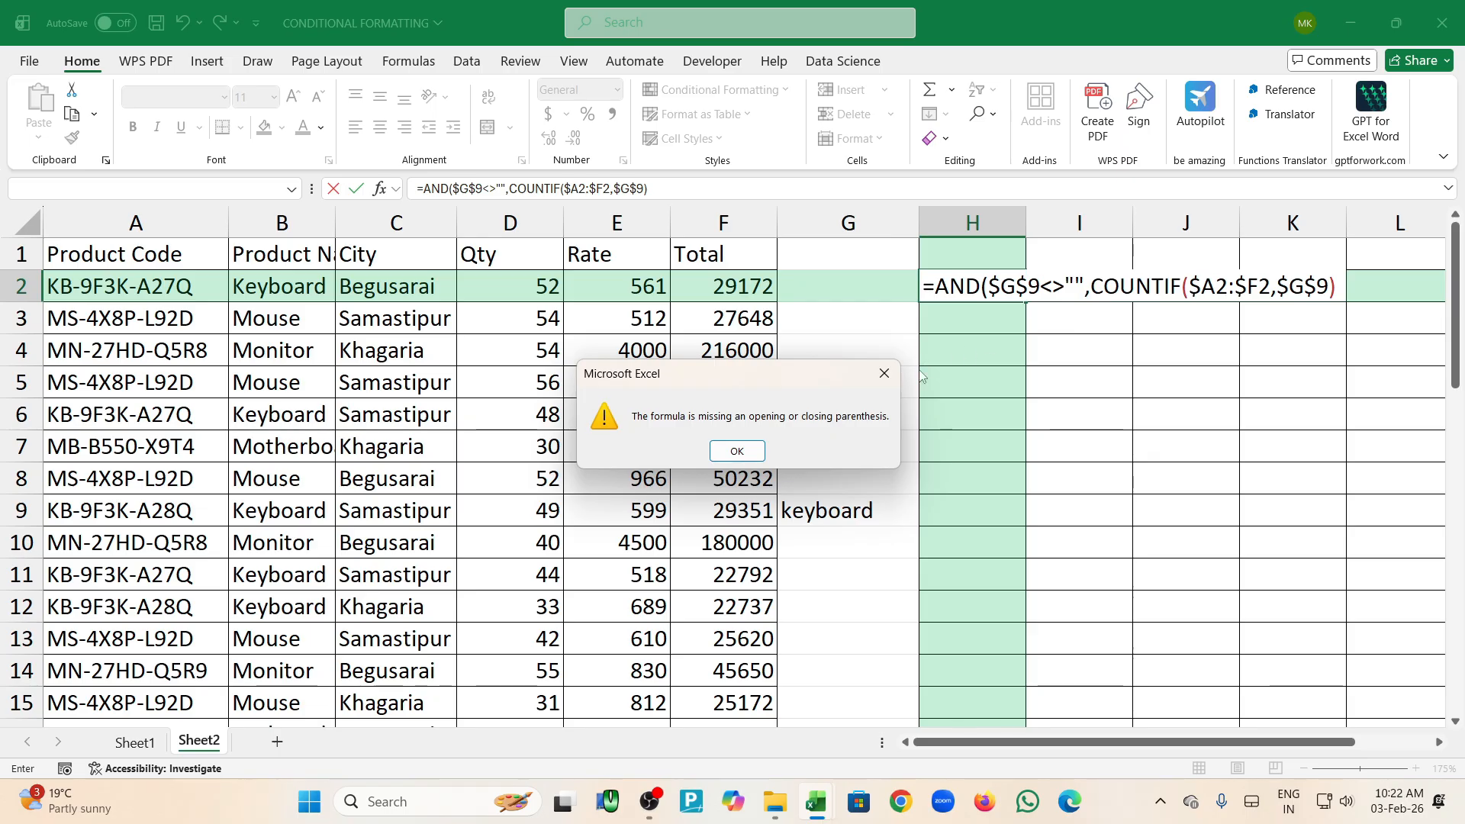
pyautogui.click(884, 374)
pyautogui.click(1353, 286)
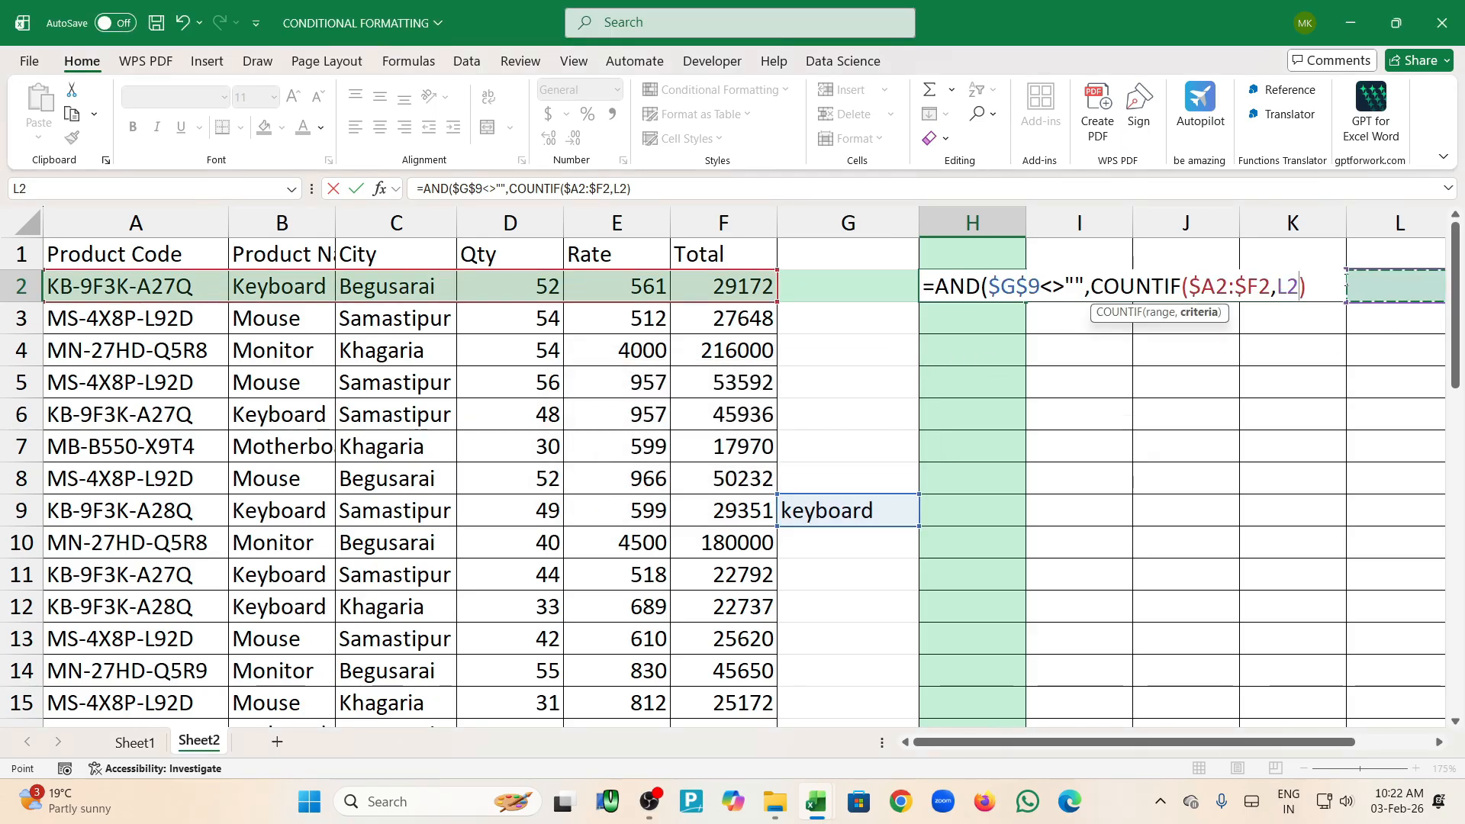
pyautogui.hotkey('ctrl', 'z')
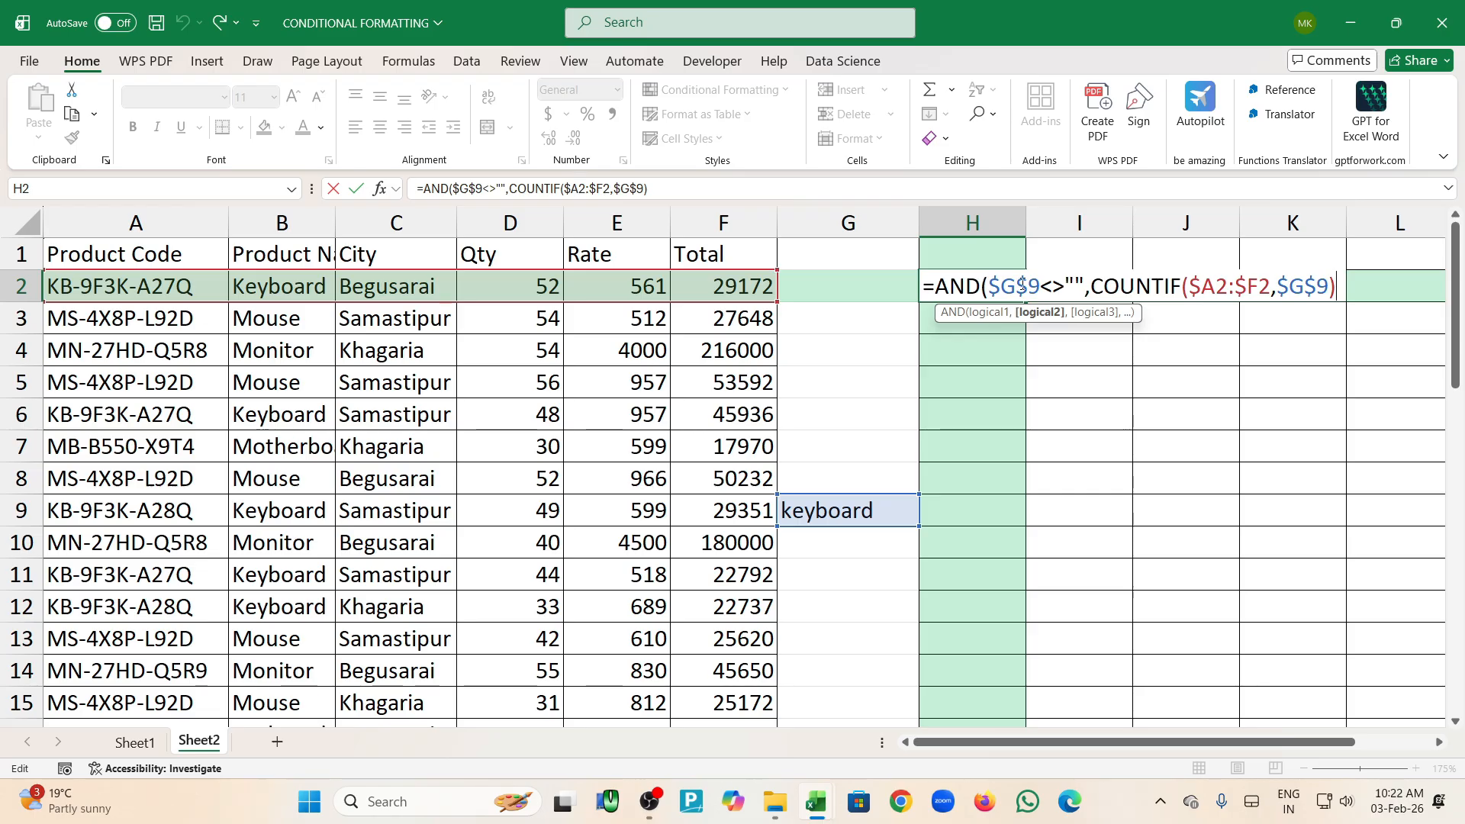
pyautogui.write(')')
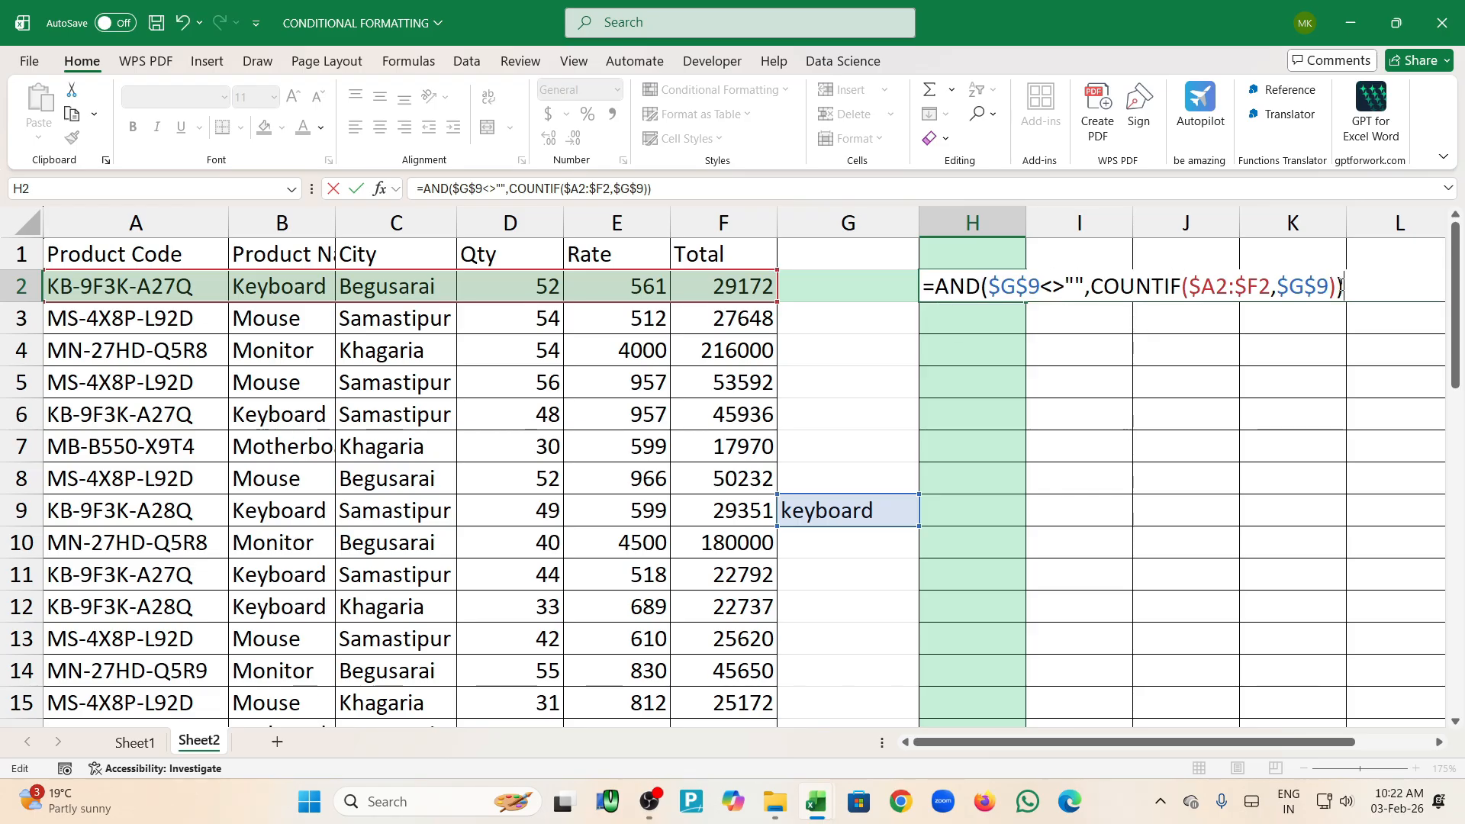
pyautogui.press('BackSpace')
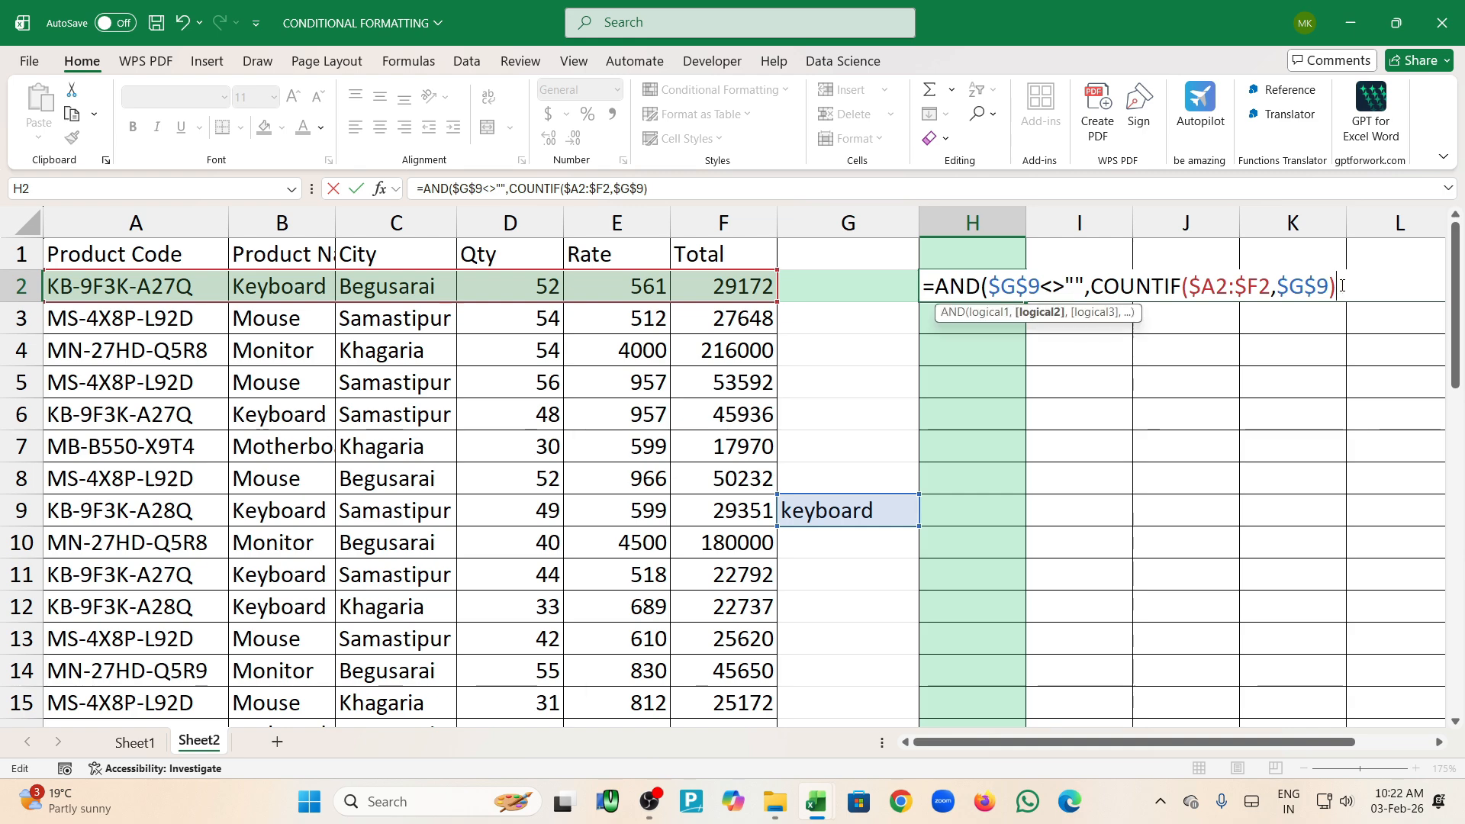
# Append >0 to the COUNTIF condition and enter the completed formula =AND($G$9<>"",COUNTIF($A2:$F2,$G$9)>0) in H2
pyautogui.moveTo(1091, 286); pyautogui.dragTo(1336, 274)
pyautogui.click(1349, 279)
pyautogui.write('>0')
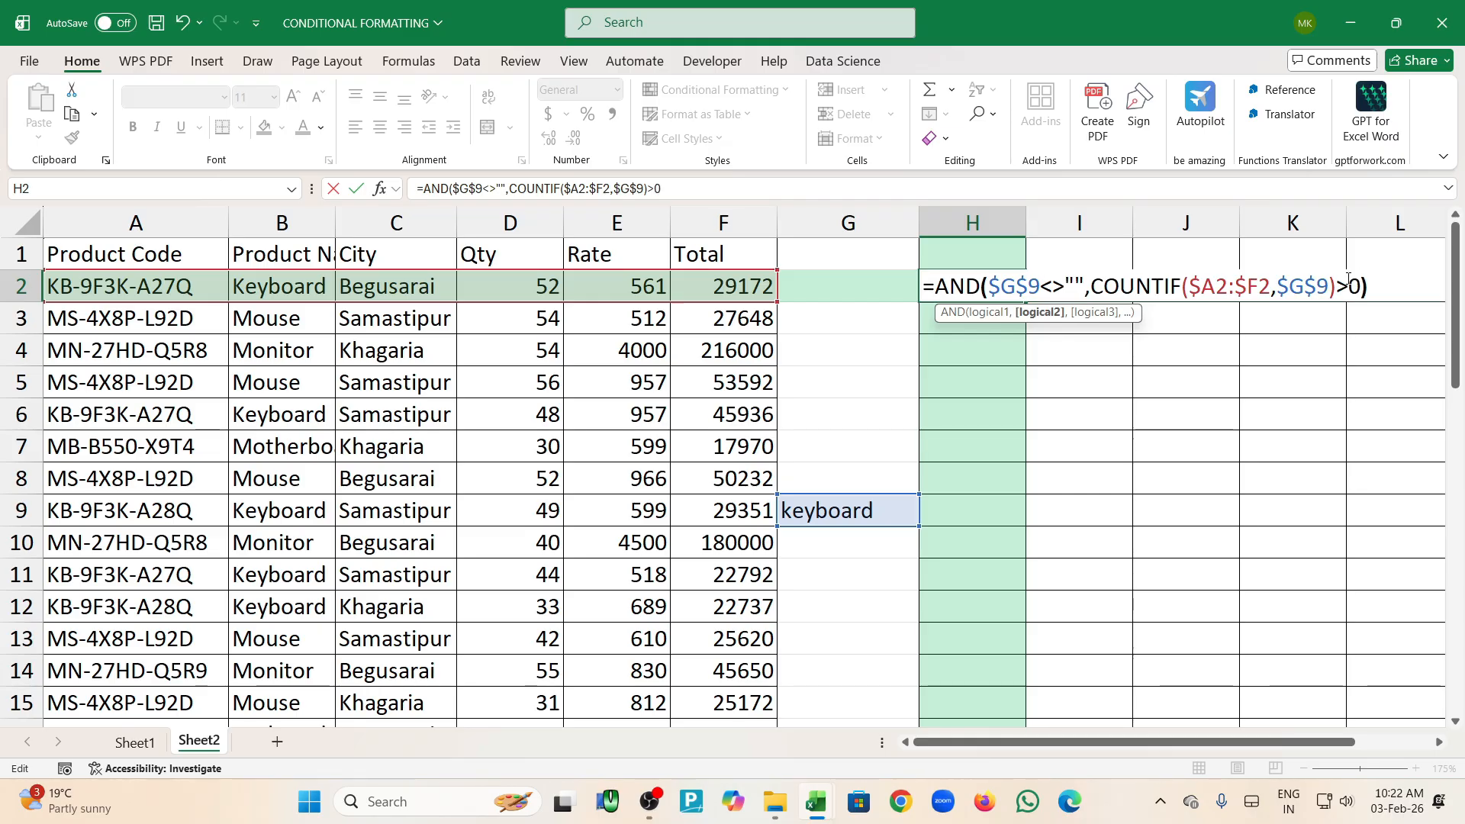
pyautogui.write(')')
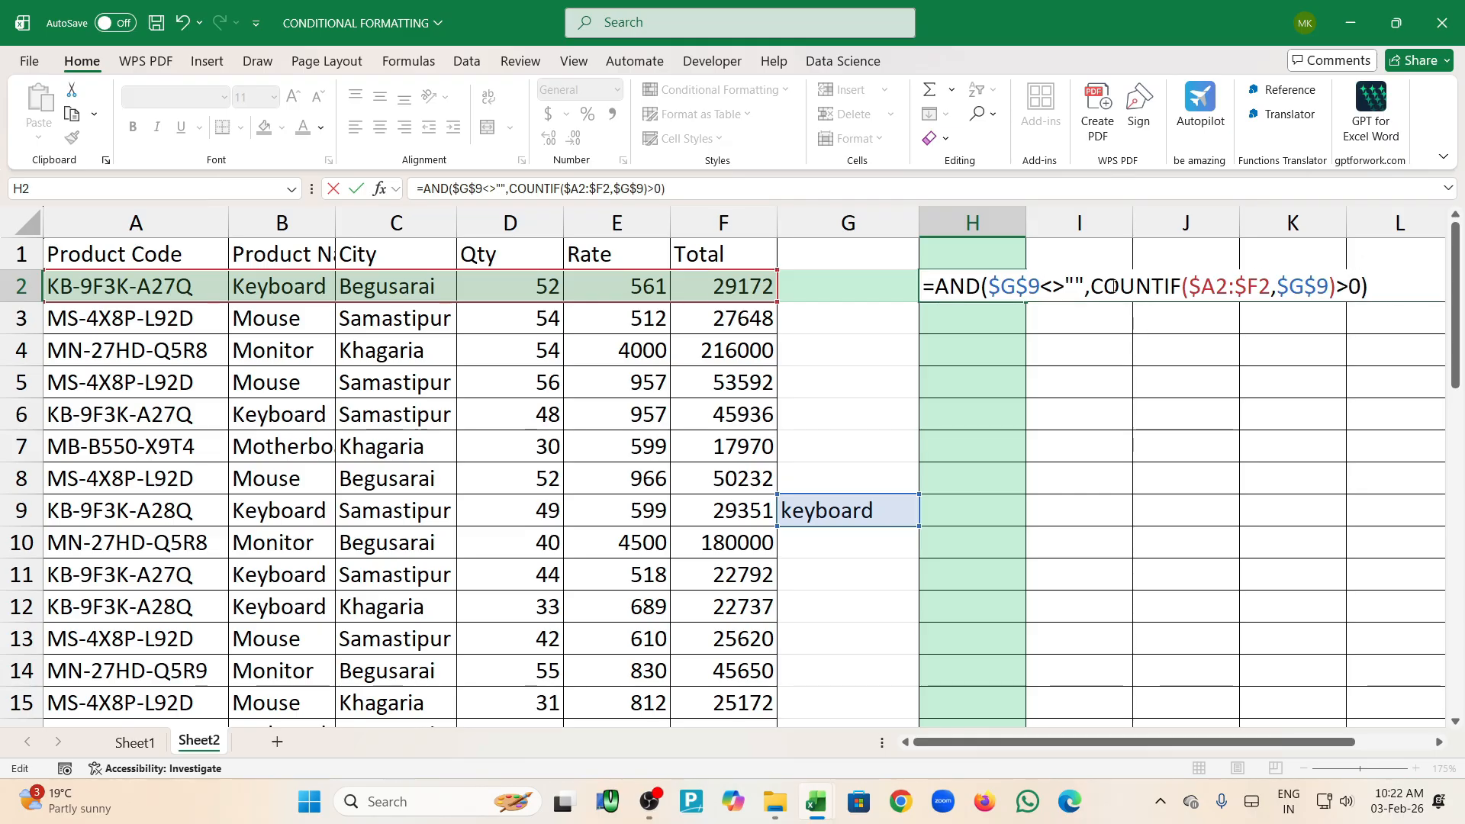
pyautogui.moveTo(1097, 287); pyautogui.dragTo(1353, 287)
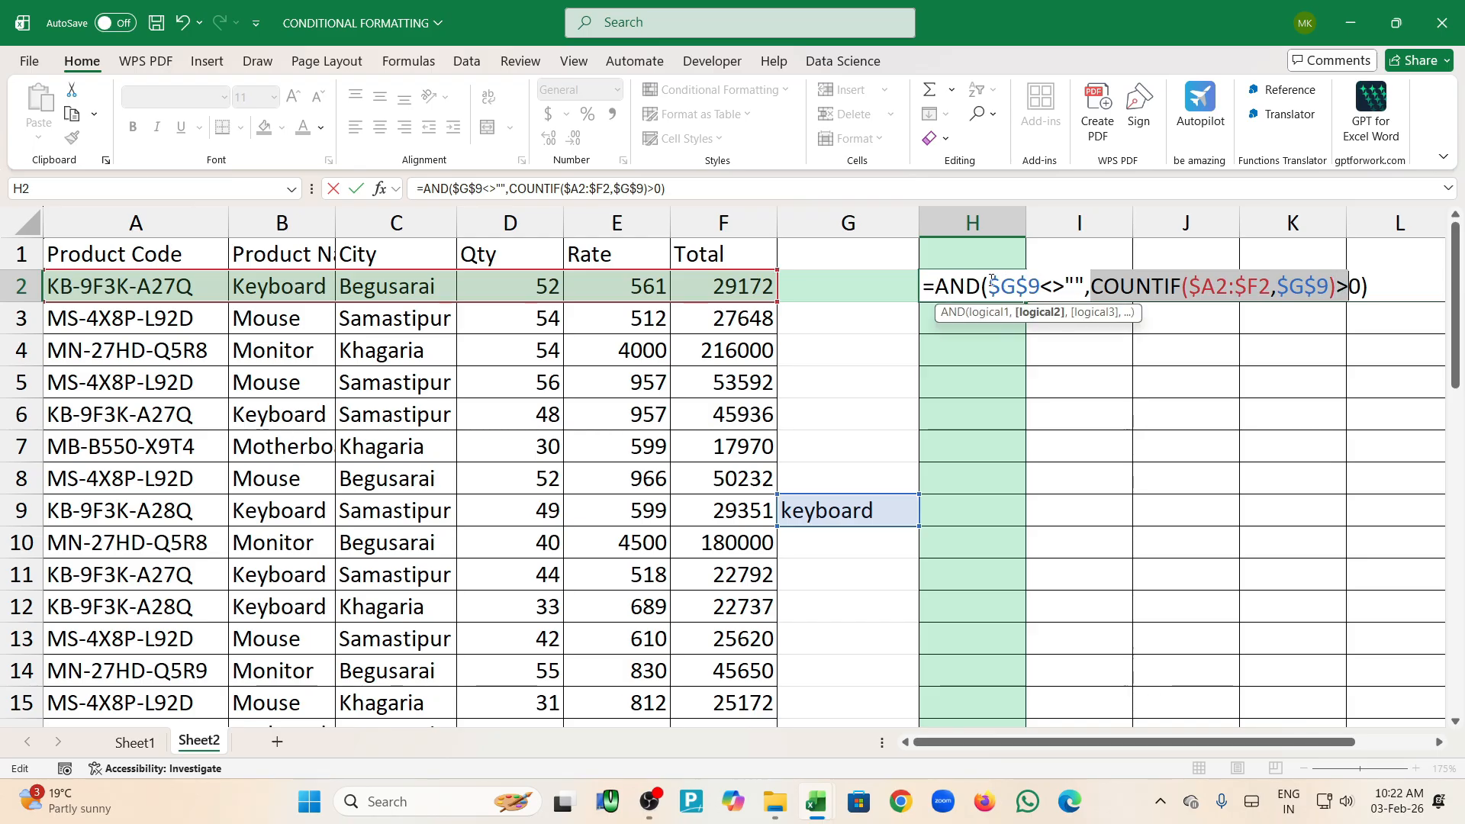
pyautogui.moveTo(991, 284); pyautogui.dragTo(1087, 286)
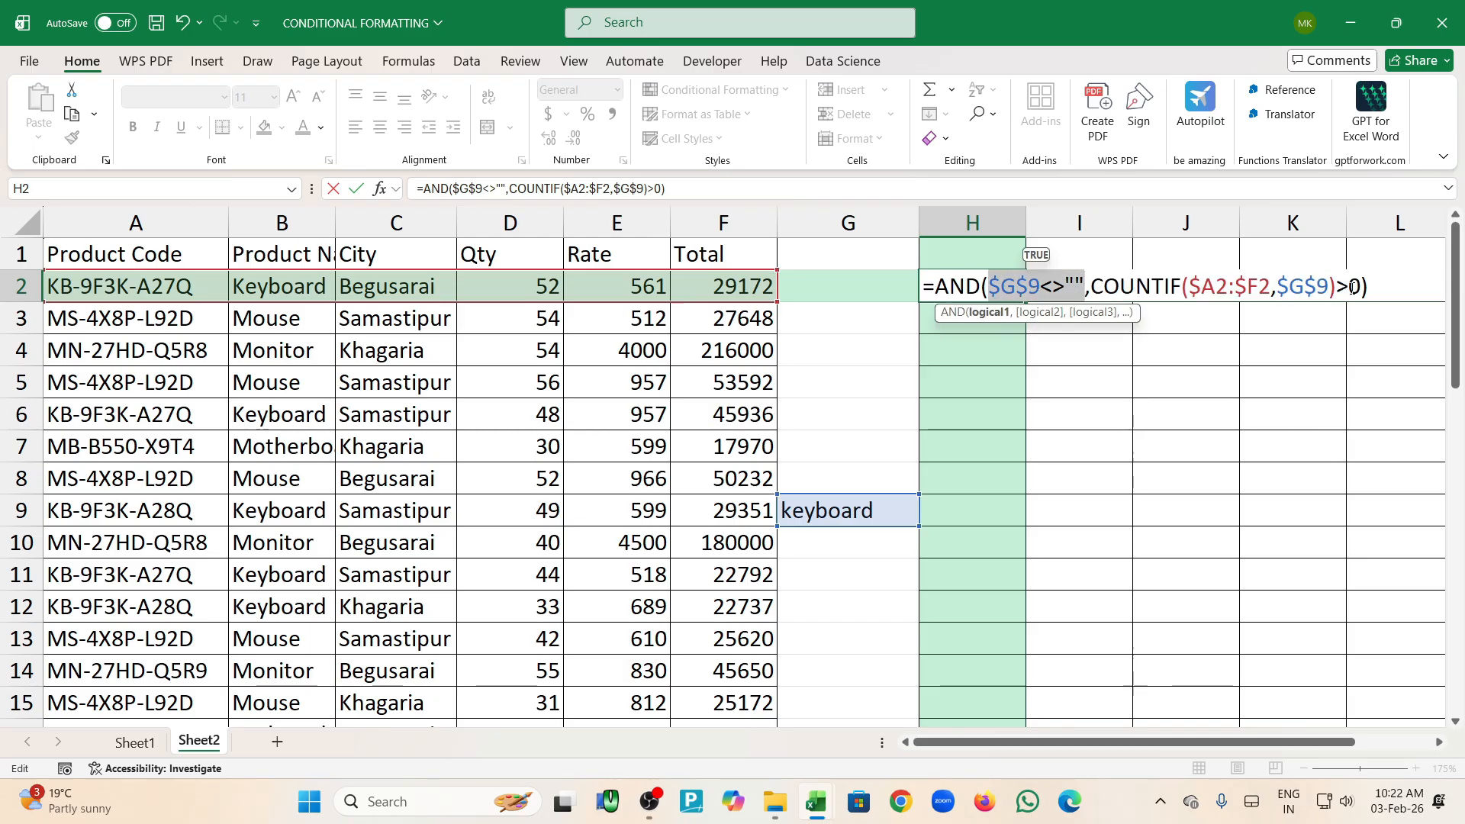
pyautogui.click(1399, 284)
pyautogui.press('Return')
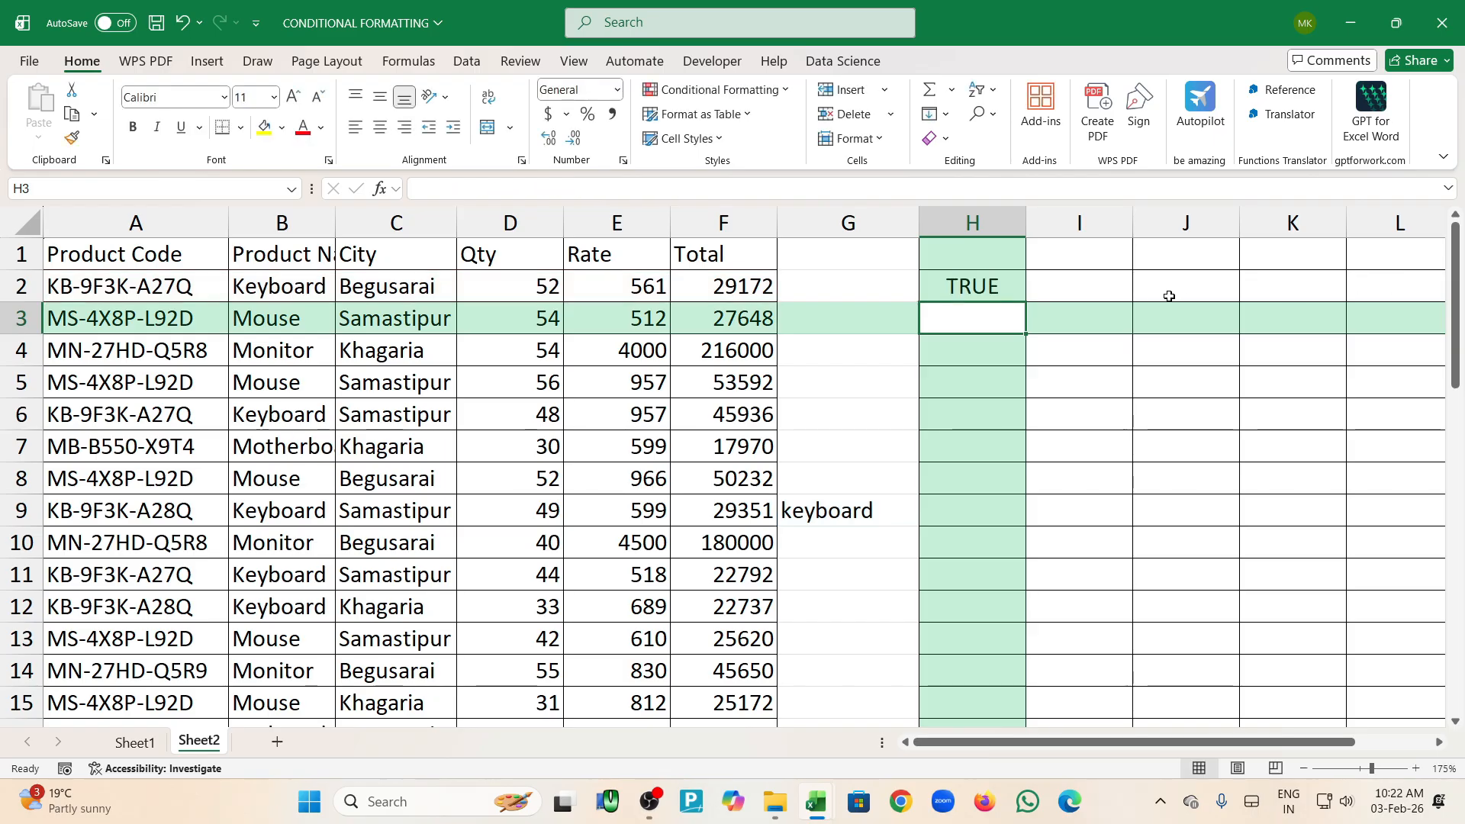
# Fill the combined formula from H2 down to row 42 and across to column M, covering H2:M42
pyautogui.click(998, 292)
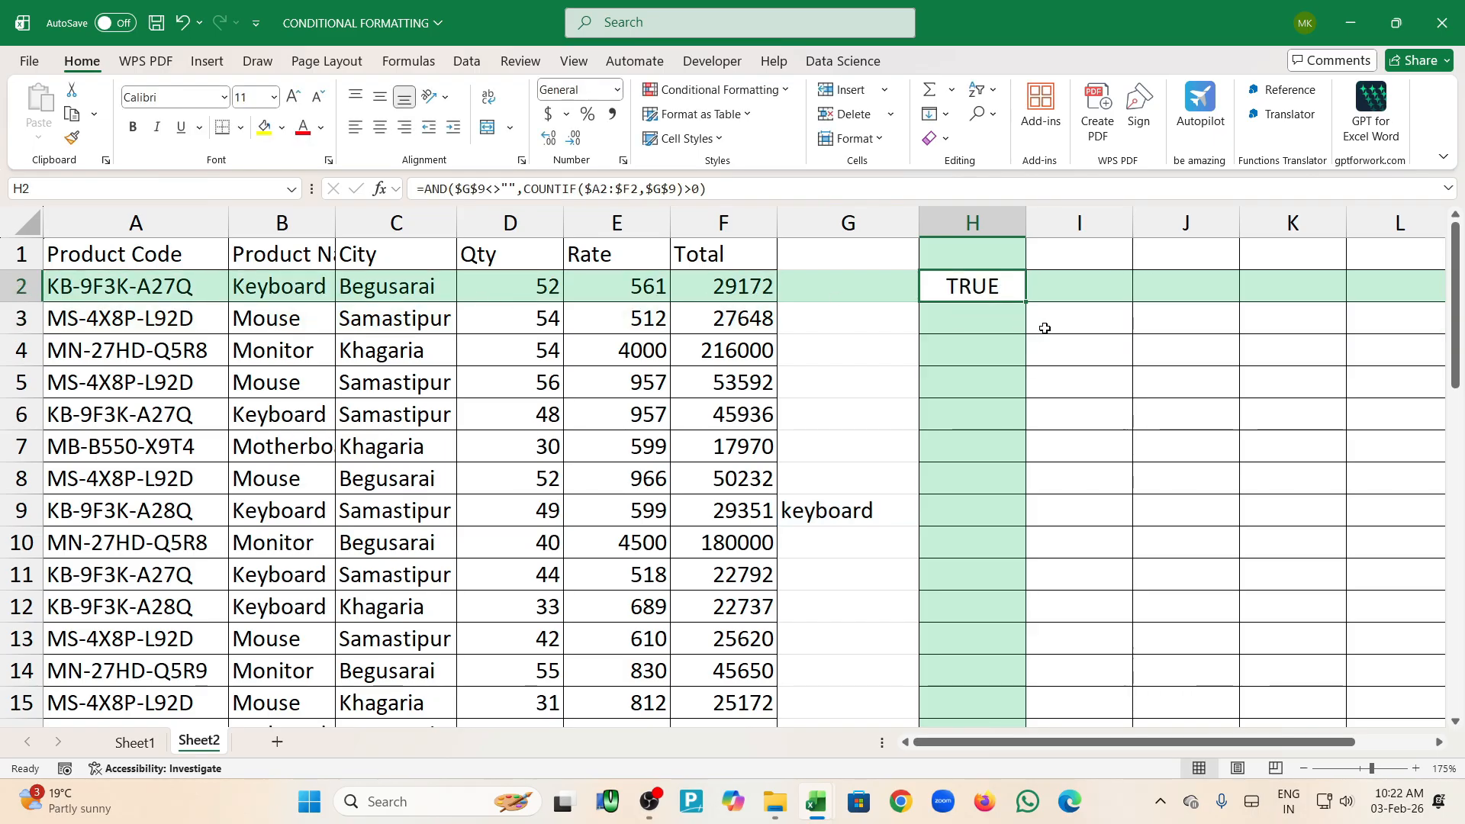
pyautogui.moveTo(1026, 303); pyautogui.dragTo(1247, 648)
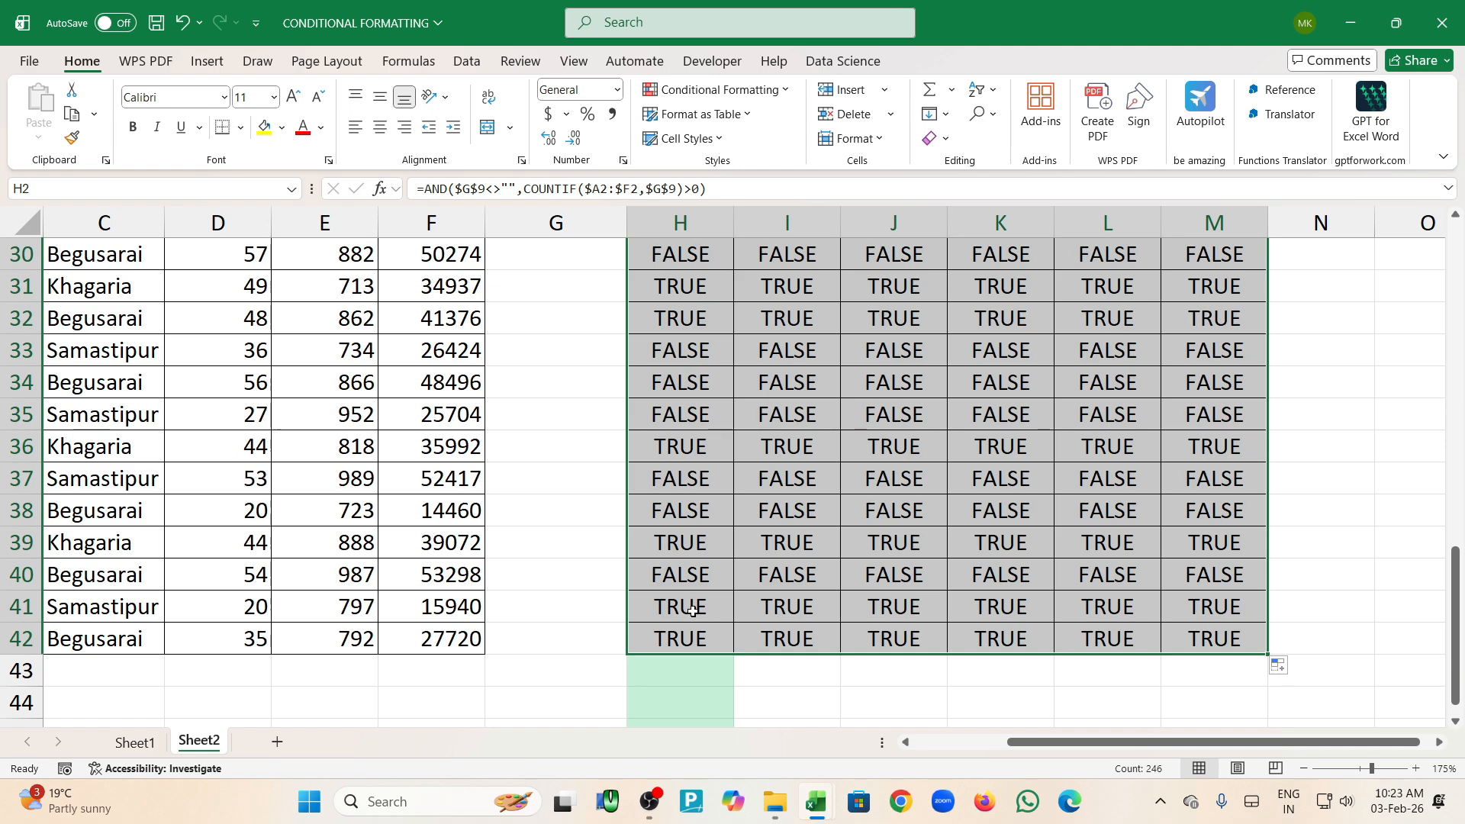
# Compare the TRUE/FALSE results in rows 41, 42 and 2 with the matching product rows of the table
pyautogui.moveTo(690, 611); pyautogui.dragTo(1107, 638)
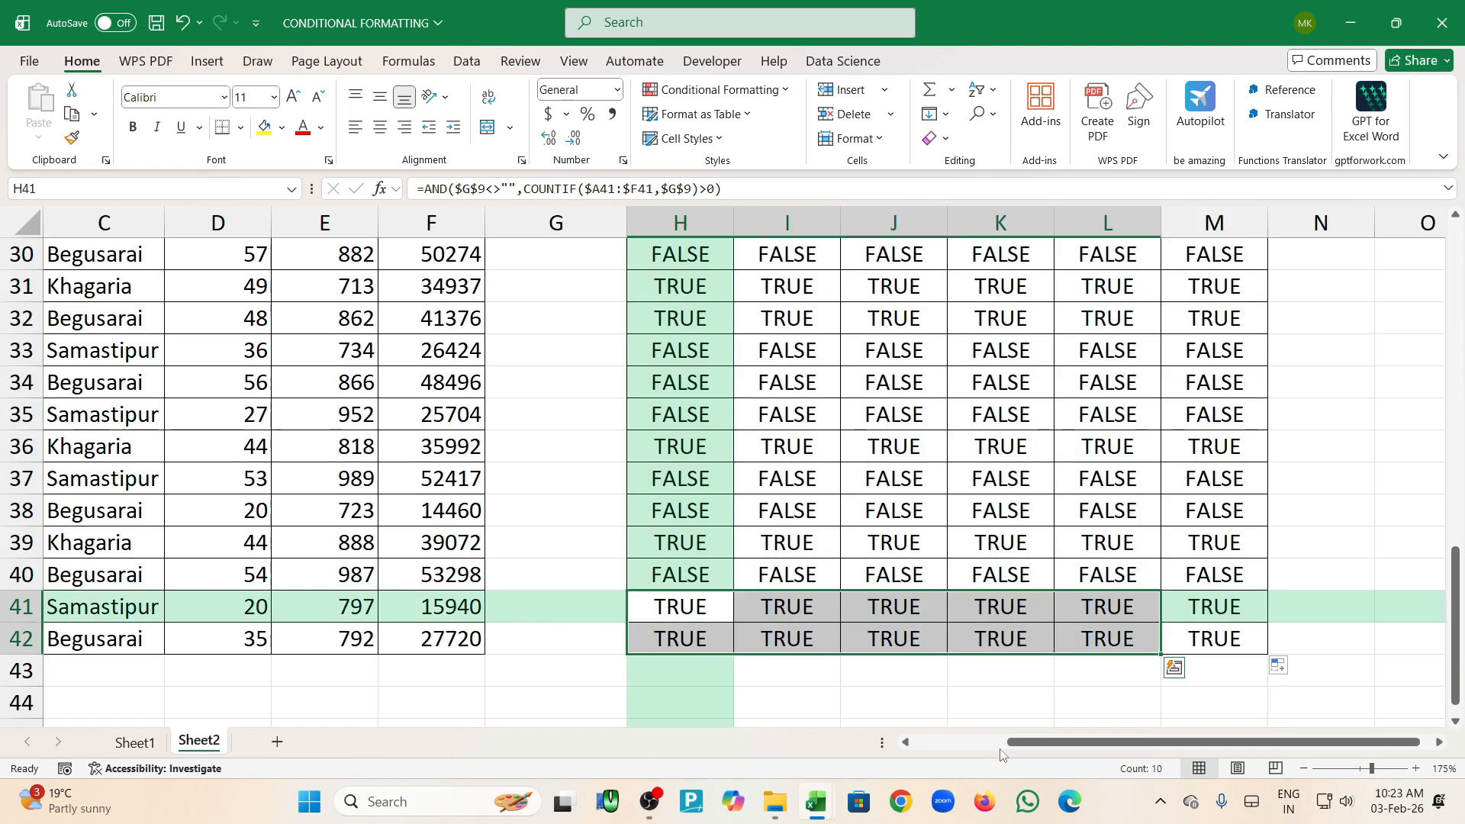
pyautogui.hscroll(-2, 397, 616)
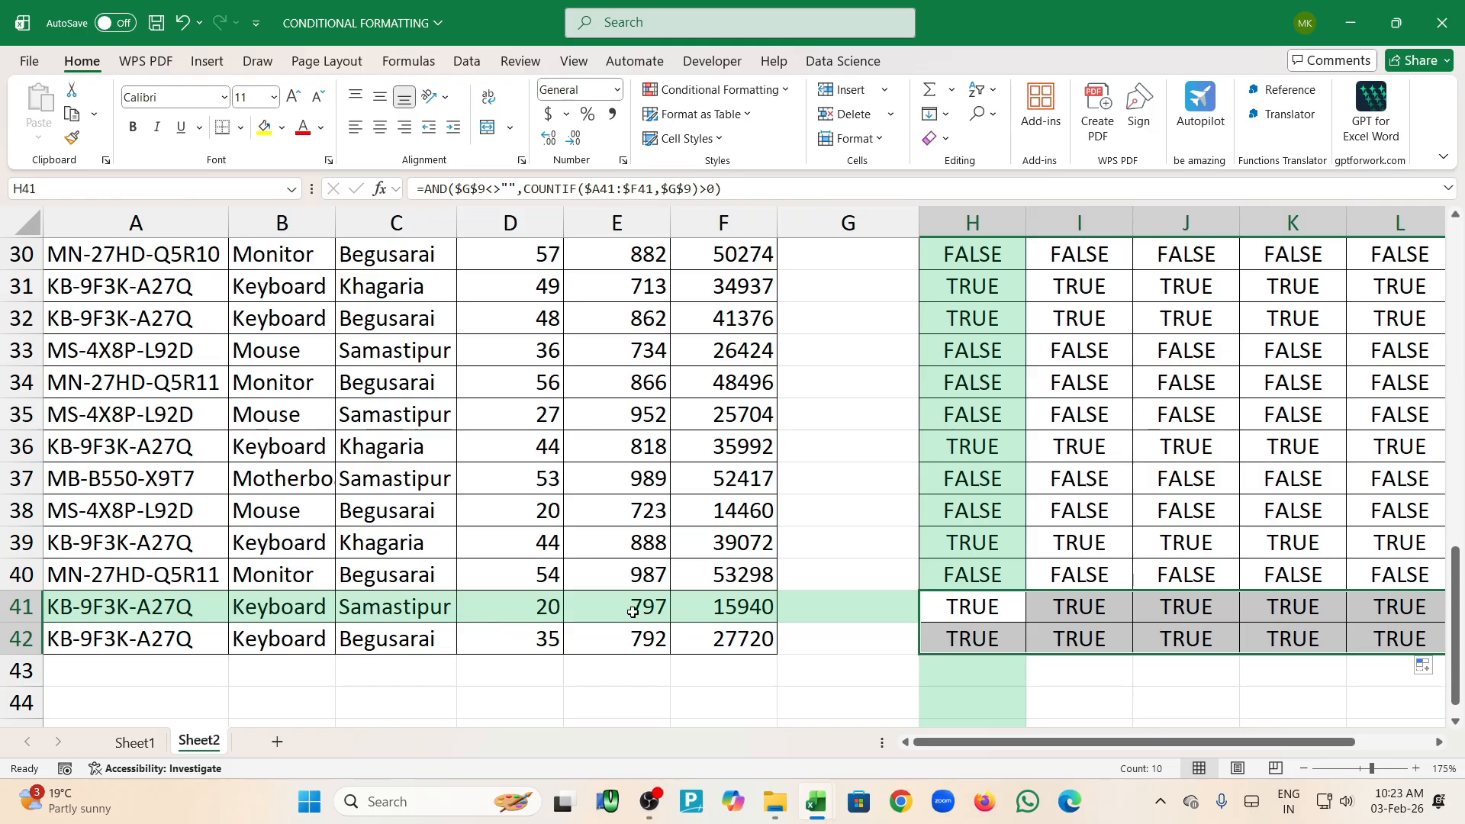
pyautogui.scroll(10, 871, 580)
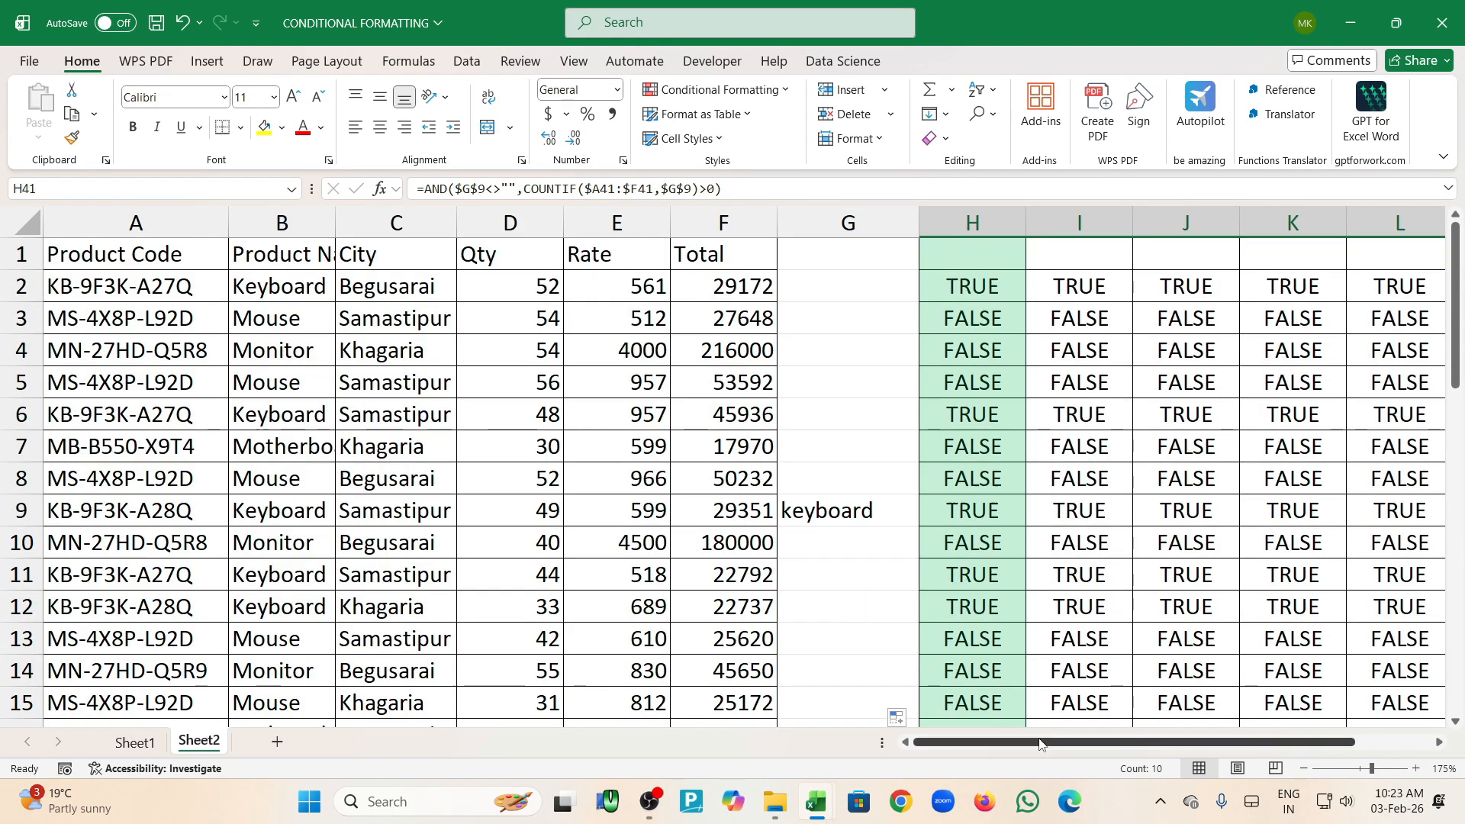
pyautogui.hscroll(2, 1119, 745)
pyautogui.moveTo(752, 290); pyautogui.dragTo(1285, 301)
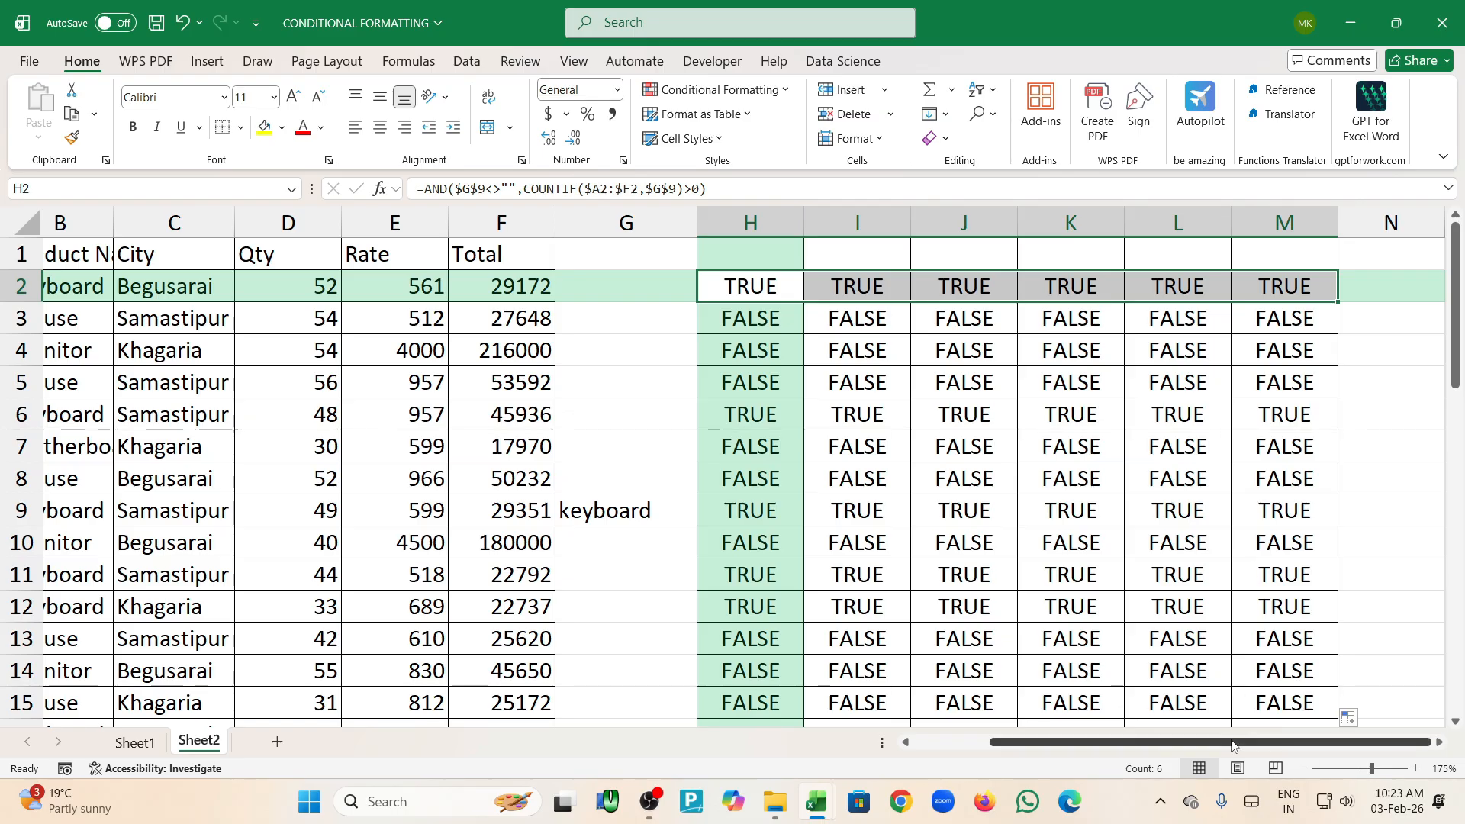
pyautogui.moveTo(1231, 740); pyautogui.dragTo(1155, 734)
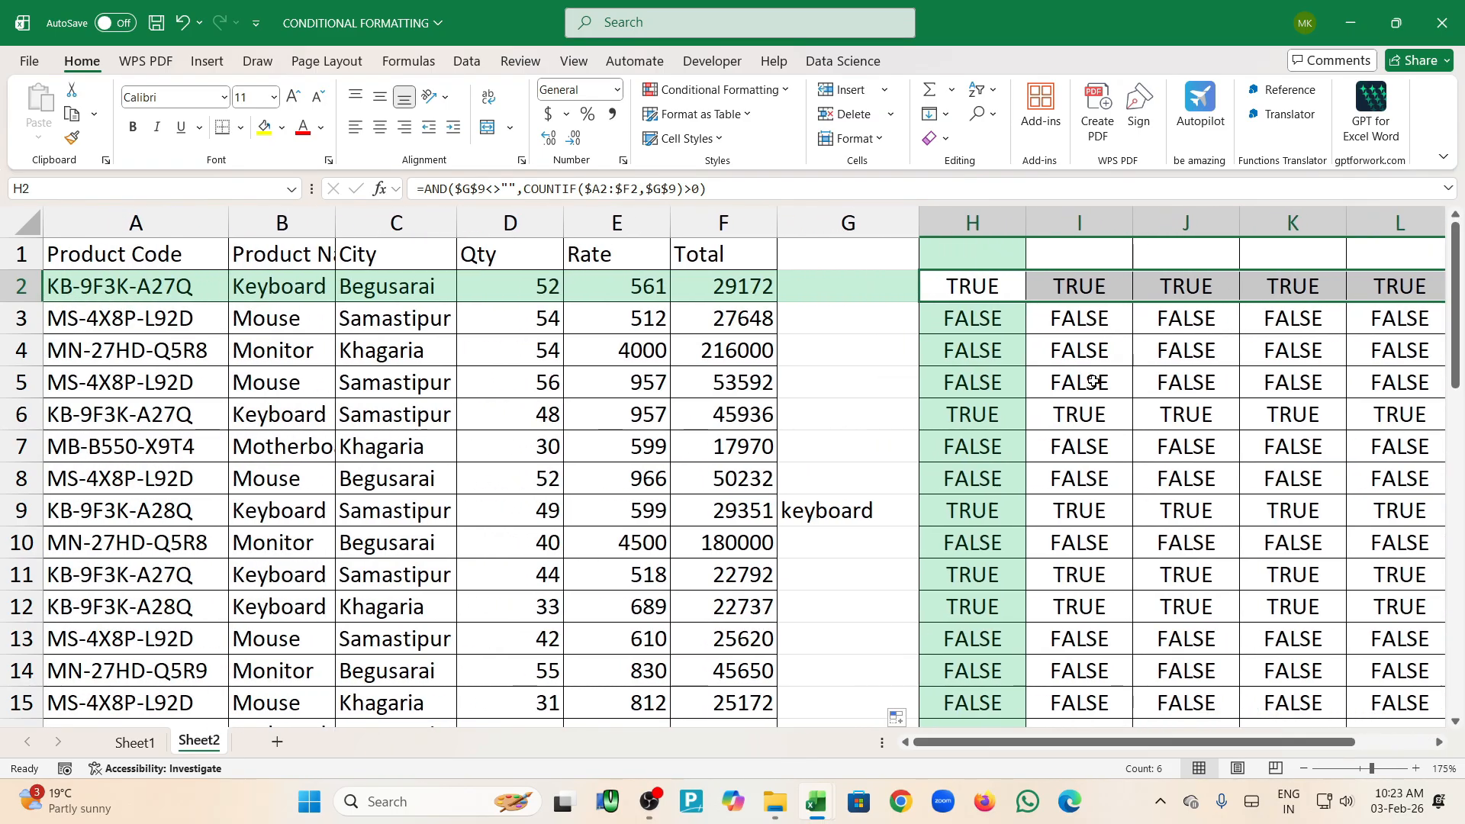
# Inspect the formulas in H2 and I2 to check their references to $A2:$F2 and $G$9
pyautogui.doubleClick(998, 279)
pyautogui.press('Return')
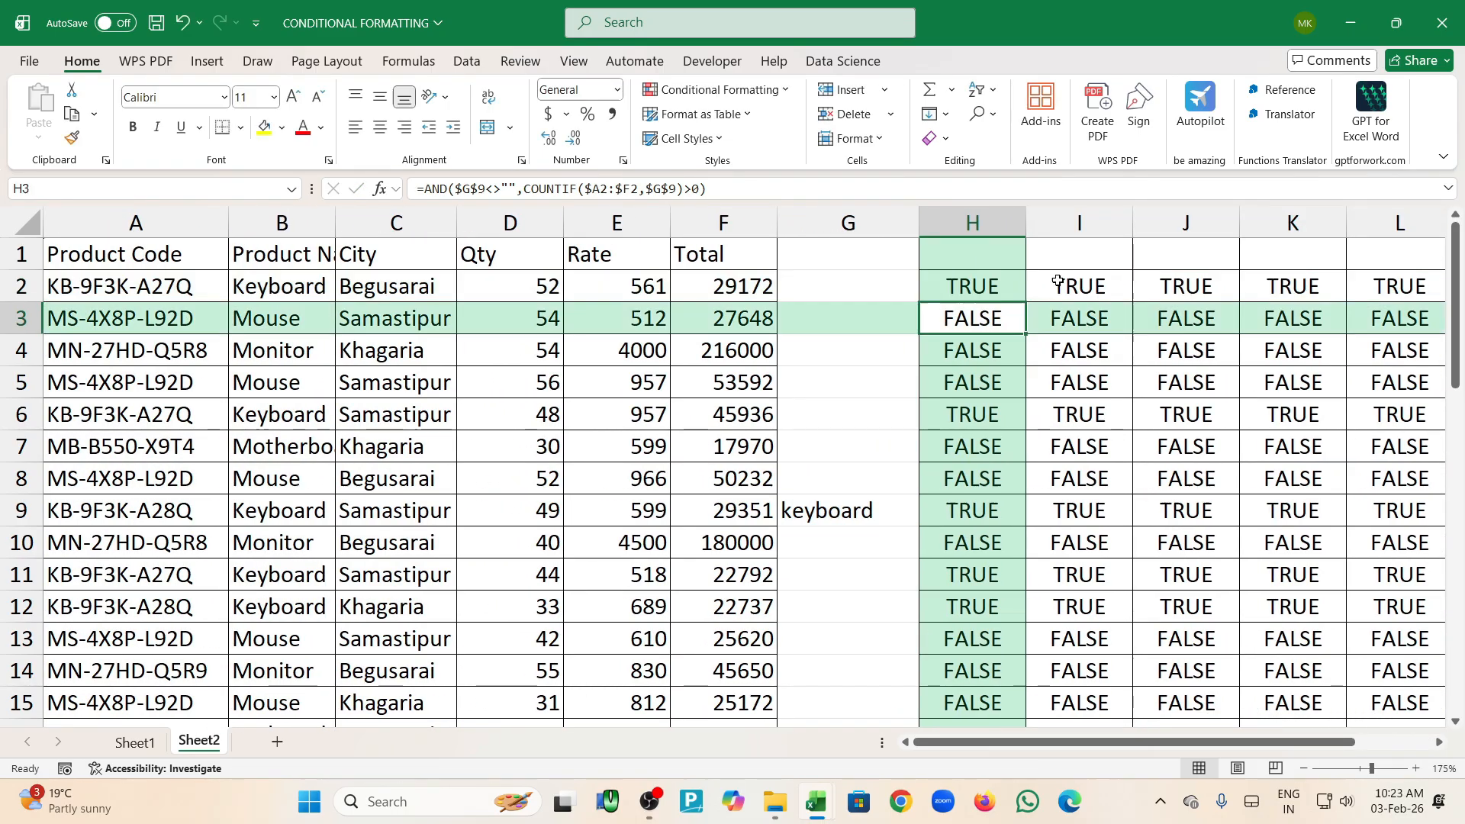
pyautogui.doubleClick(1088, 286)
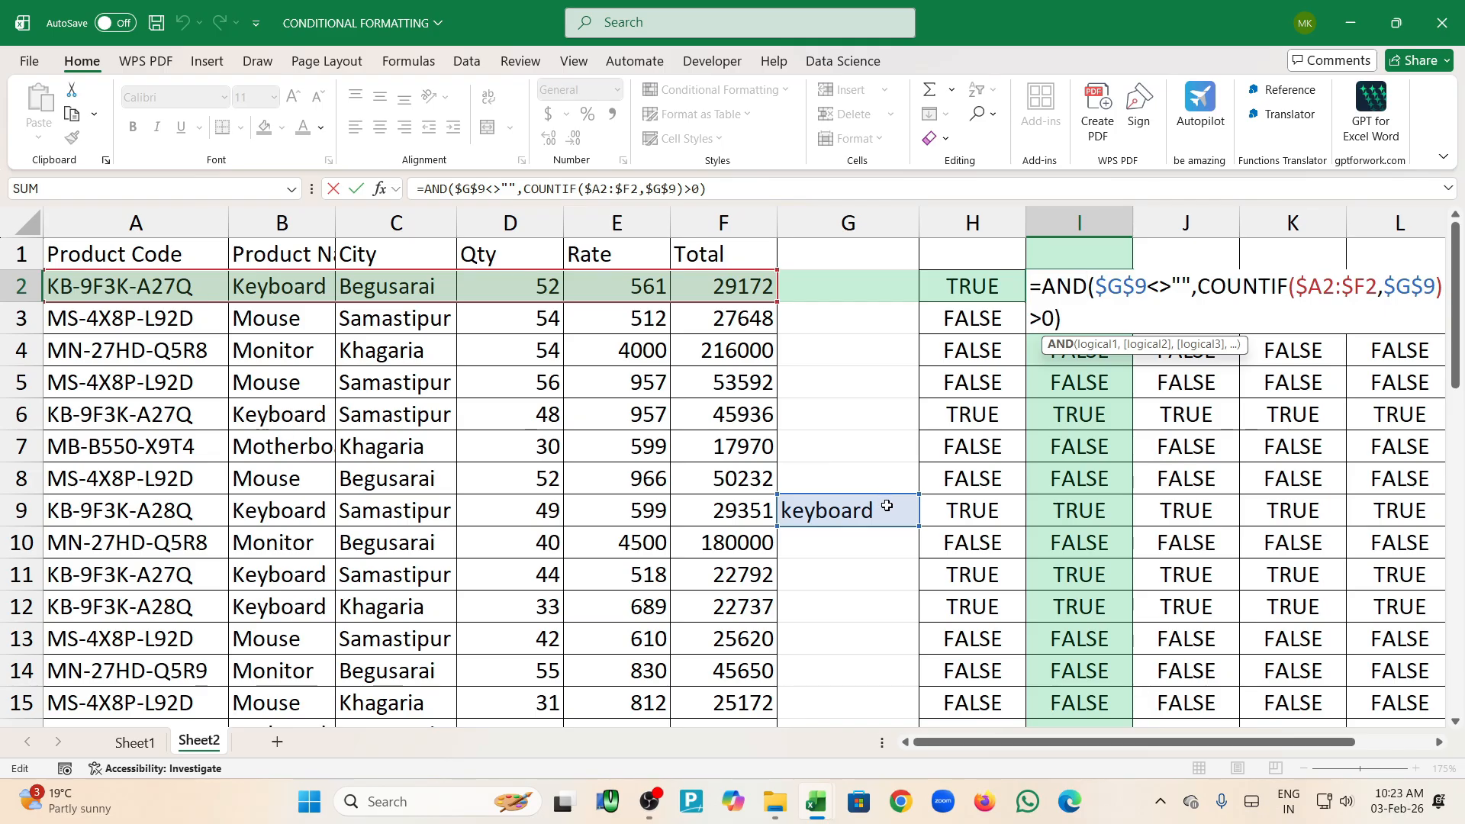
pyautogui.press('Return')
pyautogui.click(989, 286)
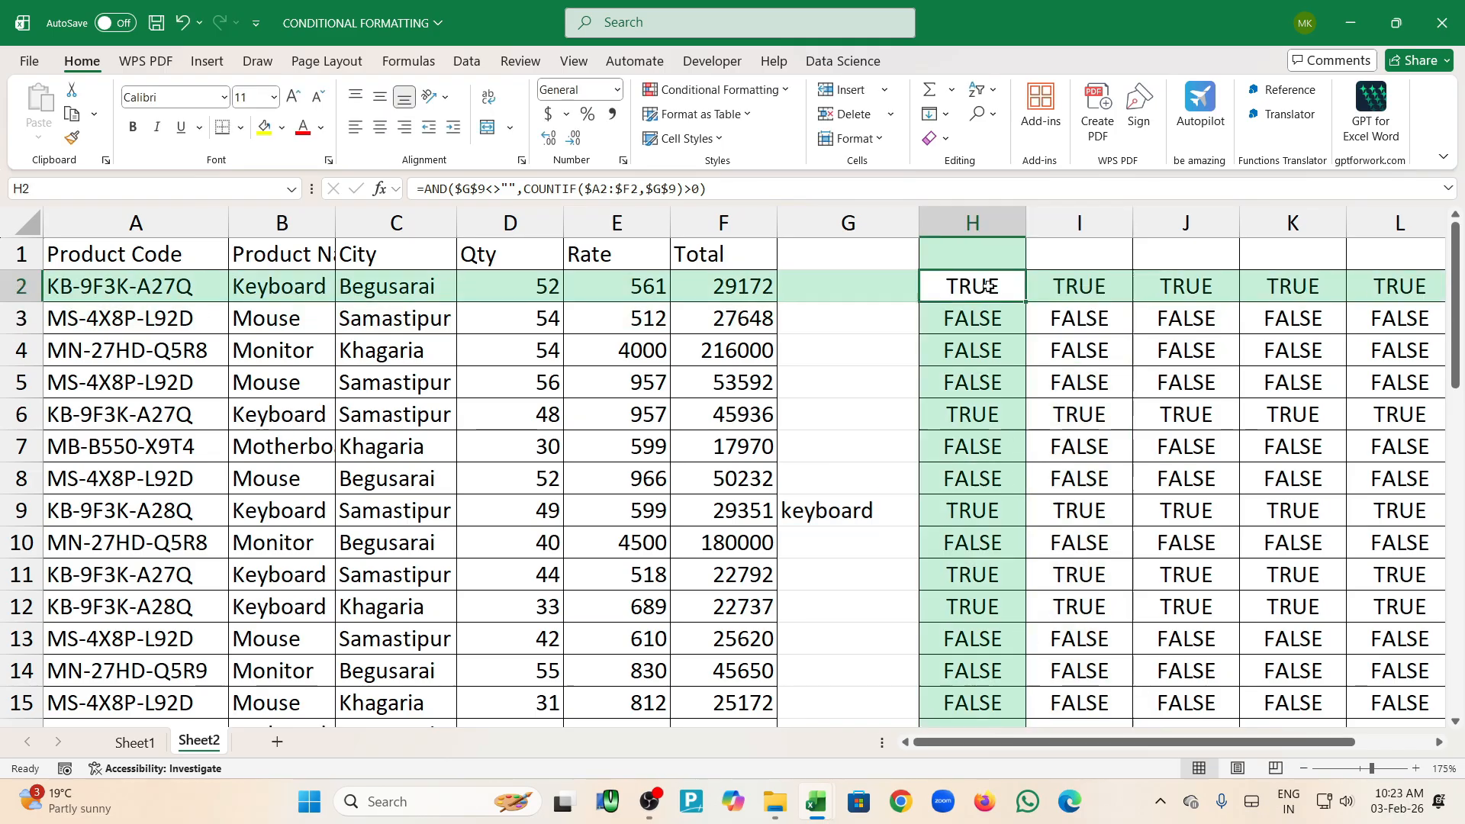
# Refill the H2 formula across to column M and down to row 42, covering H2:M42
pyautogui.moveTo(1027, 302); pyautogui.dragTo(1260, 296)
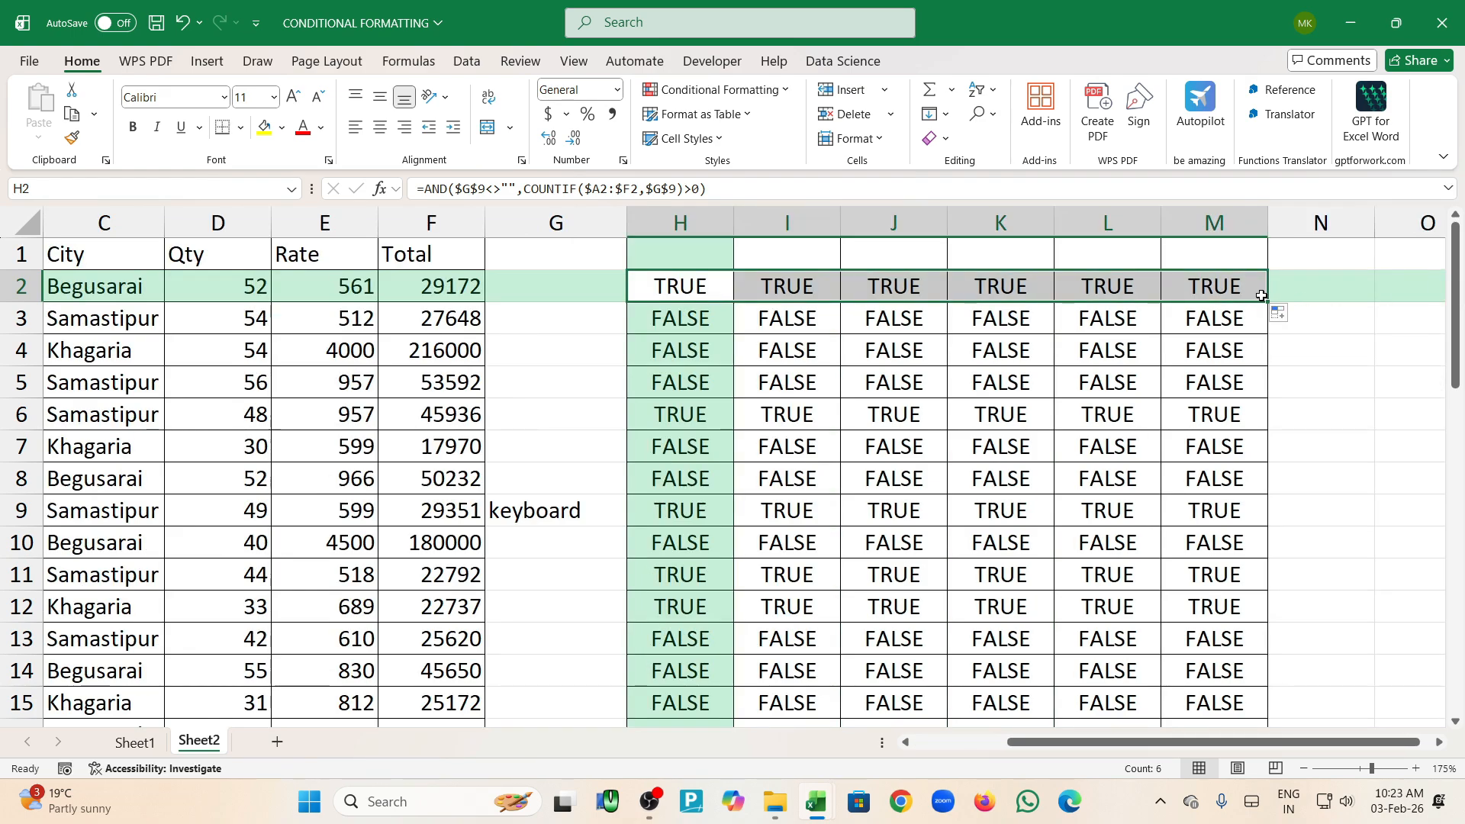
pyautogui.moveTo(1267, 304); pyautogui.dragTo(1270, 655)
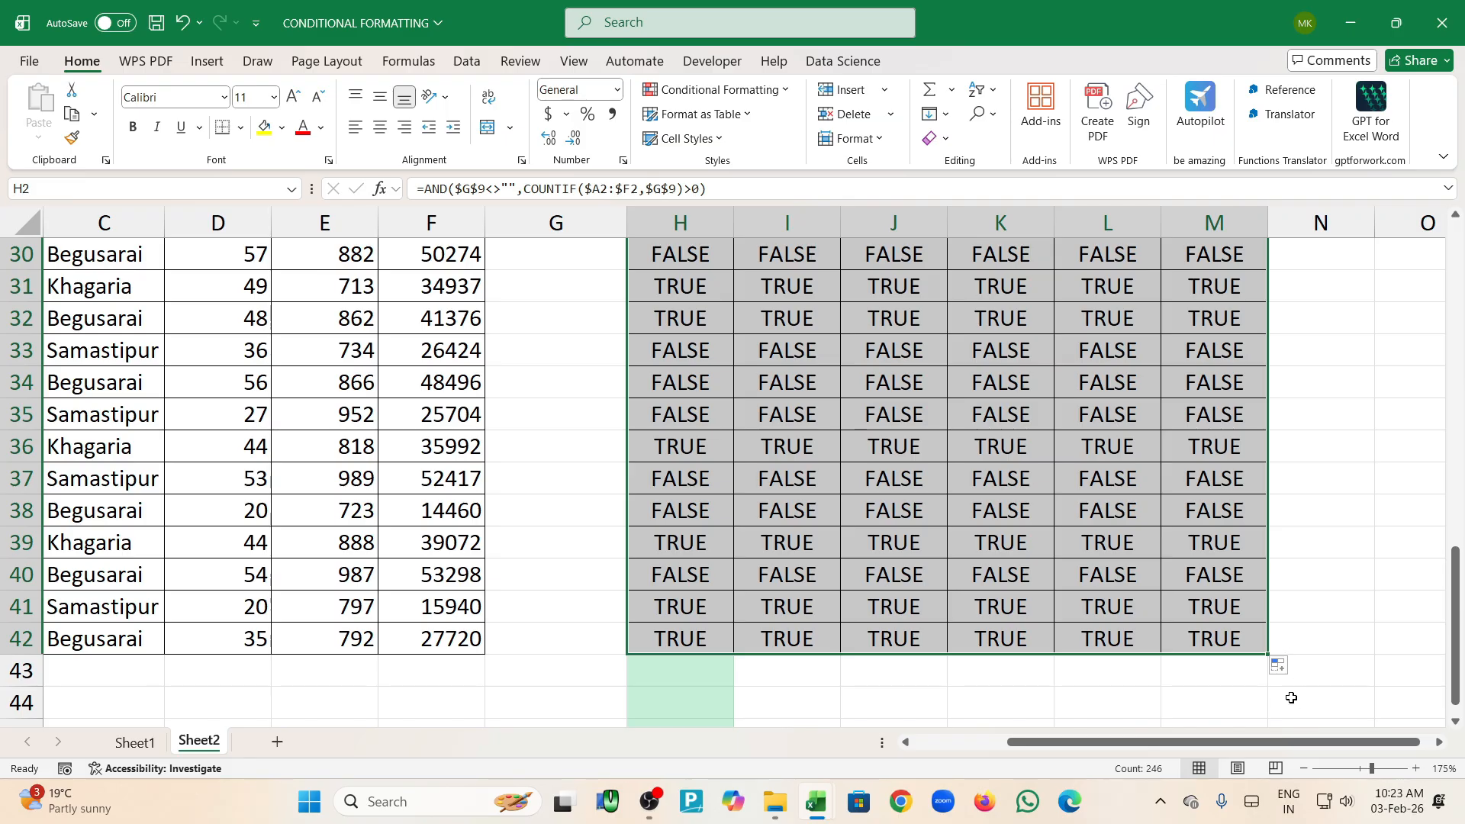
pyautogui.hscroll(-3, 1183, 713)
pyautogui.scroll(10, 1106, 611)
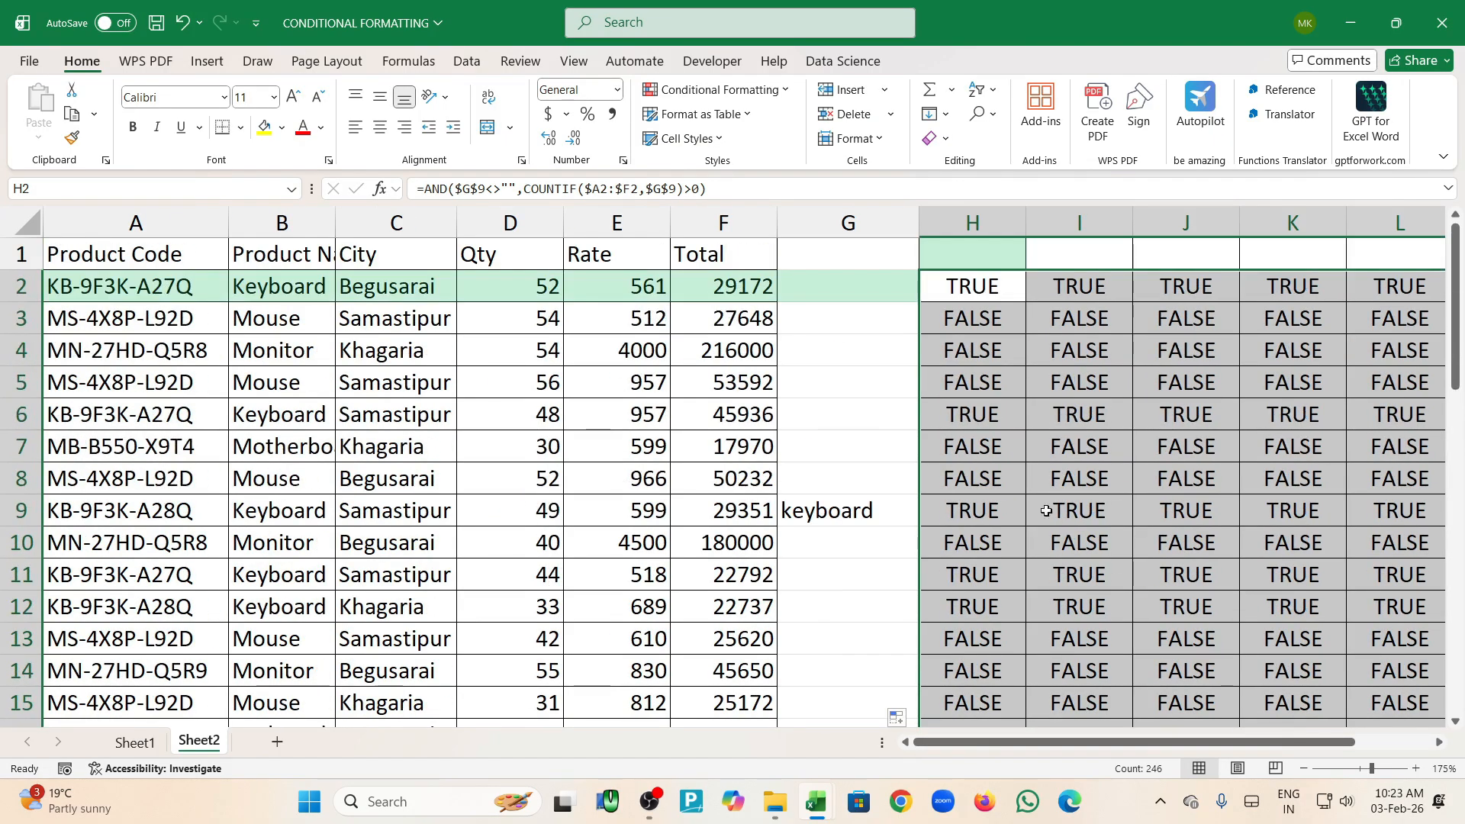
pyautogui.click(946, 451)
pyautogui.moveTo(138, 286); pyautogui.dragTo(742, 676)
pyautogui.click(738, 93)
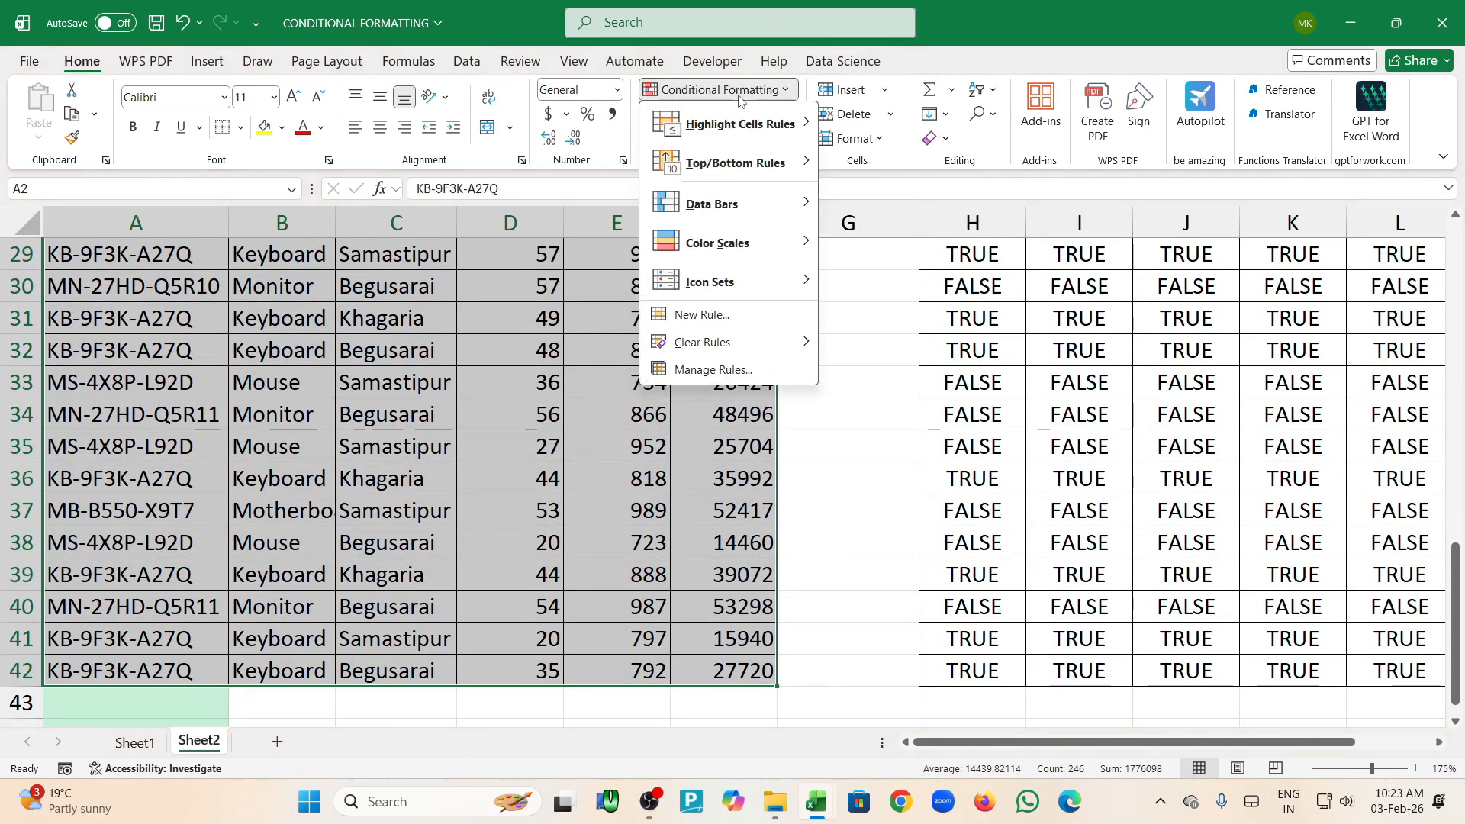
pyautogui.click(701, 315)
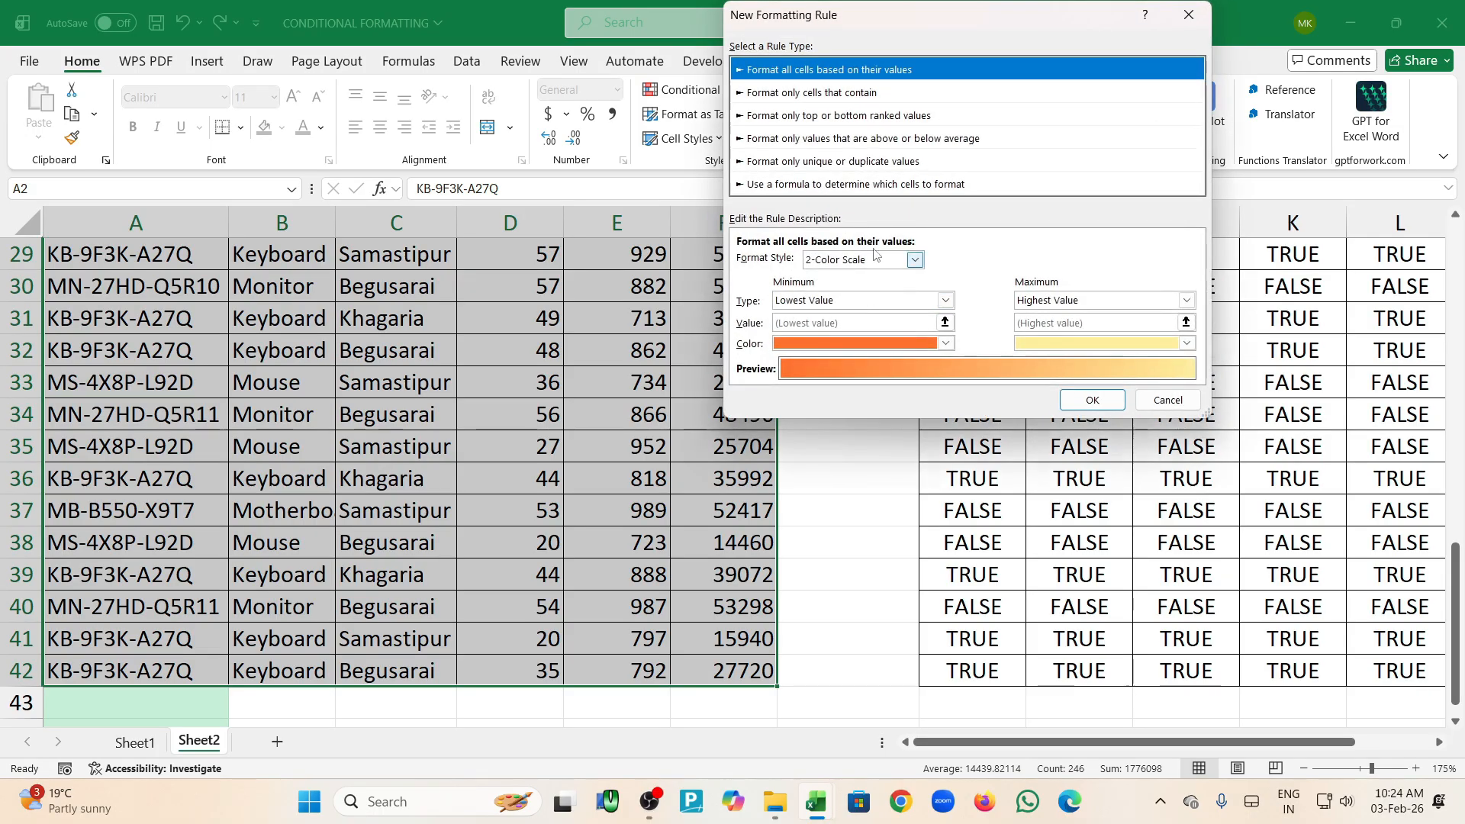
pyautogui.click(878, 184)
pyautogui.click(828, 262)
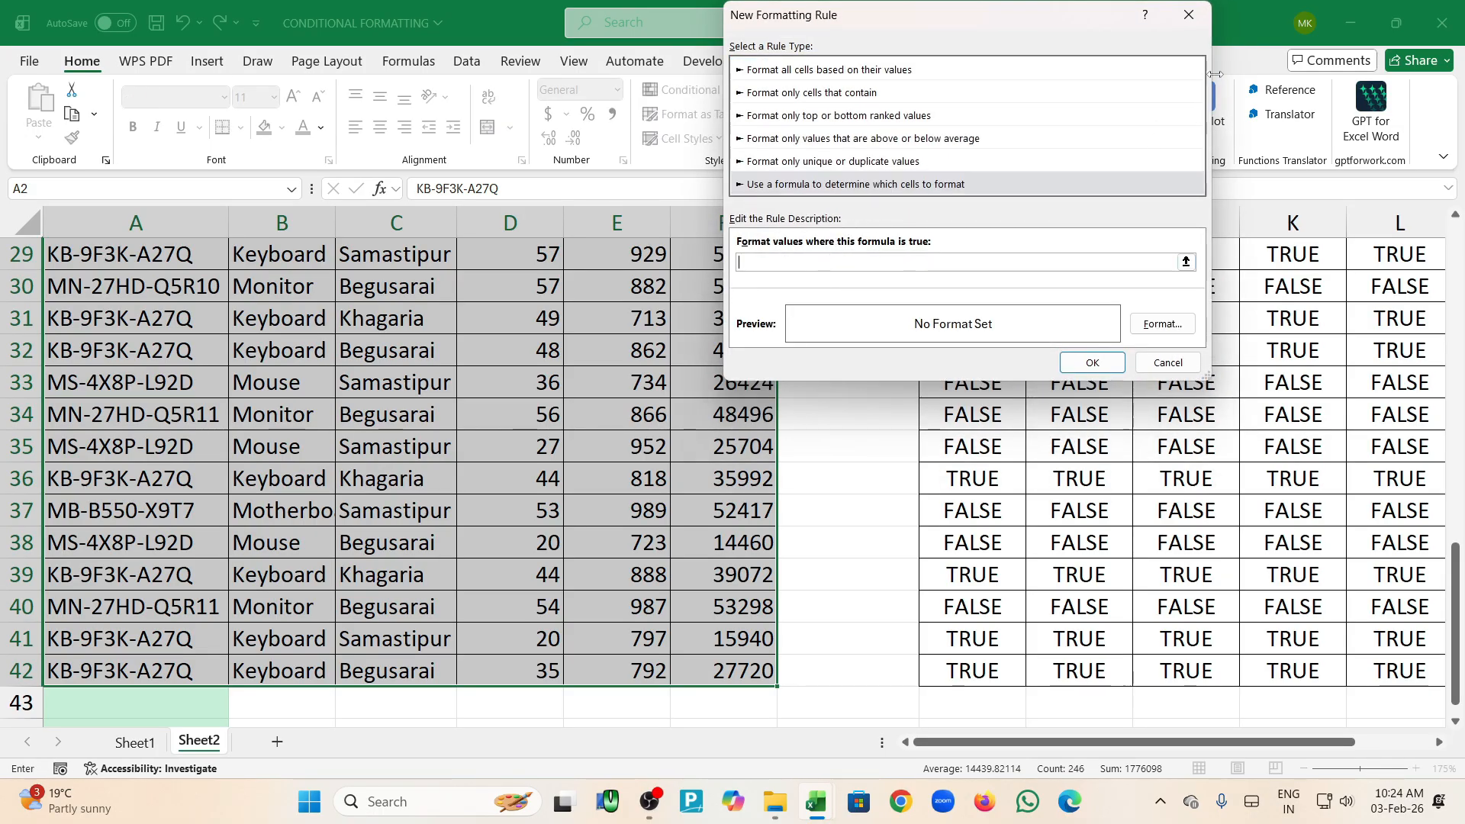
pyautogui.click(1189, 15)
# Copy the full AND and COUNTIF formula text from cell H2
pyautogui.scroll(9, 1193, 363)
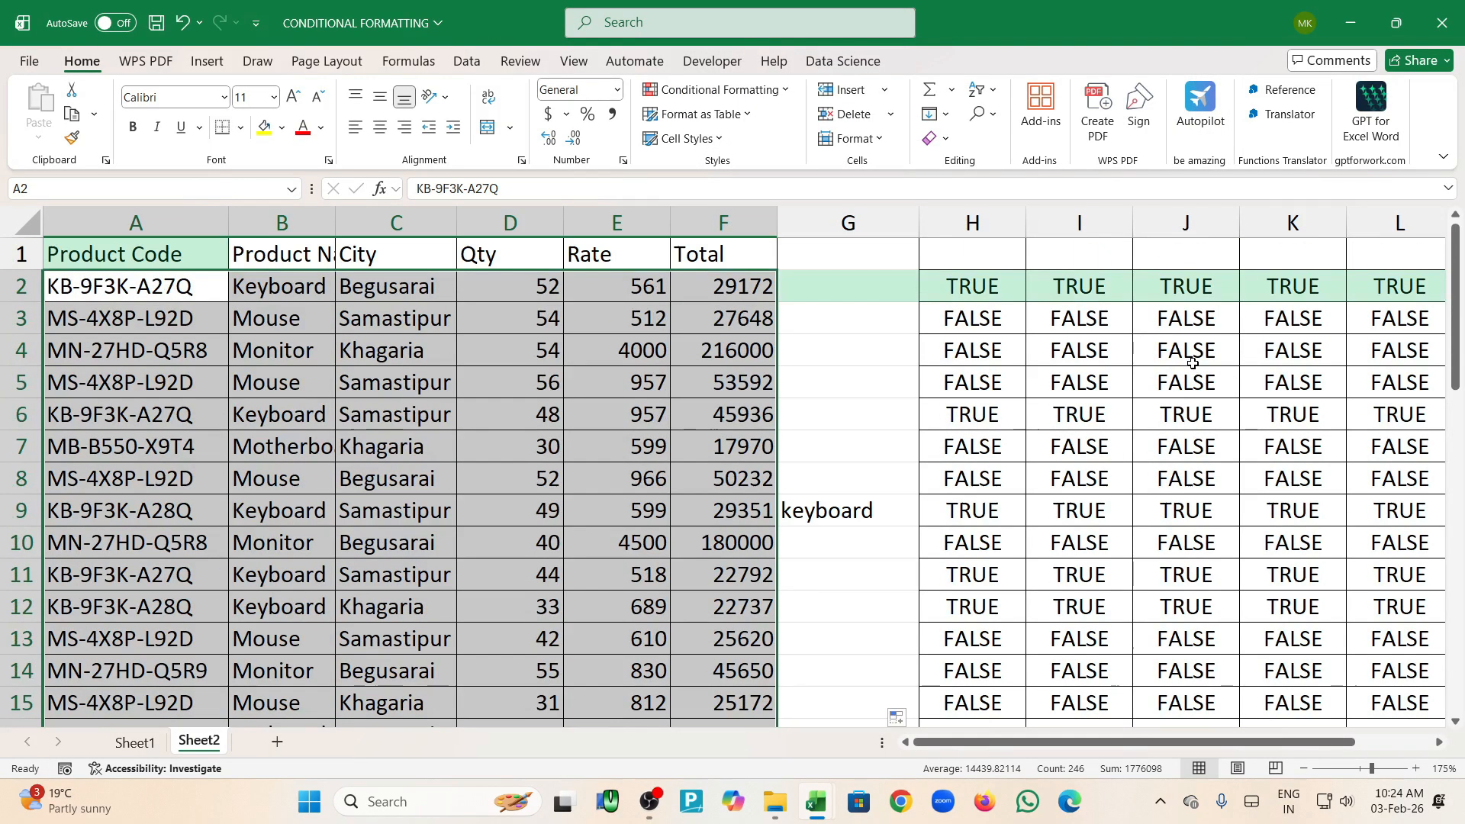
pyautogui.doubleClick(924, 287)
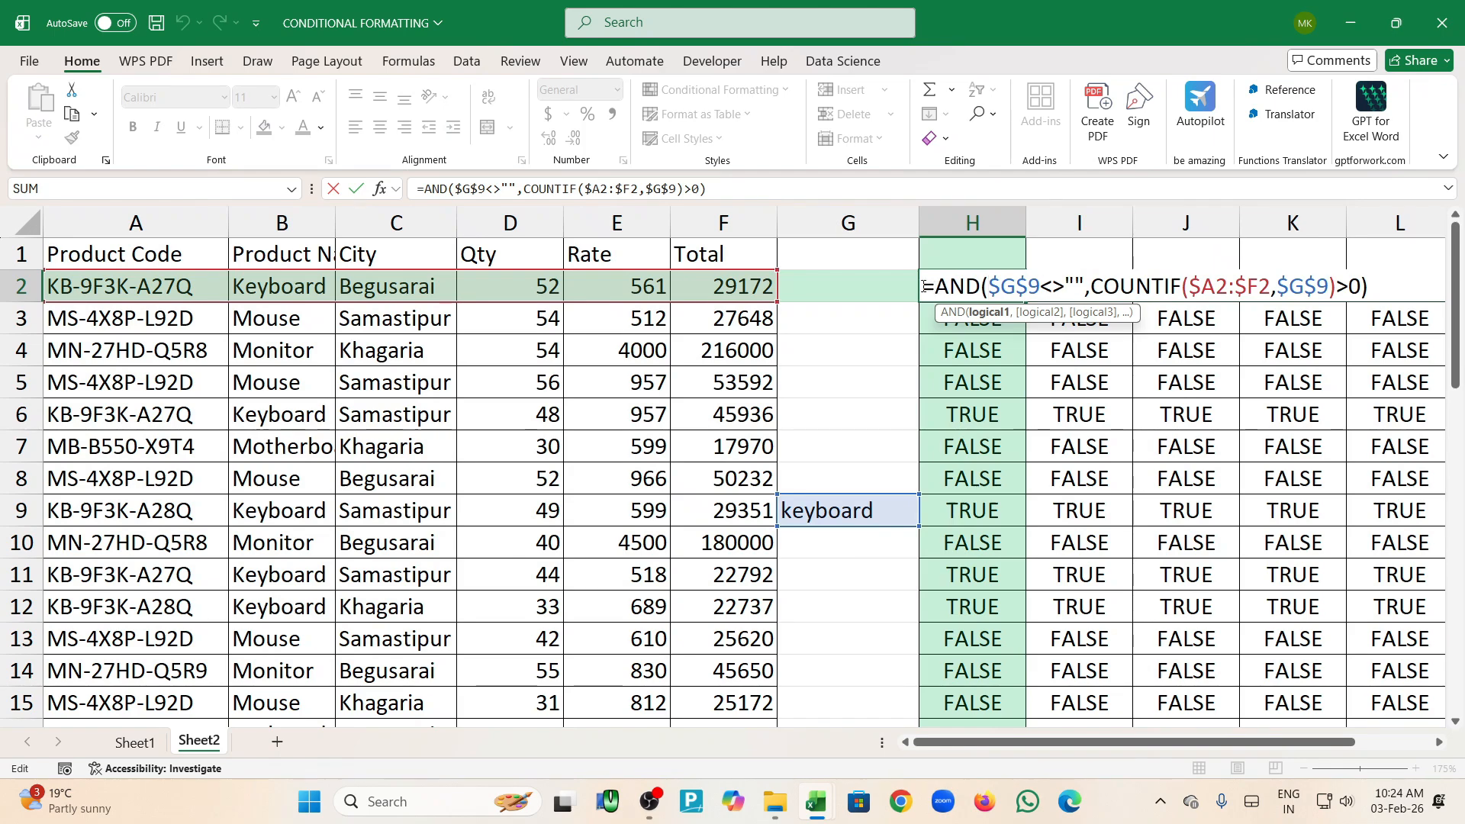
pyautogui.moveTo(924, 287); pyautogui.dragTo(1196, 284)
pyautogui.moveTo(1363, 287); pyautogui.dragTo(1373, 288)
pyautogui.hotkey('ctrl', 'c')
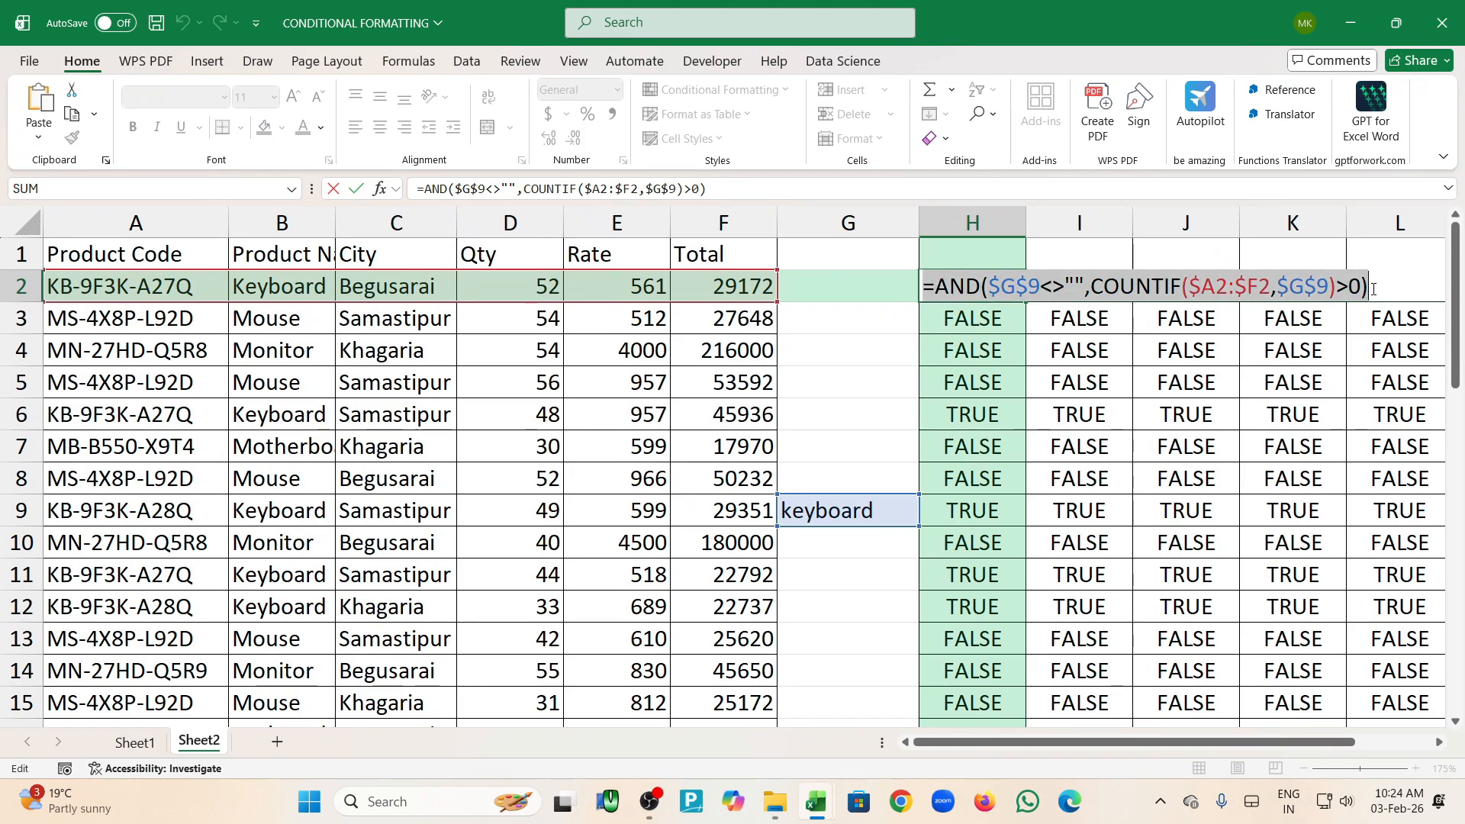
pyautogui.press('Return')
# Start a formula-based conditional formatting rule for A2:F42 using the copied =AND($G$9<>"",COUNTIF($A2:$F2,$G$9)>0)
pyautogui.moveTo(153, 290); pyautogui.dragTo(616, 667)
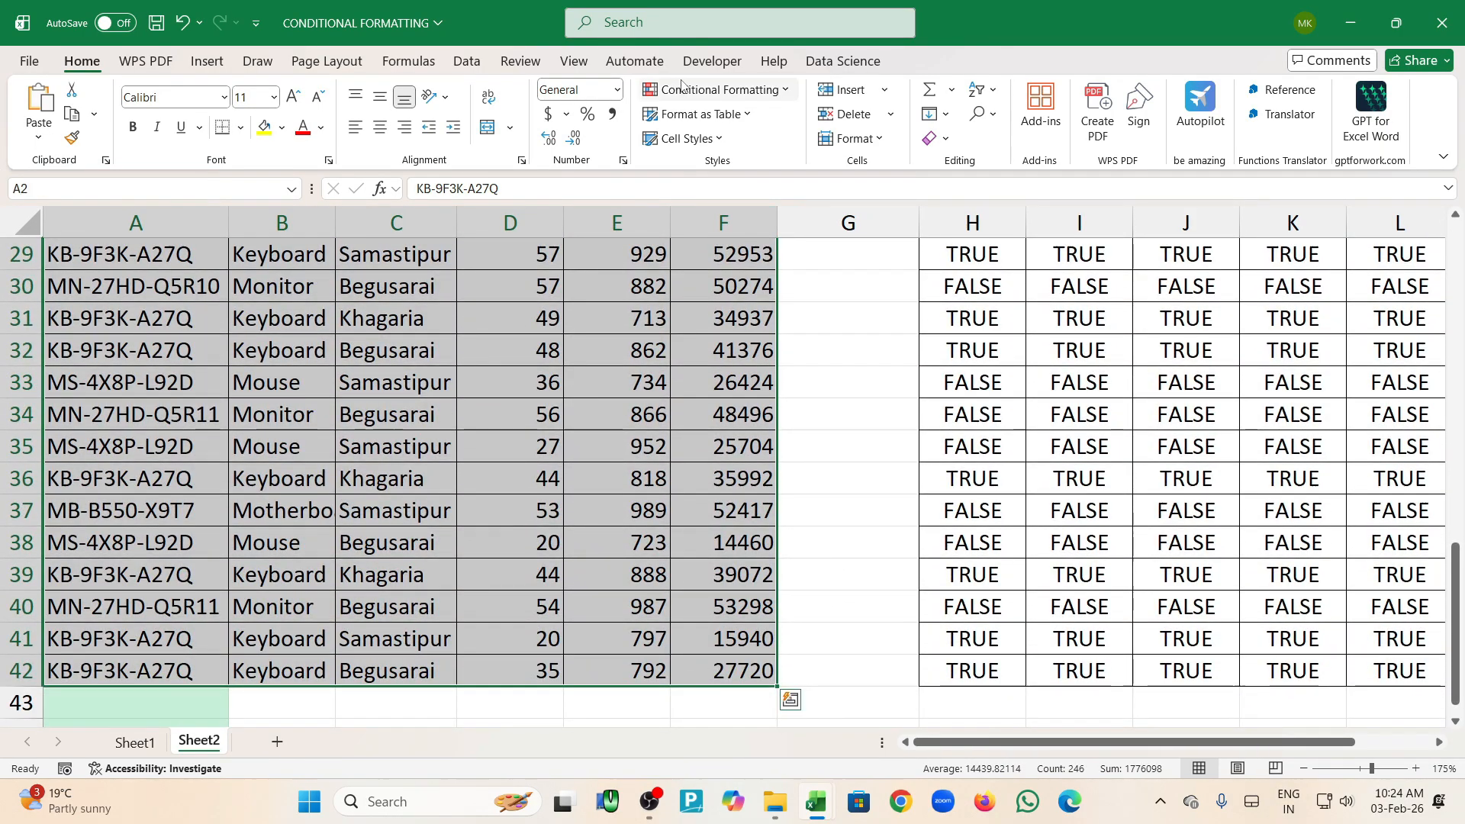
pyautogui.click(713, 89)
pyautogui.click(704, 314)
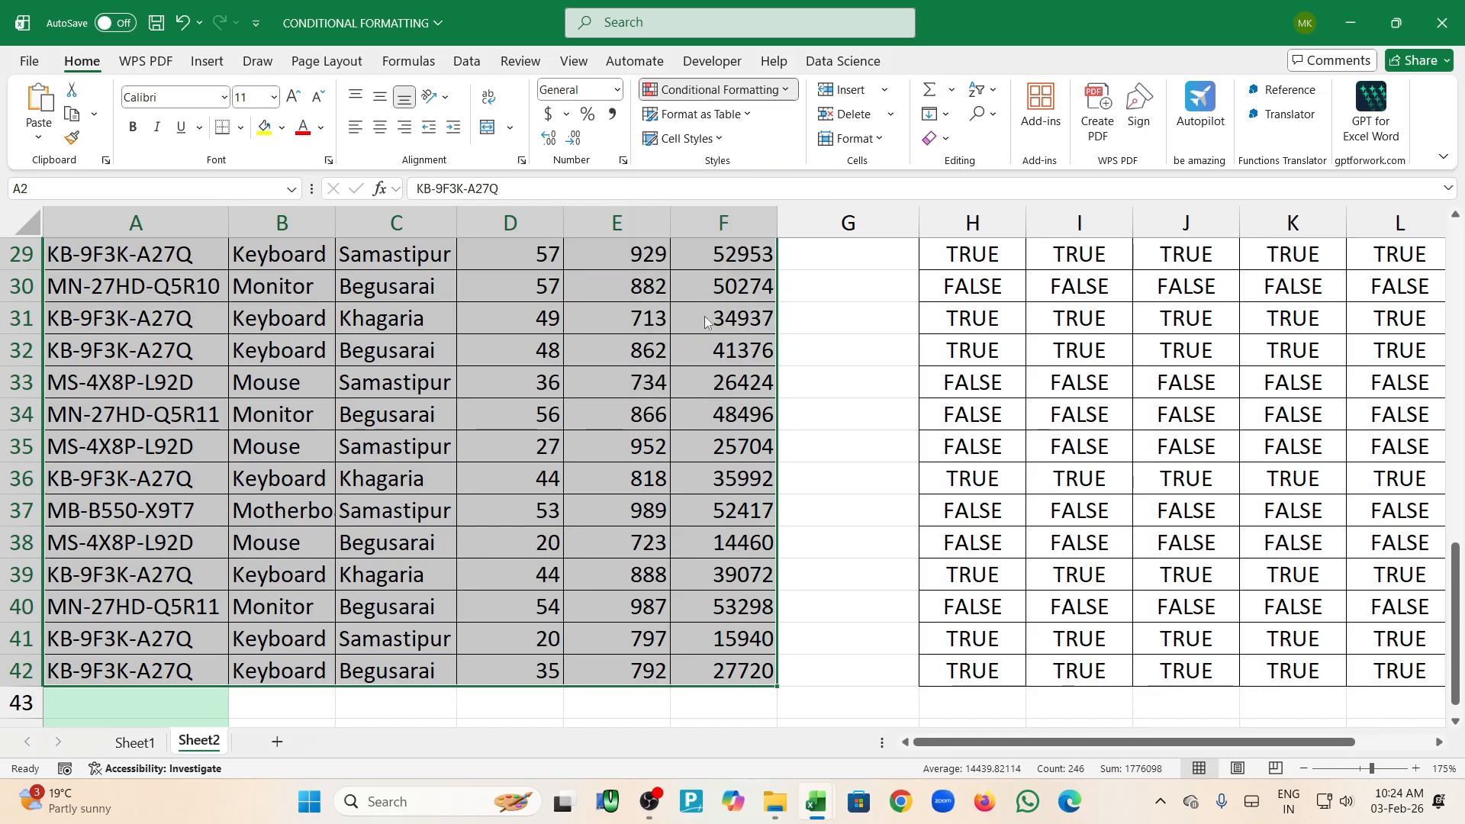
pyautogui.click(857, 184)
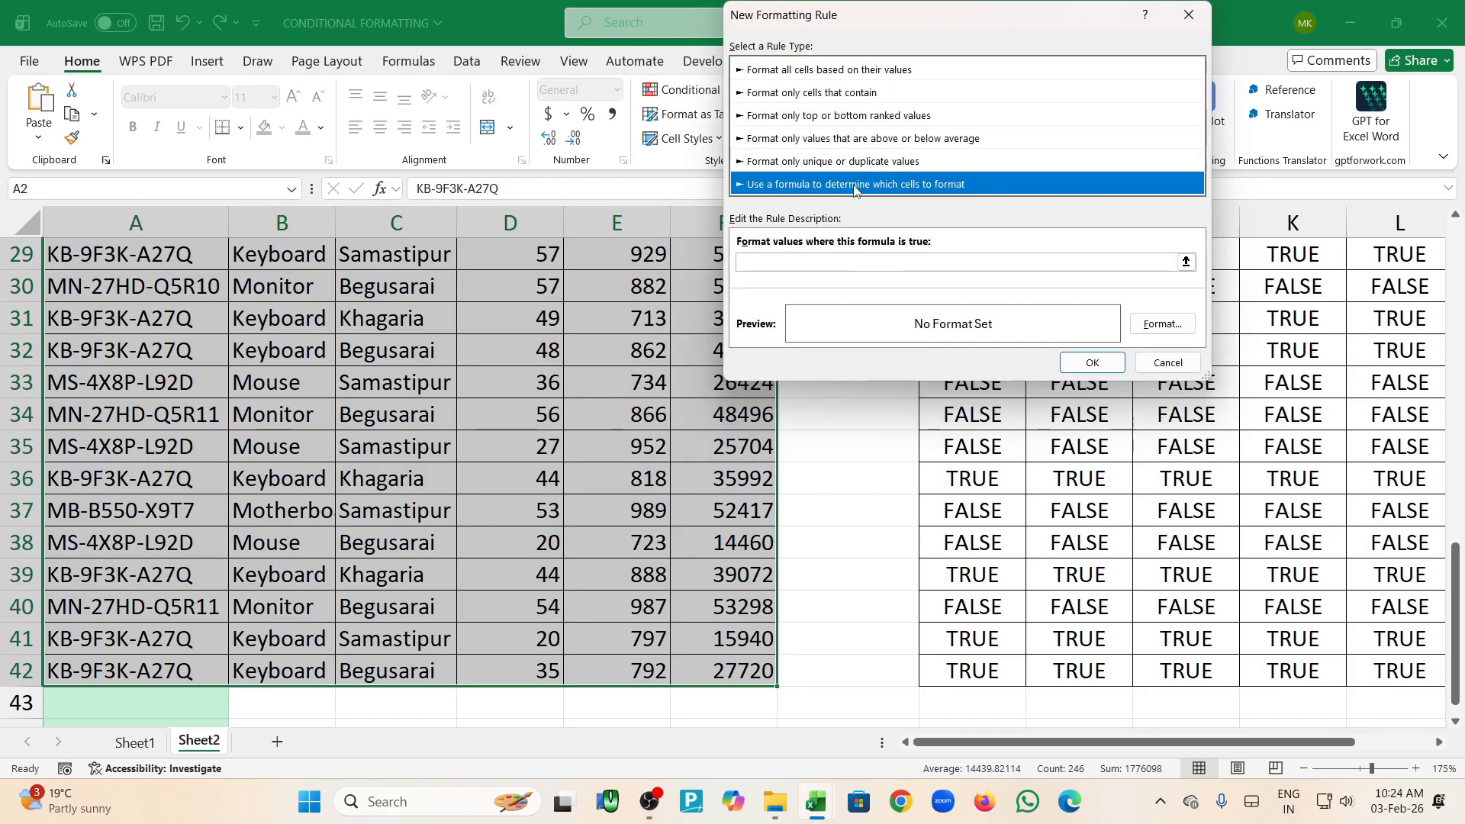
pyautogui.click(797, 261)
pyautogui.hotkey('ctrl', 'v')
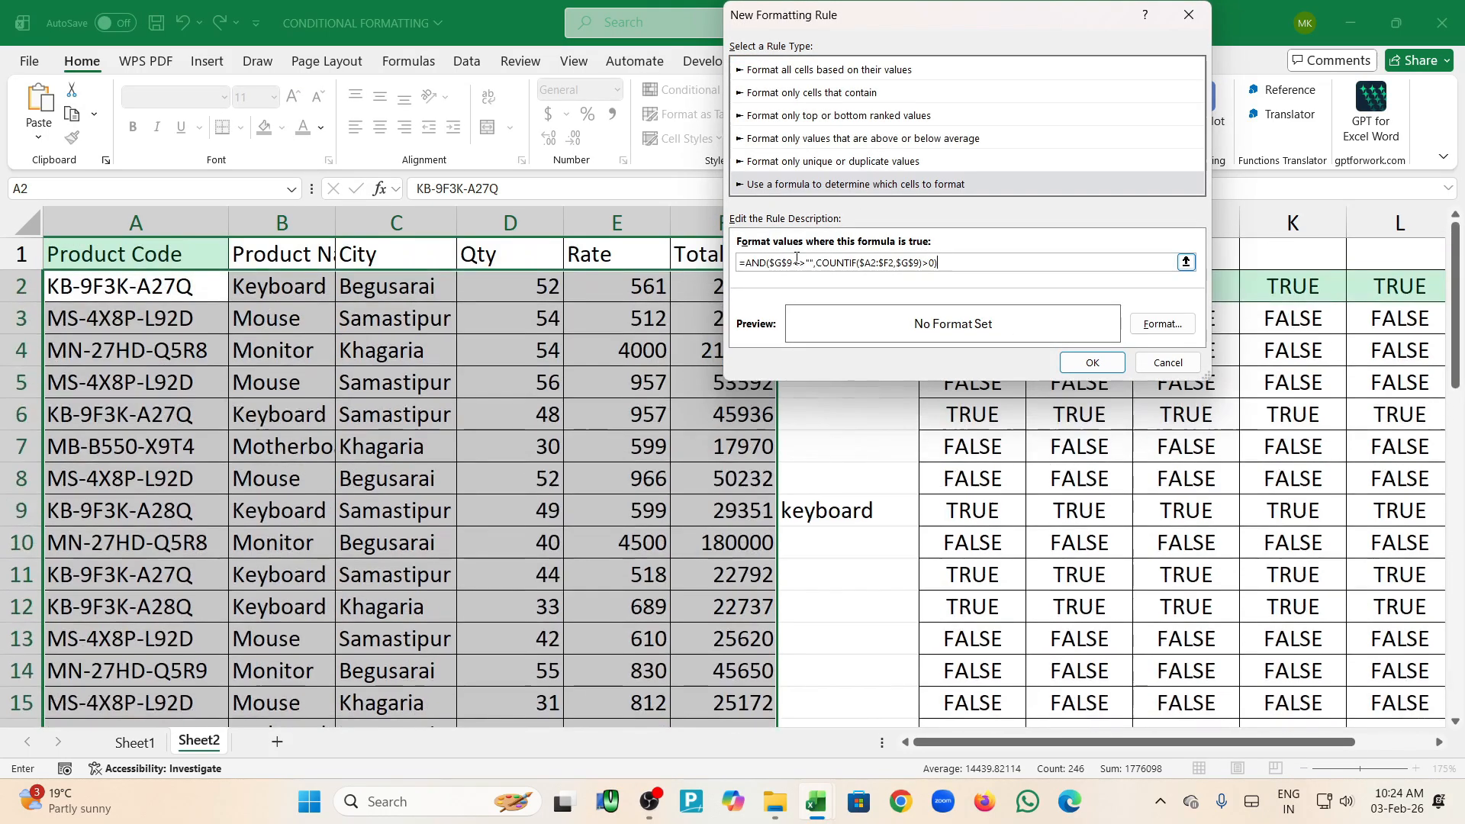
# Set the rule's font style to Bold and choose yellow as the border line colour
pyautogui.click(1164, 324)
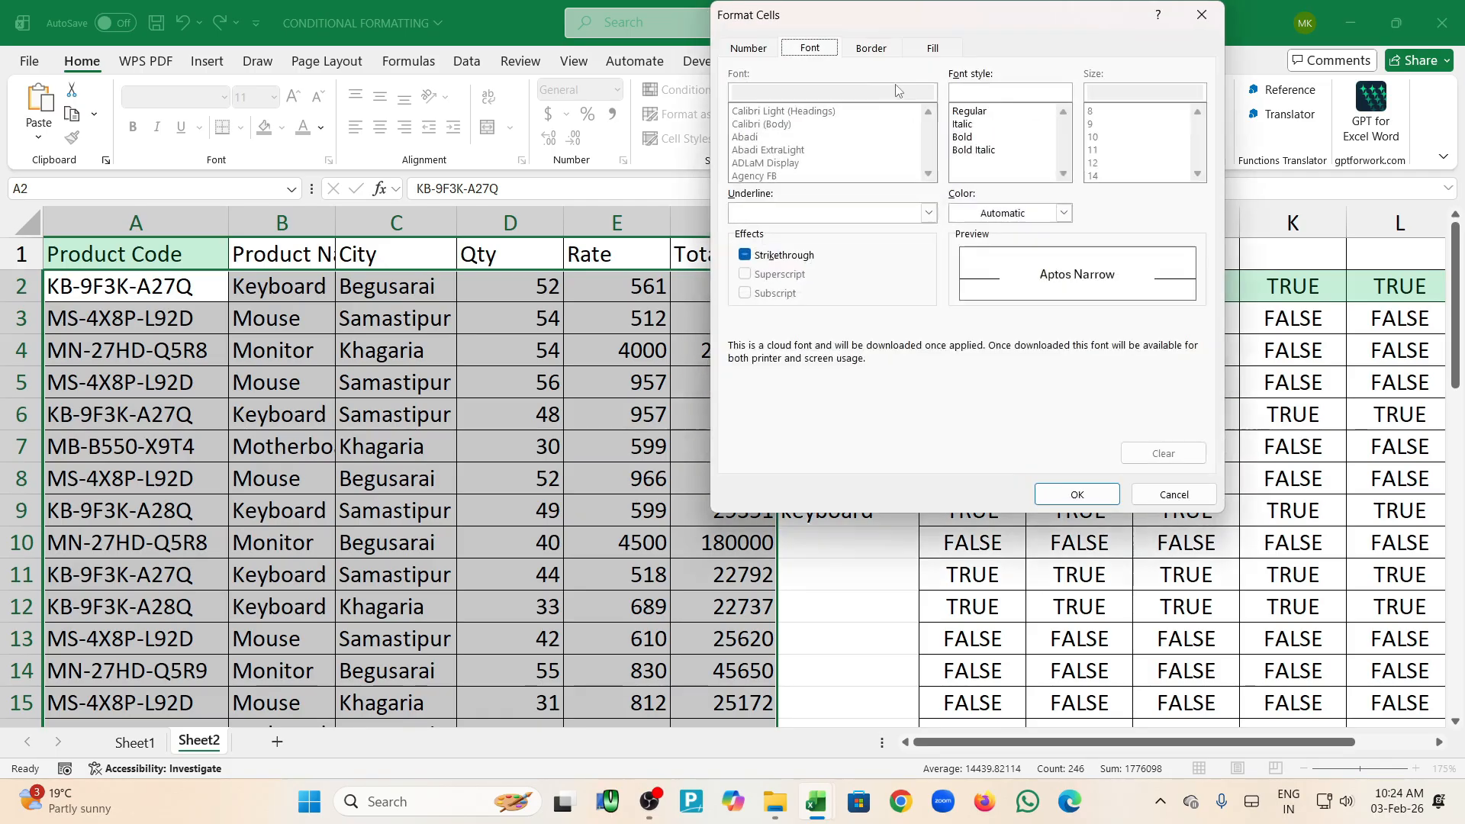
pyautogui.click(871, 49)
pyautogui.click(814, 48)
pyautogui.click(971, 138)
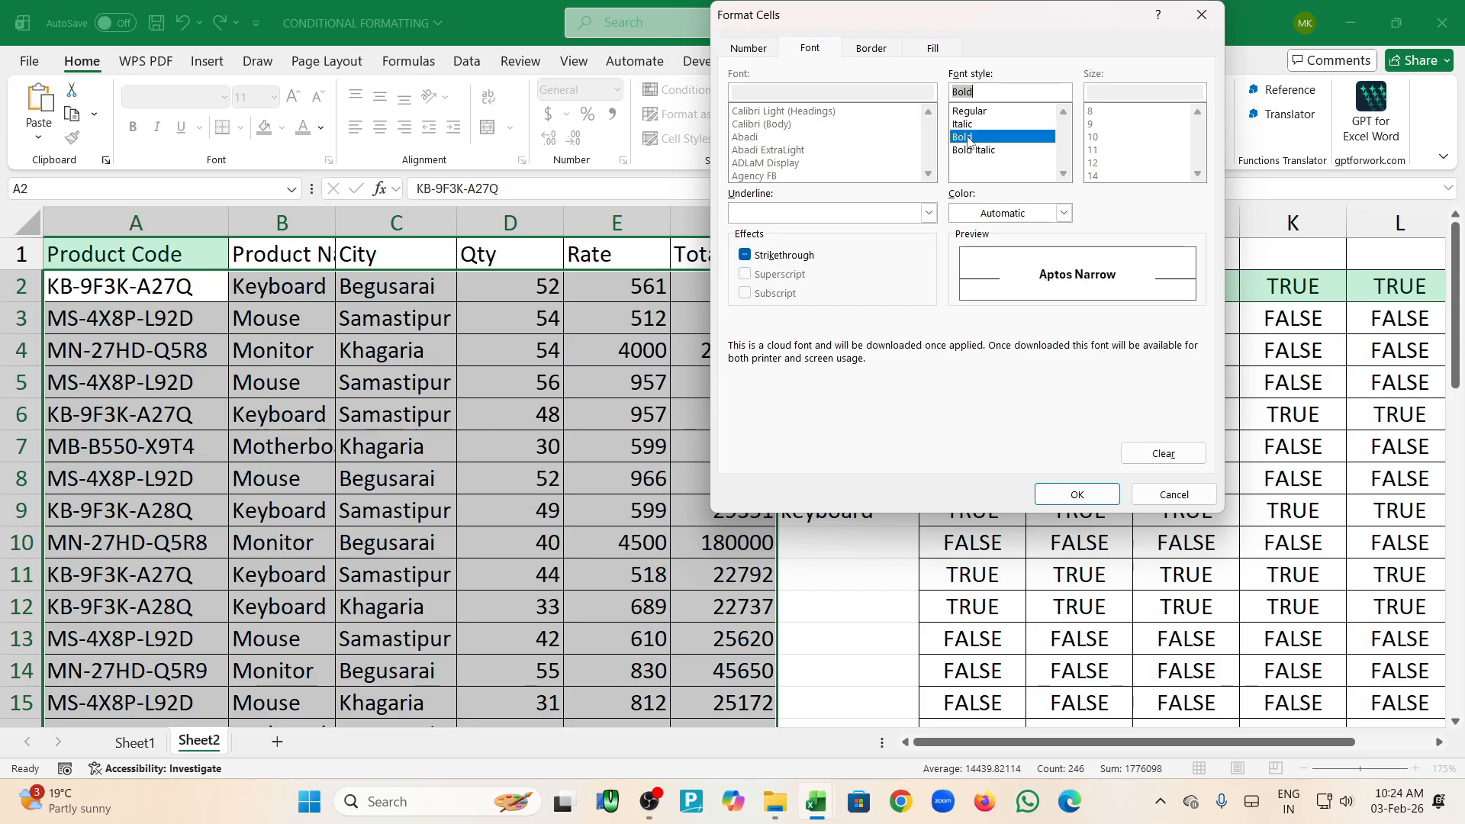
pyautogui.click(883, 50)
pyautogui.click(793, 193)
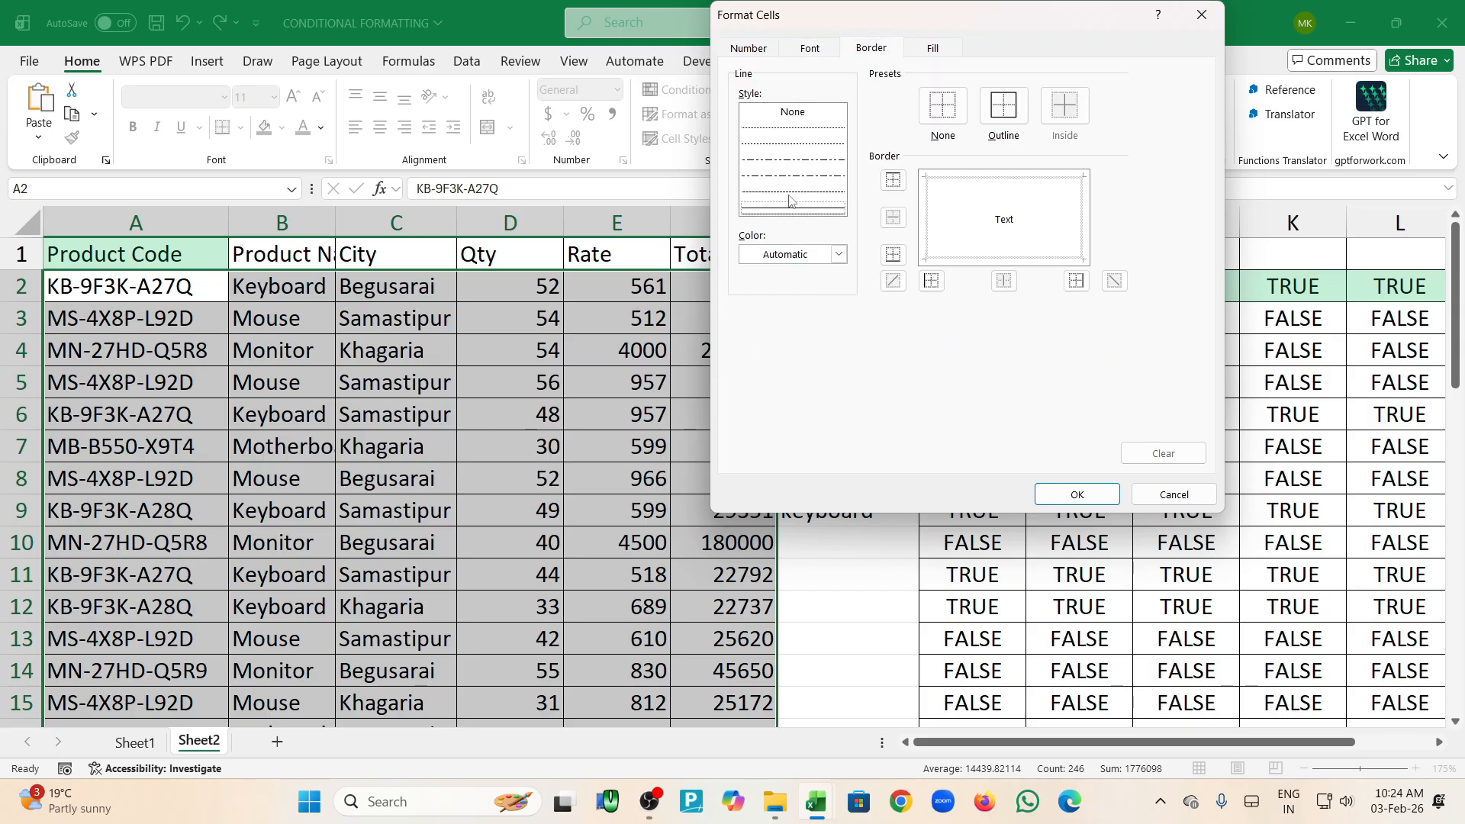
pyautogui.click(838, 255)
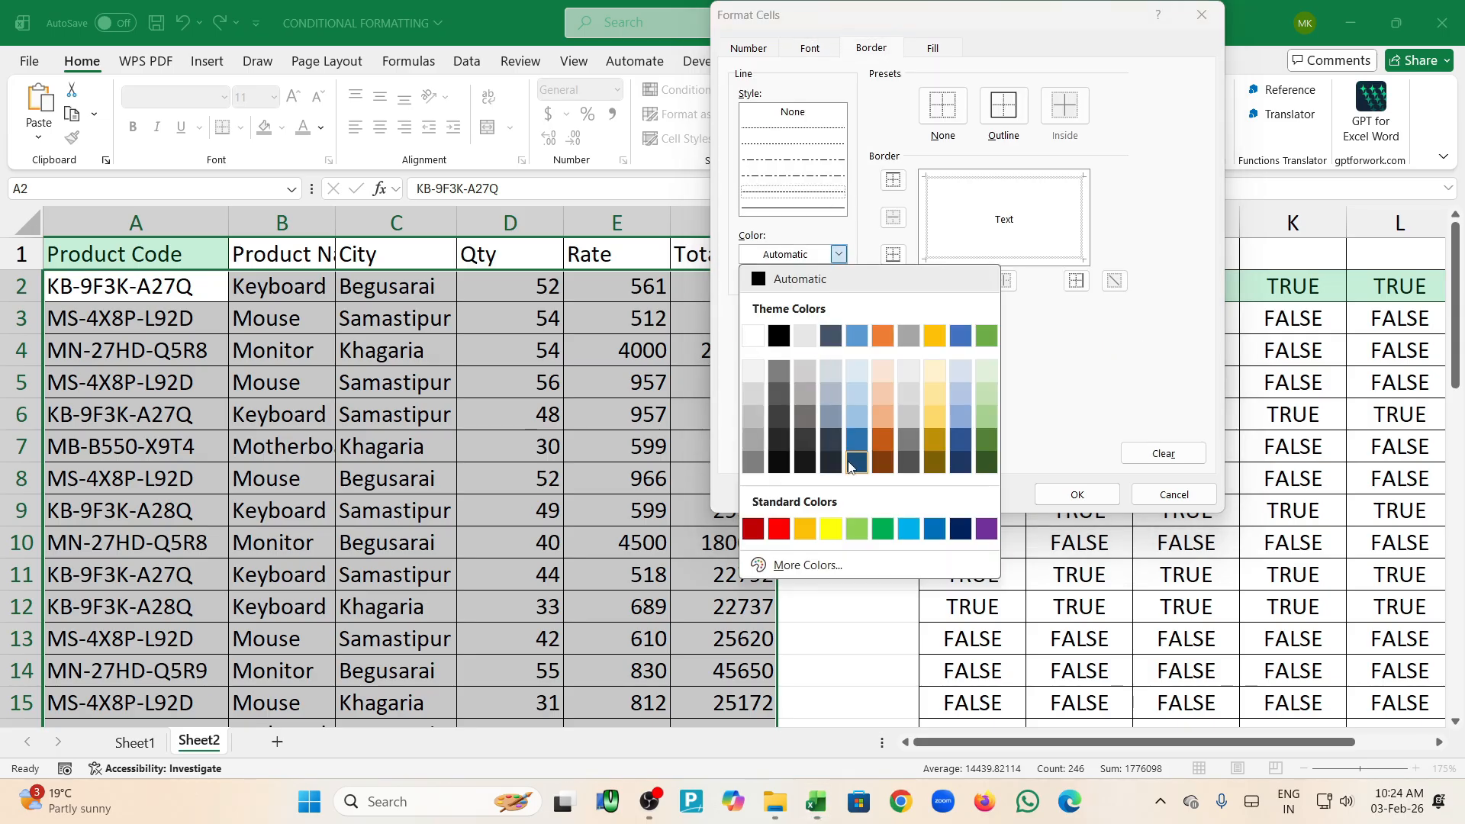
pyautogui.click(831, 528)
# Give the rule a green fill and apply it to the selected table
pyautogui.click(934, 49)
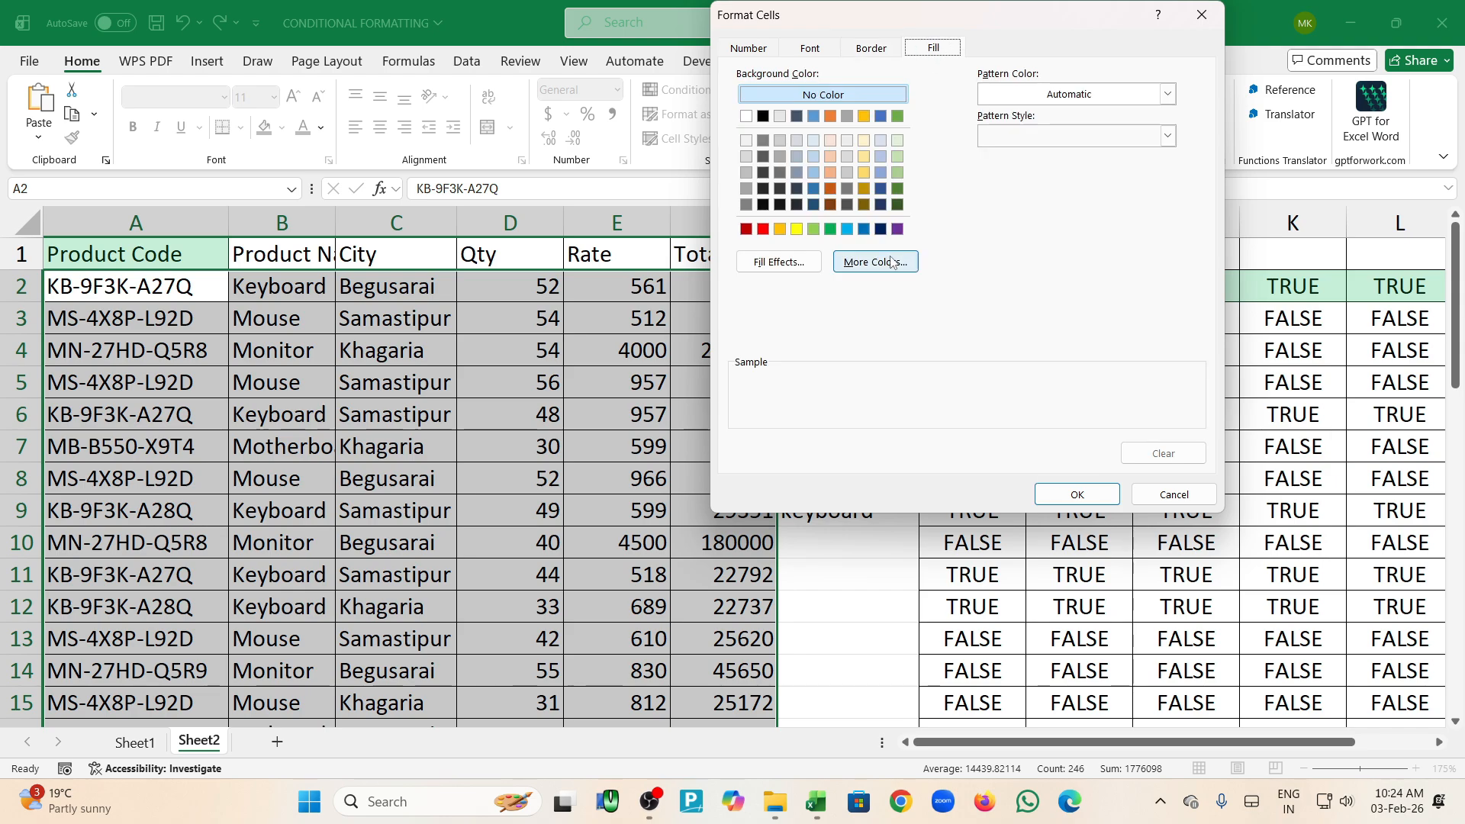
pyautogui.click(830, 228)
pyautogui.click(1060, 496)
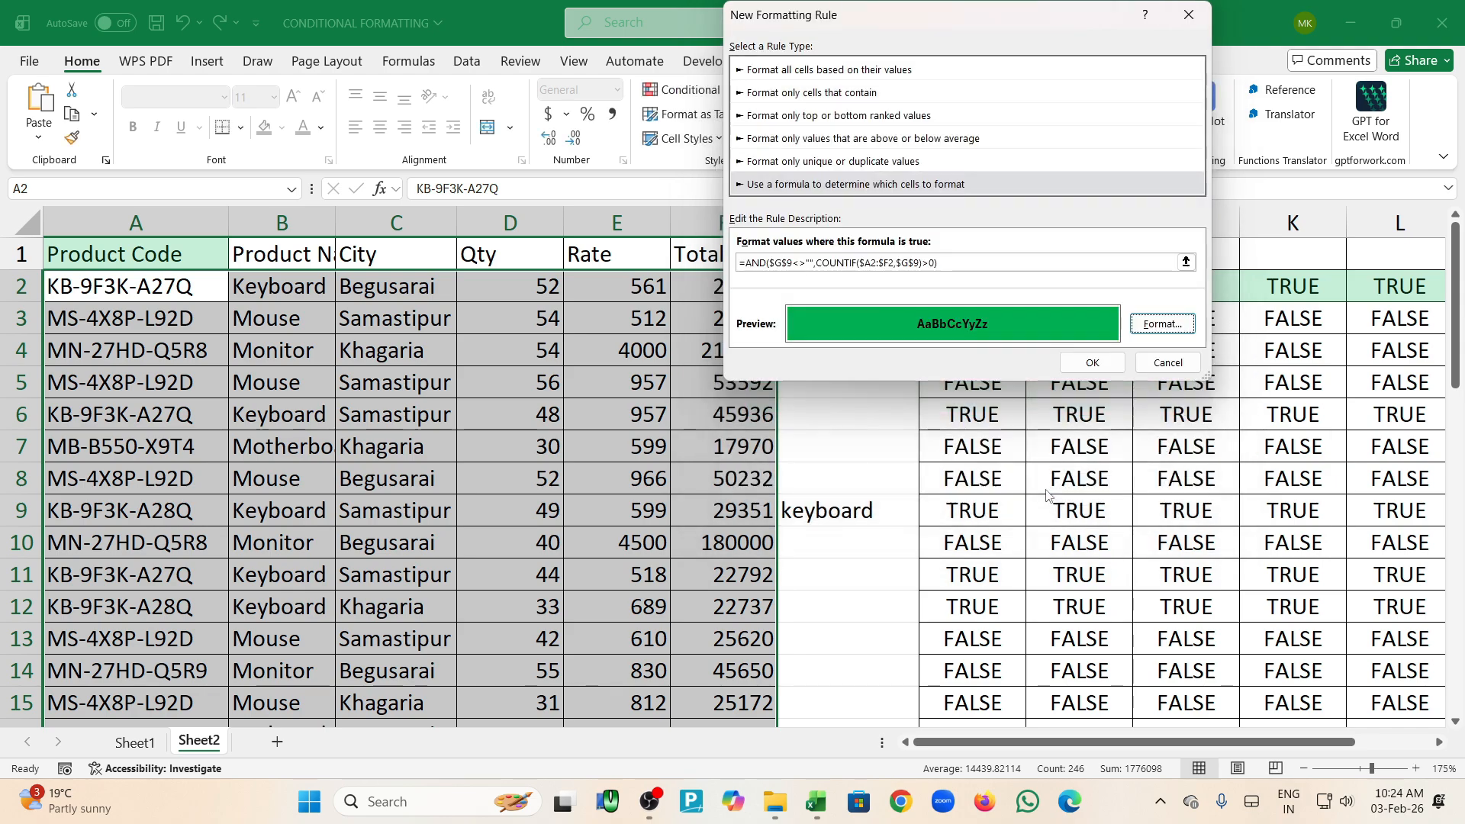
pyautogui.click(1093, 361)
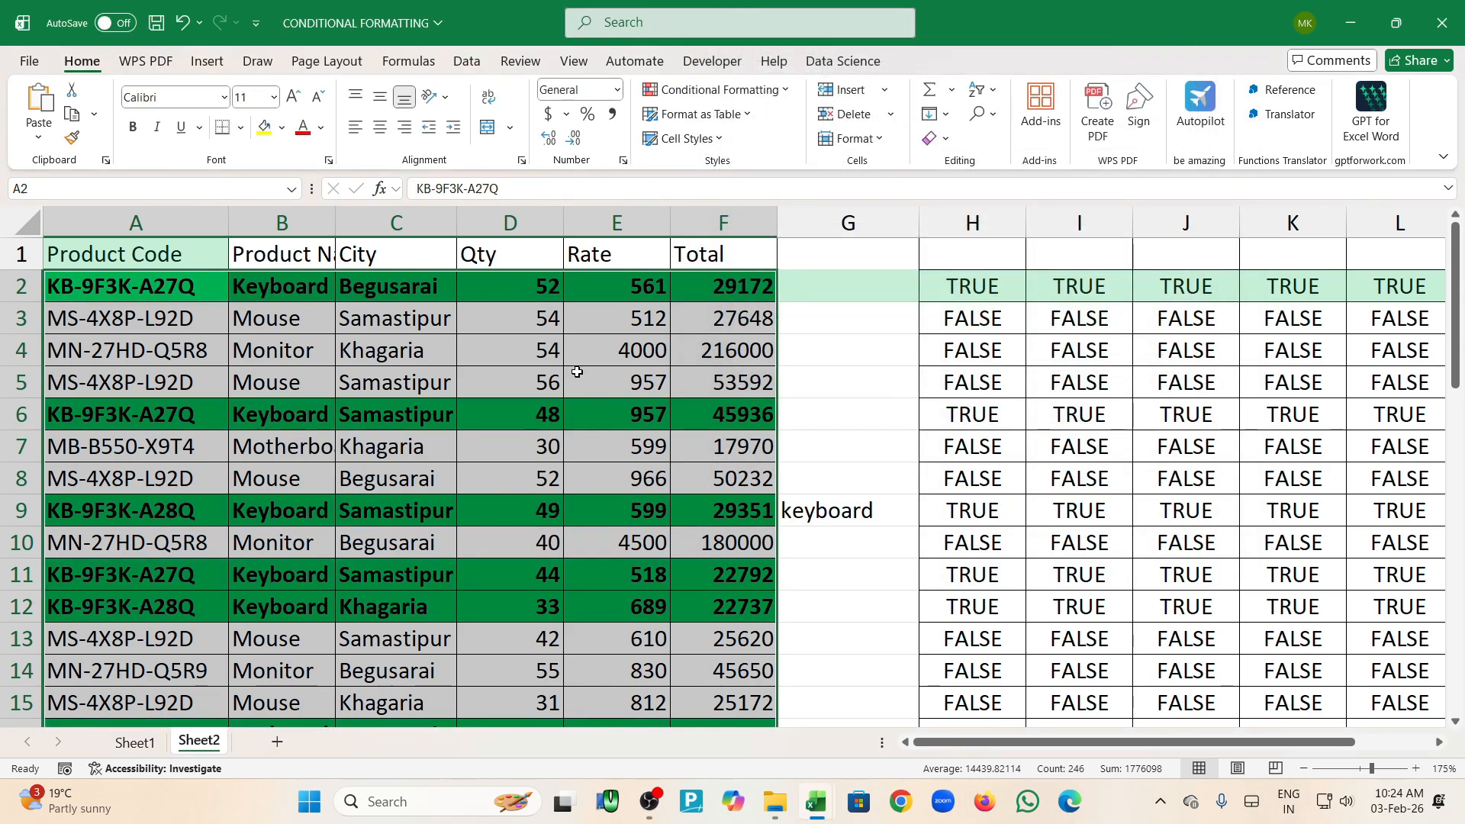
# Examine the rule's highlighting through the whole table, from the first product row to row 42
pyautogui.scroll(-5, 577, 372)
pyautogui.scroll(5, 646, 458)
pyautogui.scroll(-13, 704, 434)
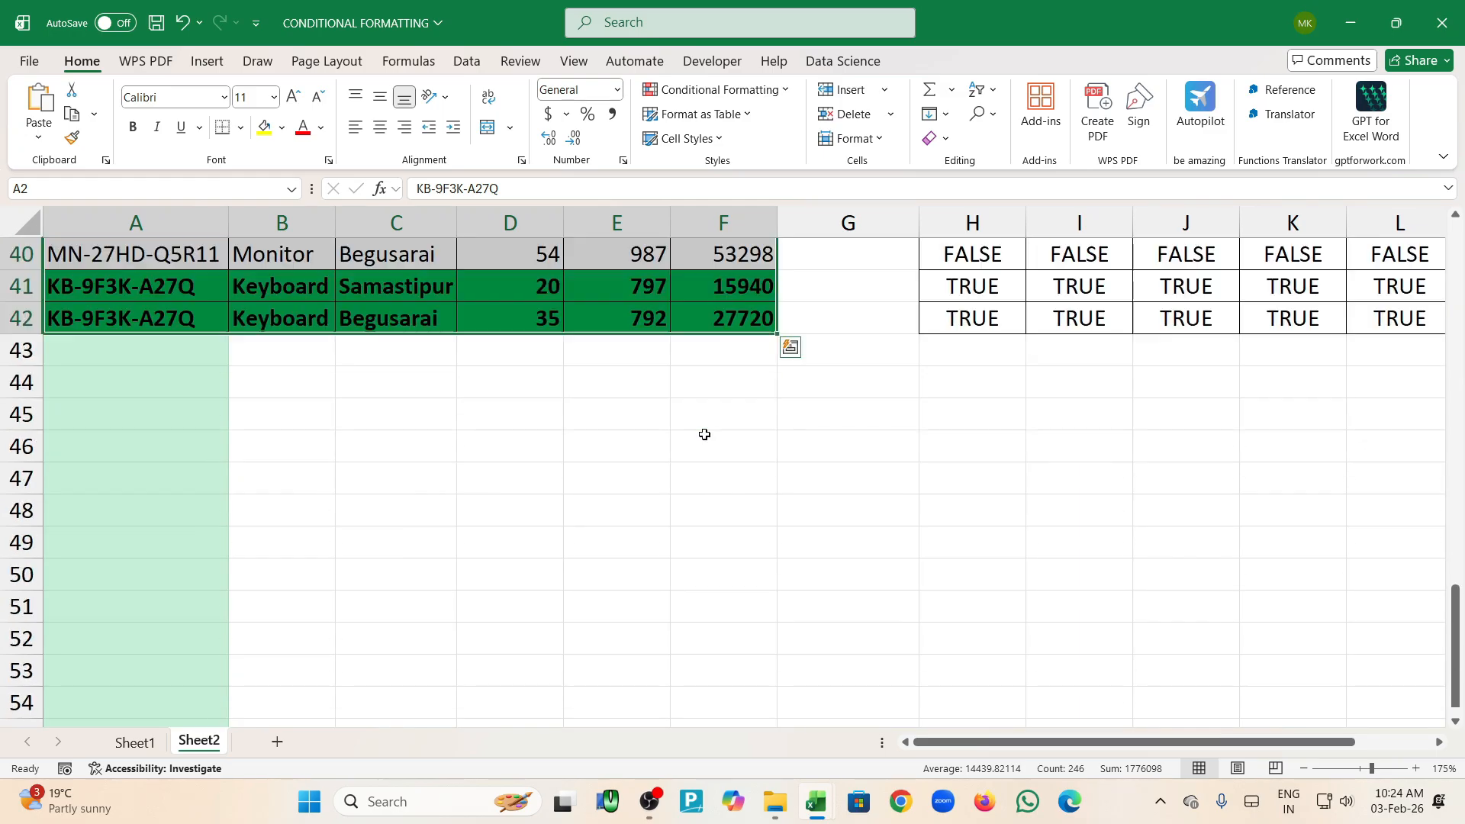
pyautogui.scroll(7, 704, 434)
pyautogui.scroll(6, 704, 434)
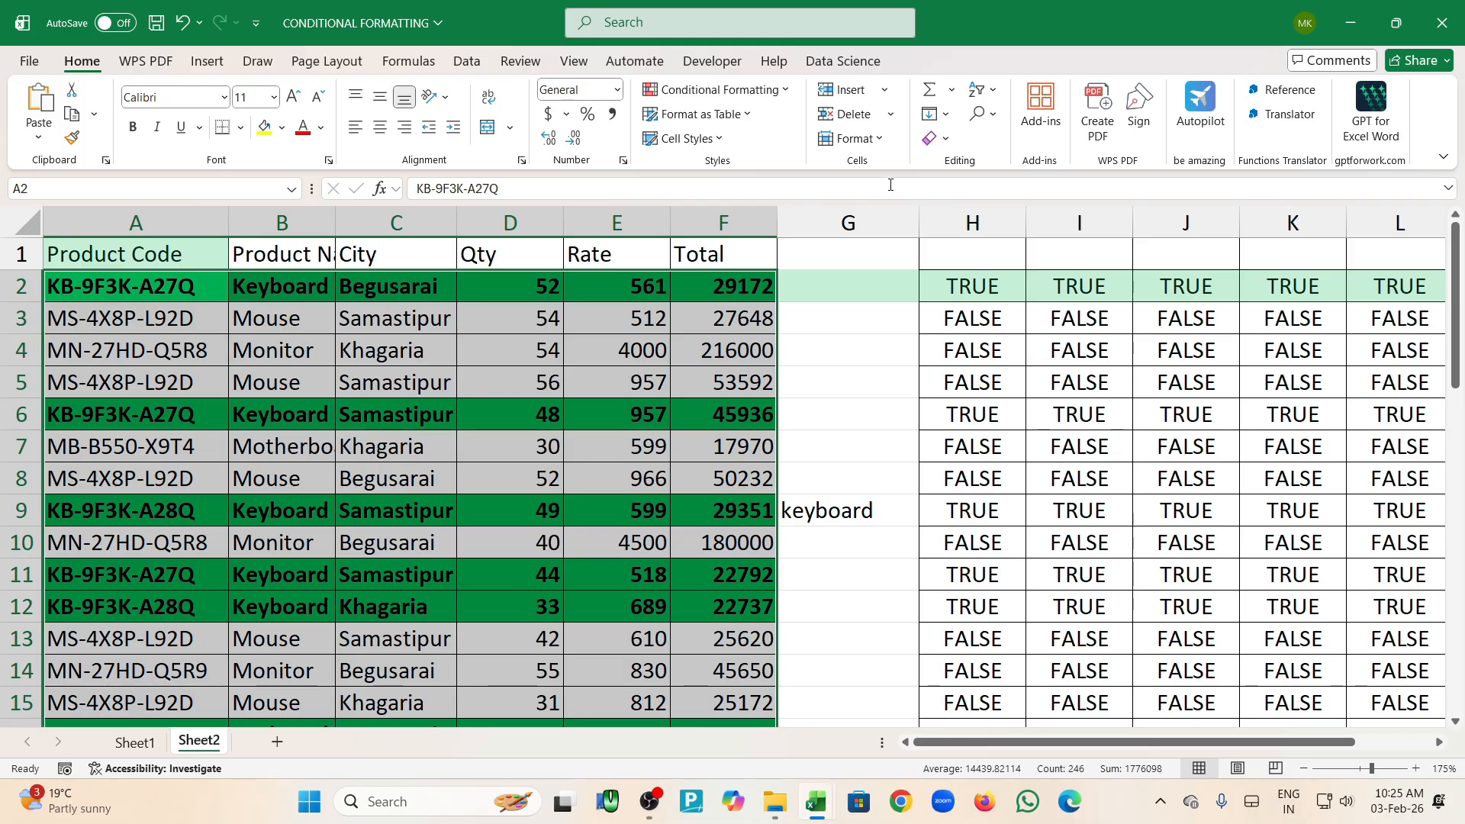
pyautogui.click(753, 91)
pyautogui.click(904, 267)
# Shorten the search keyword in G9 to key to test a partial match
pyautogui.click(857, 514)
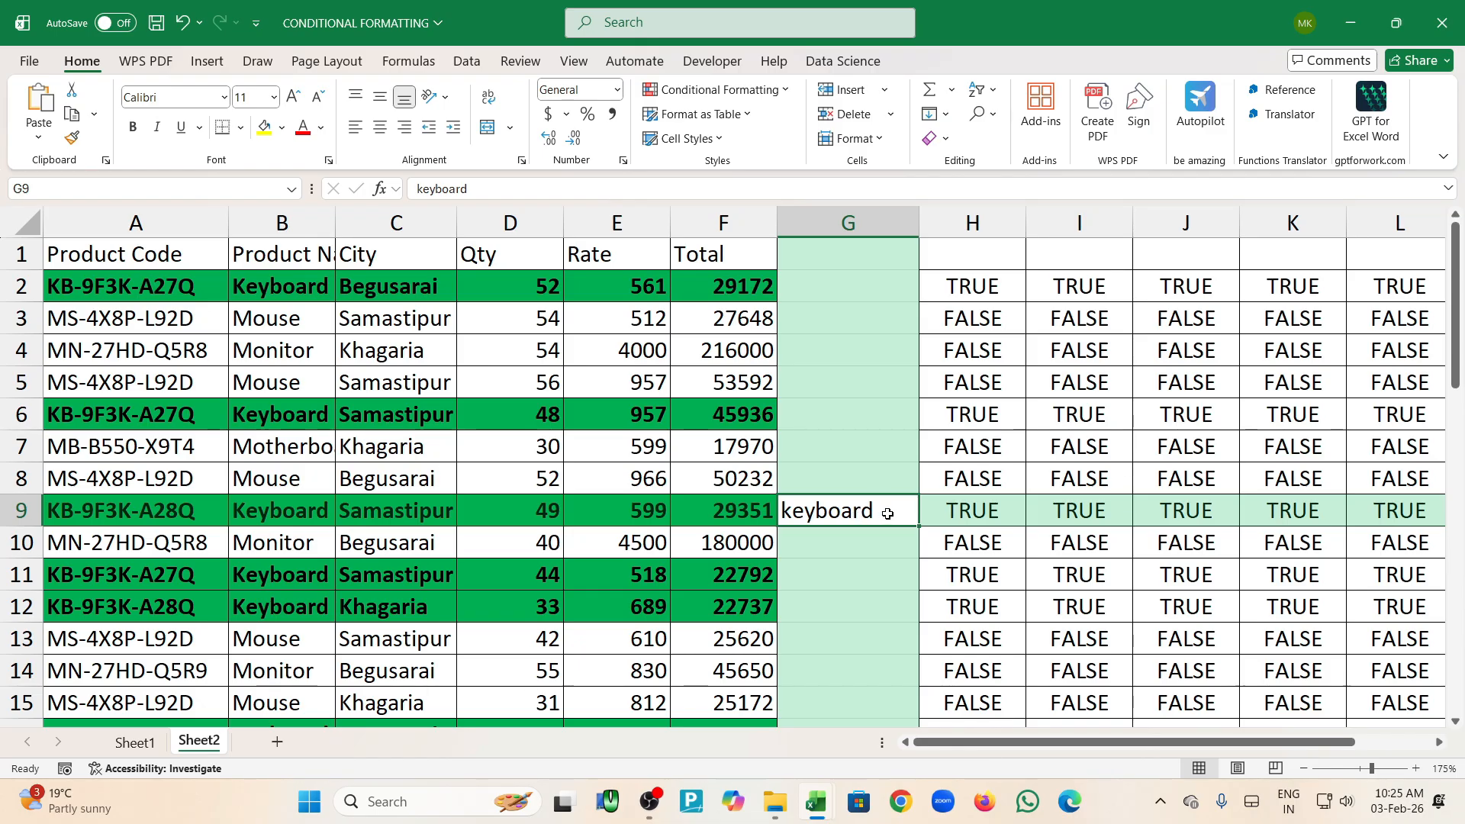
pyautogui.doubleClick(889, 514)
pyautogui.press('BackSpace')
pyautogui.press('BackSpace')
pyautogui.press('BackSpace')
pyautogui.press('BackSpace')
pyautogui.press('BackSpace')
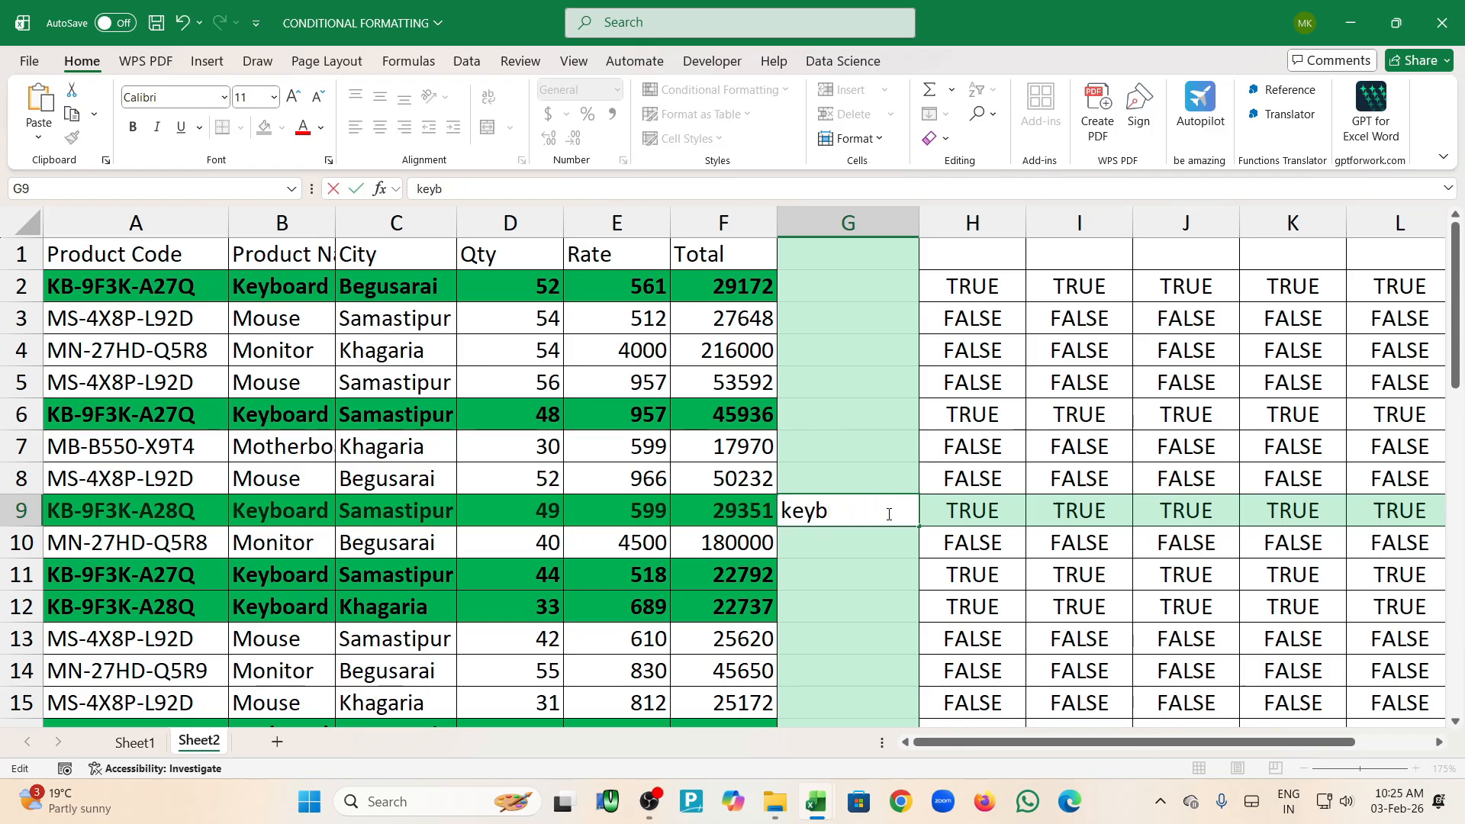
pyautogui.press('Return')
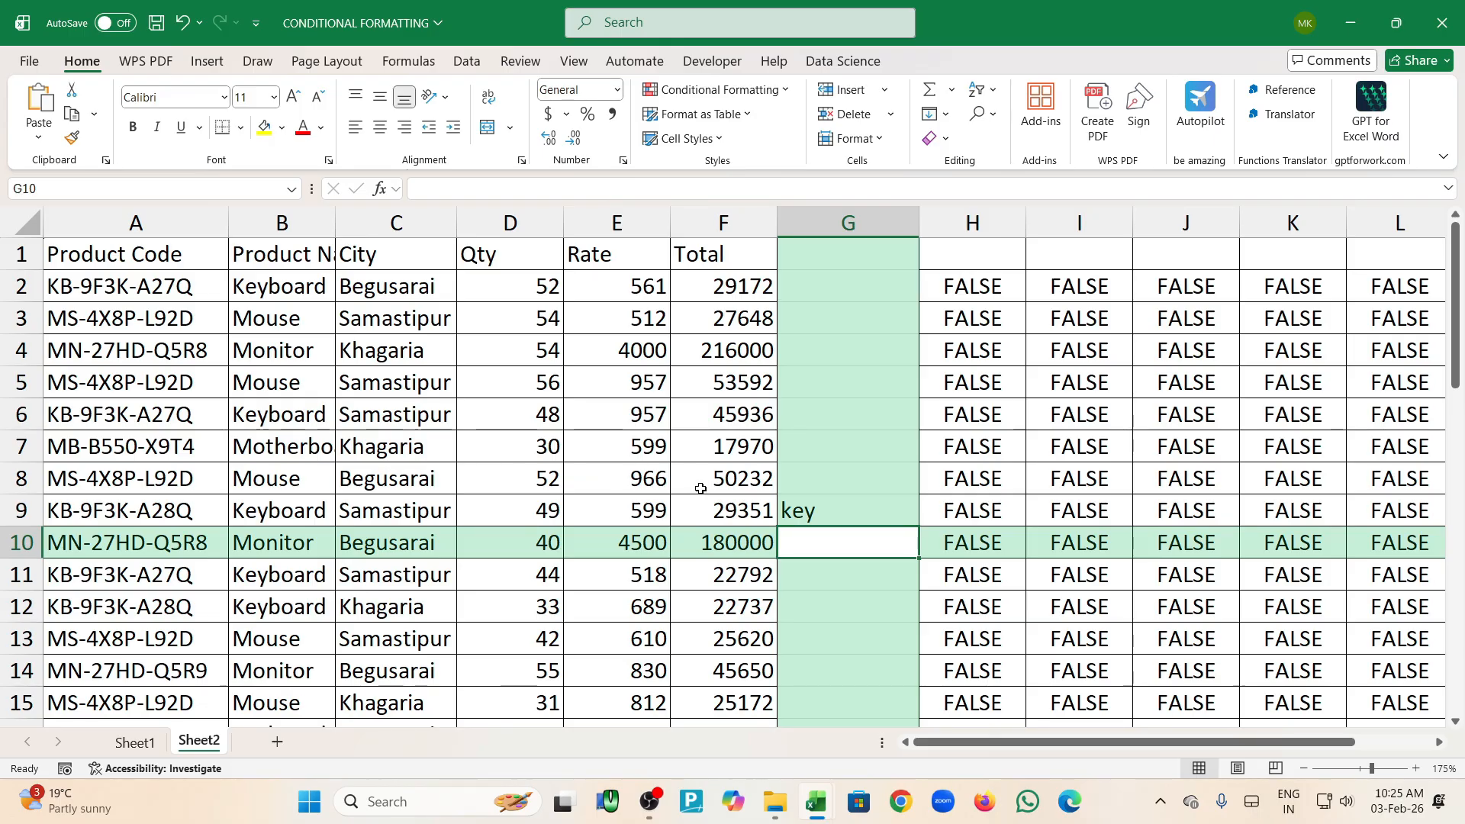
# Replace the search keyword in G9 with the single letter k
pyautogui.click(832, 498)
pyautogui.write('k')
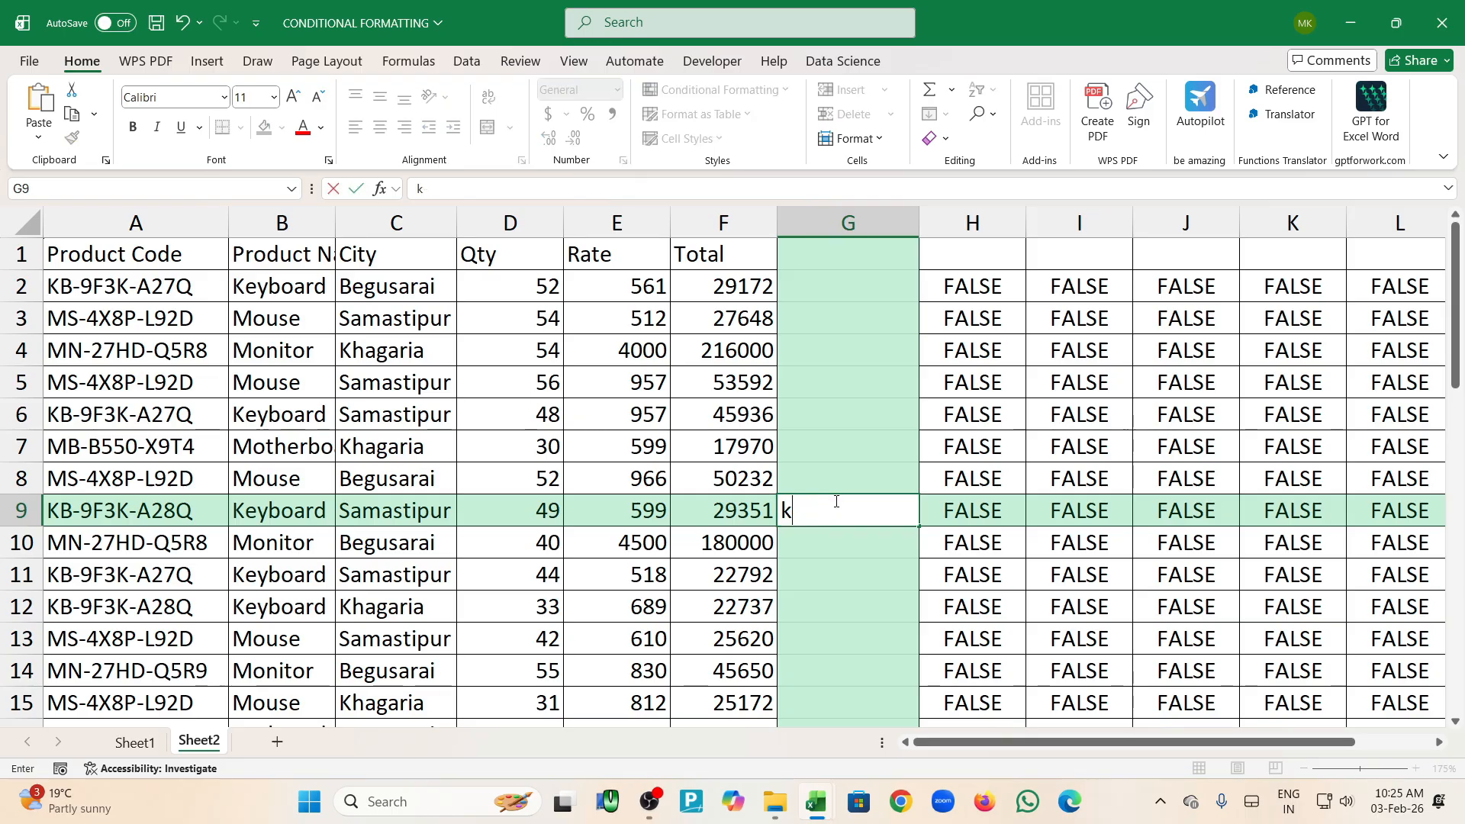
pyautogui.press('Return')
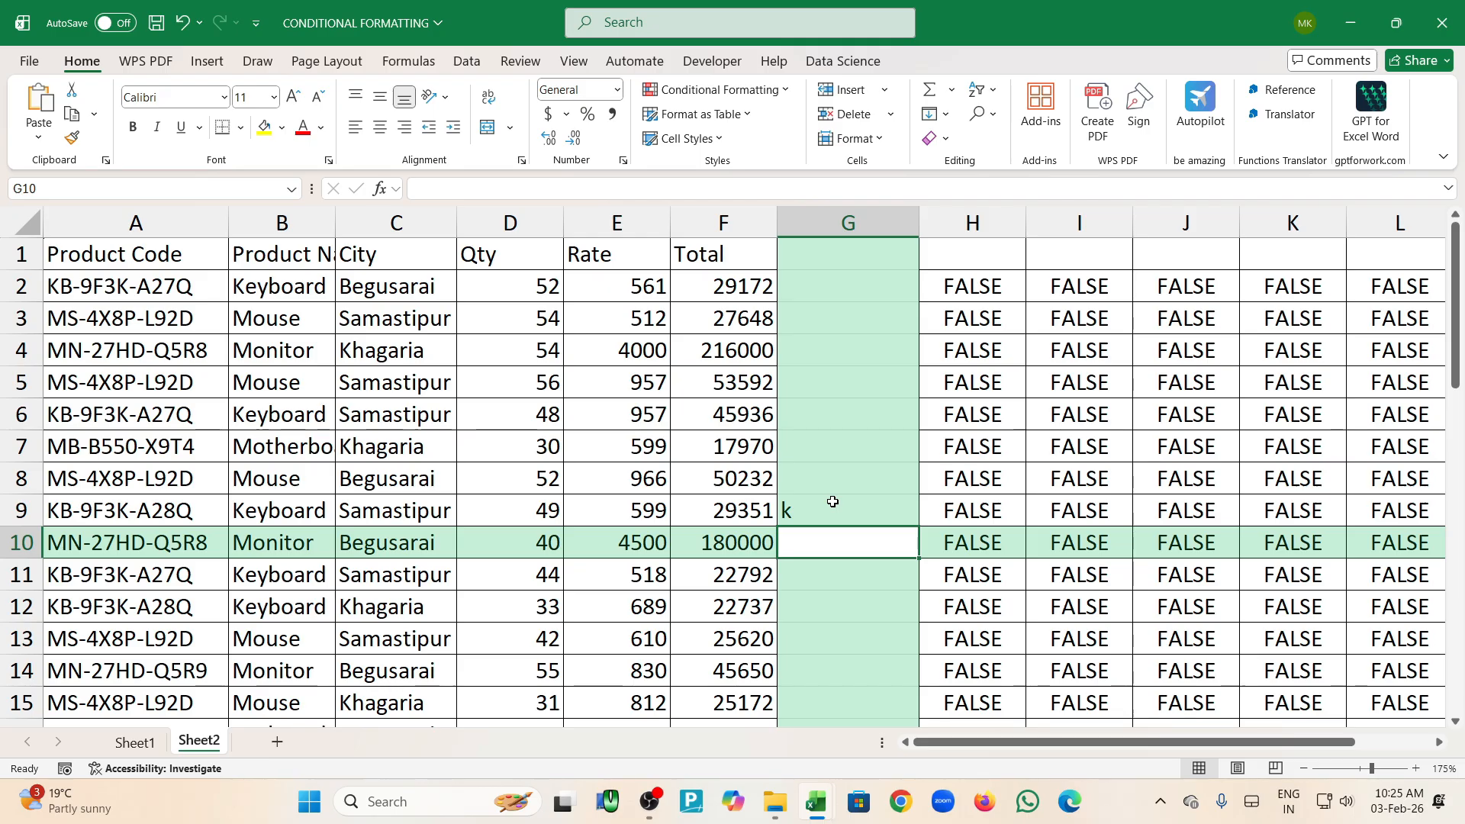
pyautogui.doubleClick(827, 513)
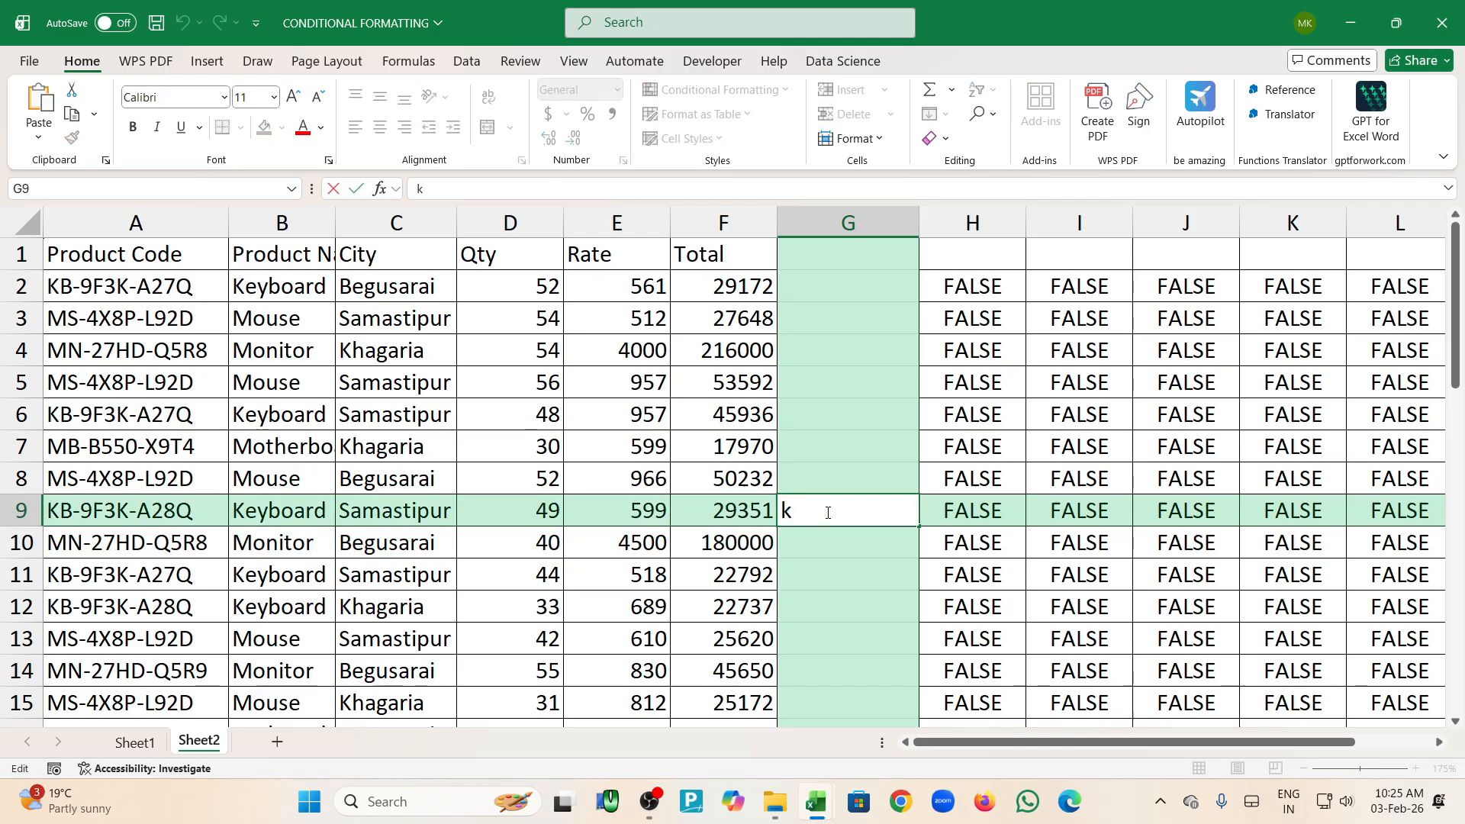
pyautogui.click(826, 555)
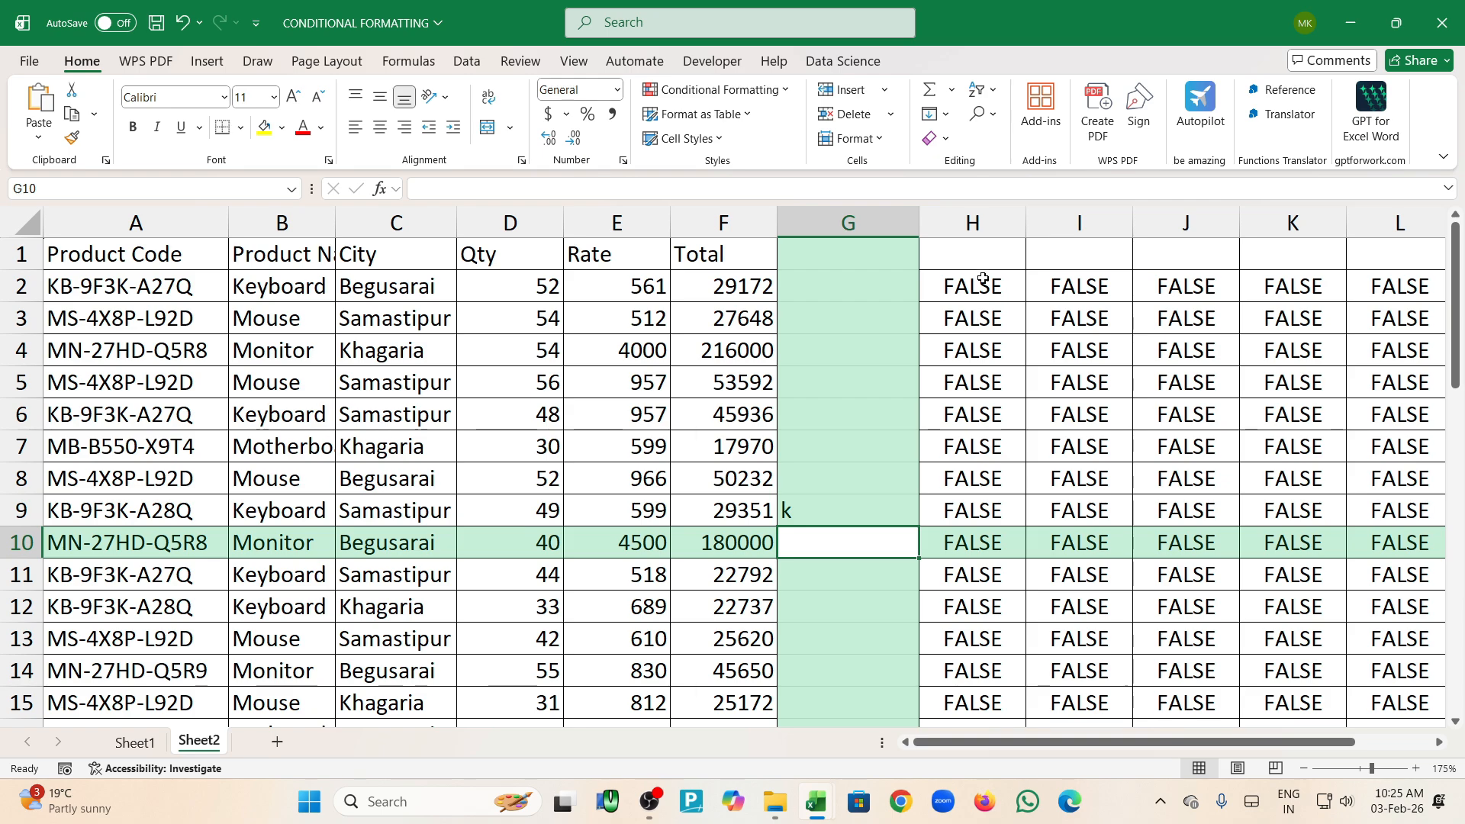
pyautogui.moveTo(983, 279); pyautogui.dragTo(1399, 290)
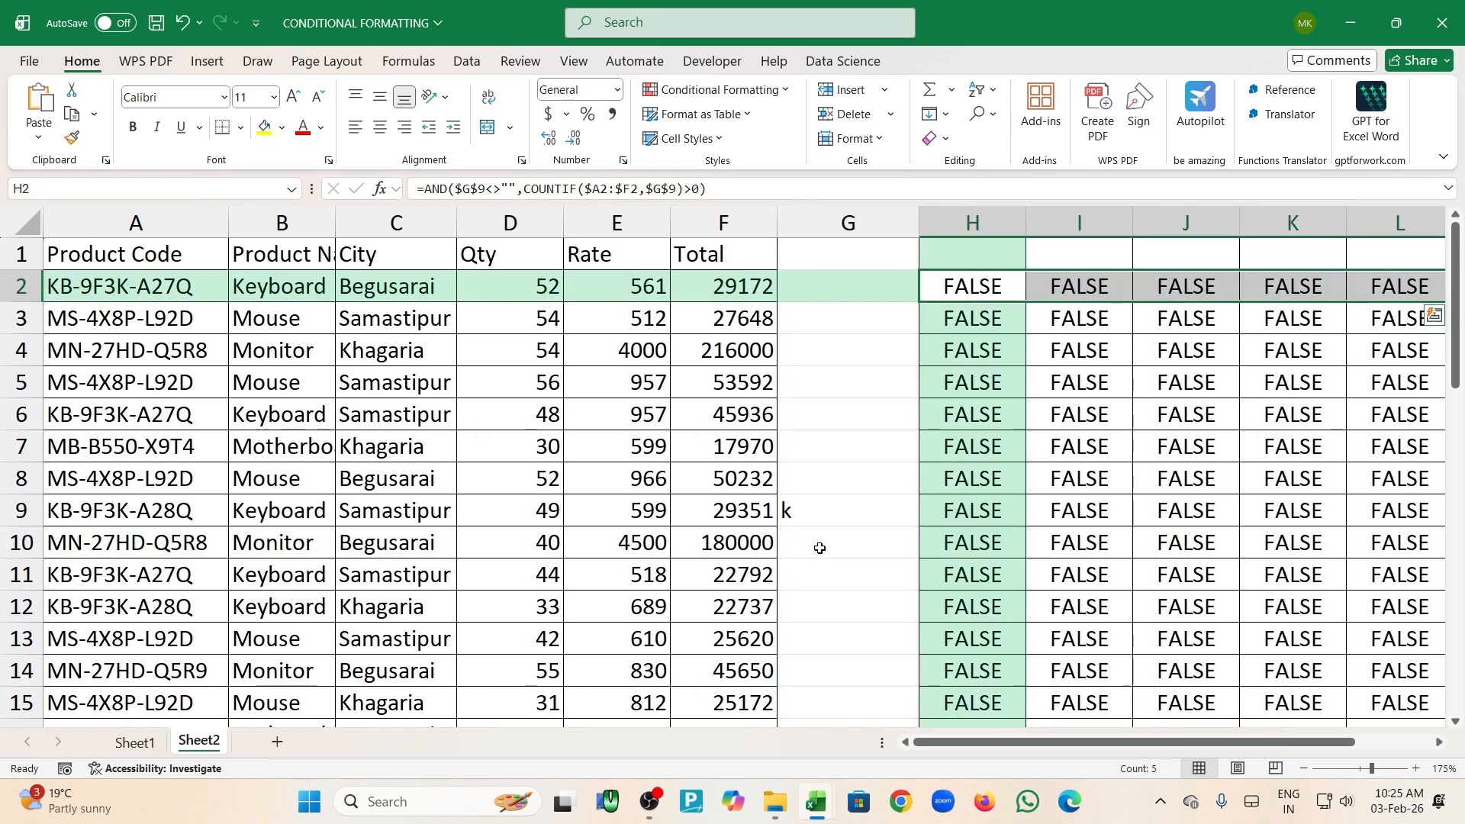
pyautogui.click(810, 511)
pyautogui.moveTo(282, 287); pyautogui.dragTo(1076, 285)
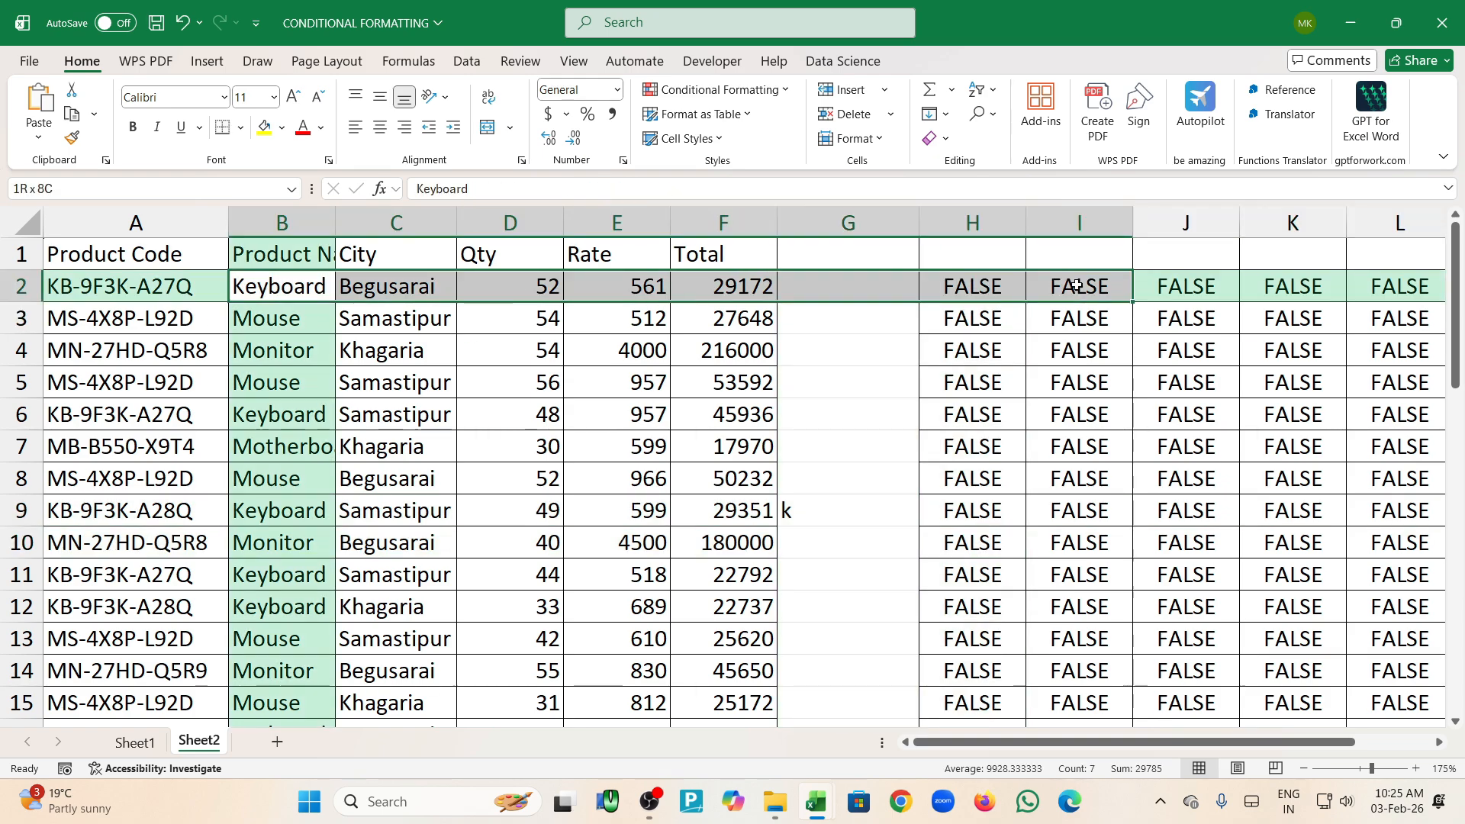
# Wrap the COUNTIF criterion in H2 with wildcards, making the formula =AND($G$9<>"",COUNTIF($A2:$F2,"*"&$G$9&"*")>0)
pyautogui.doubleClick(982, 287)
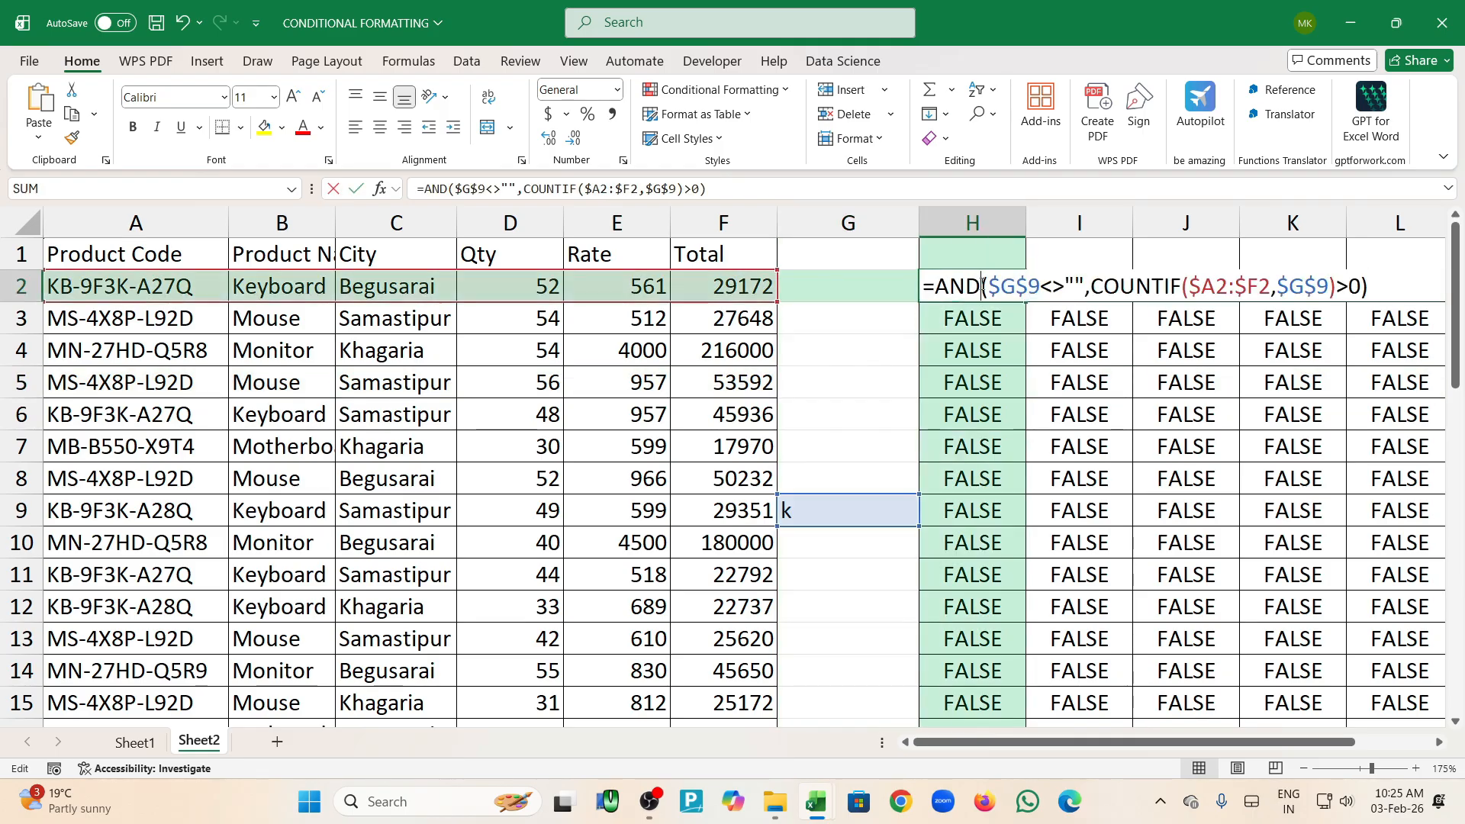
pyautogui.click(1282, 280)
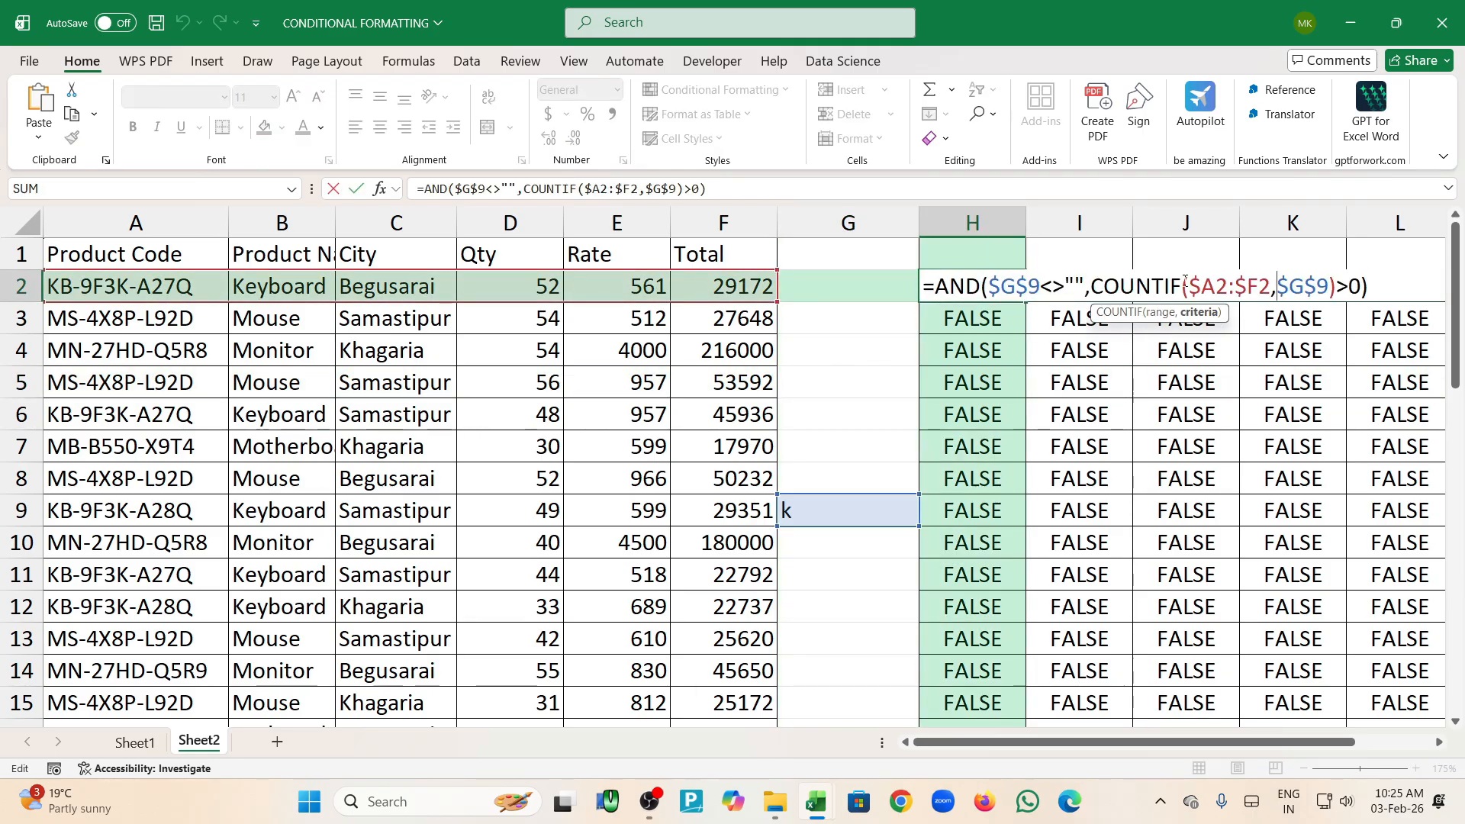
pyautogui.write('"*')
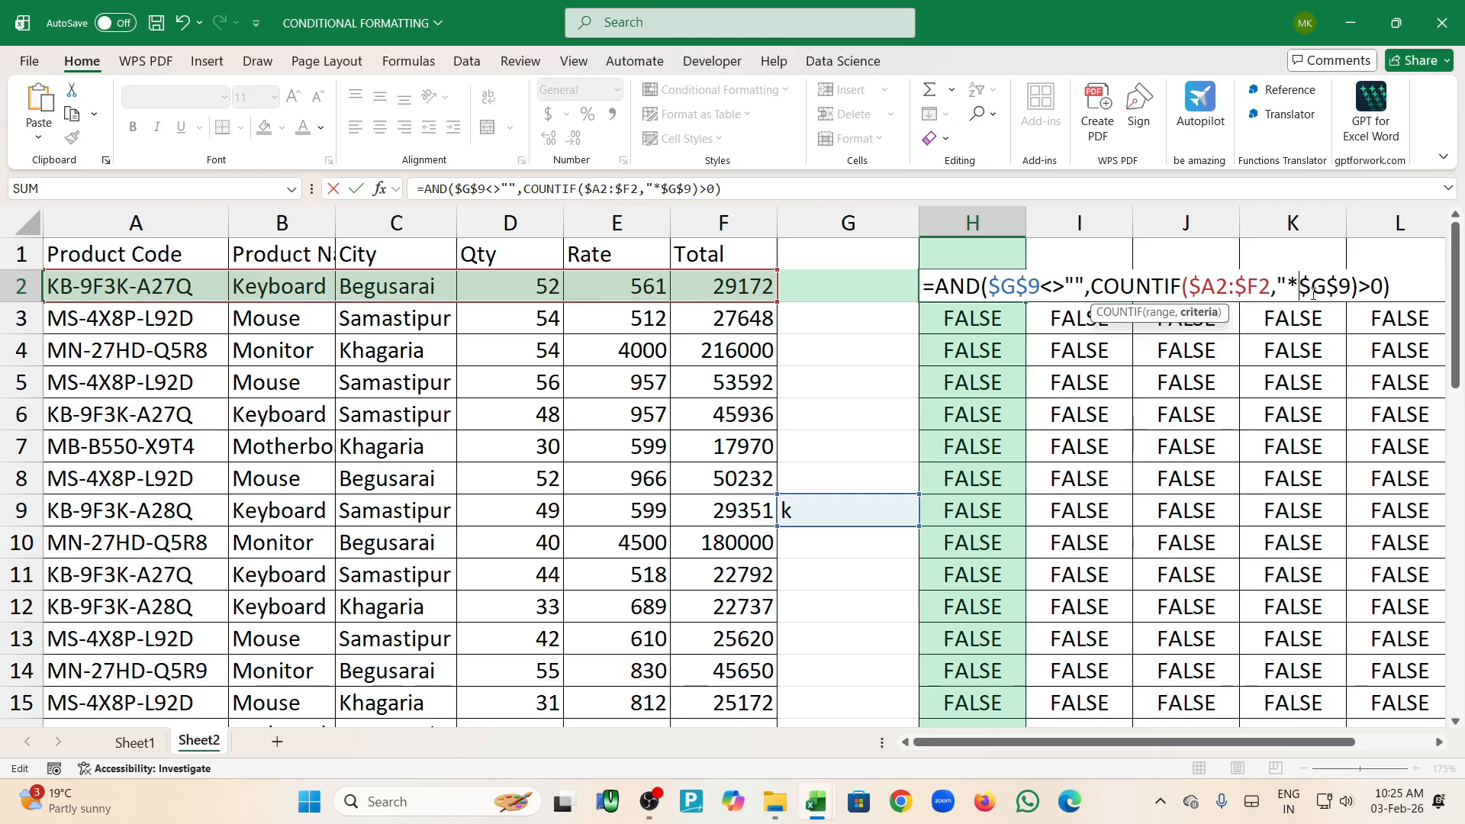
pyautogui.write('"')
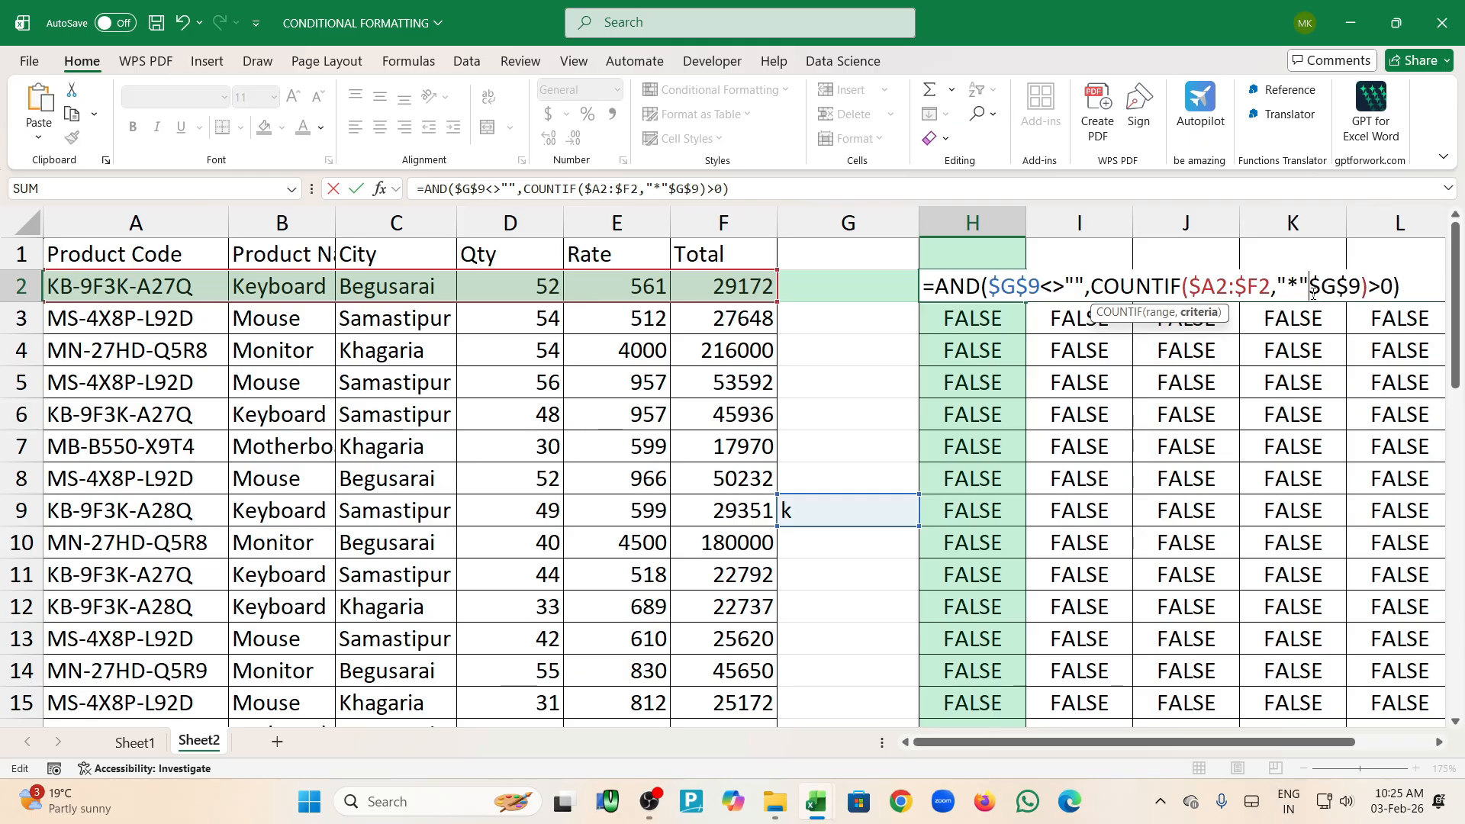
pyautogui.write('&')
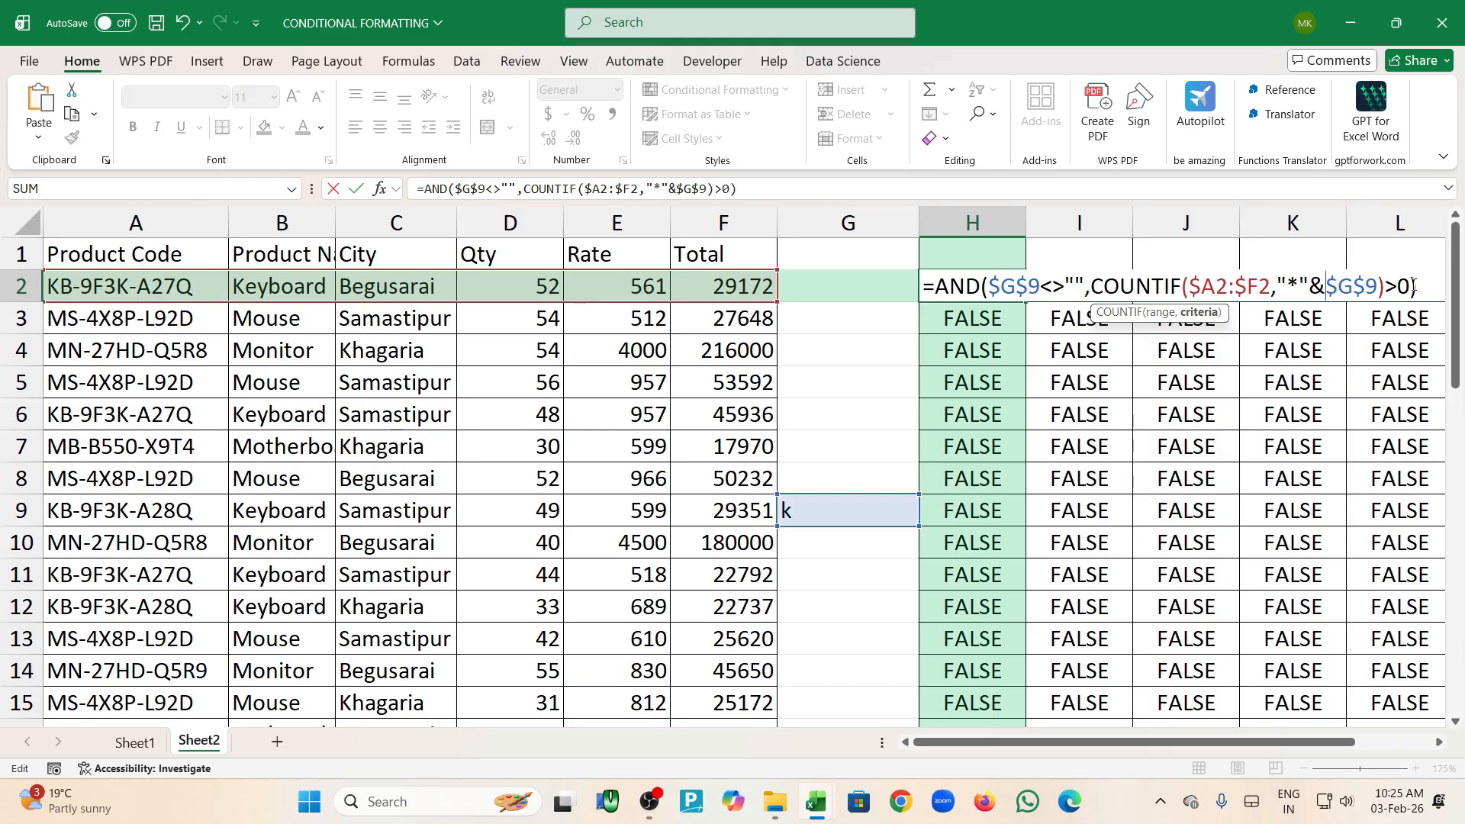
pyautogui.click(1378, 286)
pyautogui.write('&')
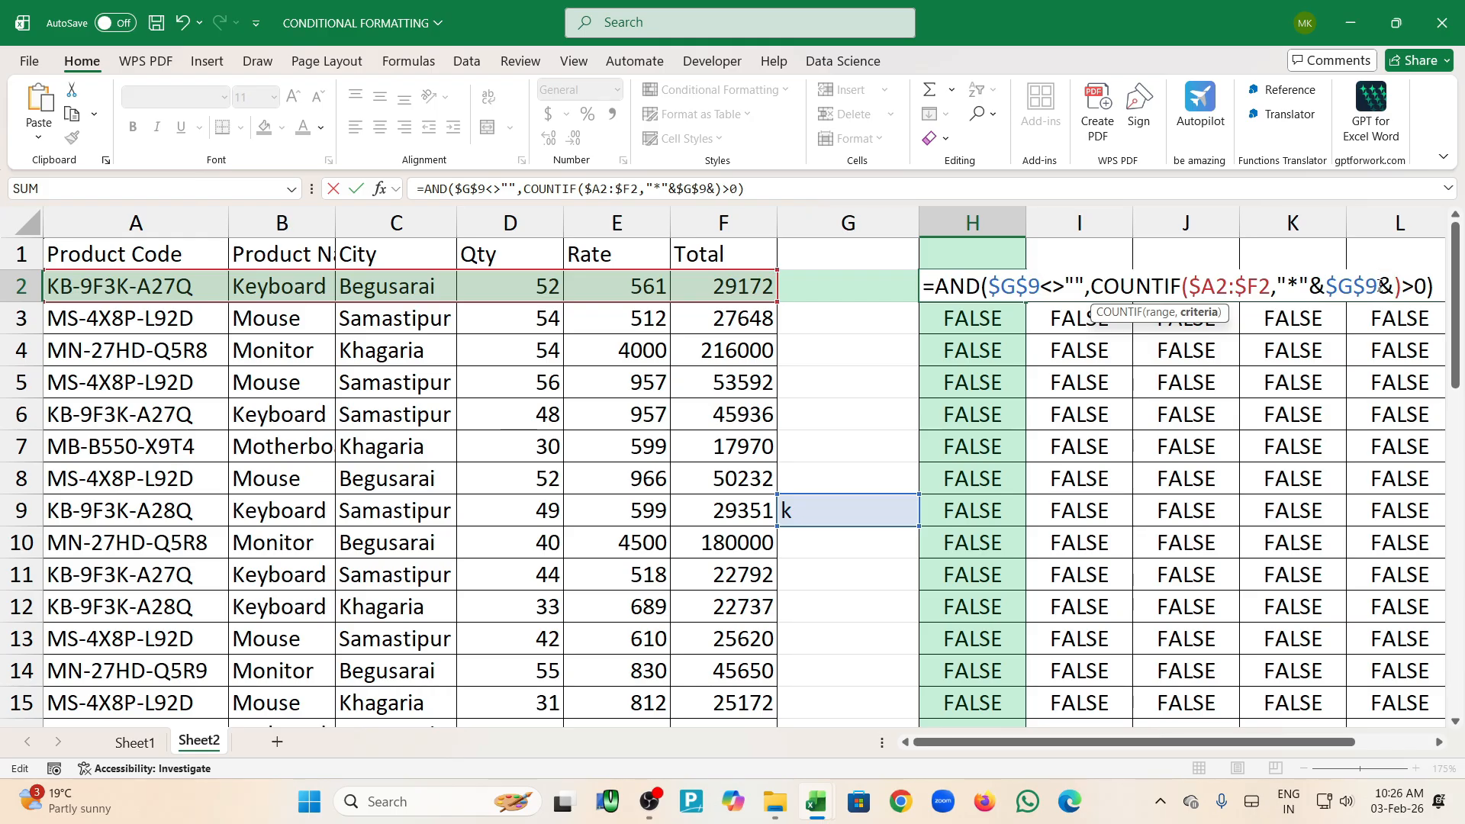
pyautogui.write('"*"')
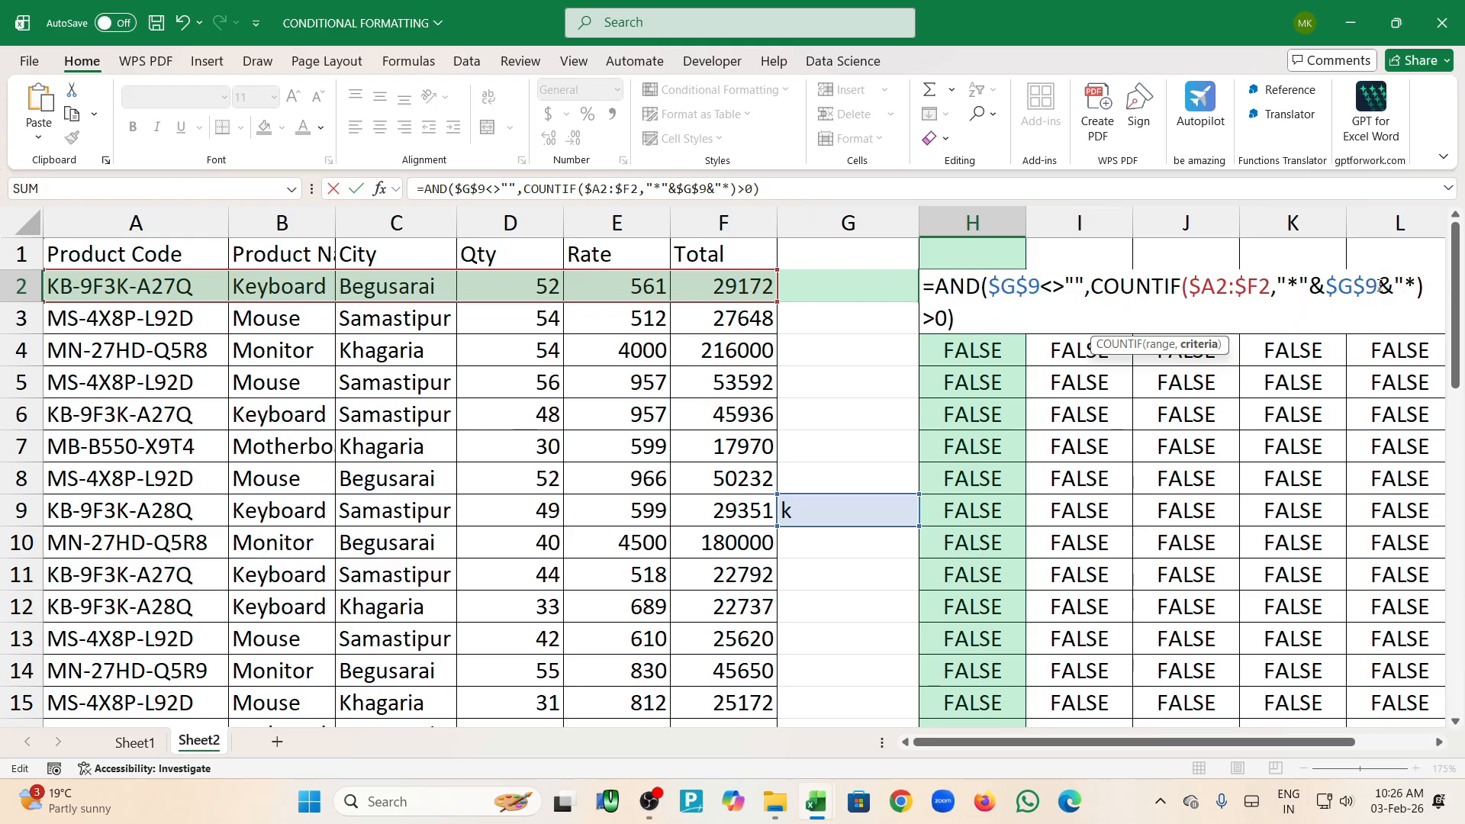
pyautogui.press('Return')
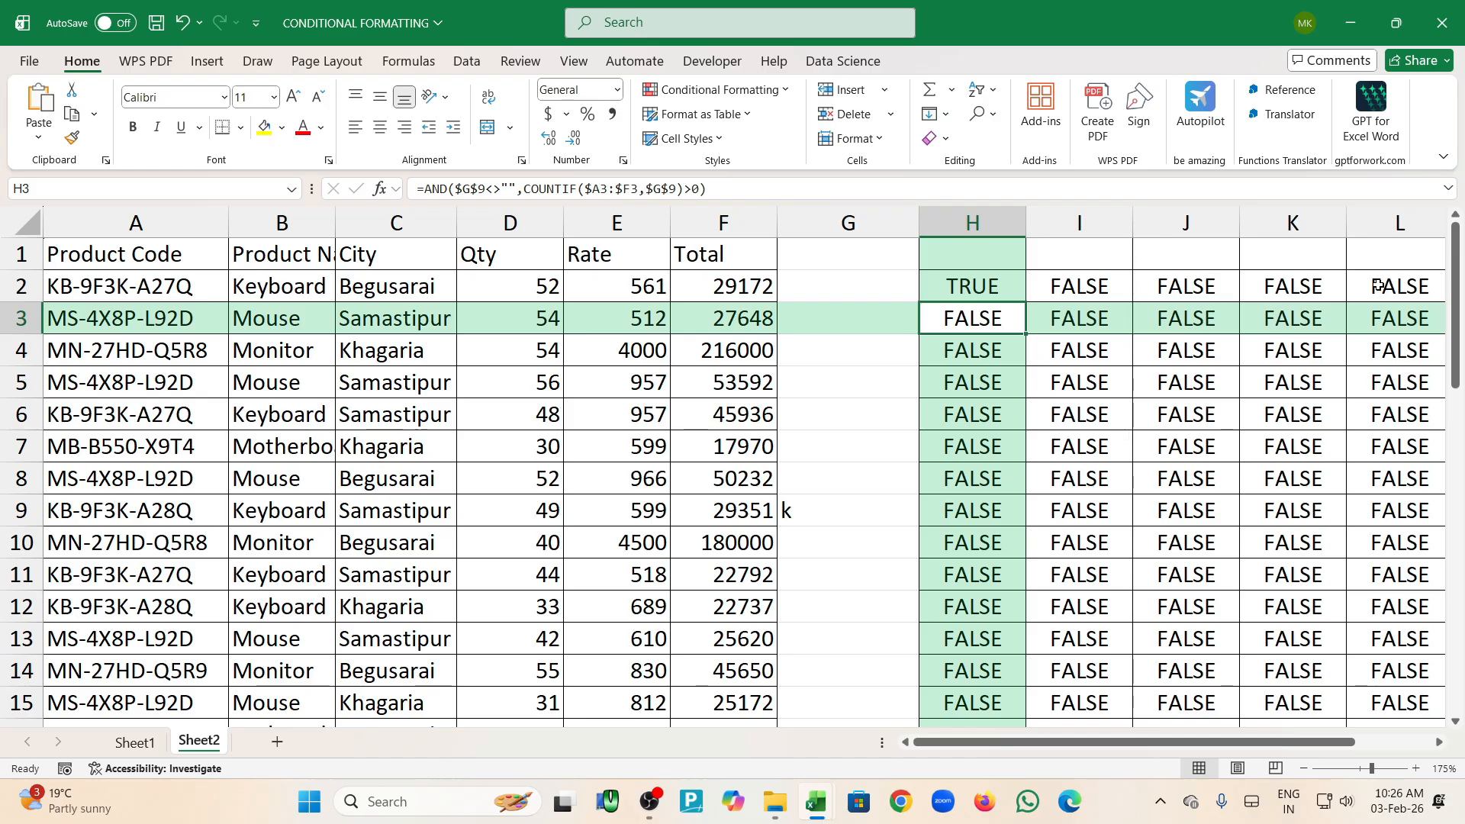
# Fill the wildcard formula from H2 across the whole test grid to M42 and review the formula in H2
pyautogui.click(1002, 276)
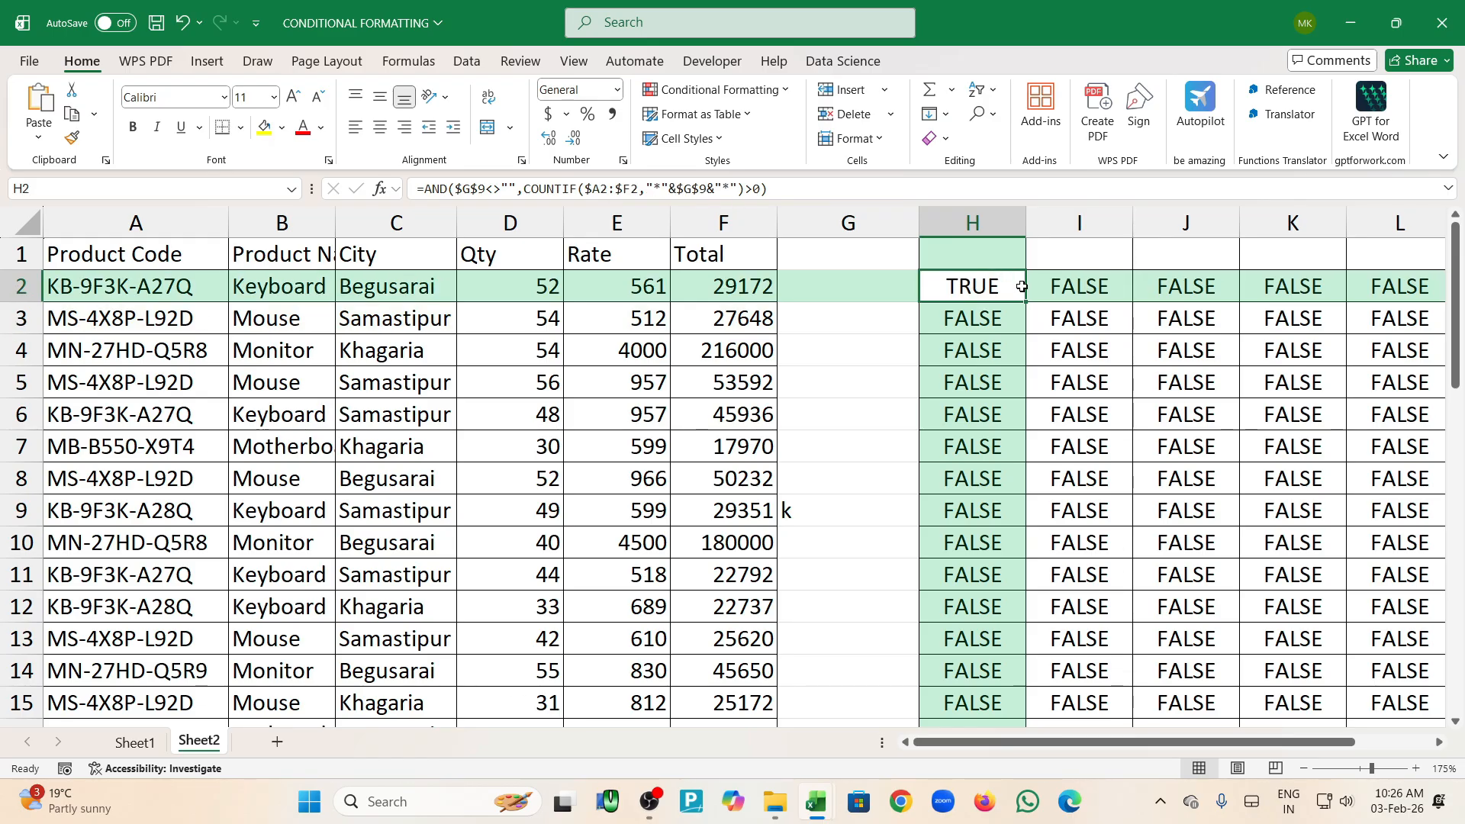
pyautogui.moveTo(1027, 301); pyautogui.dragTo(1269, 622)
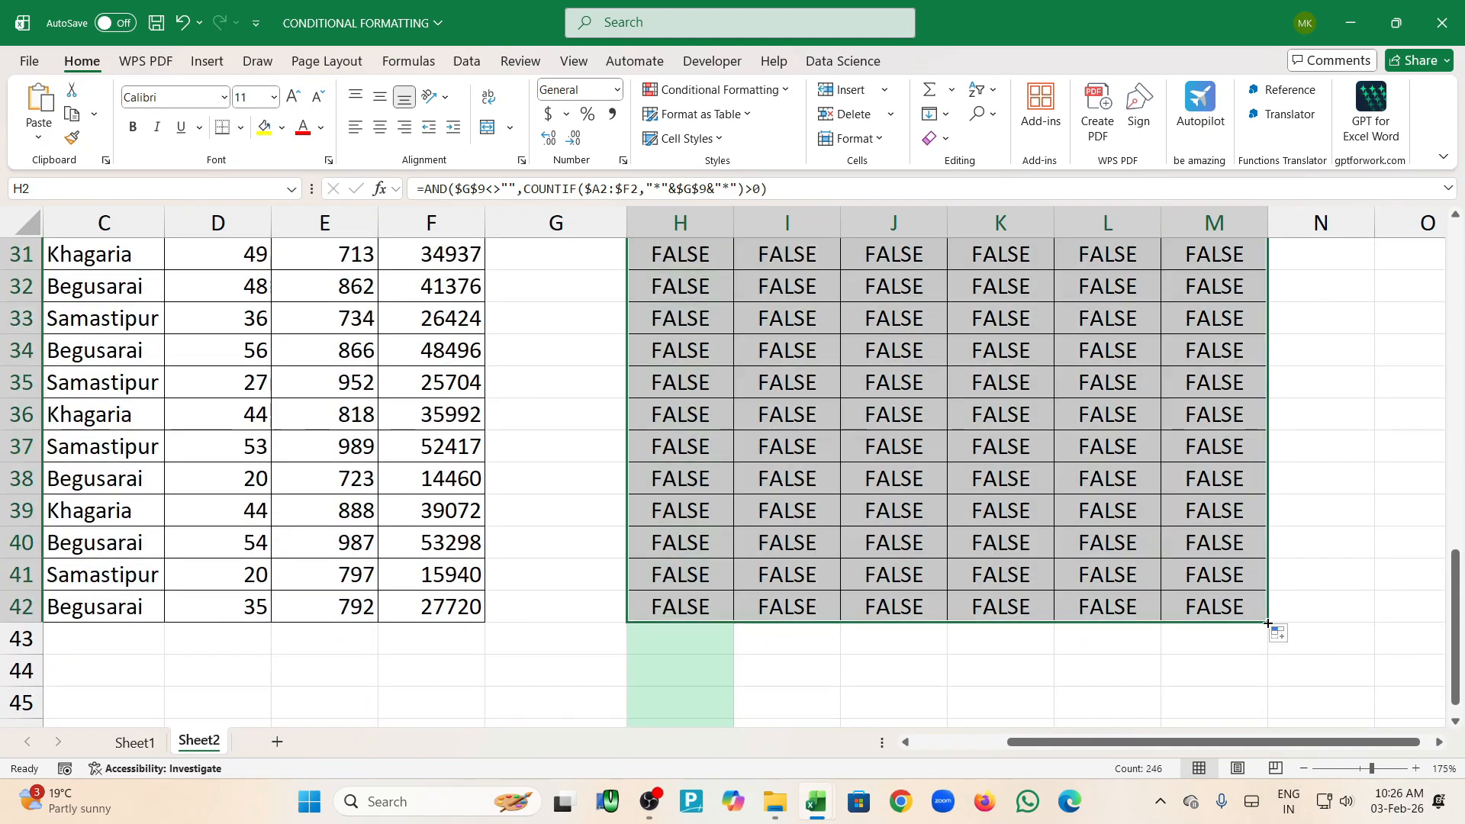
pyautogui.scroll(6, 1307, 605)
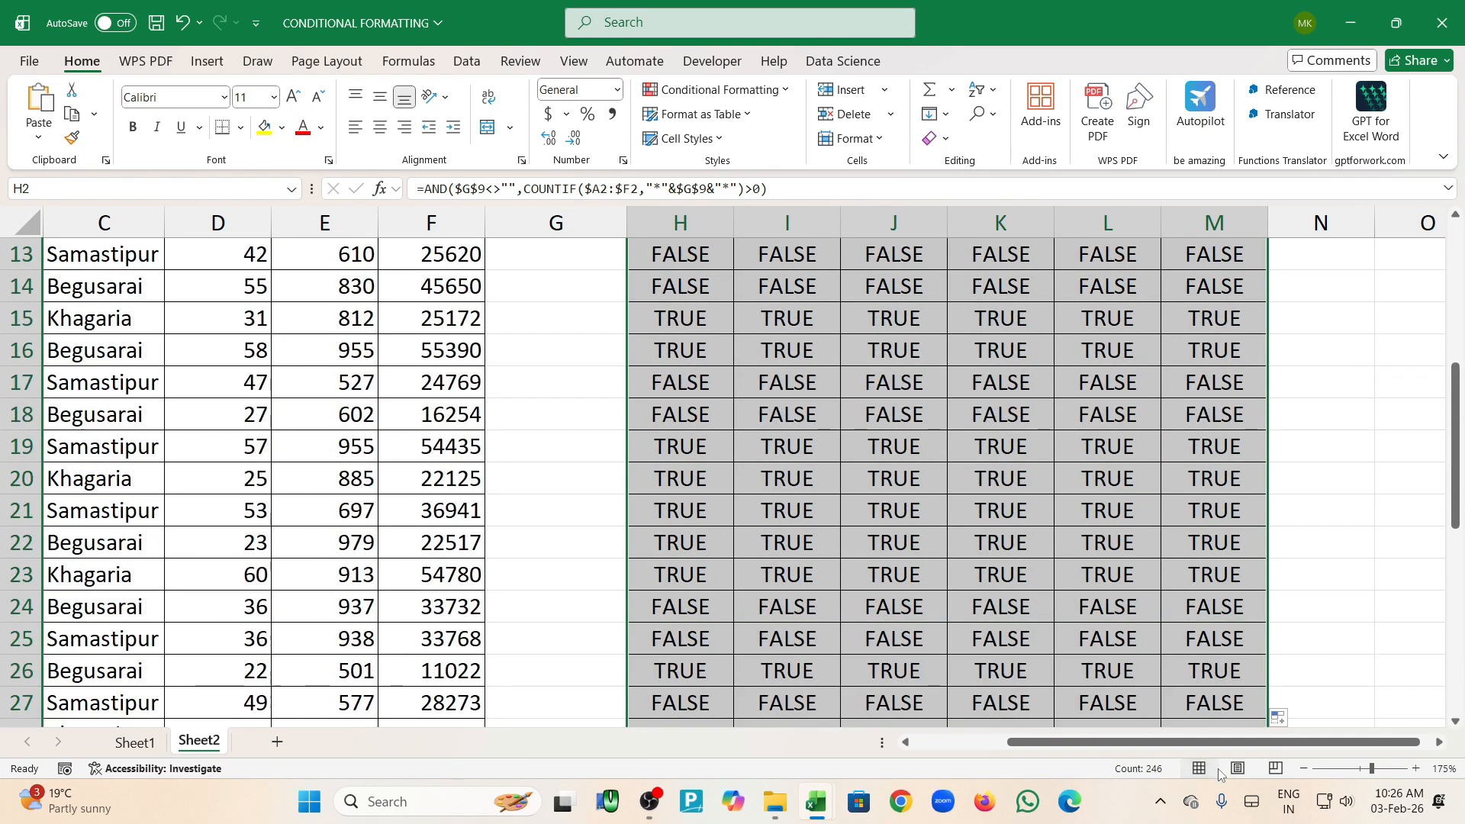
pyautogui.moveTo(1224, 750); pyautogui.dragTo(1130, 750)
pyautogui.scroll(4, 818, 543)
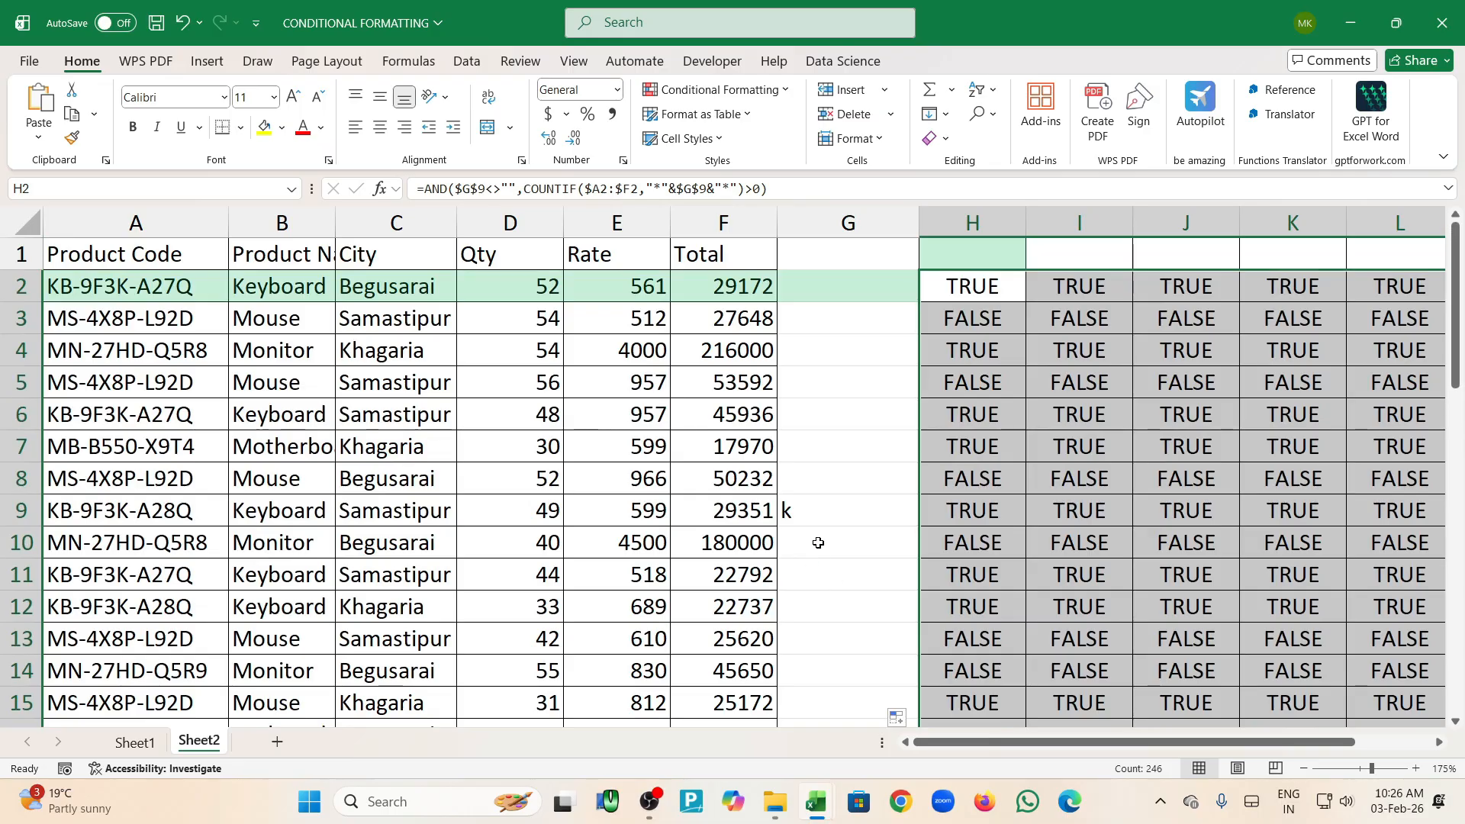
pyautogui.doubleClick(966, 288)
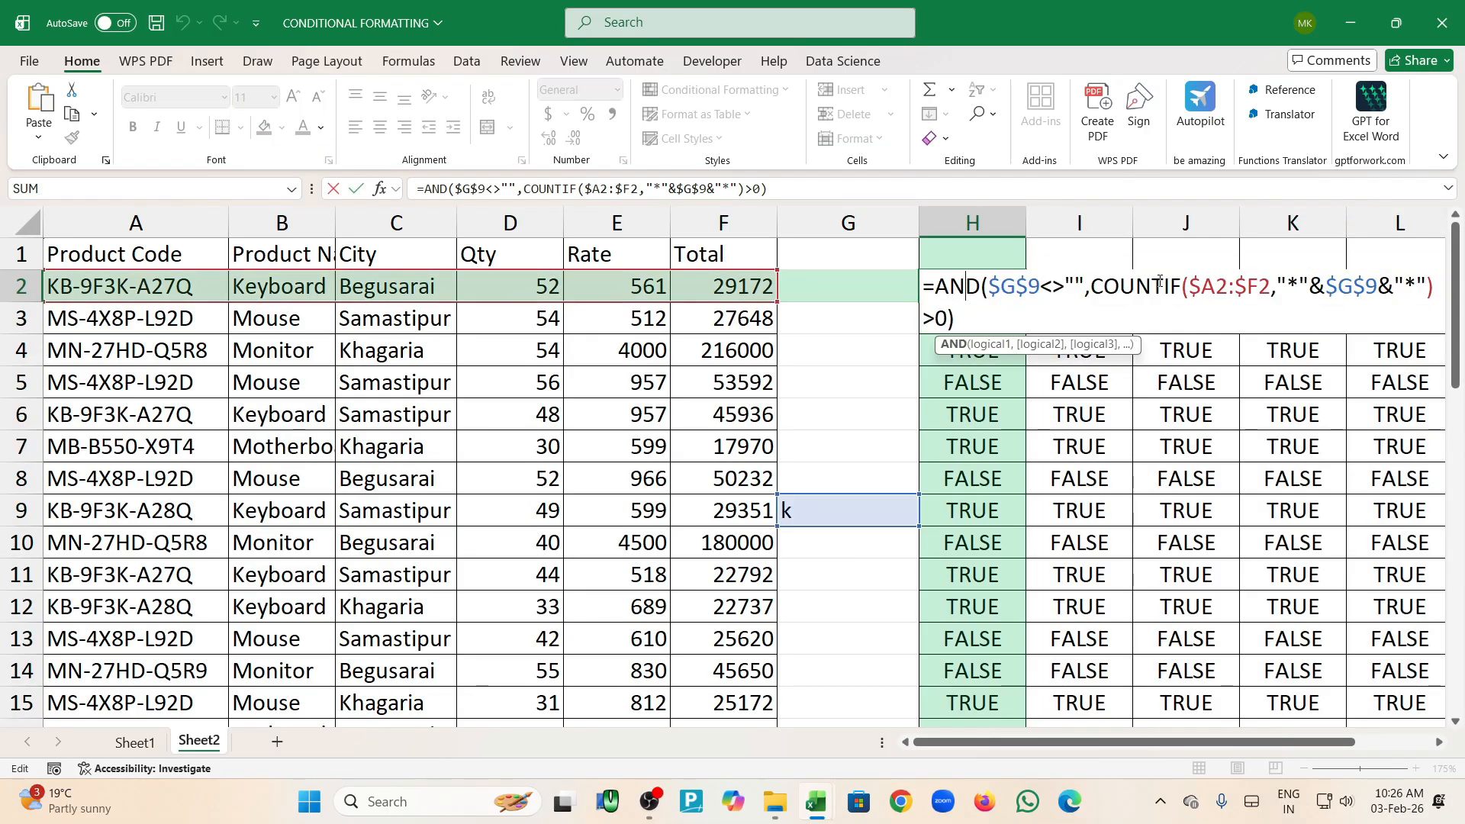
pyautogui.press('Return')
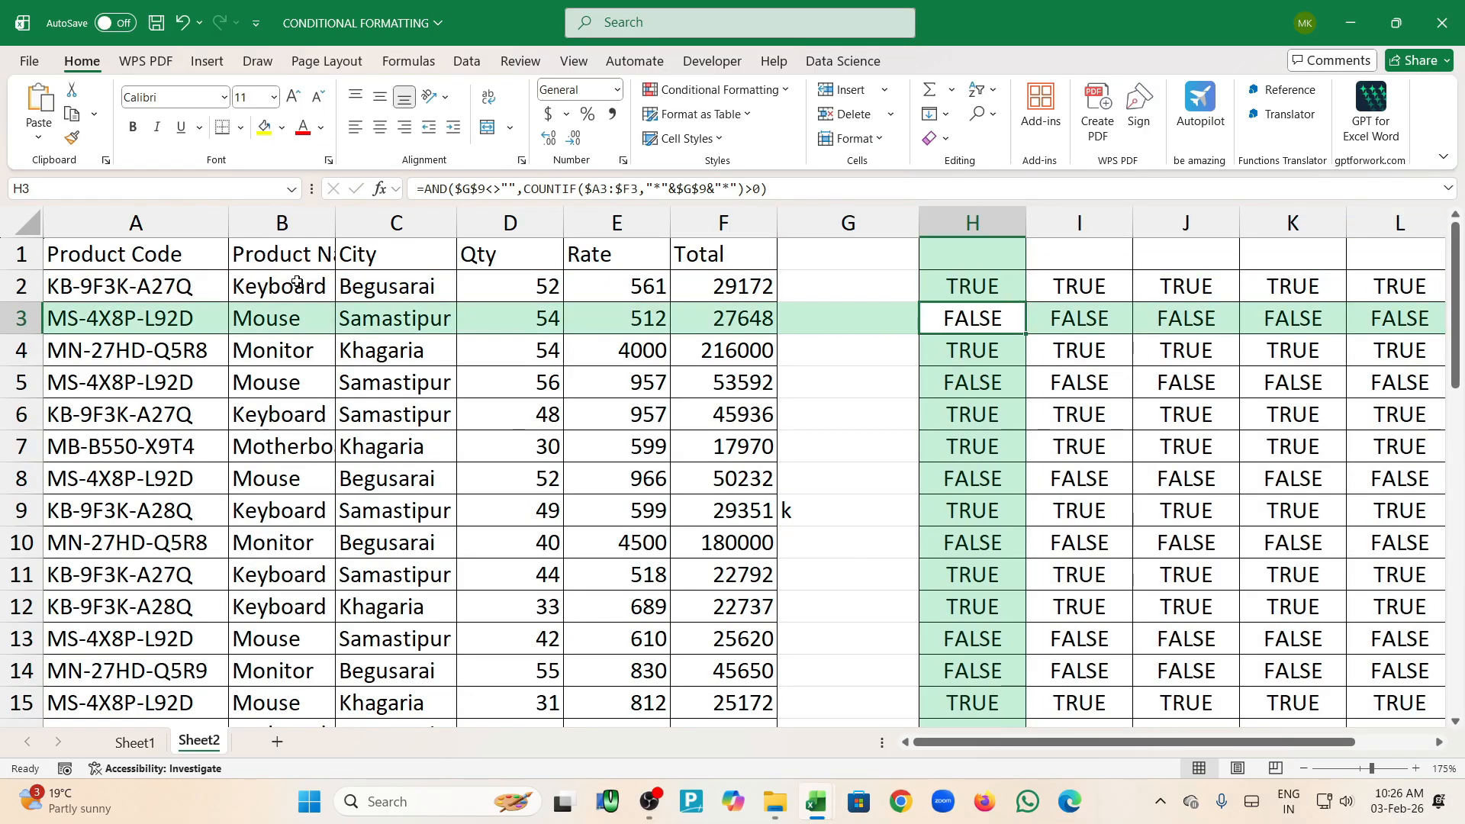
pyautogui.click(718, 90)
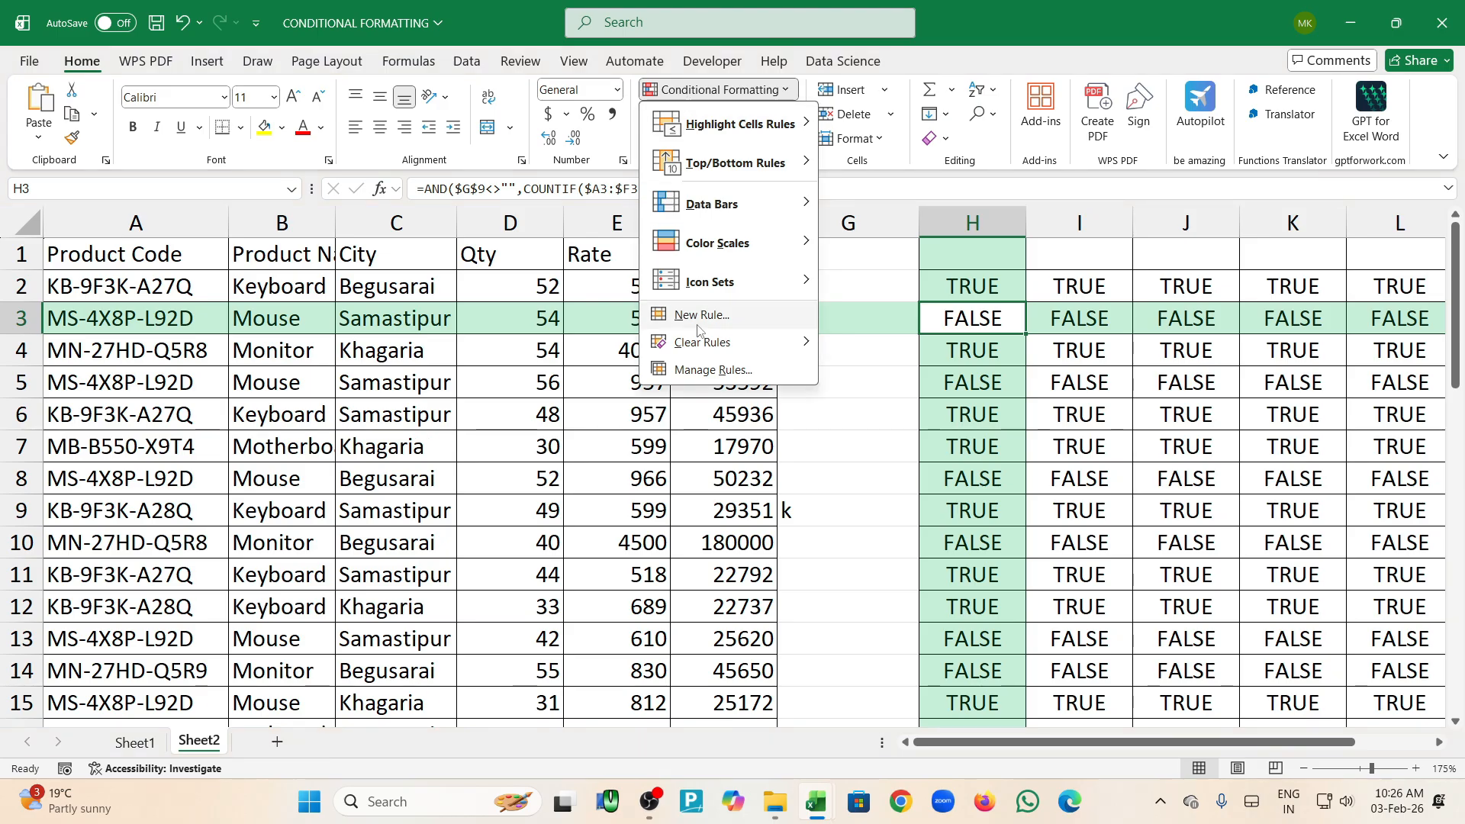
pyautogui.moveTo(701, 353)
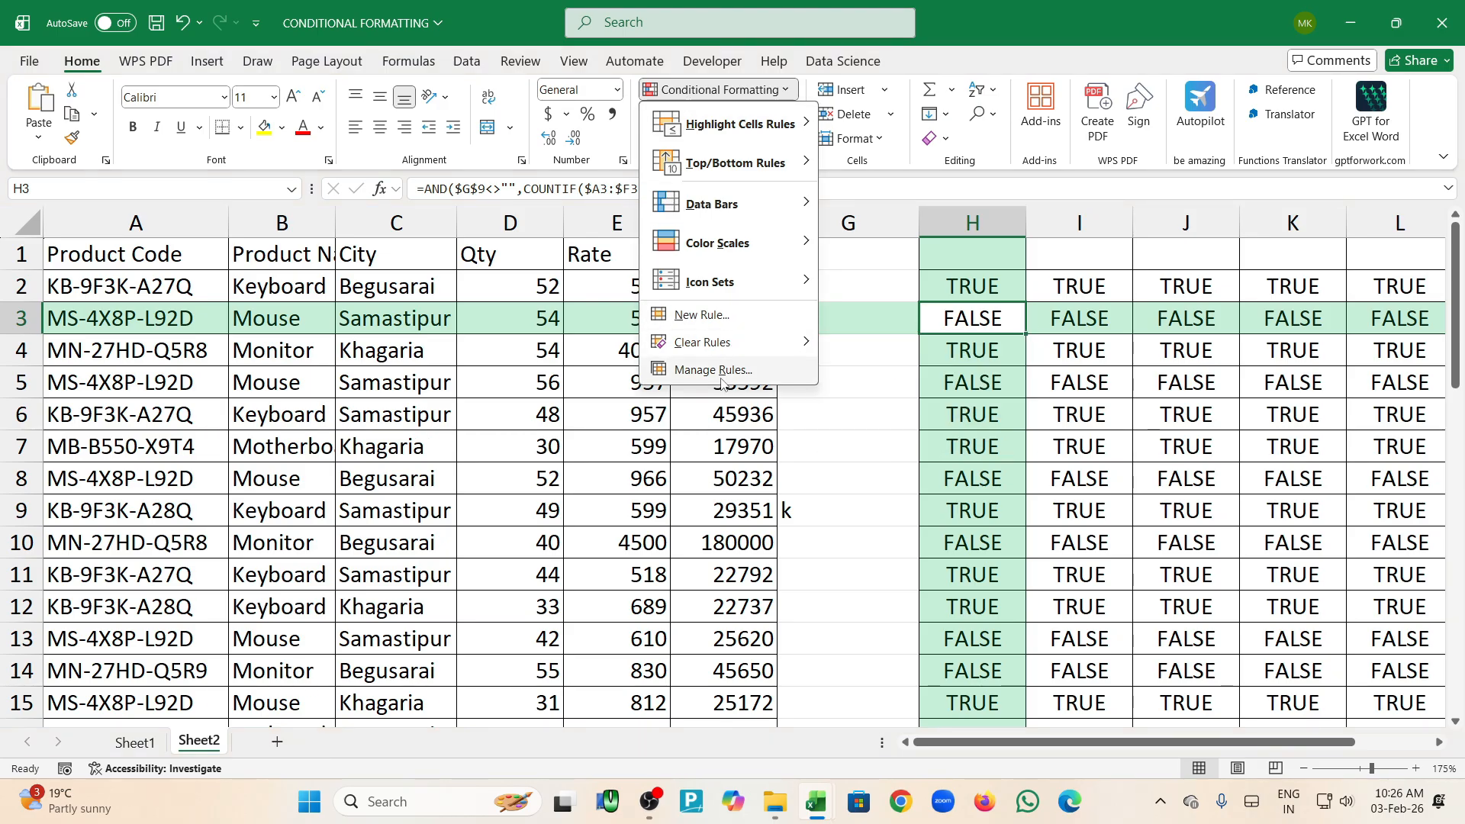
pyautogui.click(721, 373)
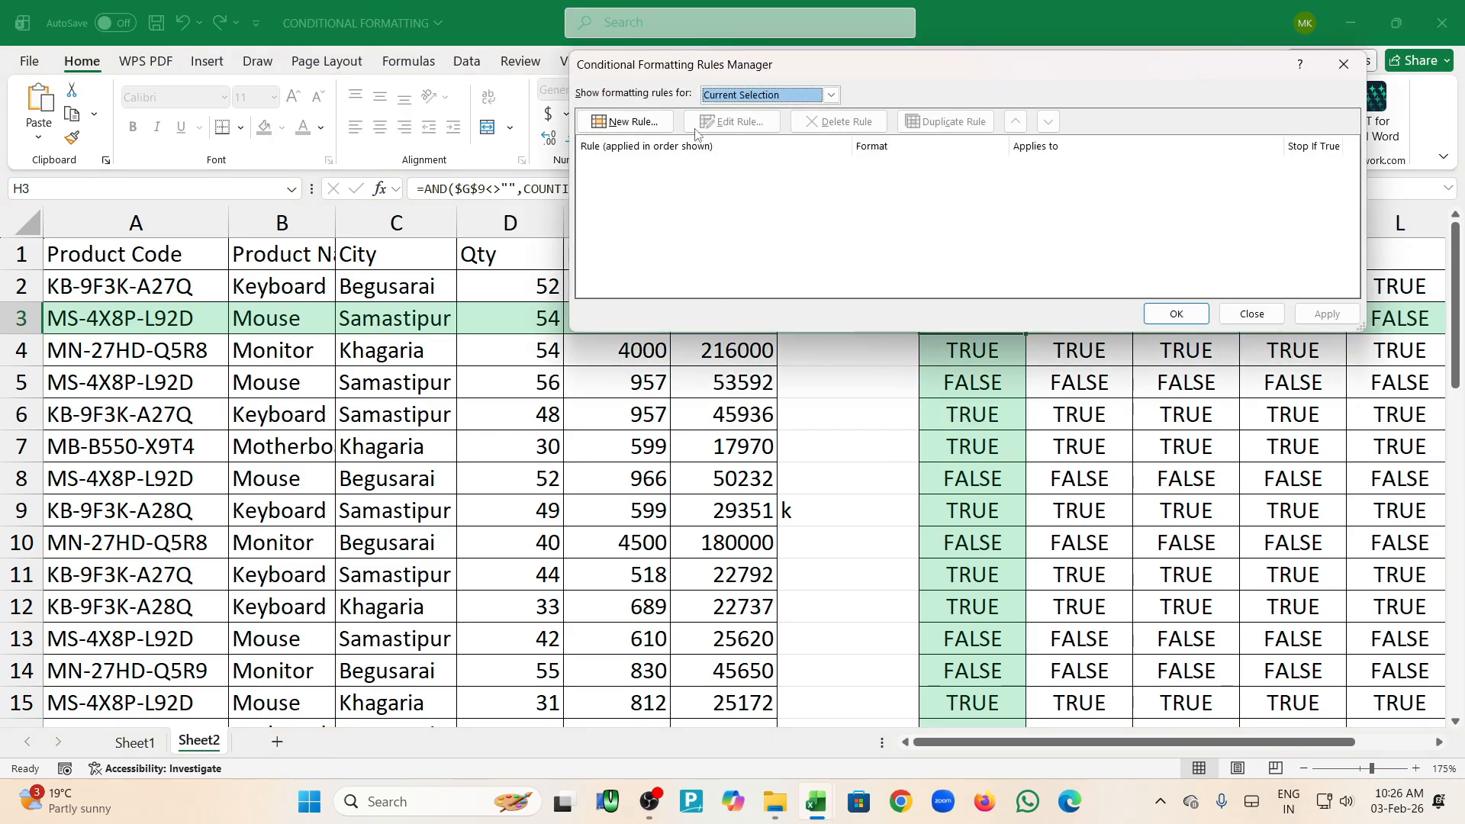
pyautogui.click(624, 121)
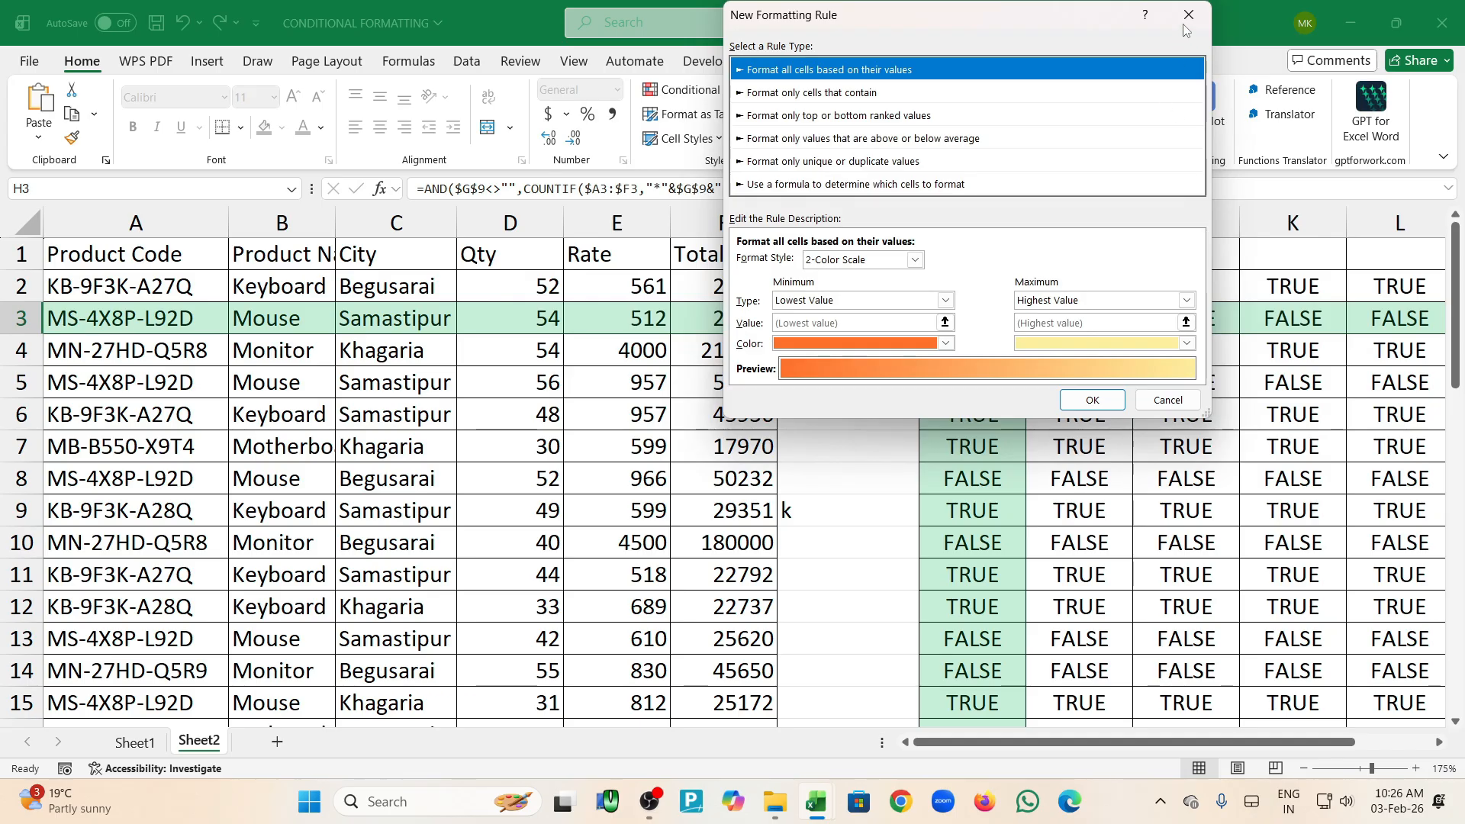
pyautogui.click(1188, 16)
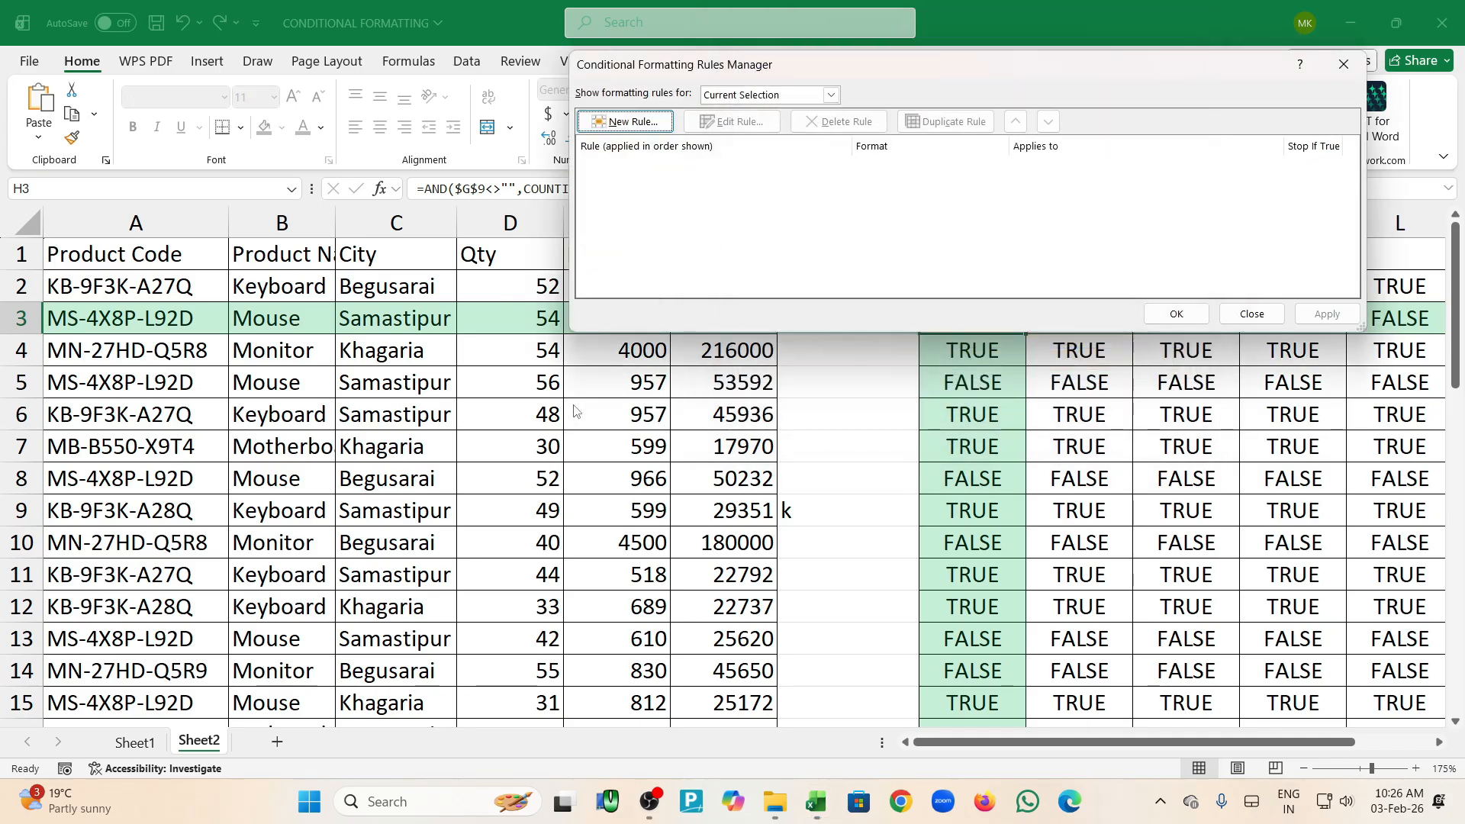
pyautogui.click(1344, 65)
# Change the product table's conditional formatting rule so its COUNTIF criterion is "*"&$G$9&"*", and check the highlighting down to row 42
pyautogui.click(349, 457)
pyautogui.click(722, 89)
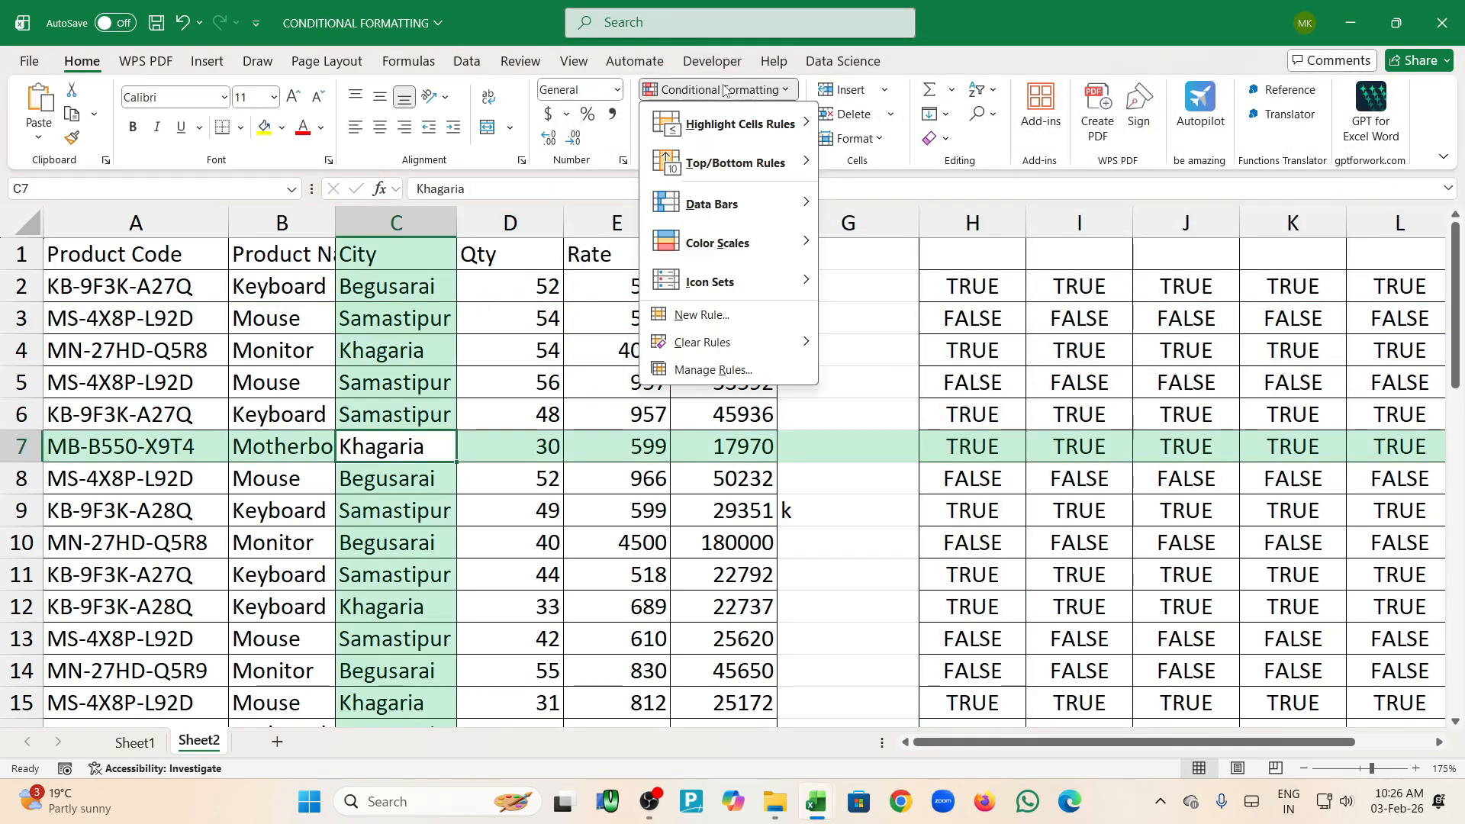
pyautogui.click(713, 370)
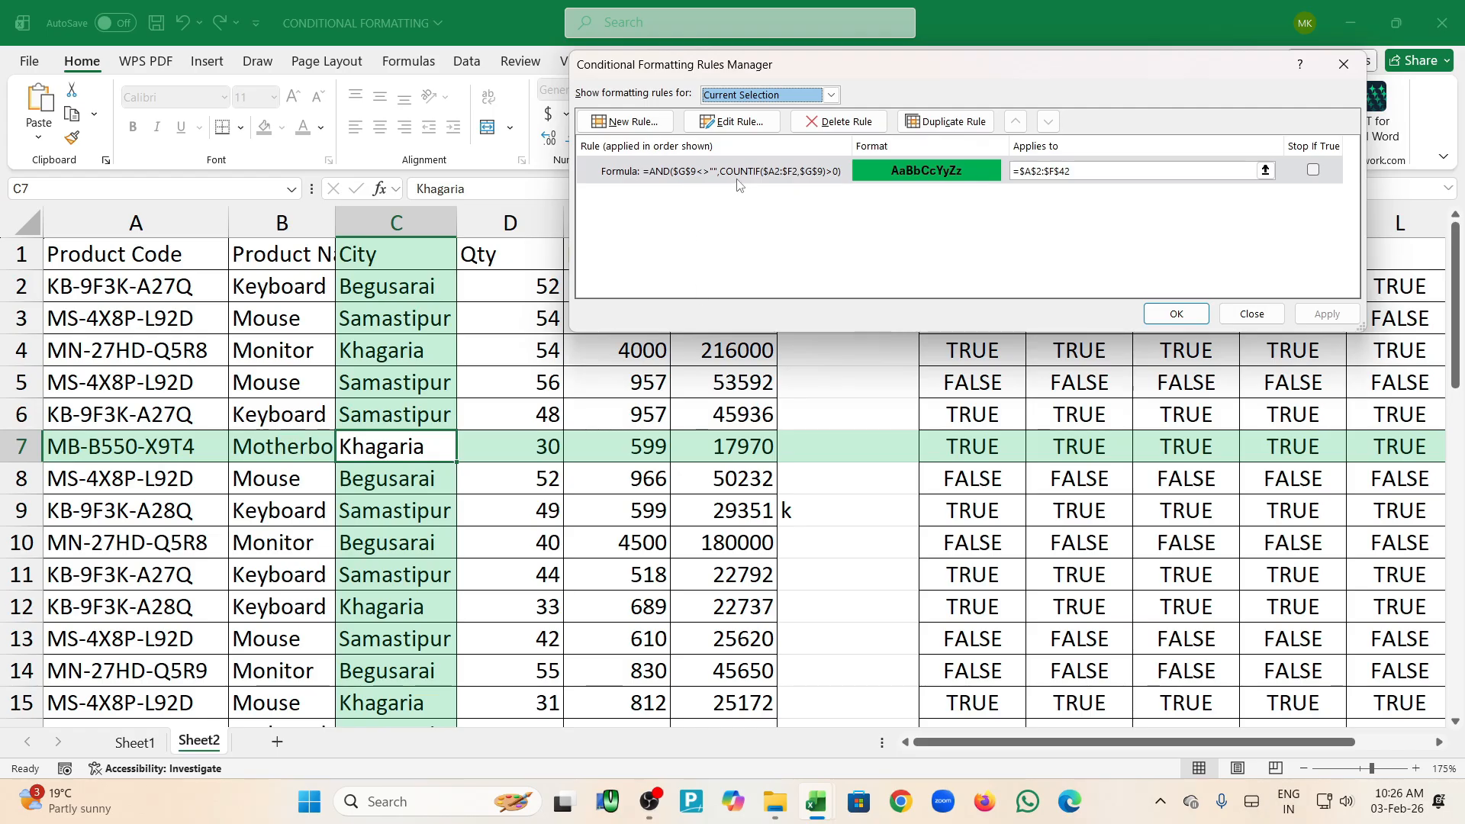
pyautogui.click(731, 122)
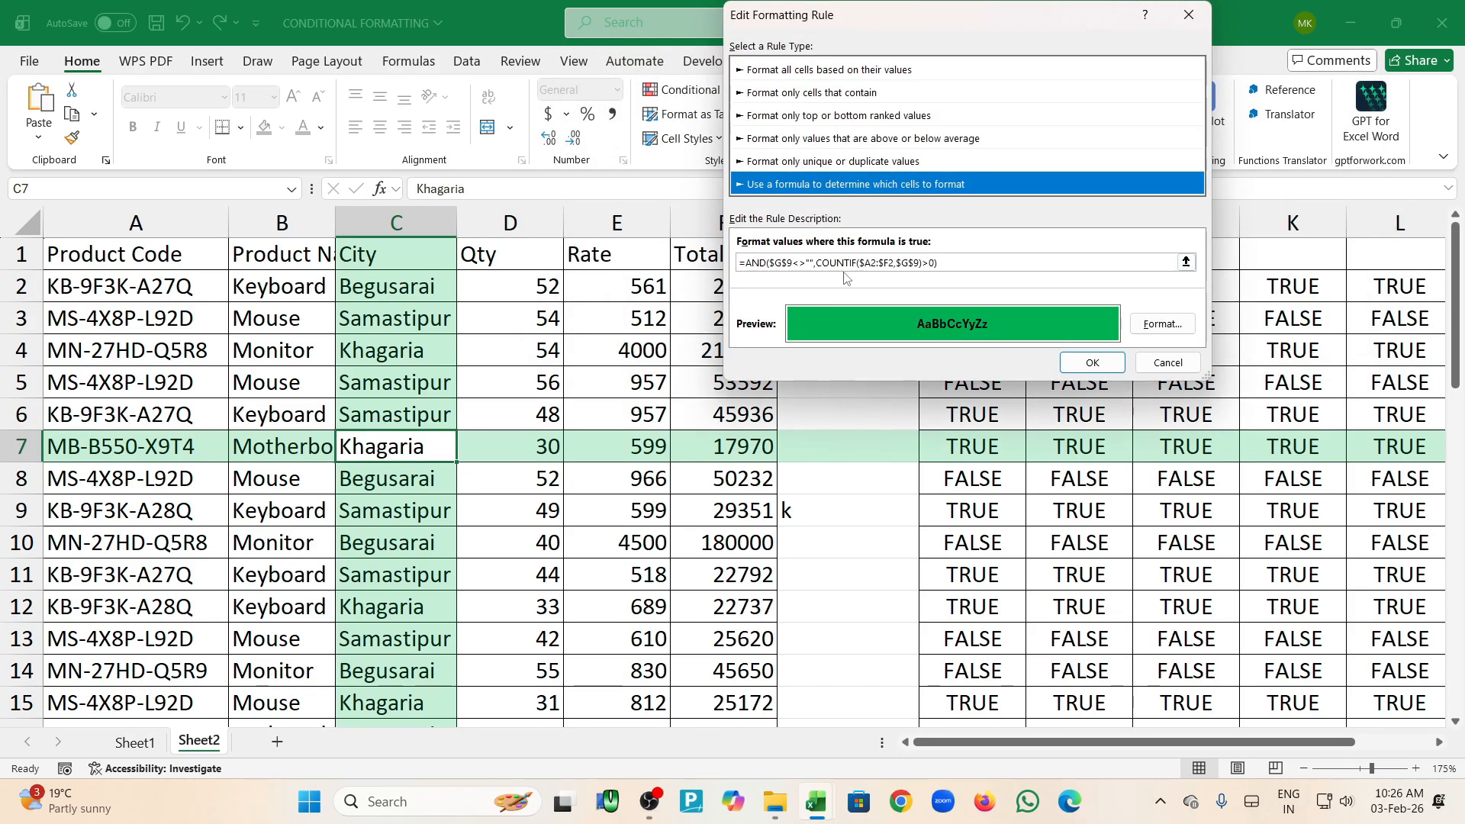
pyautogui.click(898, 263)
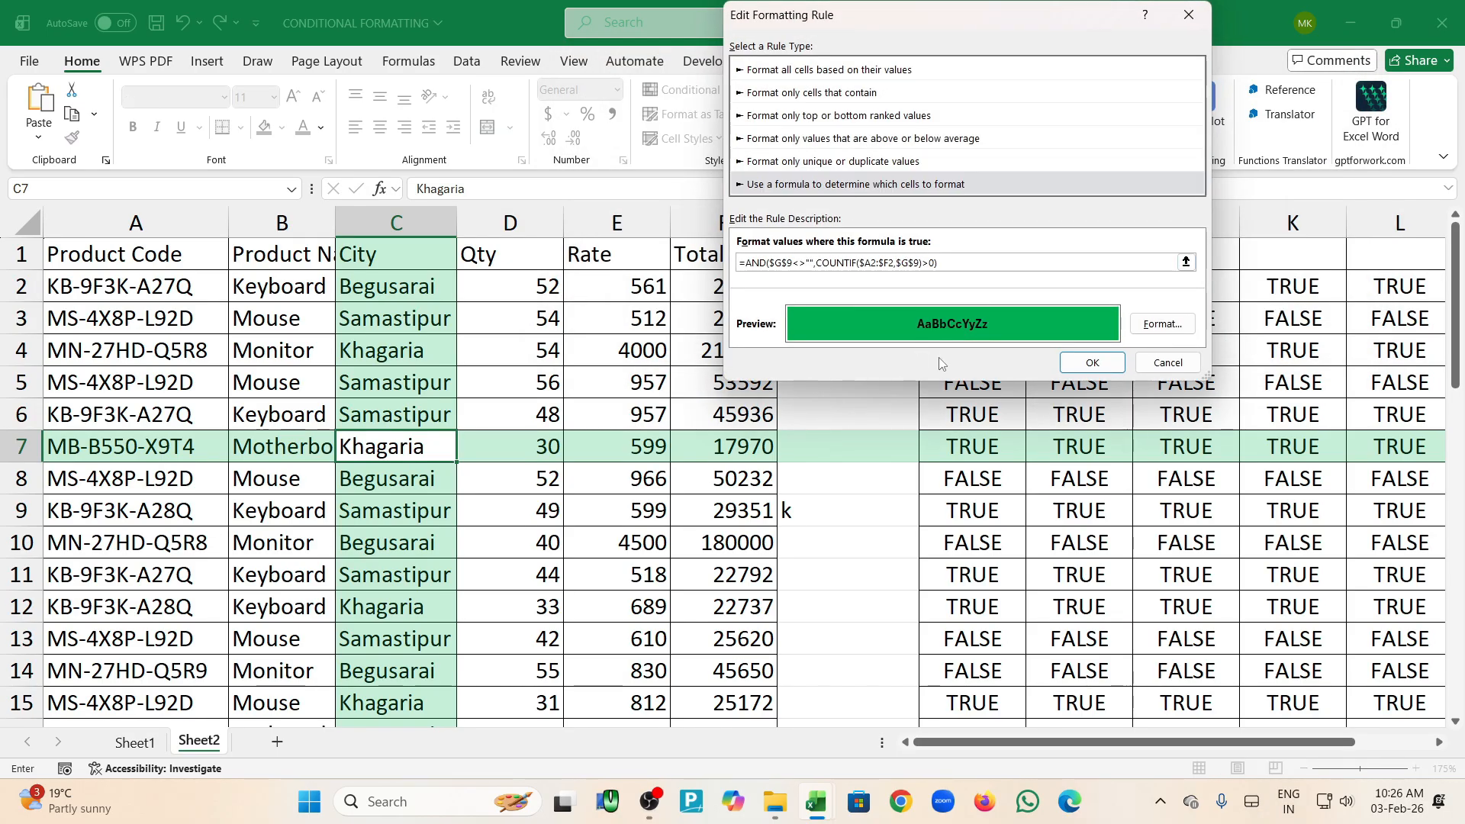
pyautogui.write('"*"&$G$9&"*"')
pyautogui.press('Return')
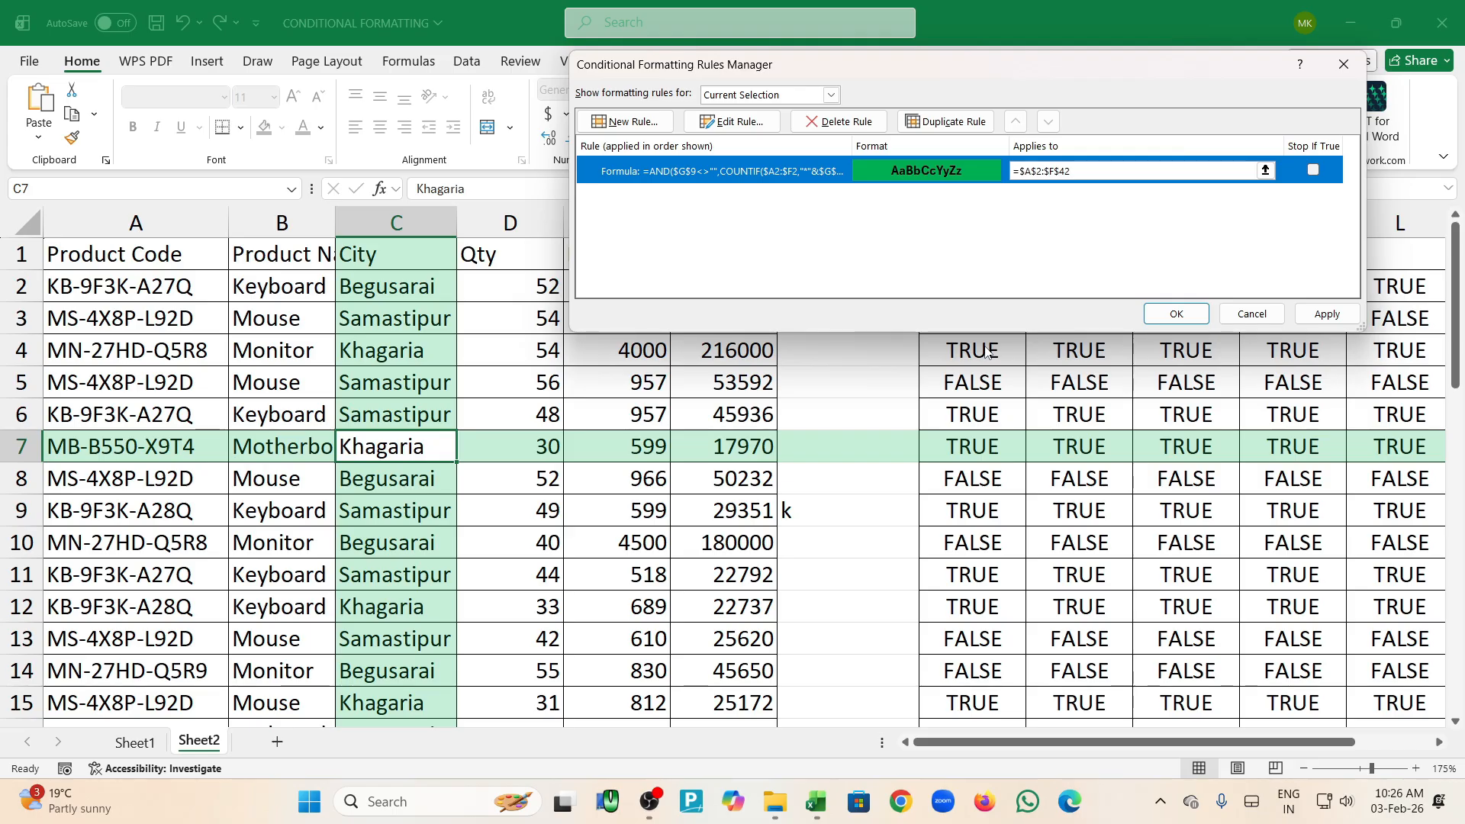
pyautogui.click(1176, 314)
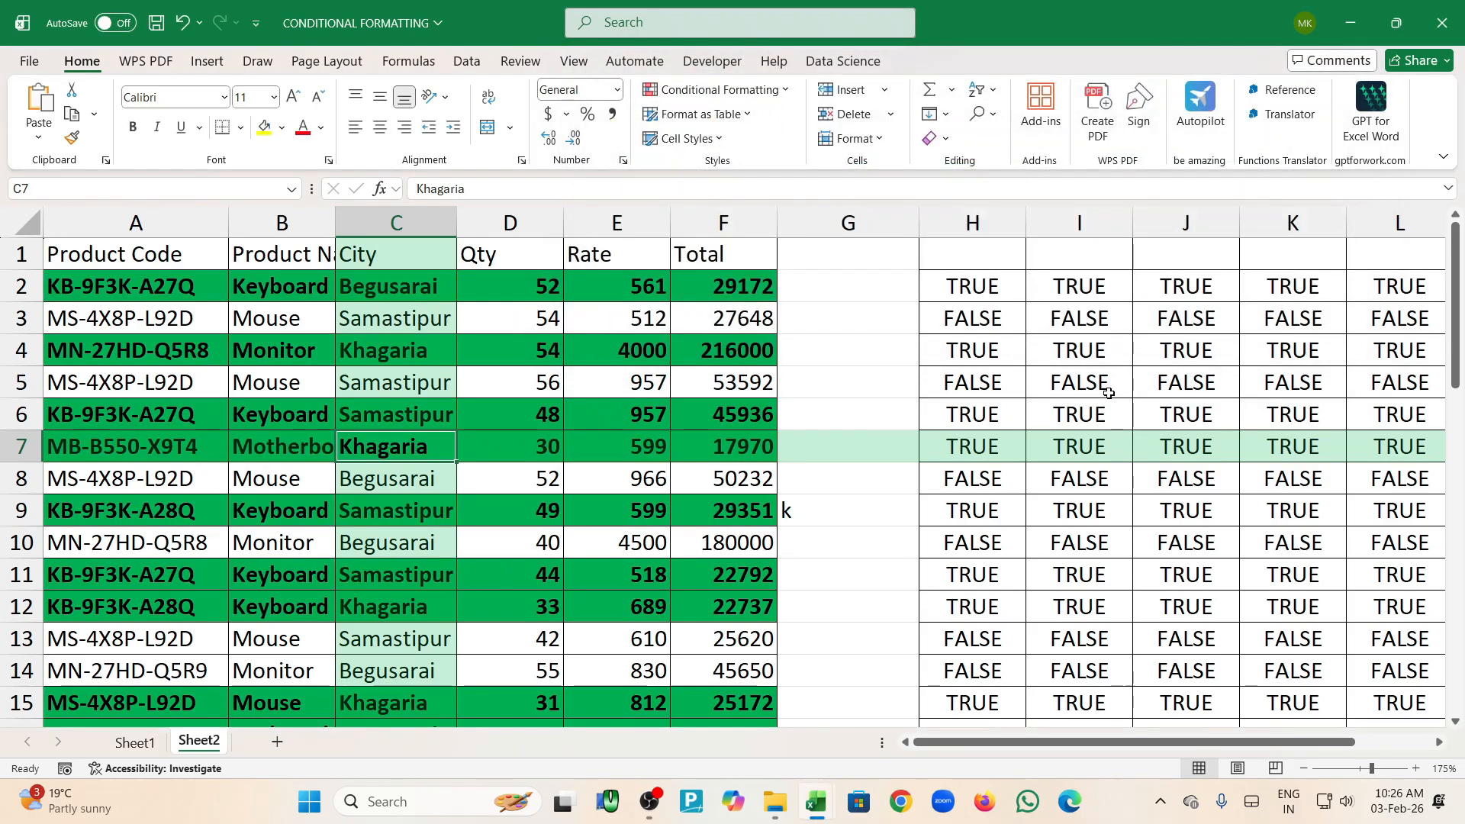
pyautogui.scroll(-12, 1023, 484)
pyautogui.scroll(-2, 1034, 520)
pyautogui.scroll(14, 1034, 520)
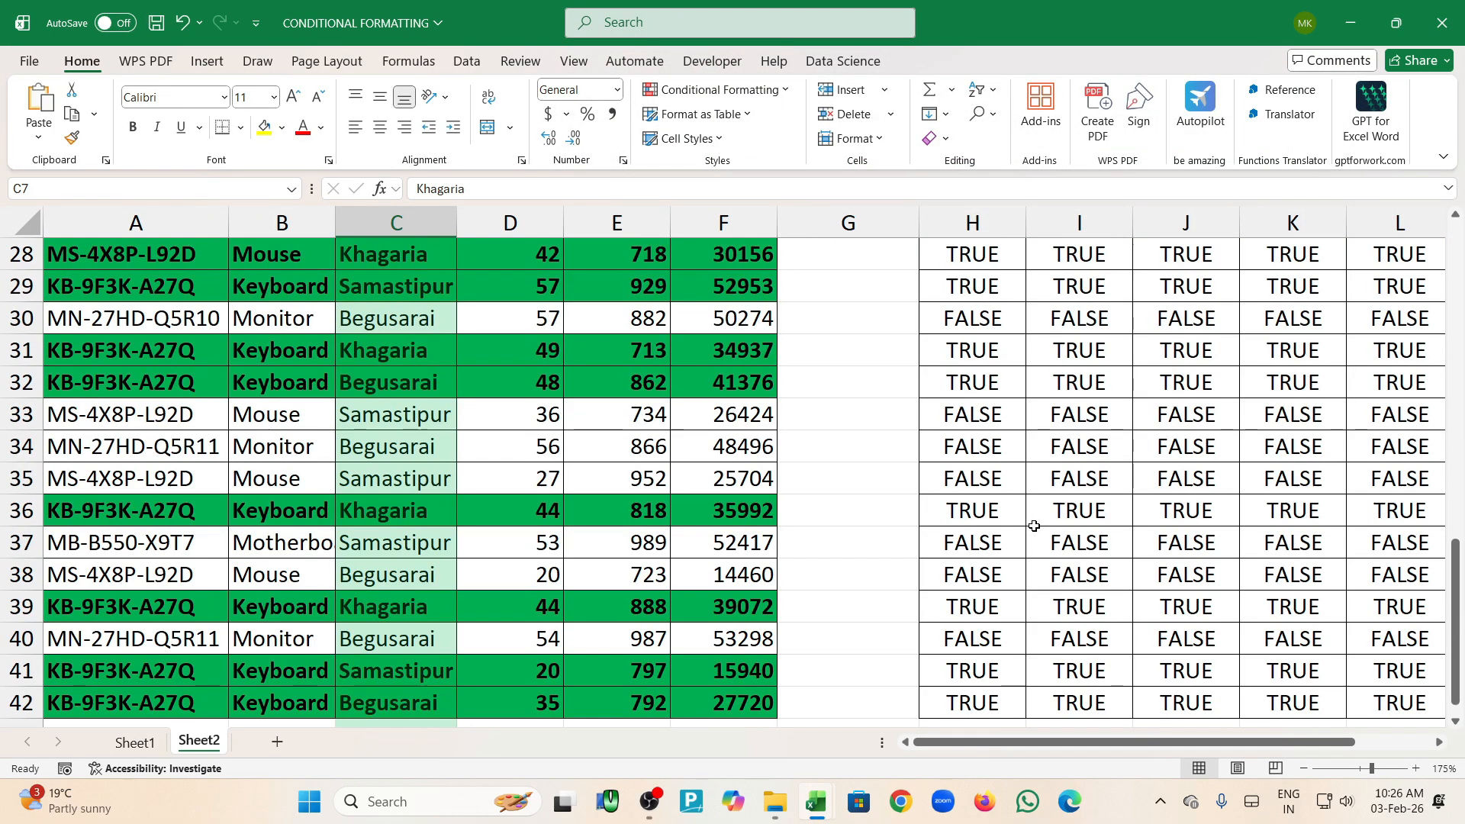
# Enter the helper formula ="*"&G9&"*" in cell G5 to display the wildcard criterion built from the keyword
pyautogui.click(851, 394)
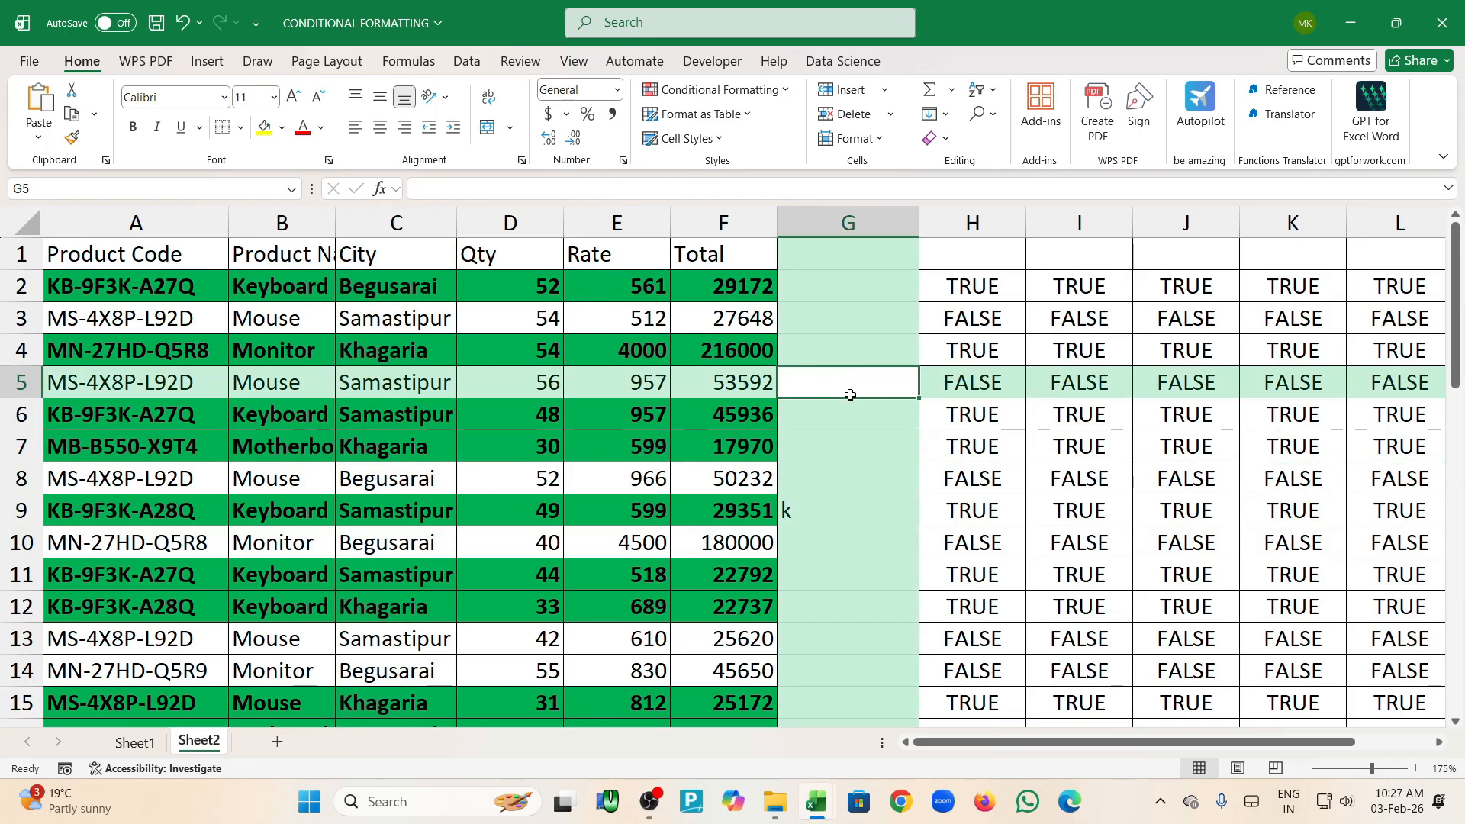
pyautogui.write('=')
pyautogui.click(822, 513)
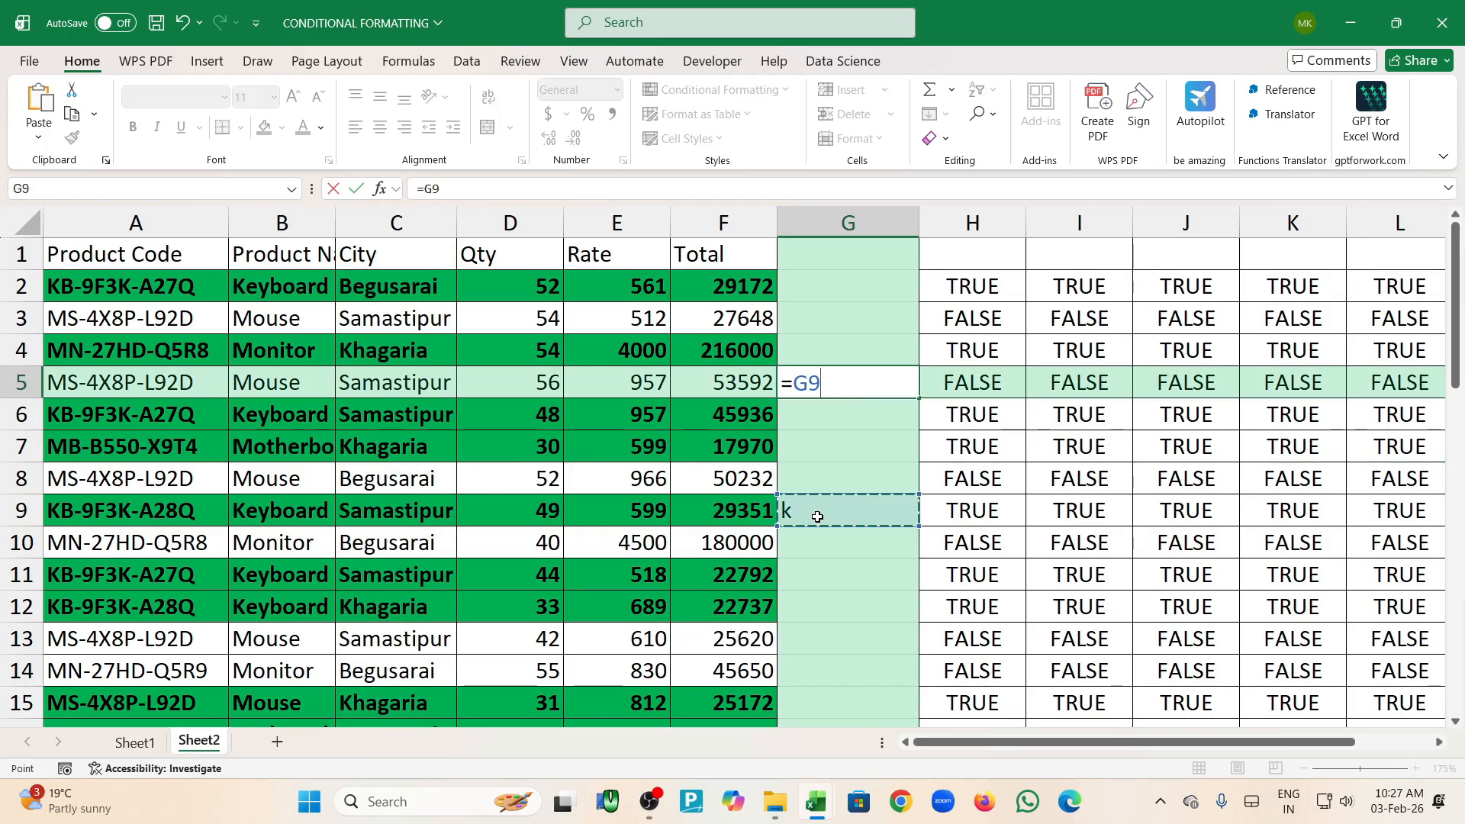
pyautogui.press('BackSpace')
pyautogui.press('BackSpace')
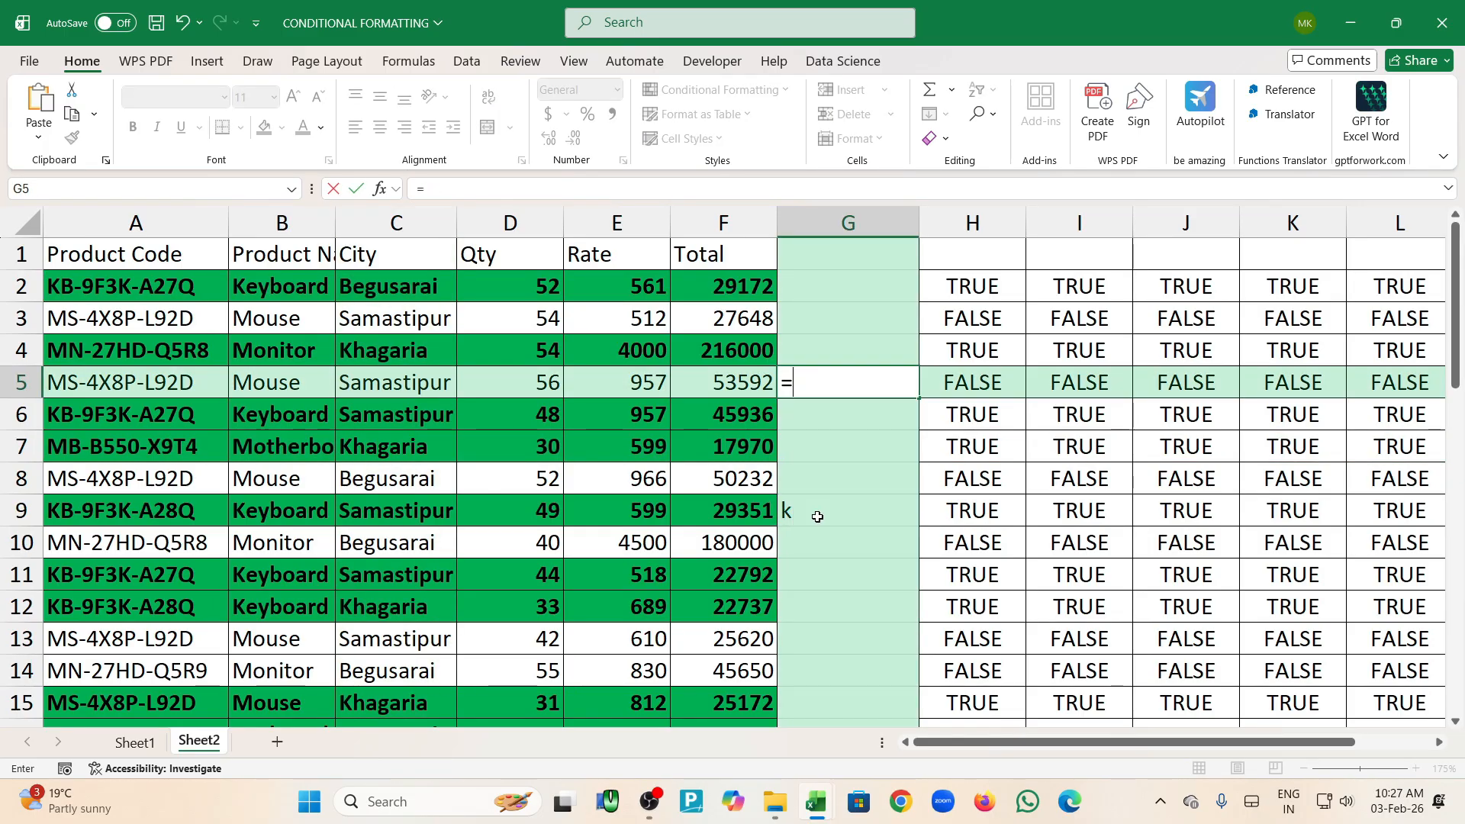
pyautogui.write('"*"&')
pyautogui.click(818, 517)
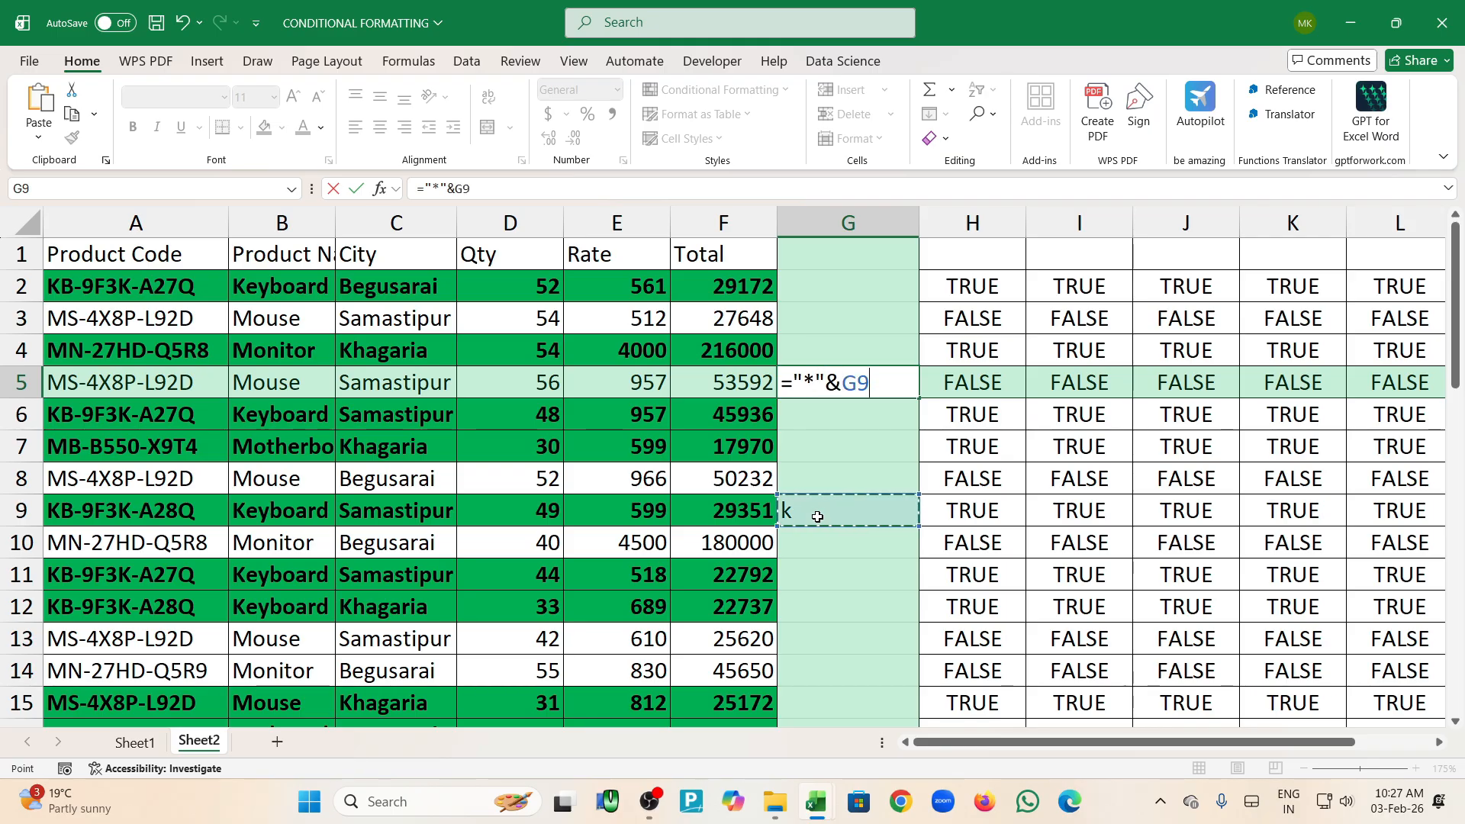
pyautogui.write('&')
pyautogui.write('"*"')
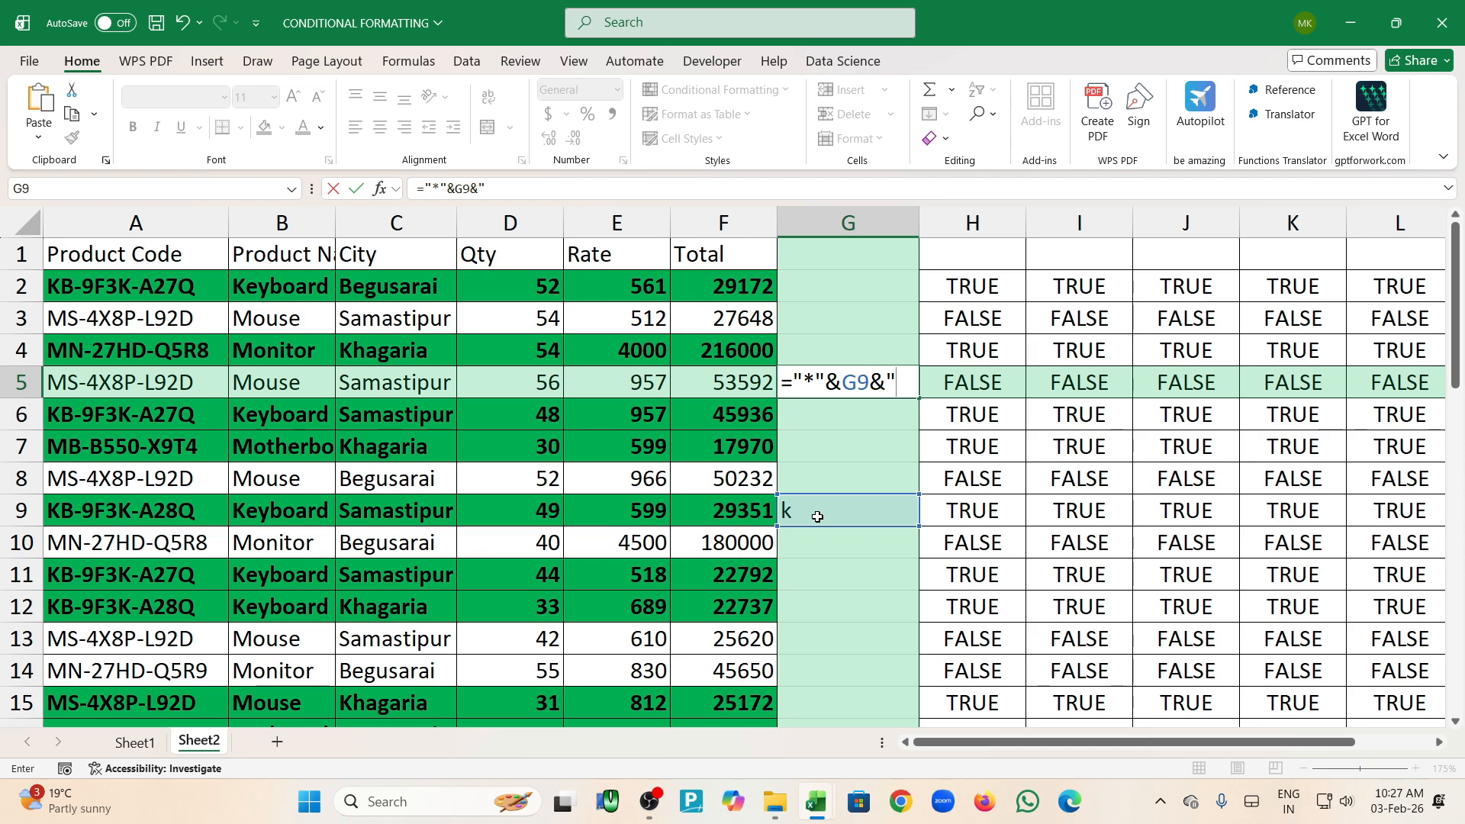
pyautogui.press('Return')
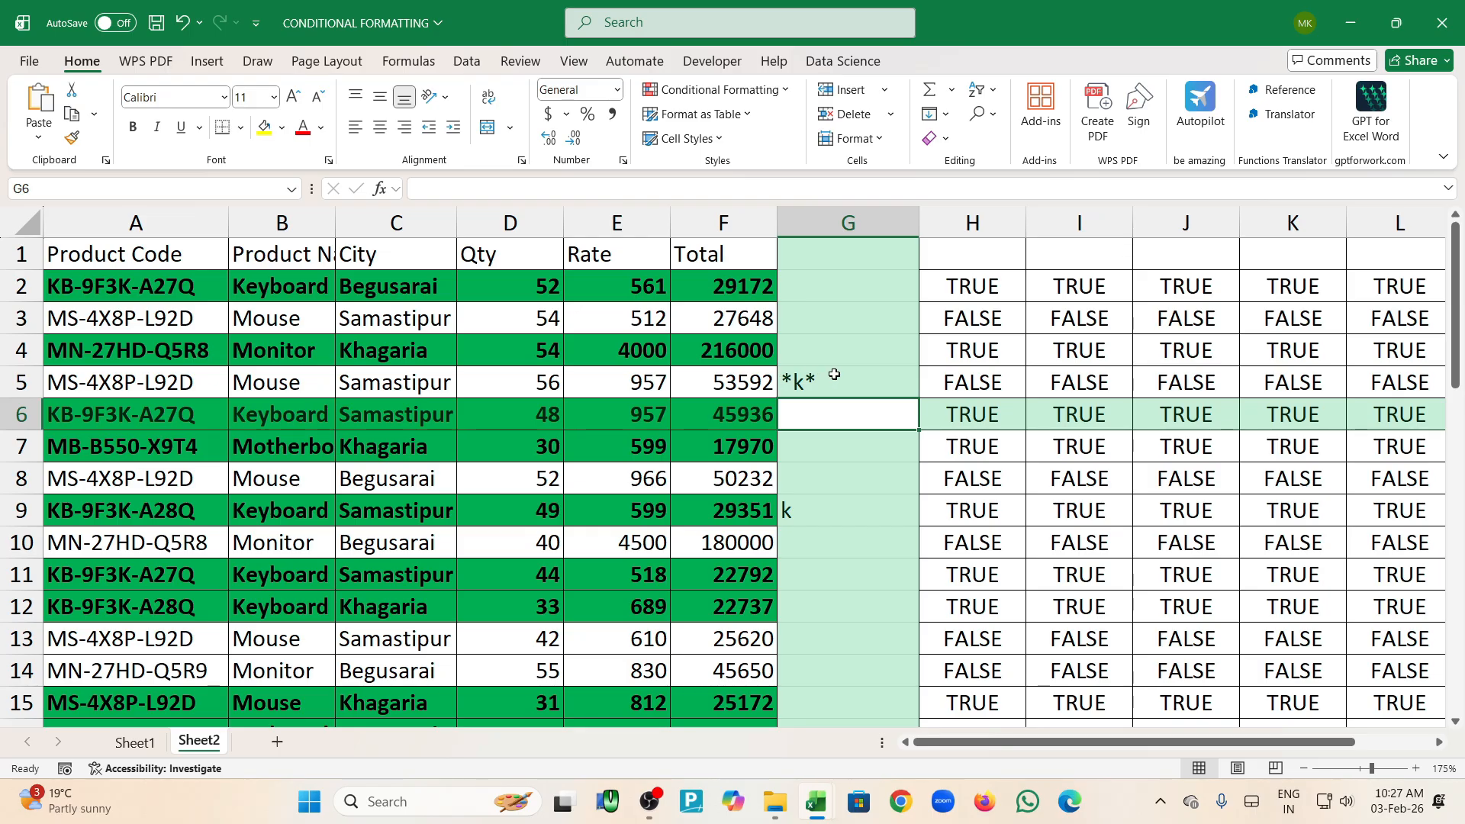
# Replace the search keyword in G9 with m and check which product rows are highlighted down the table
pyautogui.click(860, 495)
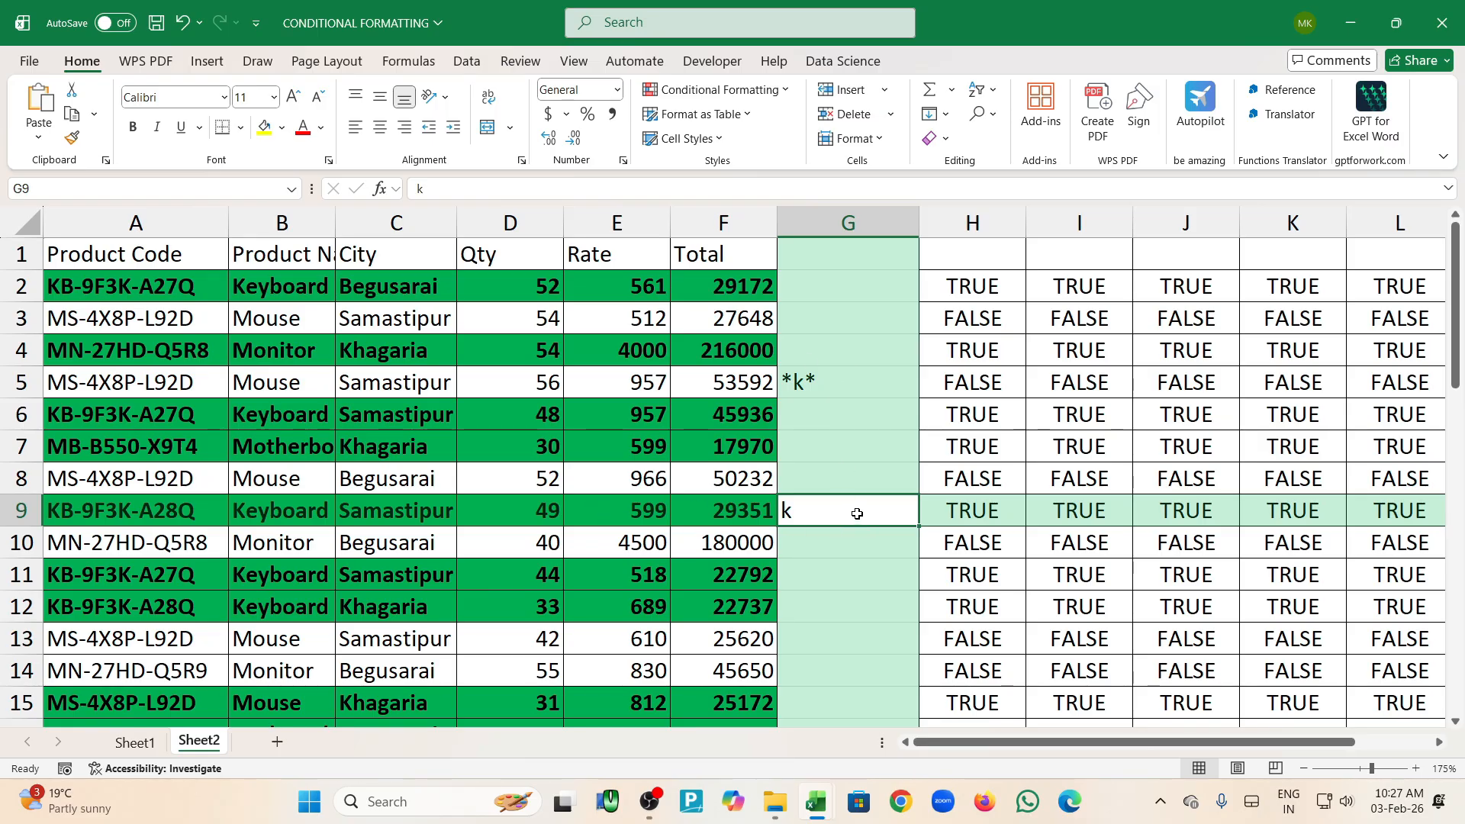
pyautogui.write('m')
pyautogui.press('Return')
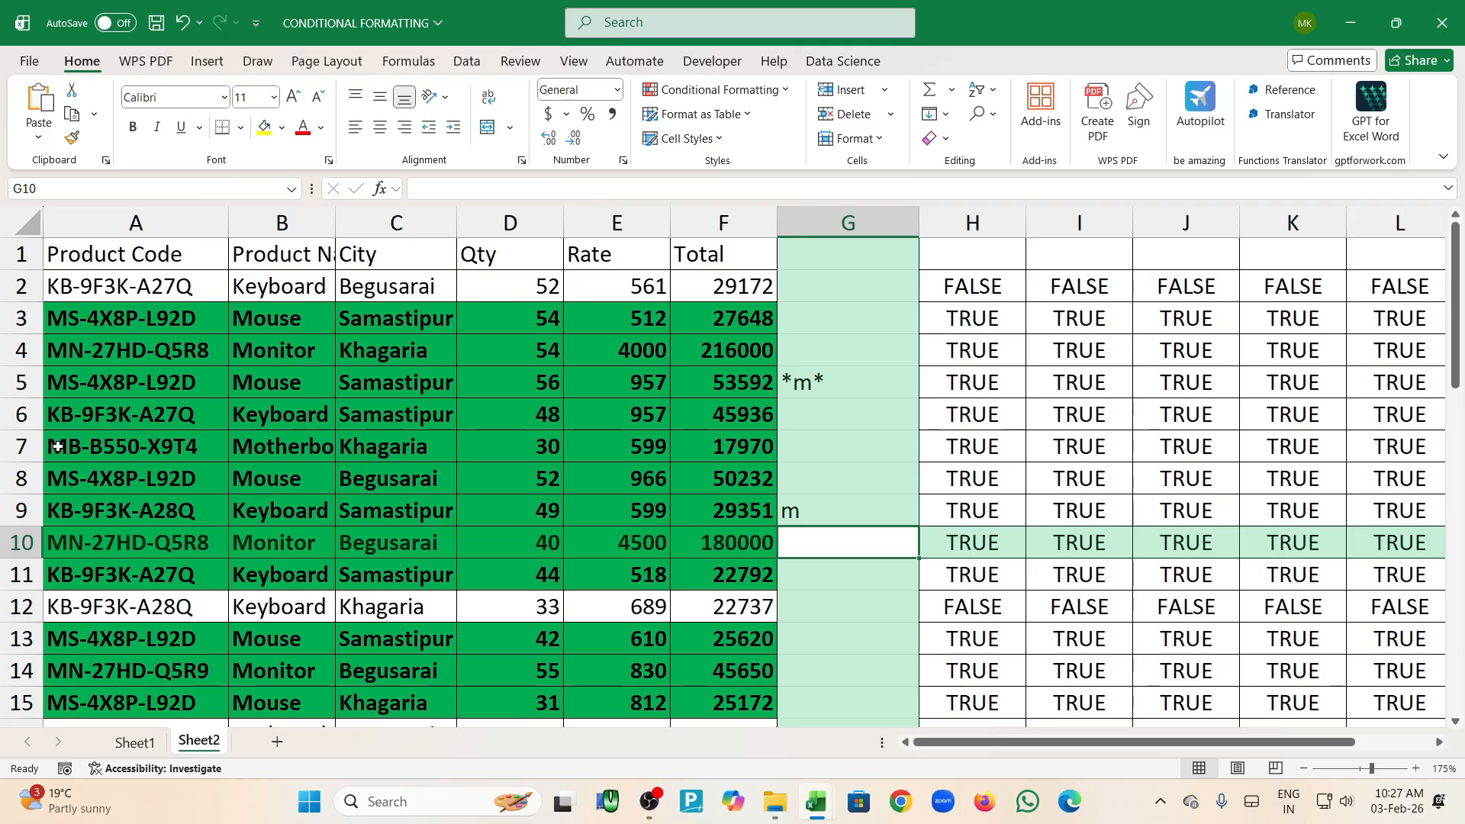
pyautogui.click(892, 509)
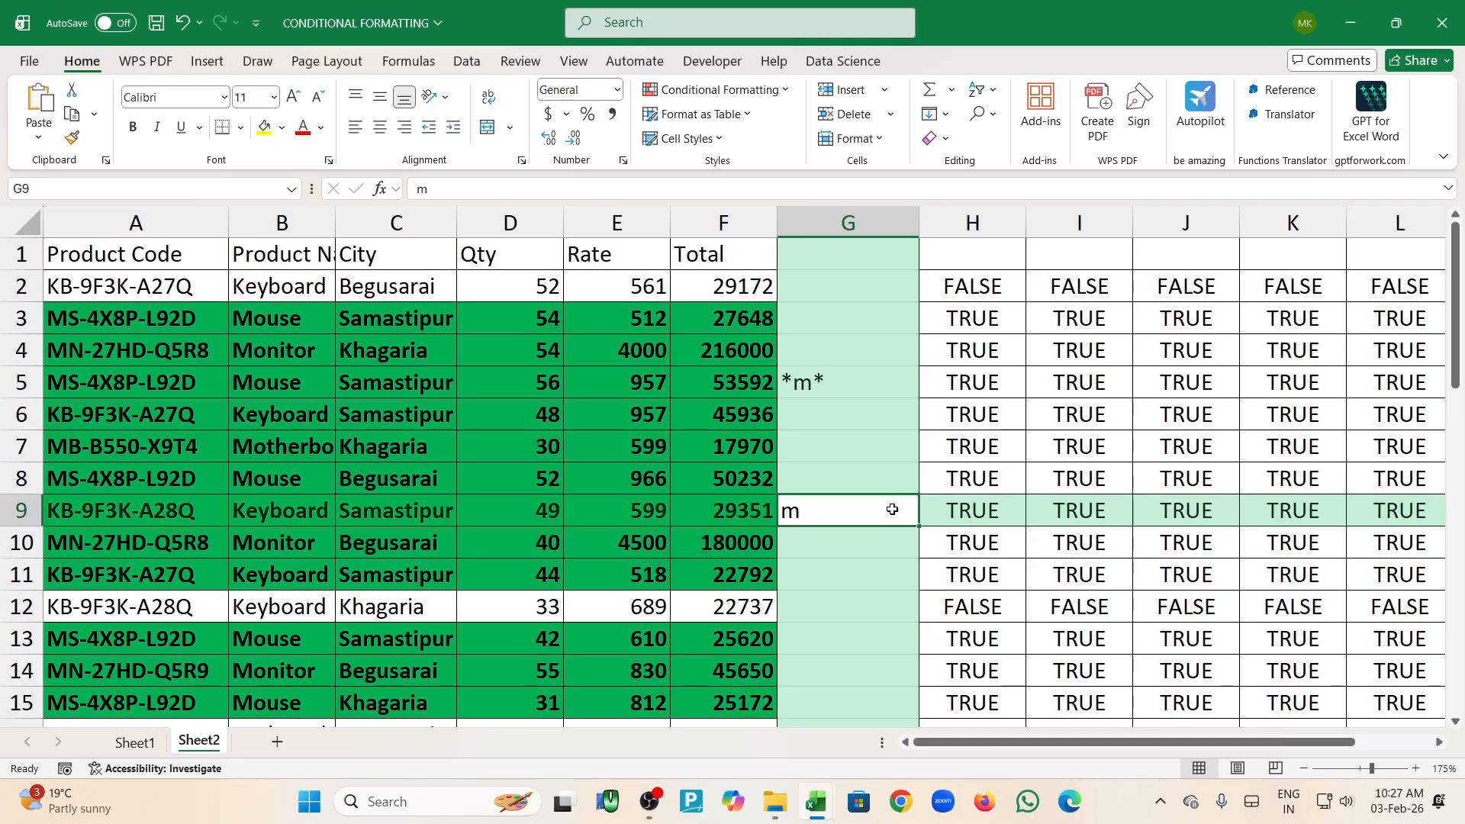
pyautogui.click(66, 477)
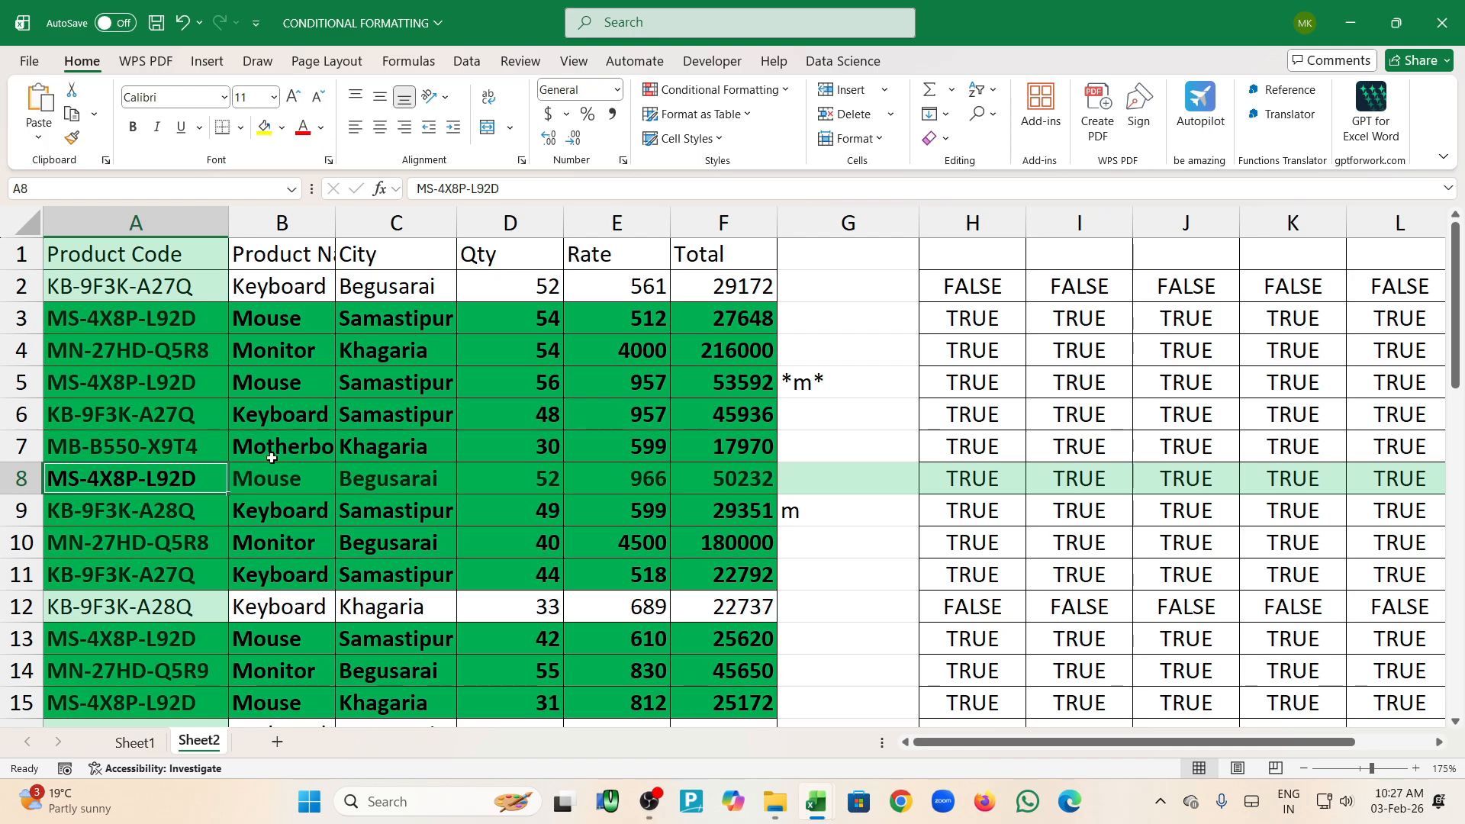
pyautogui.scroll(-8, 354, 609)
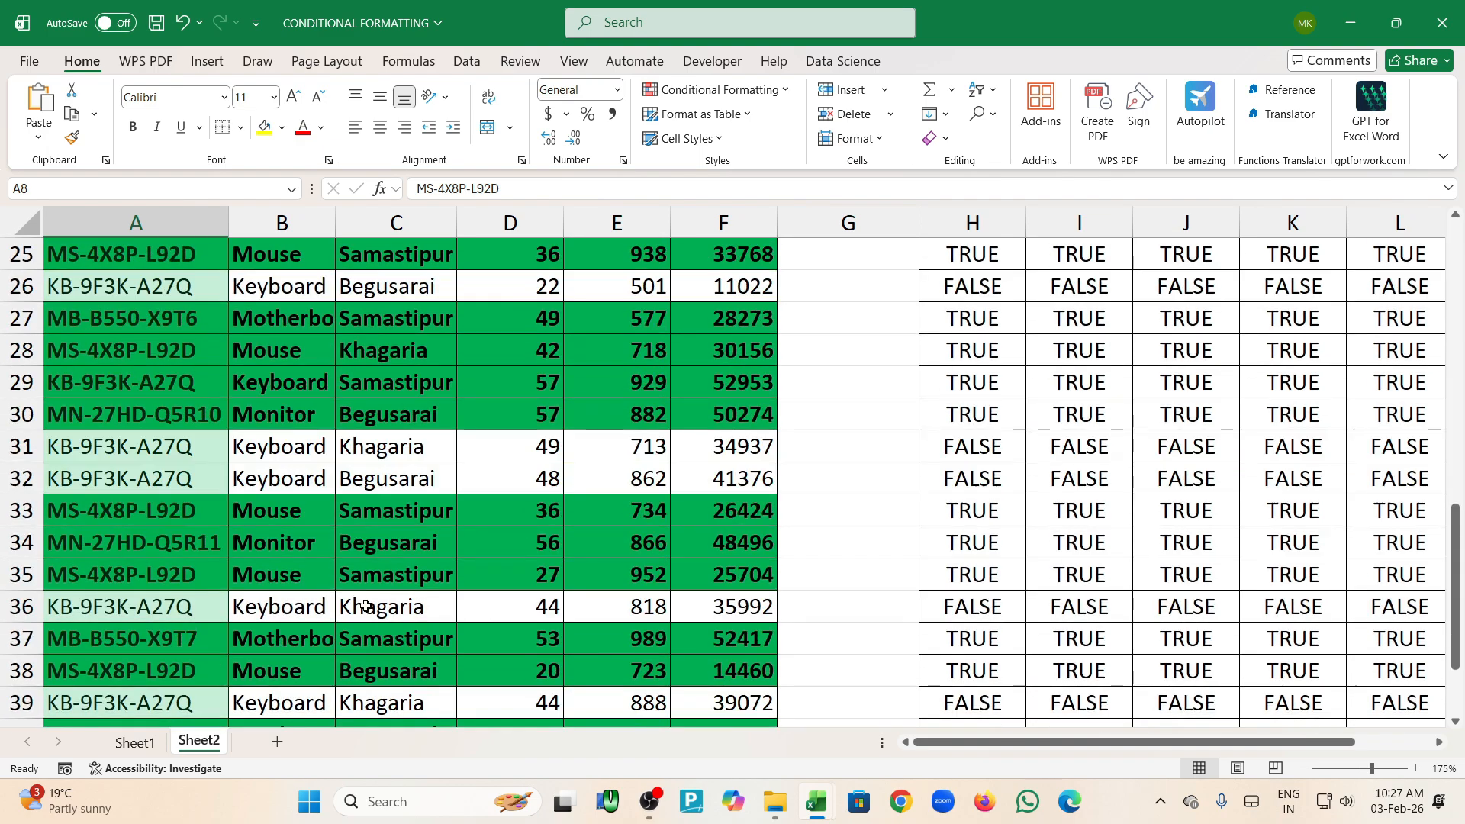
pyautogui.scroll(8, 367, 607)
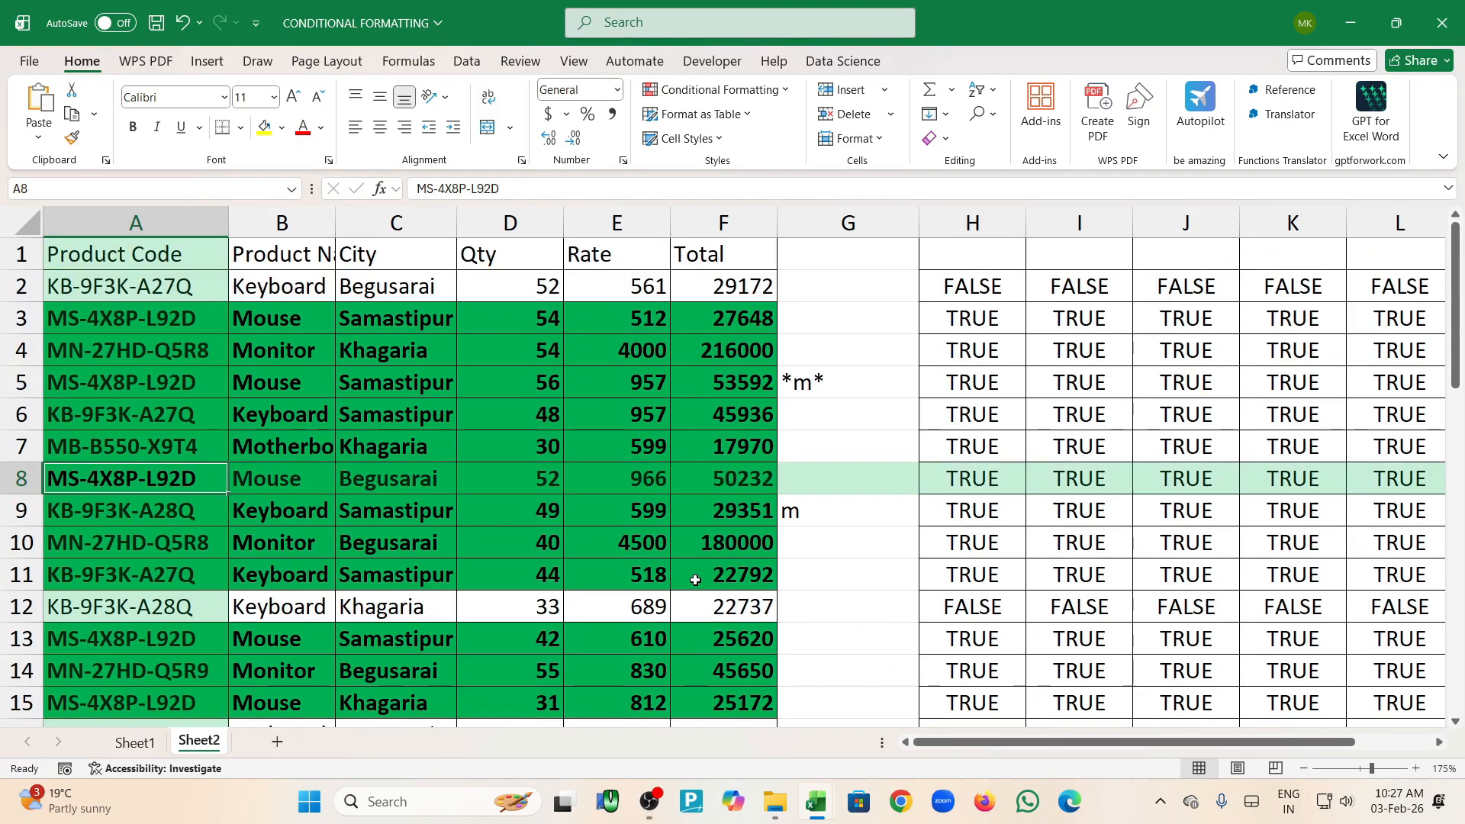
# Extend the search keyword in G9 letter by letter, first to mo and next to mou
pyautogui.doubleClick(860, 506)
pyautogui.write('o')
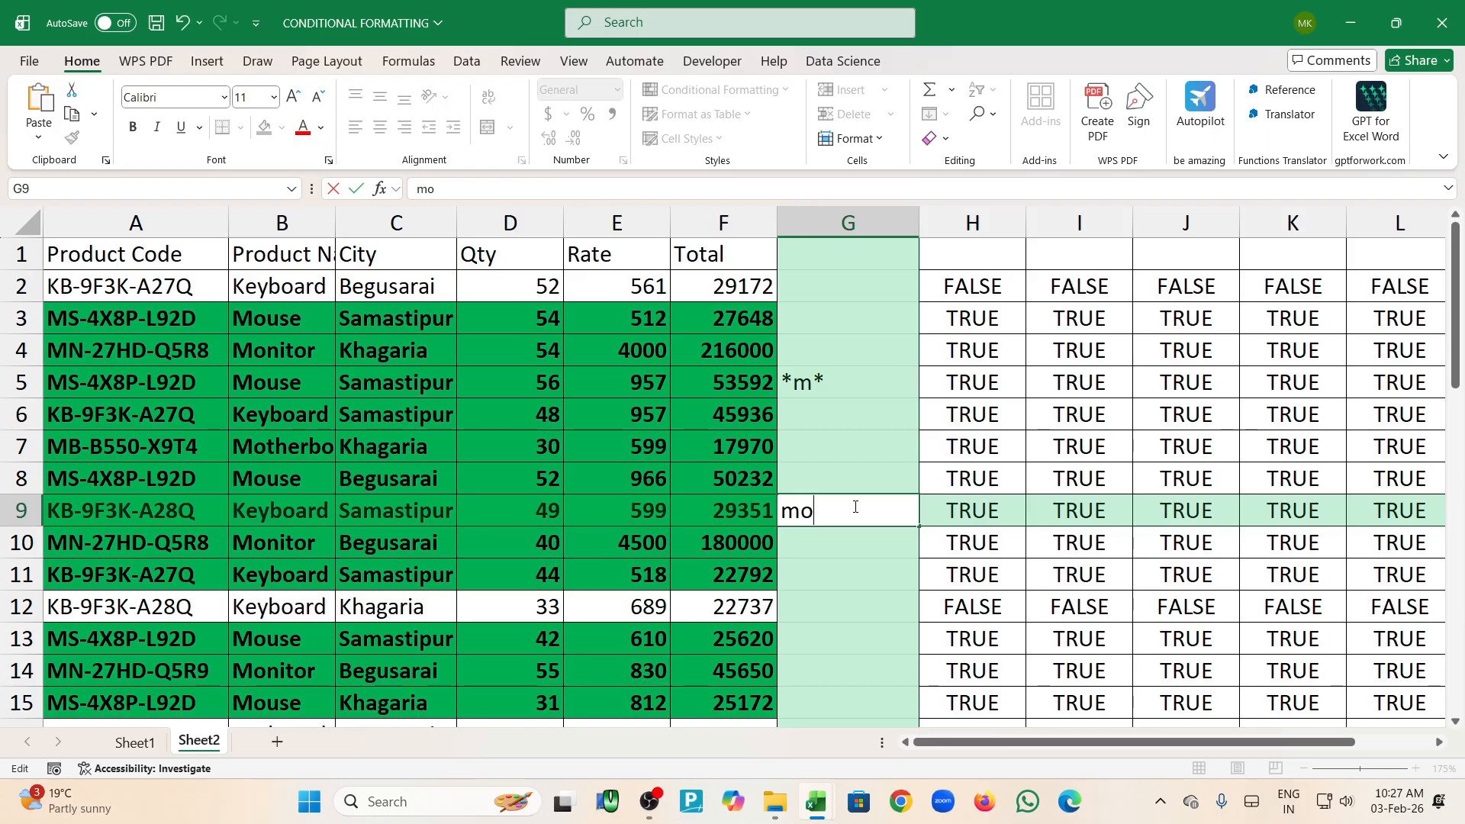
pyautogui.press('Return')
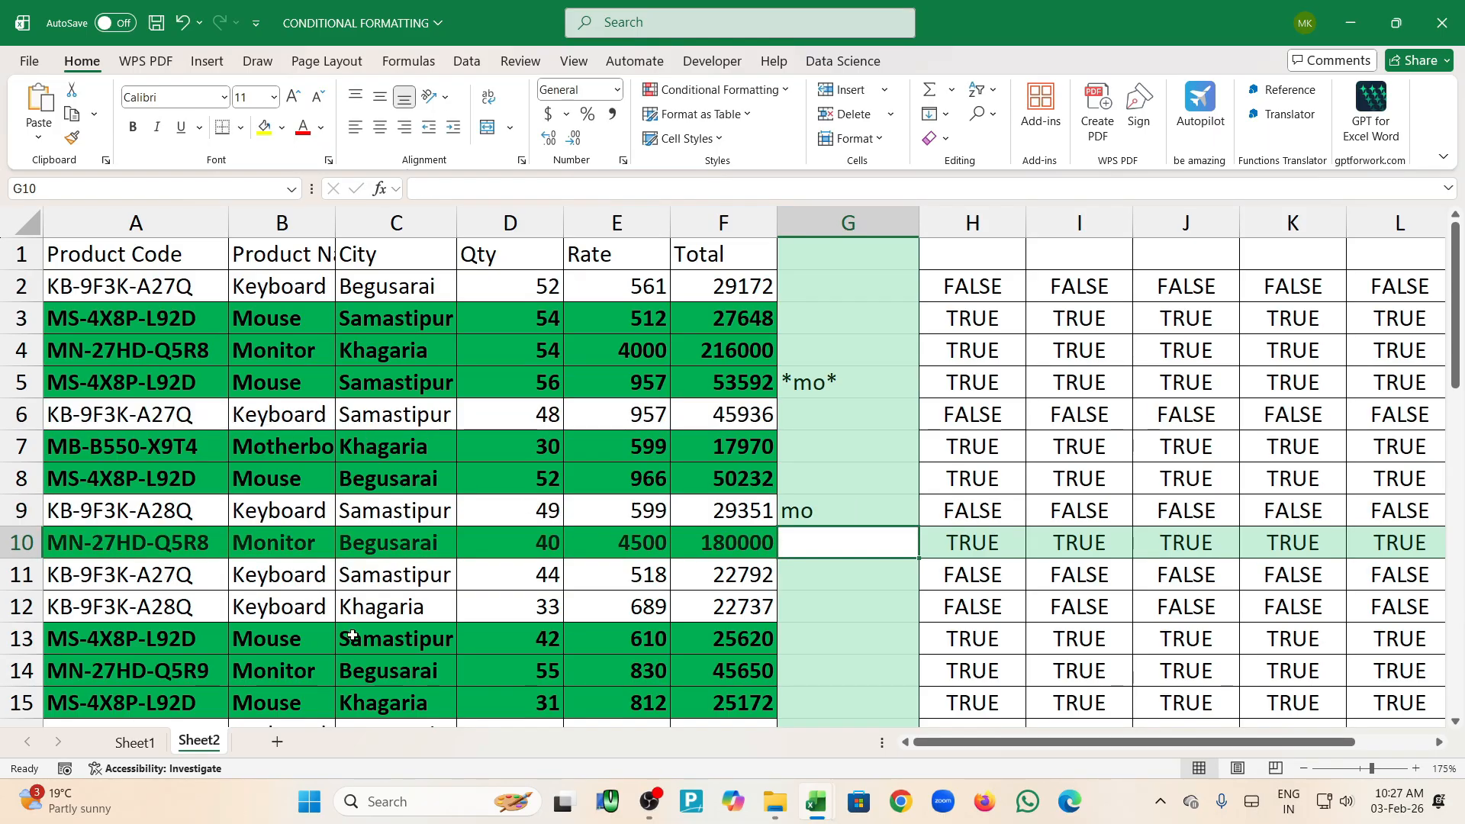
pyautogui.click(840, 513)
pyautogui.doubleClick(839, 514)
pyautogui.write('u')
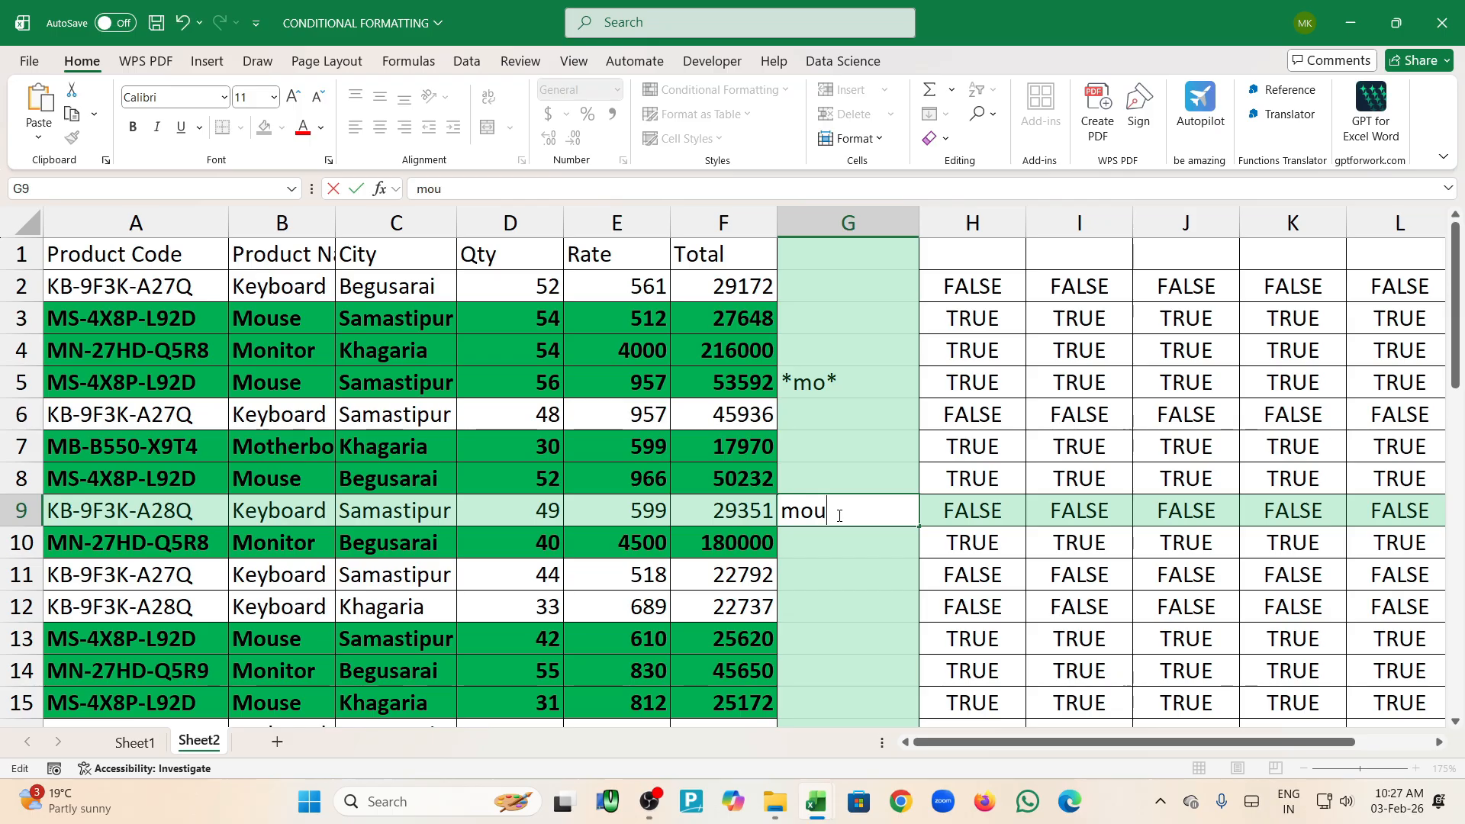
pyautogui.press('Return')
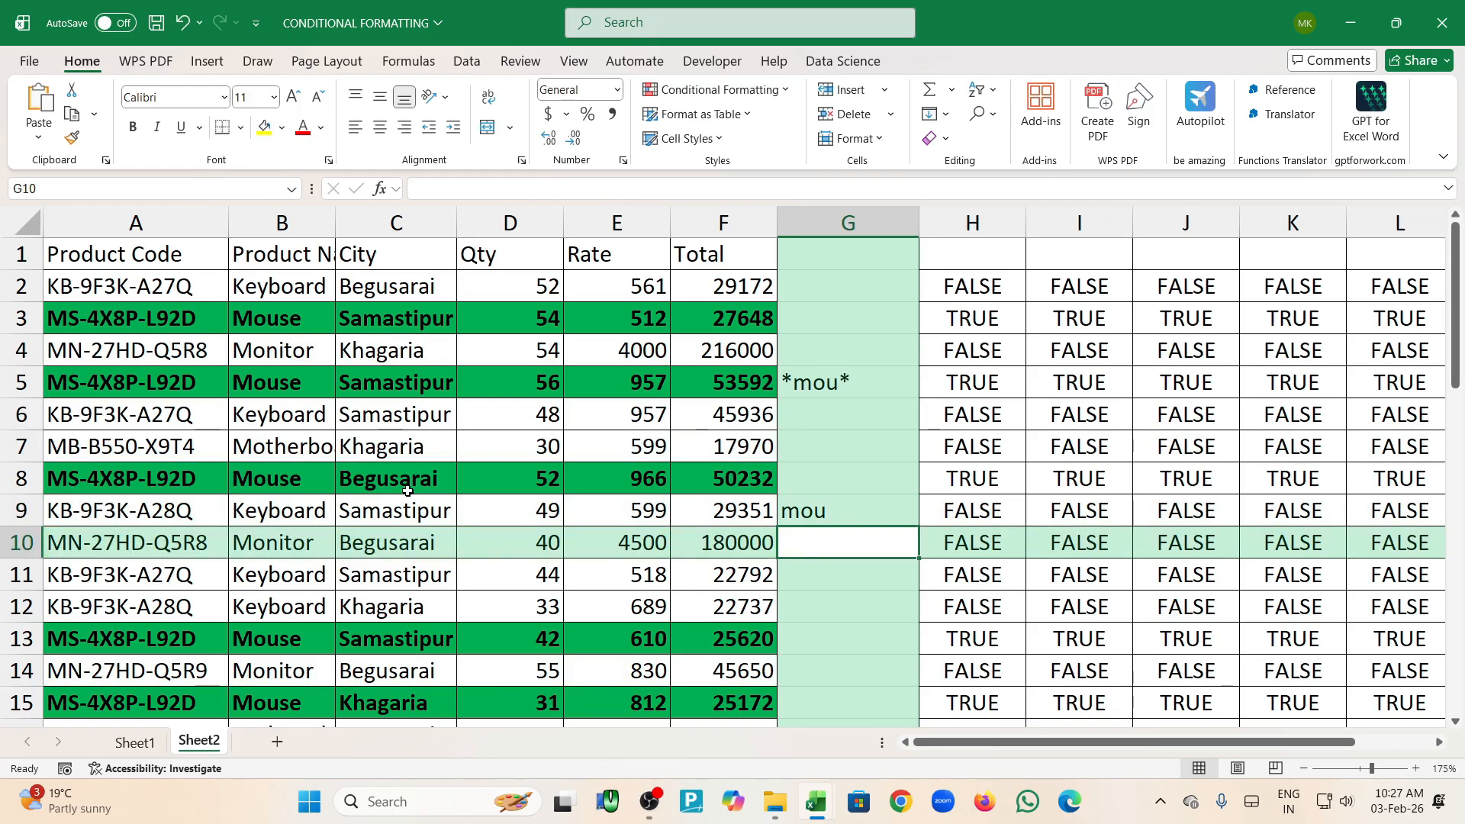
# Replace the search keyword in G9 with 2d and check the matching product codes further down the table
pyautogui.click(841, 506)
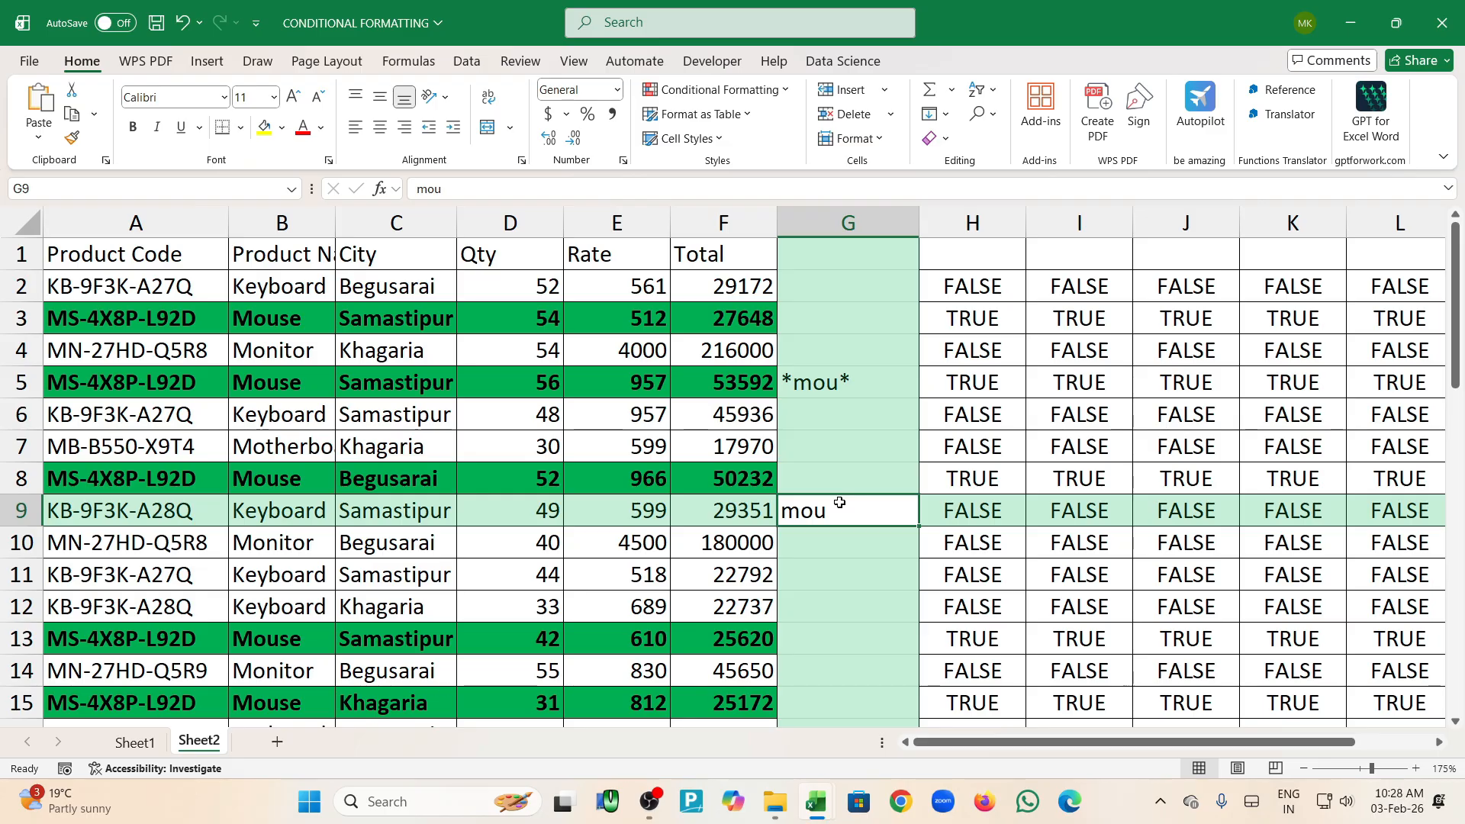
pyautogui.write('2d')
pyautogui.press('Return')
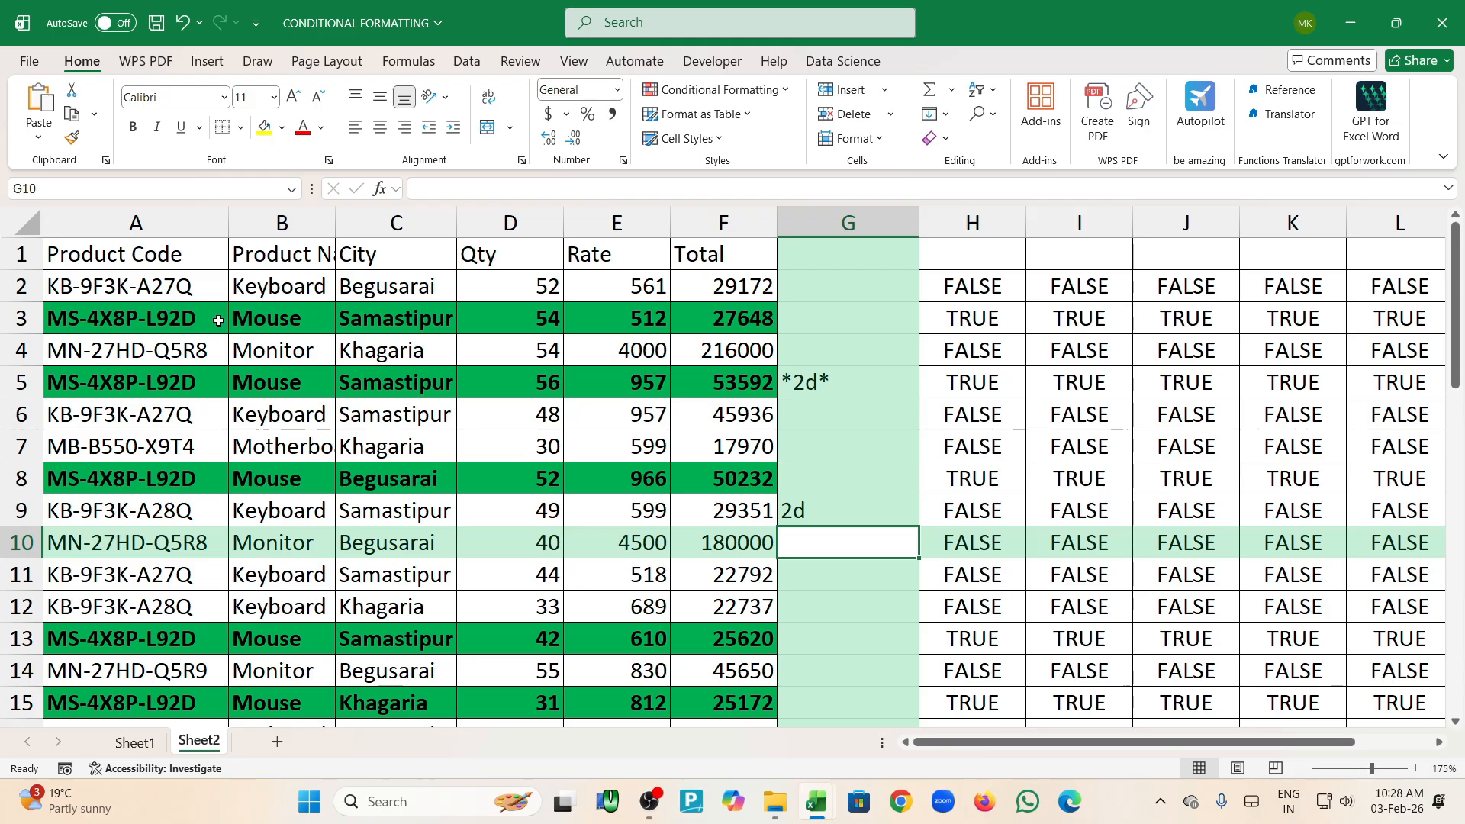
pyautogui.scroll(-3, 188, 552)
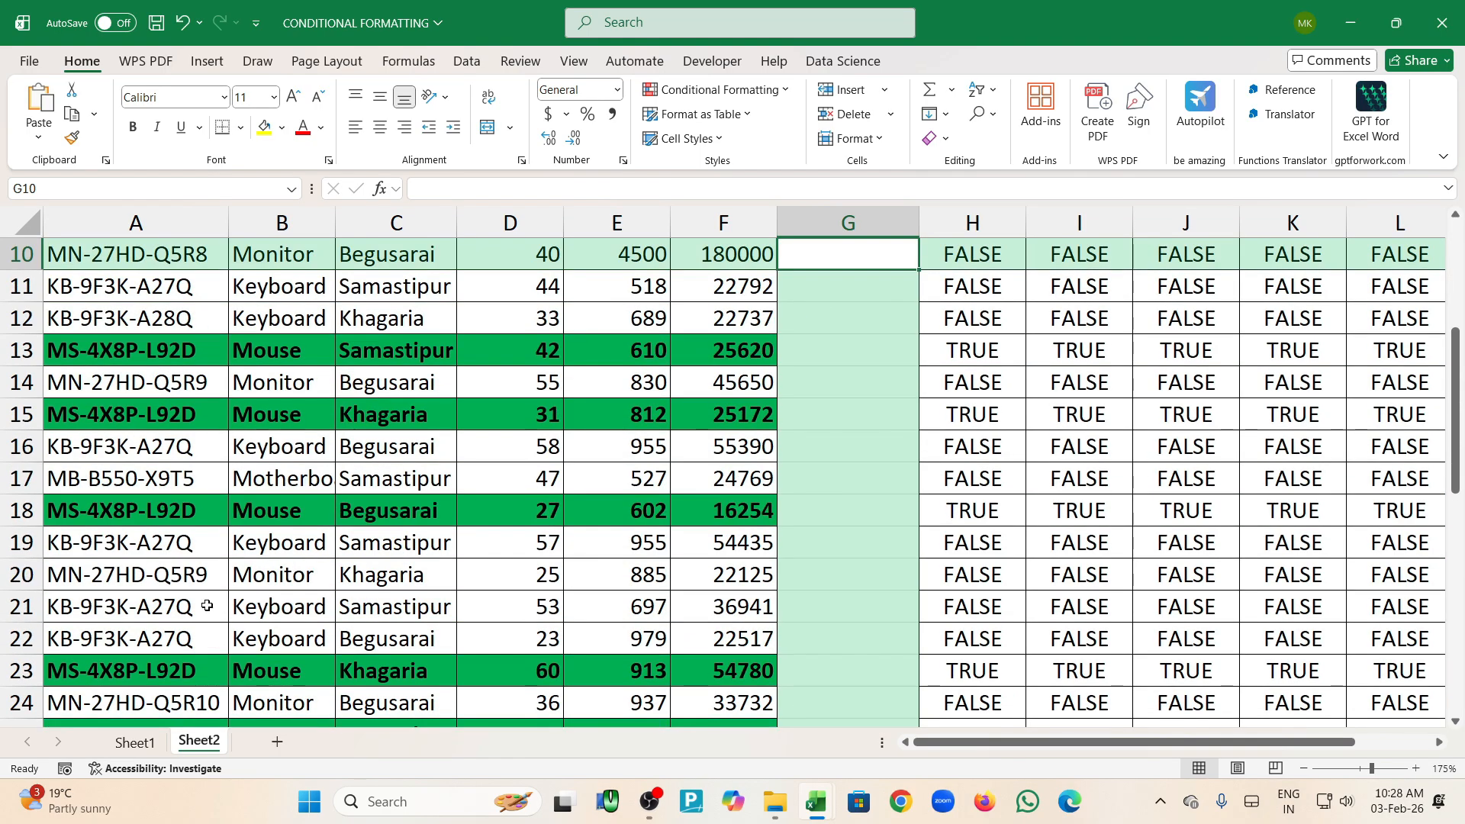
pyautogui.scroll(3, 787, 481)
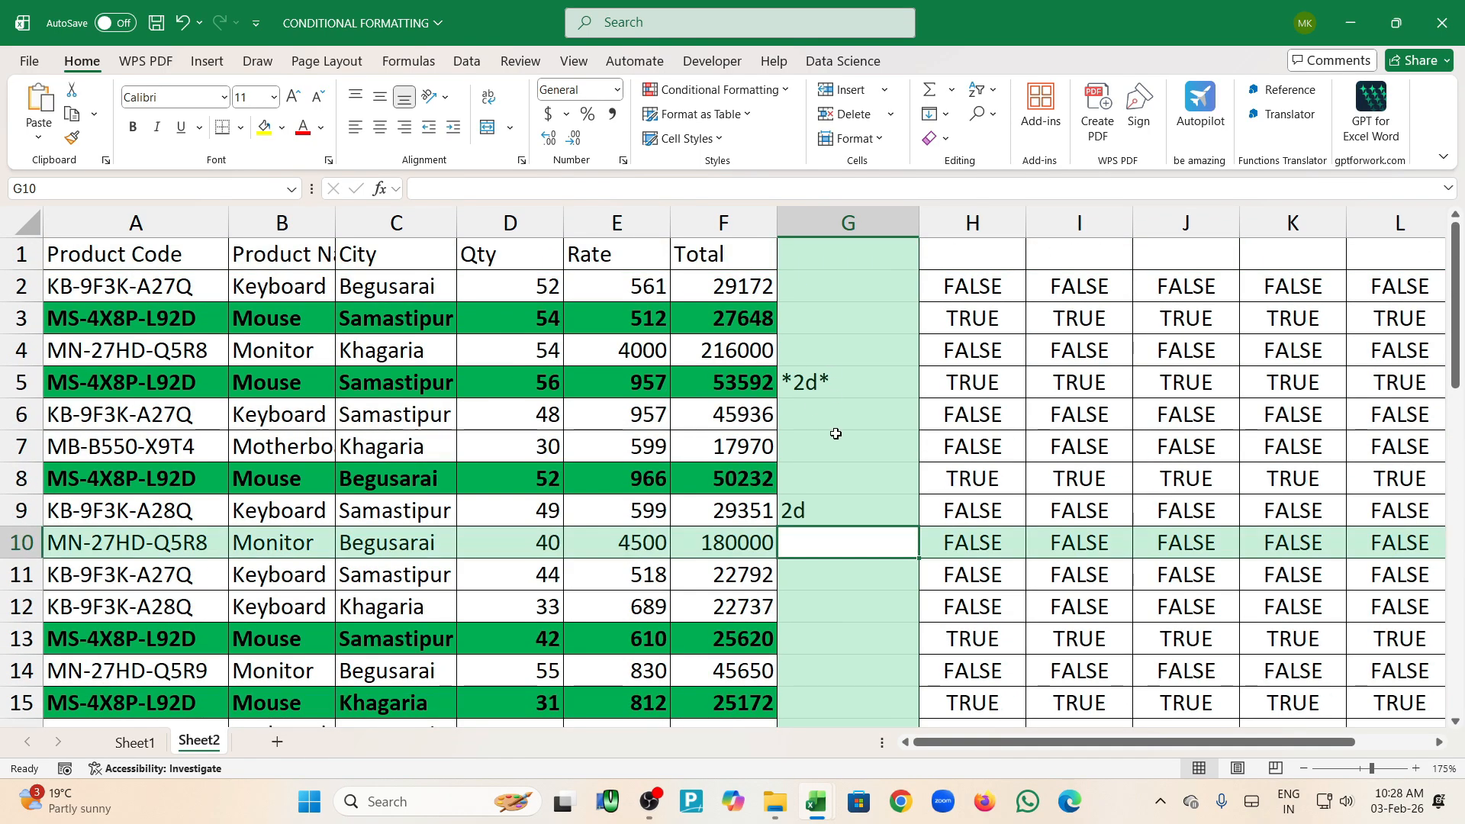
# Replace the search keyword in G9 with the partial product code 27q
pyautogui.click(827, 510)
pyautogui.write('27')
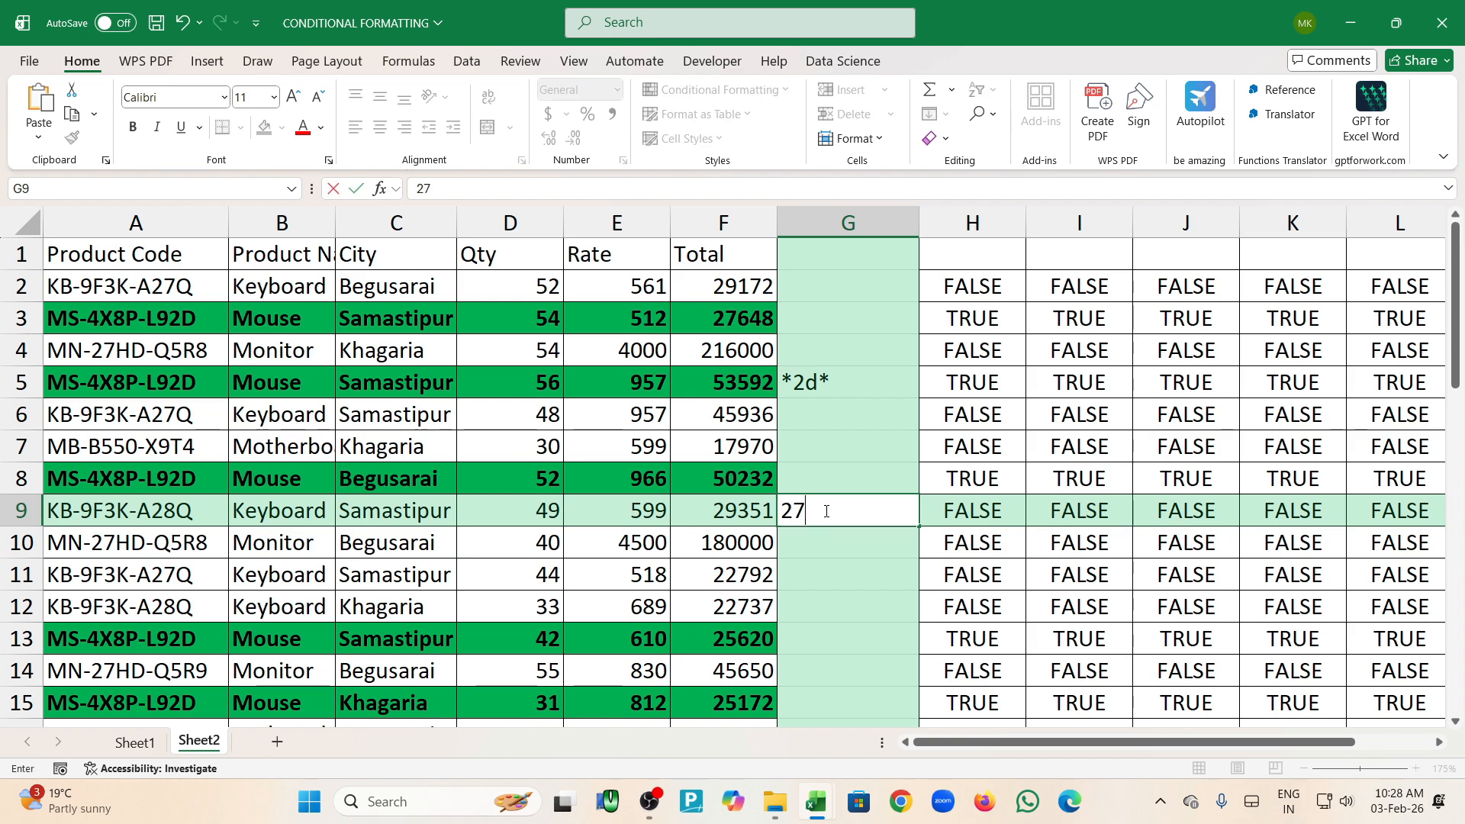
pyautogui.write('q')
pyautogui.press('Return')
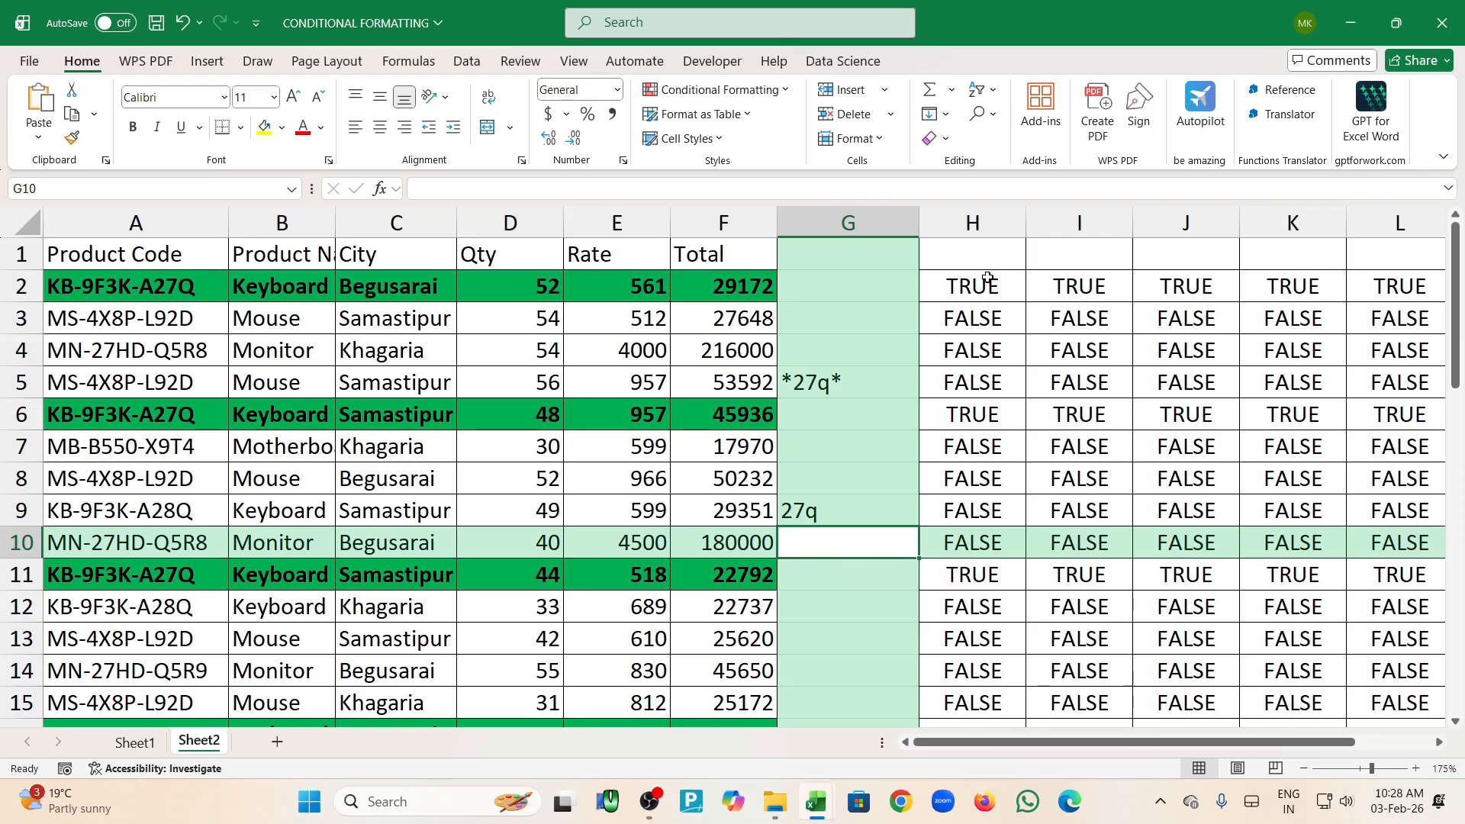
# Examine the wildcard formula in G5 alongside the keyword in G9 without changing either cell
pyautogui.click(829, 510)
pyautogui.doubleClick(842, 387)
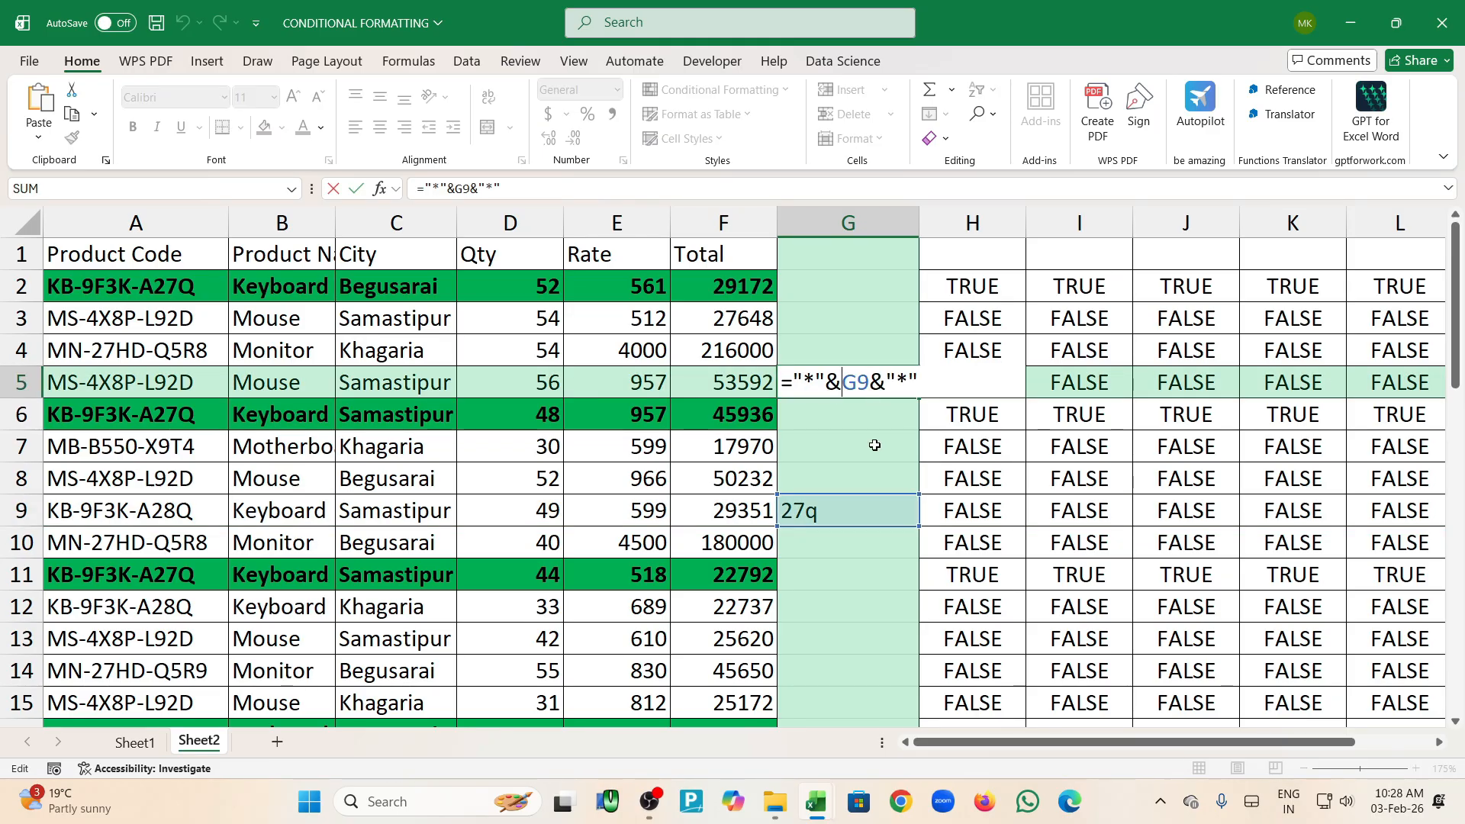
pyautogui.press('Return')
pyautogui.click(855, 524)
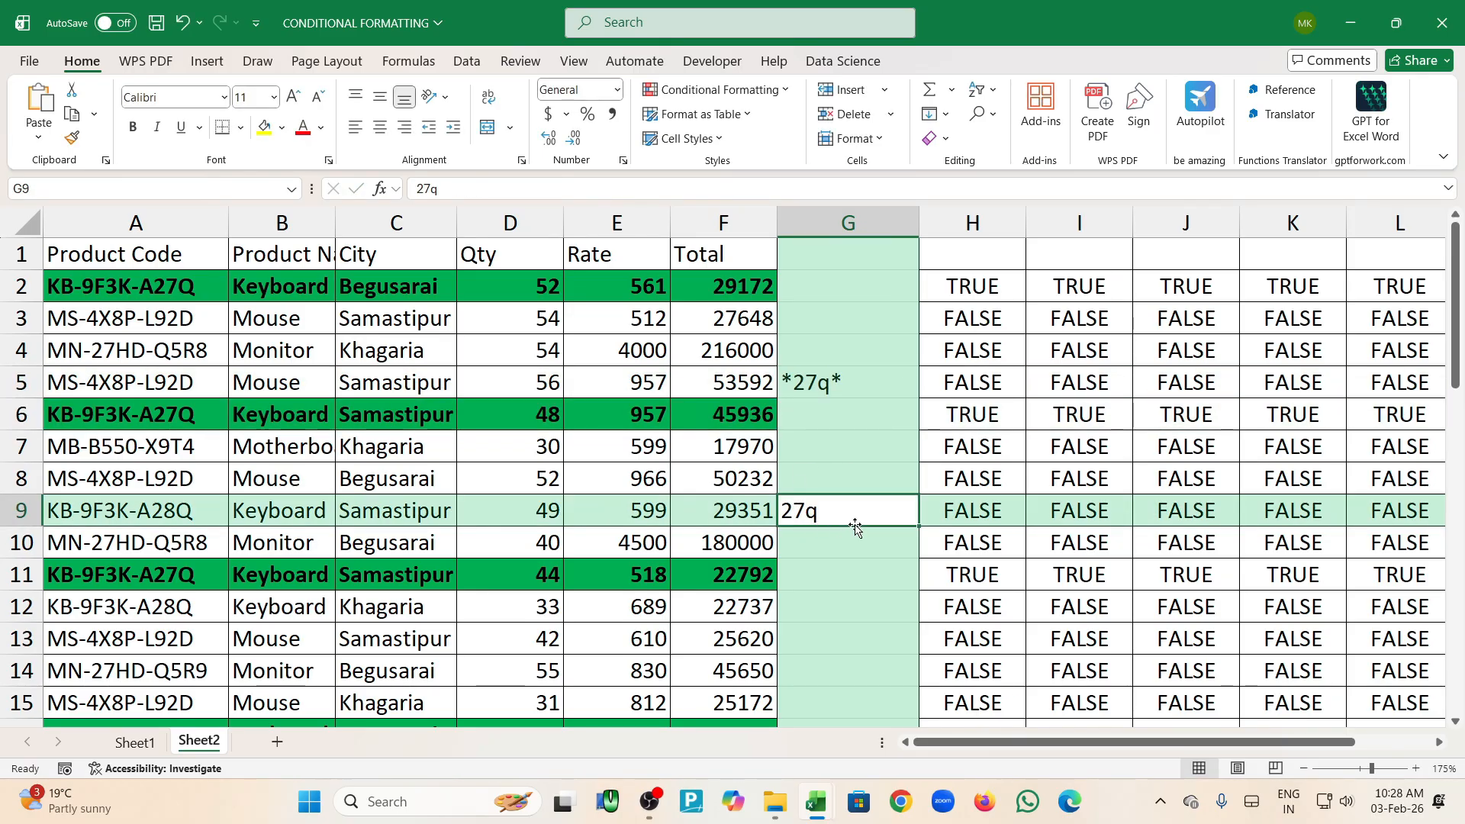
pyautogui.doubleClick(840, 386)
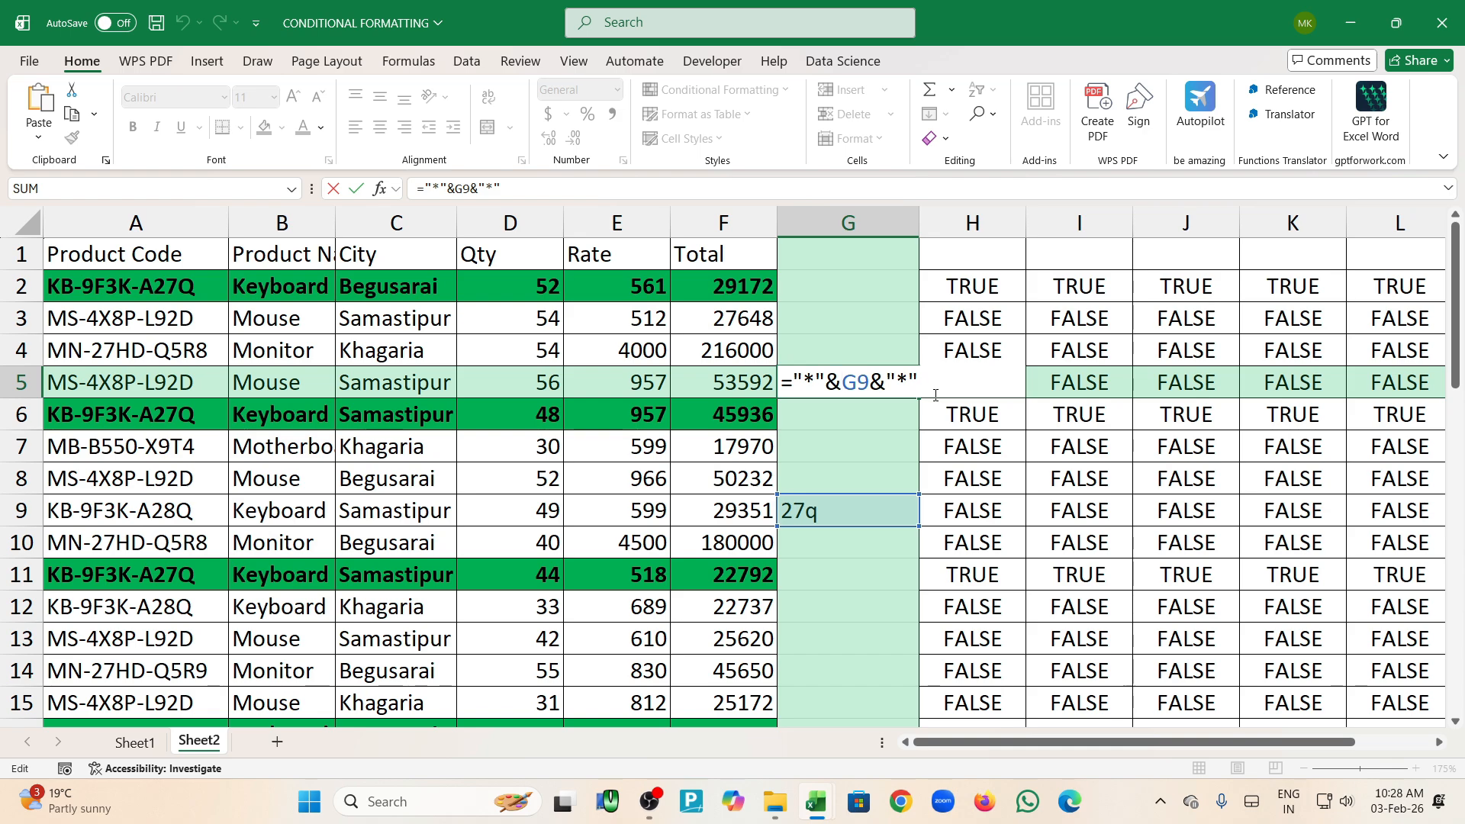
pyautogui.press('Return')
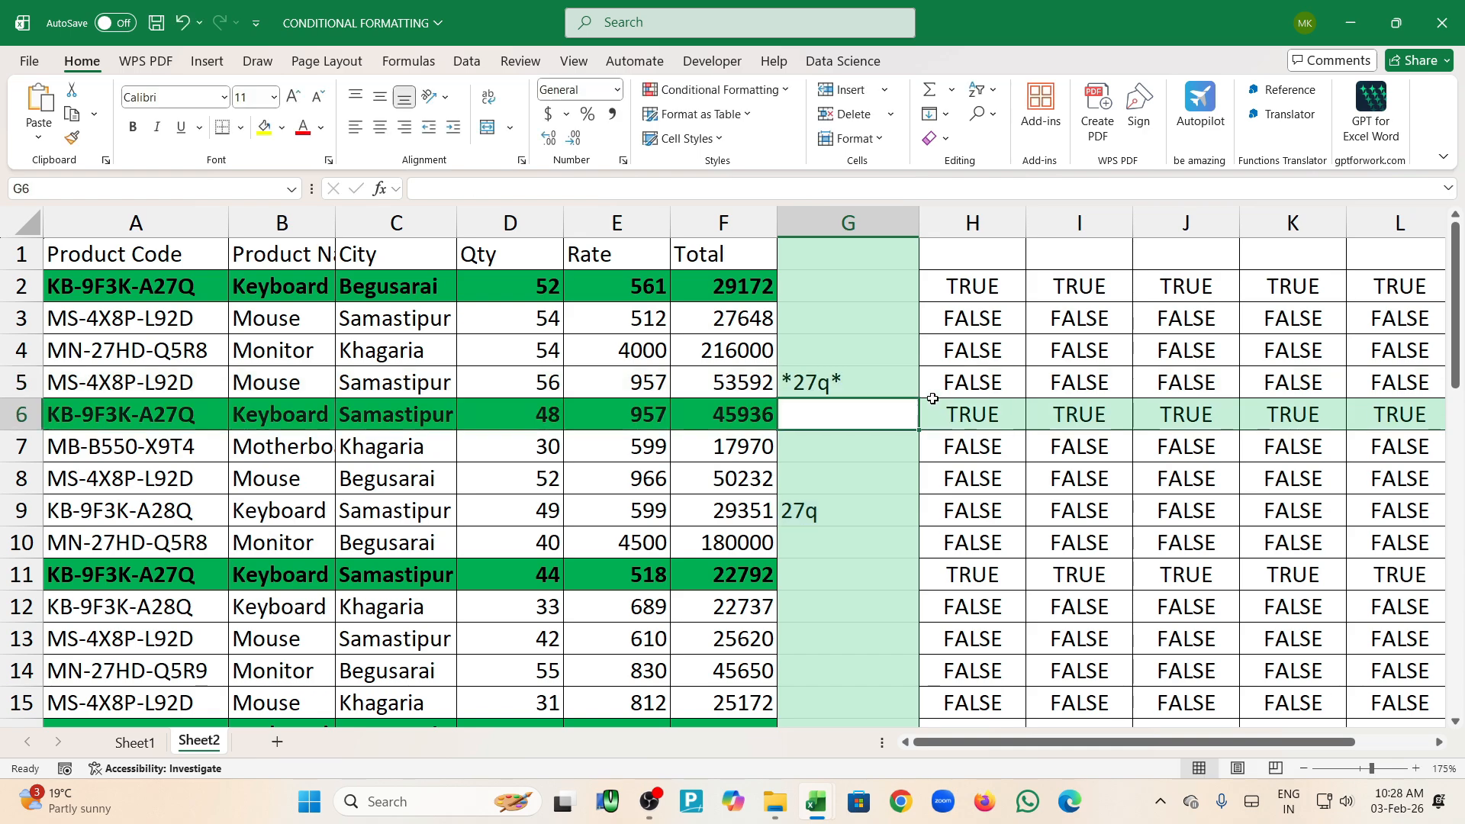
pyautogui.click(834, 527)
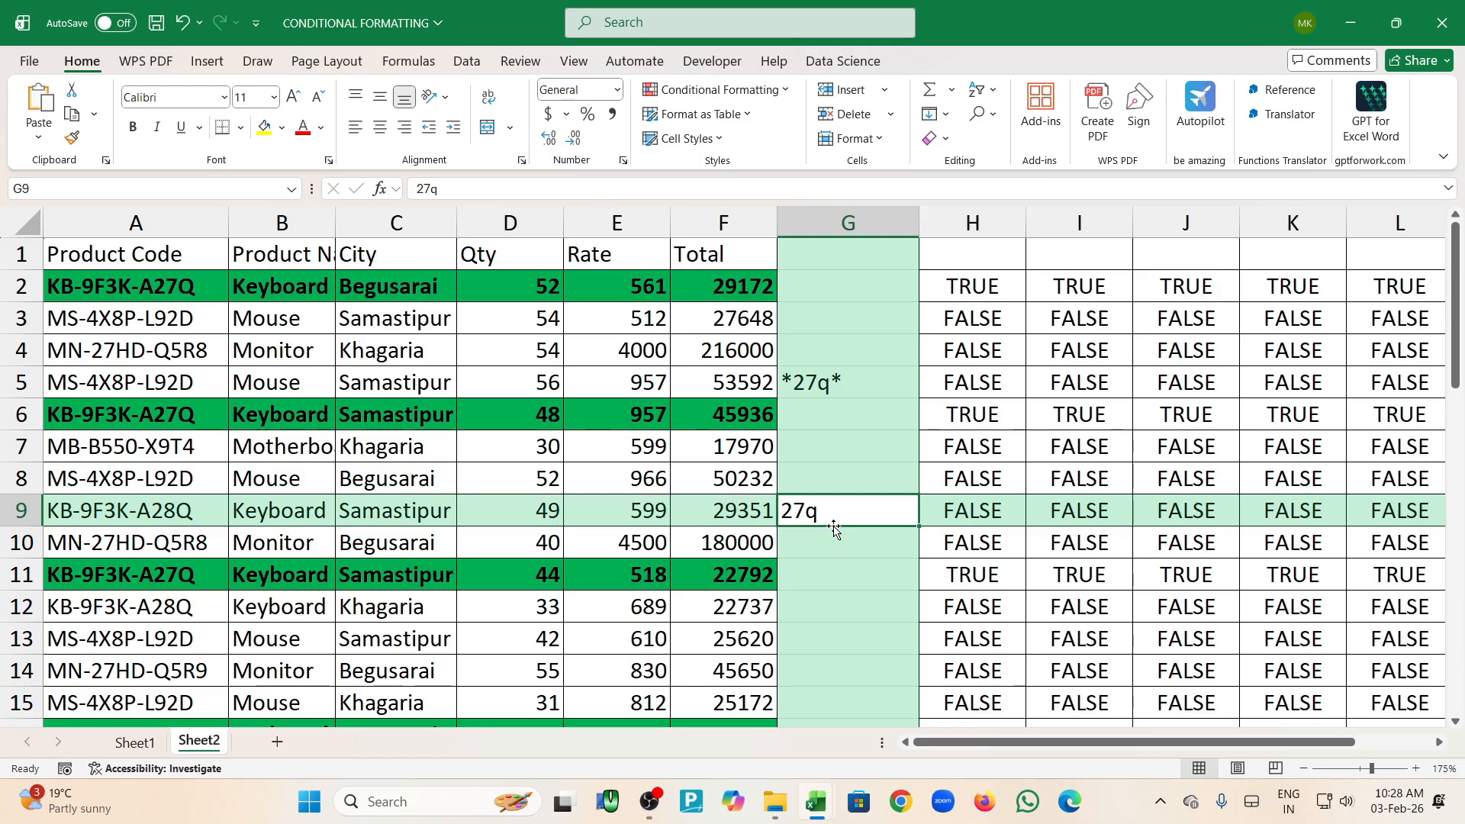
pyautogui.click(835, 382)
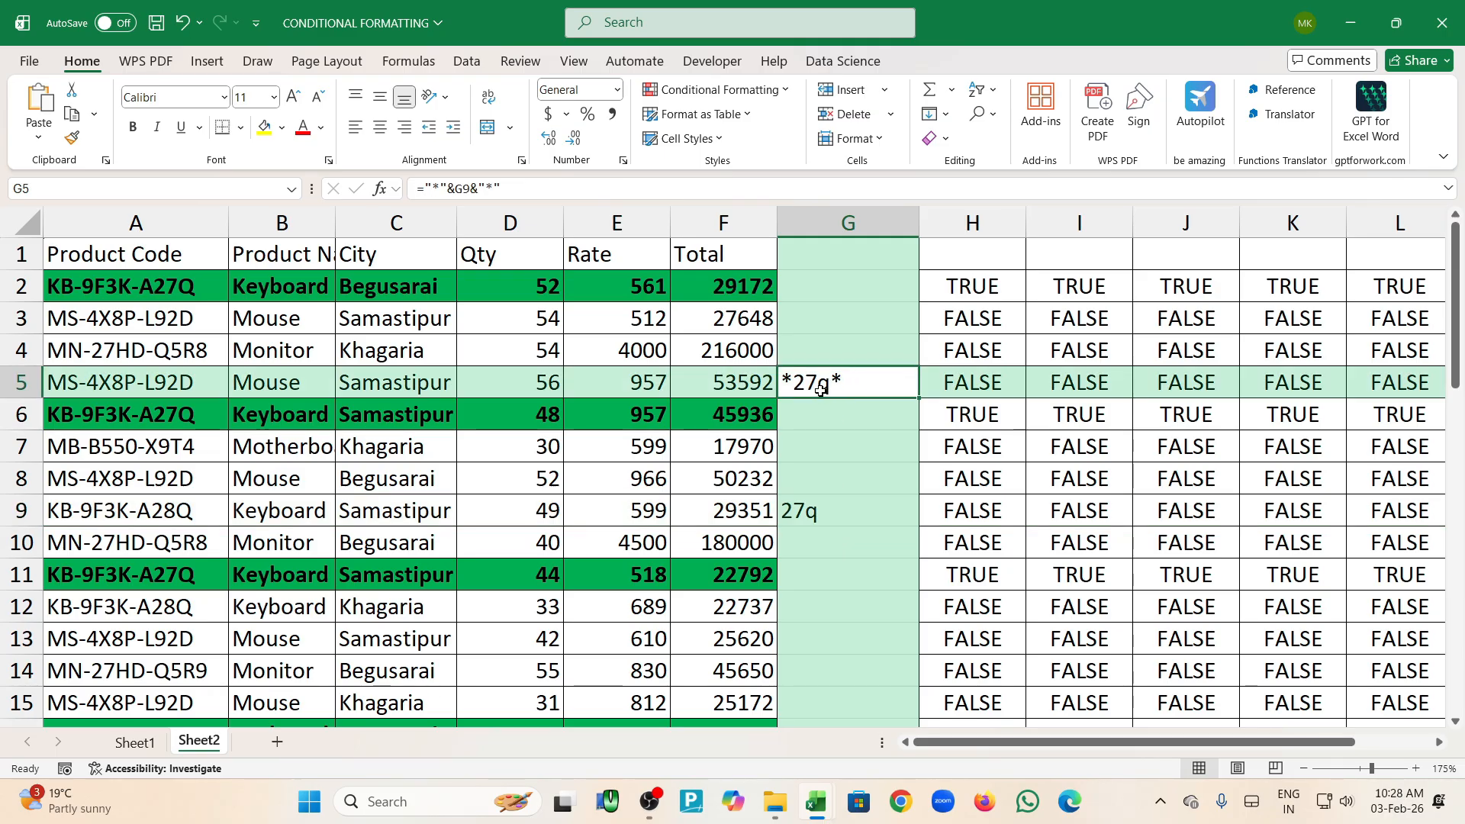
pyautogui.click(809, 513)
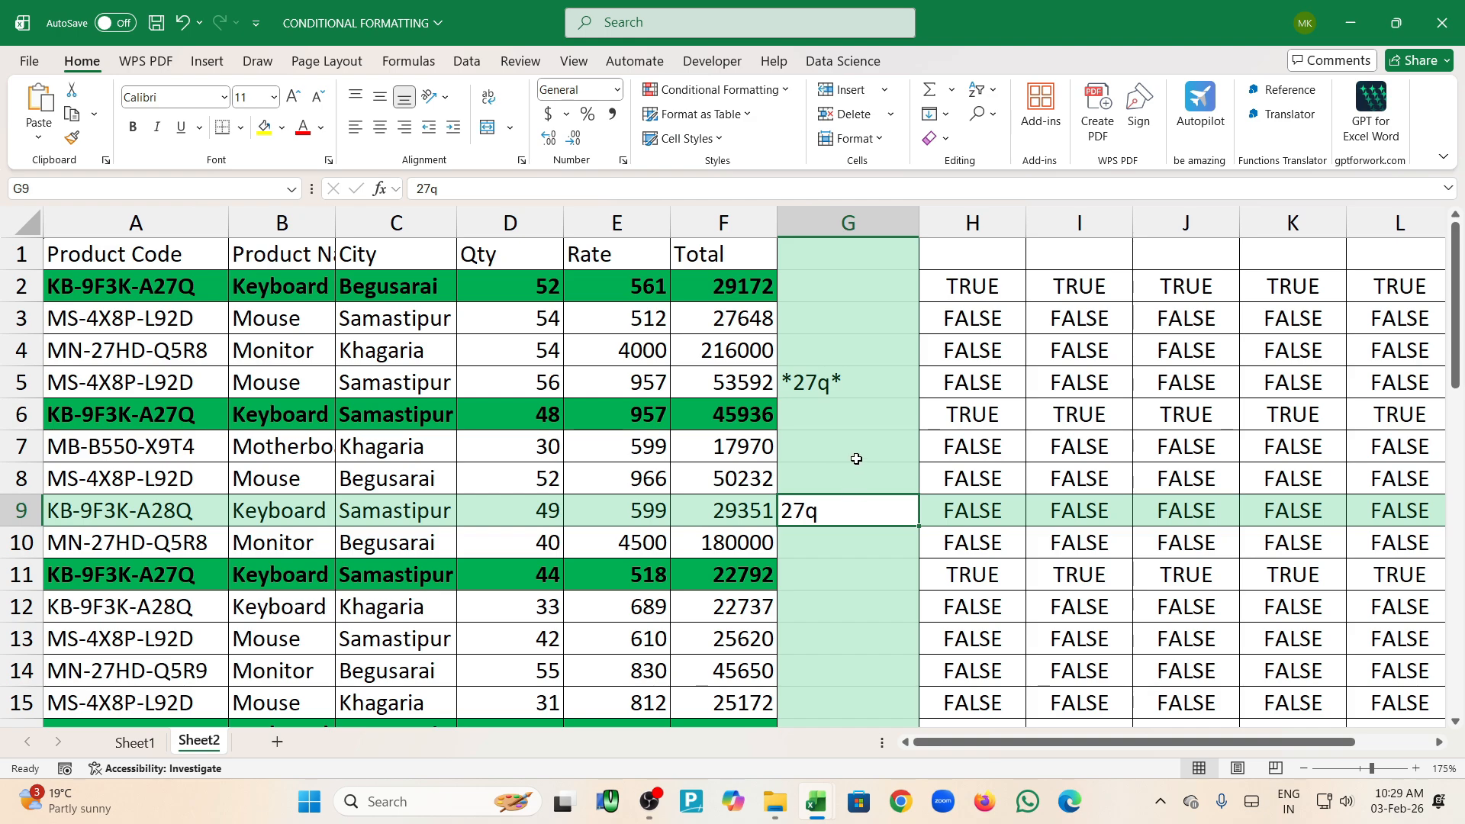
# Review the AND and COUNTIF formula in H2 and the TRUE/FALSE results across the test grid, including row 2 from H to M
pyautogui.click(974, 314)
pyautogui.click(987, 286)
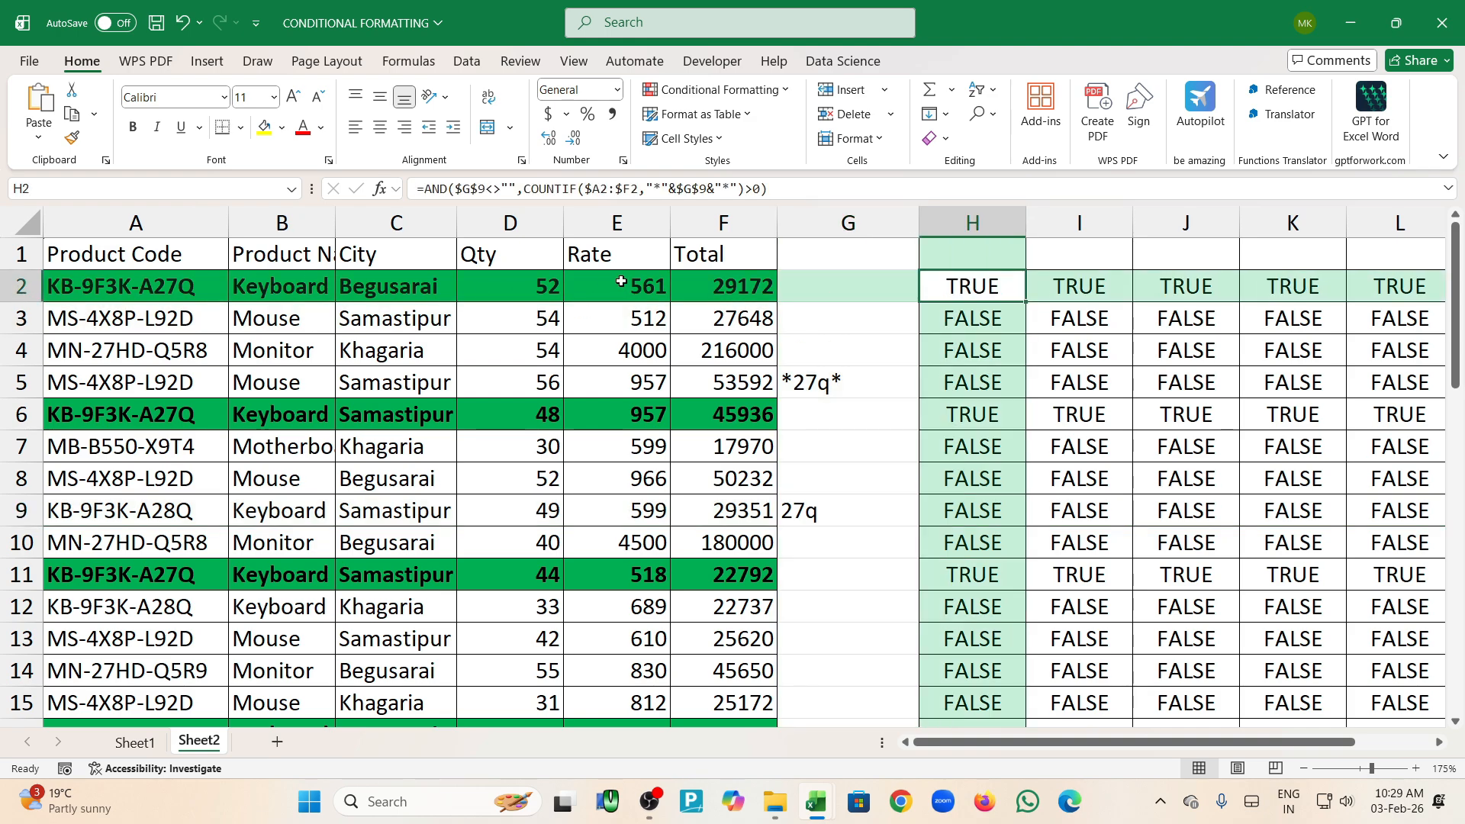
pyautogui.moveTo(993, 286); pyautogui.dragTo(1215, 718)
pyautogui.scroll(3, 1189, 593)
pyautogui.click(1192, 551)
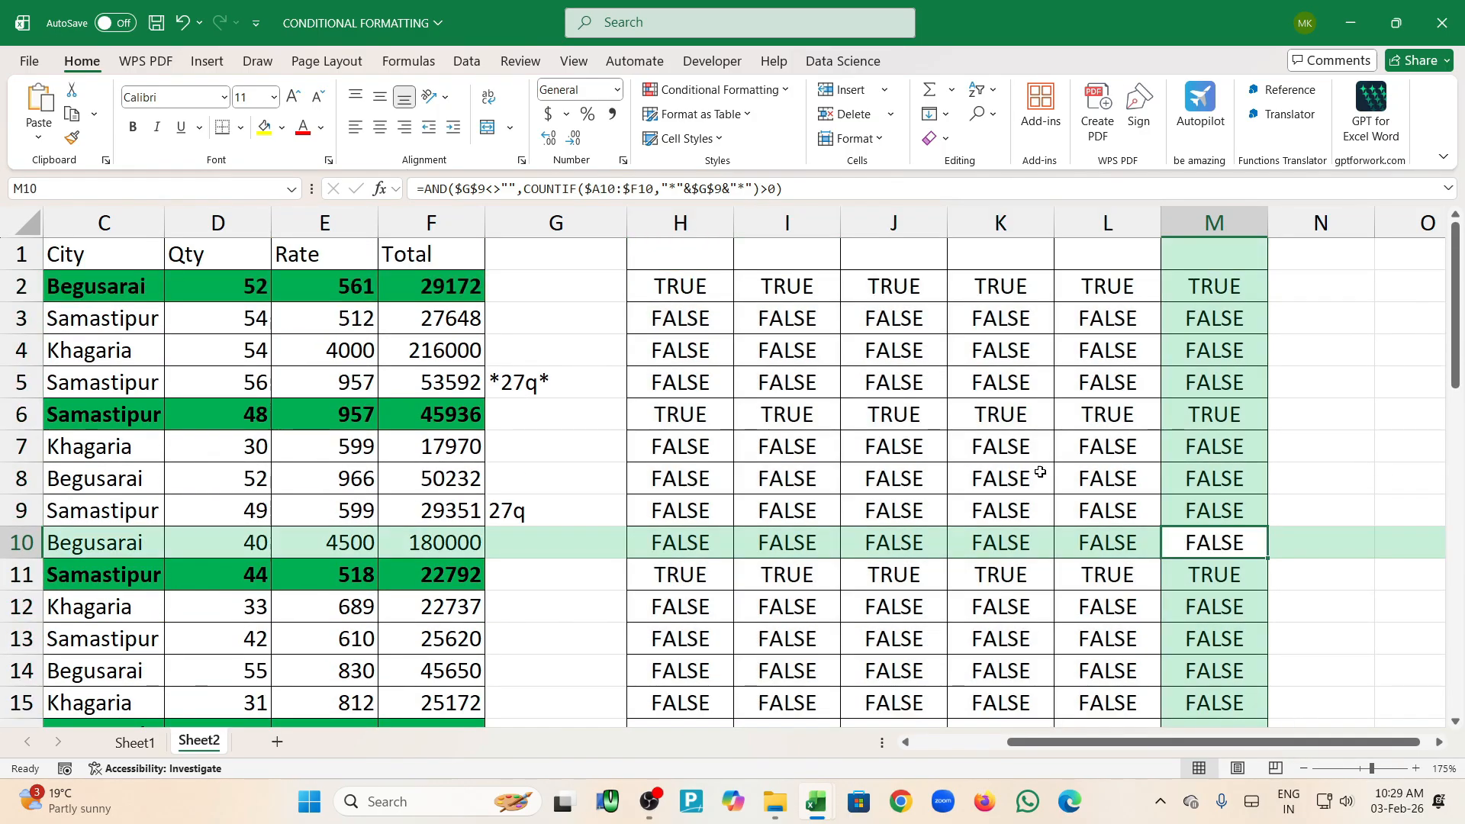
pyautogui.moveTo(685, 294); pyautogui.dragTo(1222, 294)
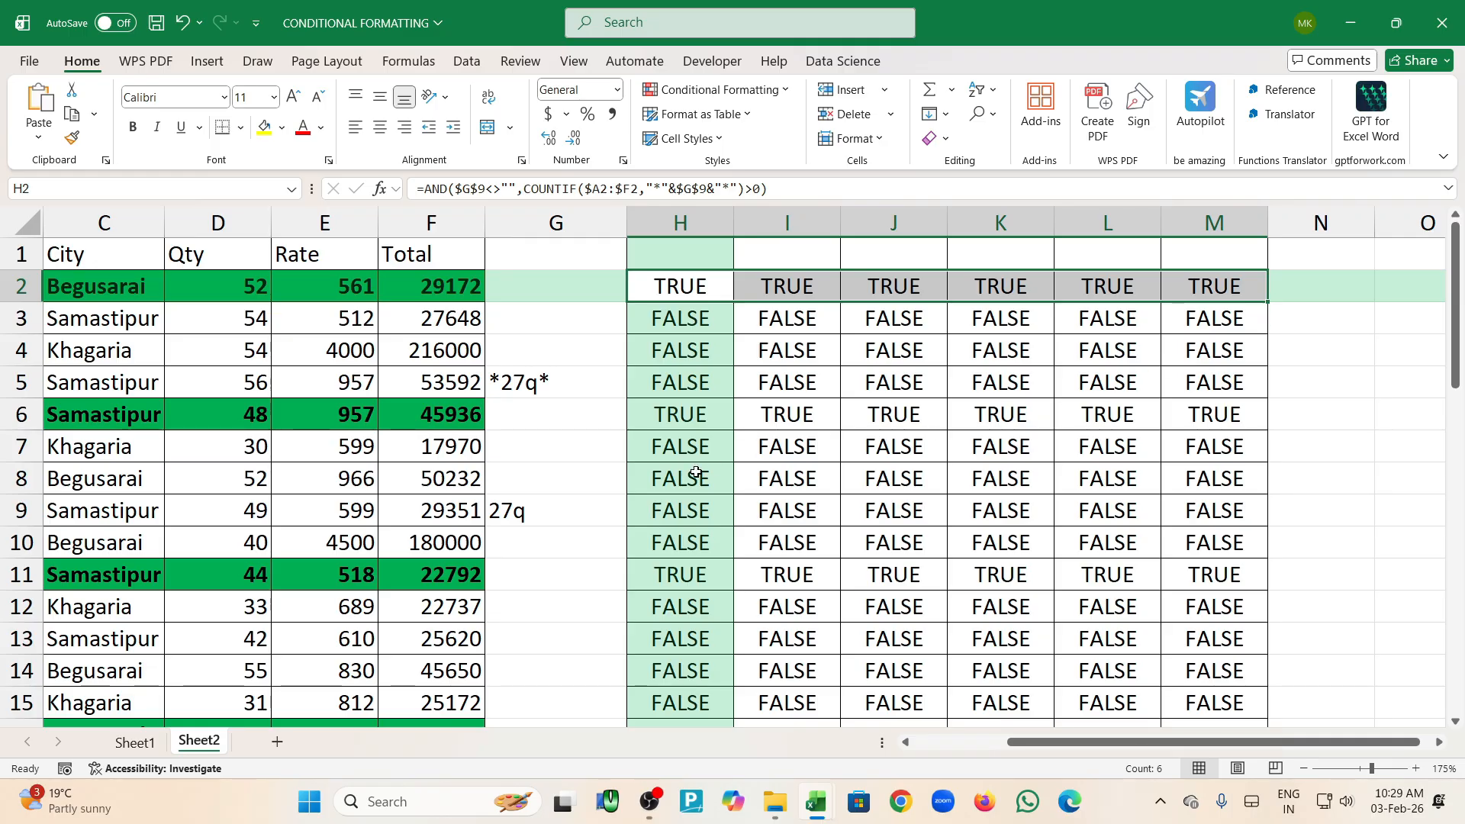
# Clear the search keyword in G9 and examine the $G$9<>"" condition inside the AND formula in H2 without changing it
pyautogui.click(555, 501)
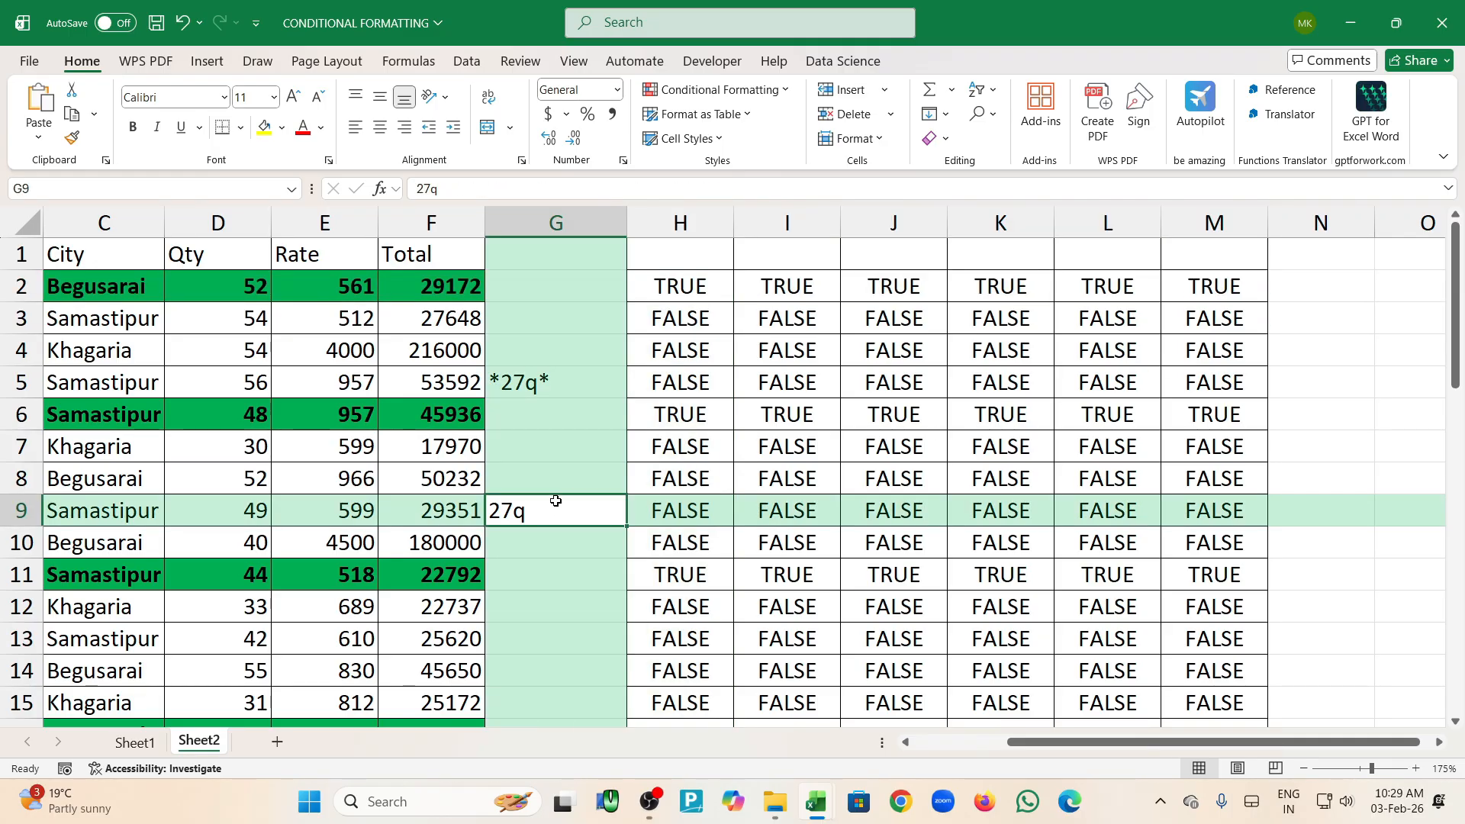
pyautogui.press('Delete')
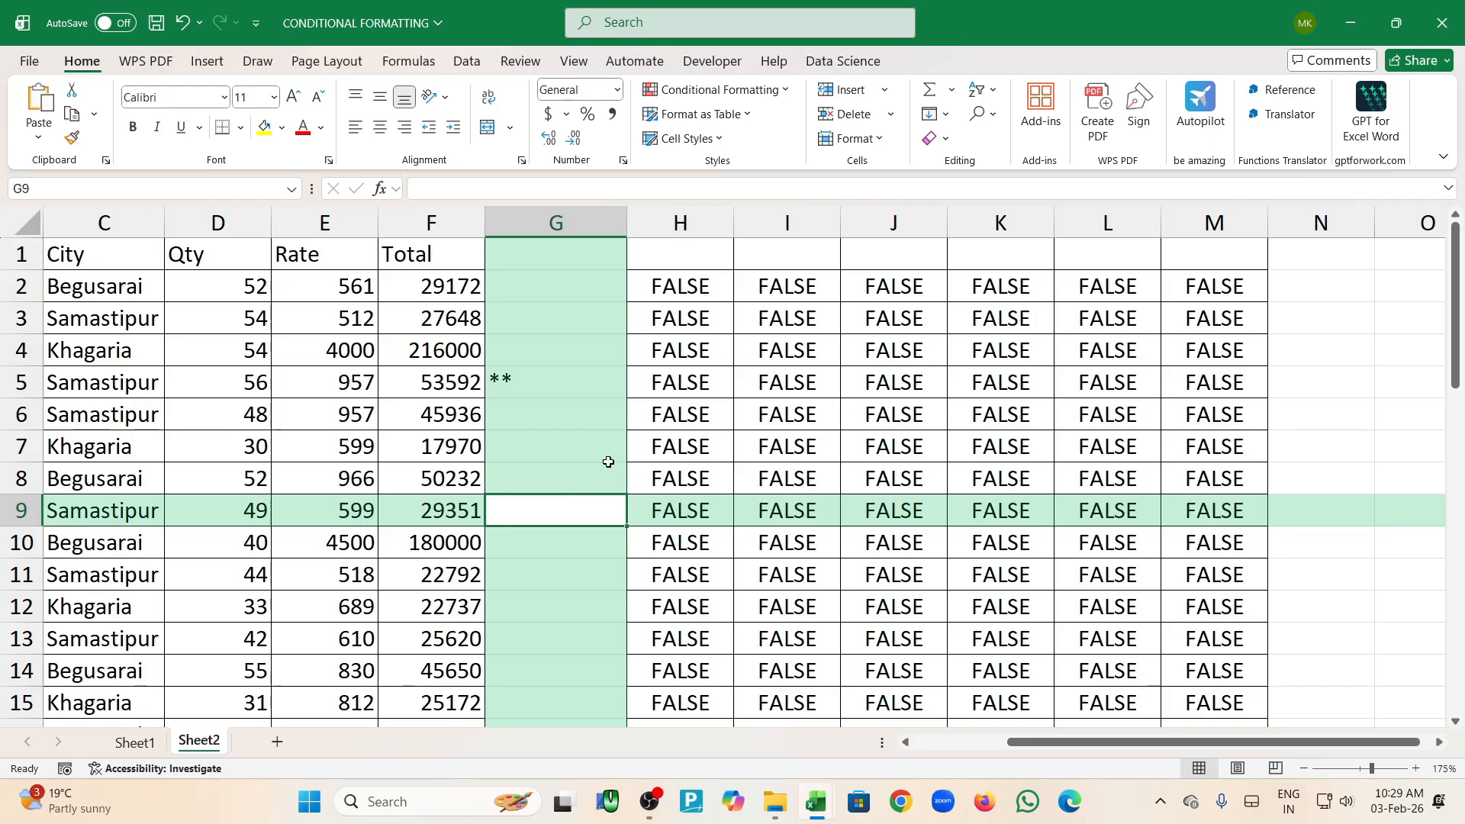
pyautogui.doubleClick(697, 283)
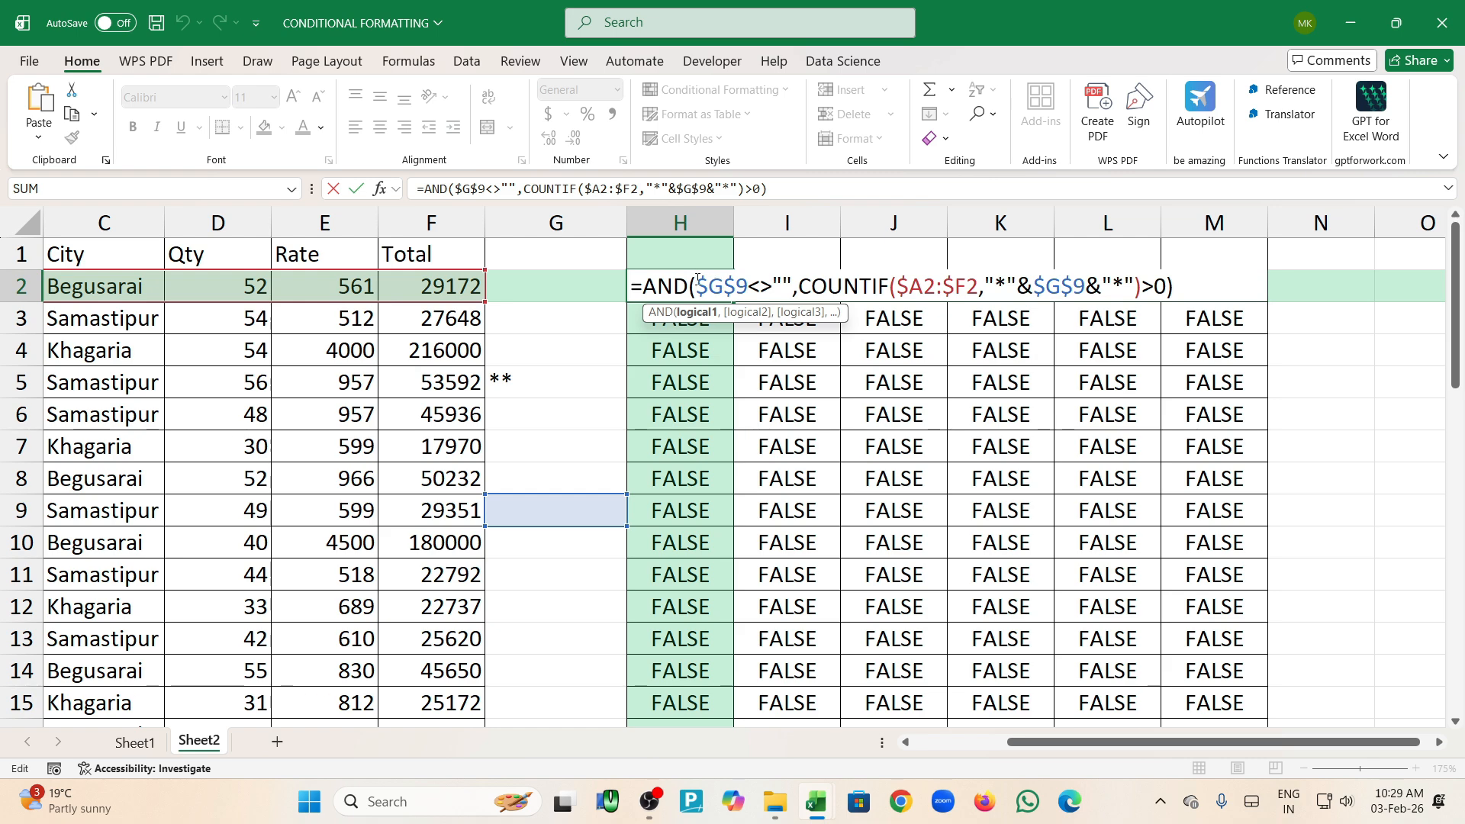
pyautogui.moveTo(697, 283); pyautogui.dragTo(792, 280)
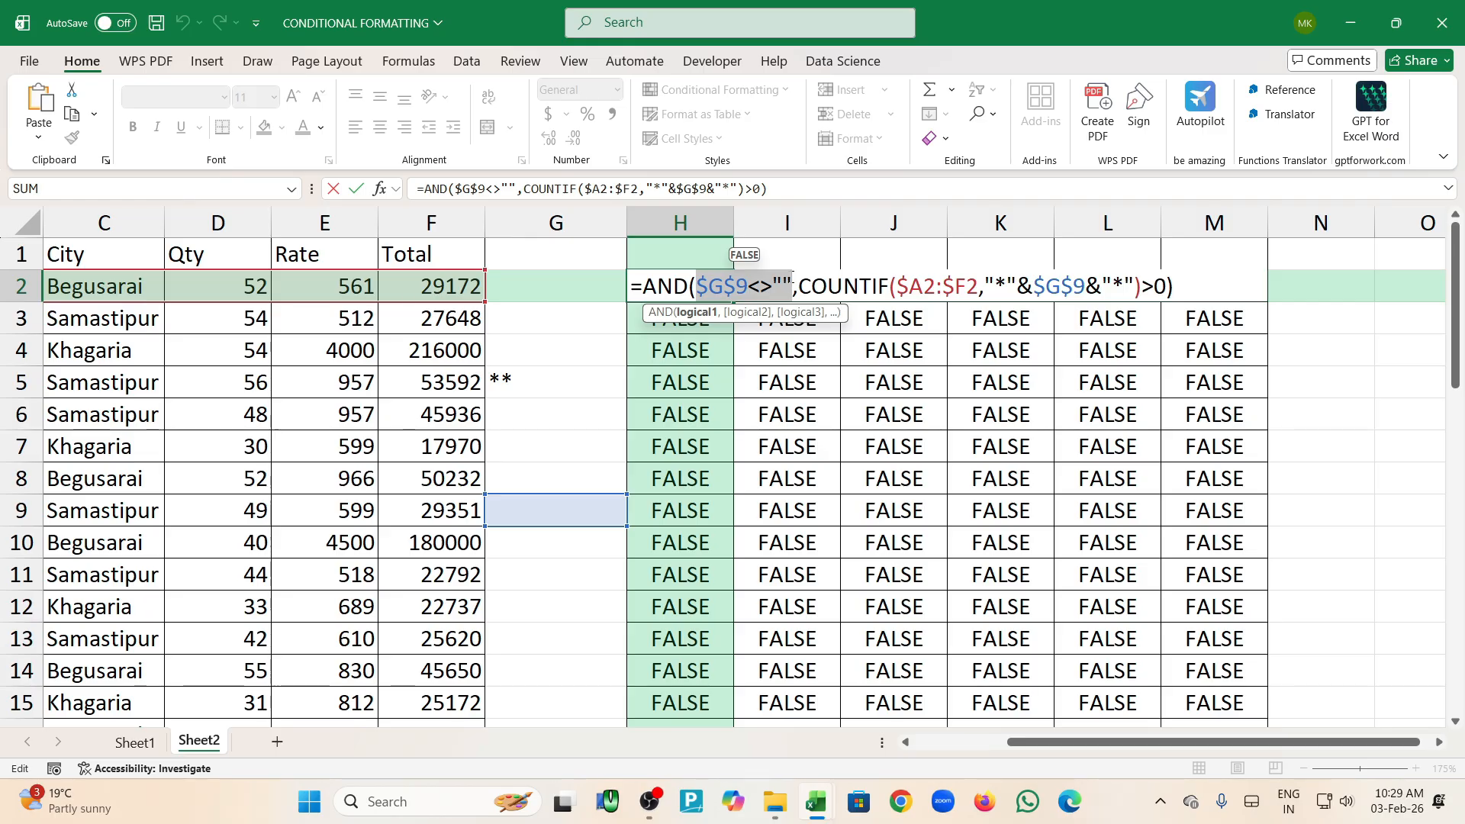
pyautogui.press('Return')
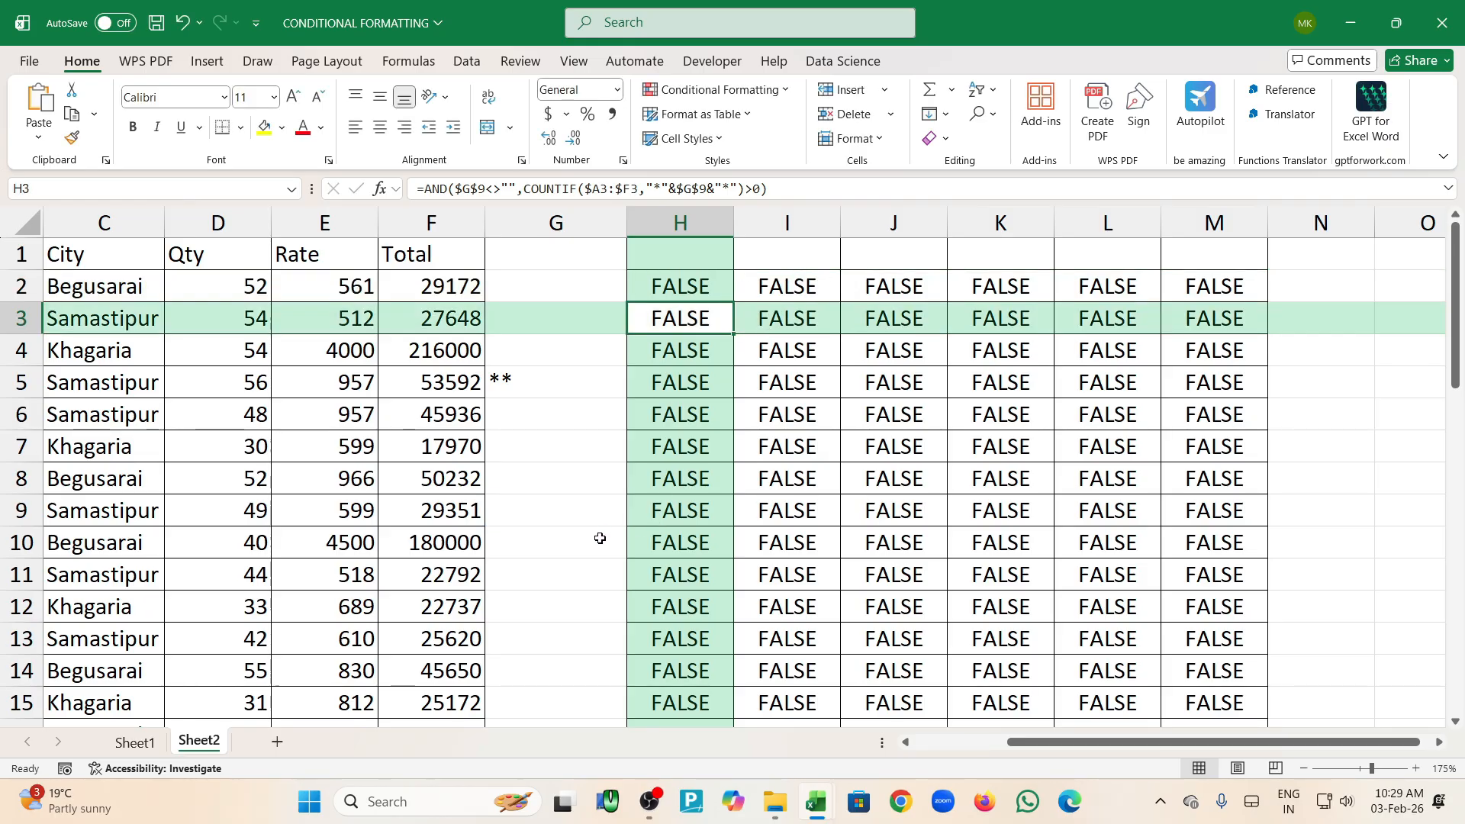
# Undo the clearing of the G9 keyword and check the highlighted rows against the test grid further down the table
pyautogui.hotkey('ctrl', 'z')
pyautogui.hotkey('ctrl', 'z')
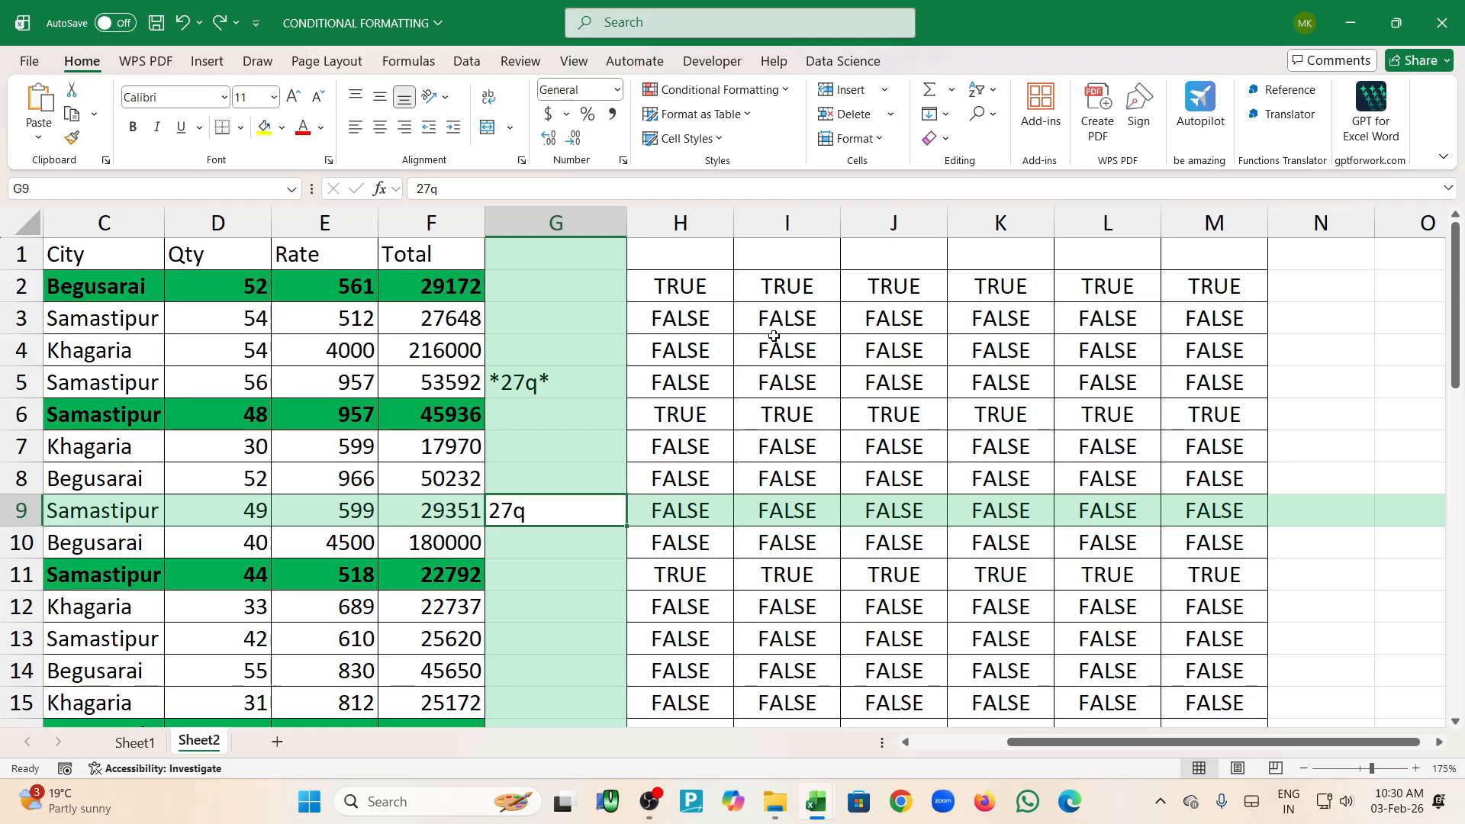
pyautogui.scroll(-4, 931, 332)
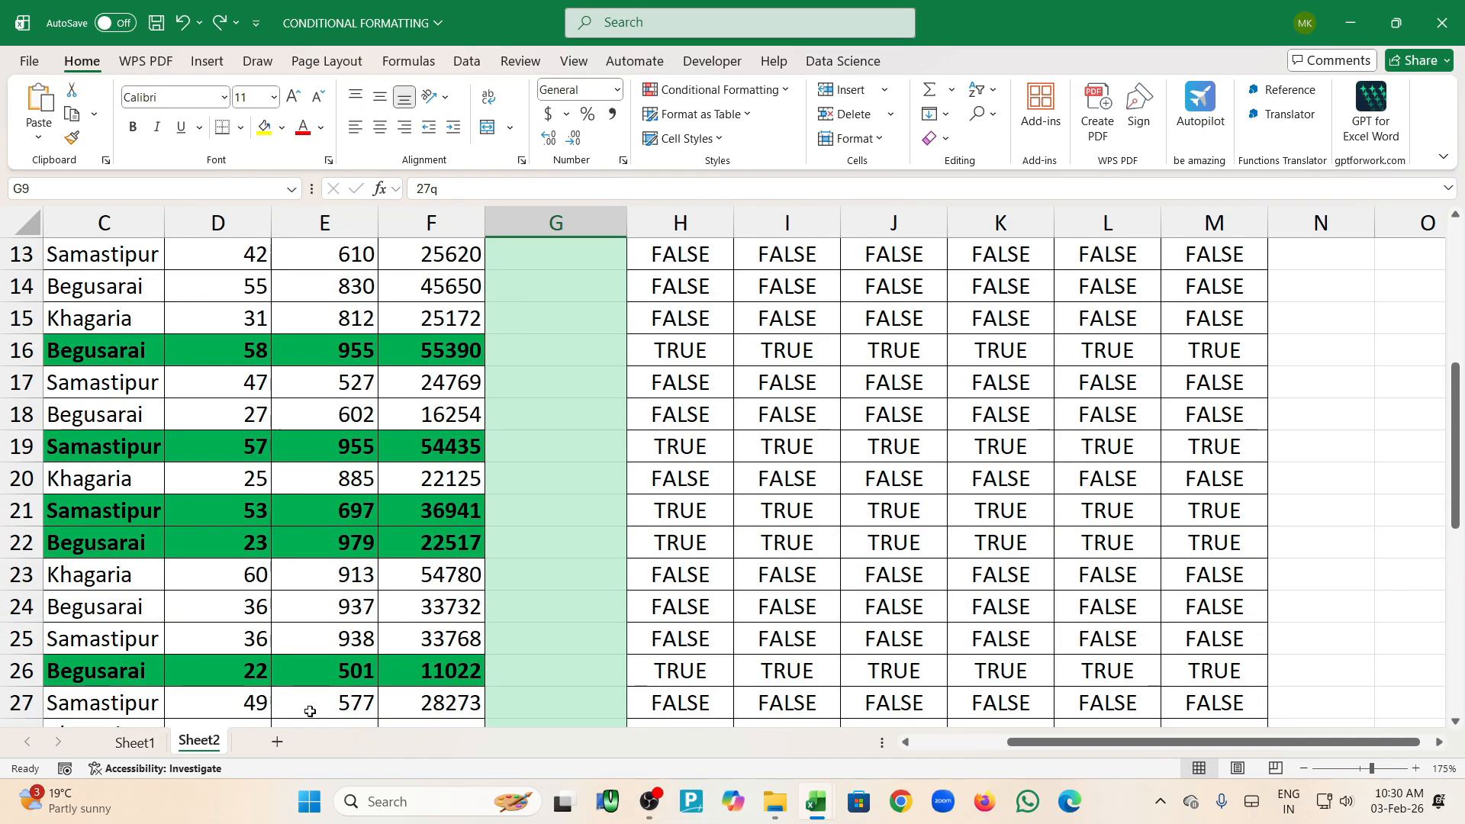
pyautogui.scroll(4, 618, 599)
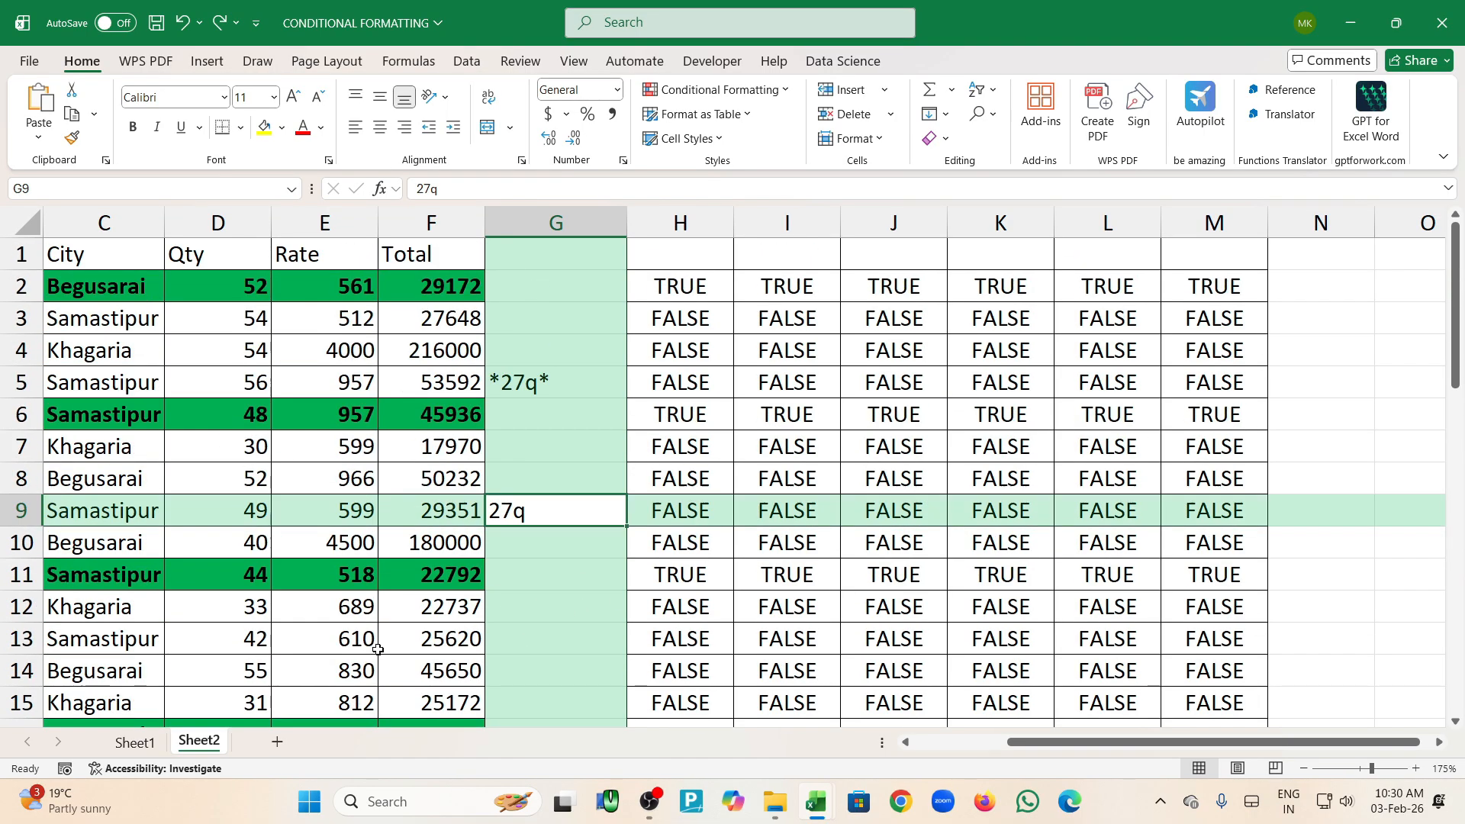
# Create a copy of Sheet2 in the same workbook and place the copy after the original sheet
pyautogui.rightClick(195, 744)
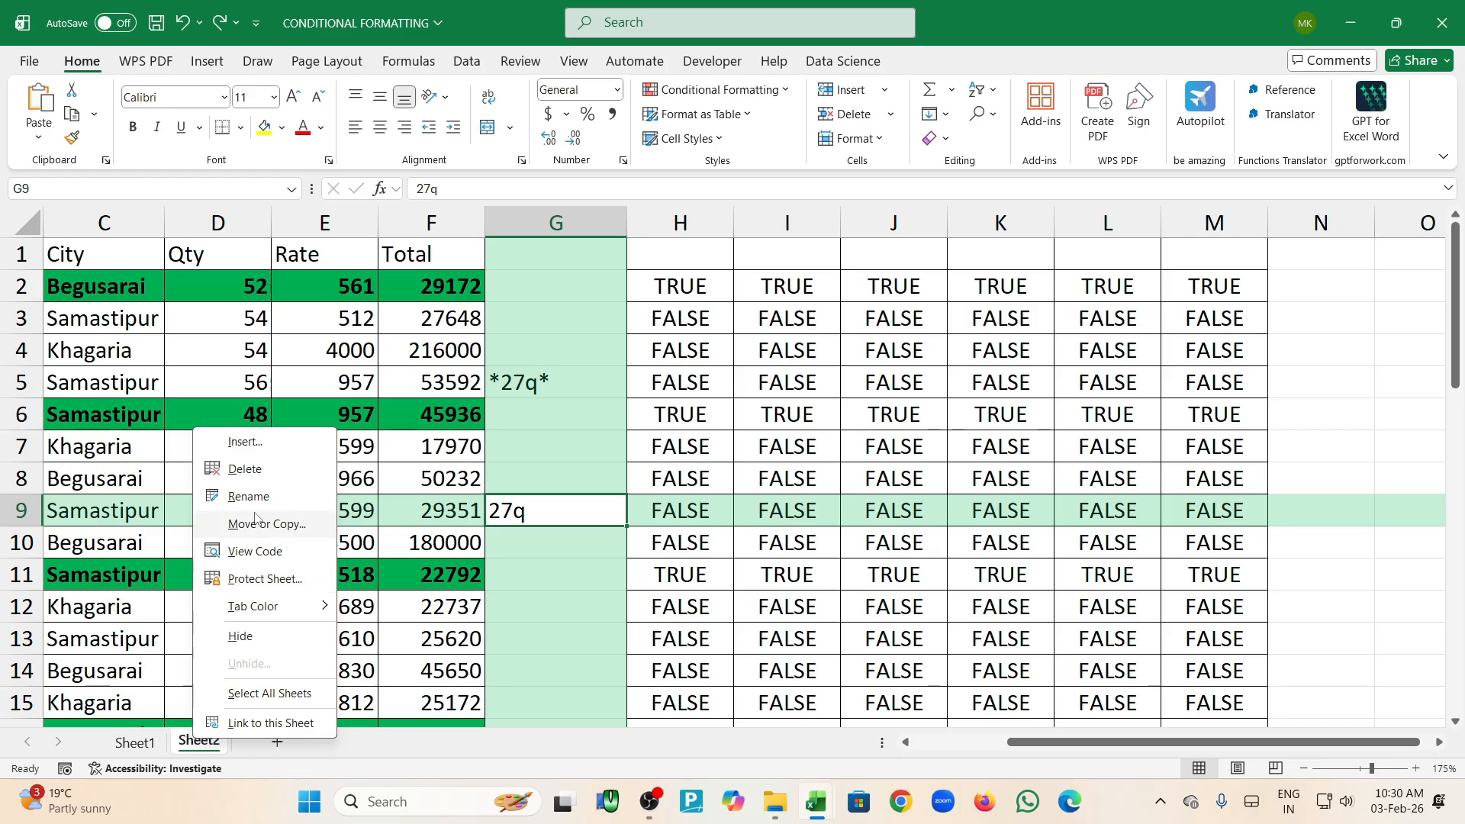
pyautogui.click(257, 521)
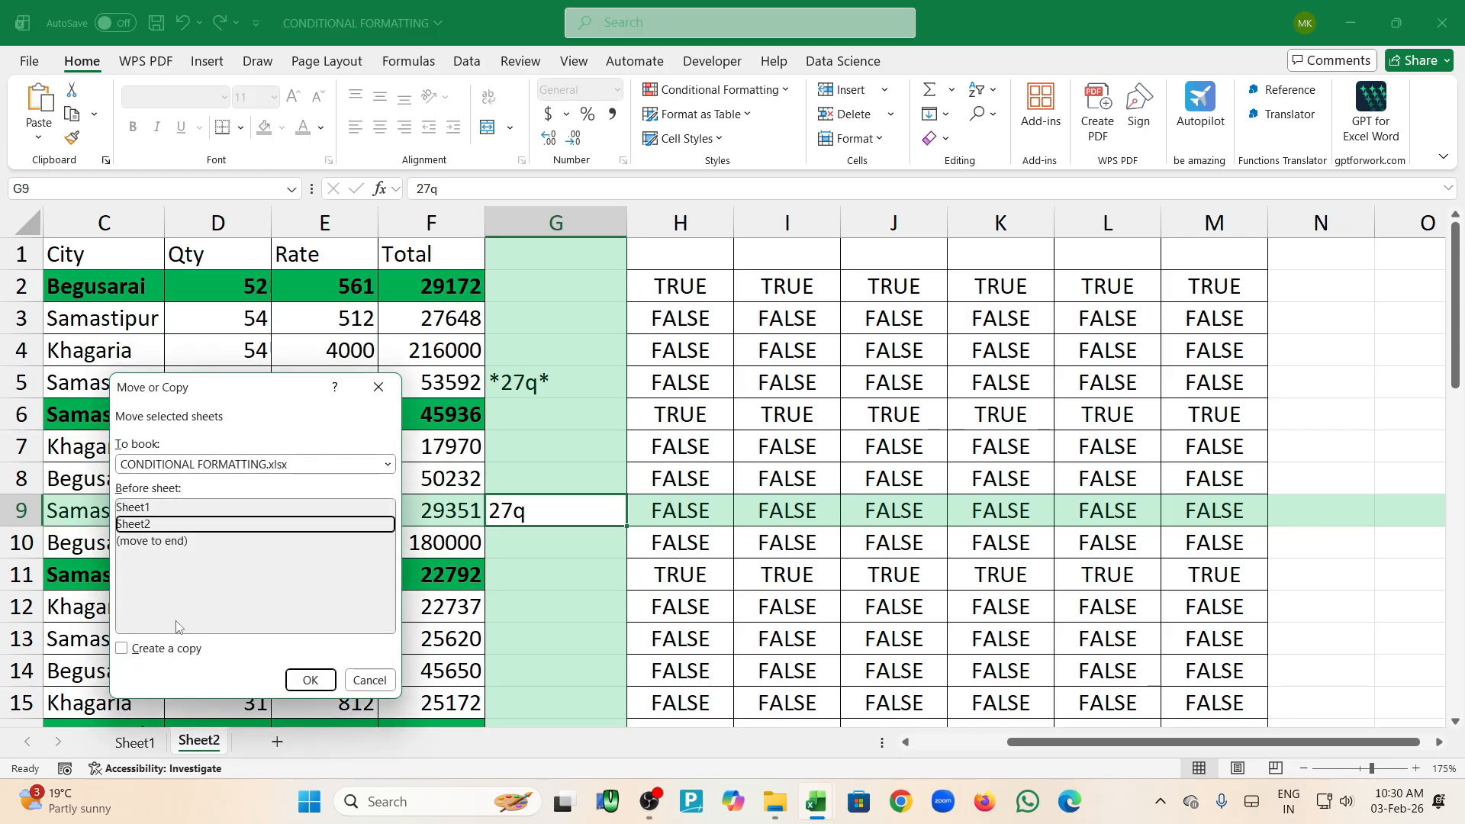
pyautogui.click(123, 649)
pyautogui.click(310, 680)
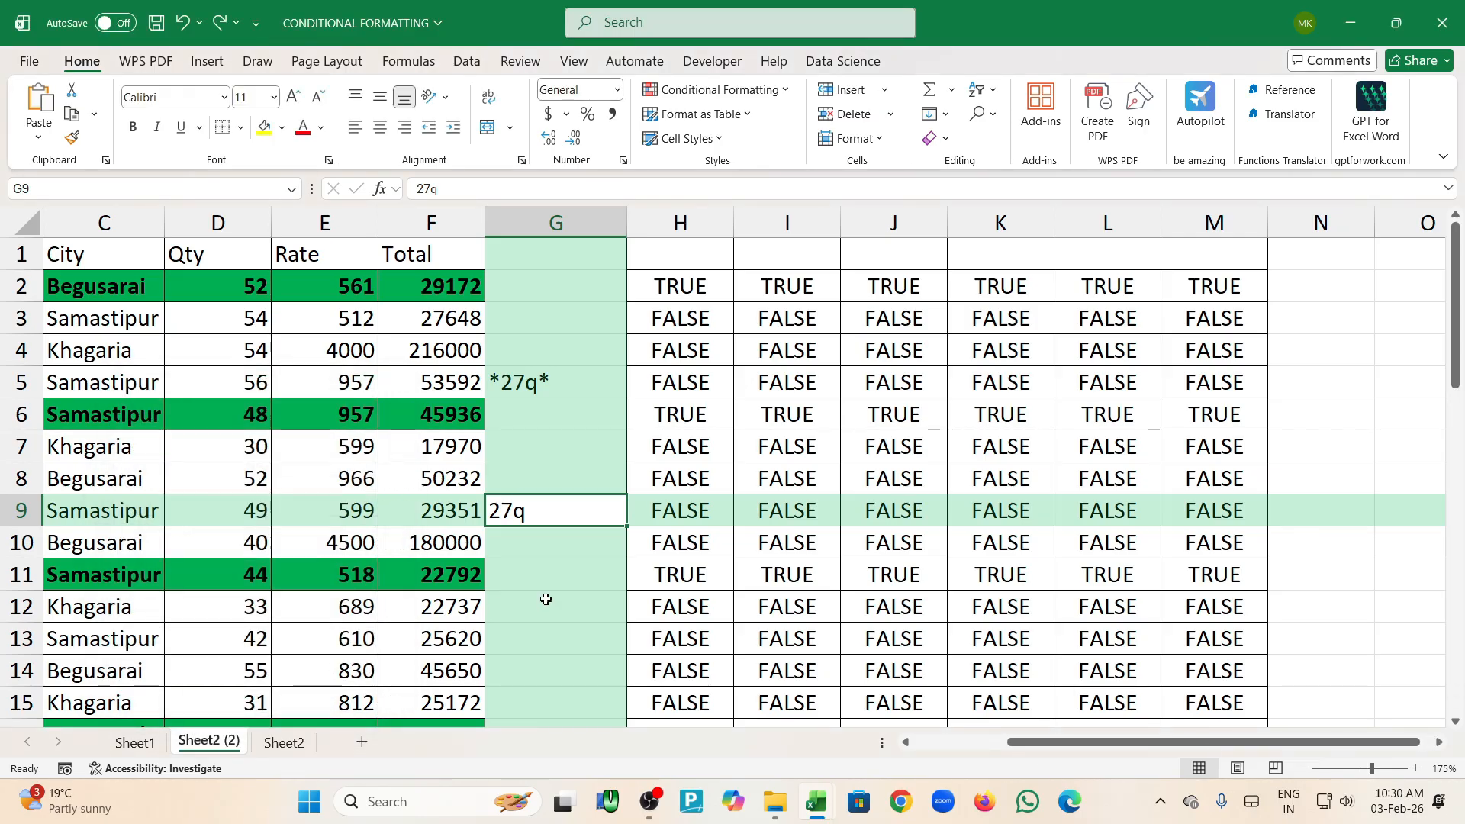
pyautogui.moveTo(209, 741); pyautogui.dragTo(286, 747)
pyautogui.hscroll(-2, 1120, 704)
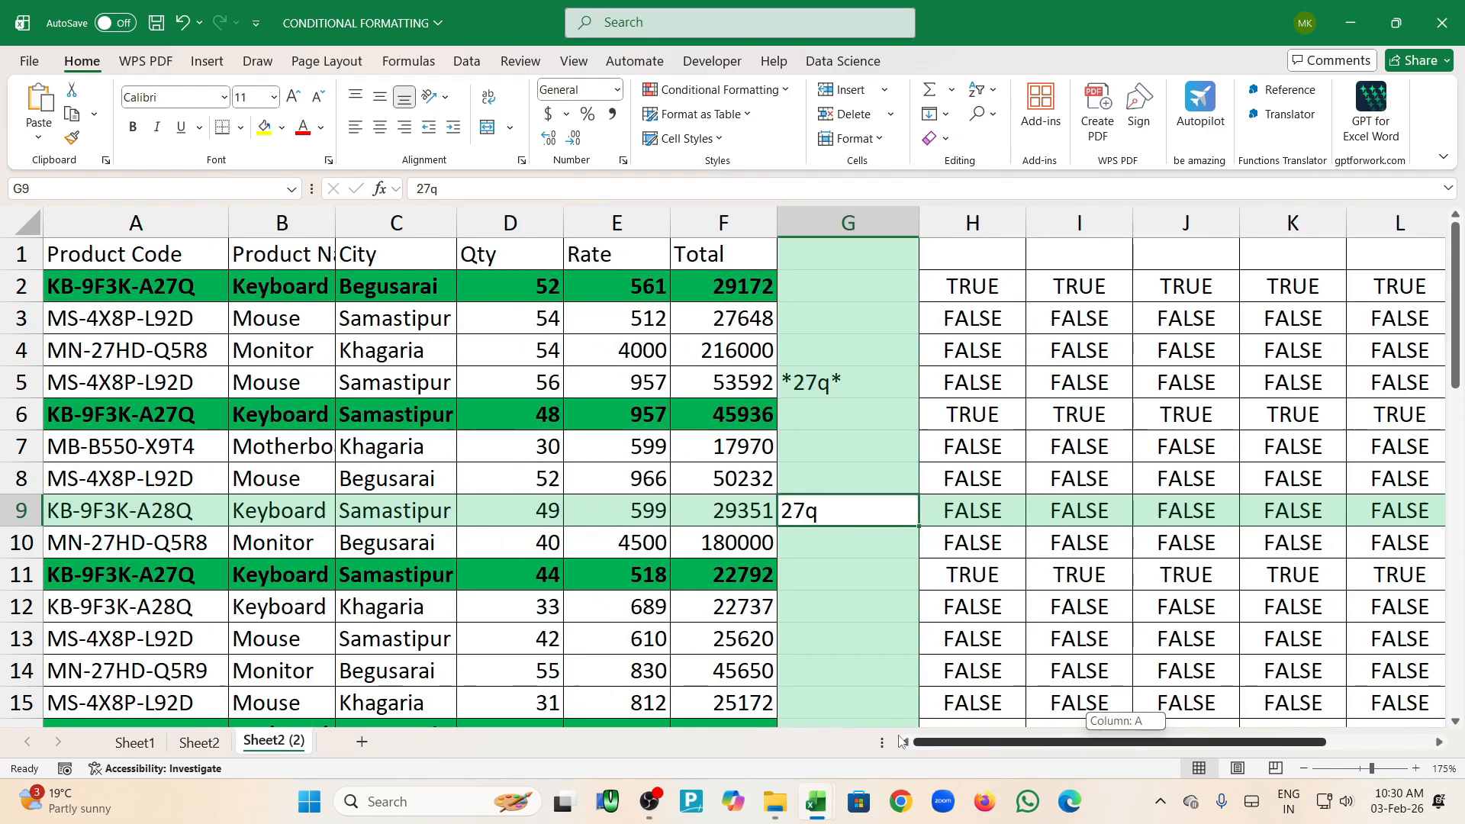
# Clear the conditional formatting rules from the product table A1:F42
pyautogui.moveTo(167, 260); pyautogui.dragTo(763, 679)
pyautogui.click(716, 96)
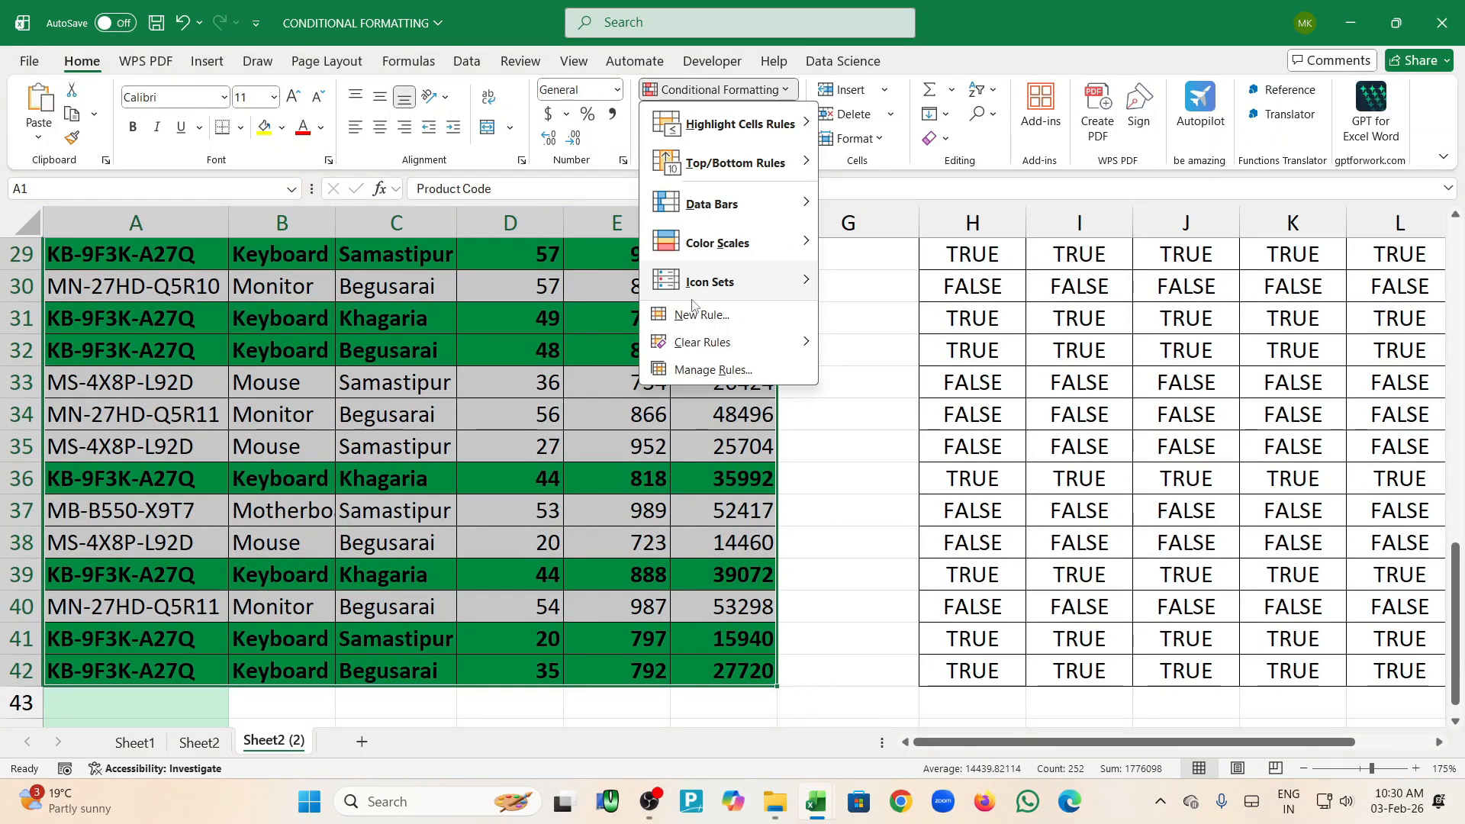
pyautogui.moveTo(725, 342)
pyautogui.click(917, 352)
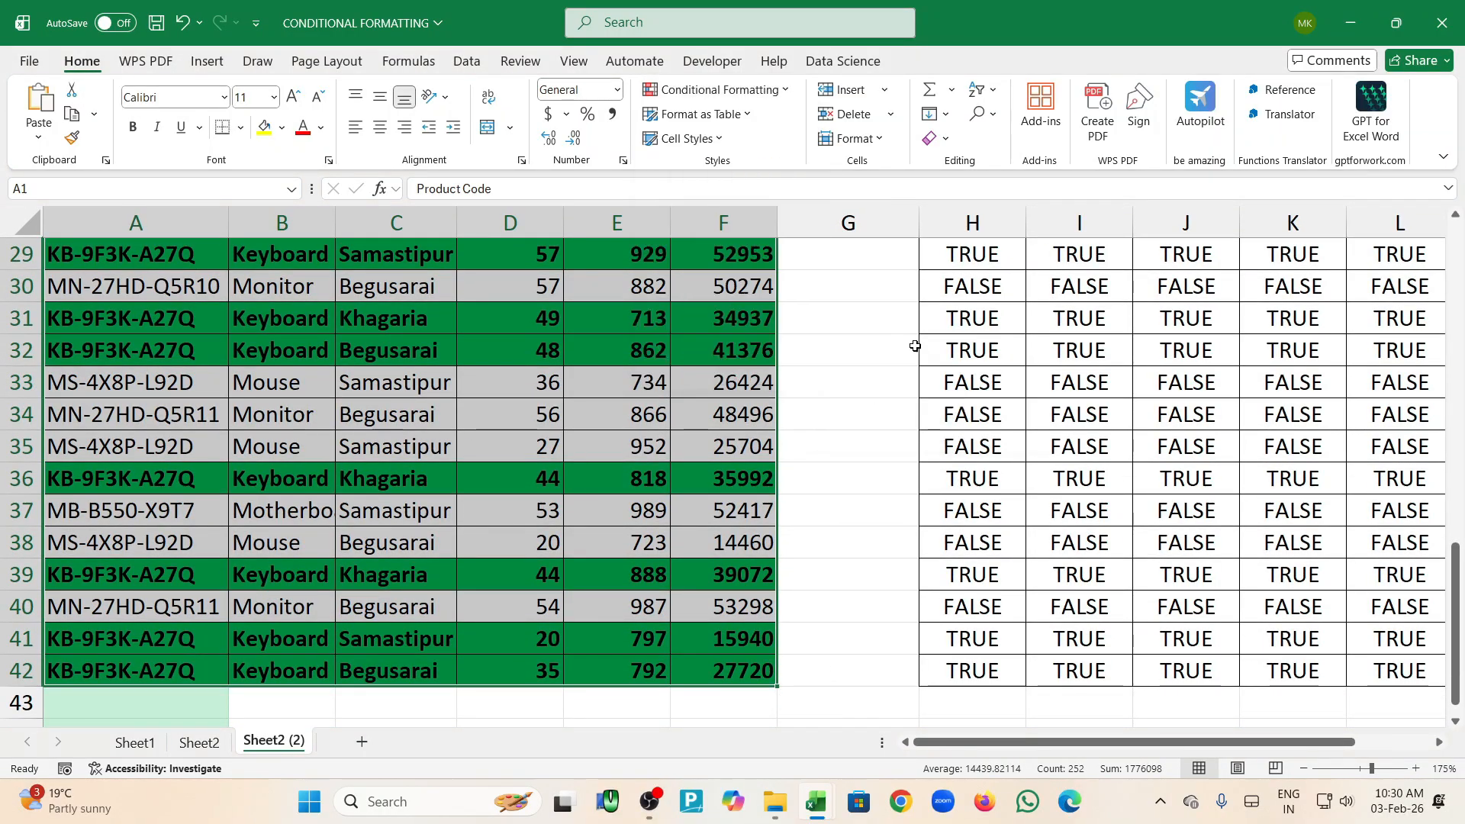
pyautogui.scroll(9, 847, 362)
pyautogui.click(857, 357)
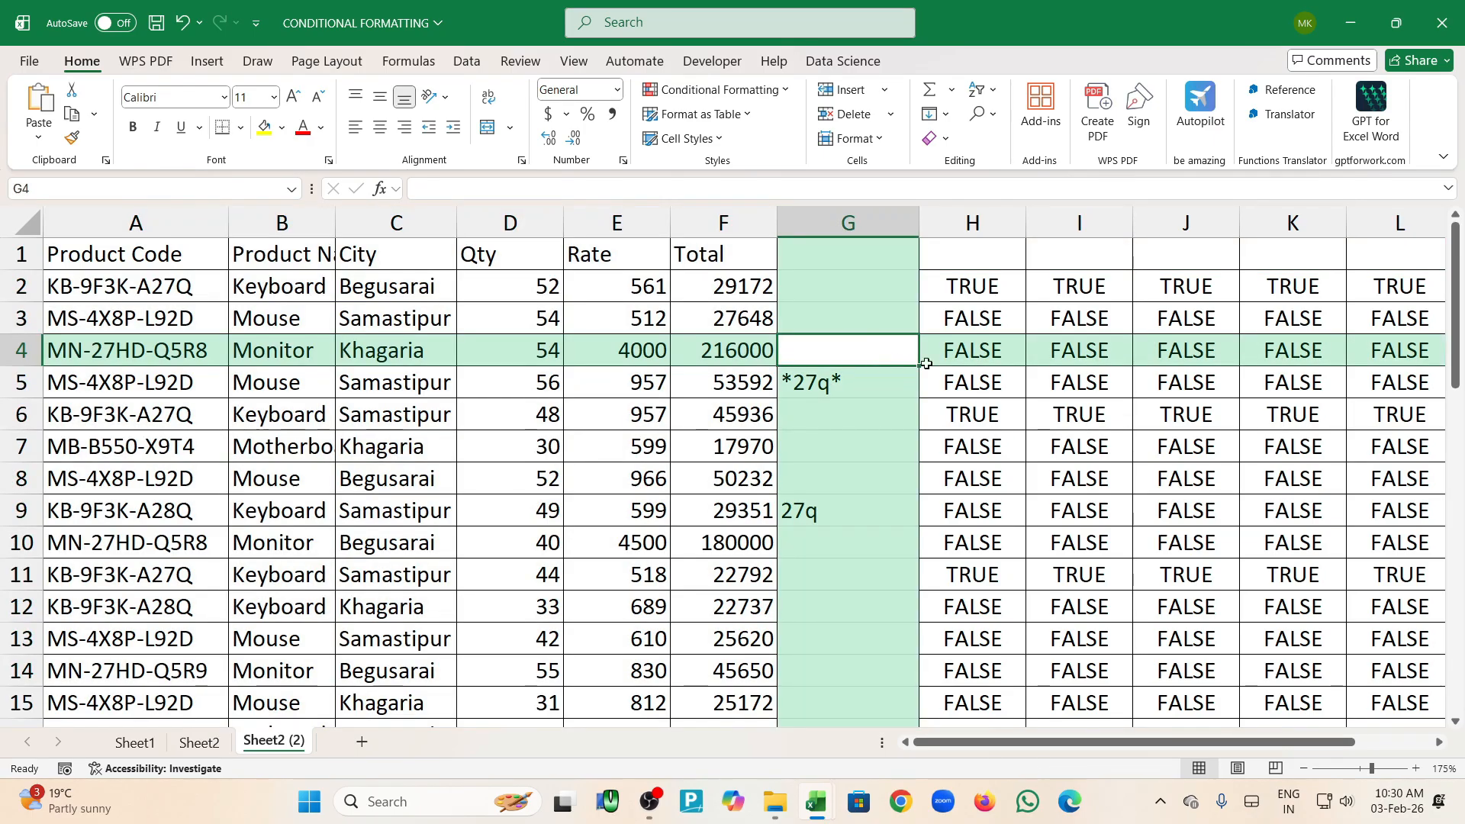
# Delete the TRUE/FALSE helper formulas in H2:M42
pyautogui.moveTo(961, 288); pyautogui.dragTo(1336, 798)
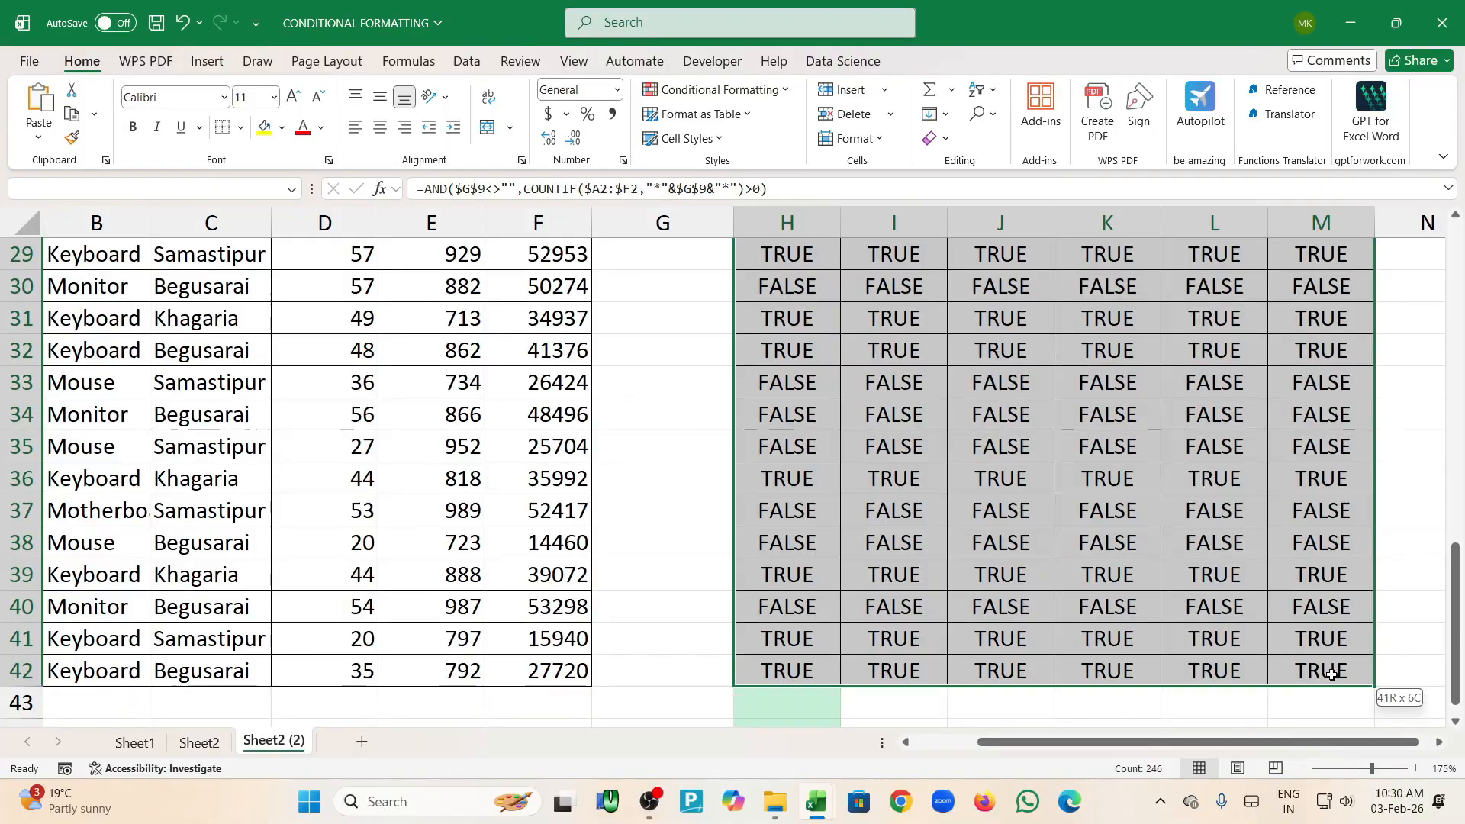
pyautogui.press('Delete')
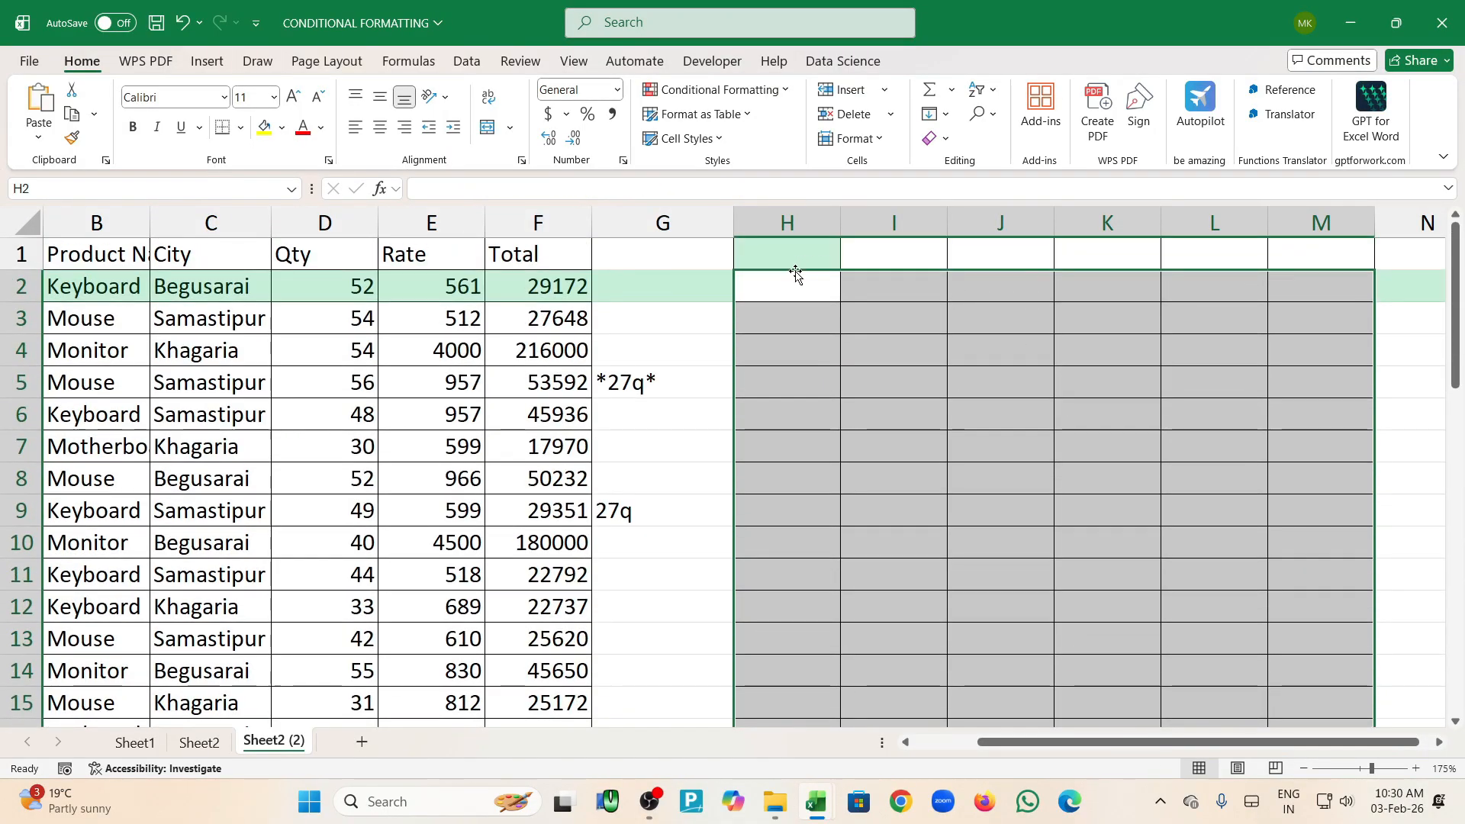
# List the function names and, isnumber and search in cells H2 to H4
pyautogui.click(823, 286)
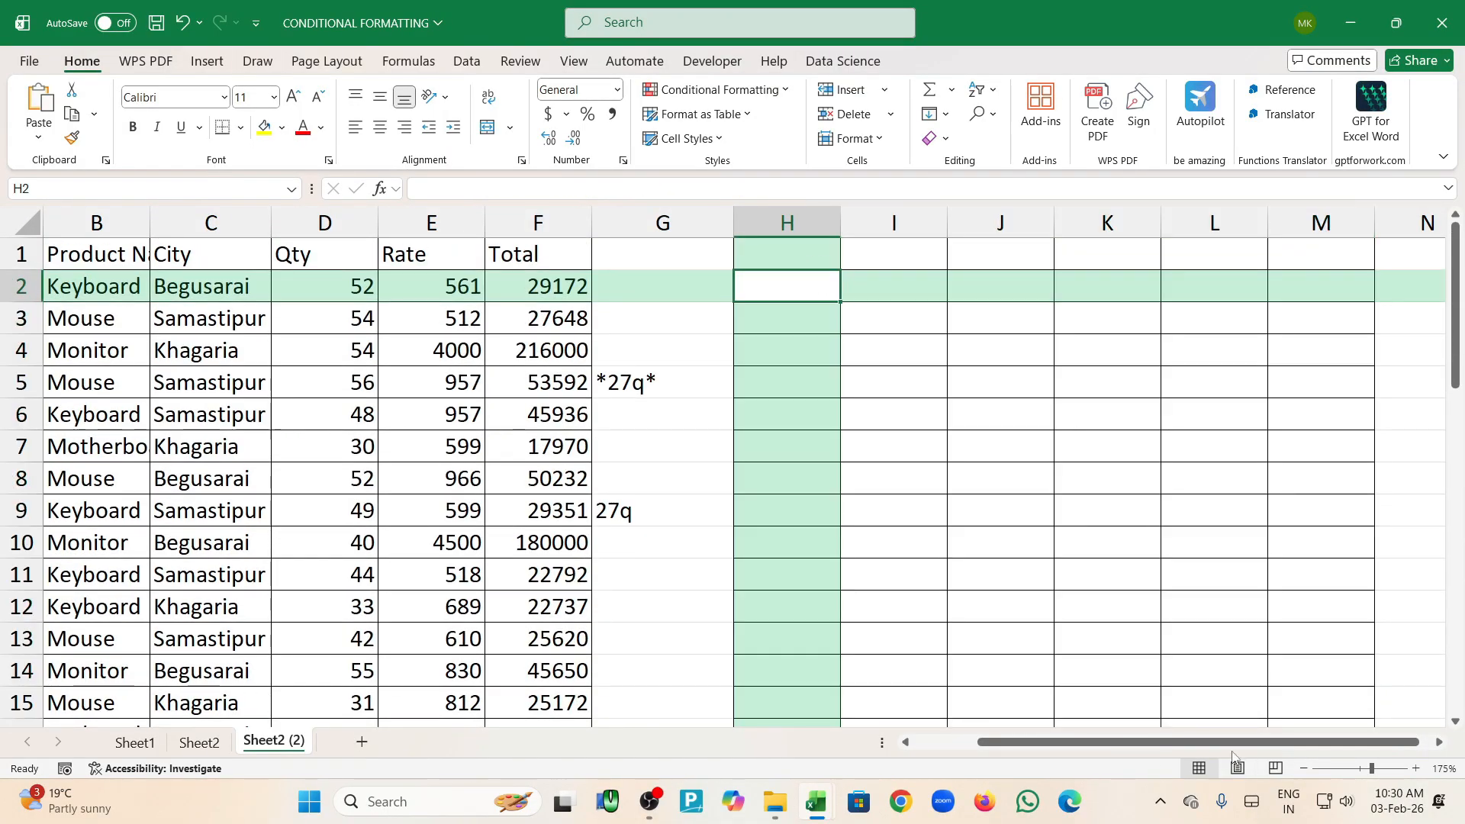
pyautogui.hscroll(-2, 1168, 670)
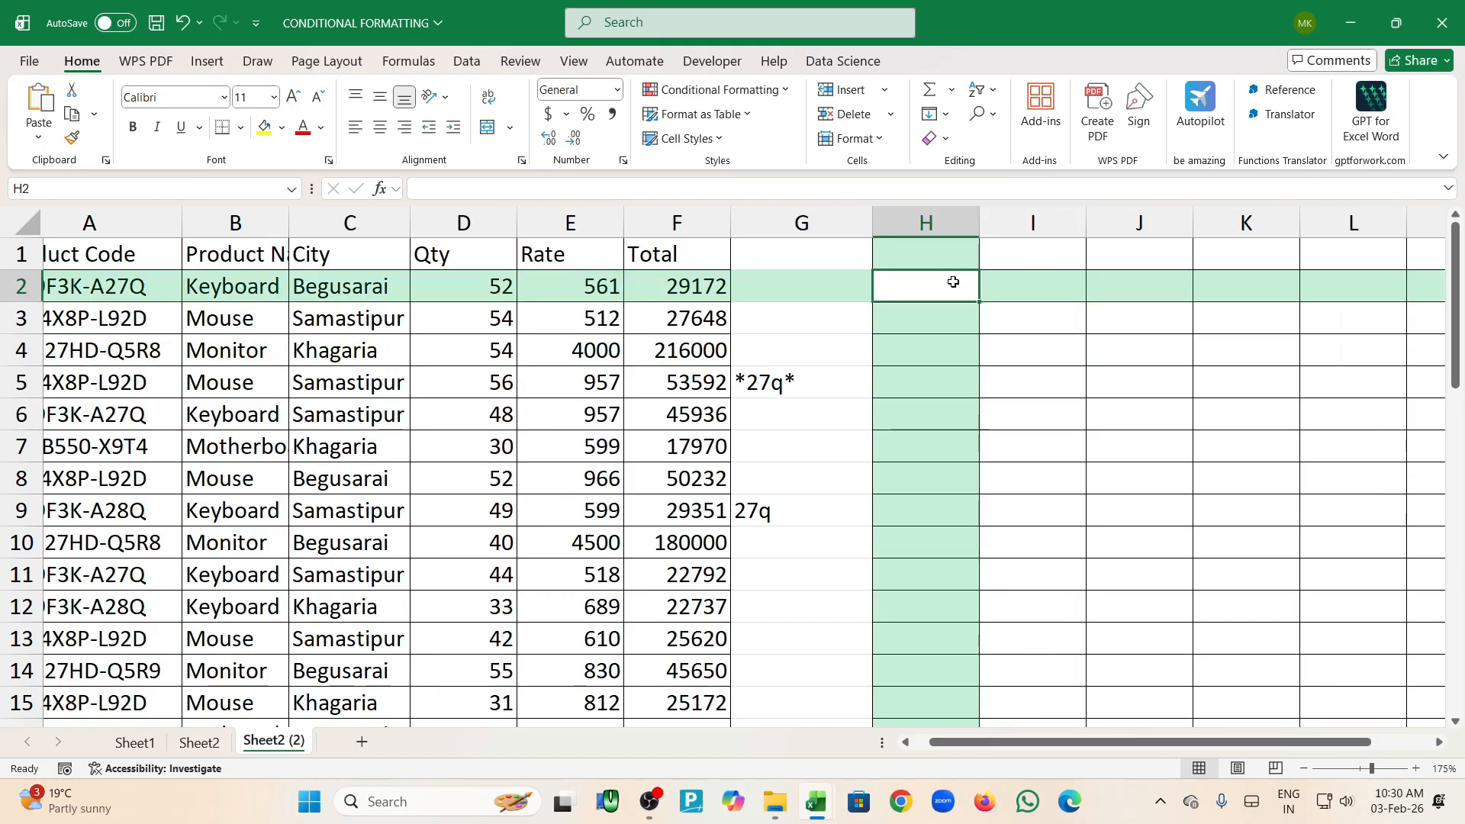
pyautogui.write('and')
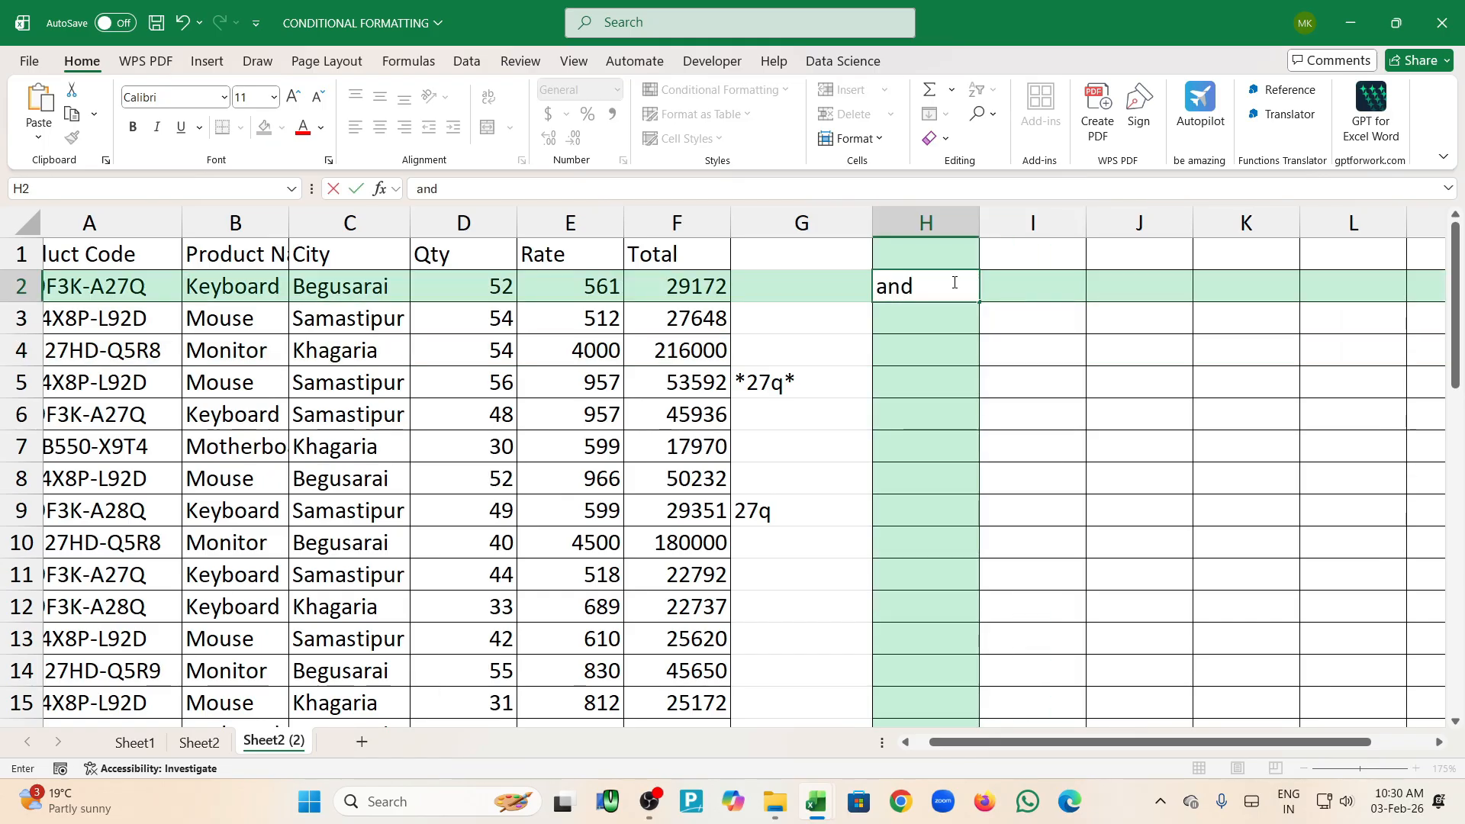
pyautogui.press('Return')
pyautogui.write('i')
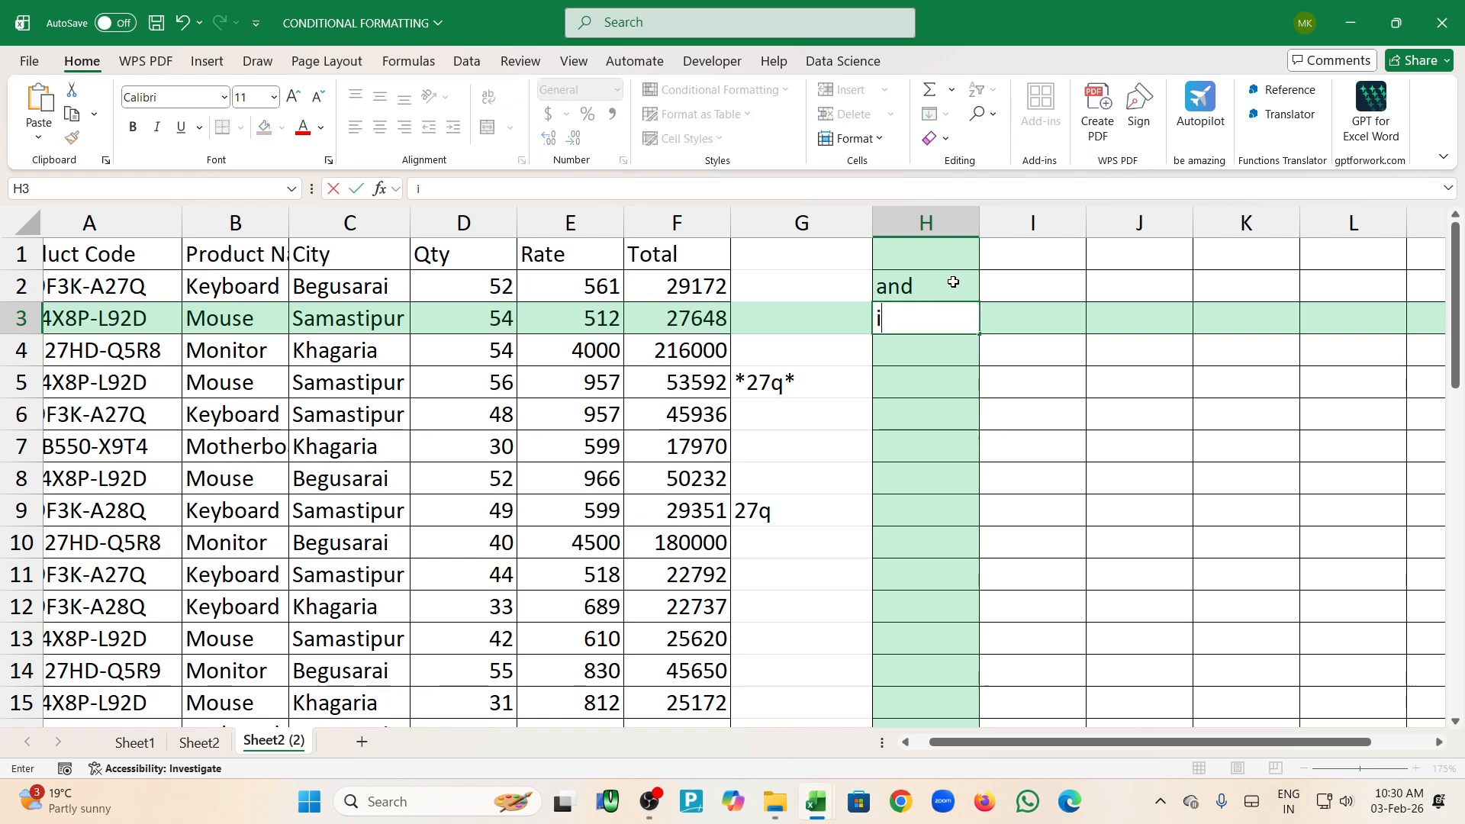
pyautogui.write('snumber')
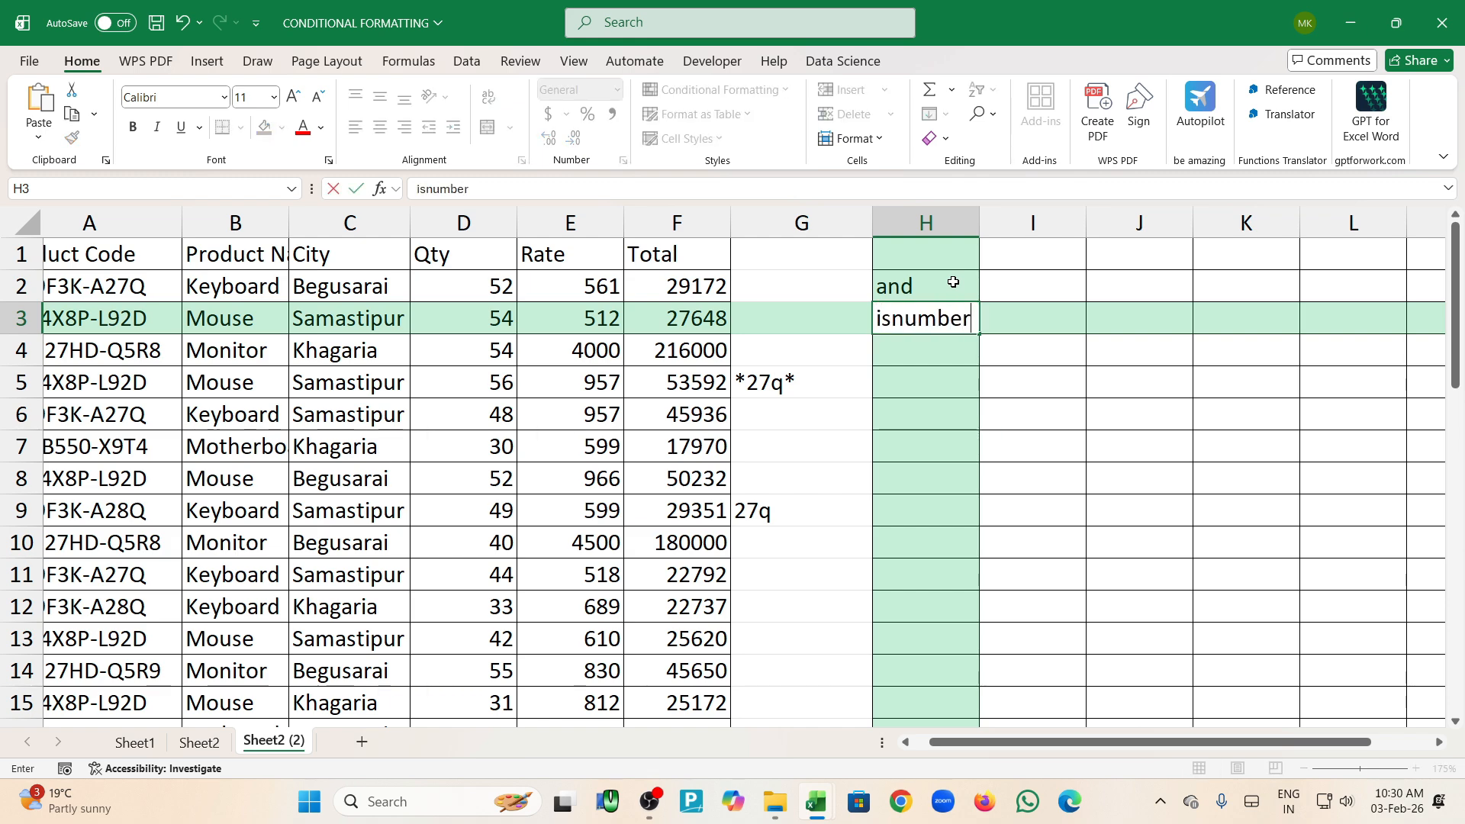
pyautogui.press('Return')
pyautogui.write('sea')
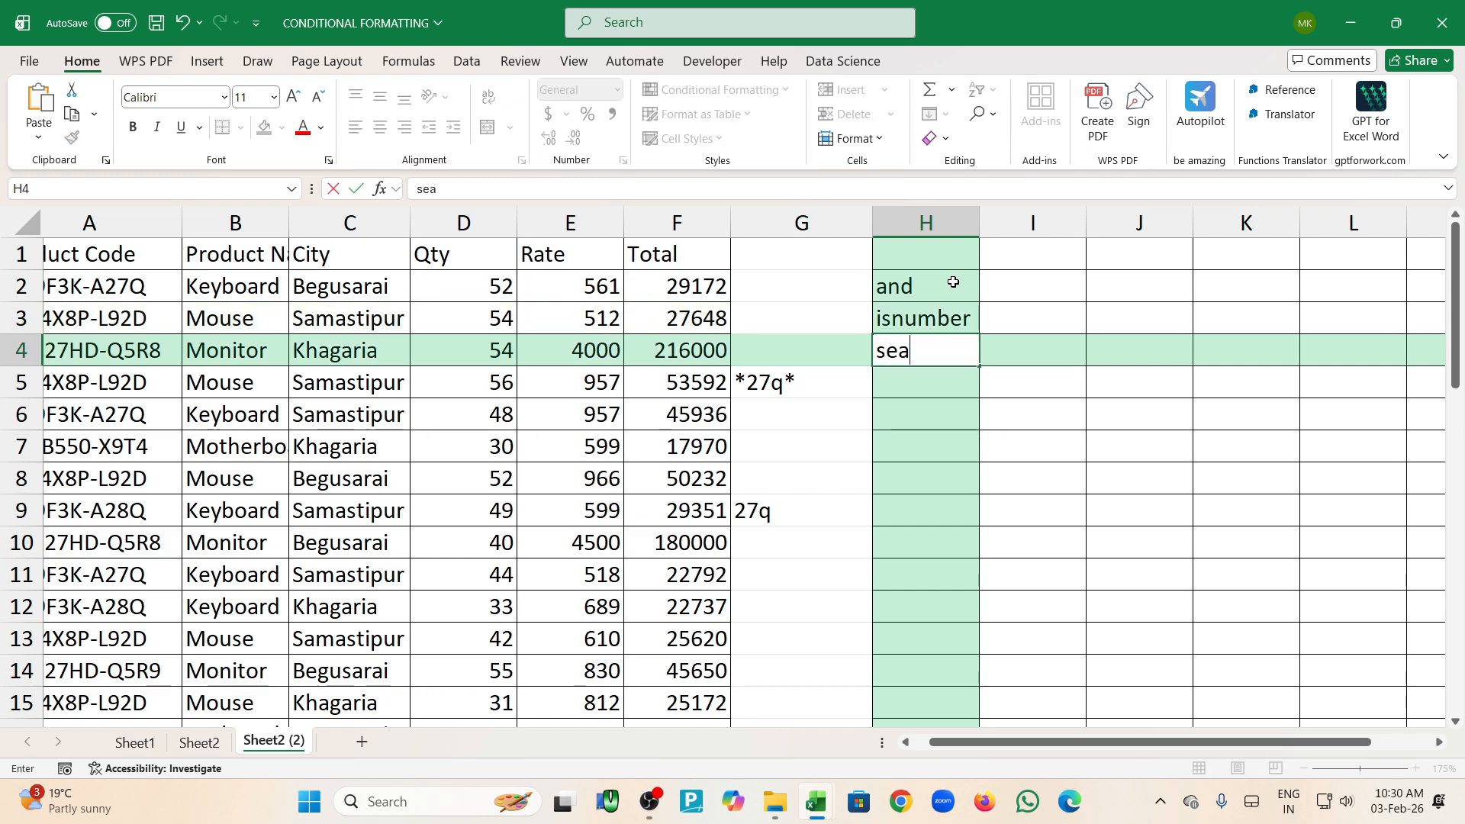
pyautogui.write('rch')
pyautogui.press('Return')
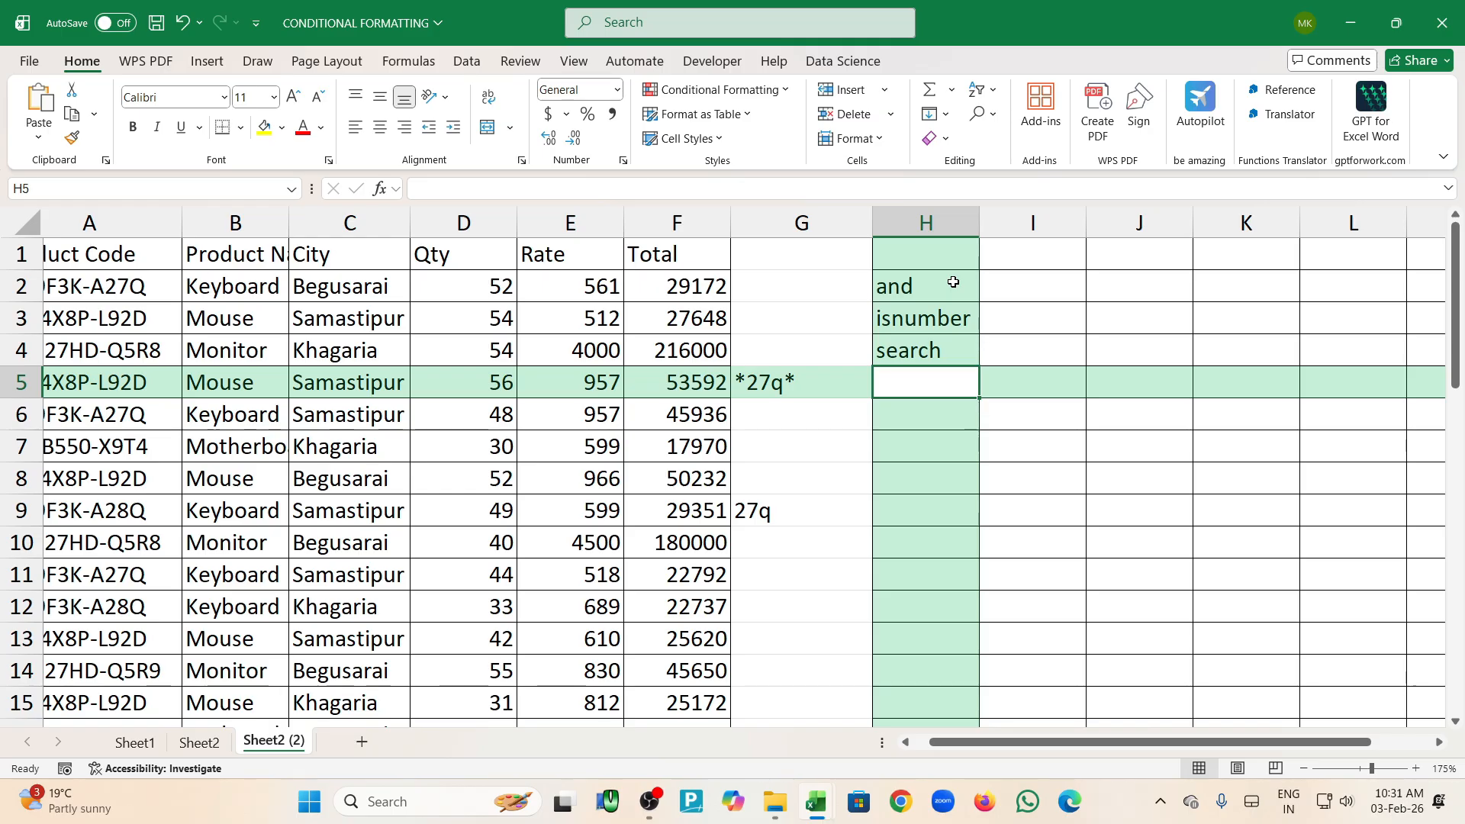
pyautogui.click(956, 284)
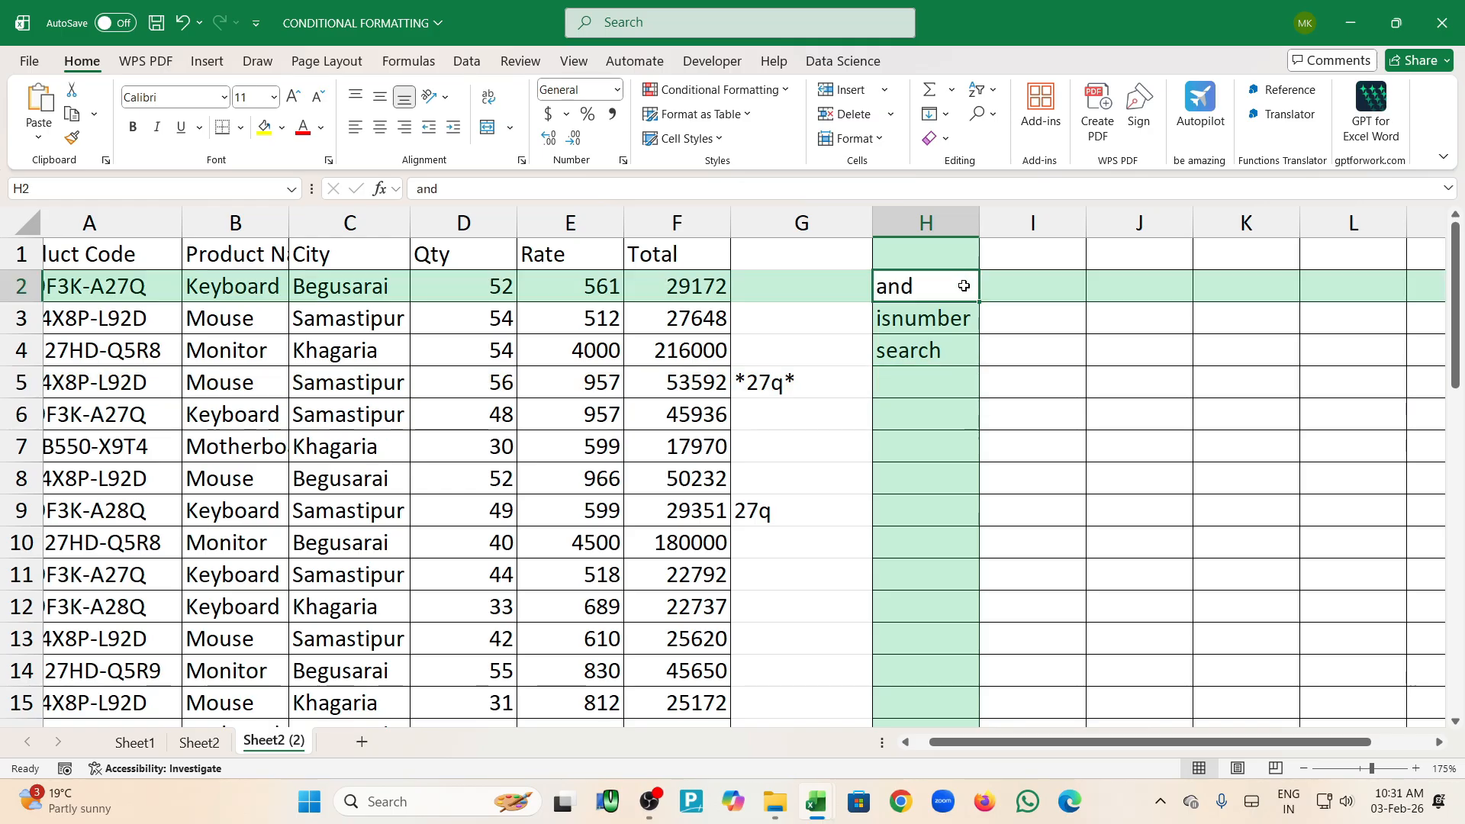
pyautogui.click(957, 422)
pyautogui.click(1018, 383)
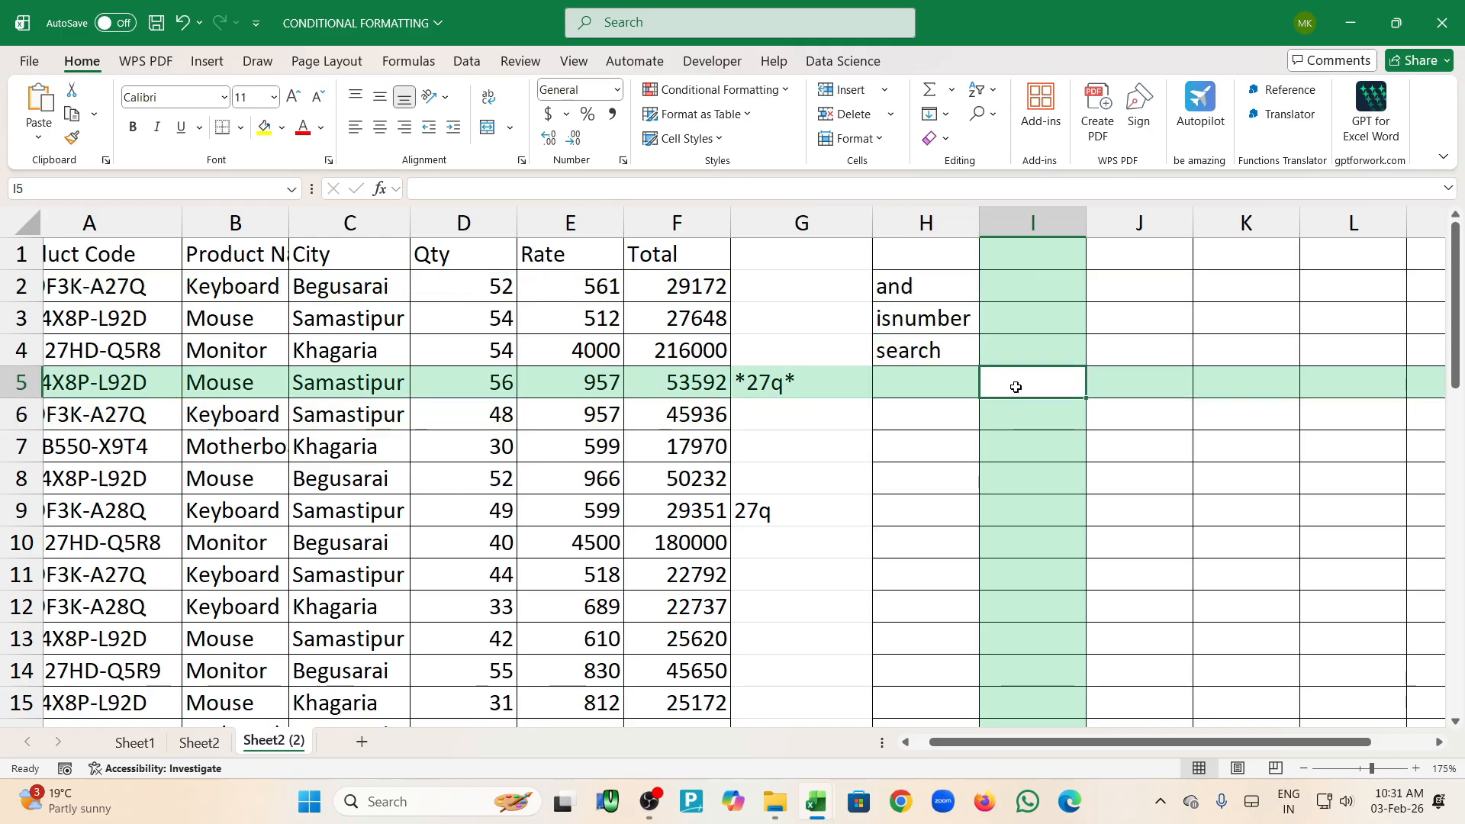
pyautogui.write('=is')
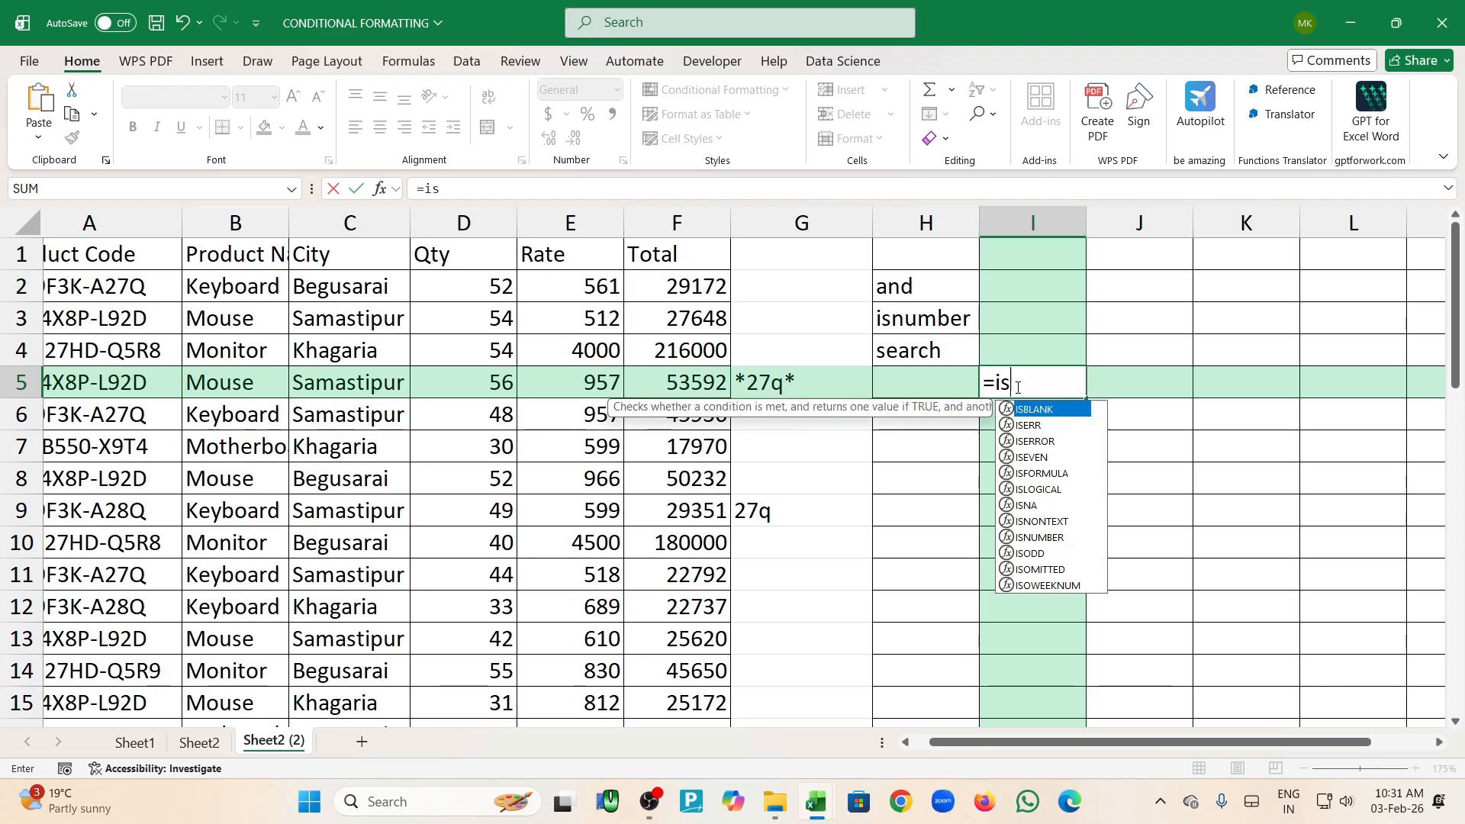
pyautogui.write('num')
pyautogui.press('Tab')
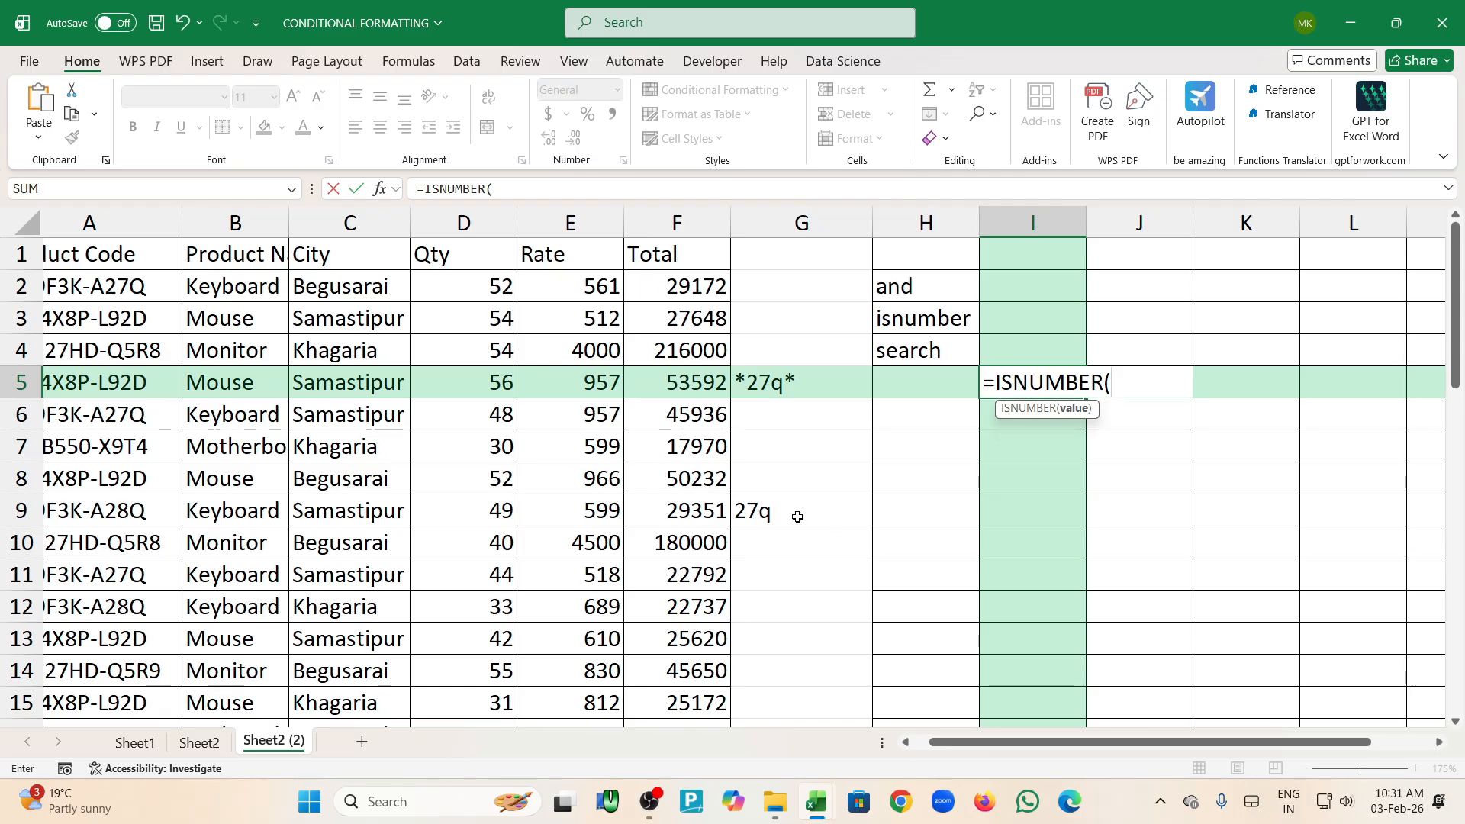
pyautogui.press('BackSpace')
pyautogui.press('Escape')
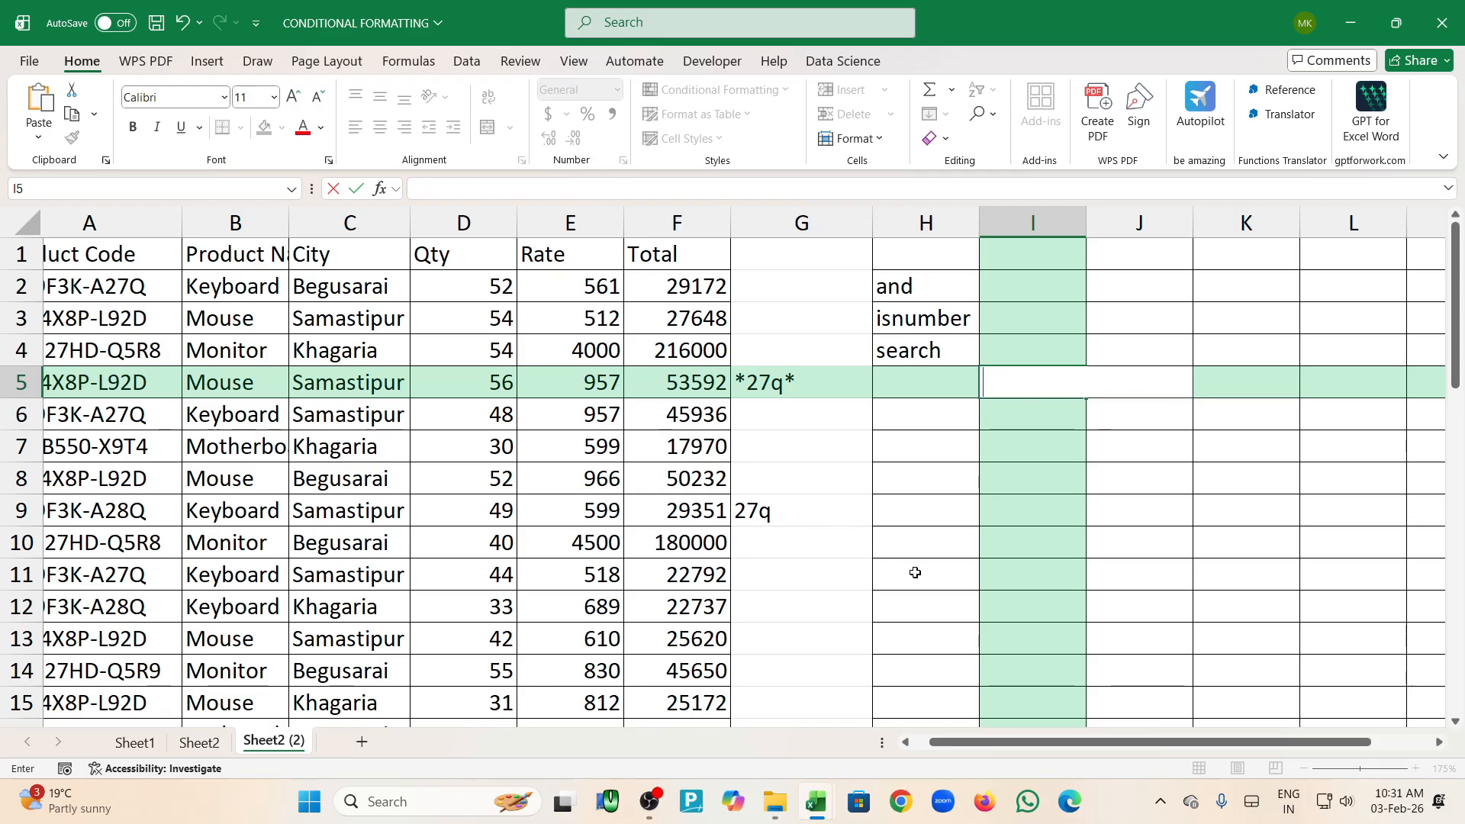
pyautogui.click(822, 519)
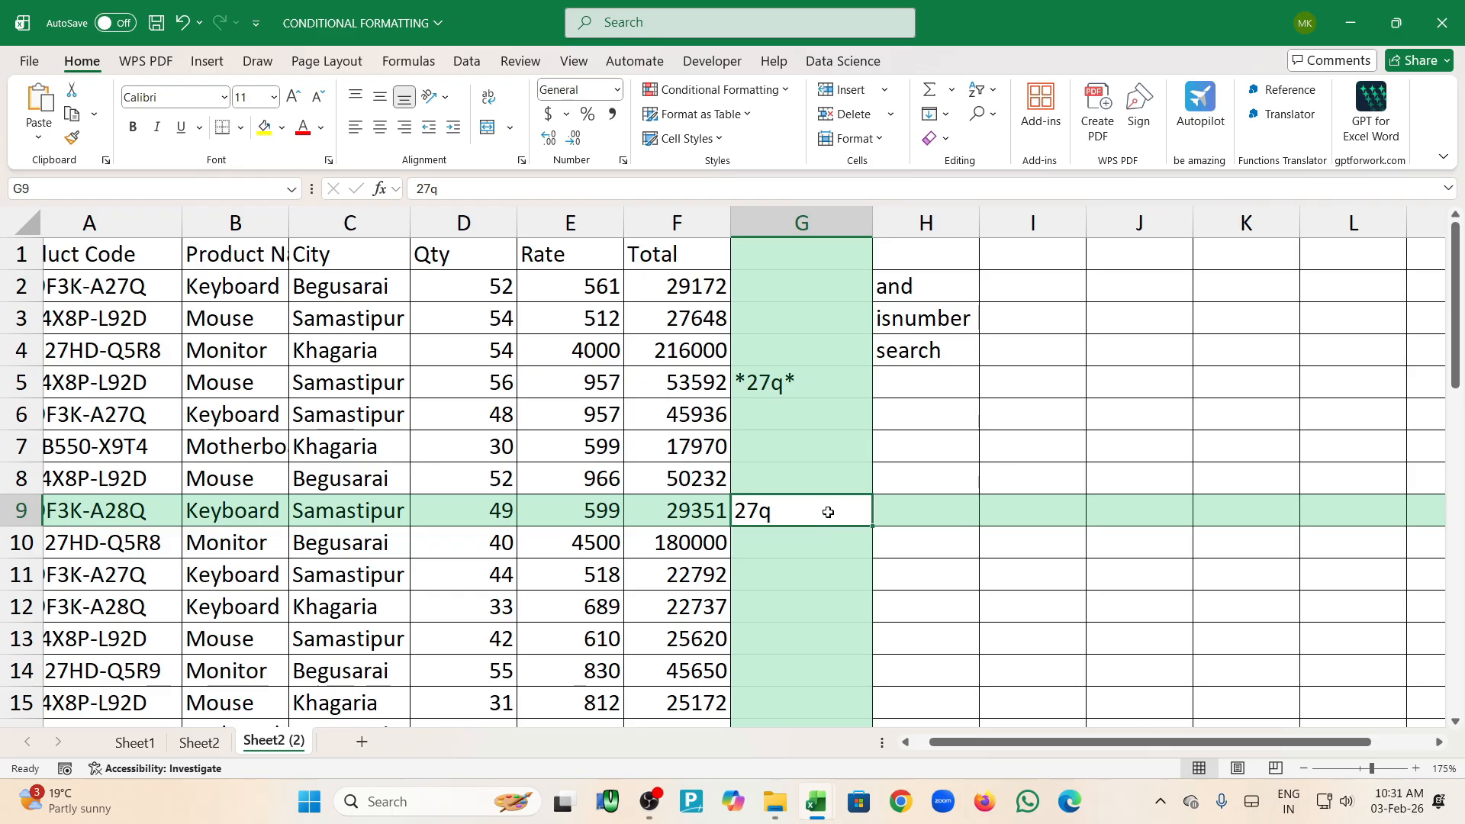
pyautogui.click(997, 419)
pyautogui.click(794, 512)
# Enter the formula =ISNUMBER(G9) in cell I7 to test whether the search term is numeric
pyautogui.click(1030, 438)
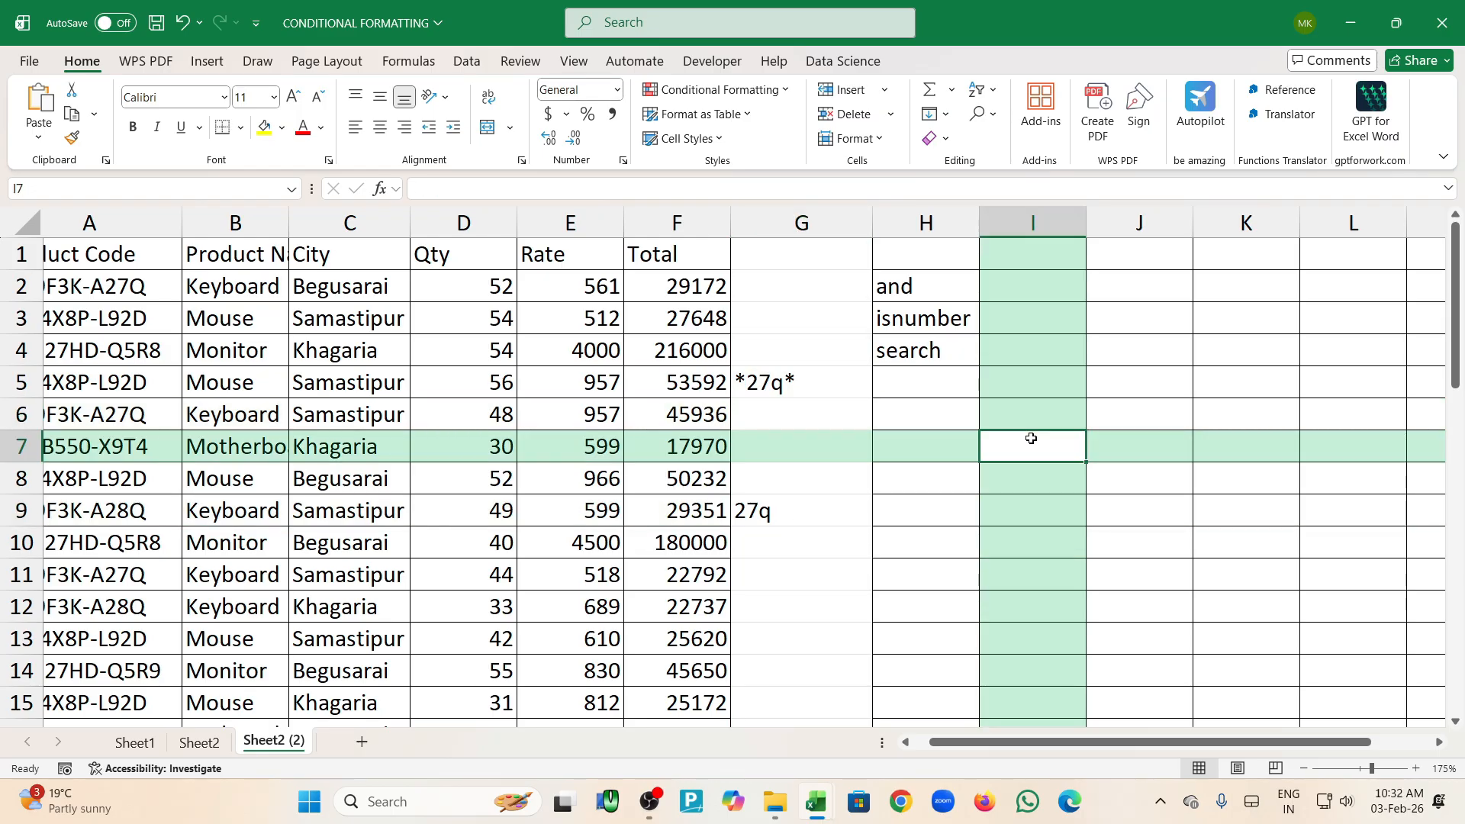
pyautogui.write('=i')
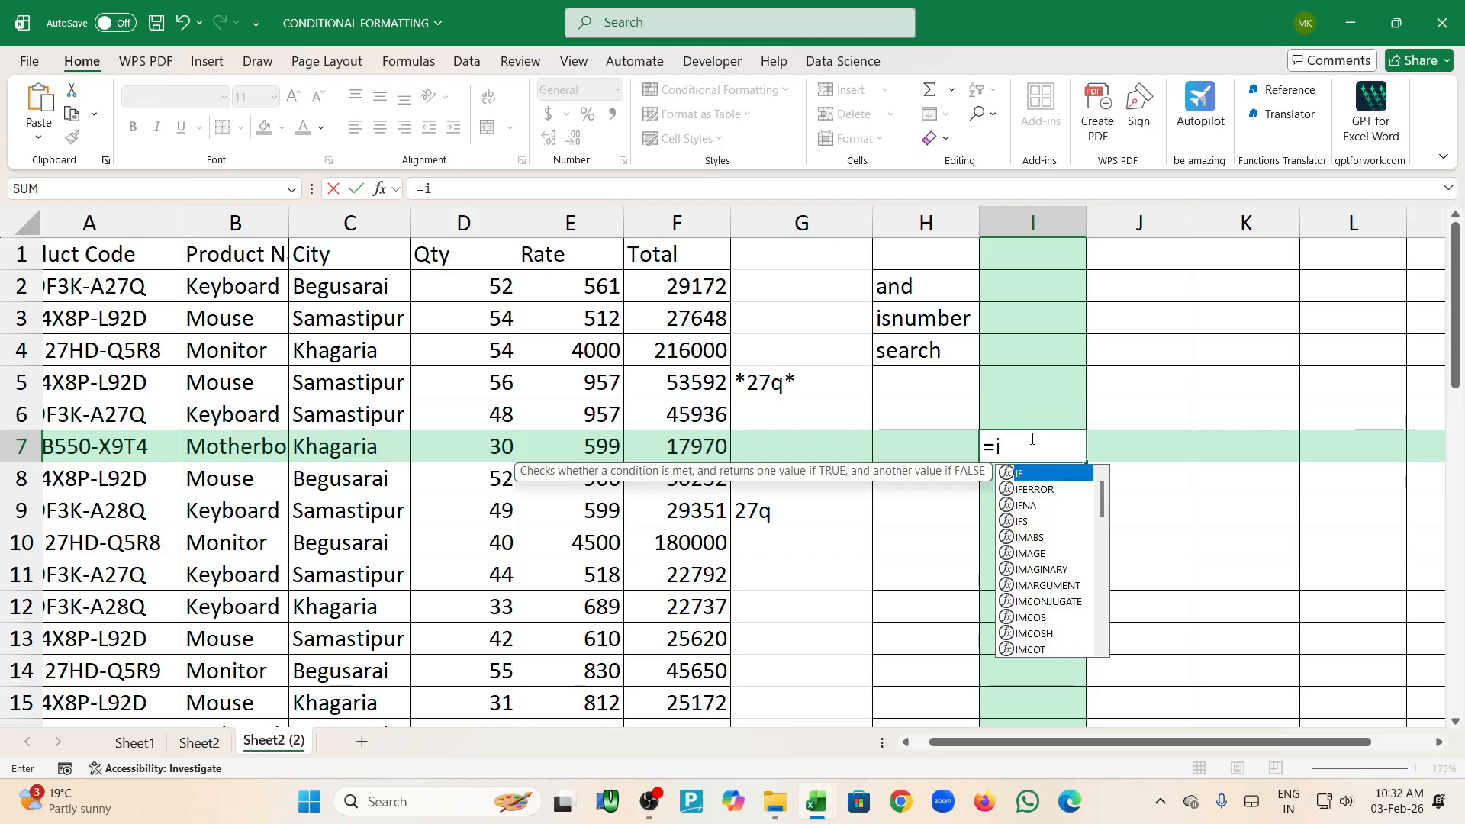
pyautogui.write('snu')
pyautogui.press('Tab')
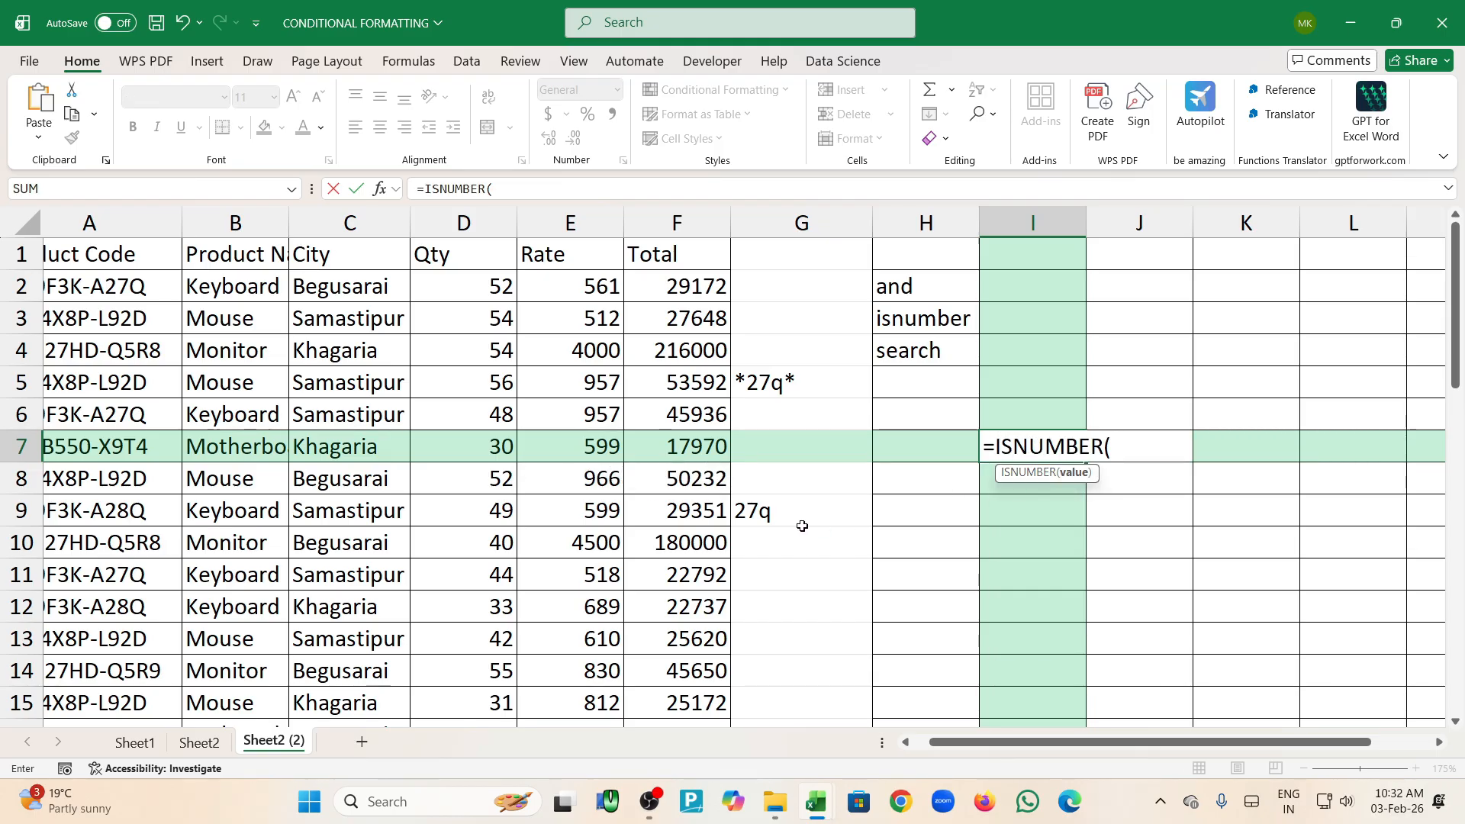
pyautogui.click(823, 509)
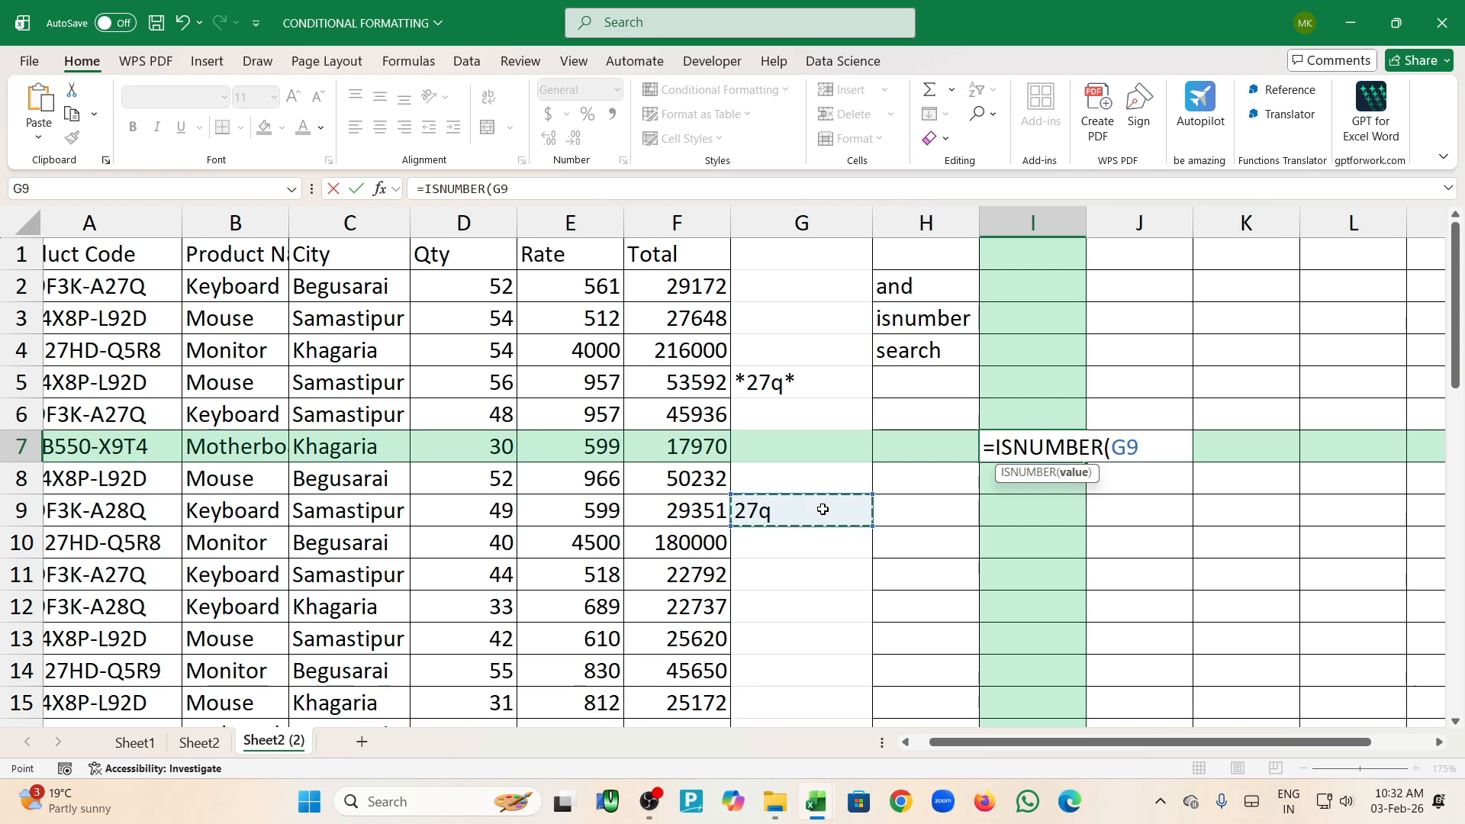
pyautogui.write(')')
pyautogui.press('Return')
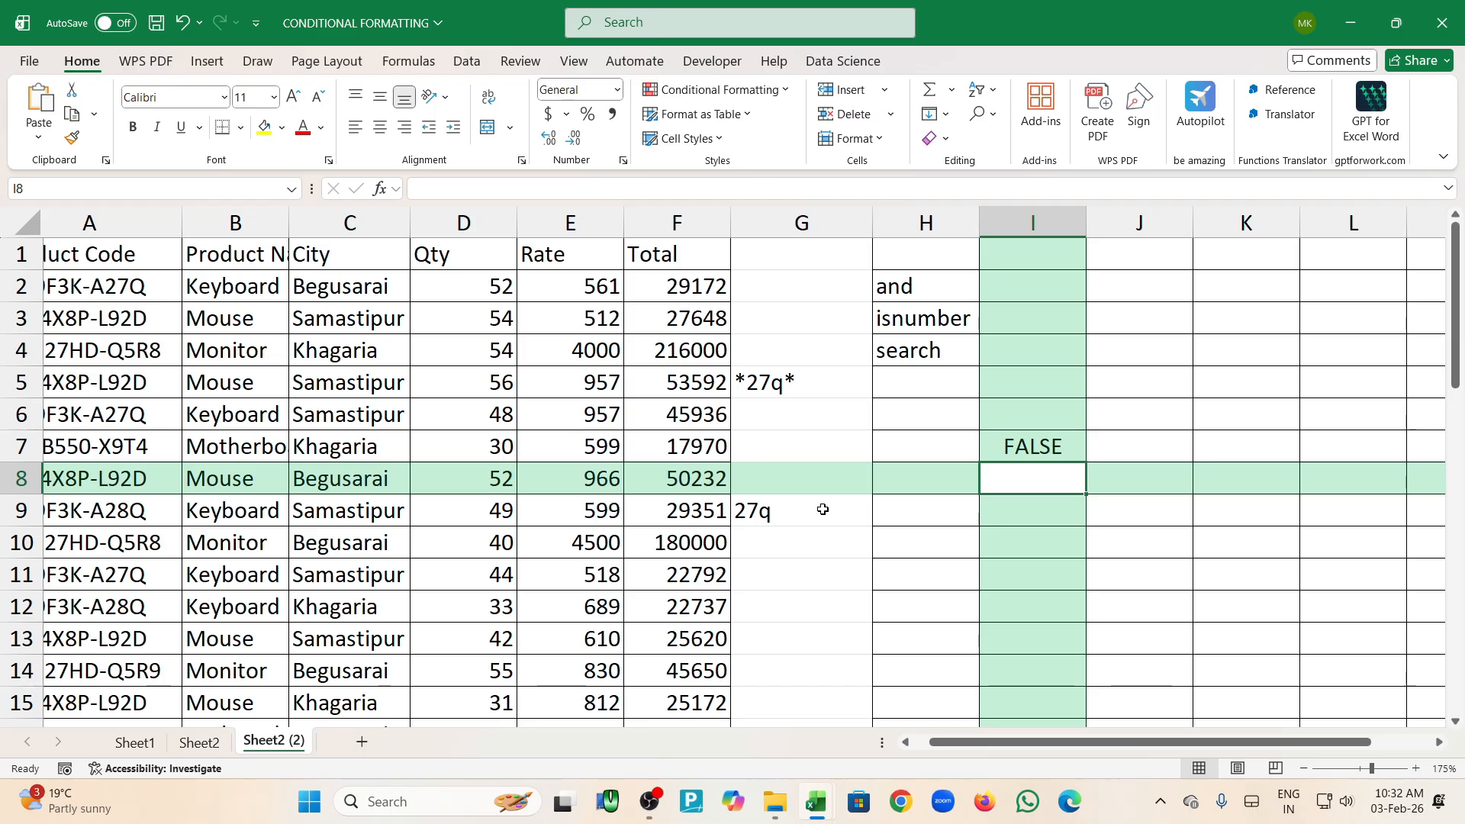
# Change the search term in G9 to 55
pyautogui.click(815, 508)
pyautogui.write('55')
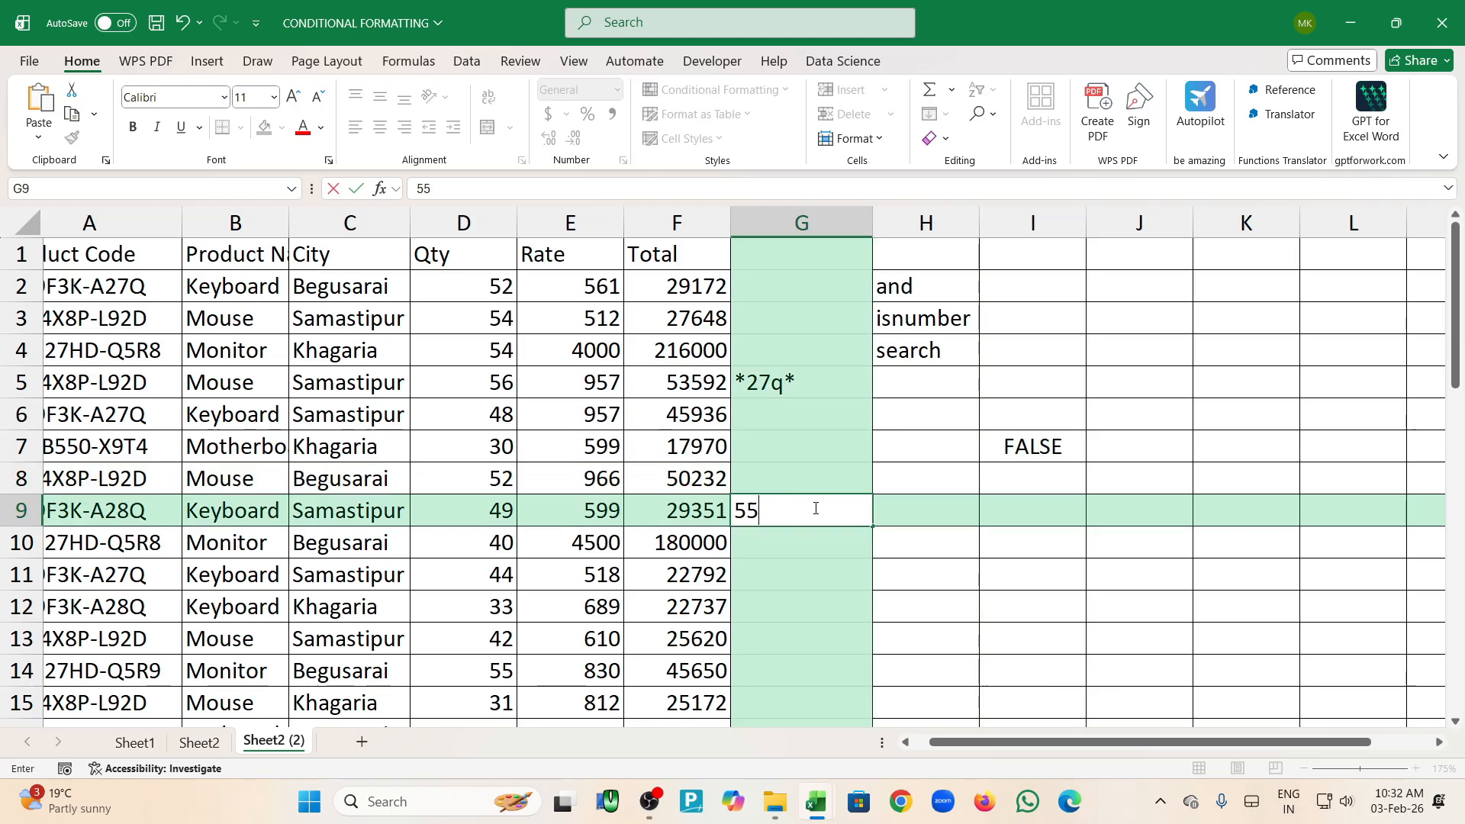
pyautogui.press('Return')
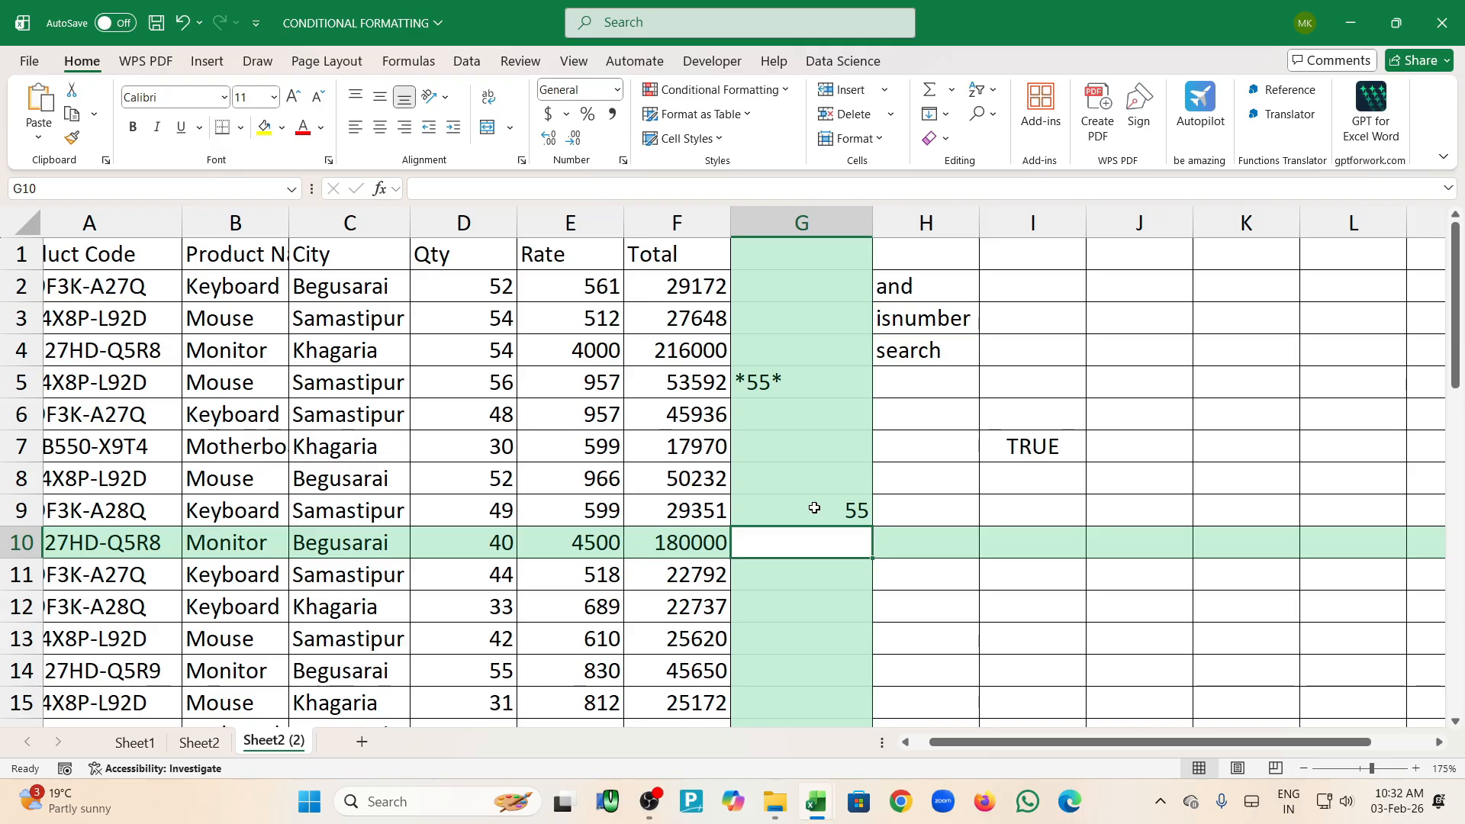
# Replace the search term in G9 with keyboard
pyautogui.click(814, 508)
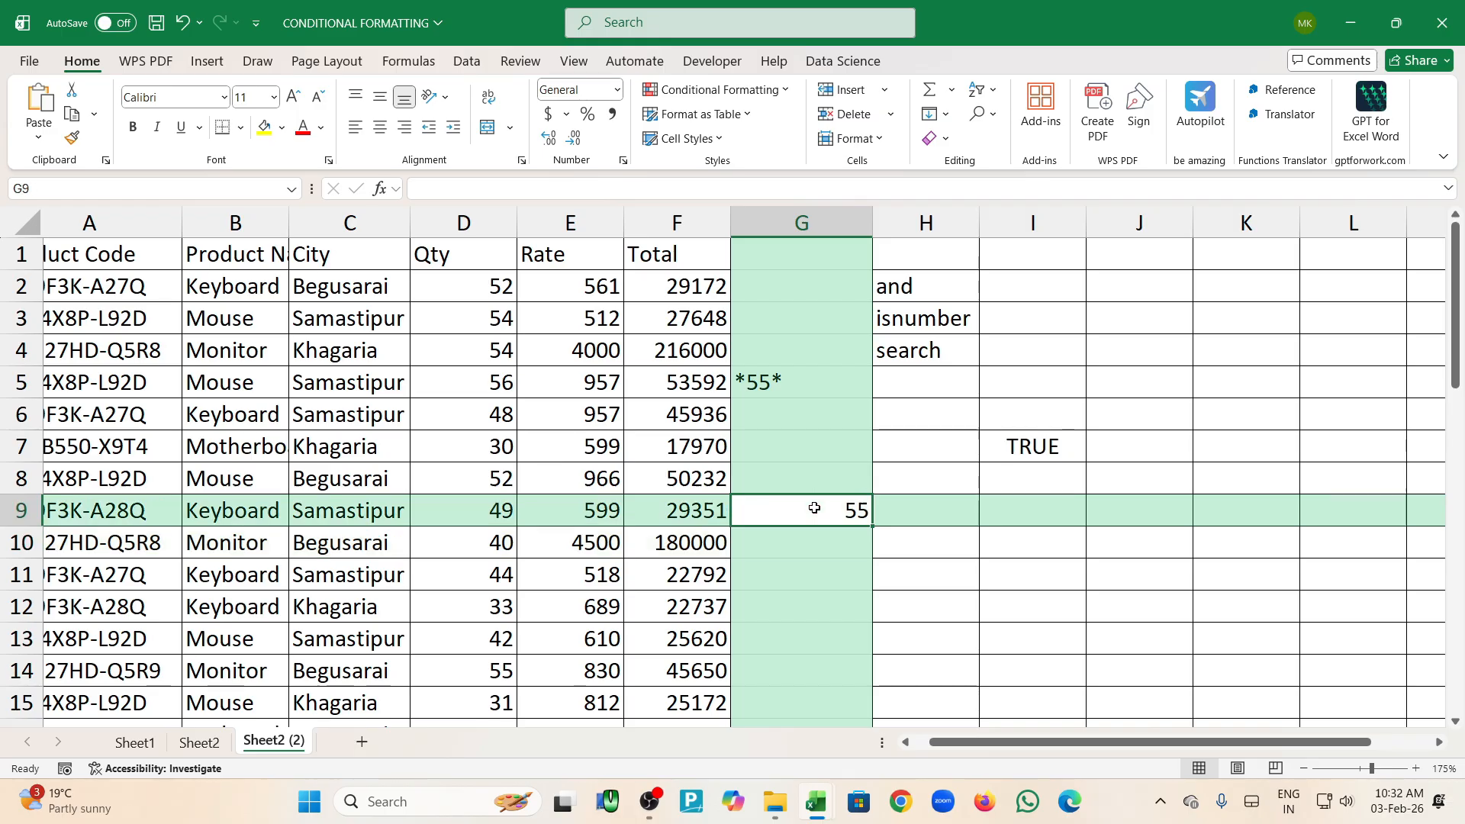
pyautogui.doubleClick(815, 509)
pyautogui.press('BackSpace')
pyautogui.press('BackSpace')
pyautogui.write('key')
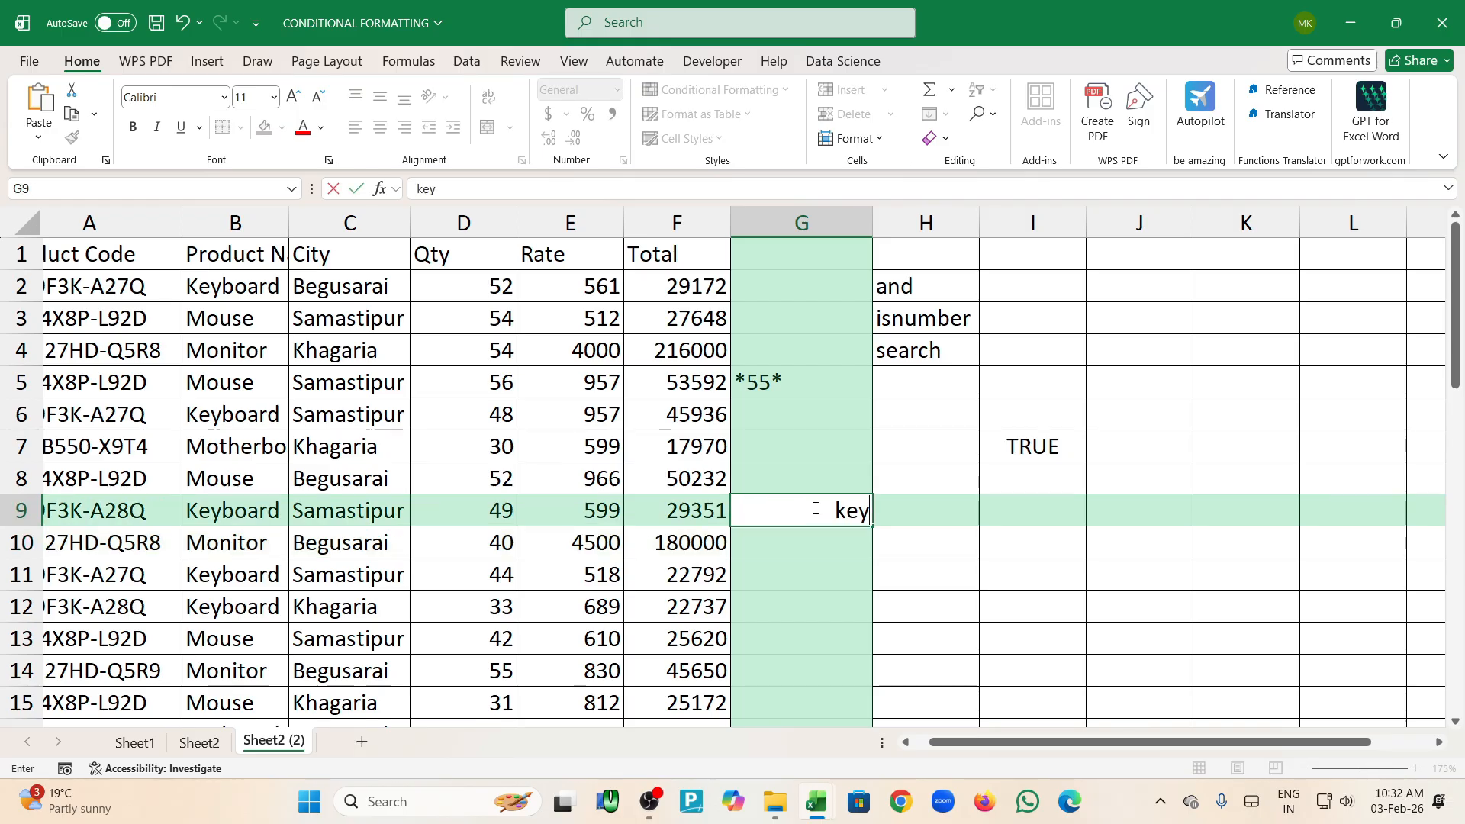
pyautogui.write('board')
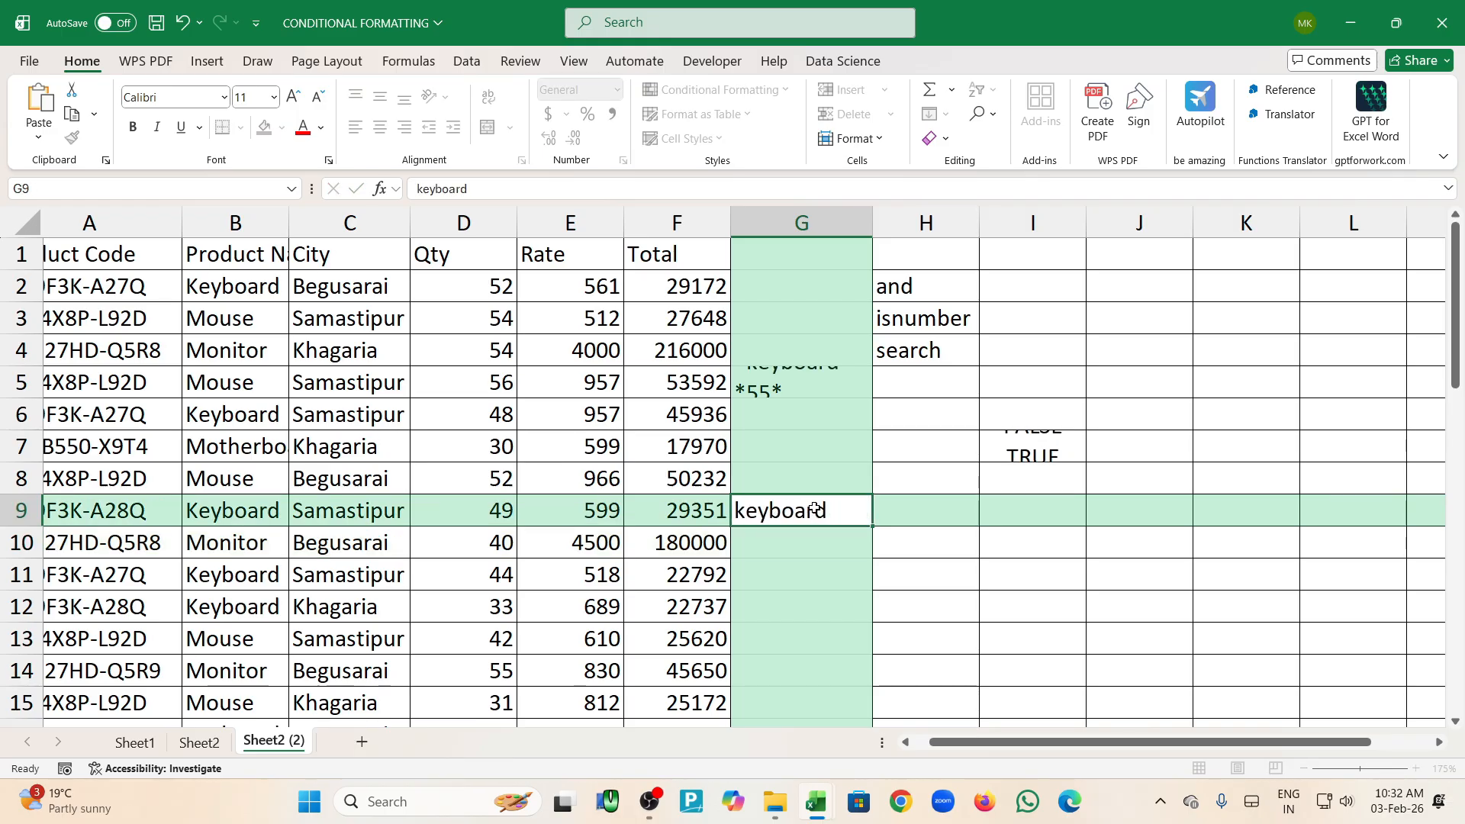
pyautogui.press('Return')
pyautogui.click(989, 445)
pyautogui.doubleClick(1002, 446)
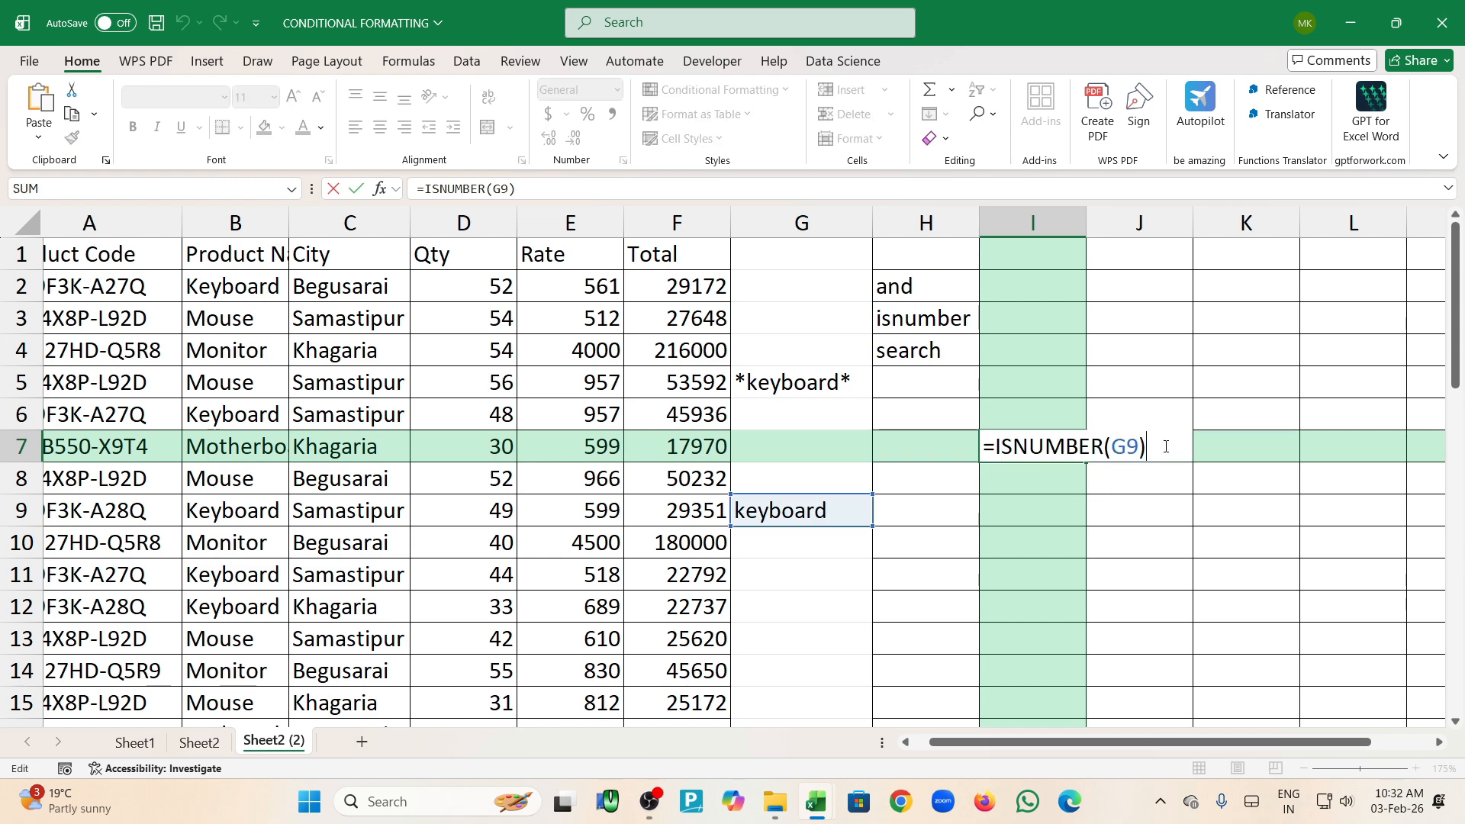
pyautogui.press('BackSpace')
pyautogui.press('BackSpace')
pyautogui.press('BackSpace')
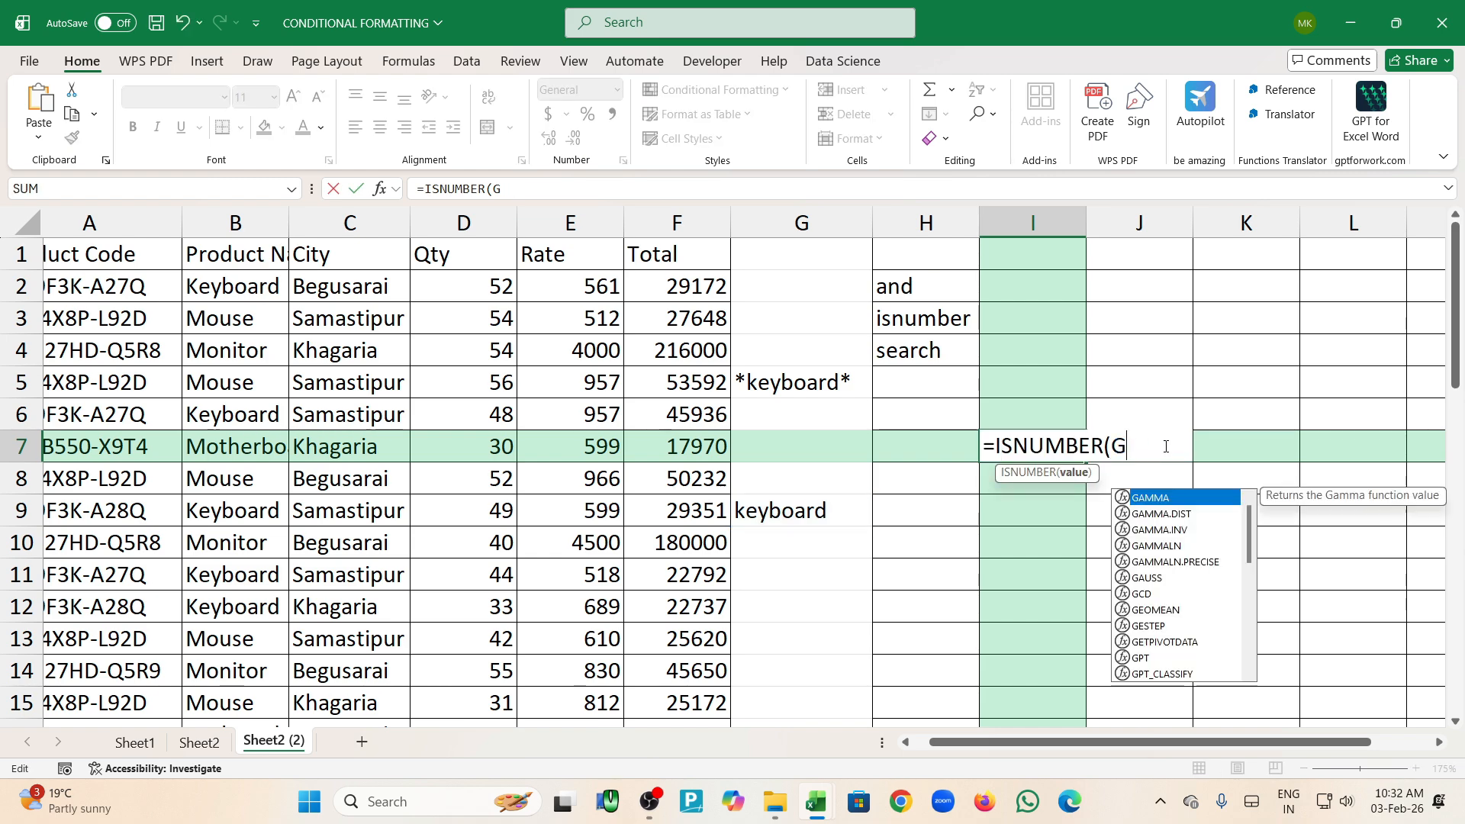
pyautogui.write('sra')
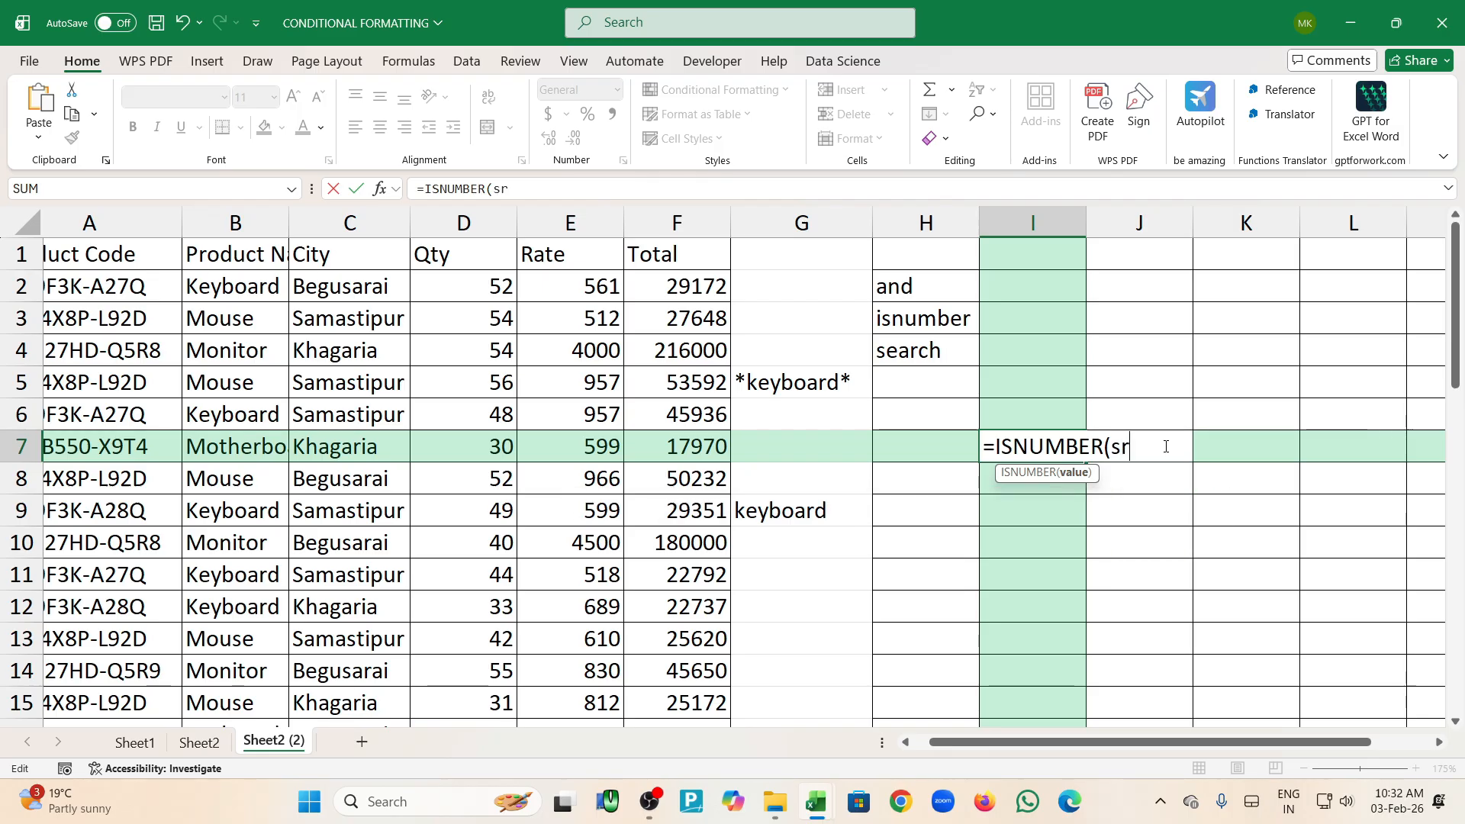
pyautogui.press('BackSpace')
pyautogui.press('BackSpace')
pyautogui.write('ear')
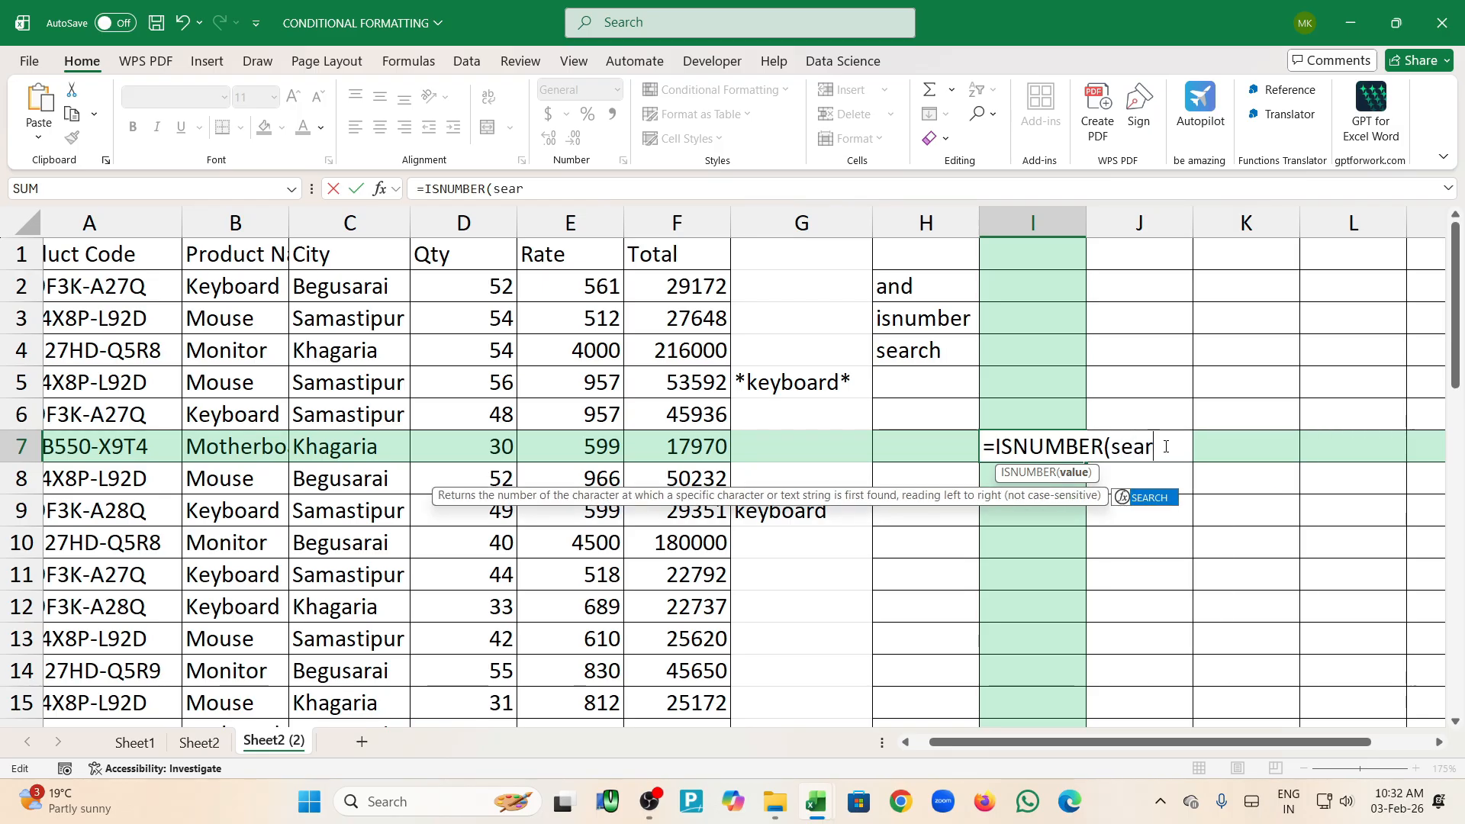
pyautogui.press('Tab')
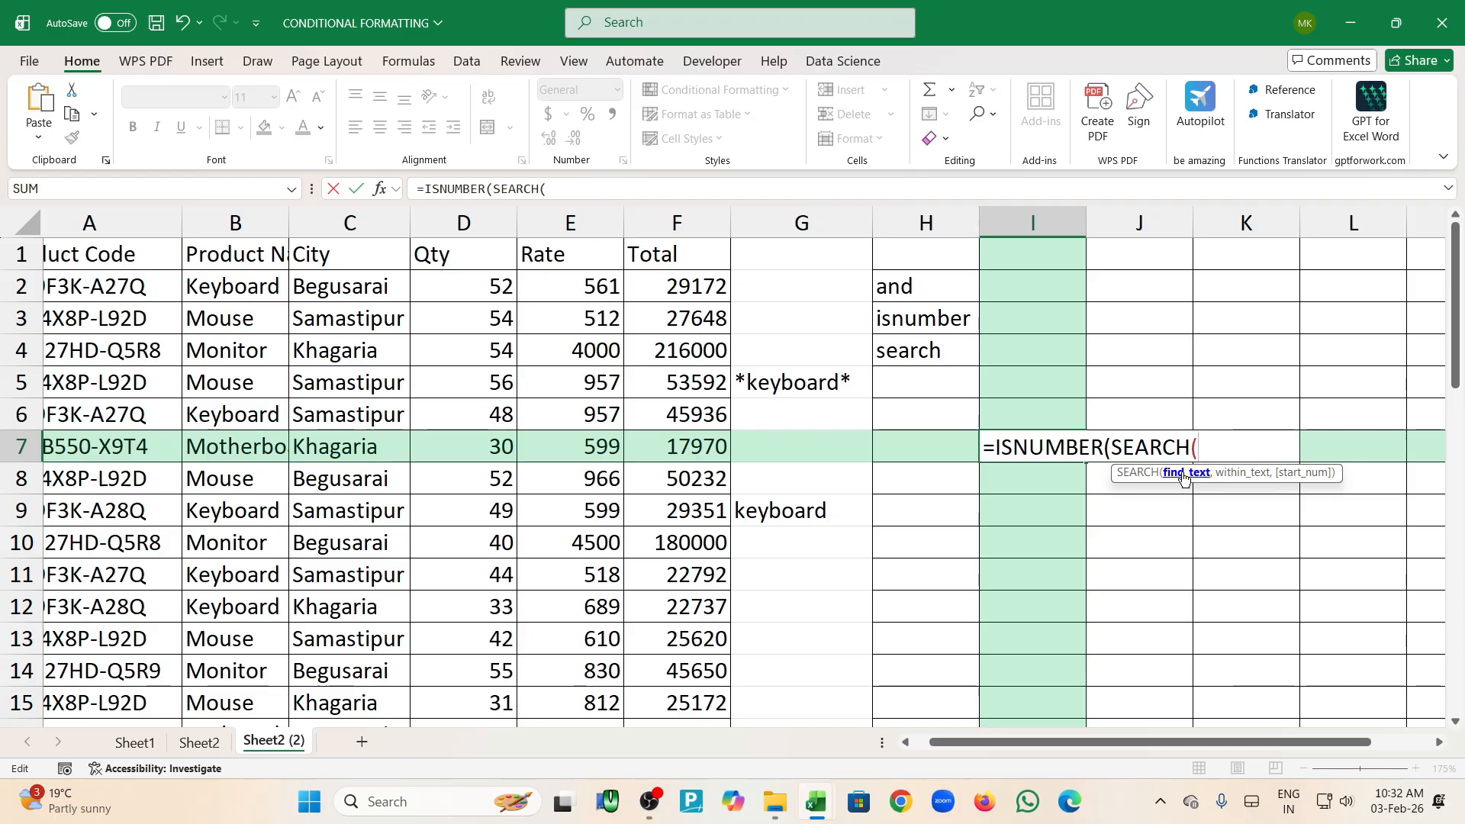
pyautogui.click(824, 510)
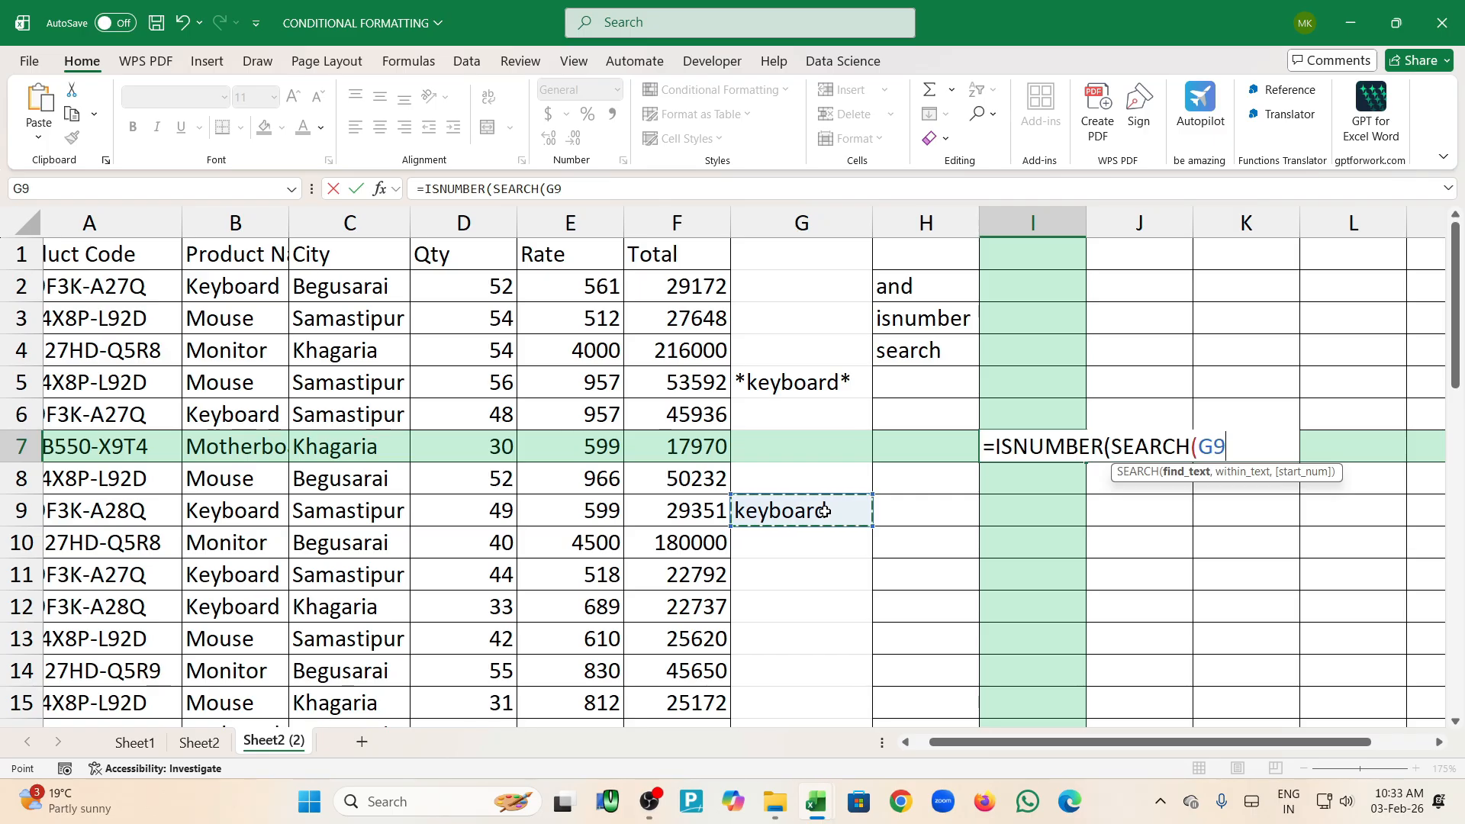
pyautogui.write(',')
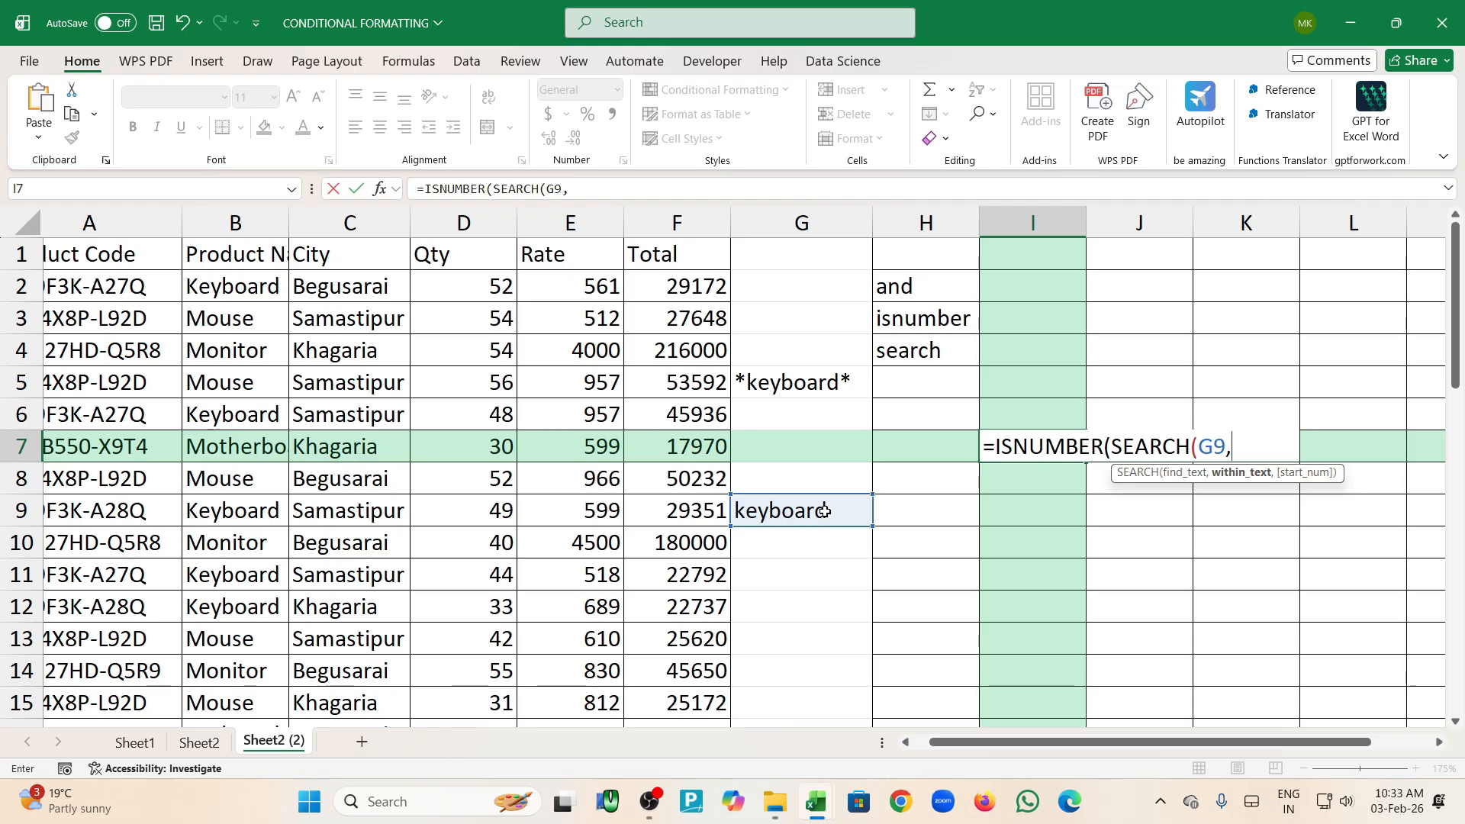
pyautogui.click(255, 291)
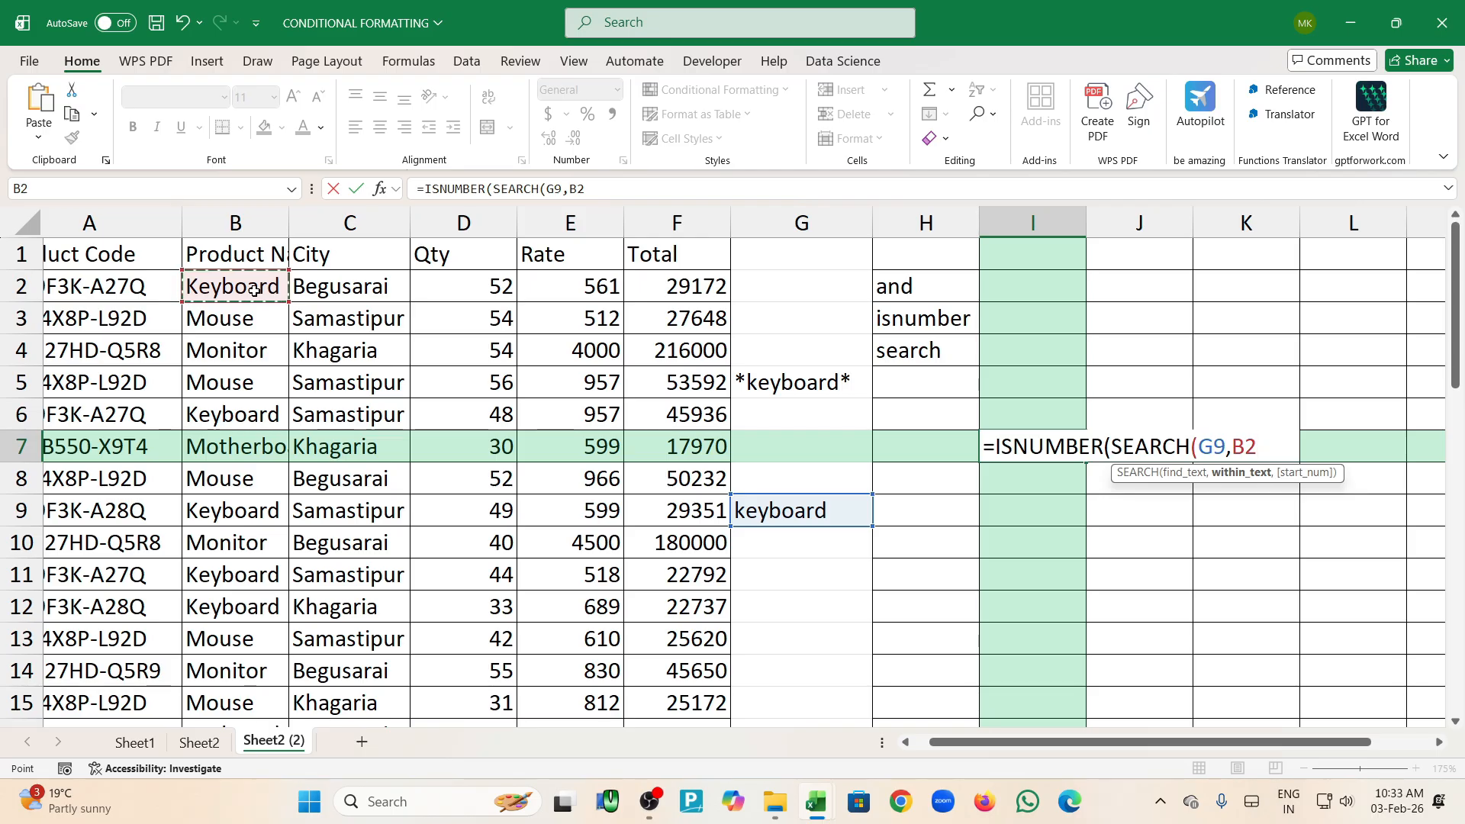
# Clear the whole formula from cell I7
pyautogui.press('BackSpace')
pyautogui.press('BackSpace')
pyautogui.press('BackSpace')
pyautogui.press('BackSpace')
pyautogui.press('BackSpace')
pyautogui.press('BackSpace')
pyautogui.press('BackSpace')
pyautogui.press('BackSpace')
pyautogui.press('BackSpace')
pyautogui.press('BackSpace')
pyautogui.press('BackSpace')
pyautogui.press('BackSpace')
pyautogui.press('BackSpace')
pyautogui.press('BackSpace')
pyautogui.press('BackSpace')
pyautogui.press('BackSpace')
pyautogui.press('BackSpace')
pyautogui.press('BackSpace')
pyautogui.press('BackSpace')
pyautogui.press('BackSpace')
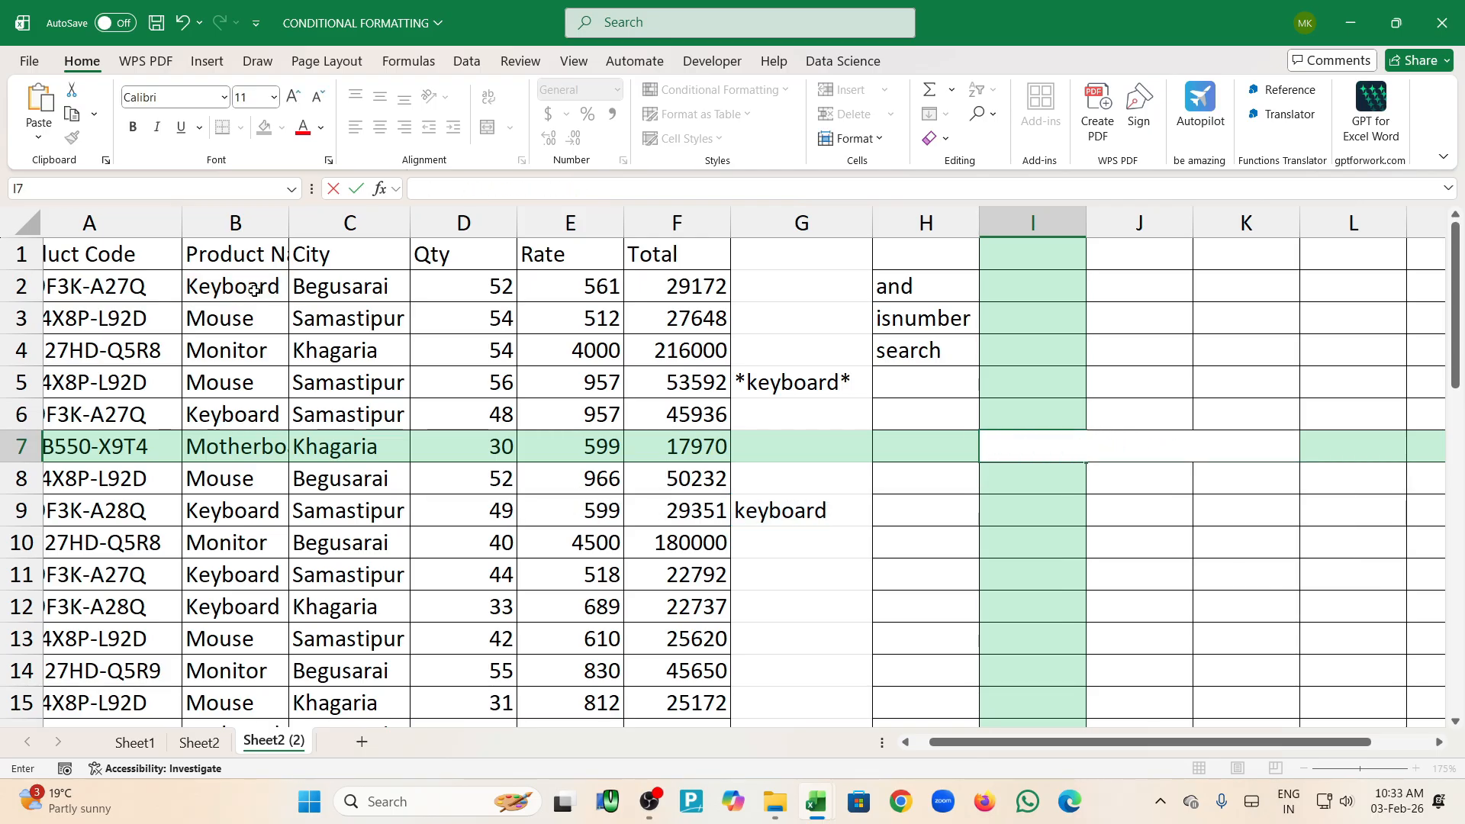
# Replace the search term in G9 with the single letter k
pyautogui.click(842, 512)
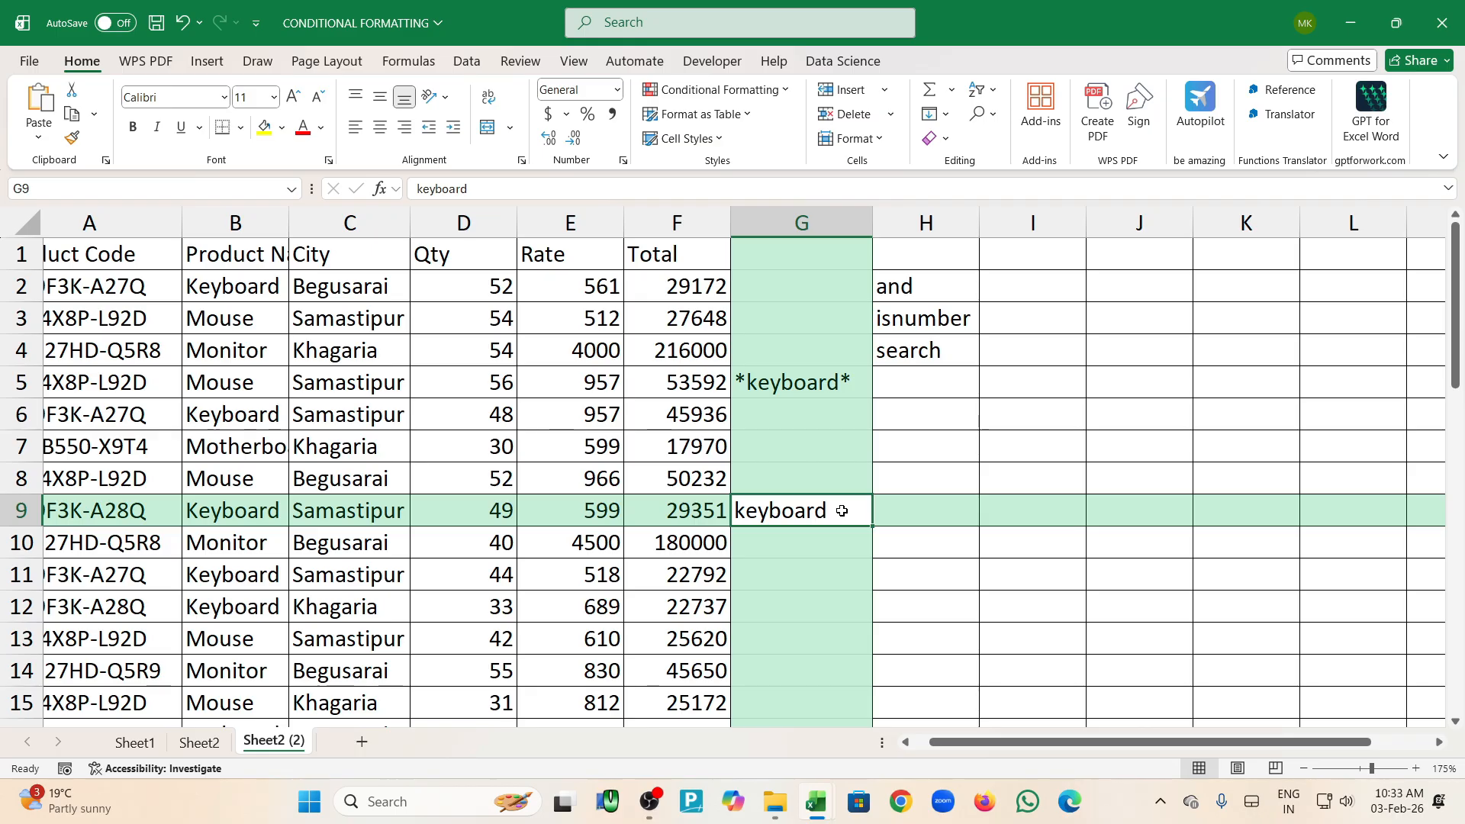
pyautogui.write('k')
pyautogui.press('Tab')
pyautogui.press('Tab')
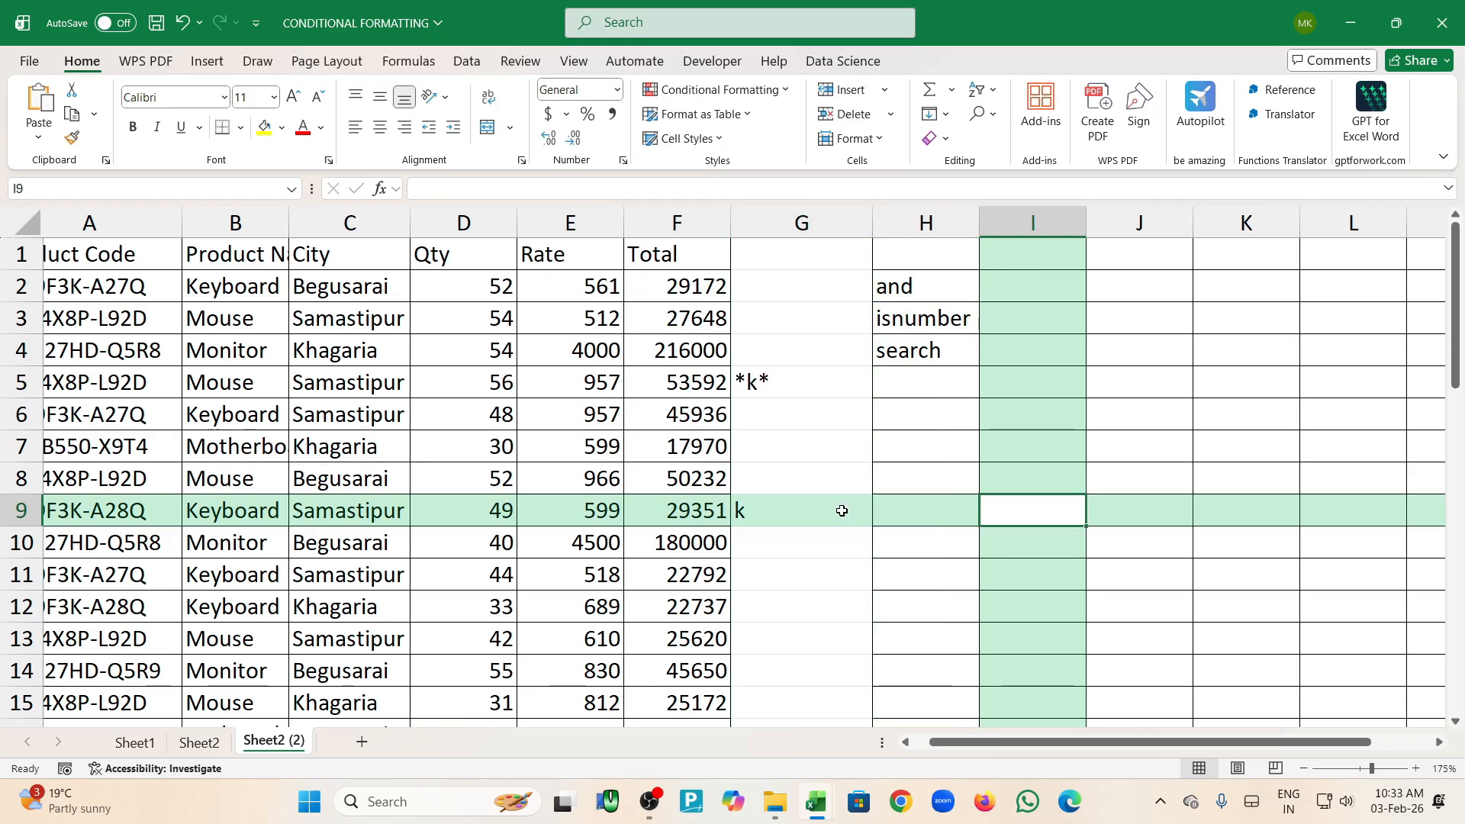
# Enter =ISNUMBER(SEARCH($G$9,B2)) in cell I9 to test whether the product name in B2 contains the search term
pyautogui.write('=isnu')
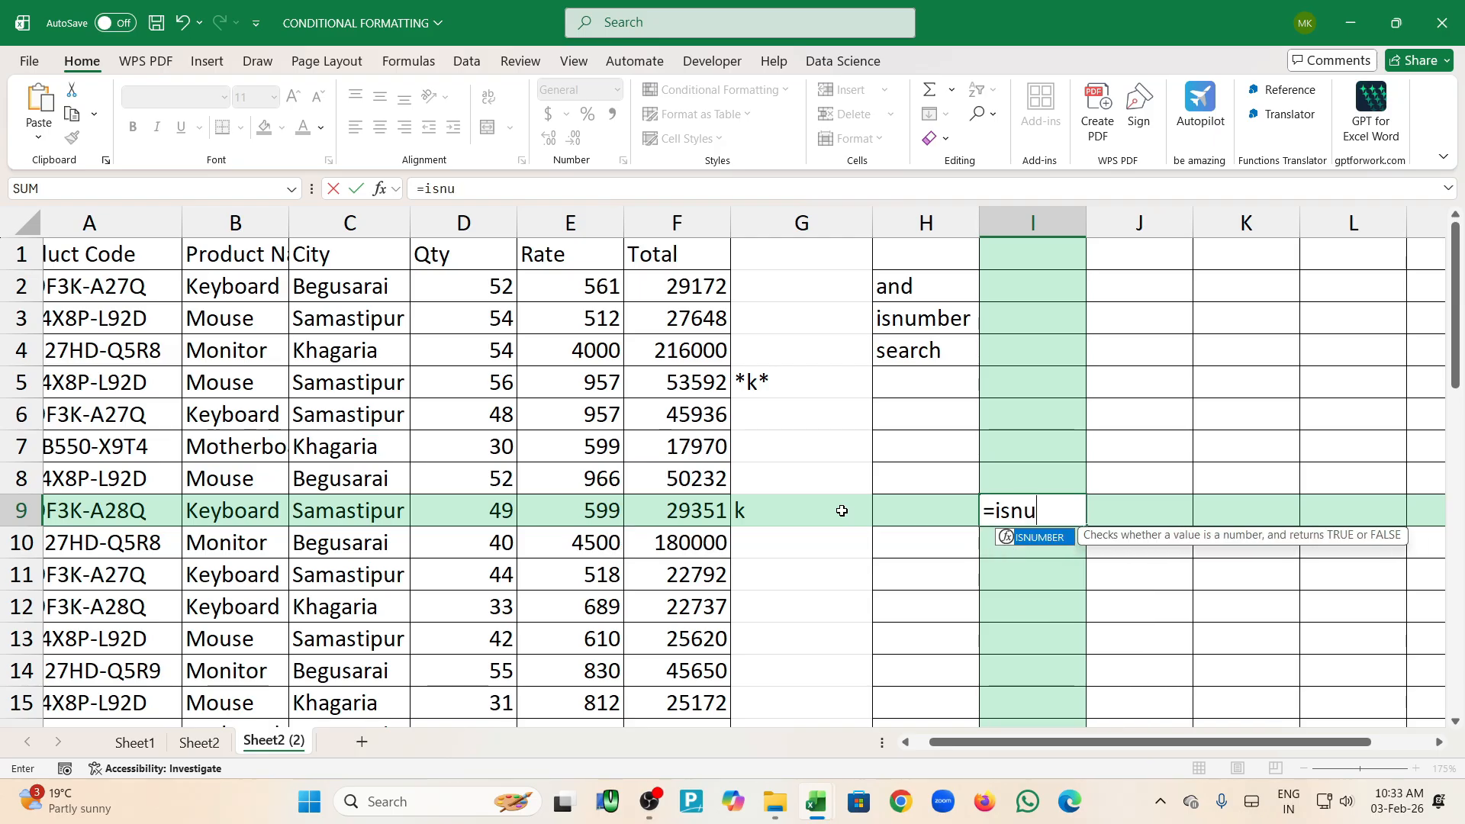
pyautogui.write('mb')
pyautogui.press('Tab')
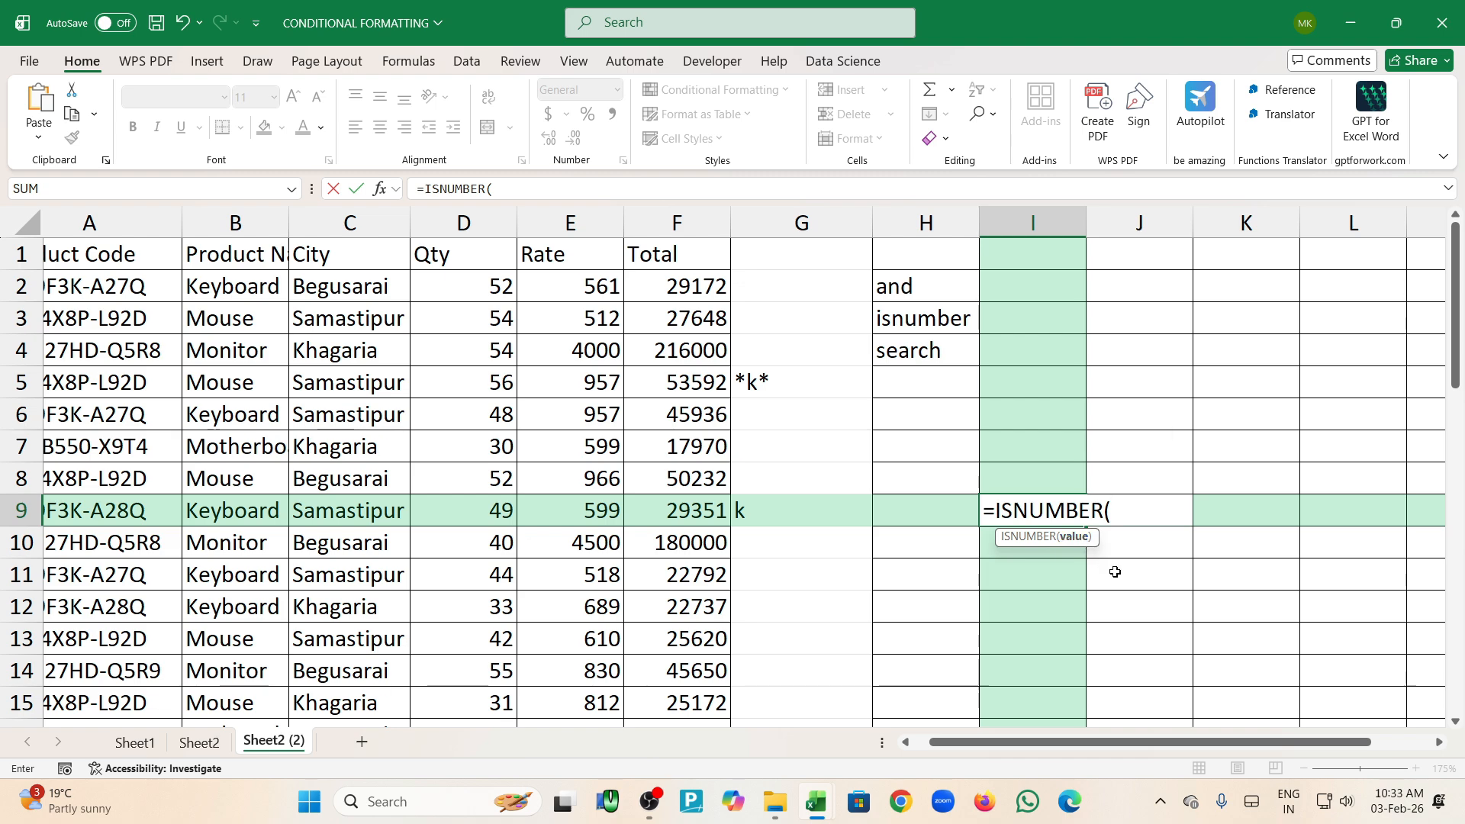
pyautogui.write('sre')
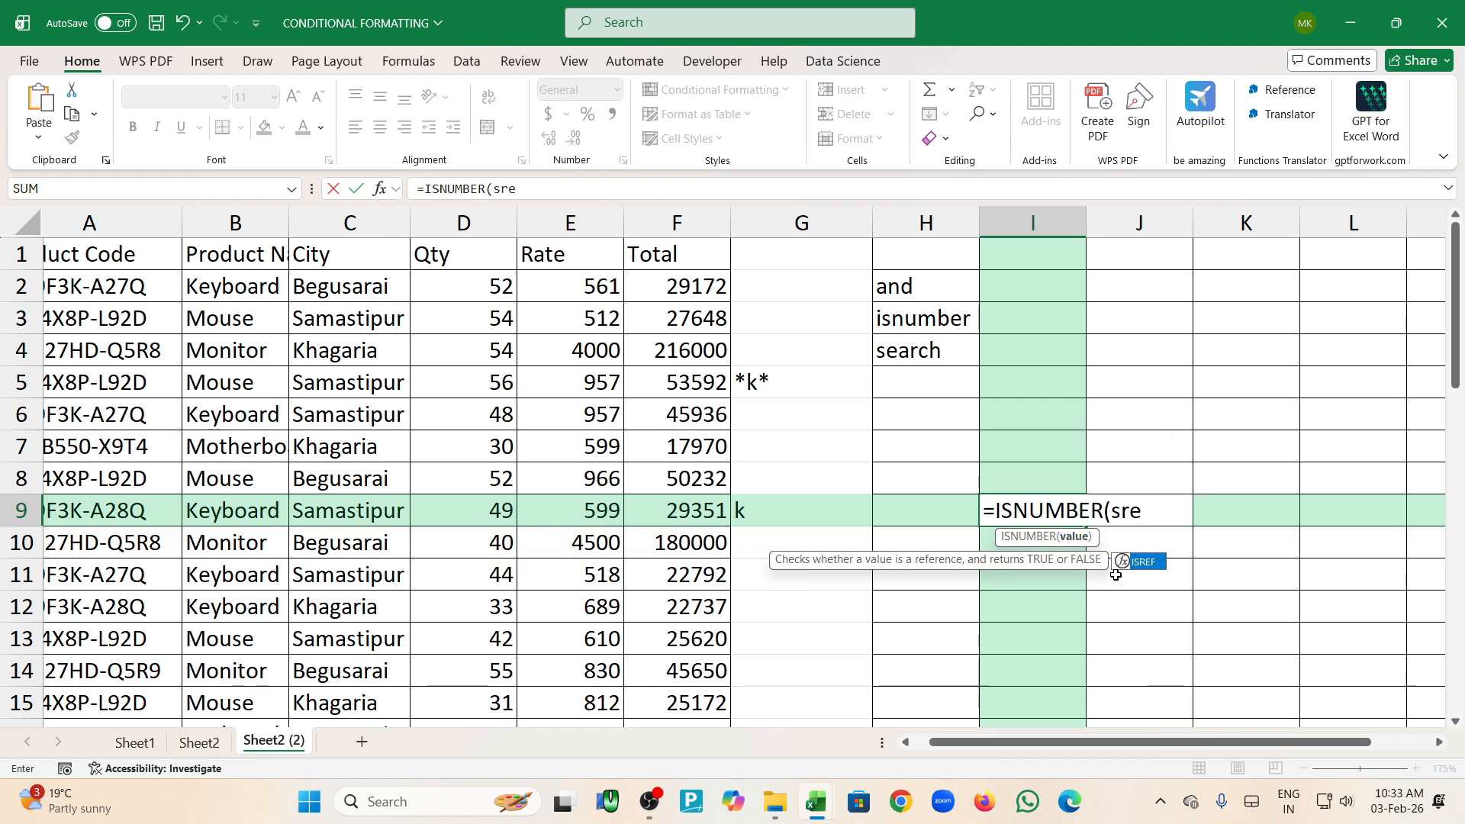
pyautogui.press('BackSpace')
pyautogui.press('BackSpace')
pyautogui.write('ear')
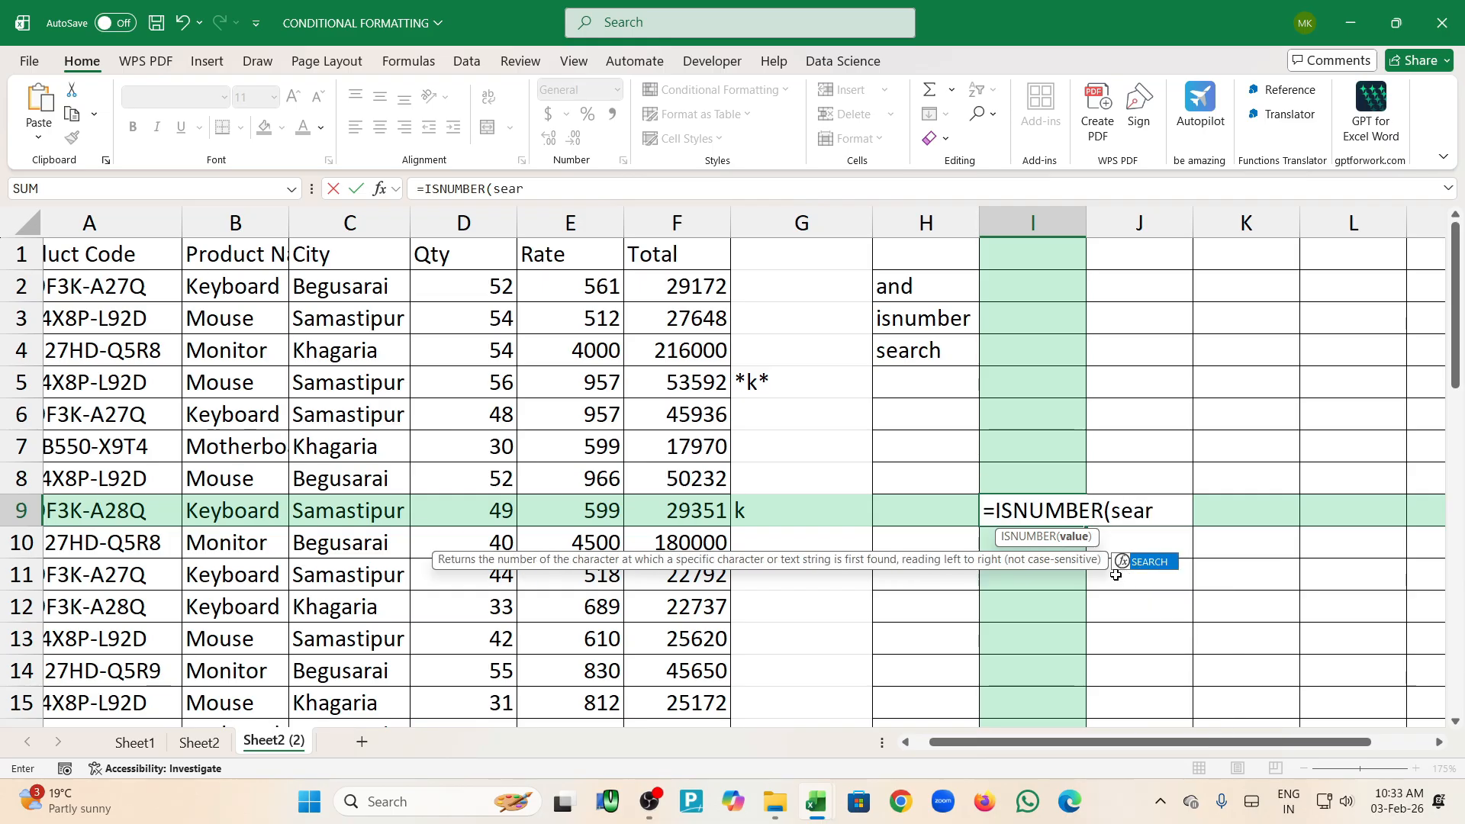
pyautogui.press('Tab')
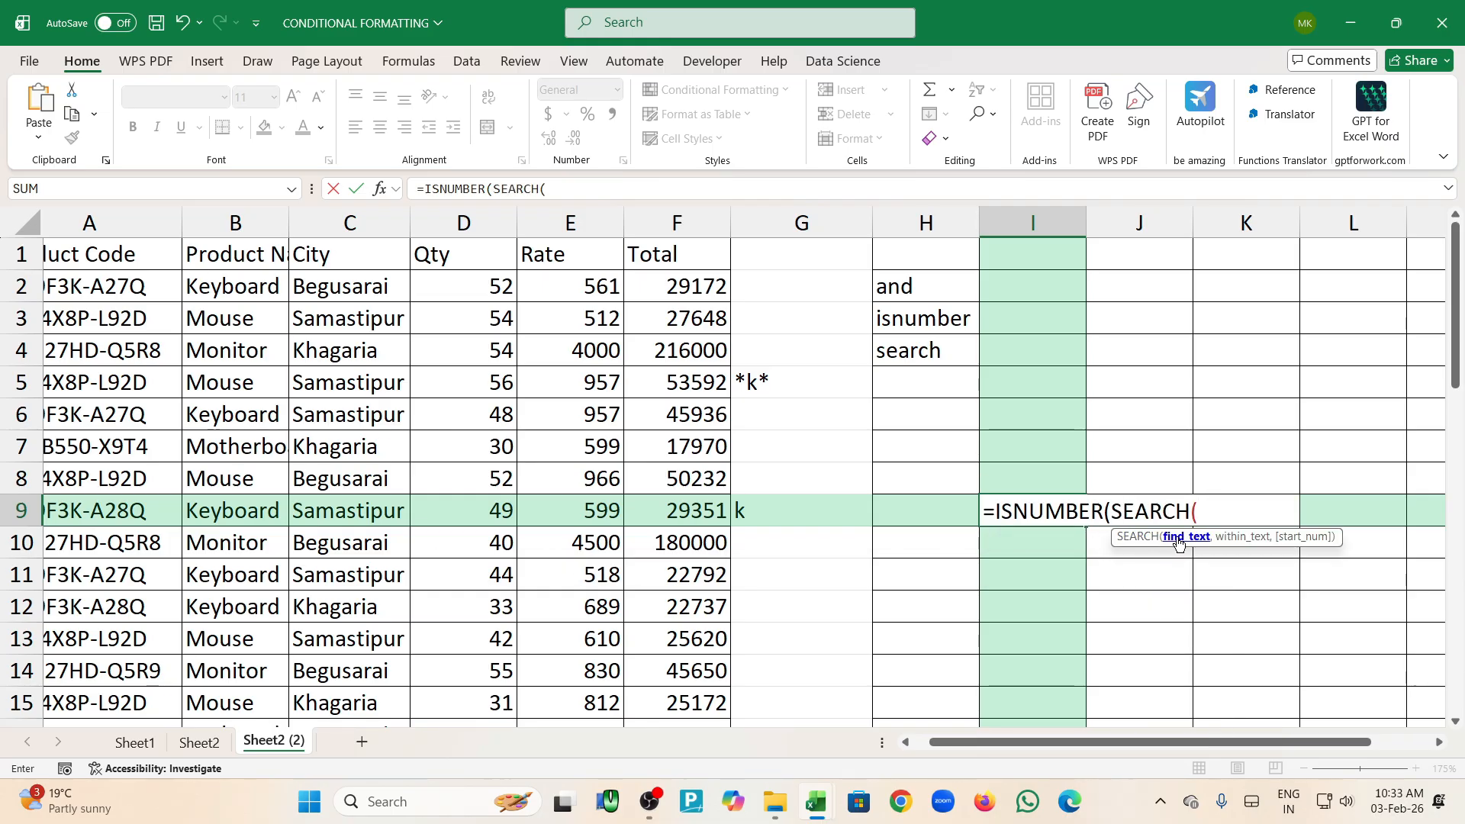
pyautogui.click(764, 521)
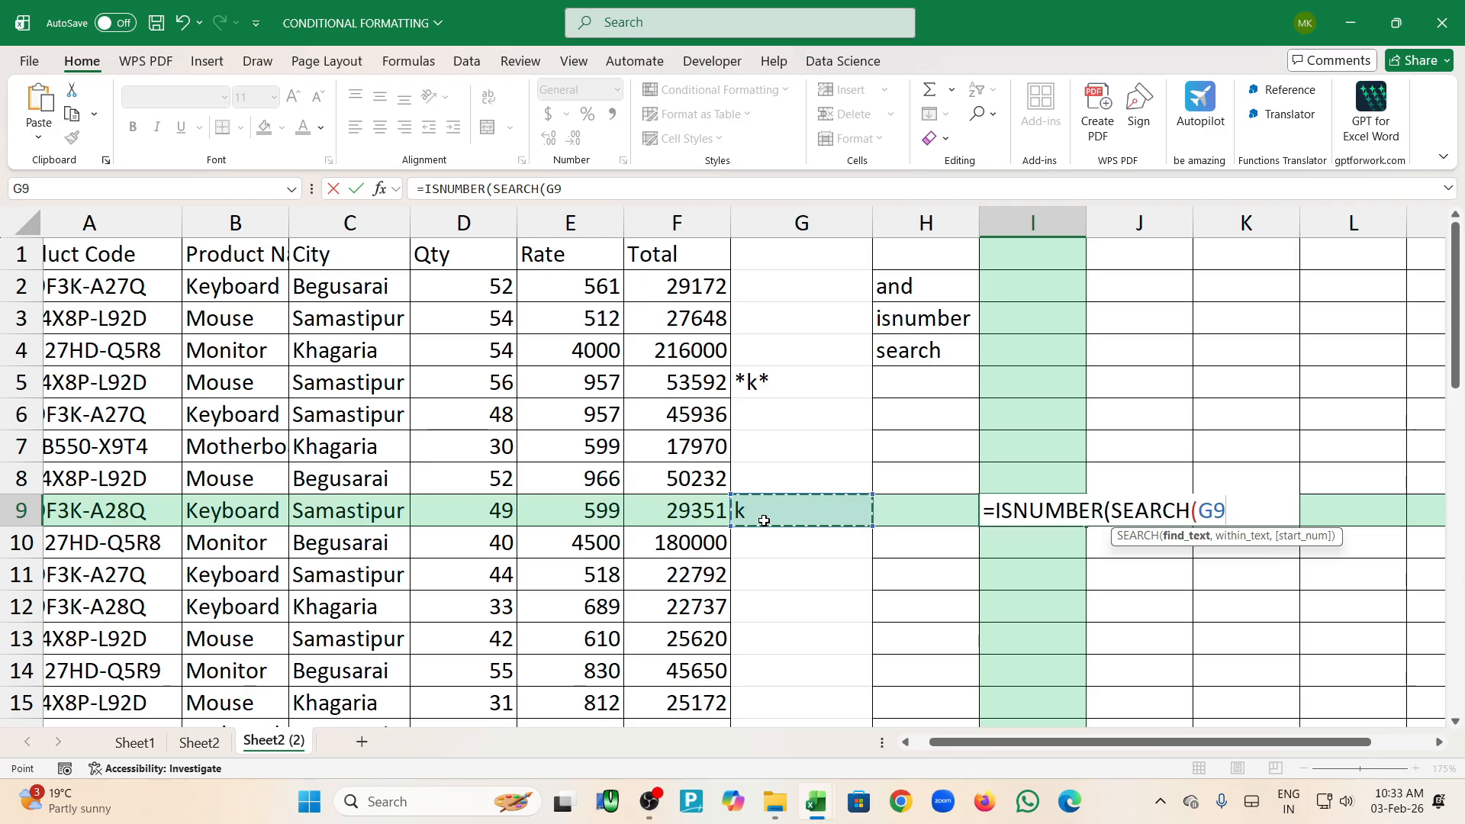
pyautogui.press('F4')
pyautogui.write(',')
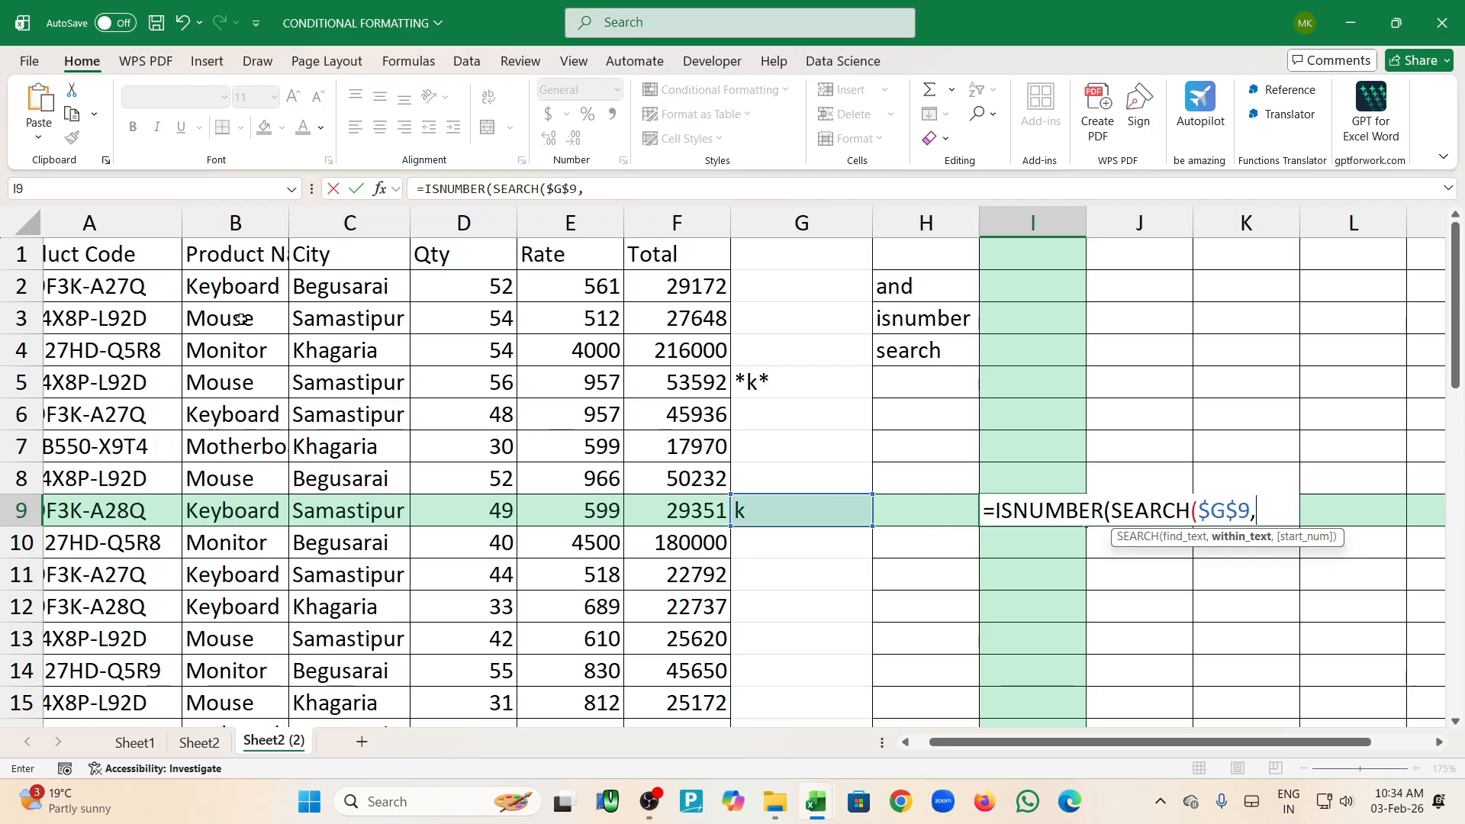
pyautogui.click(241, 296)
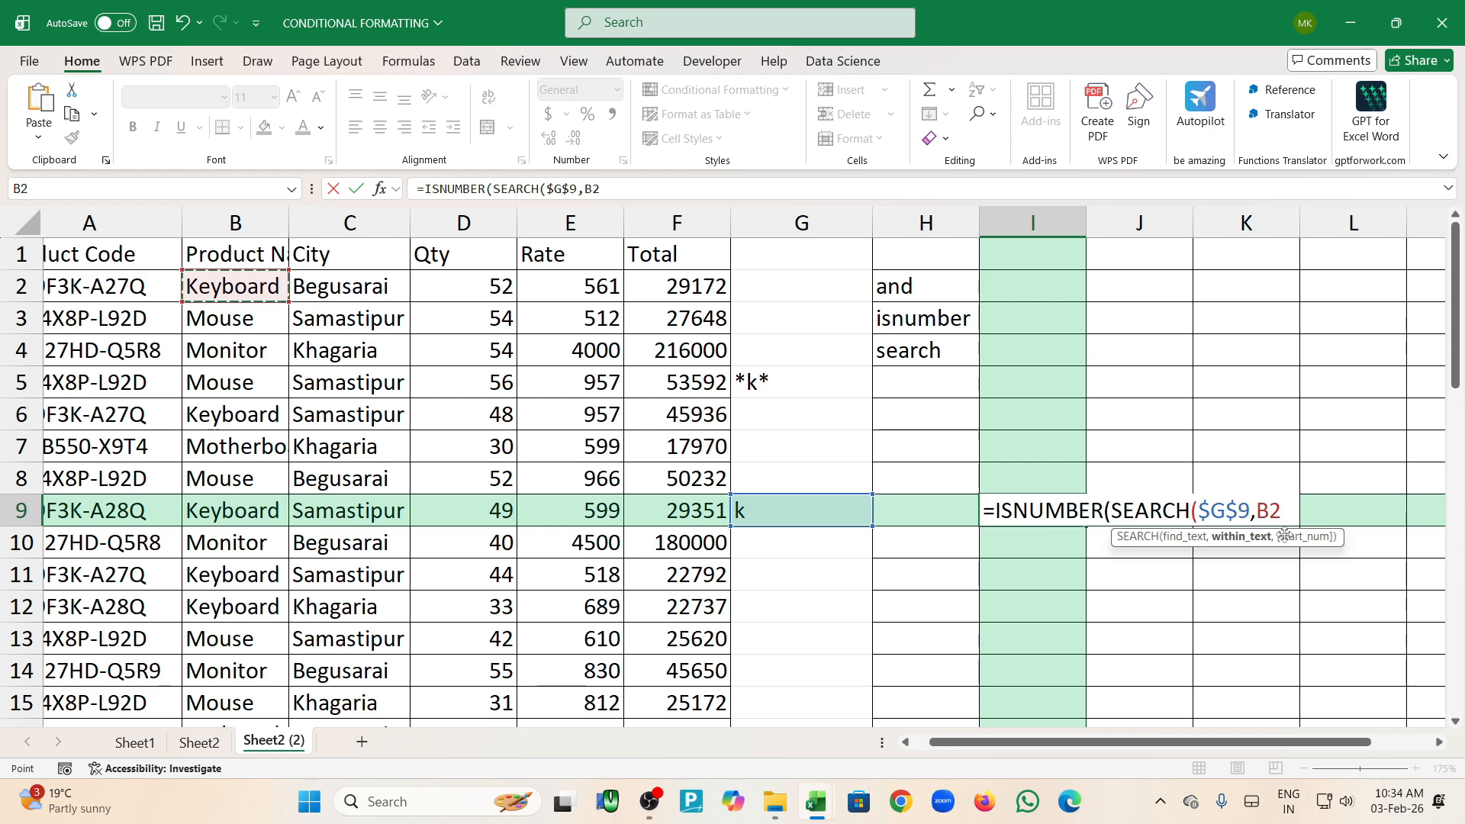
pyautogui.write(')')
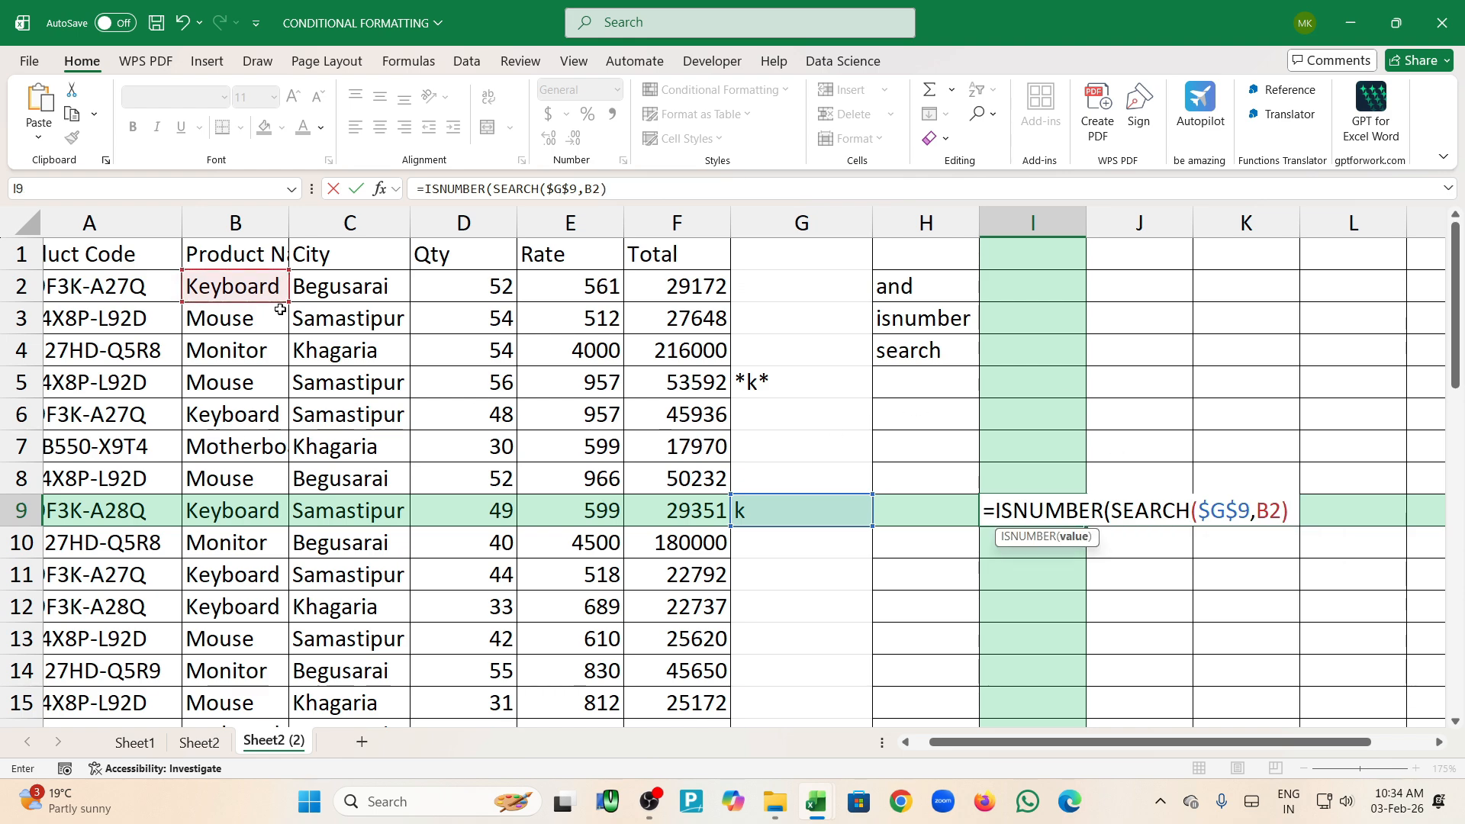
pyautogui.click(1120, 511)
pyautogui.moveTo(1111, 512); pyautogui.dragTo(1201, 515)
pyautogui.click(1291, 513)
pyautogui.write(')')
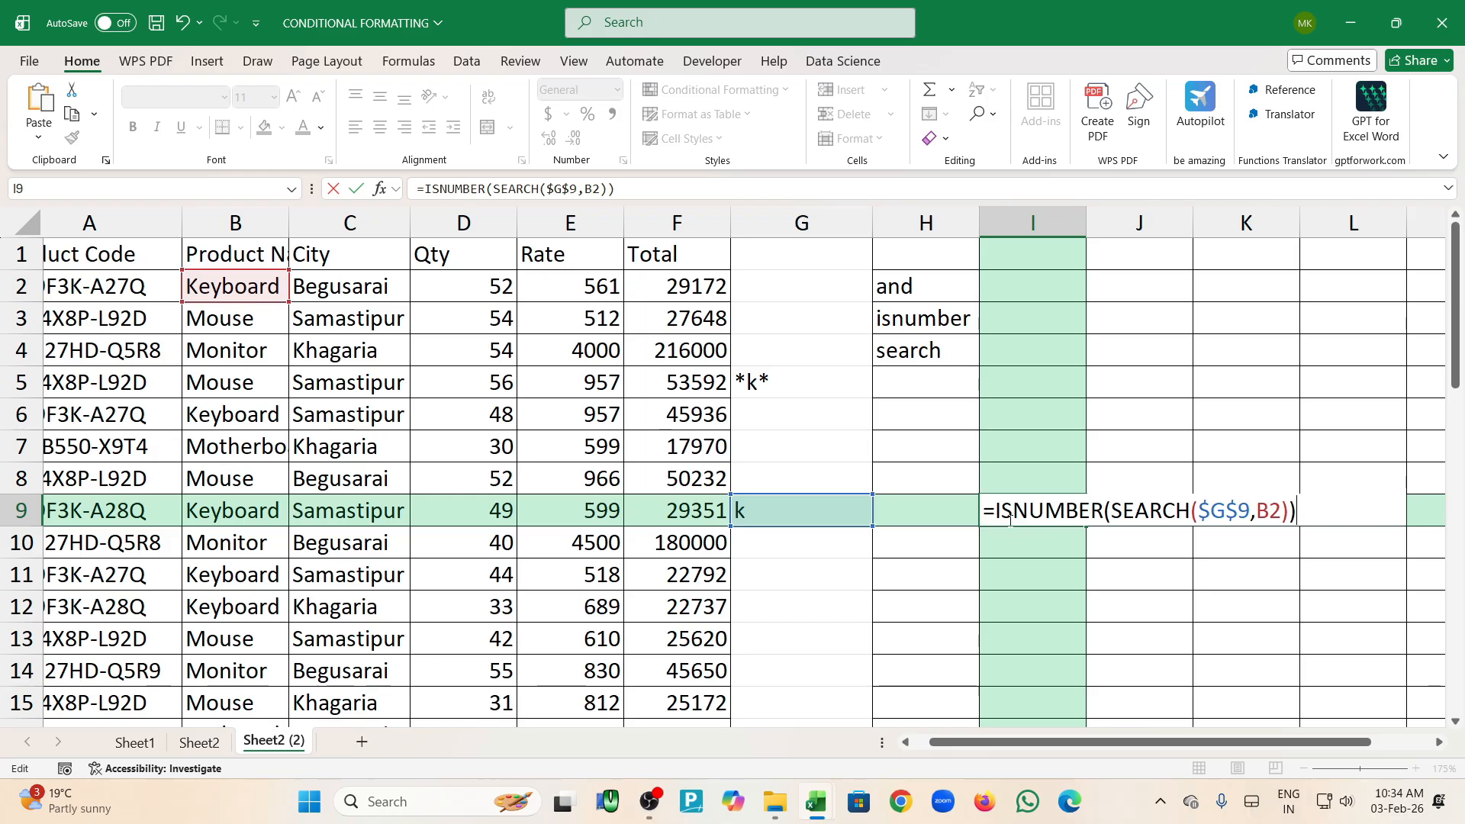
pyautogui.press('Return')
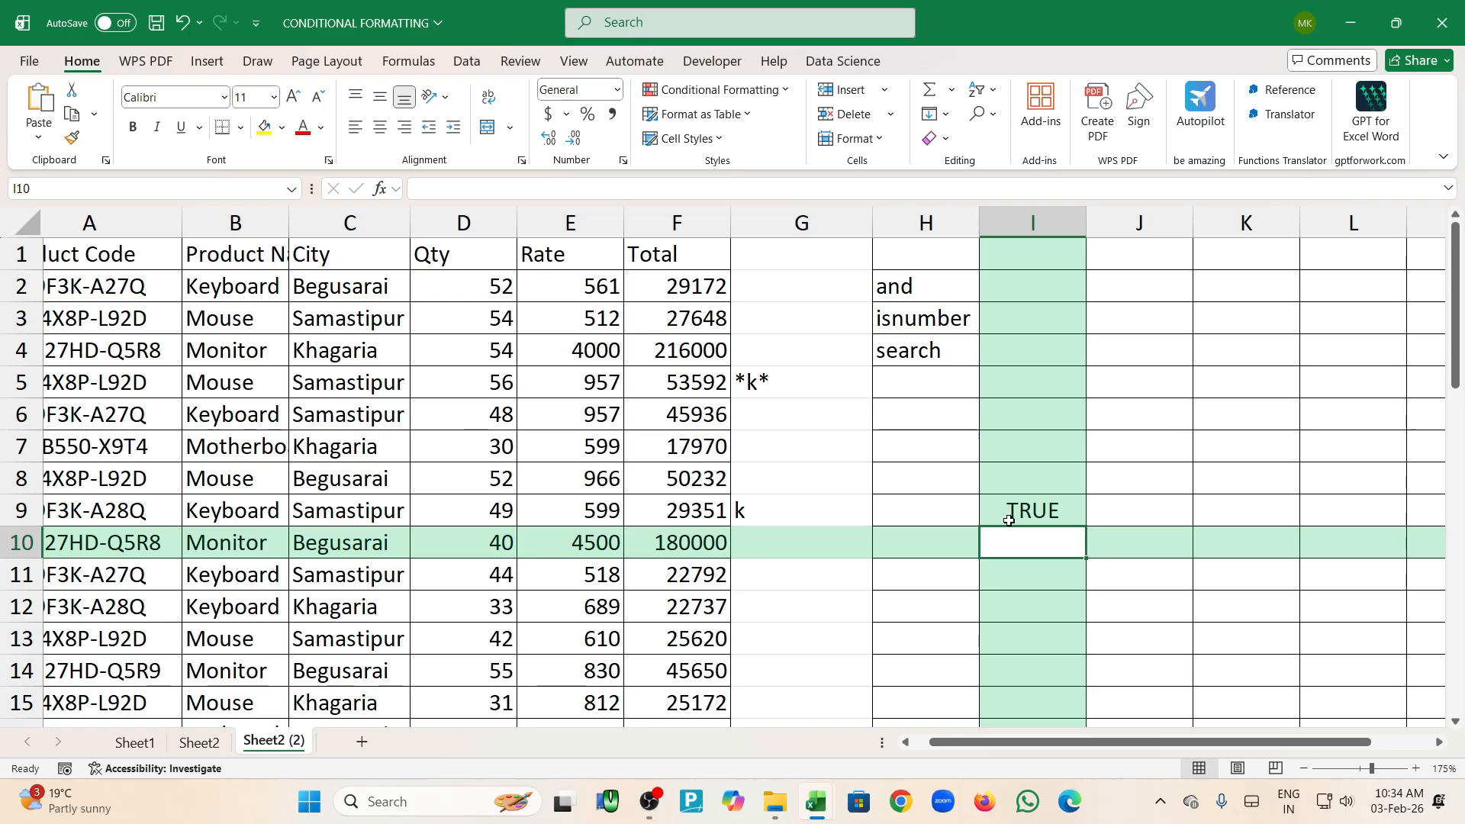
pyautogui.doubleClick(1065, 512)
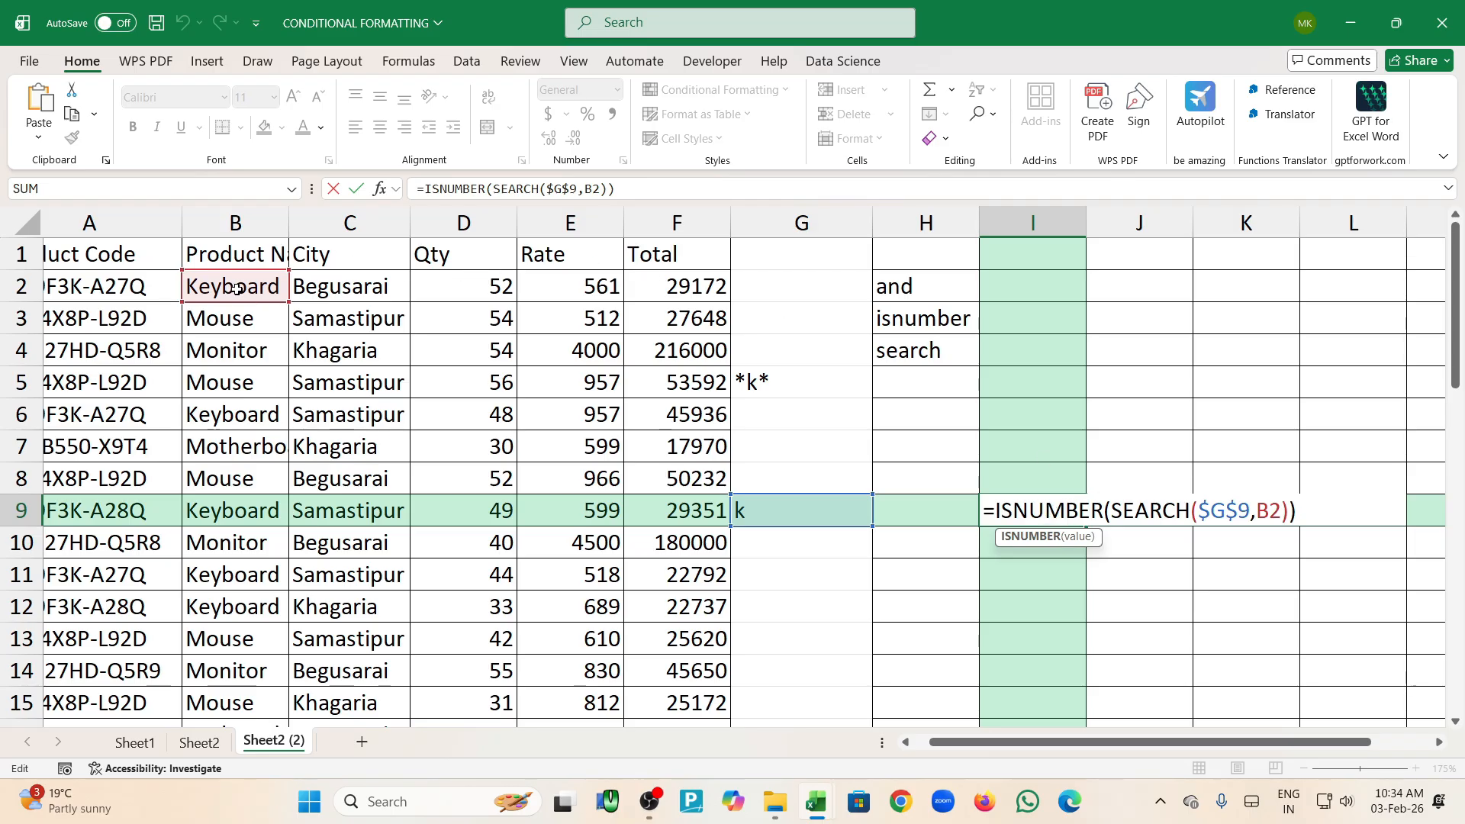
pyautogui.moveTo(1112, 511); pyautogui.dragTo(1317, 510)
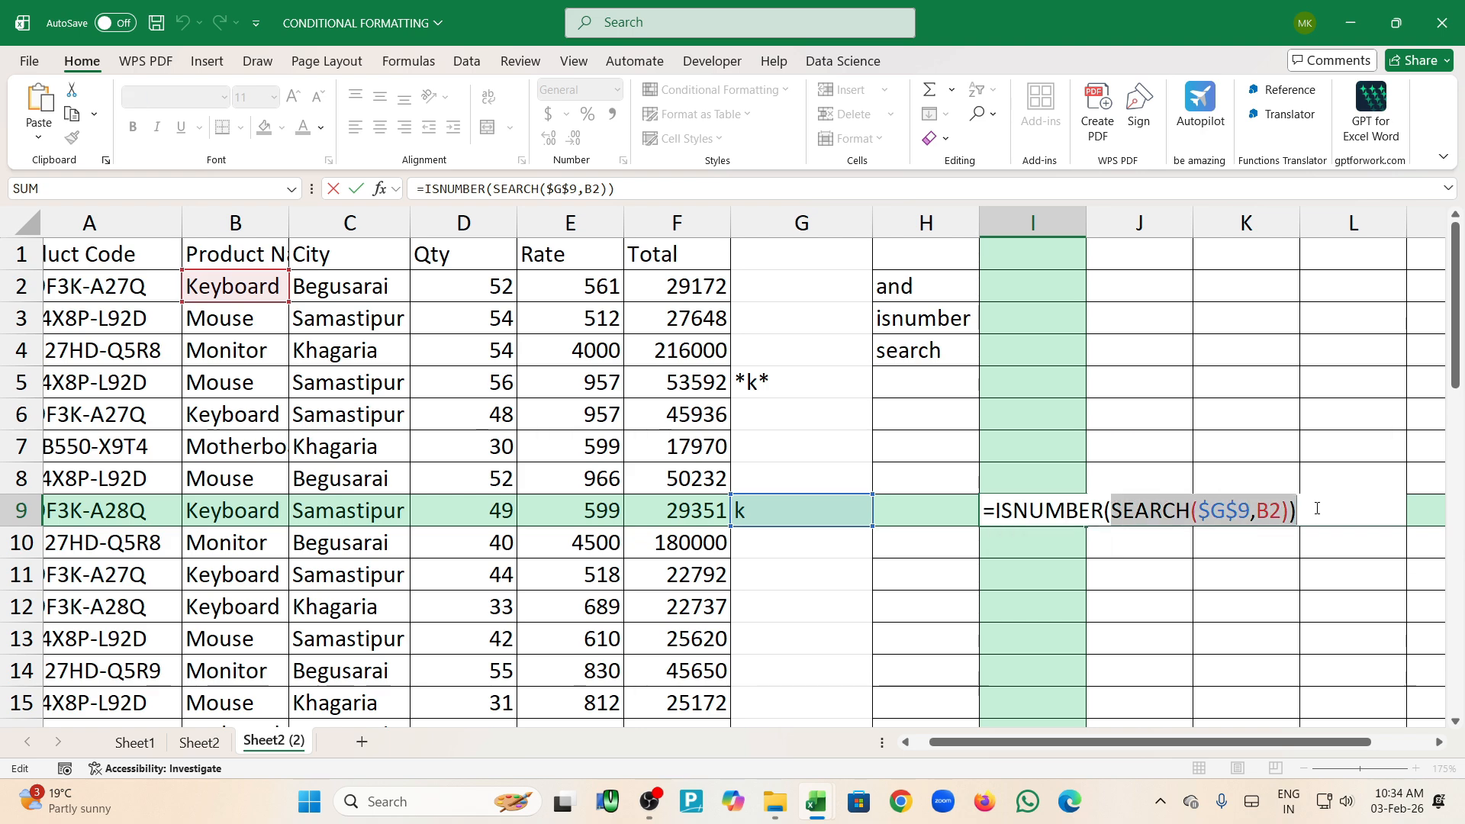
pyautogui.press('Return')
# Replace the search term in G9 with keyboard
pyautogui.click(802, 501)
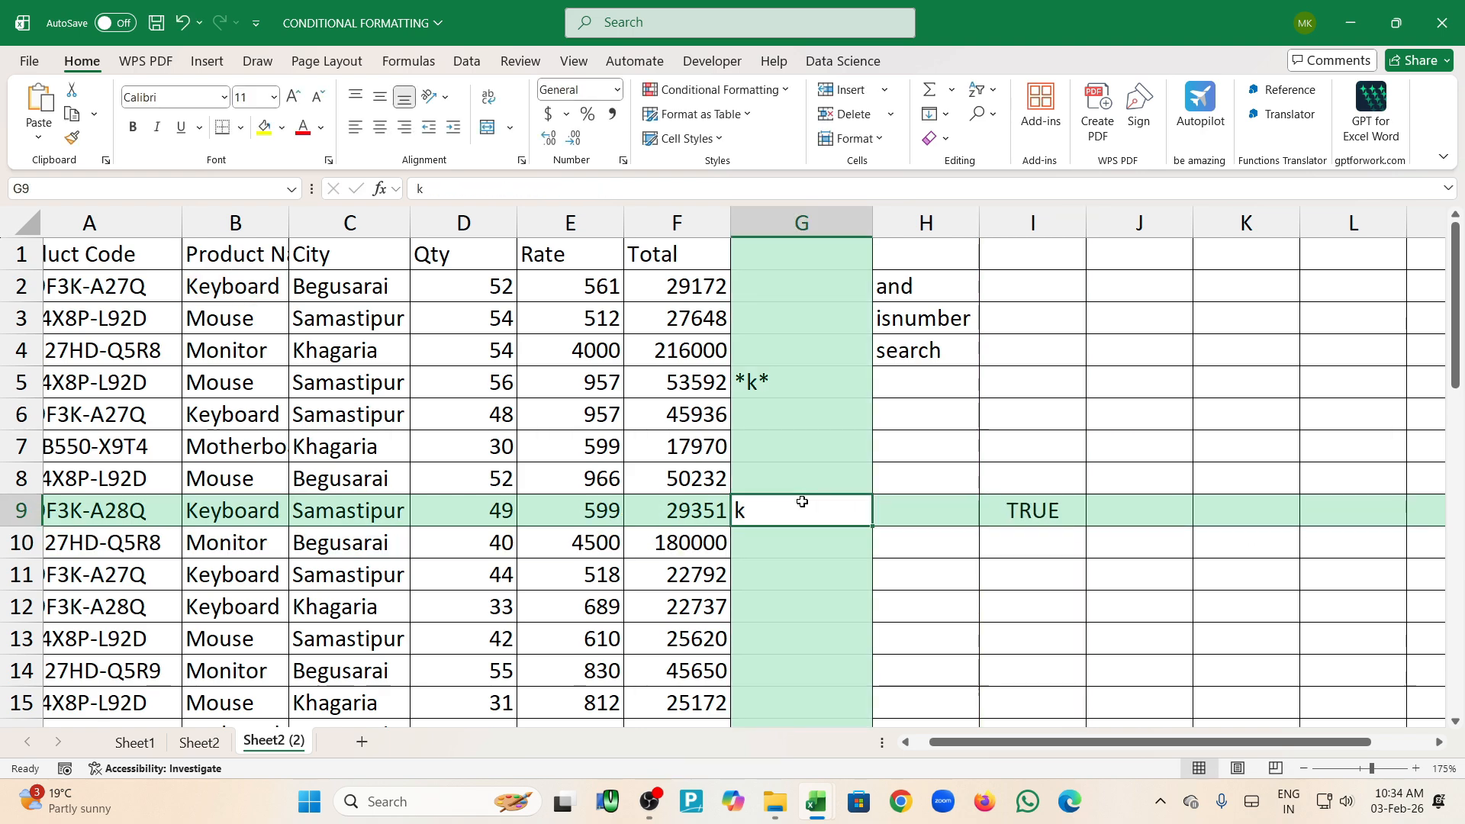
pyautogui.write('keyboa')
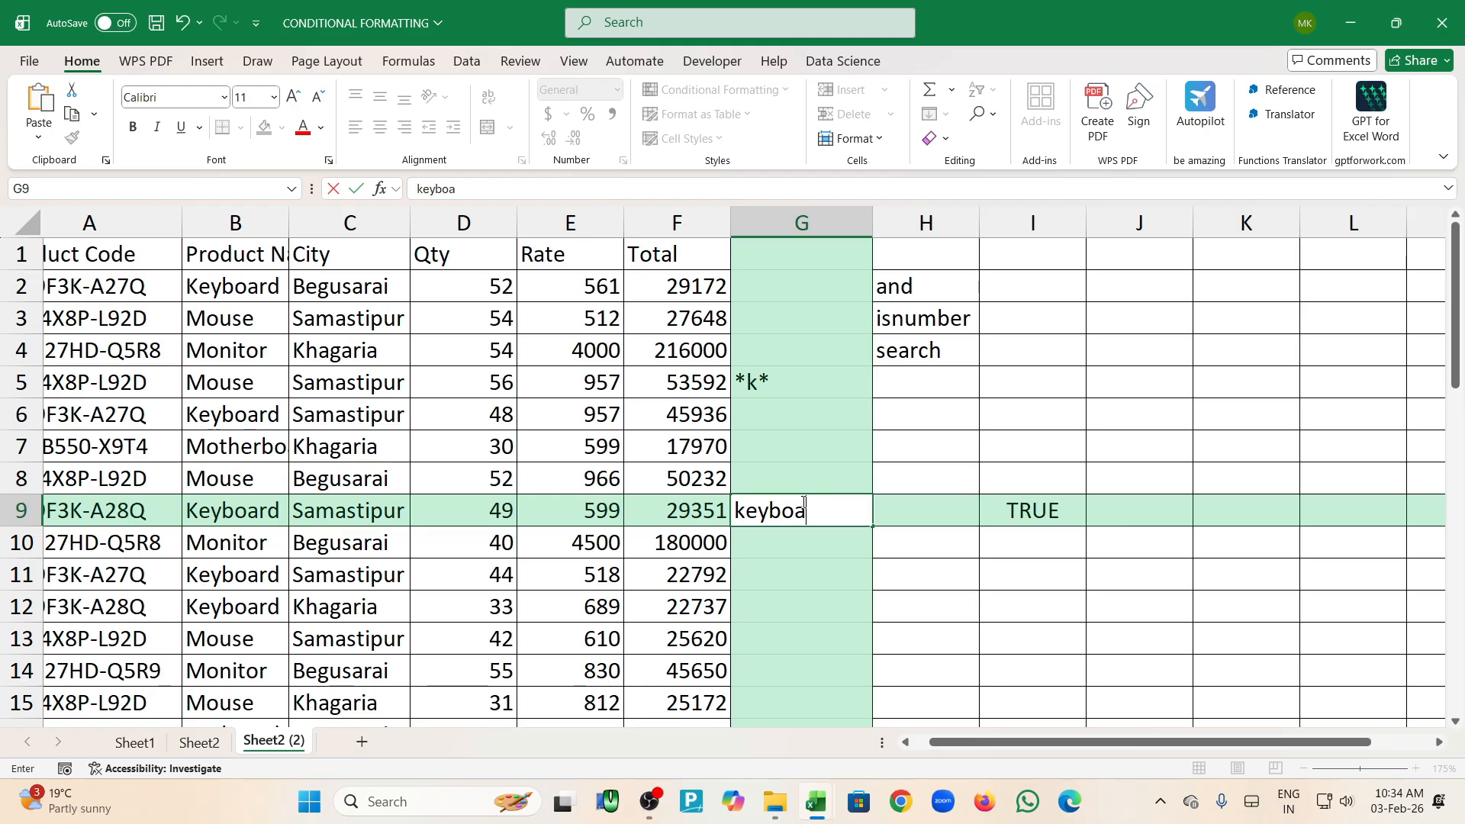
pyautogui.write('rd')
pyautogui.press('Return')
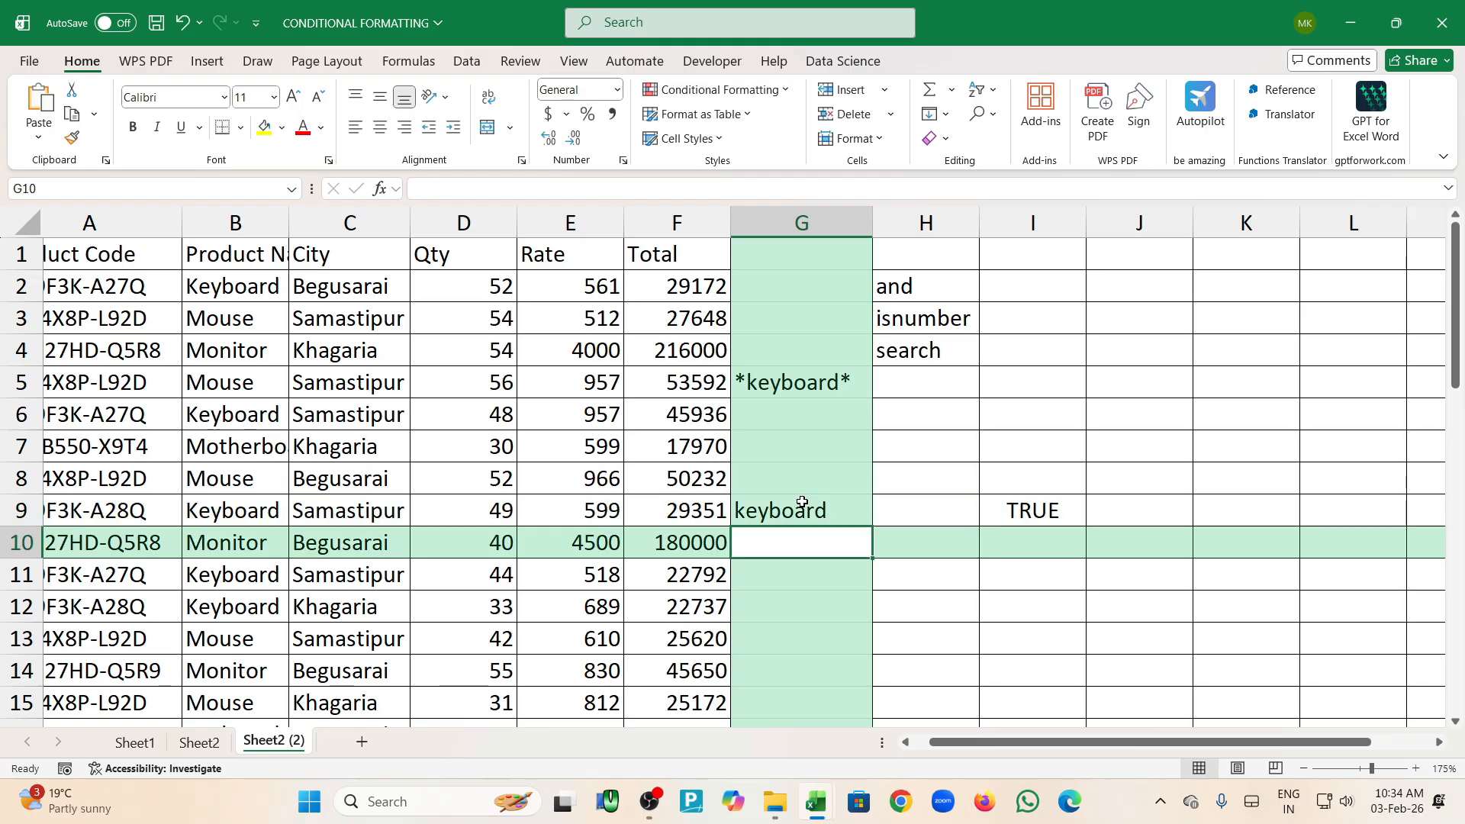
# Remove the ISNUMBER wrapper from the formula in I9, leaving =SEARCH($G$9,B2)
pyautogui.doubleClick(1030, 504)
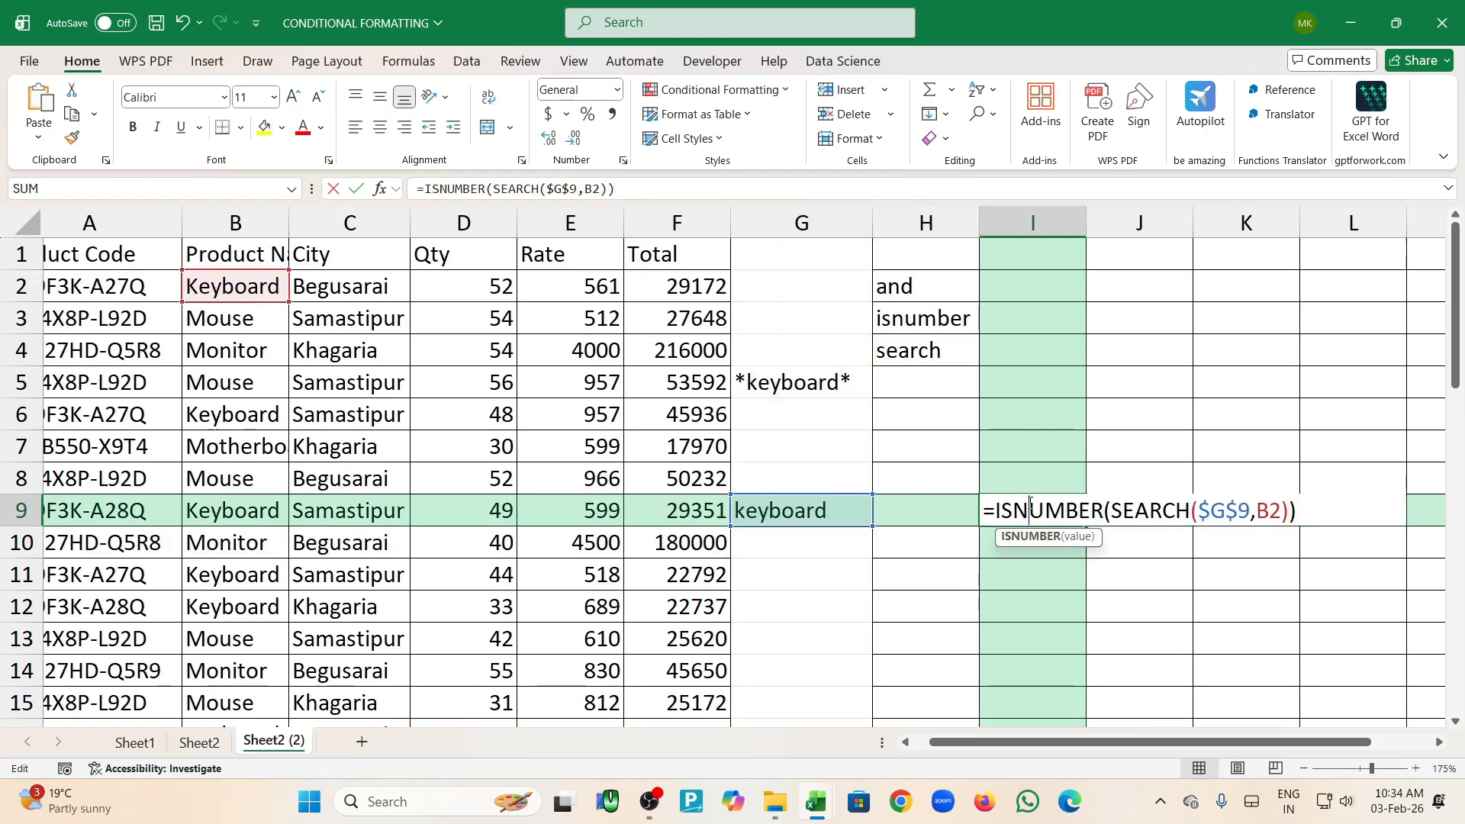
pyautogui.click(1112, 504)
pyautogui.press('BackSpace')
pyautogui.press('BackSpace')
pyautogui.press('BackSpace')
pyautogui.press('BackSpace')
pyautogui.press('BackSpace')
pyautogui.press('BackSpace')
pyautogui.press('BackSpace')
pyautogui.press('BackSpace')
pyautogui.press('BackSpace')
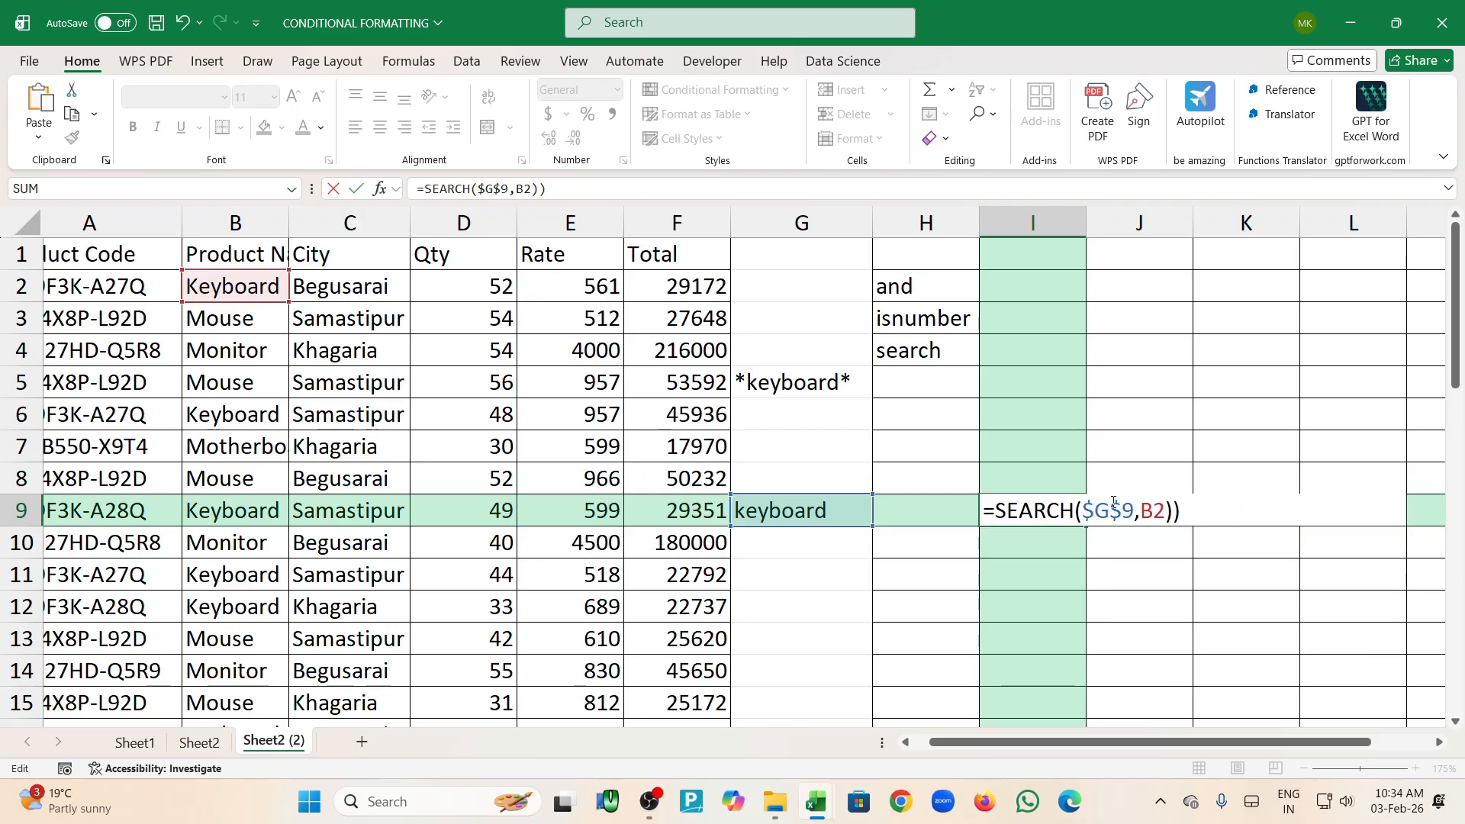
pyautogui.press('Return')
pyautogui.press('Return')
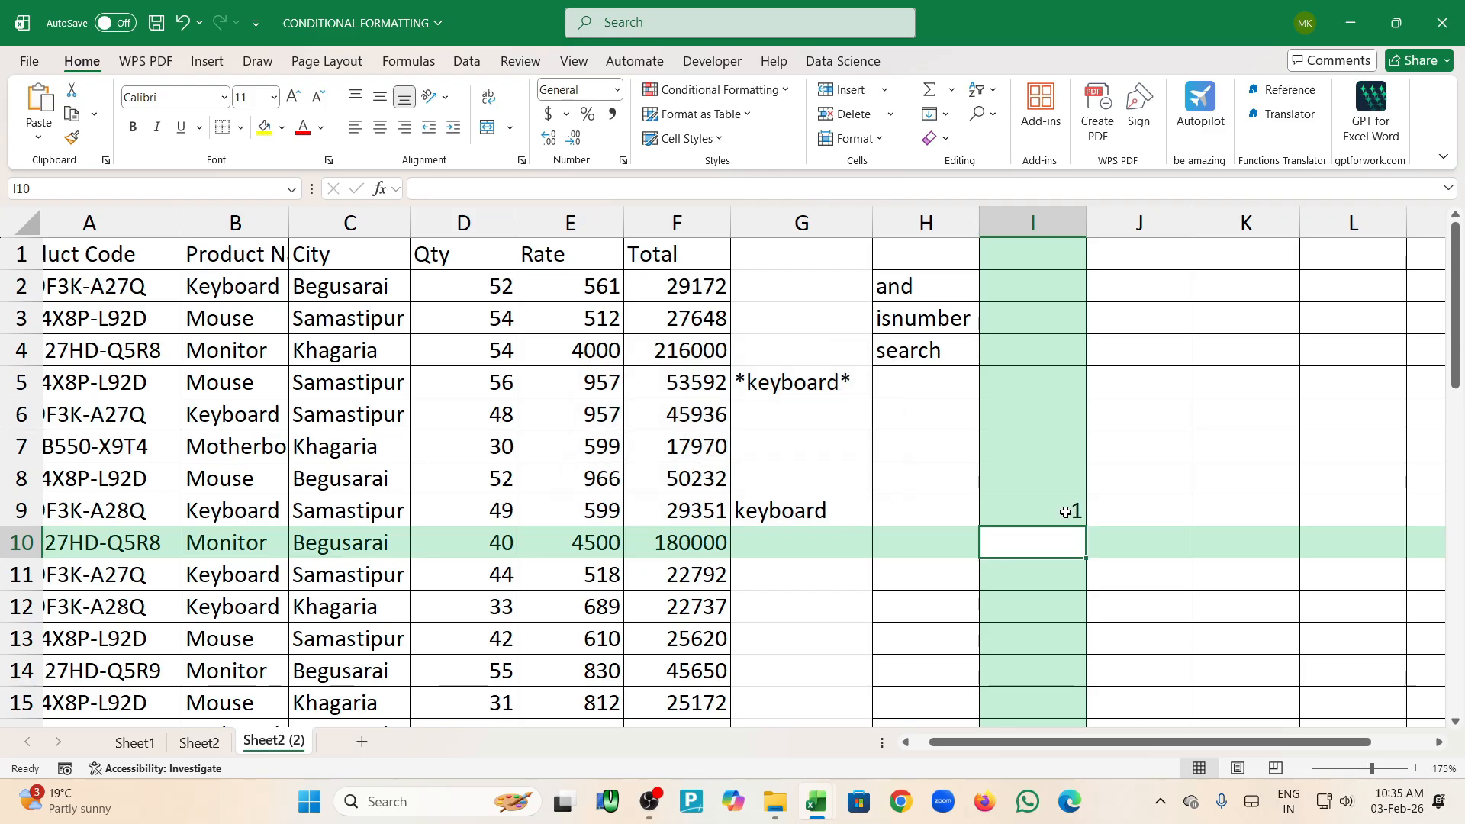
# Test the SEARCH formula by changing the term in G9 successively to k, e and y
pyautogui.click(1066, 512)
pyautogui.click(839, 520)
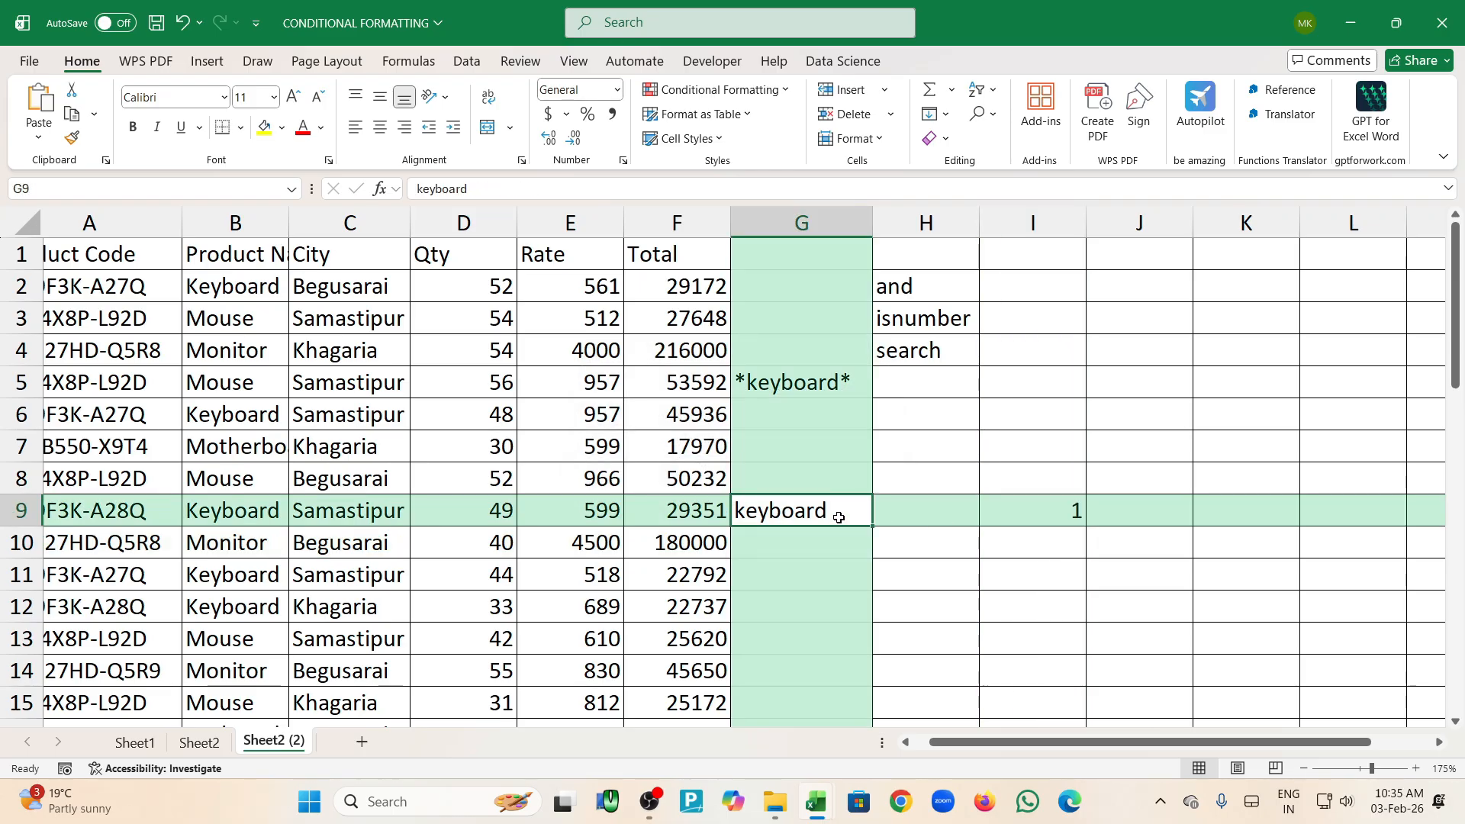
pyautogui.write('k')
pyautogui.press('Return')
pyautogui.click(839, 508)
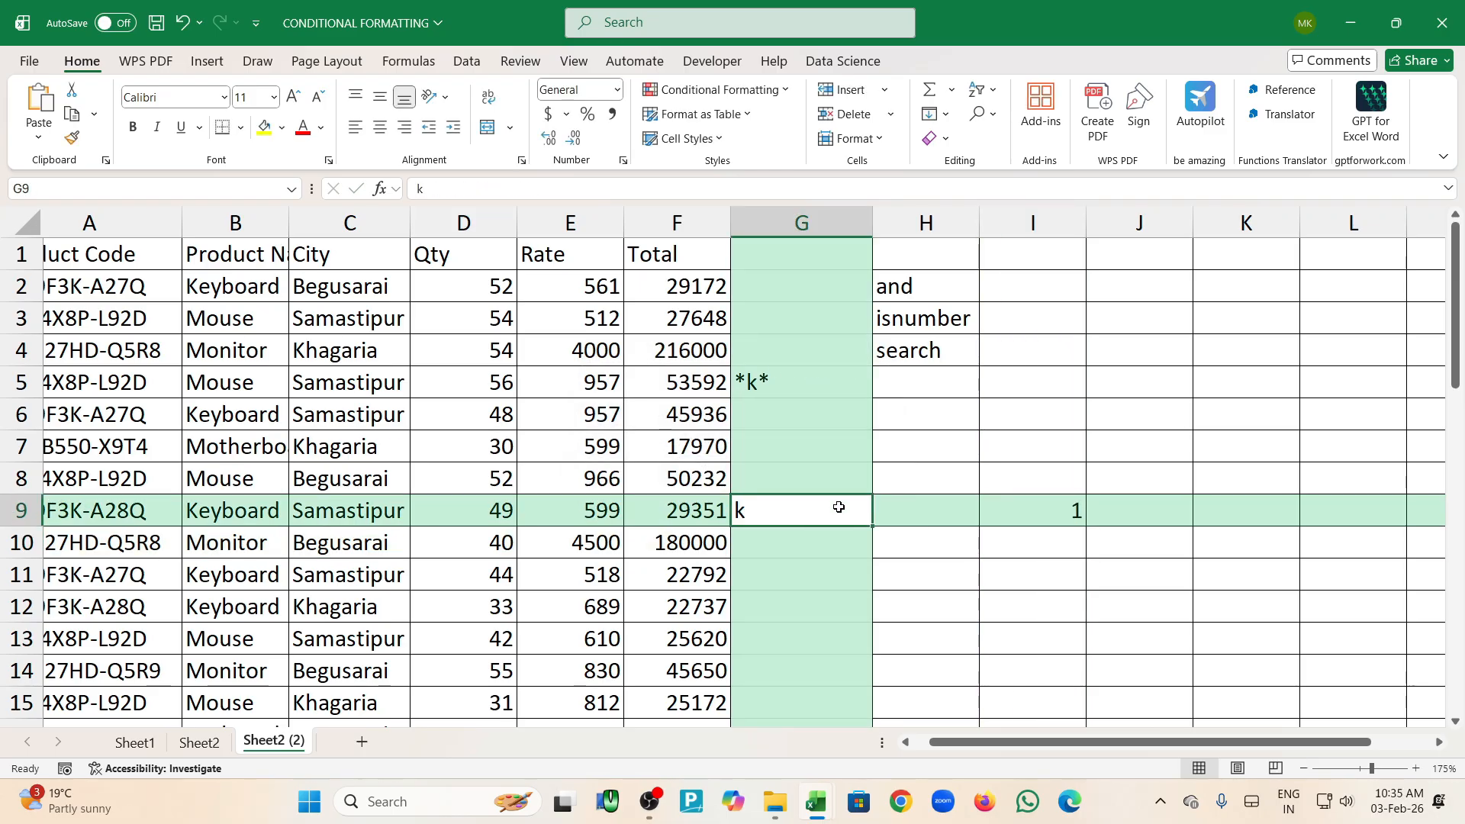
pyautogui.write('e')
pyautogui.press('Return')
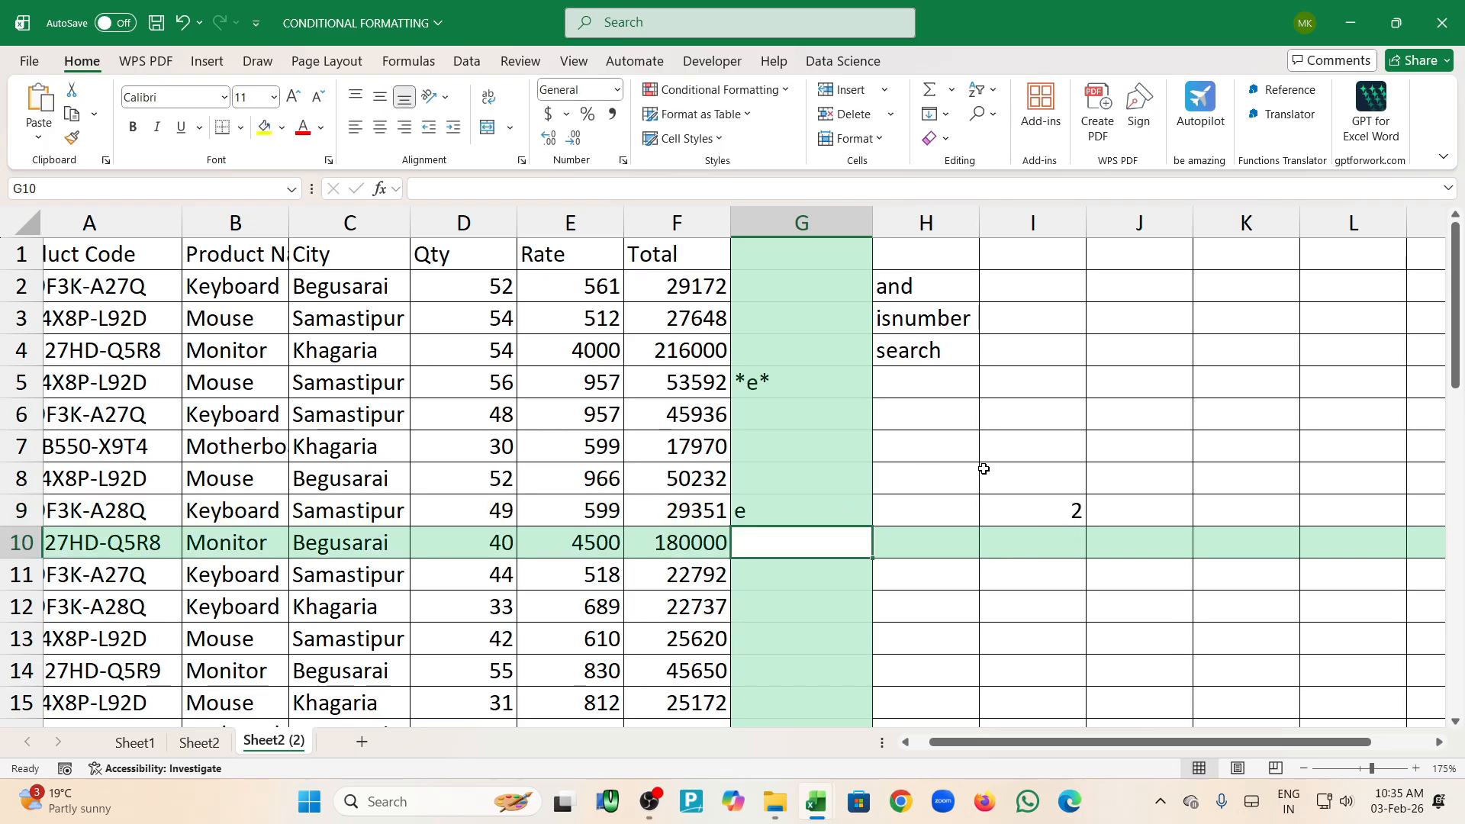
pyautogui.click(828, 509)
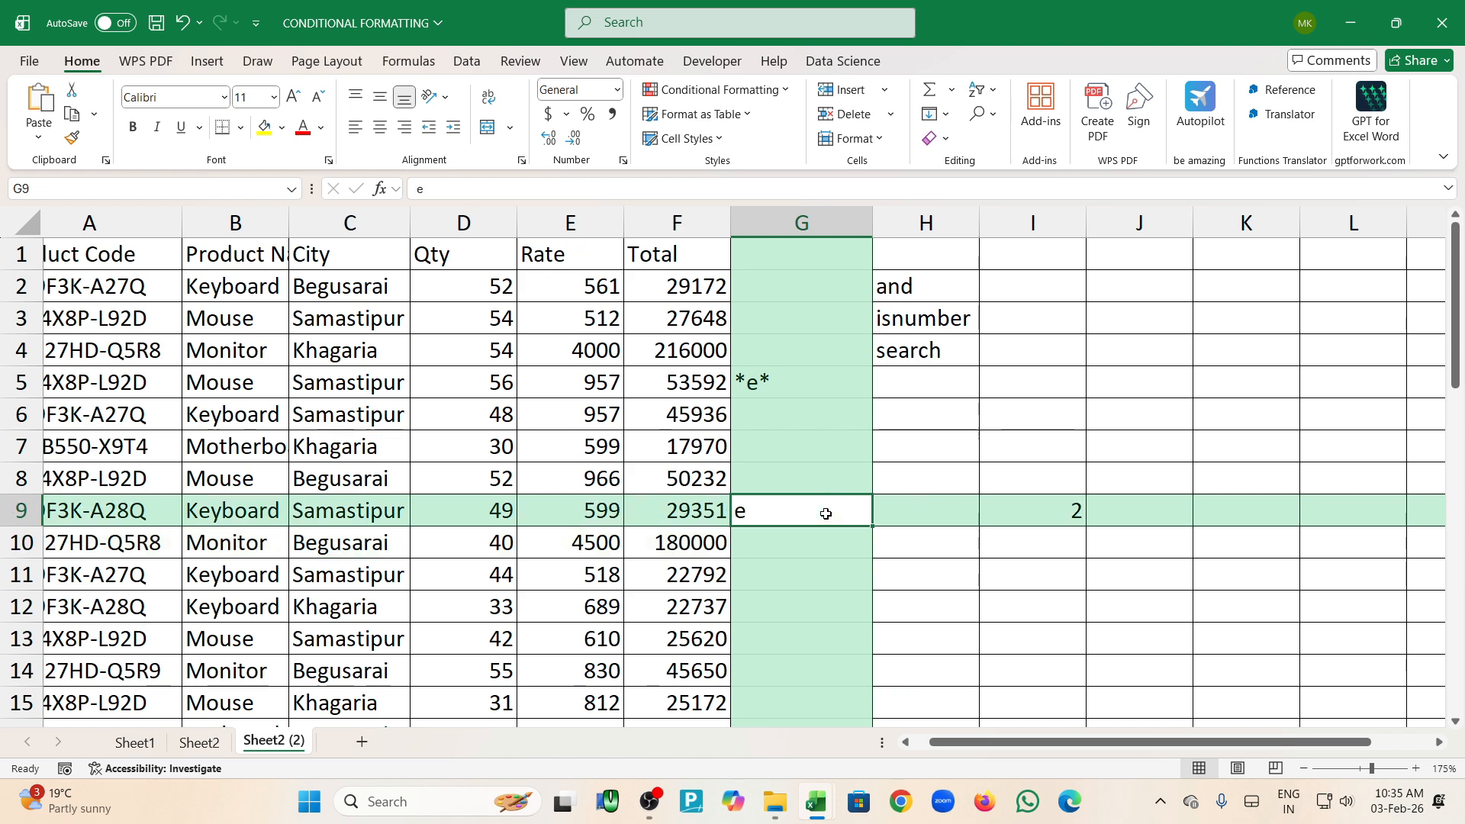
pyautogui.write('y')
pyautogui.press('Return')
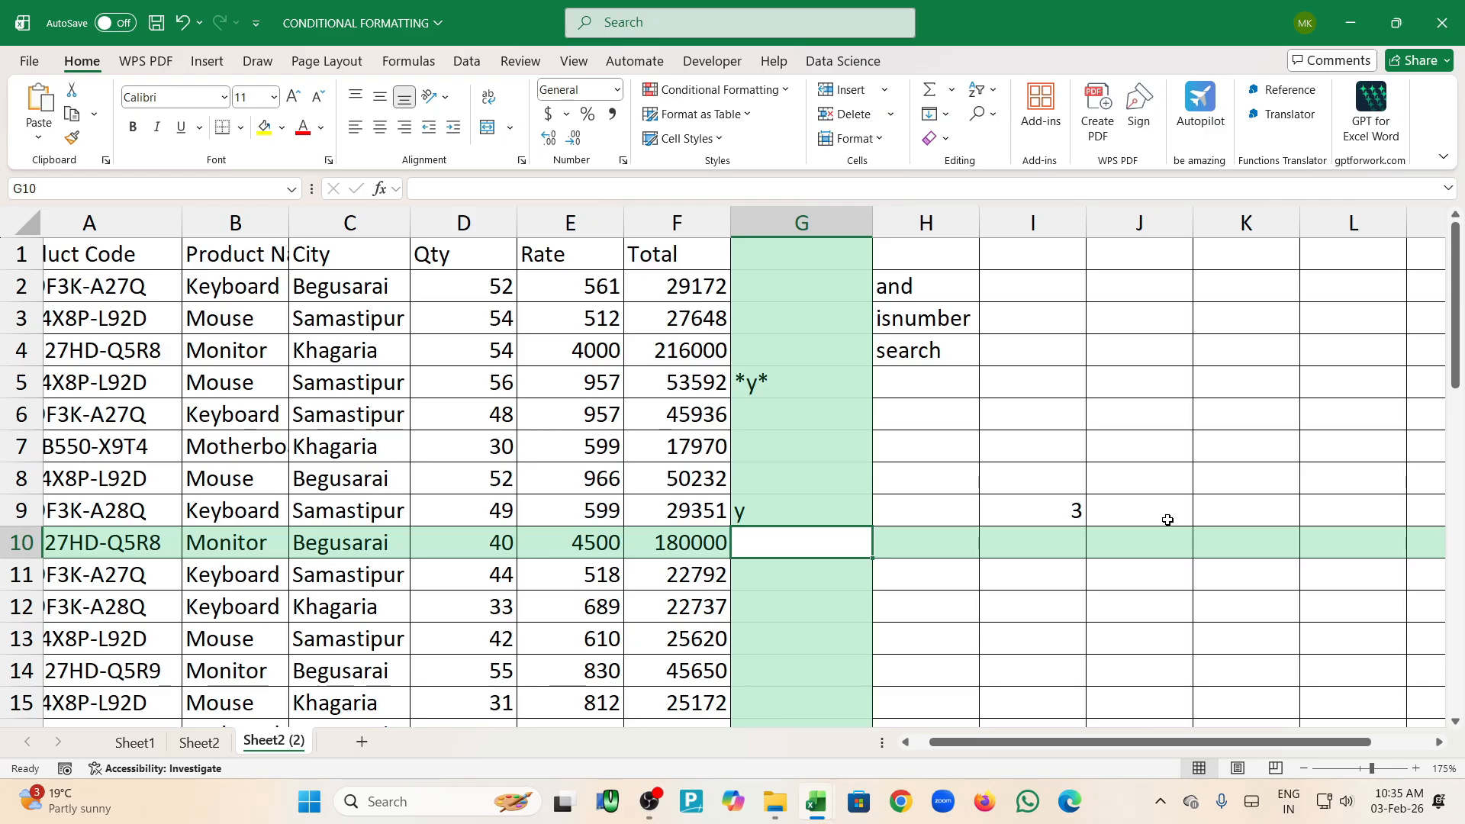
# Wrap the SEARCH formula in I9 in ISNUMBER so it reads =ISNUMBER(SEARCH($G$9,B2))
pyautogui.doubleClick(1073, 510)
pyautogui.click(997, 505)
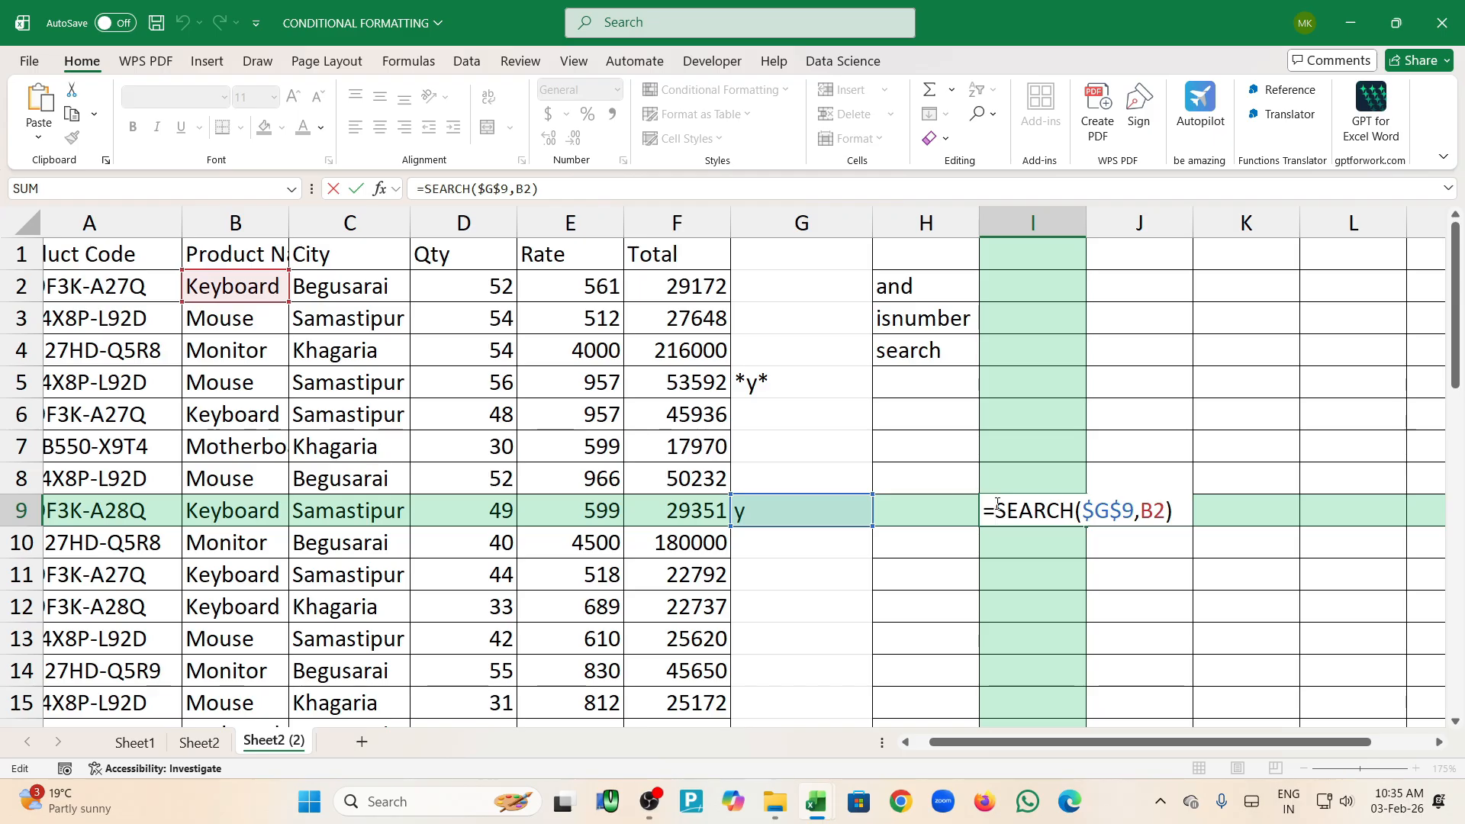
pyautogui.write('isn')
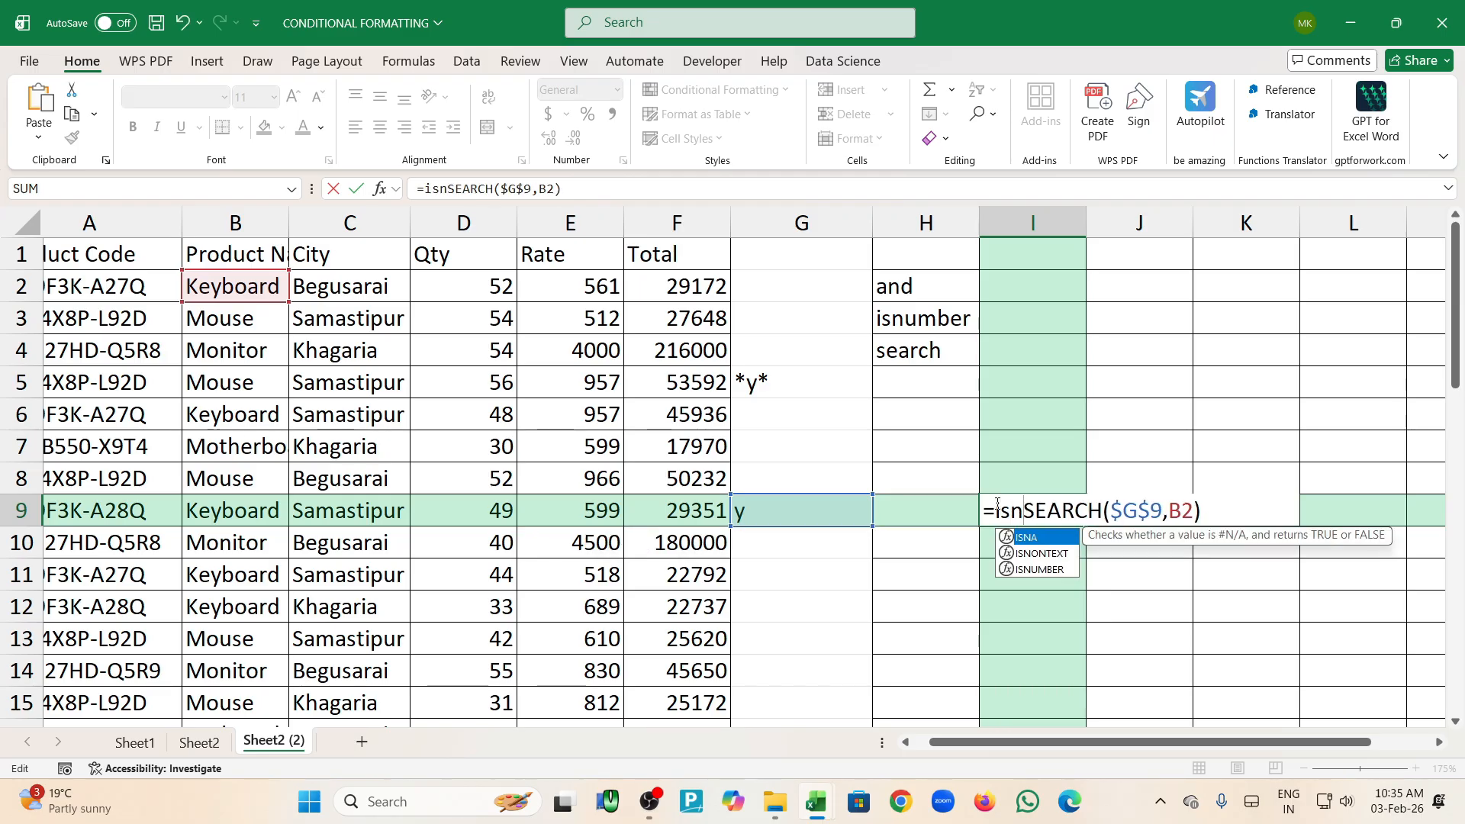
pyautogui.press('Down')
pyautogui.press('Down')
pyautogui.press('Tab')
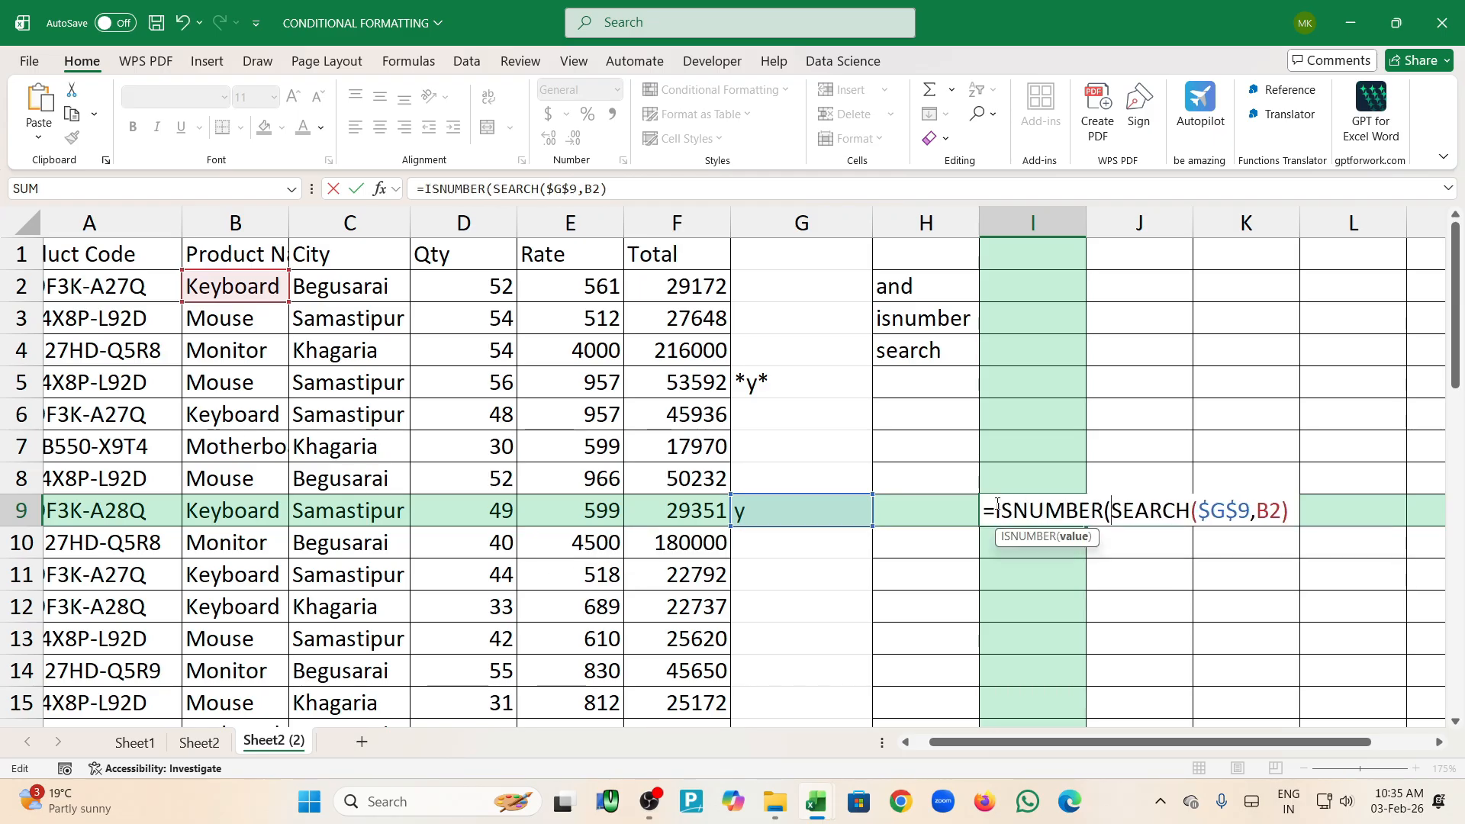
pyautogui.click(1297, 510)
pyautogui.write(')')
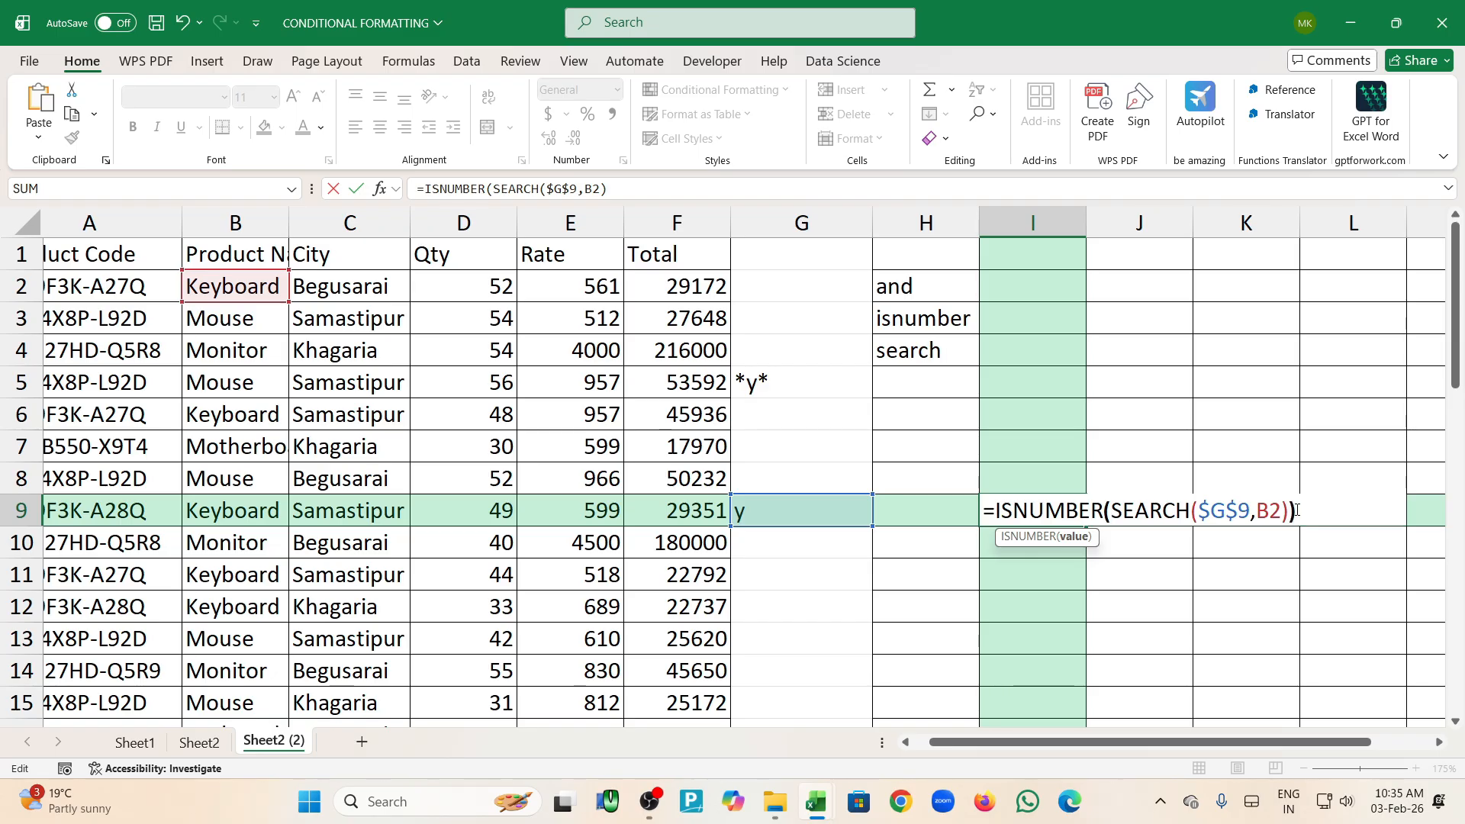
pyautogui.press('Return')
pyautogui.click(1071, 509)
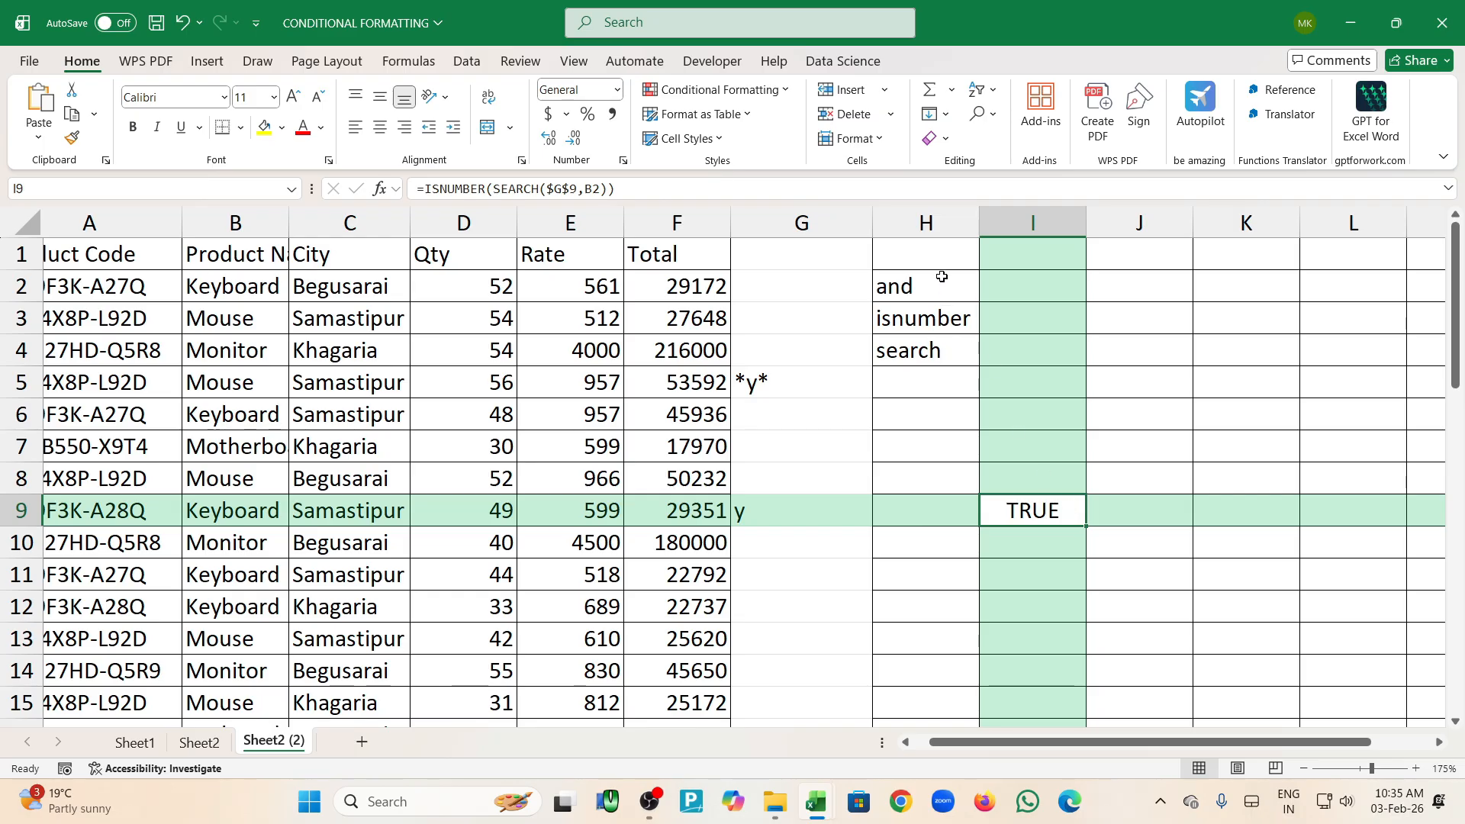
# Clear the helper cells H2:J10 and start an AND formula in H2 with $G$9<>"" as its first condition
pyautogui.moveTo(944, 282); pyautogui.dragTo(1087, 538)
pyautogui.press('Delete')
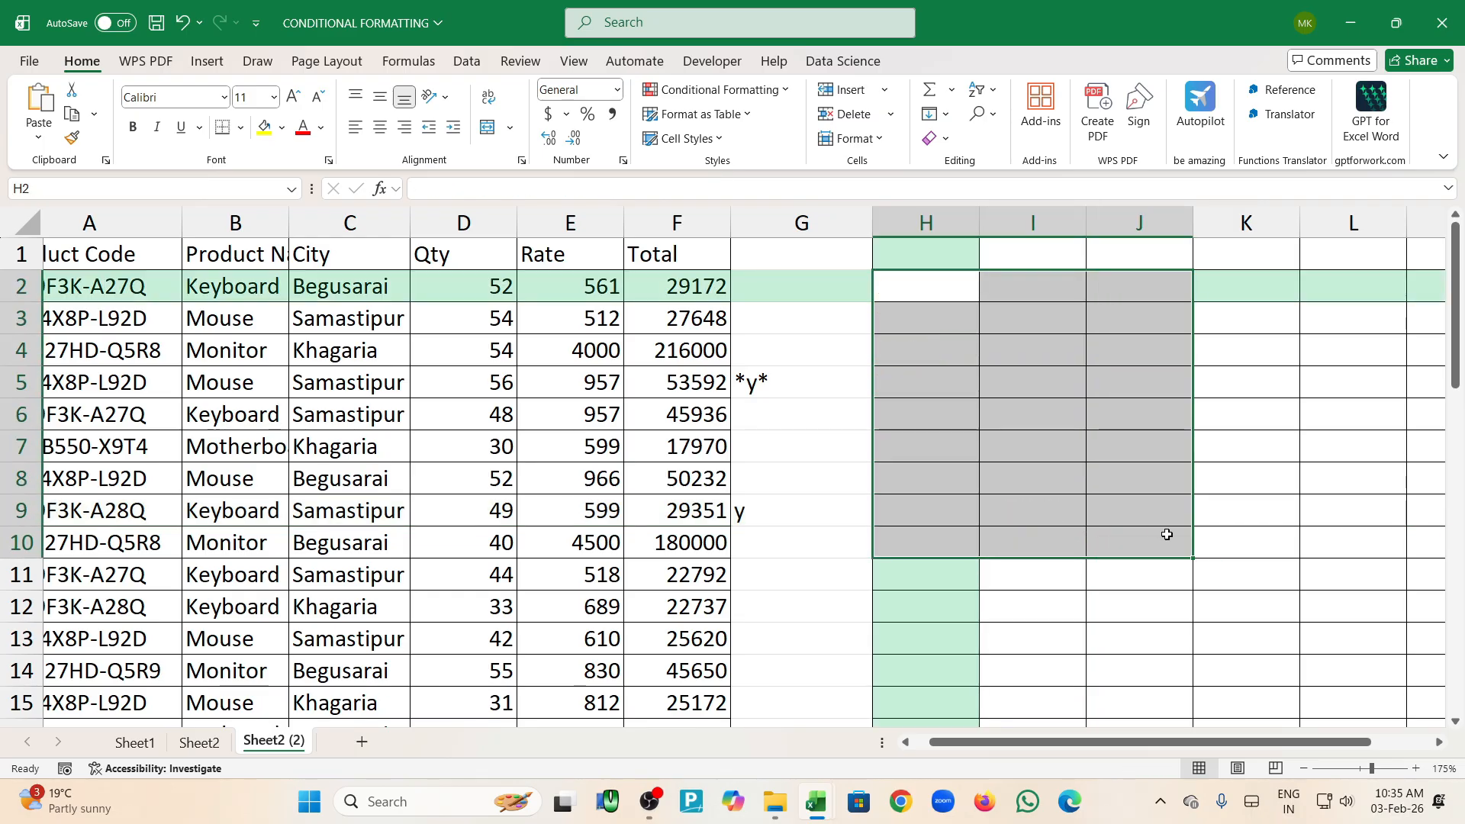
pyautogui.click(948, 284)
pyautogui.write('=and')
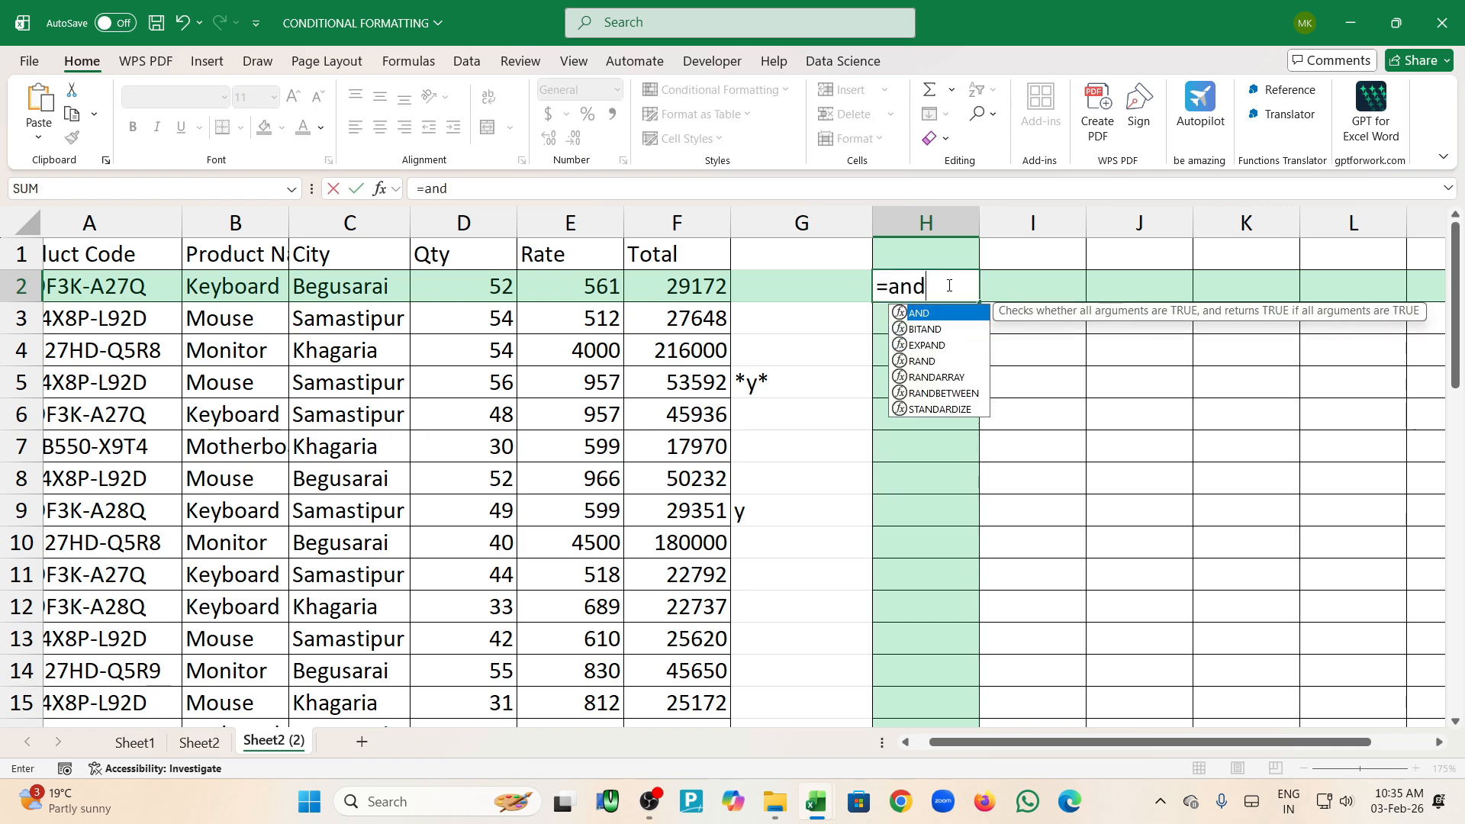
pyautogui.press('Tab')
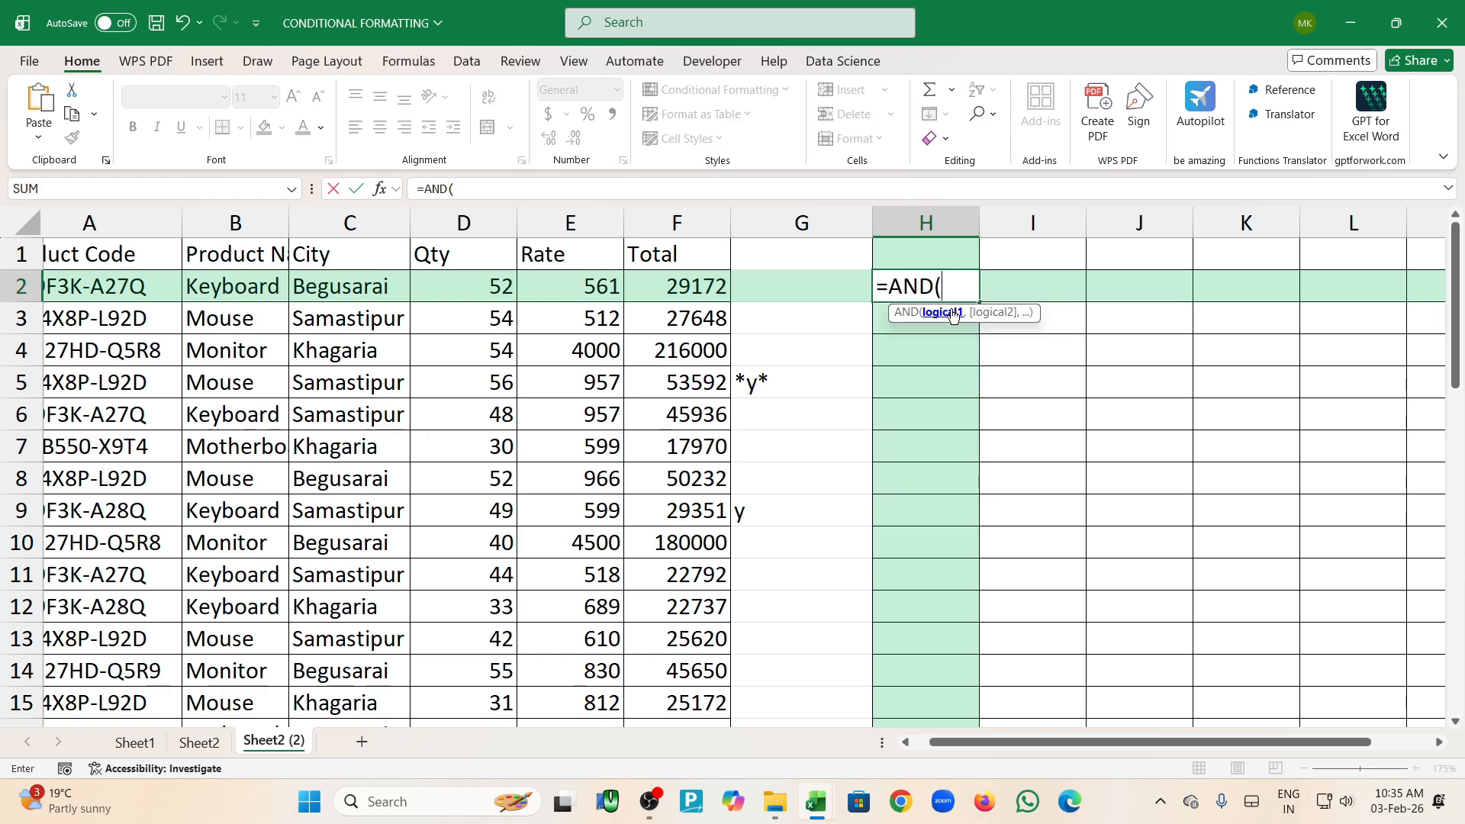
pyautogui.click(780, 517)
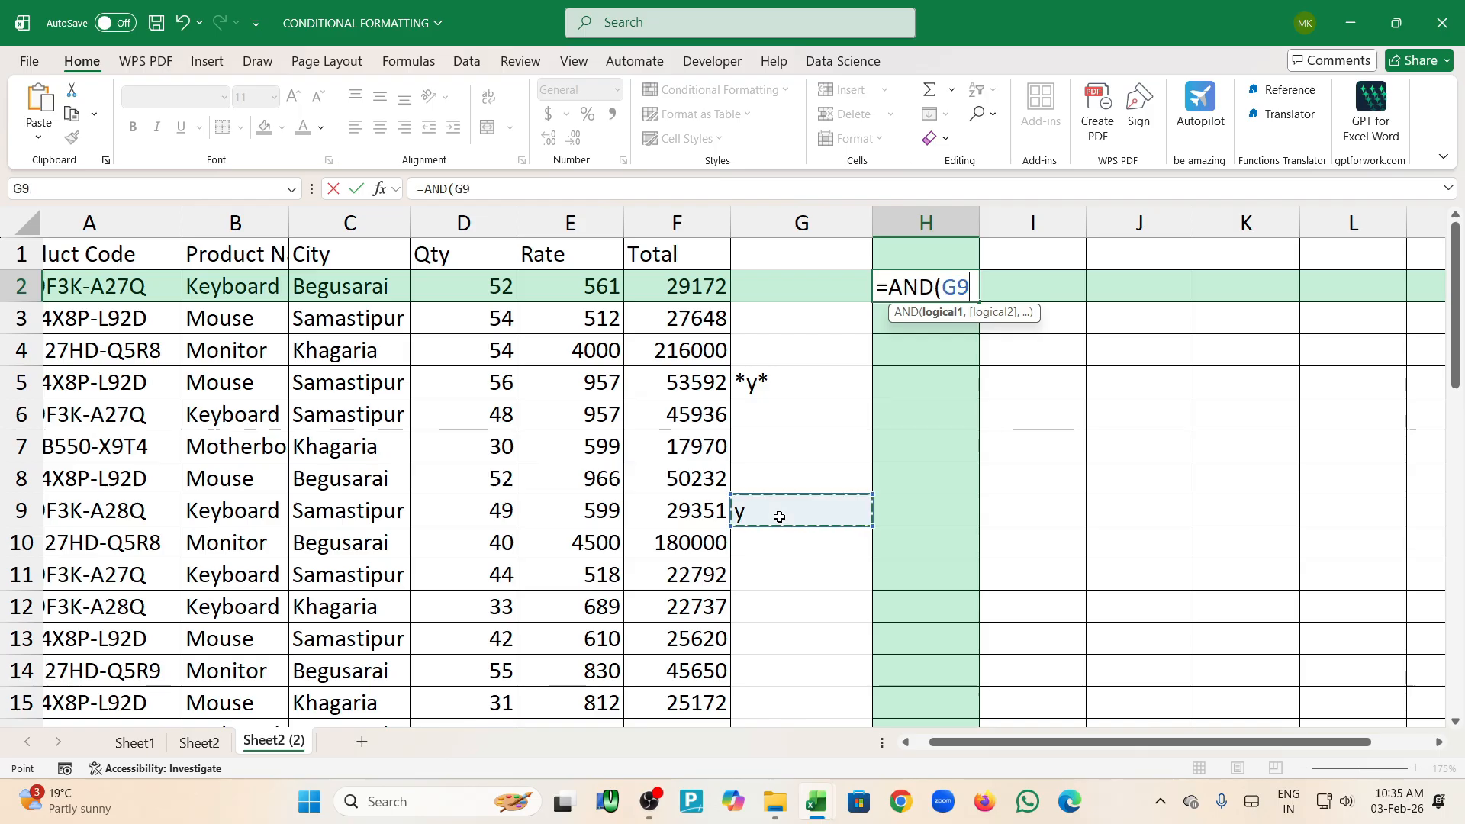
pyautogui.press('F4')
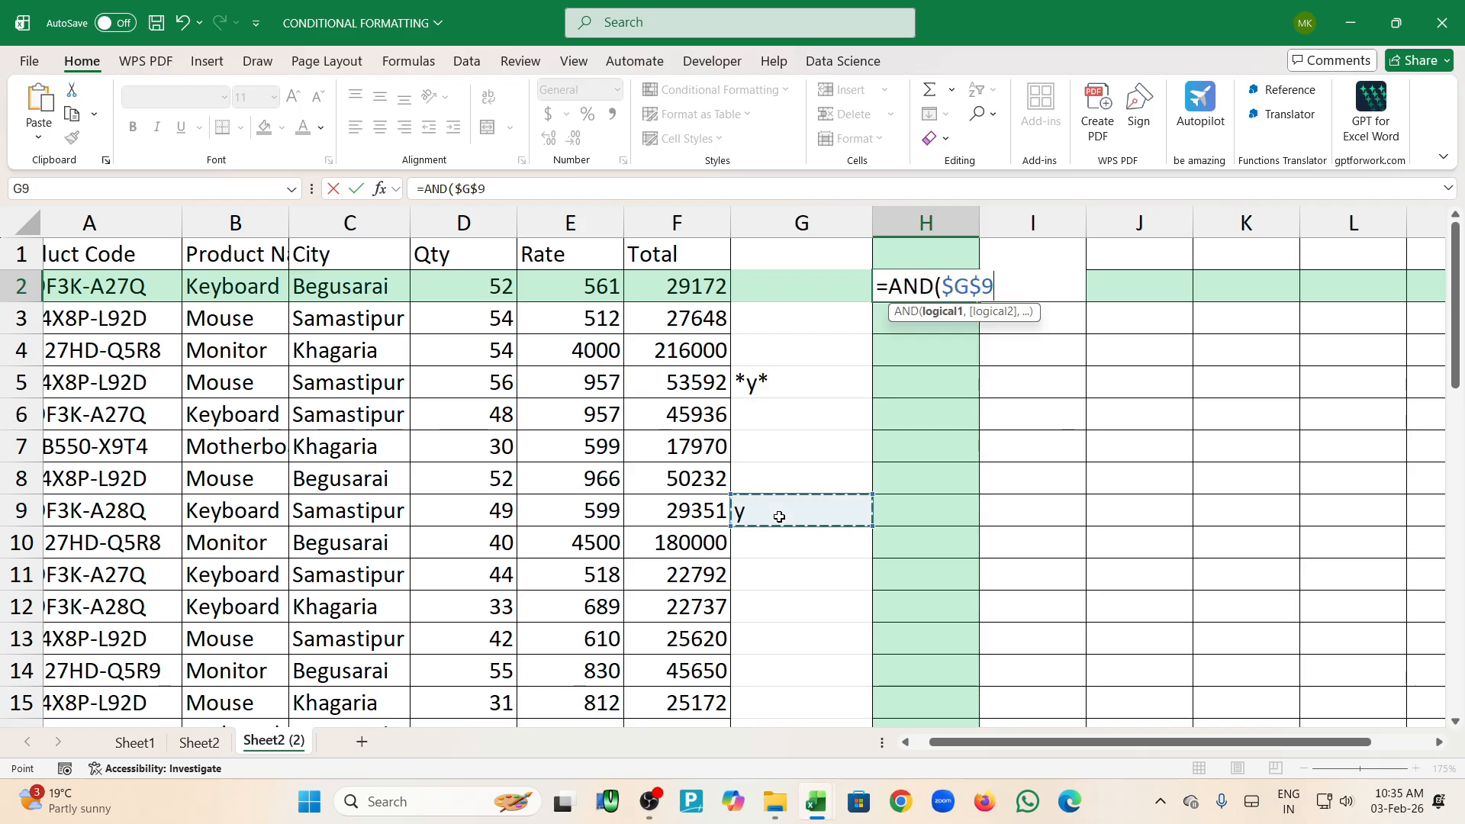
pyautogui.write('<>""')
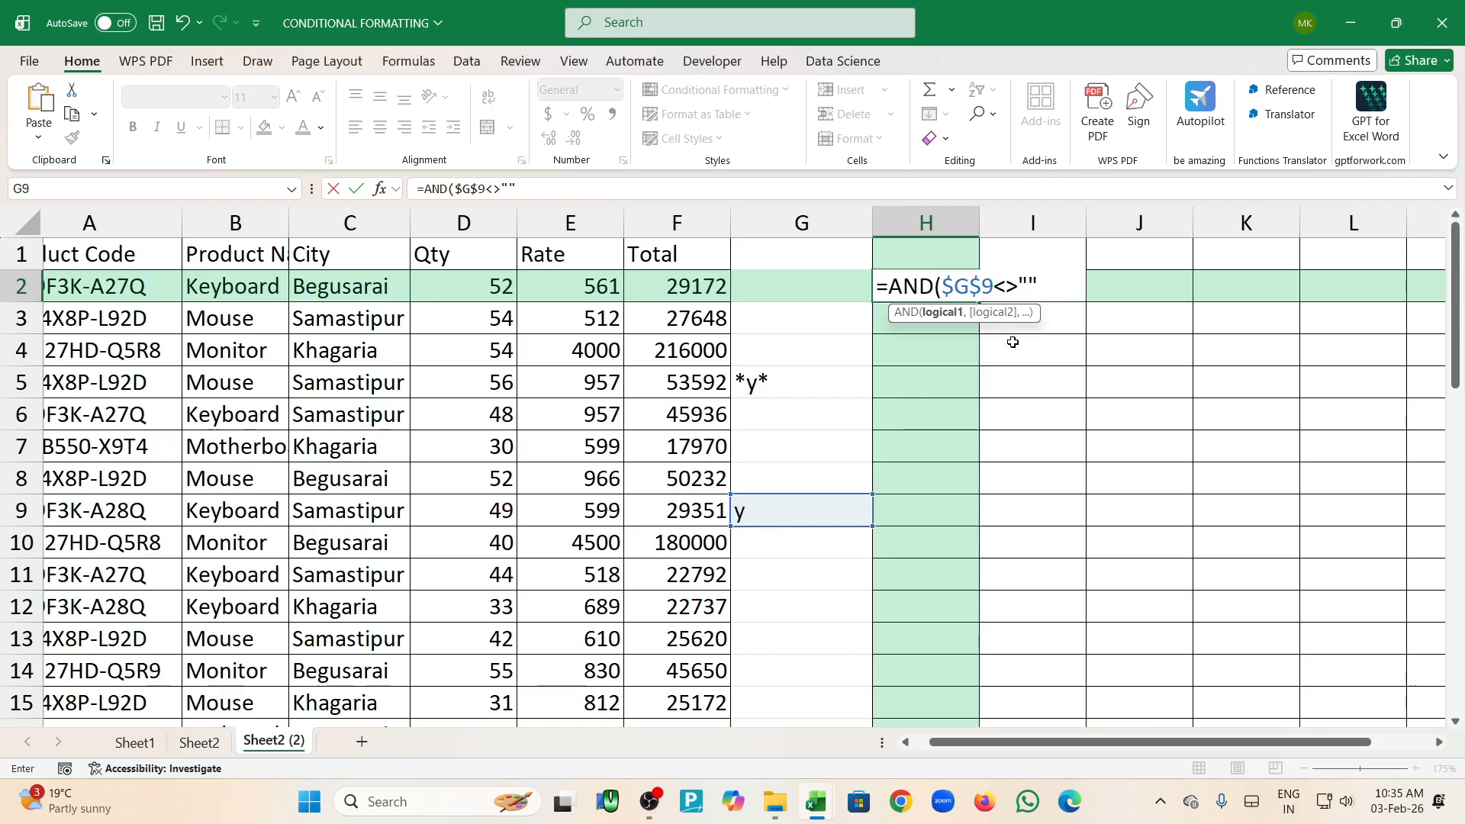
pyautogui.write(',')
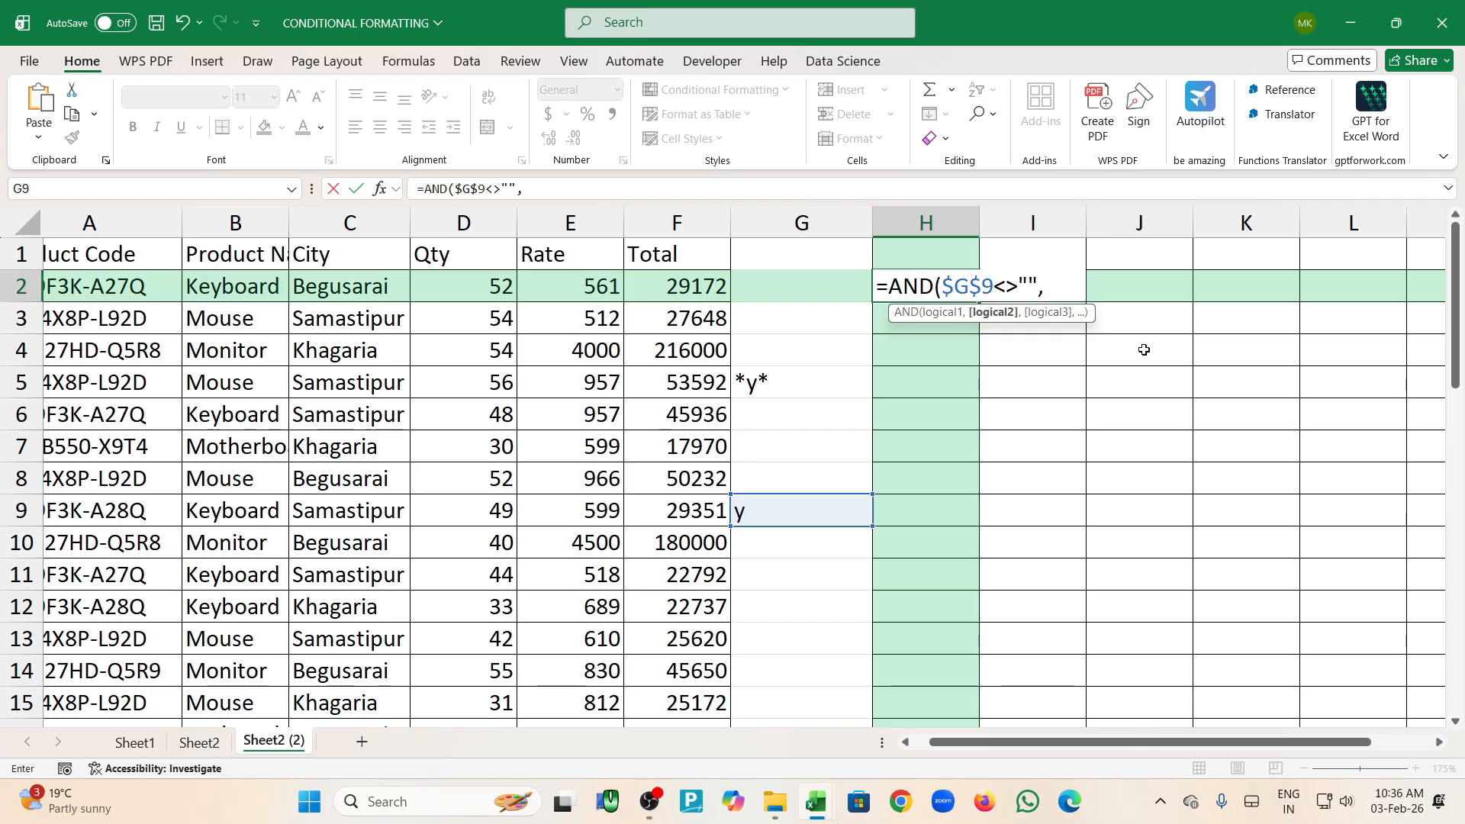
# Add ISNUMBER(SEARCH($G$9,B2)) as the second condition of the AND formula in H2 and close its parentheses
pyautogui.write('inu')
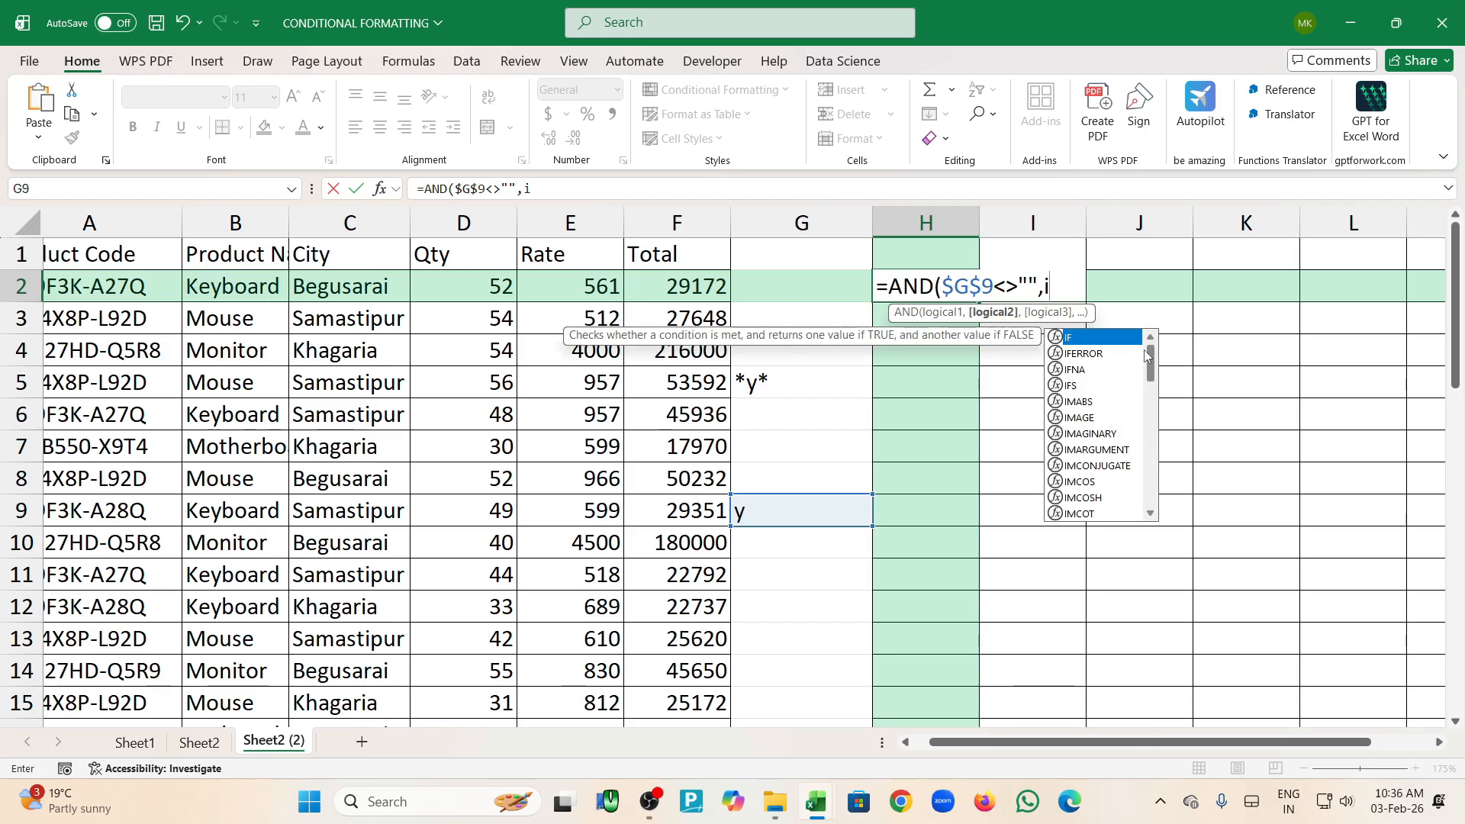
pyautogui.press('BackSpace')
pyautogui.press('BackSpace')
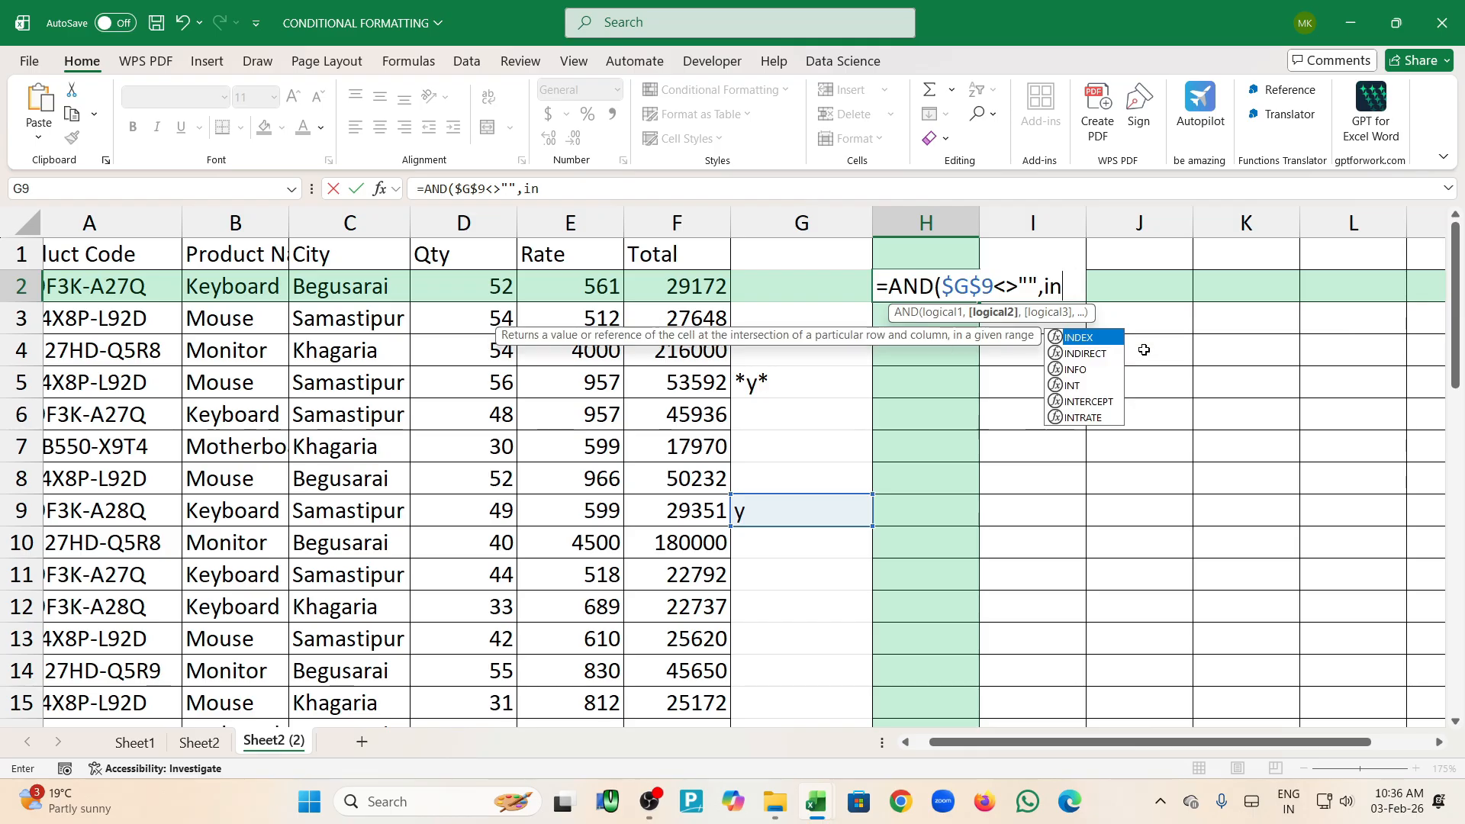
pyautogui.write('snu')
pyautogui.press('Tab')
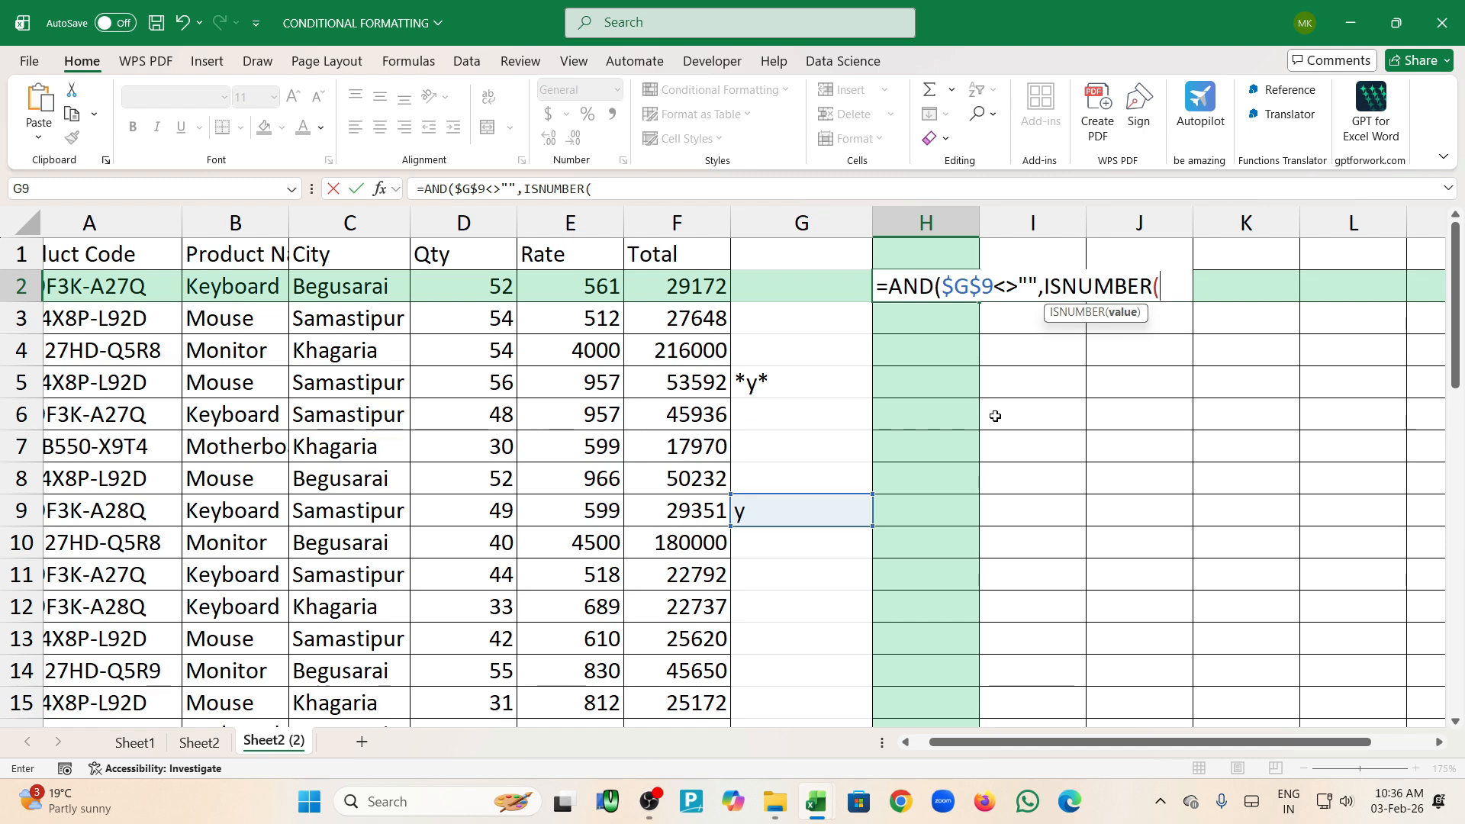
pyautogui.write('sea')
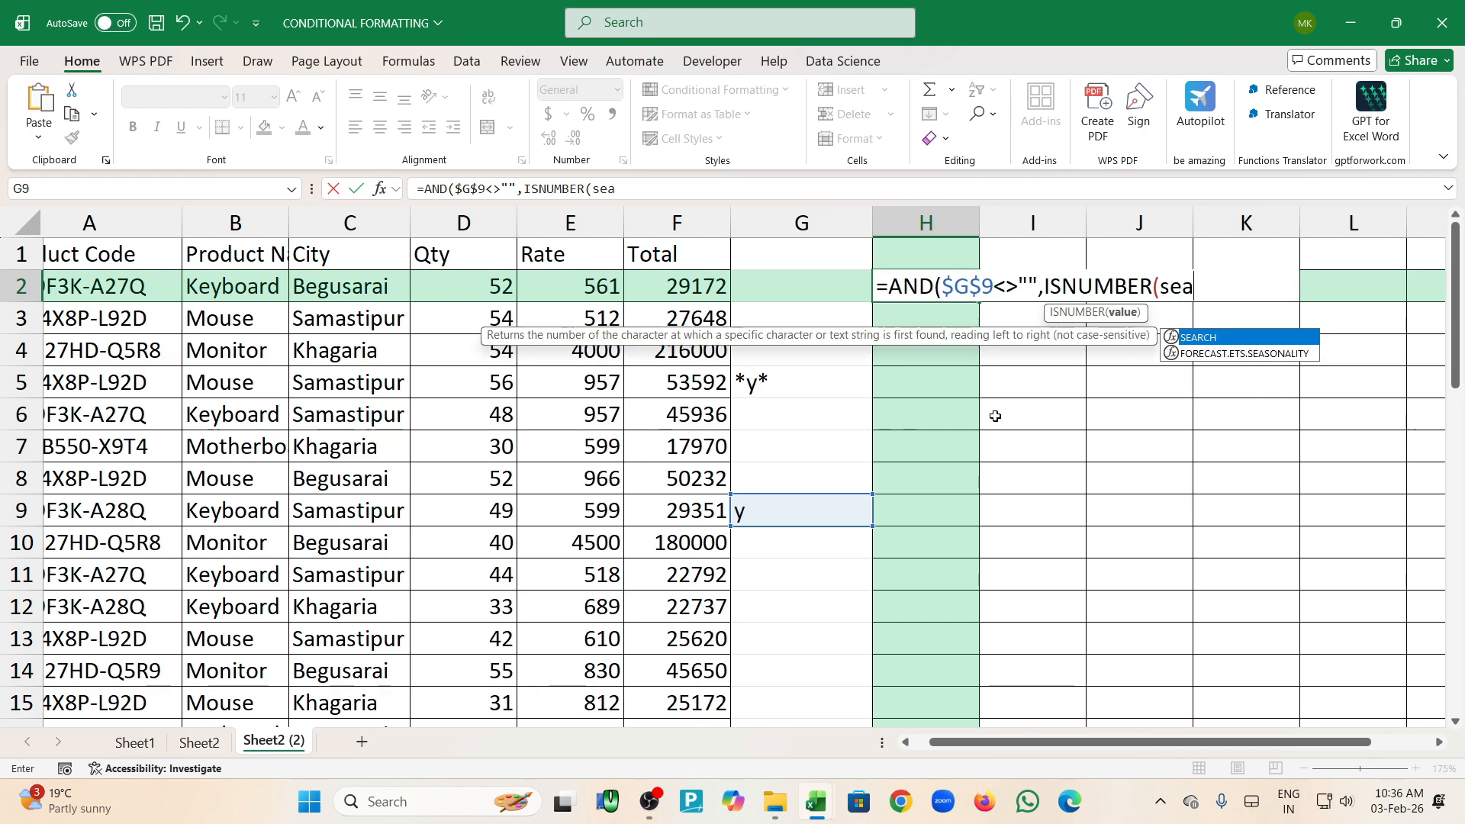
pyautogui.press('Tab')
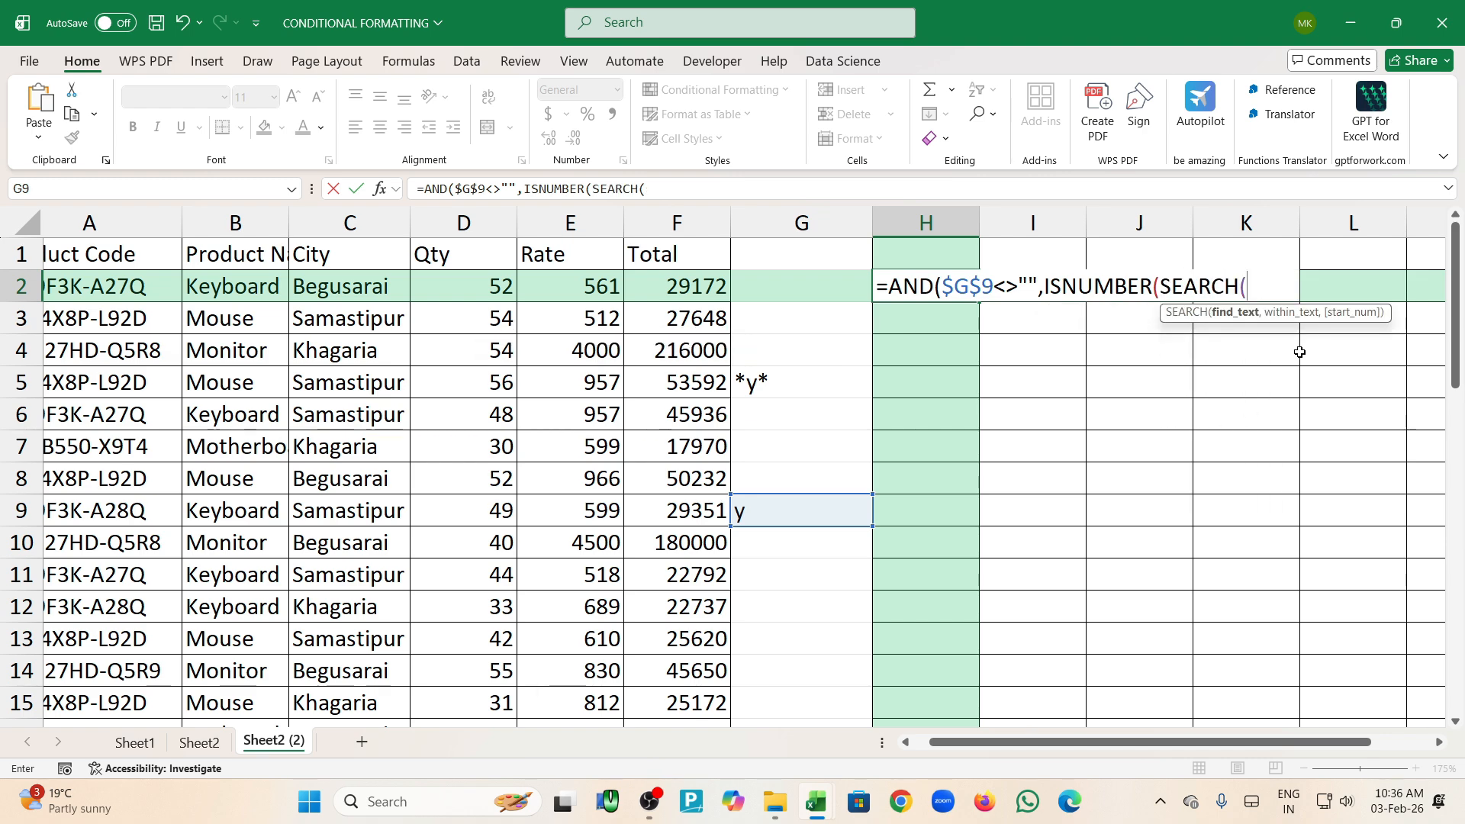
pyautogui.click(819, 501)
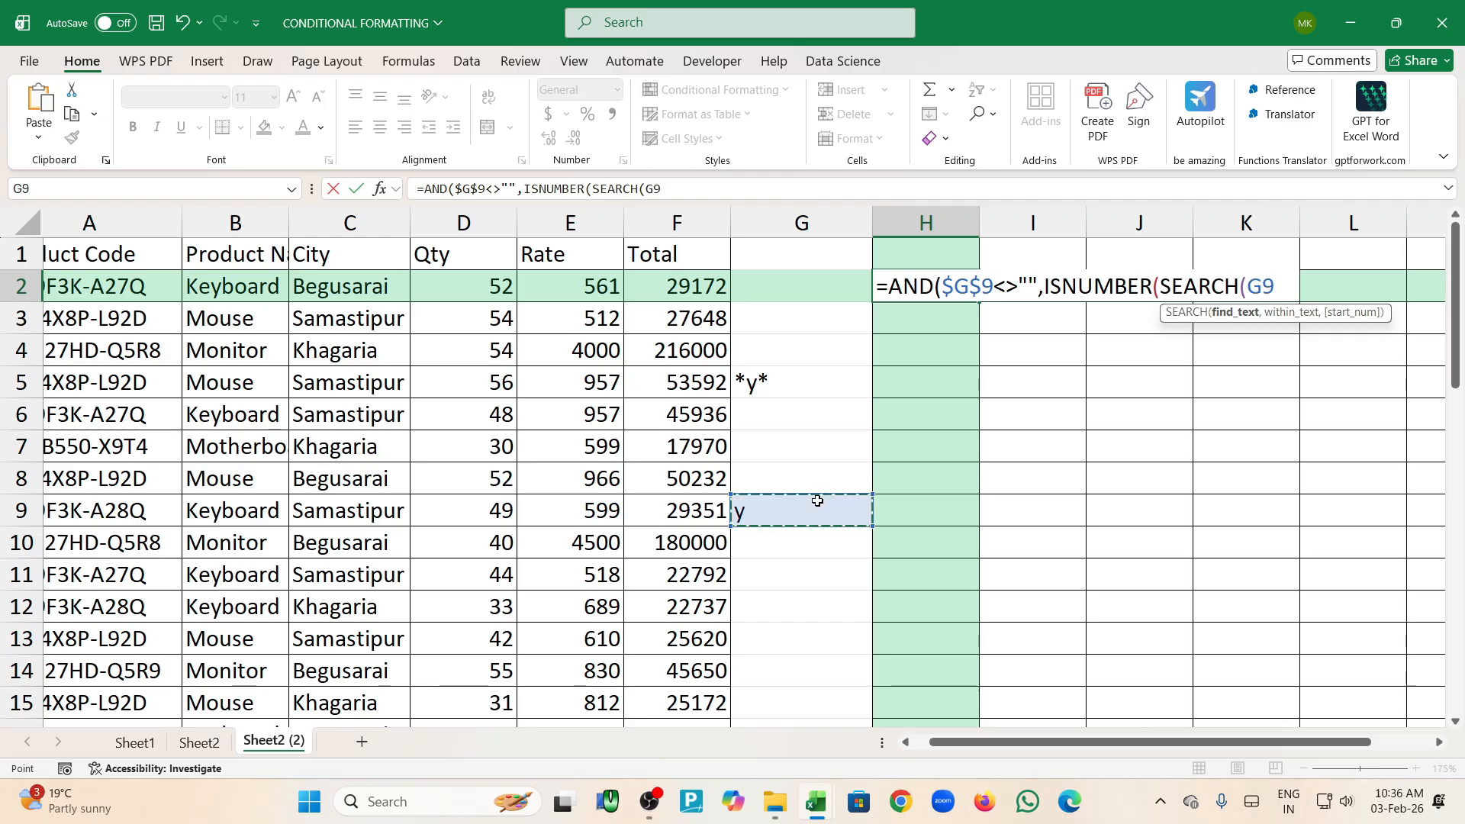
pyautogui.press('F4')
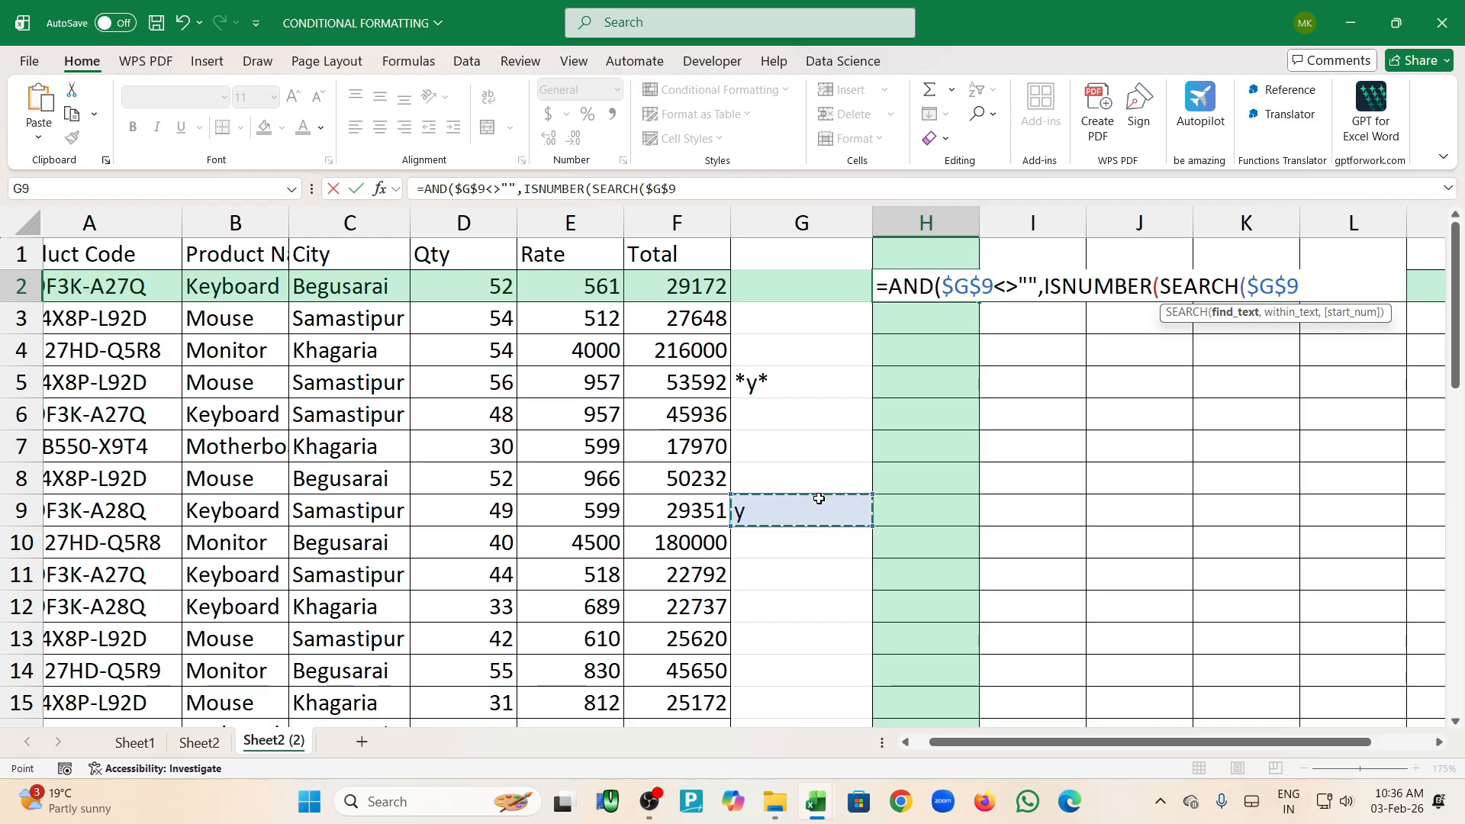
pyautogui.write(',')
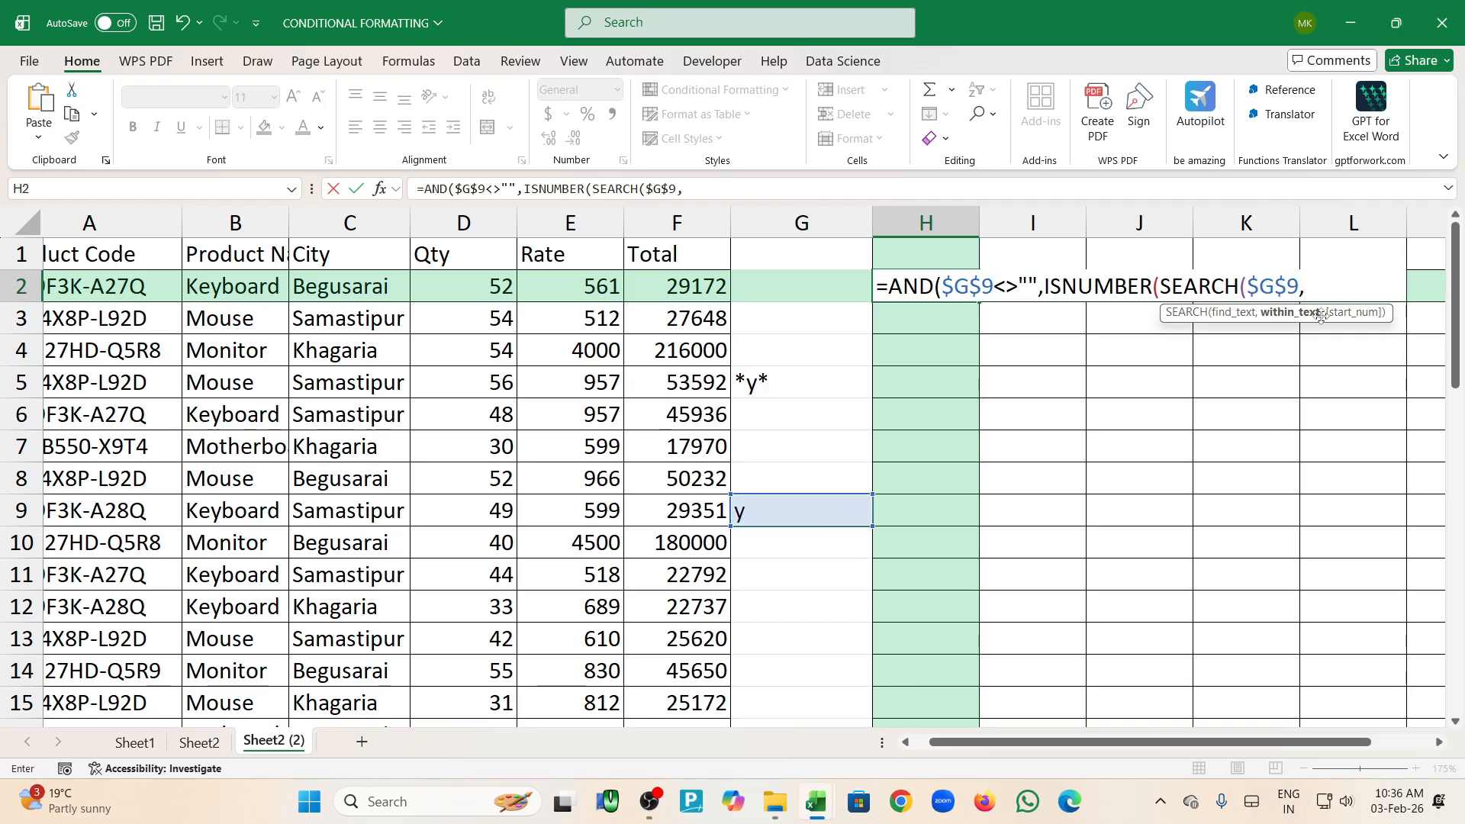
pyautogui.click(261, 285)
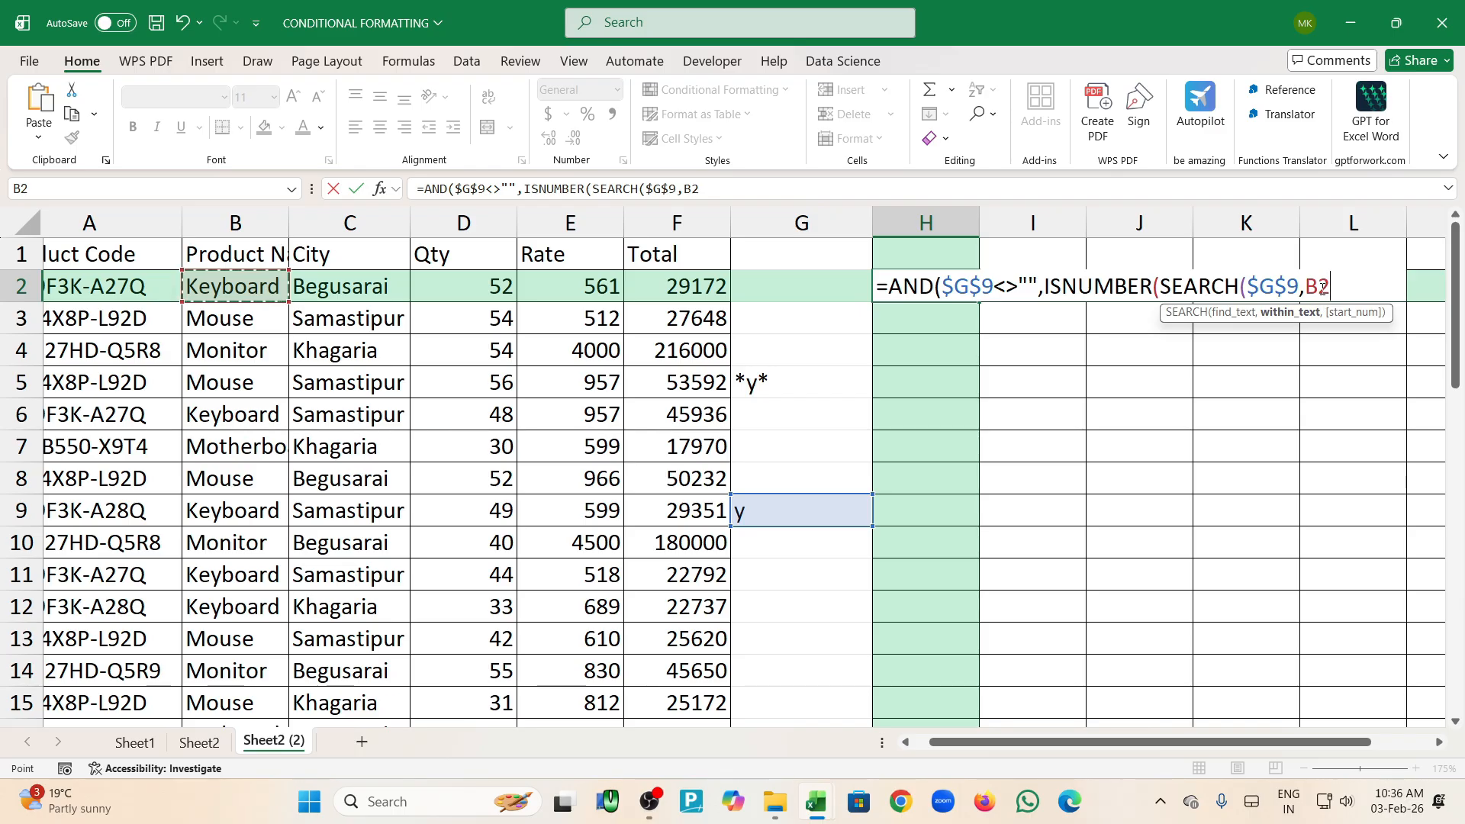
pyautogui.write(')')
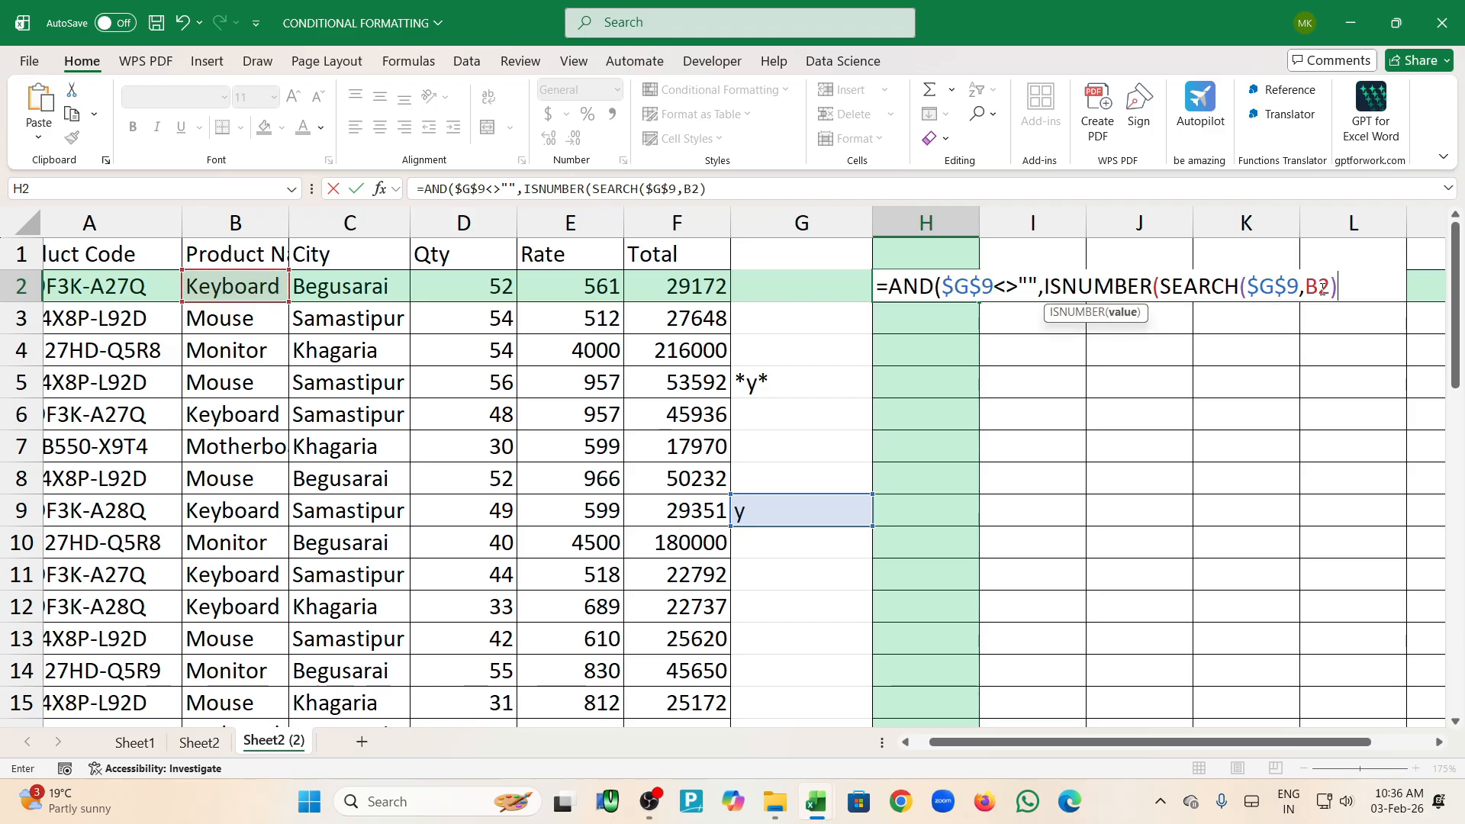
pyautogui.write(')')
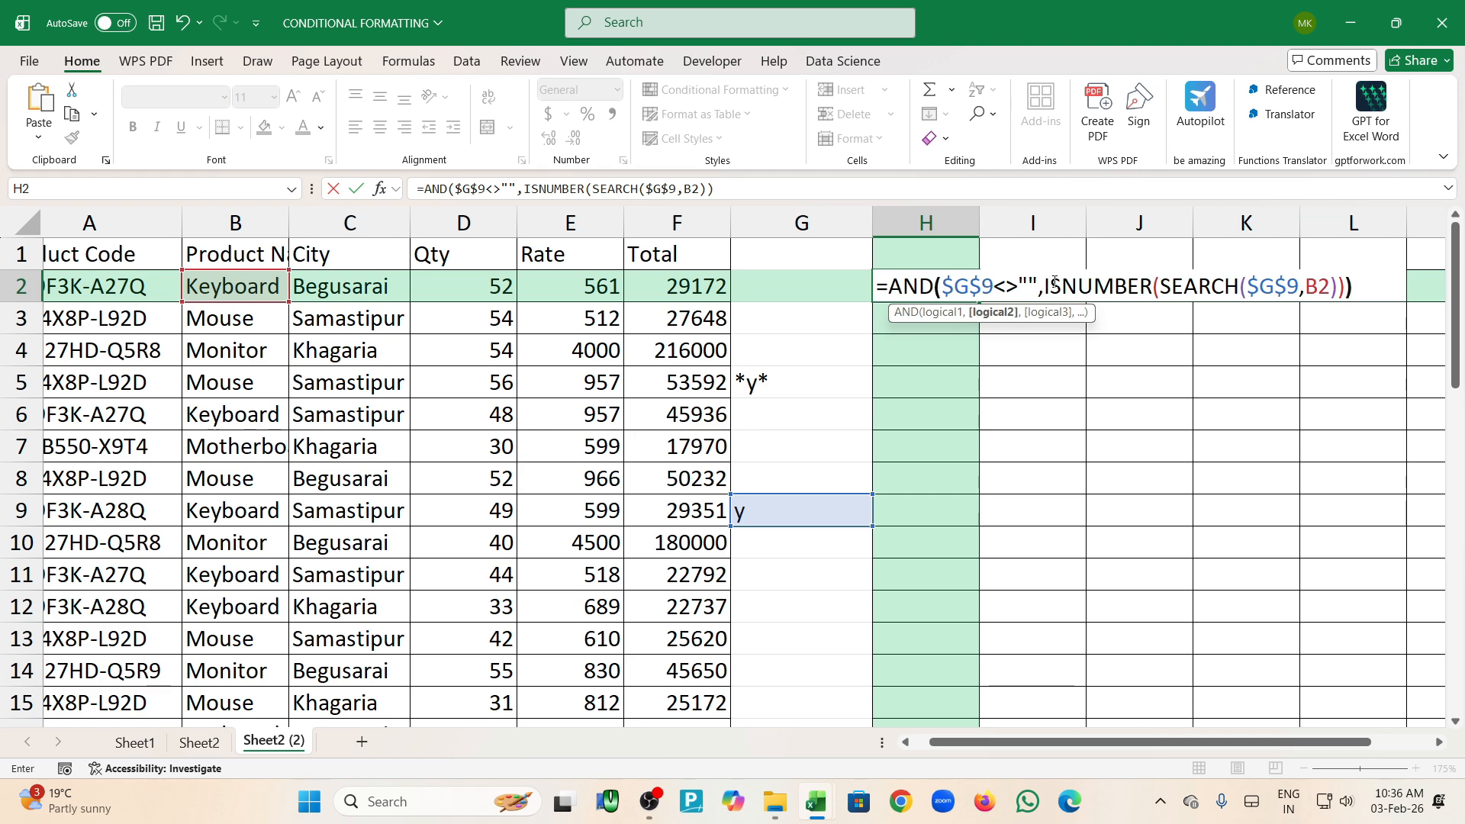
# Review the ISNUMBER and SEARCH parts of the H2 formula and commit it
pyautogui.moveTo(1044, 286); pyautogui.dragTo(1062, 286)
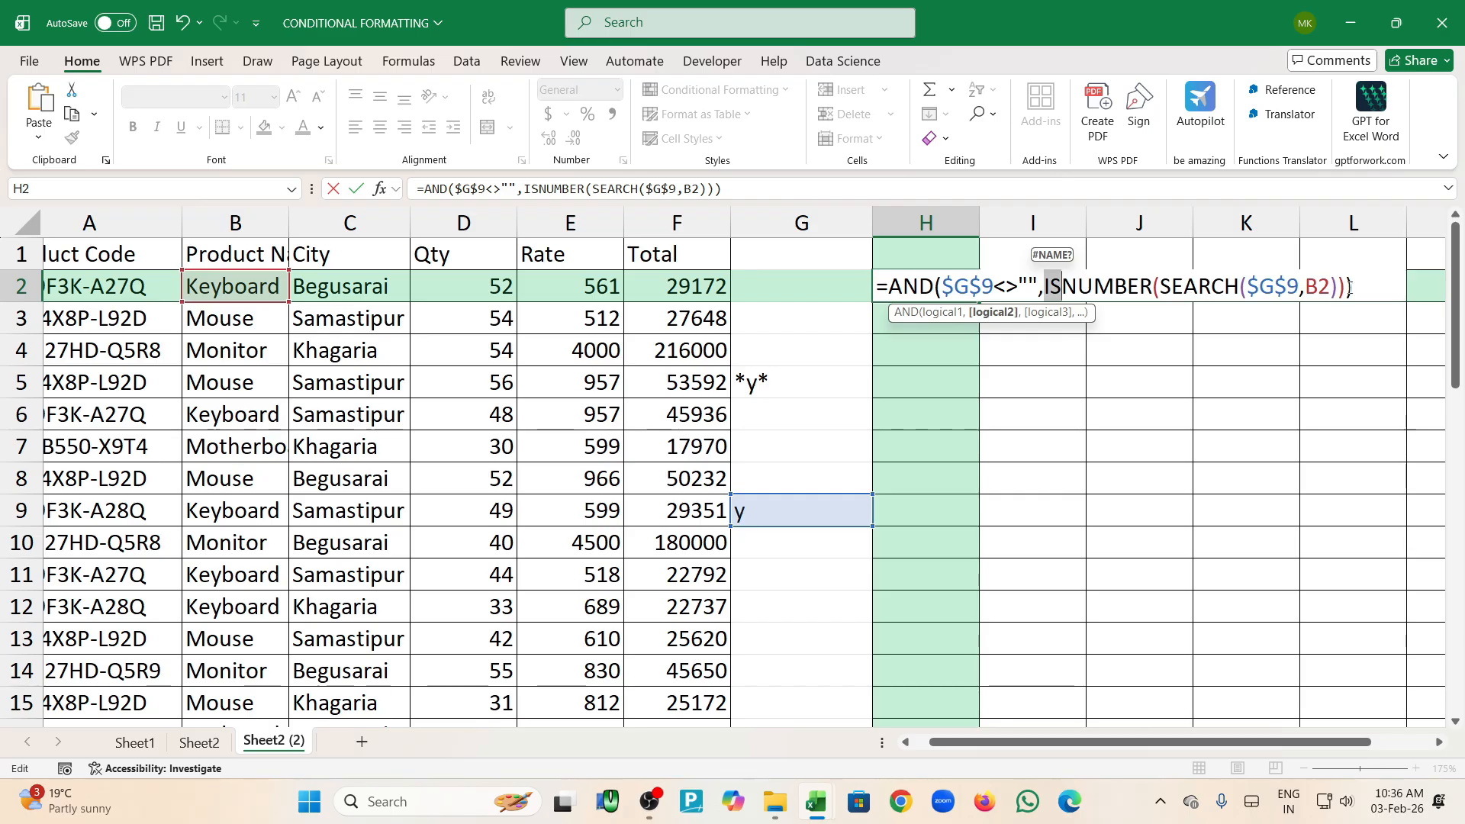
pyautogui.click(1363, 284)
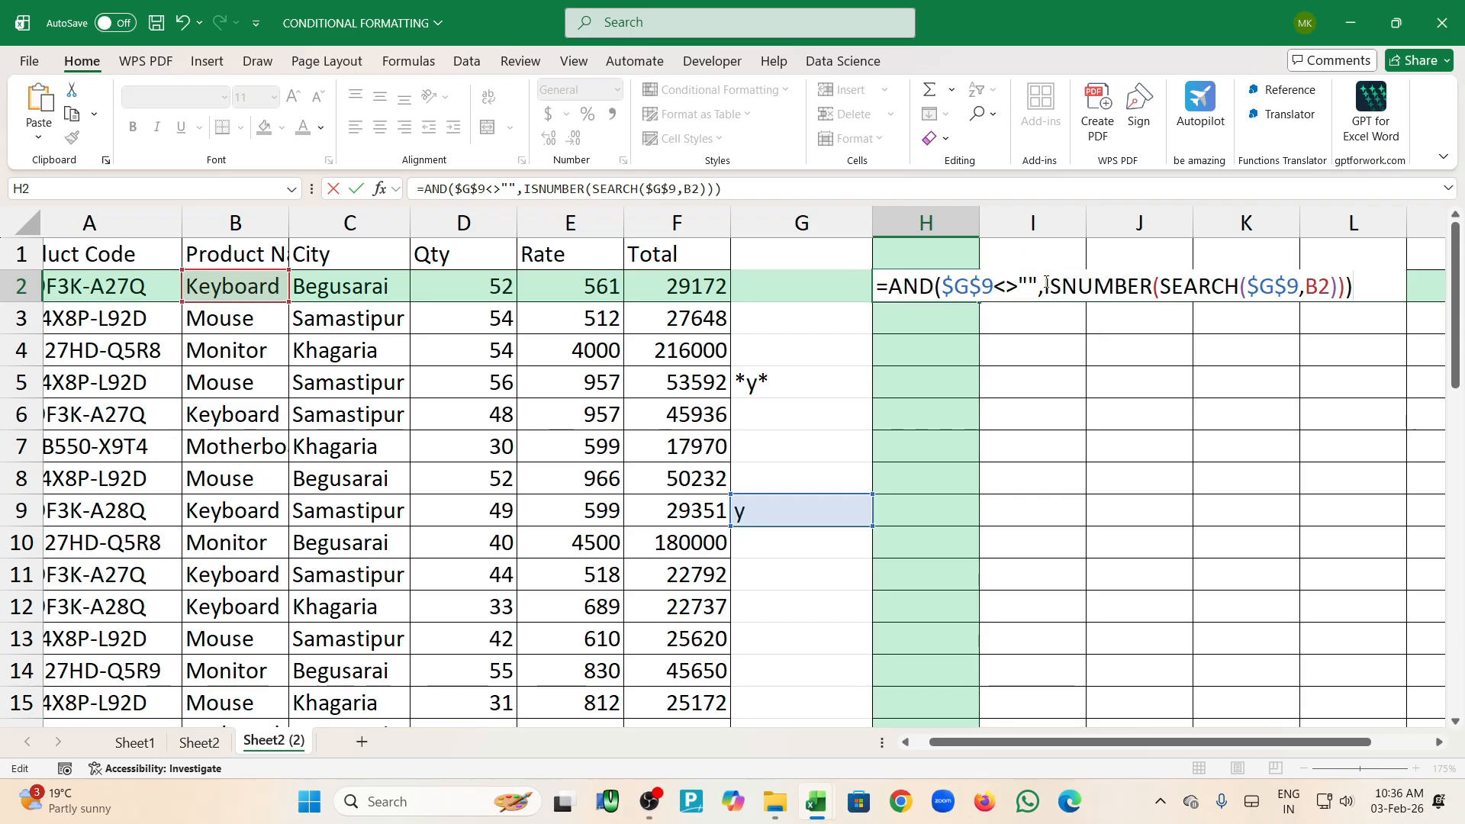
pyautogui.moveTo(1045, 287); pyautogui.dragTo(1357, 282)
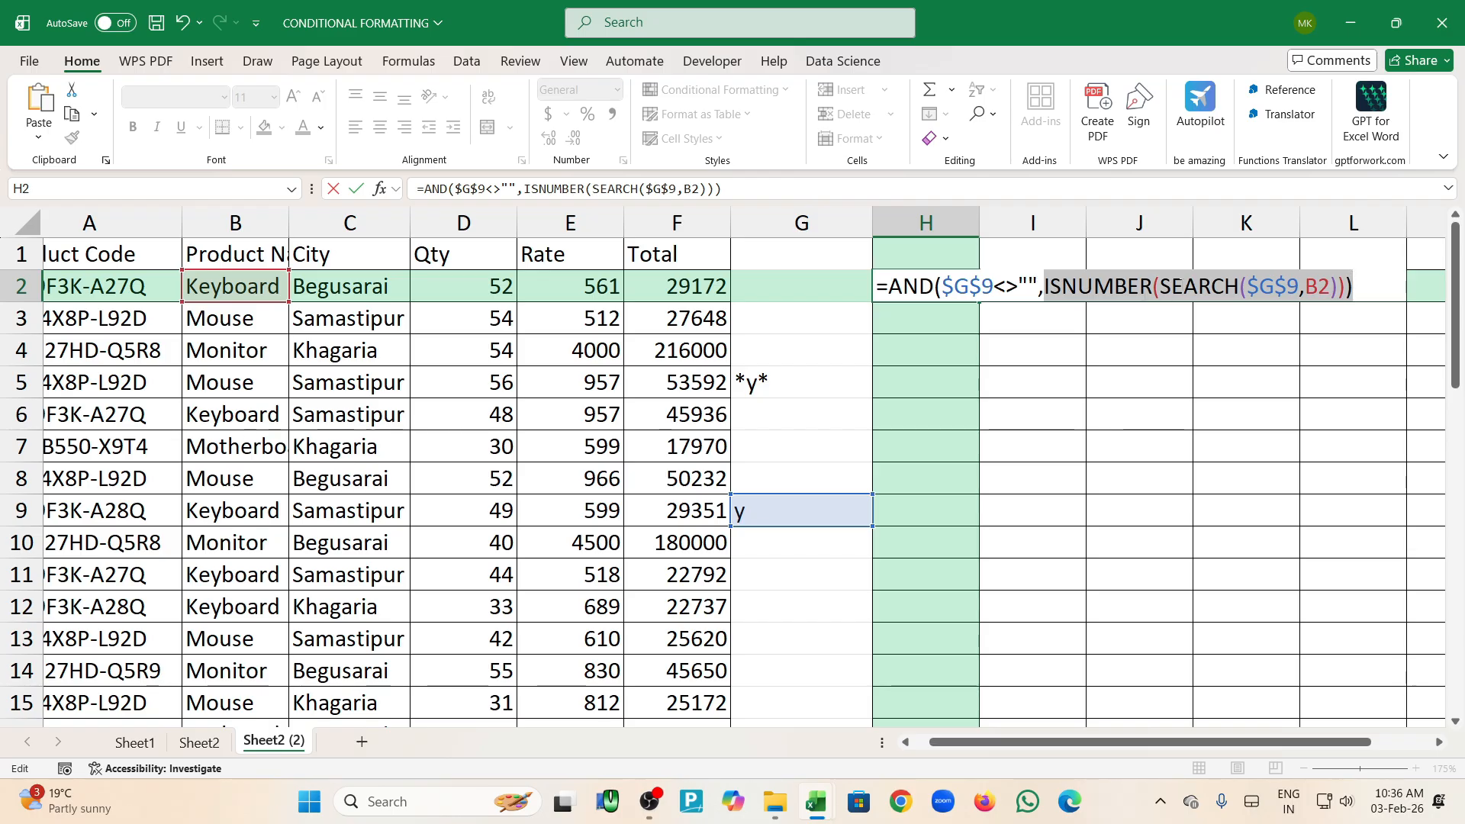
pyautogui.moveTo(1164, 285); pyautogui.dragTo(1332, 277)
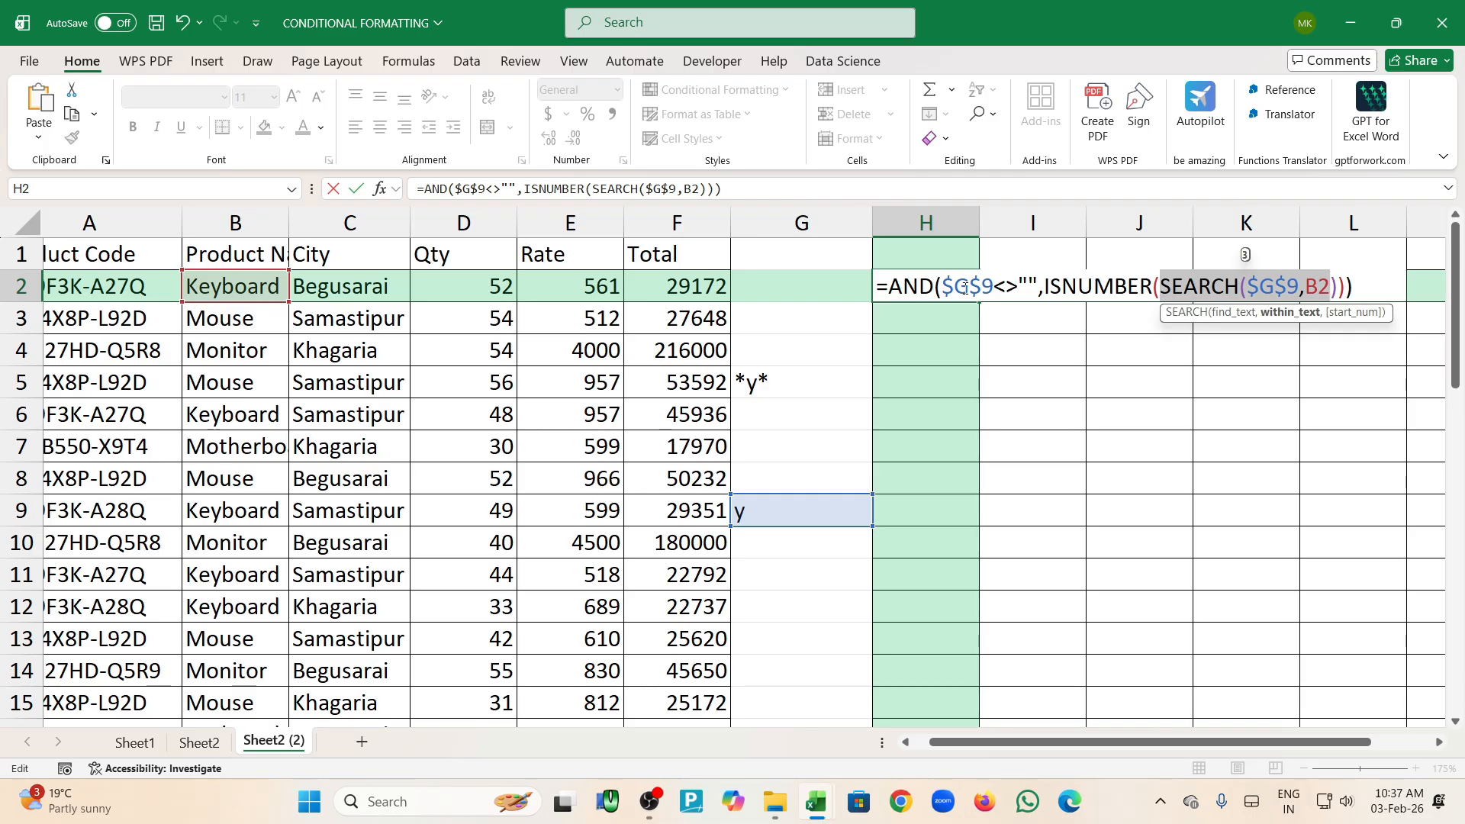
pyautogui.press('Return')
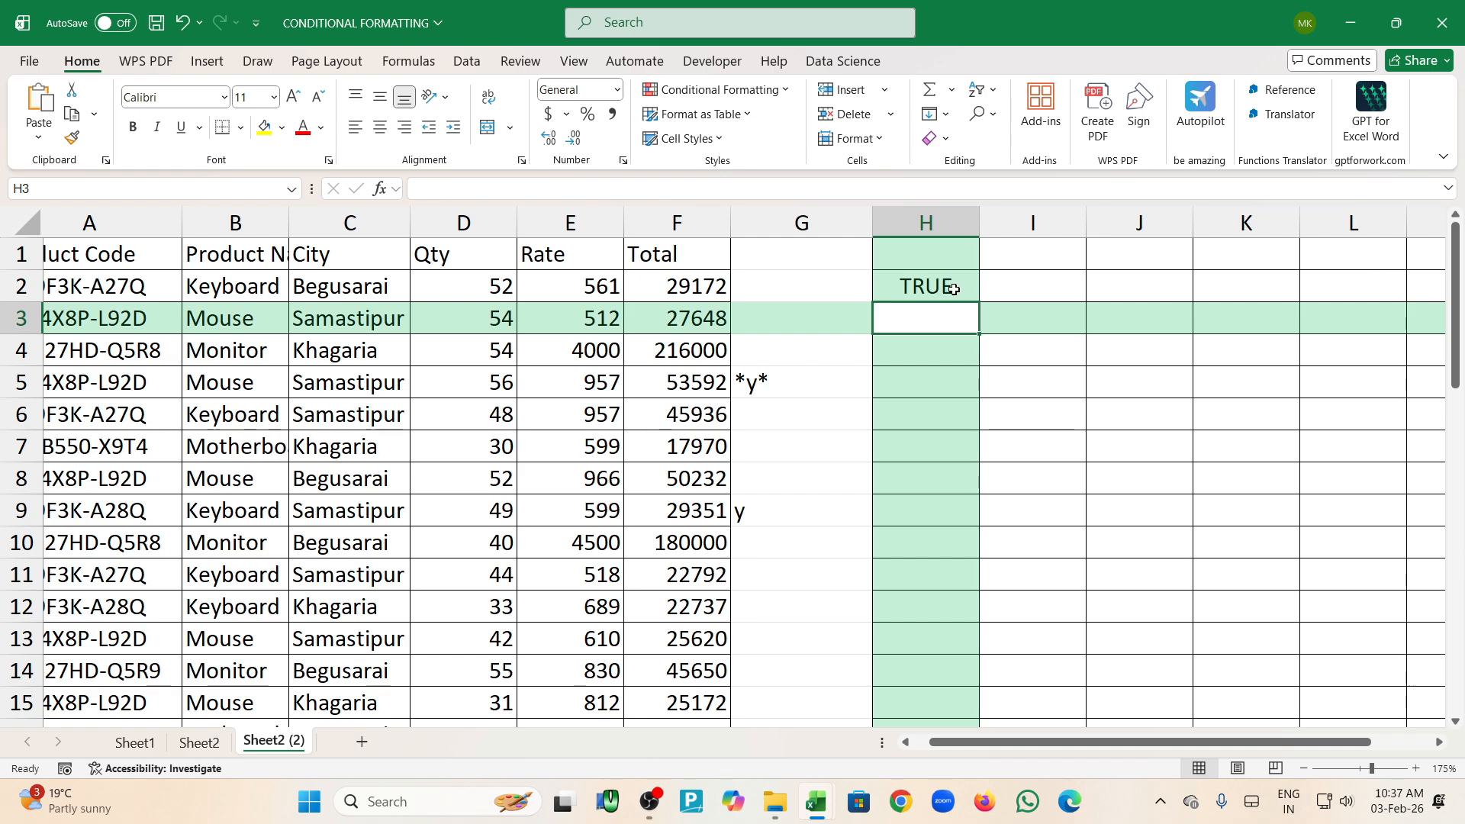
# Fill the H2 formula across to column M and down alongside the product table's rows
pyautogui.click(951, 288)
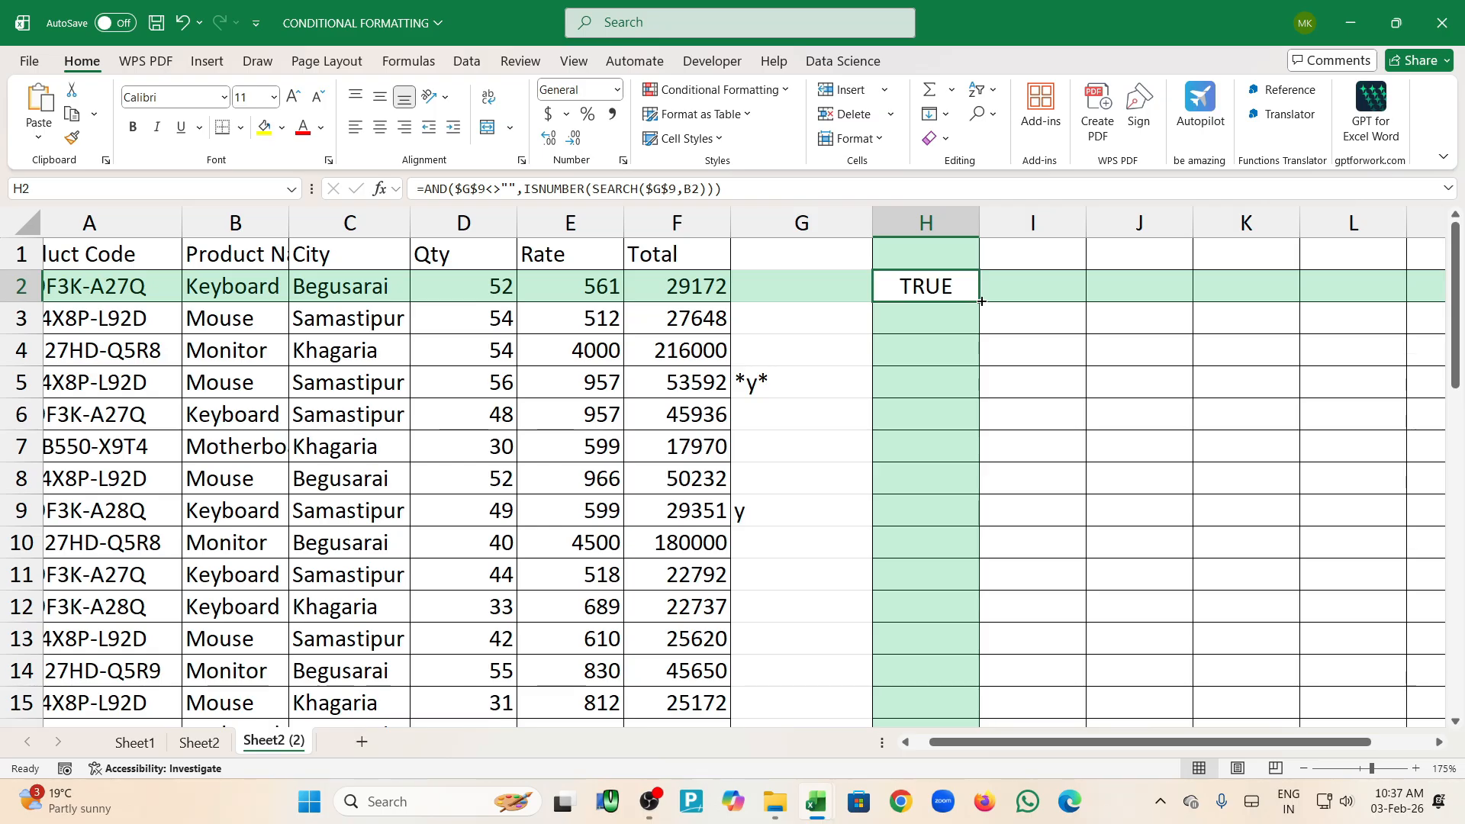
pyautogui.moveTo(979, 303); pyautogui.dragTo(1238, 649)
pyautogui.scroll(10, 1326, 515)
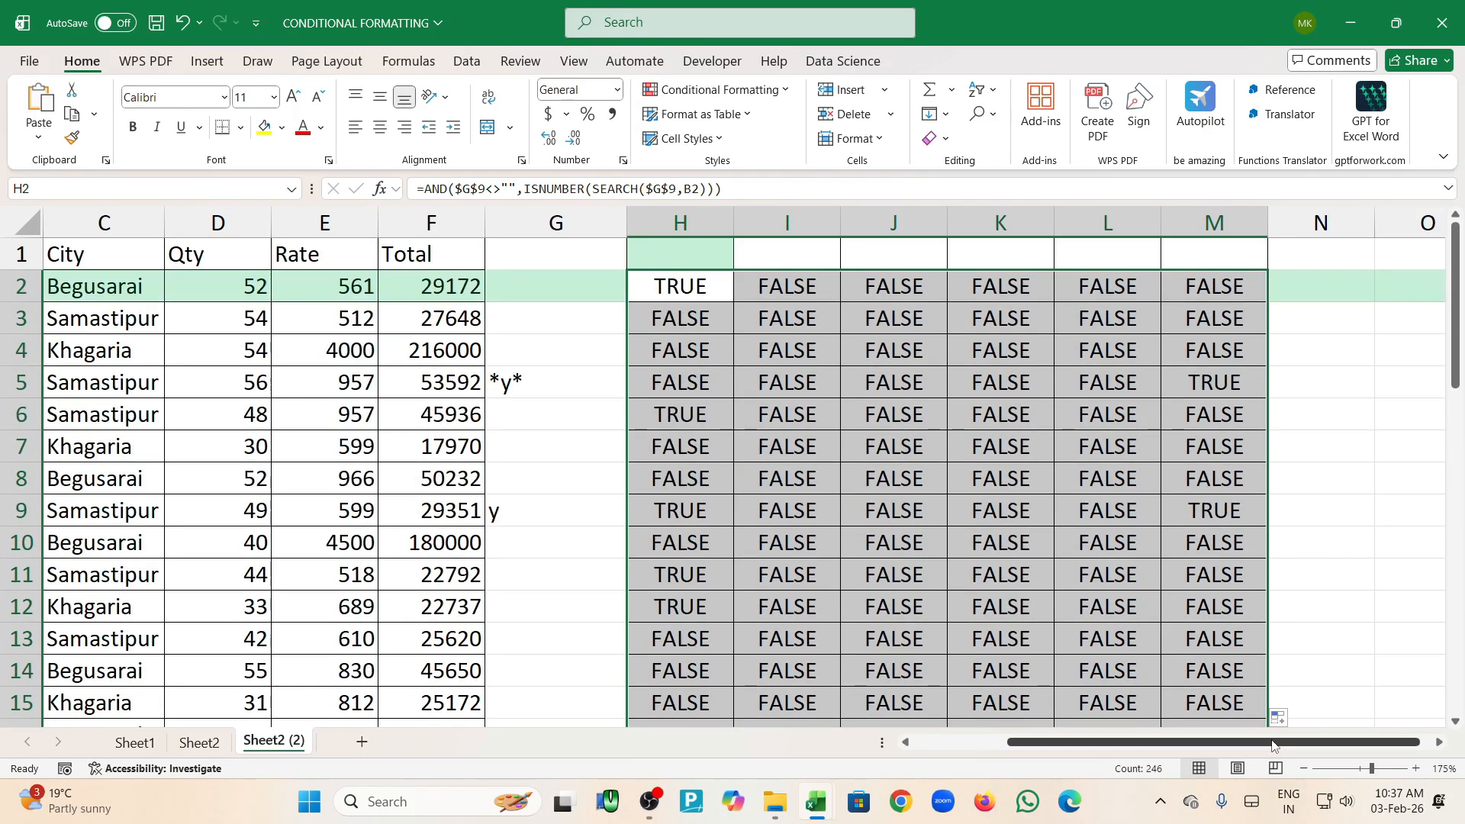
pyautogui.moveTo(1276, 745); pyautogui.dragTo(1178, 745)
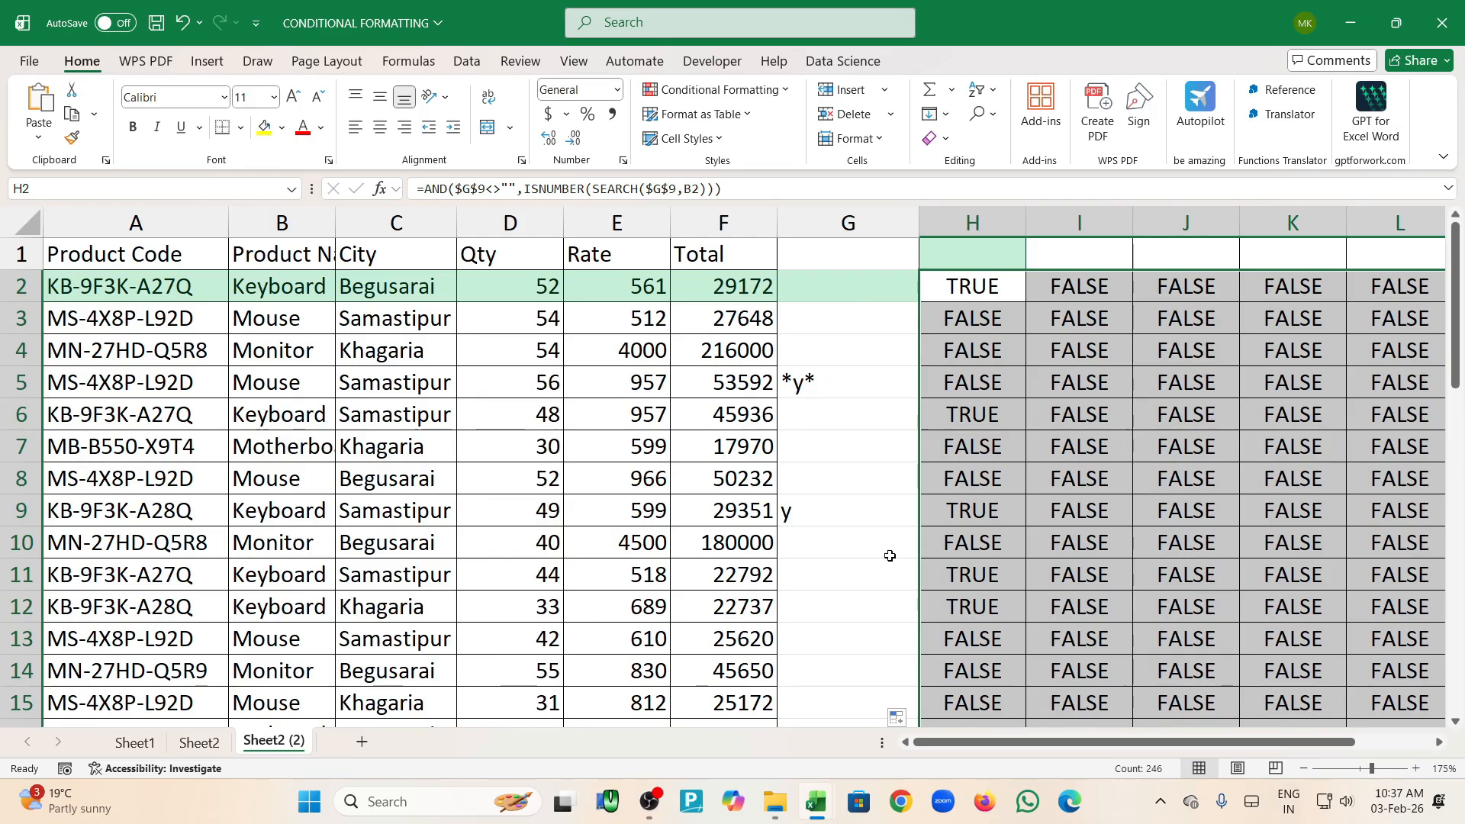
# Change the search term in G9 to a and compare the results in columns H to M with the table
pyautogui.click(831, 517)
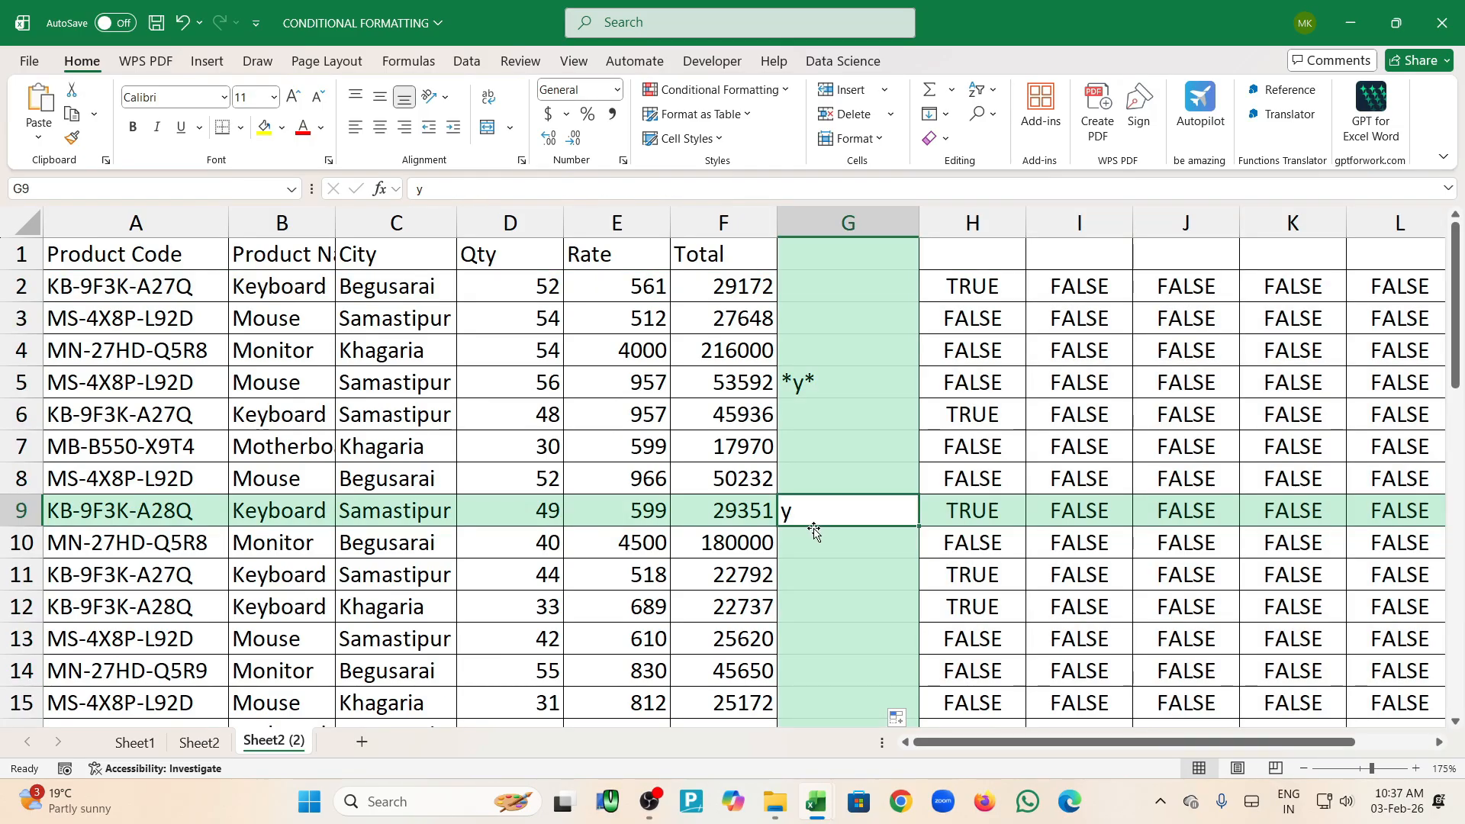
pyautogui.press('BackSpace')
pyautogui.write('a')
pyautogui.press('Return')
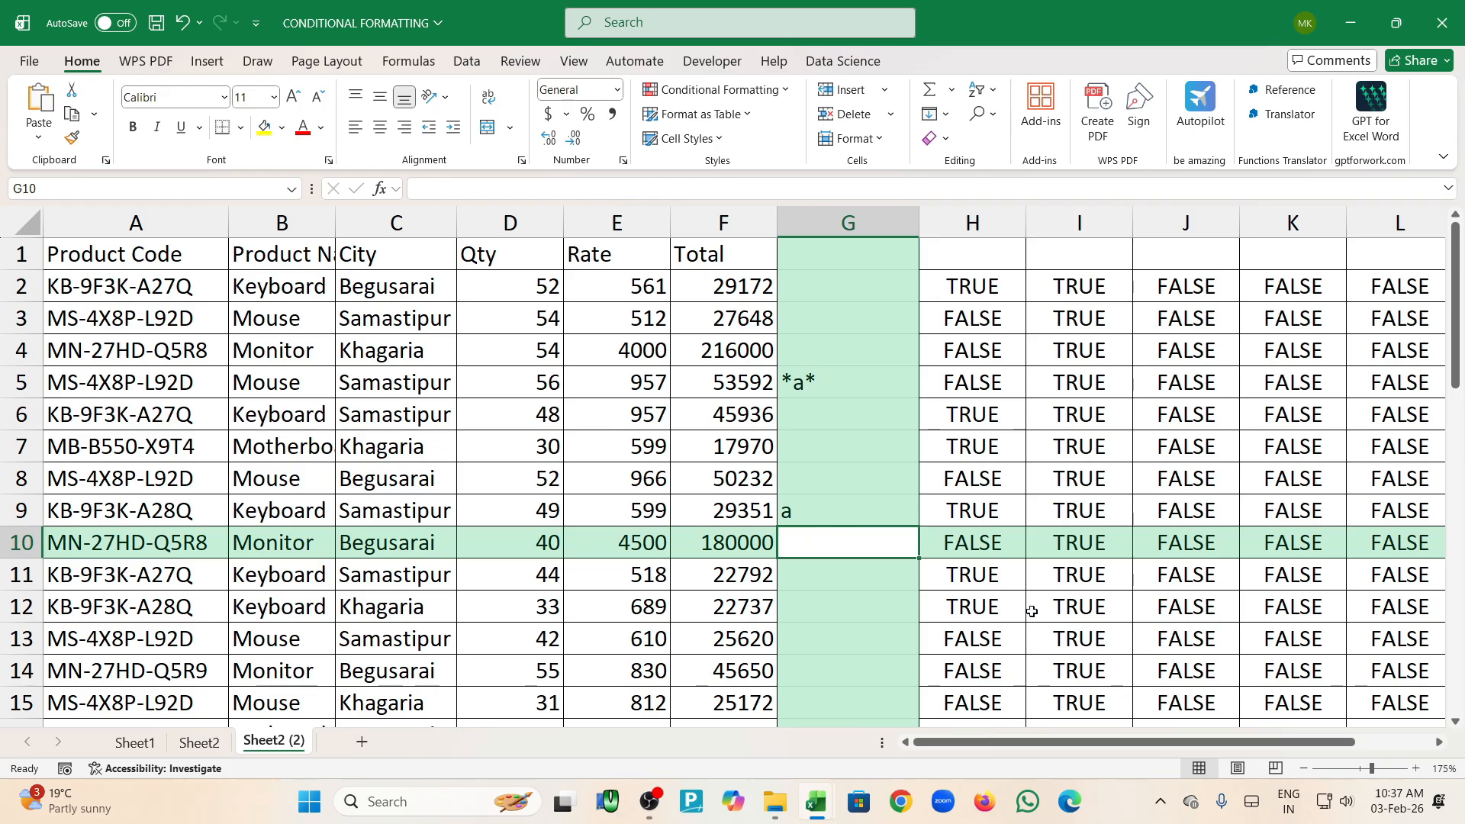
pyautogui.hscroll(2, 1114, 742)
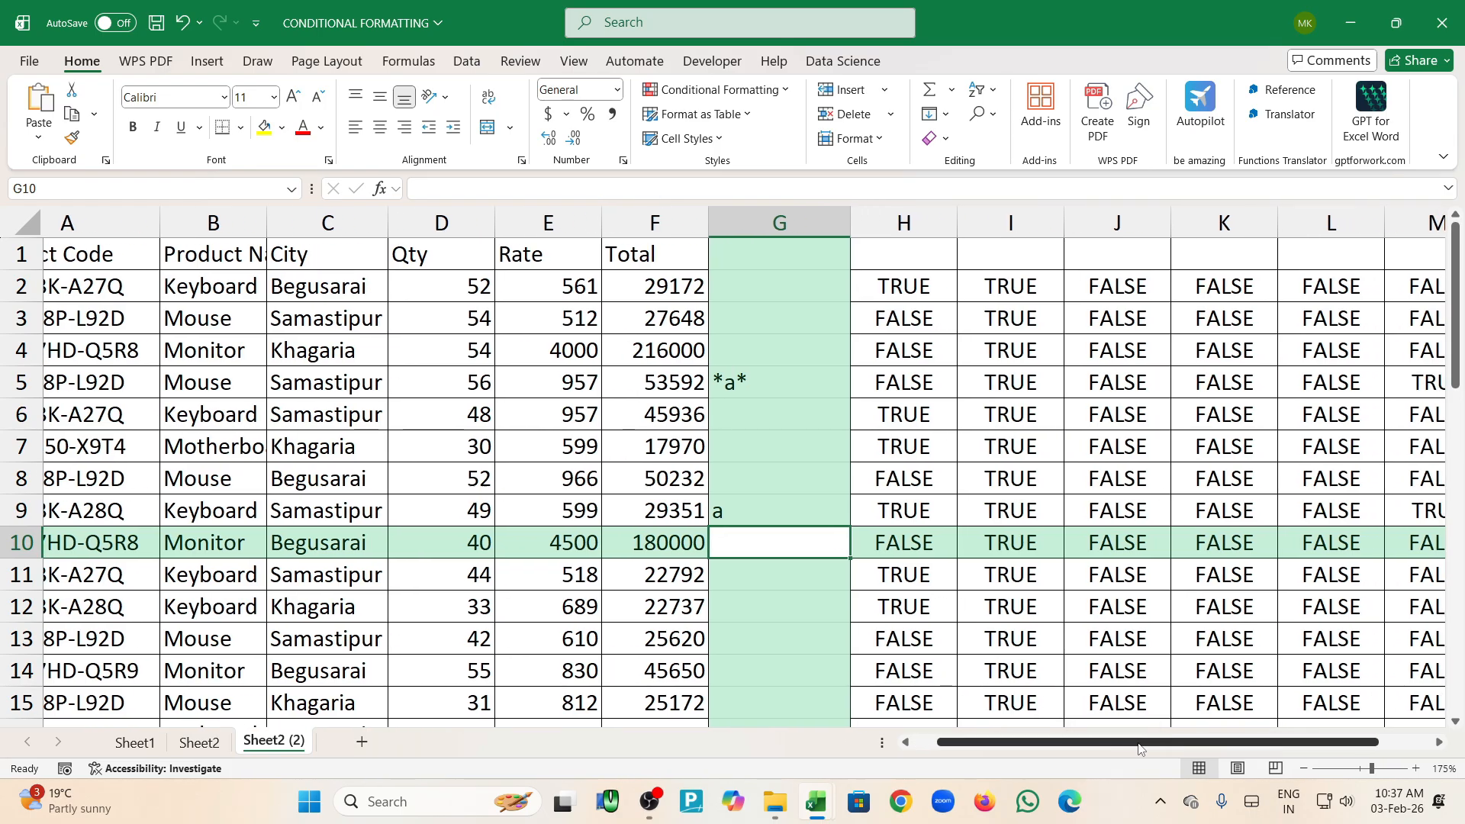
pyautogui.hscroll(4, 1160, 751)
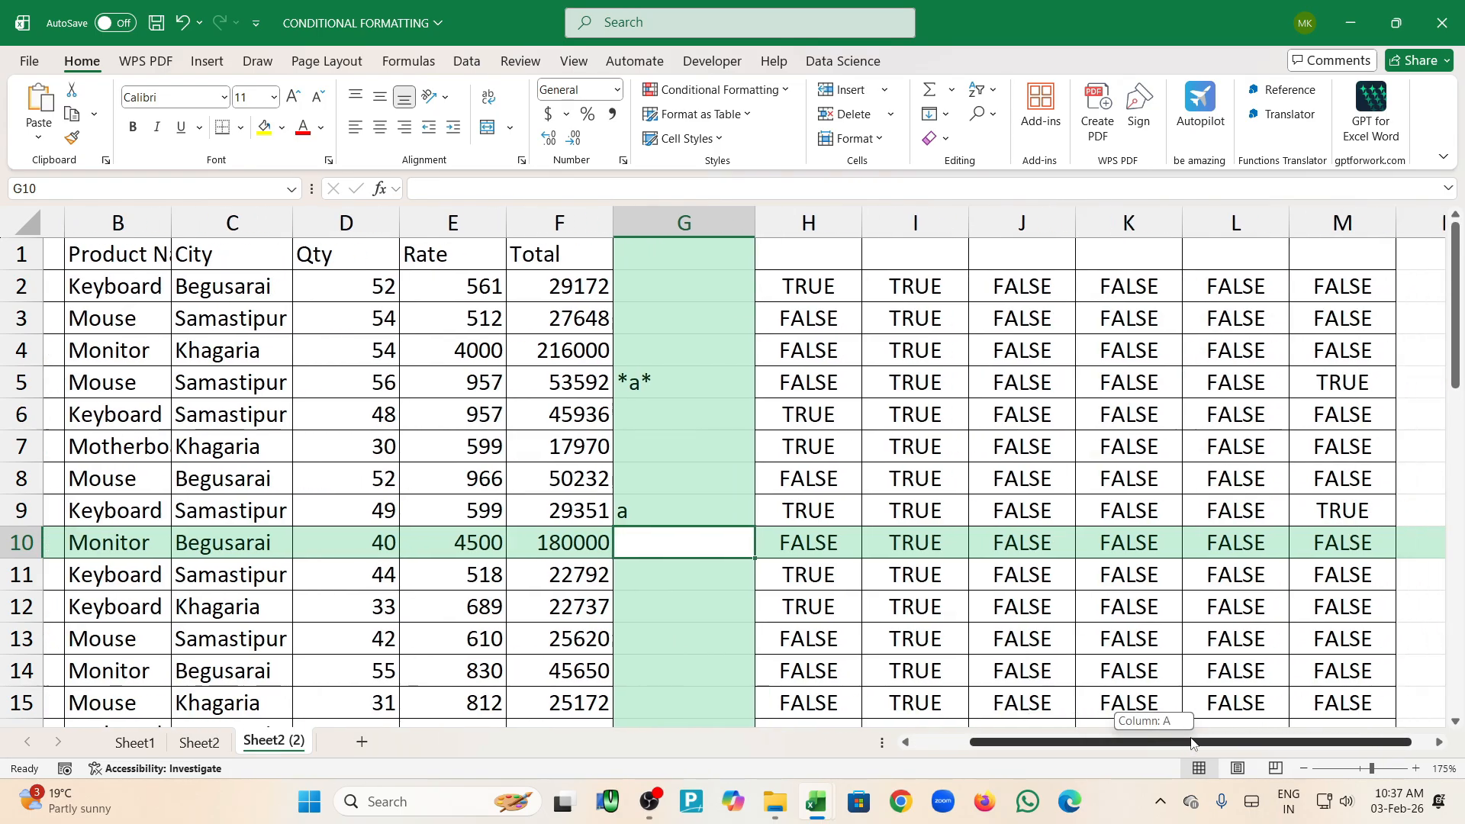
# Change the search term in G9 to keyboard and compare the TRUE/FALSE results beside the product table
pyautogui.scroll(-3, 1163, 611)
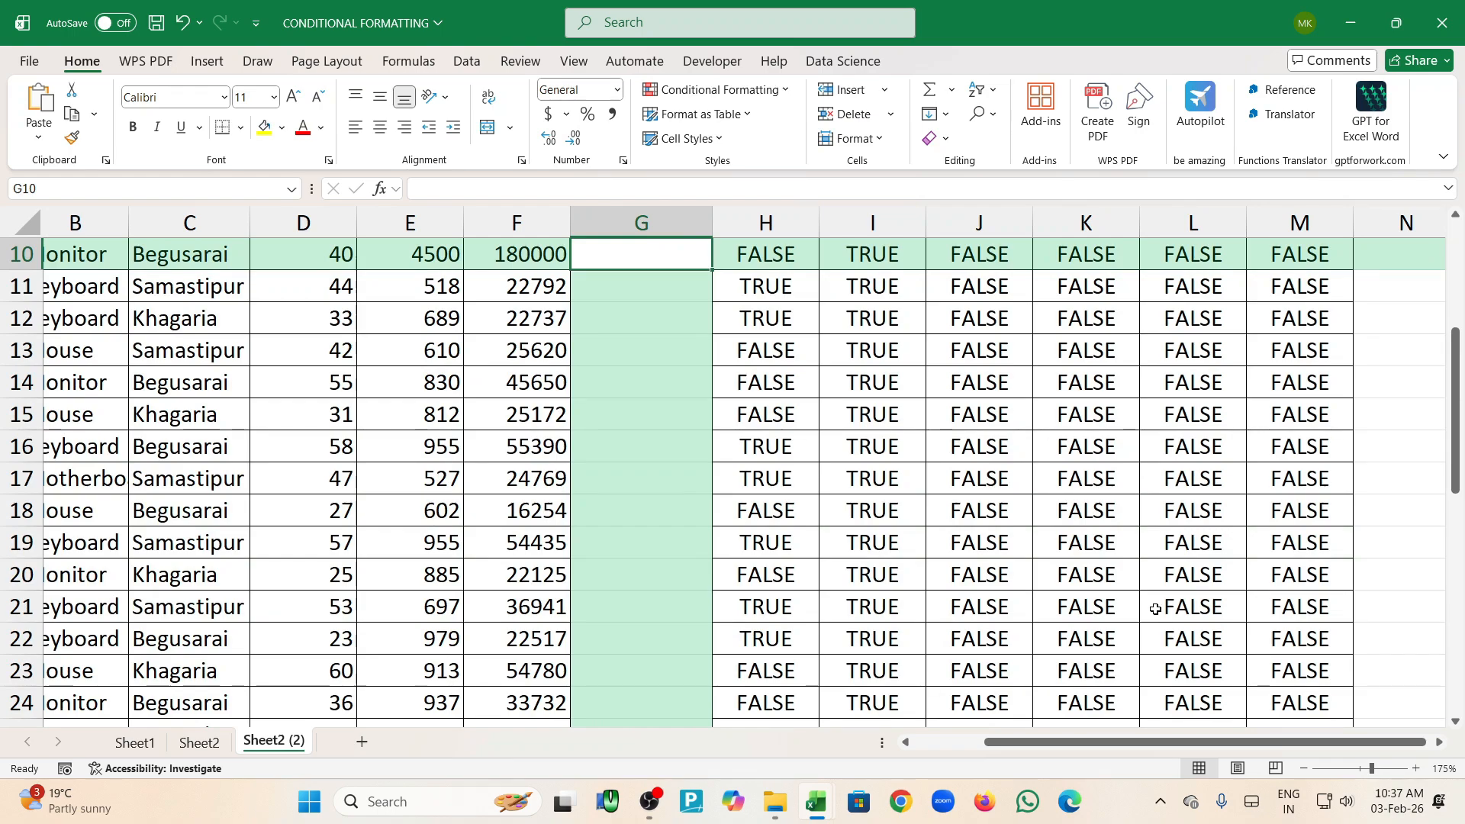
pyautogui.scroll(-3, 1160, 609)
pyautogui.click(789, 480)
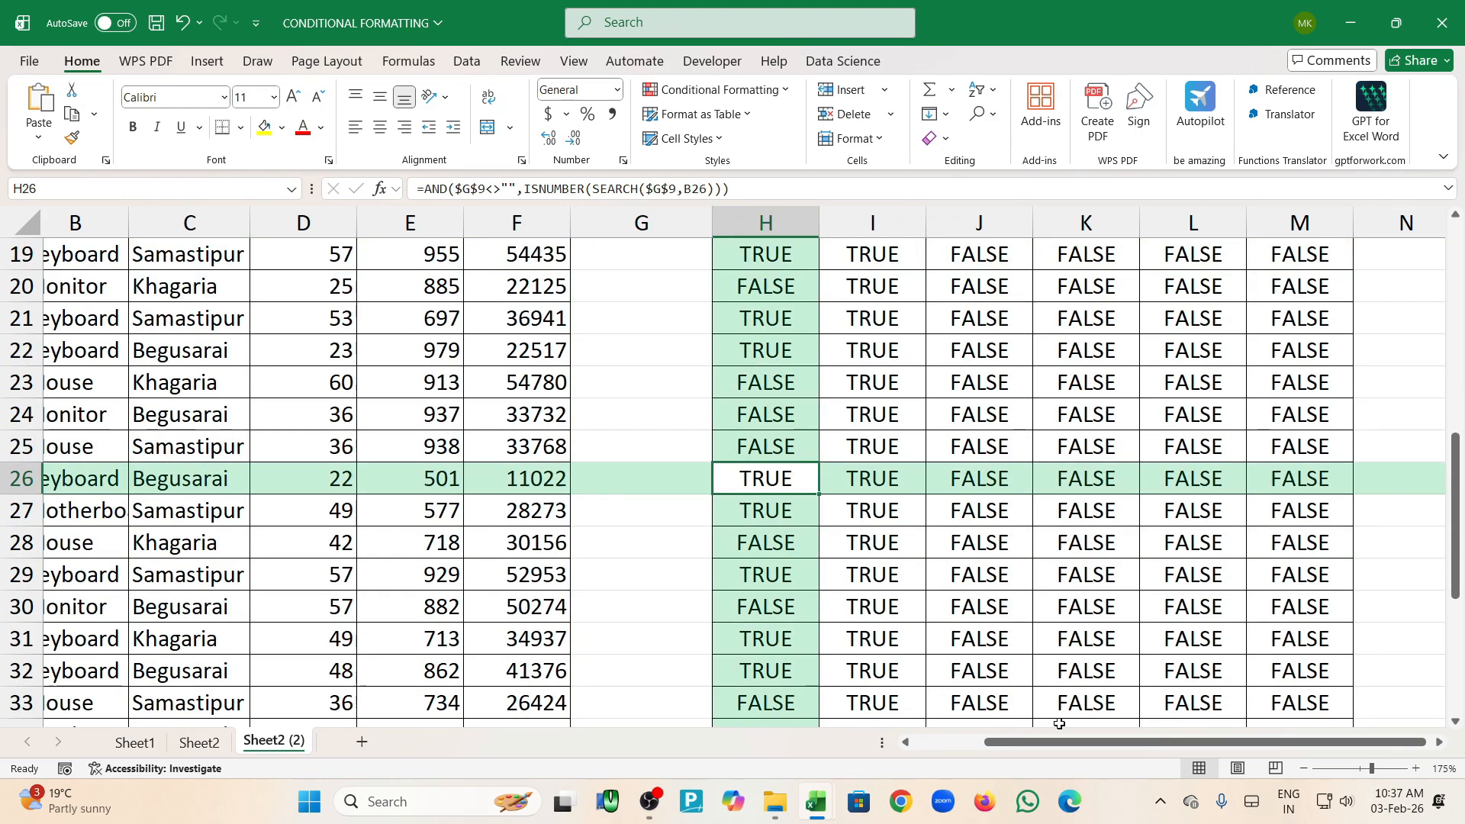
pyautogui.hscroll(-4, 1059, 723)
pyautogui.scroll(6, 860, 606)
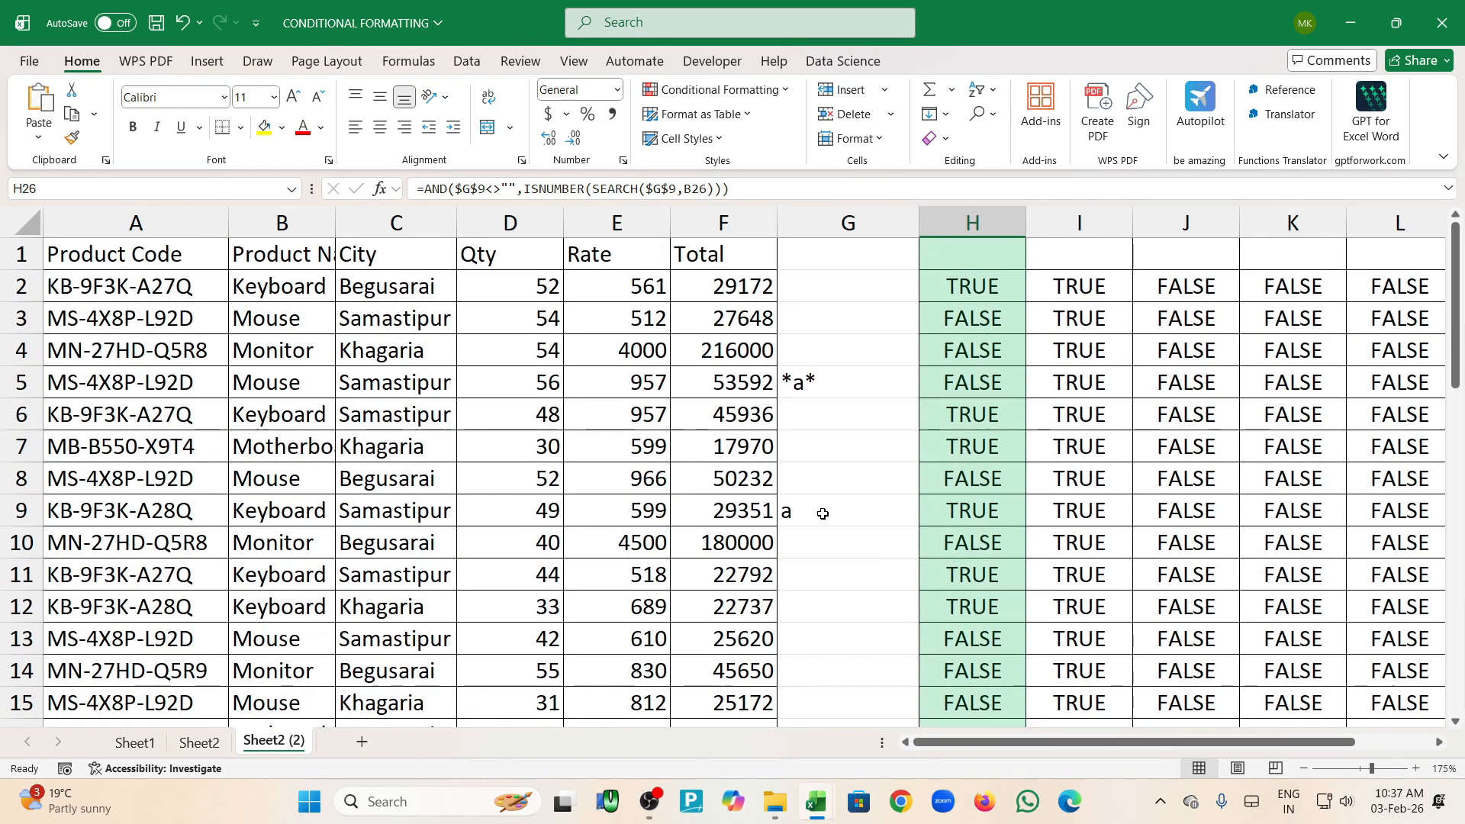
pyautogui.click(823, 513)
pyautogui.write('keyboard')
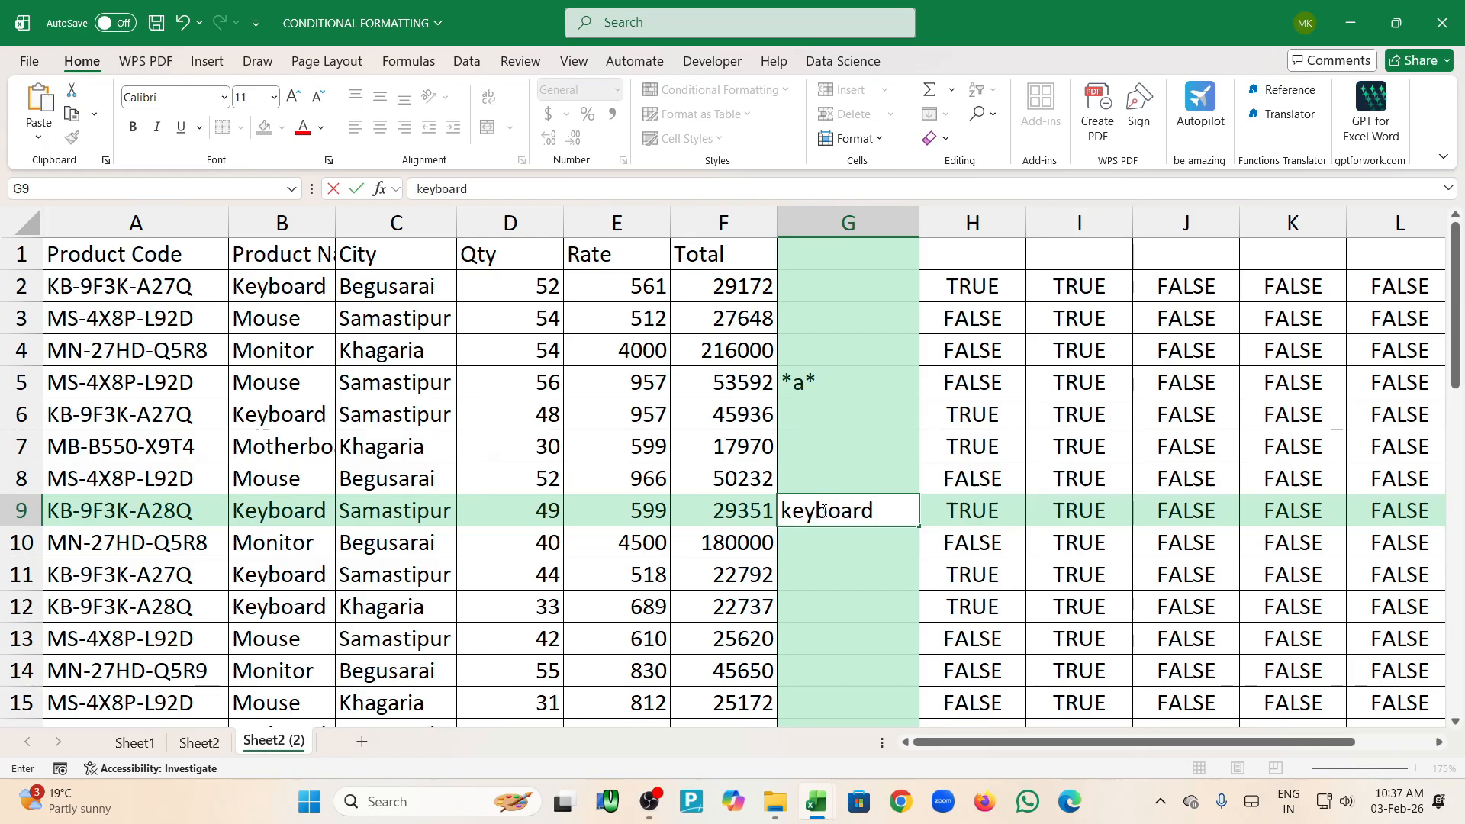
pyautogui.press('Return')
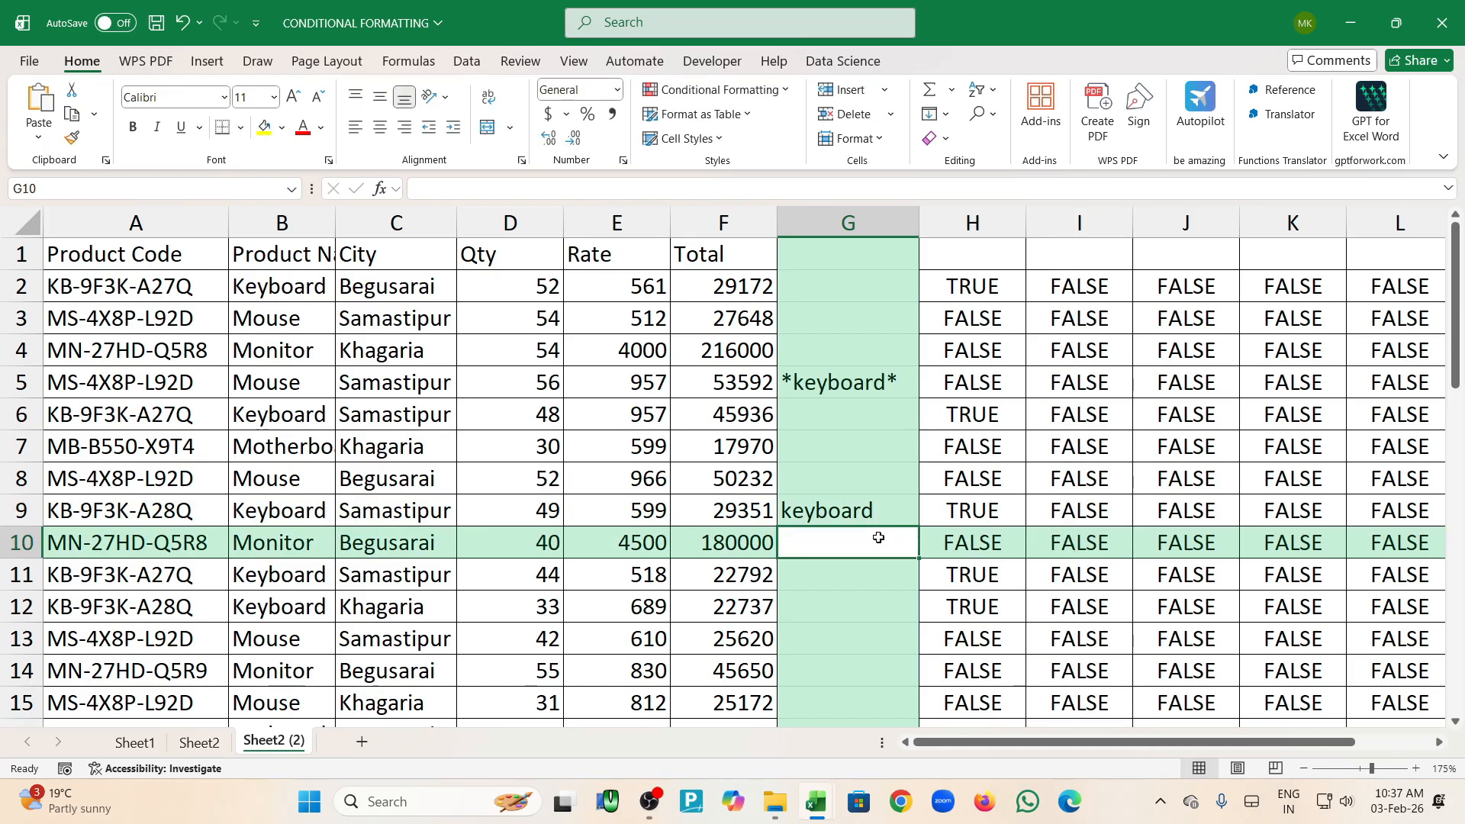
pyautogui.scroll(-3, 1008, 656)
pyautogui.scroll(3, 1011, 618)
# Copy the complete AND formula text from H2 and leave the cell unchanged
pyautogui.doubleClick(982, 287)
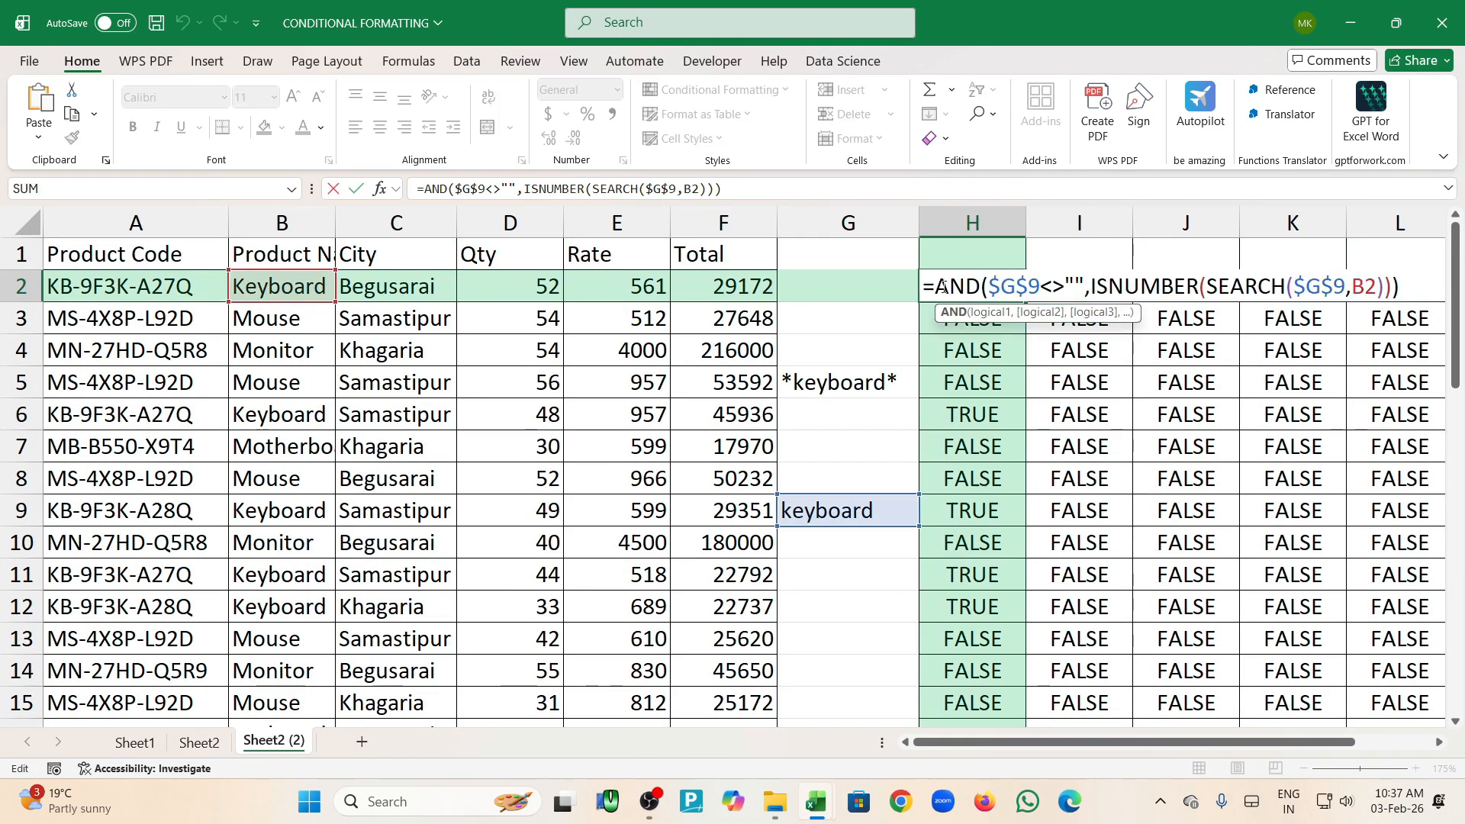
pyautogui.moveTo(927, 284); pyautogui.dragTo(1416, 275)
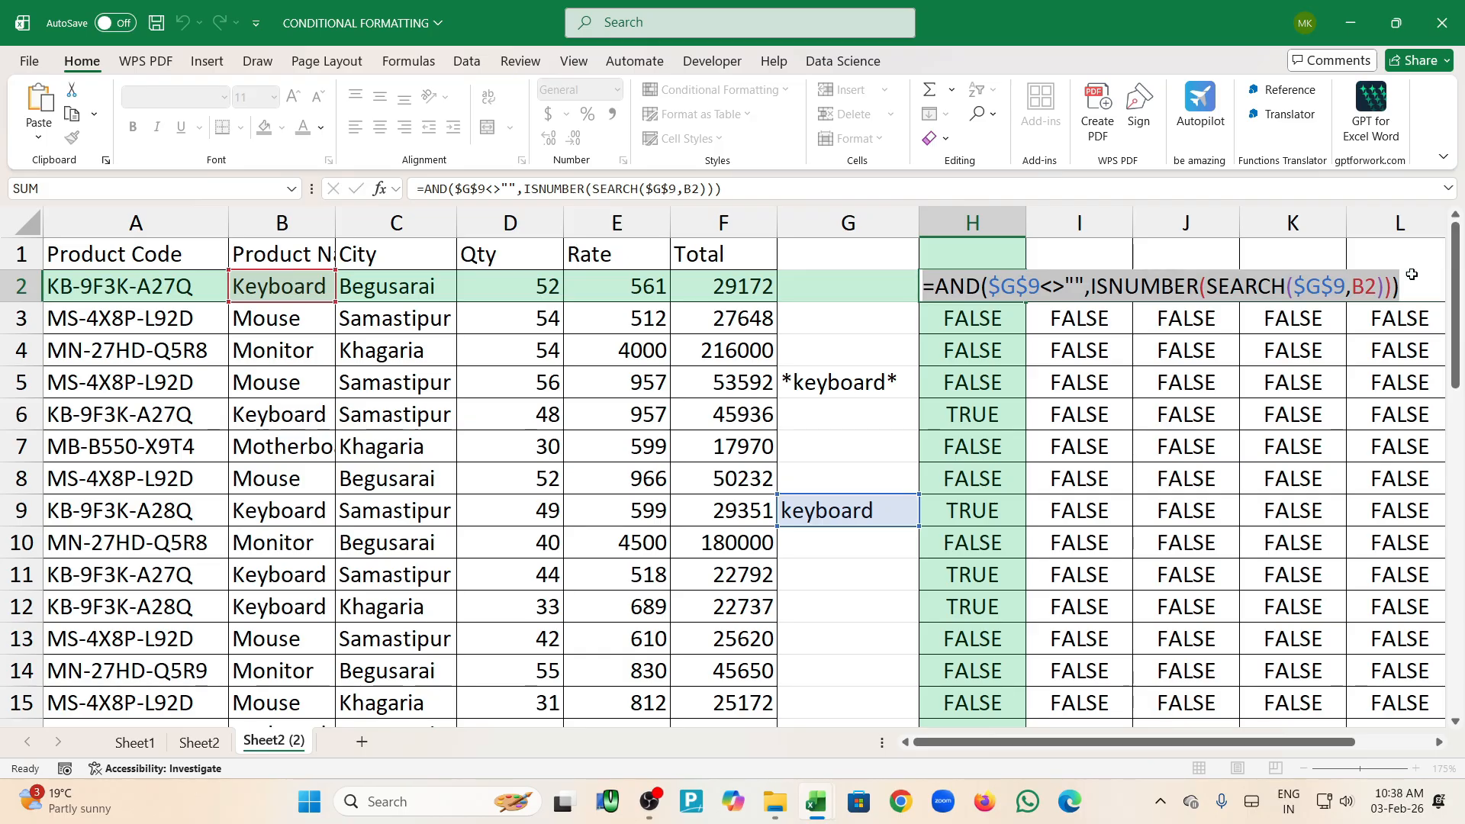
pyautogui.press('Return')
# Create a formula-based conditional formatting rule for A2:F42 using =AND($G$9<>"",ISNUMBER(SEARCH($G$9,B2)))
pyautogui.moveTo(140, 294); pyautogui.dragTo(735, 561)
pyautogui.scroll(5, 735, 561)
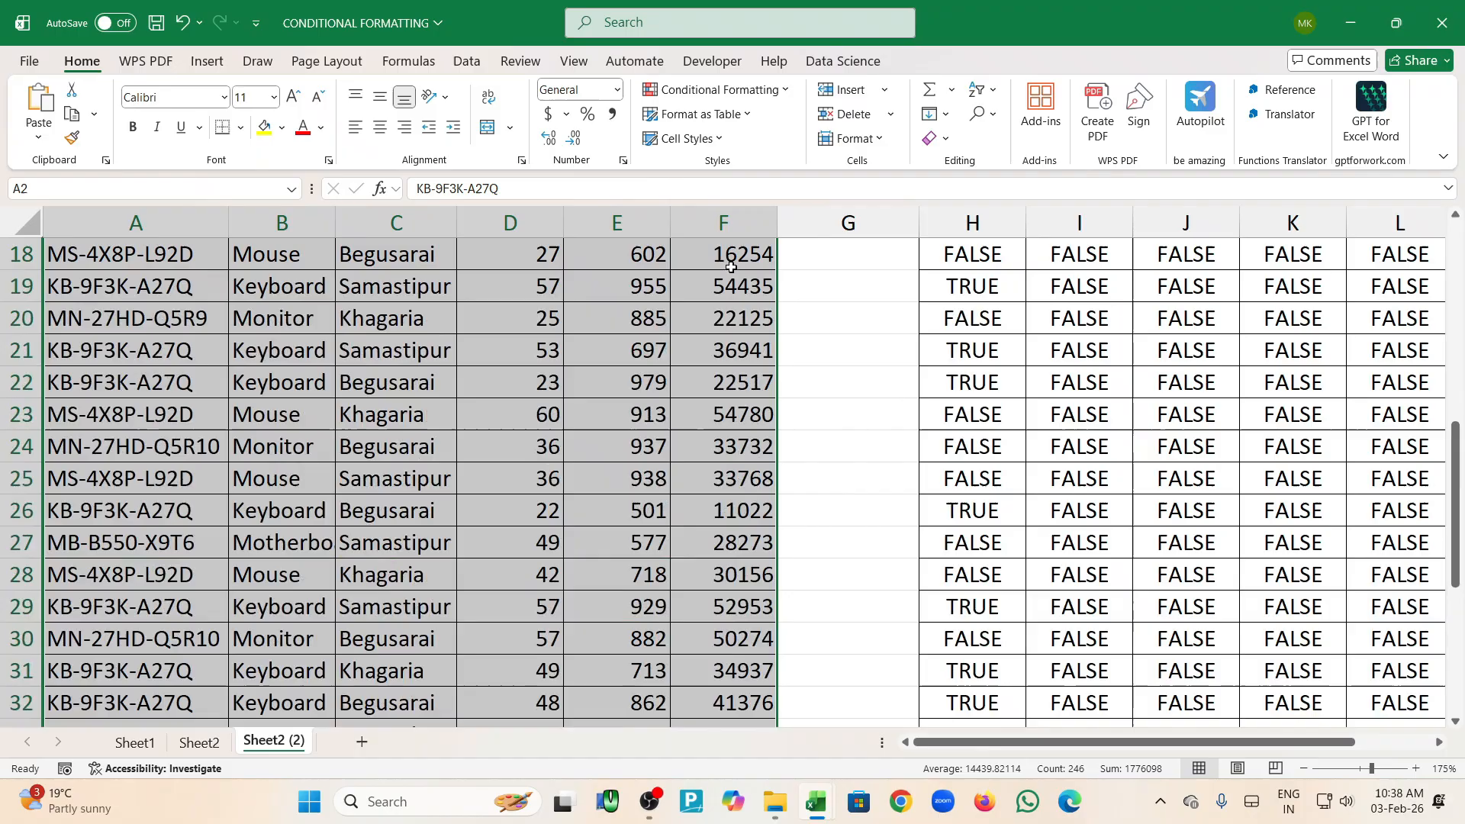
pyautogui.click(716, 89)
pyautogui.click(702, 315)
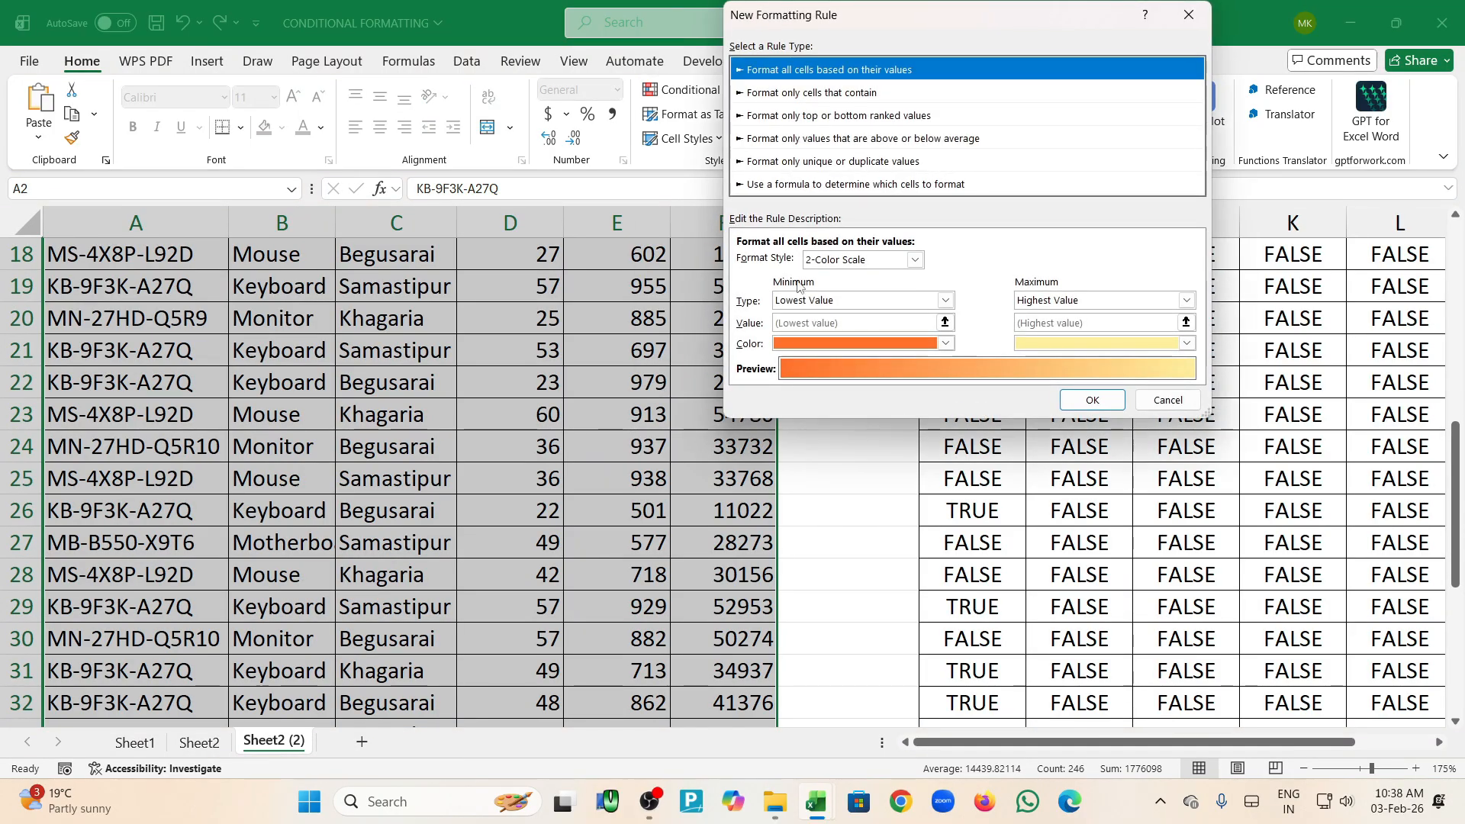
pyautogui.click(796, 188)
pyautogui.click(814, 260)
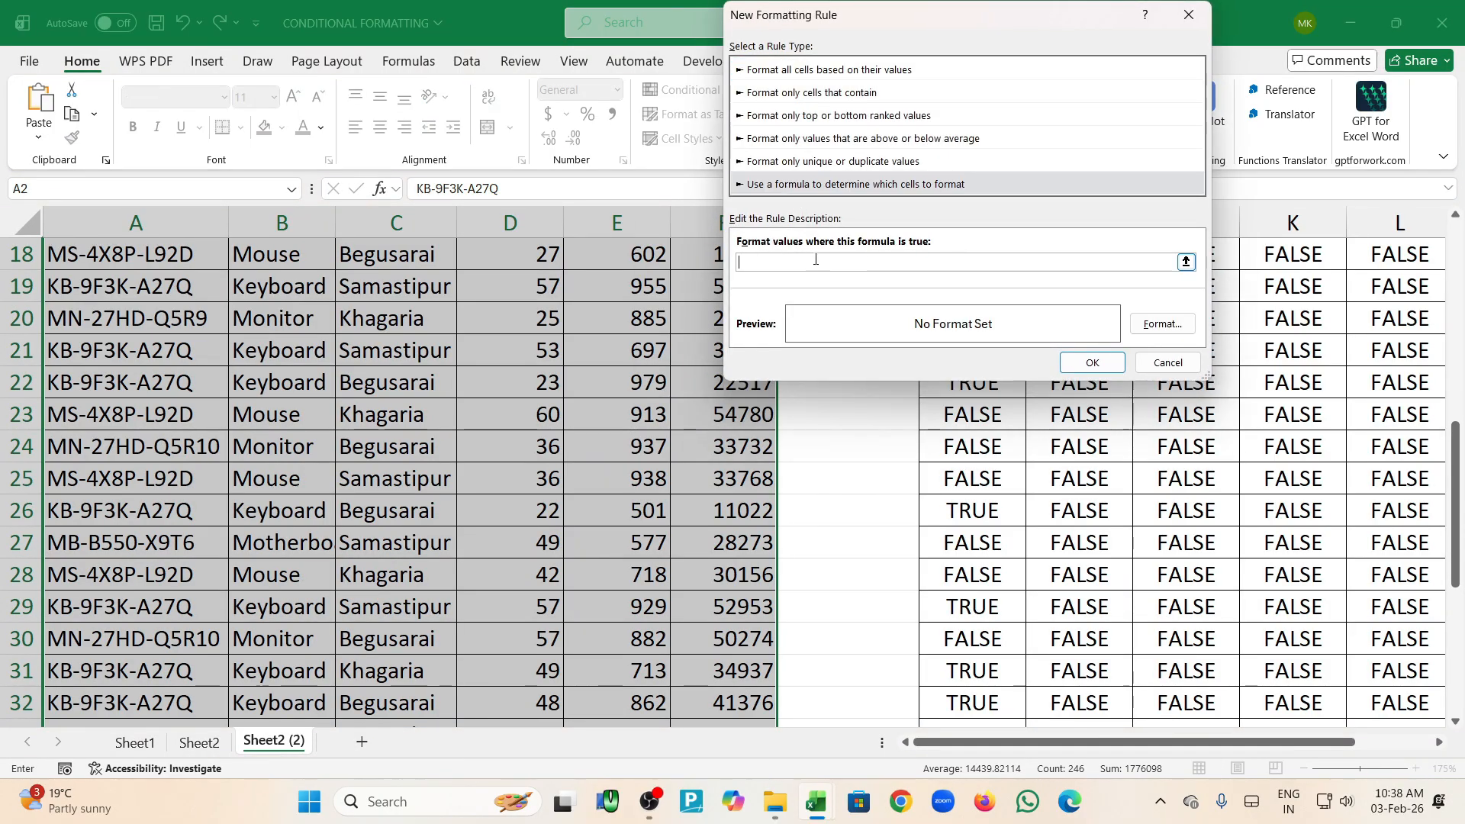
pyautogui.hotkey('ctrl', 'v')
# Give the new rule a light green fill and apply it to the product table
pyautogui.click(1162, 324)
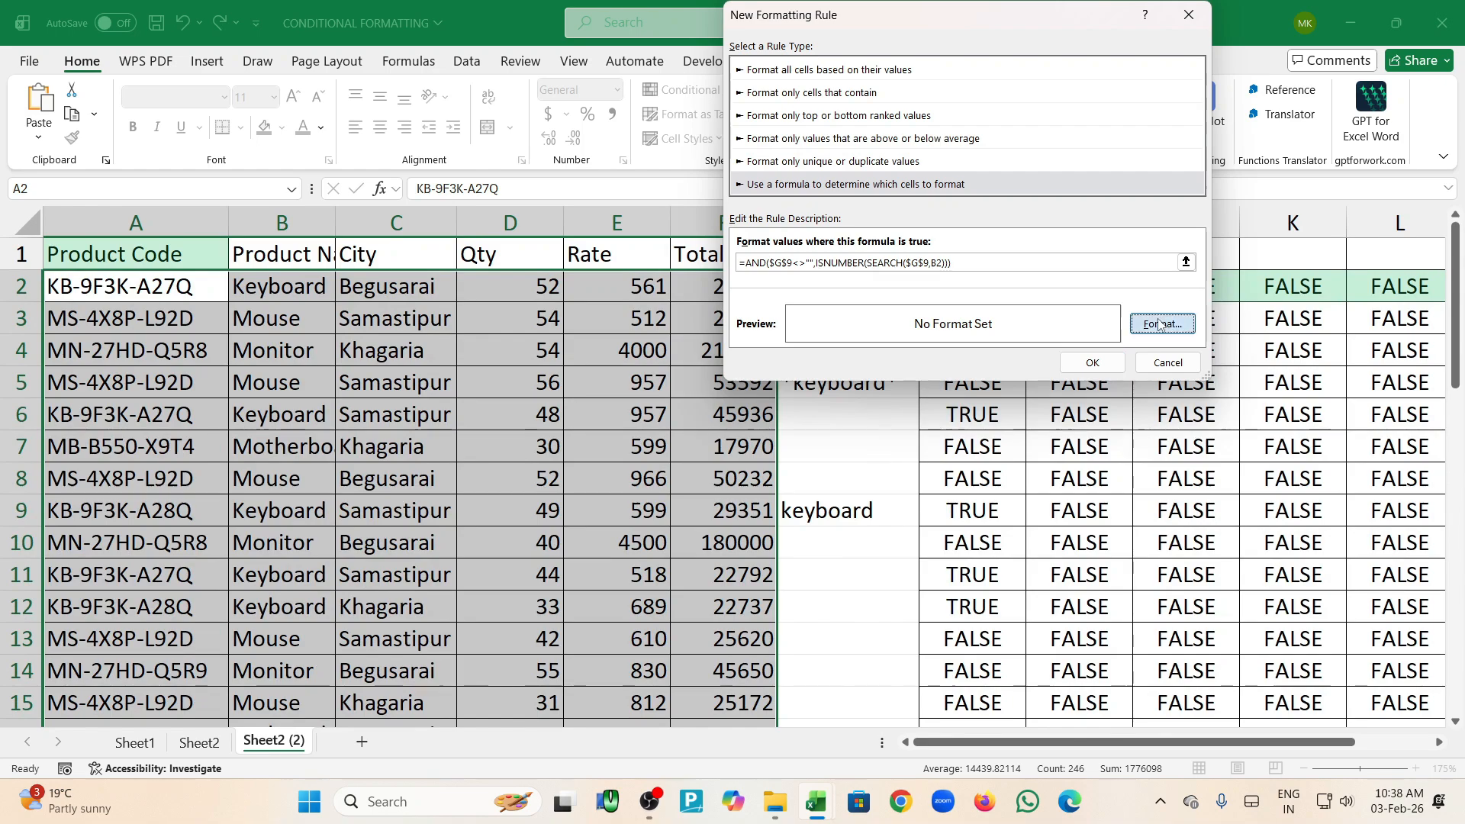
pyautogui.click(898, 172)
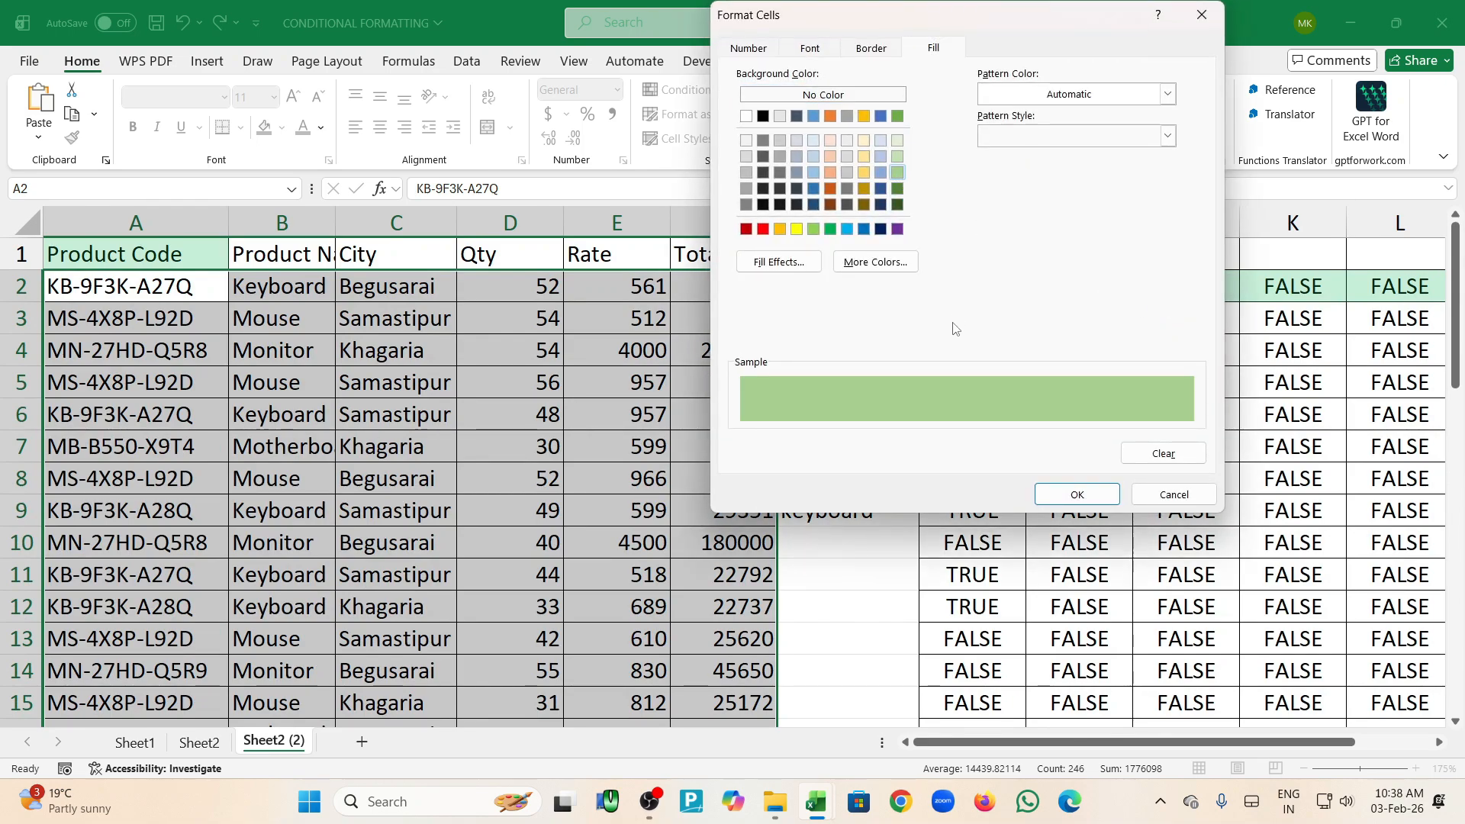
pyautogui.click(1077, 494)
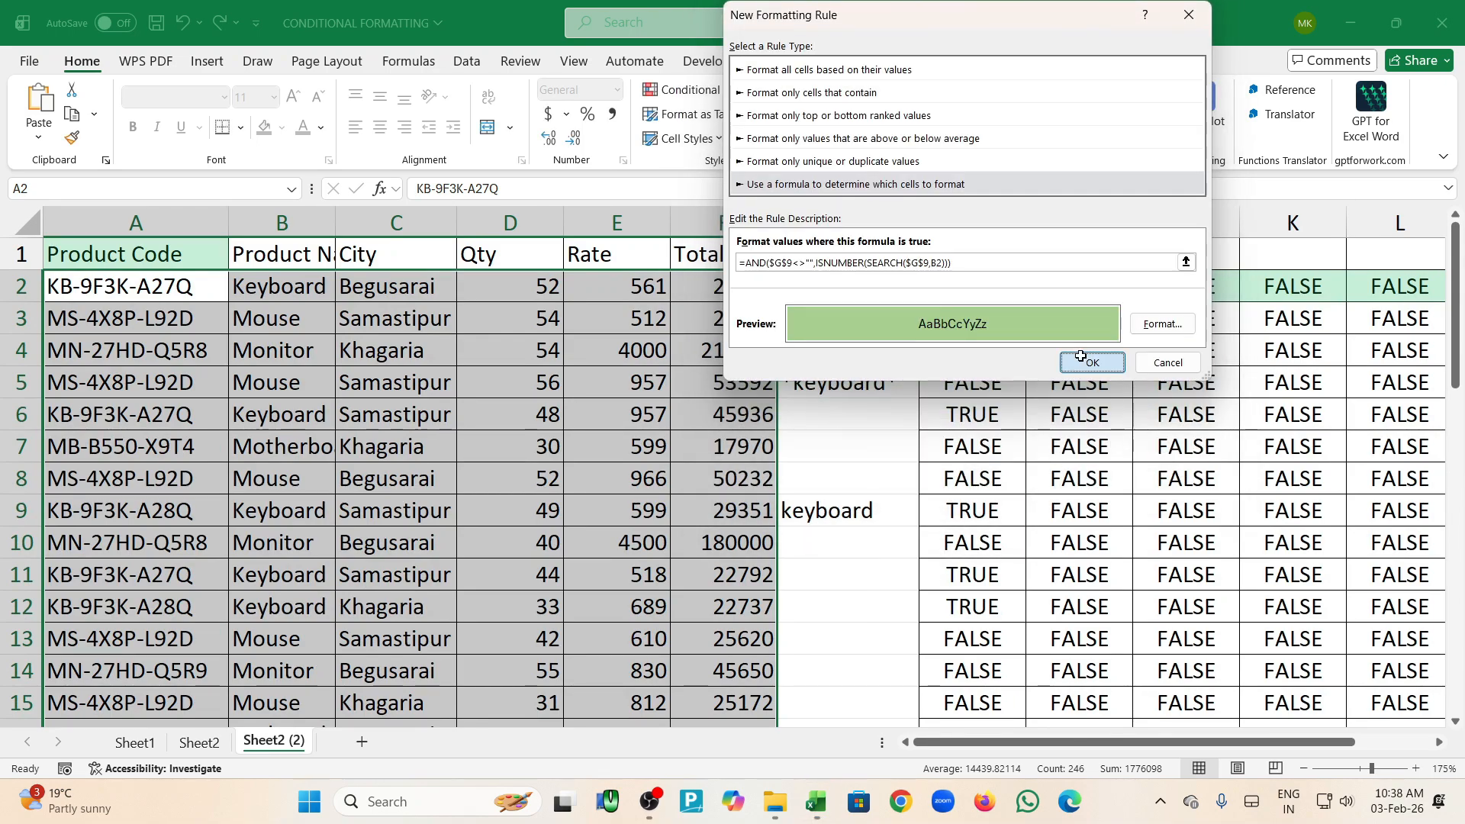
pyautogui.click(1080, 356)
# Change the search term in G9 to k and check which product table cells are highlighted
pyautogui.click(832, 511)
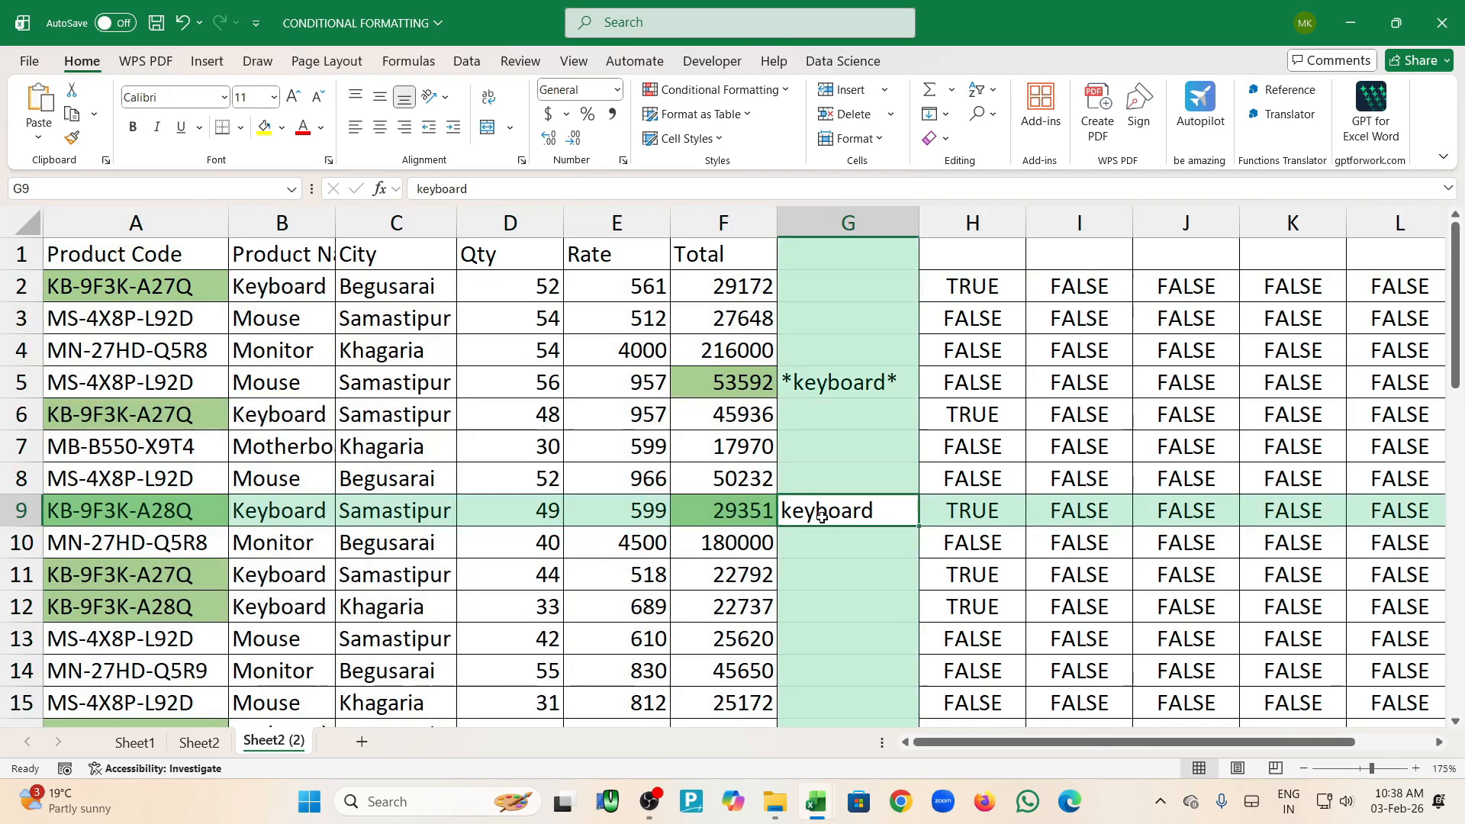
pyautogui.click(801, 603)
pyautogui.click(832, 517)
pyautogui.write('k')
pyautogui.press('Return')
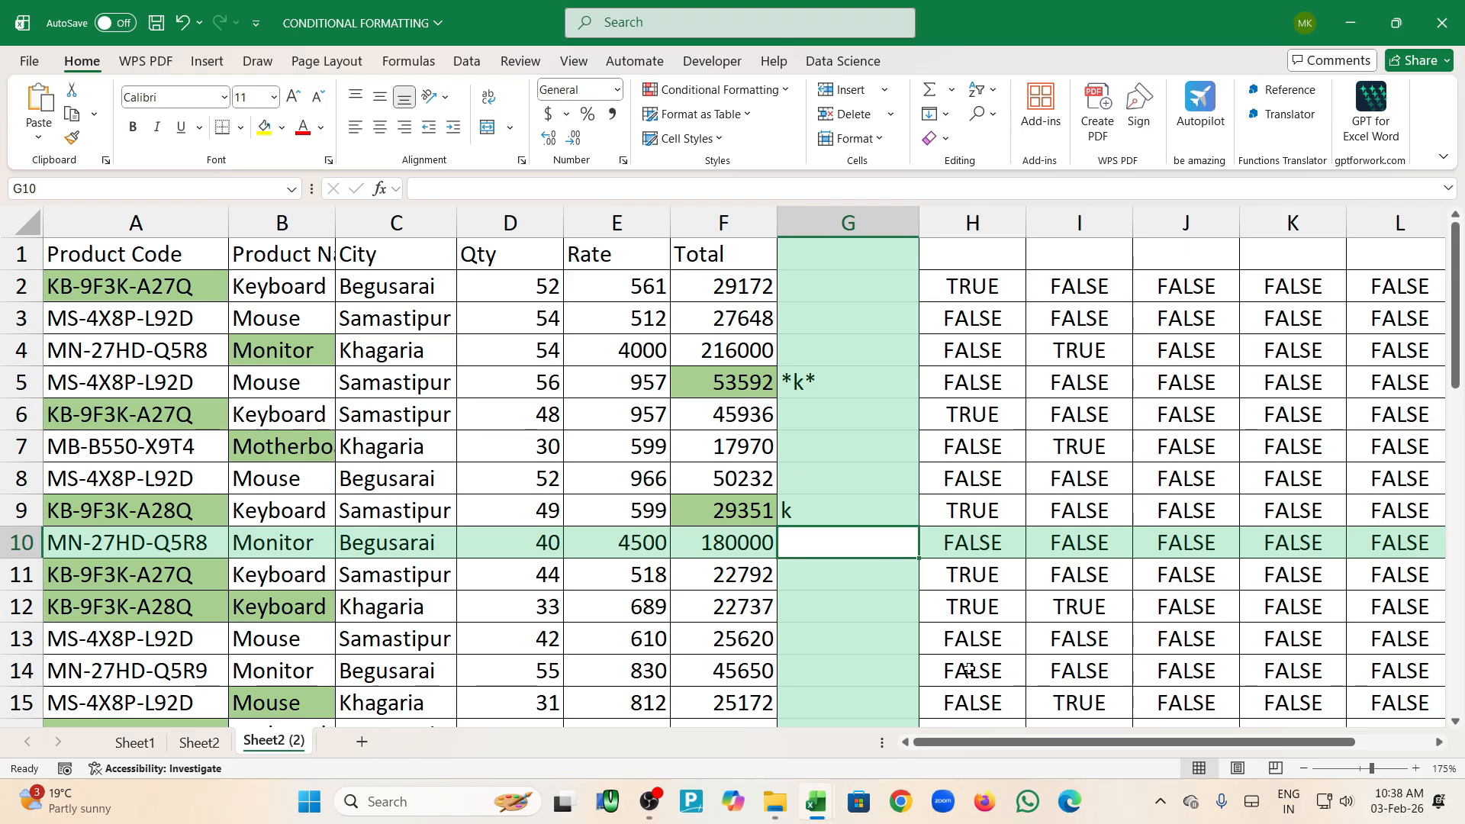
pyautogui.moveTo(941, 744); pyautogui.dragTo(940, 744)
# Clear the conditional formatting rules from the whole product table, A1:F42
pyautogui.moveTo(126, 247); pyautogui.dragTo(703, 675)
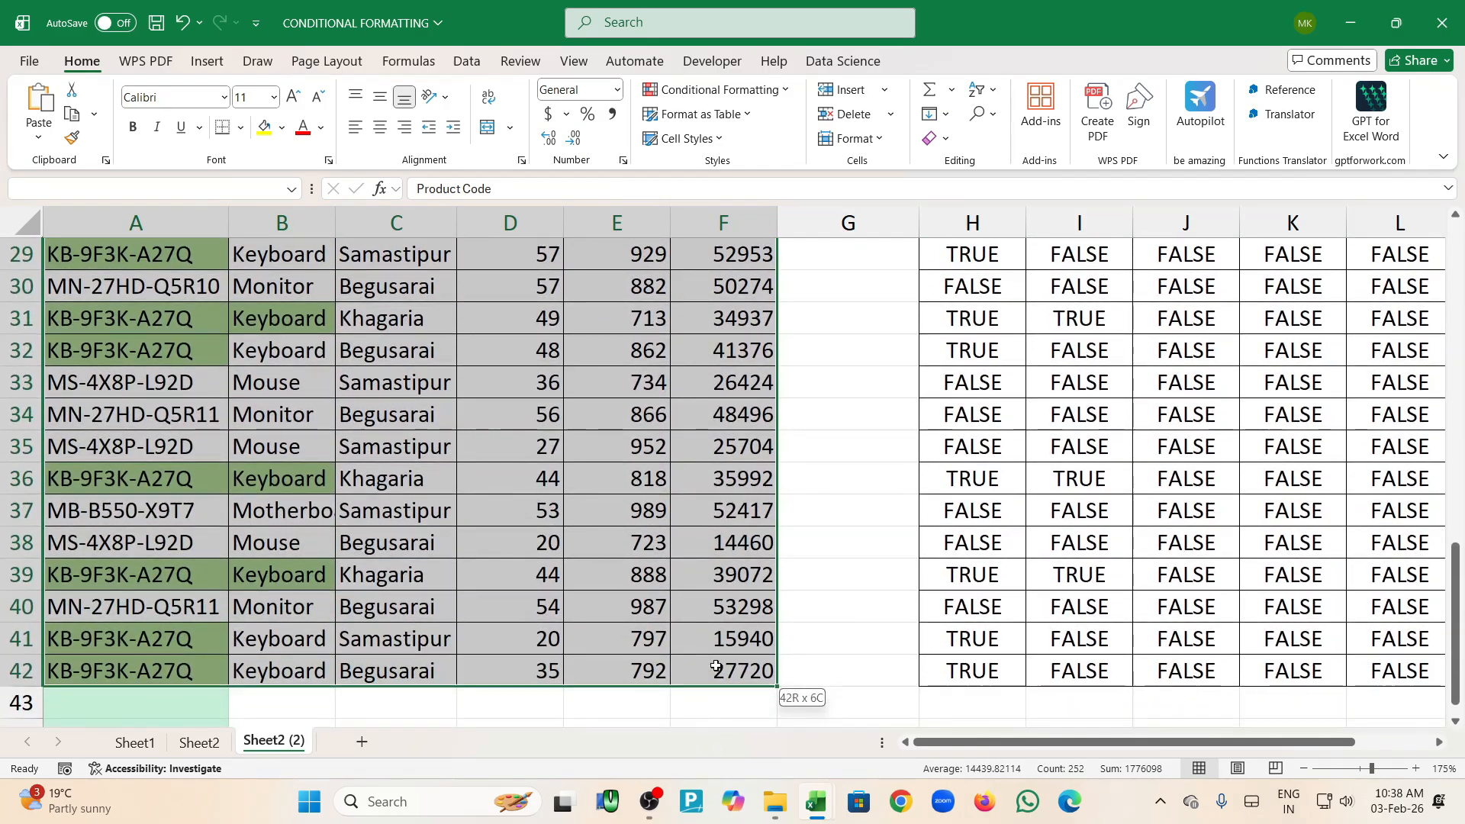
pyautogui.click(770, 90)
pyautogui.moveTo(763, 342)
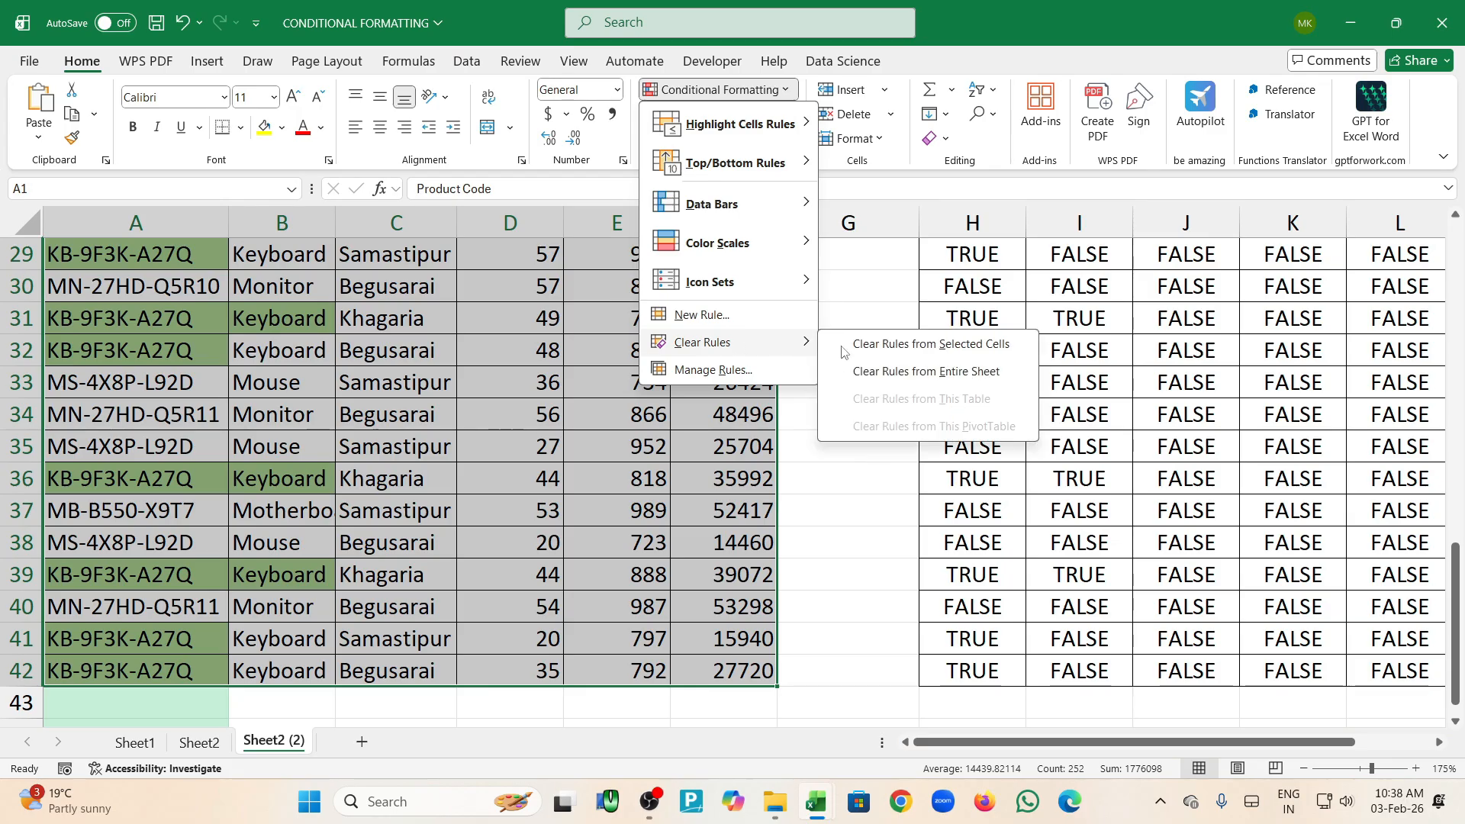
pyautogui.click(896, 345)
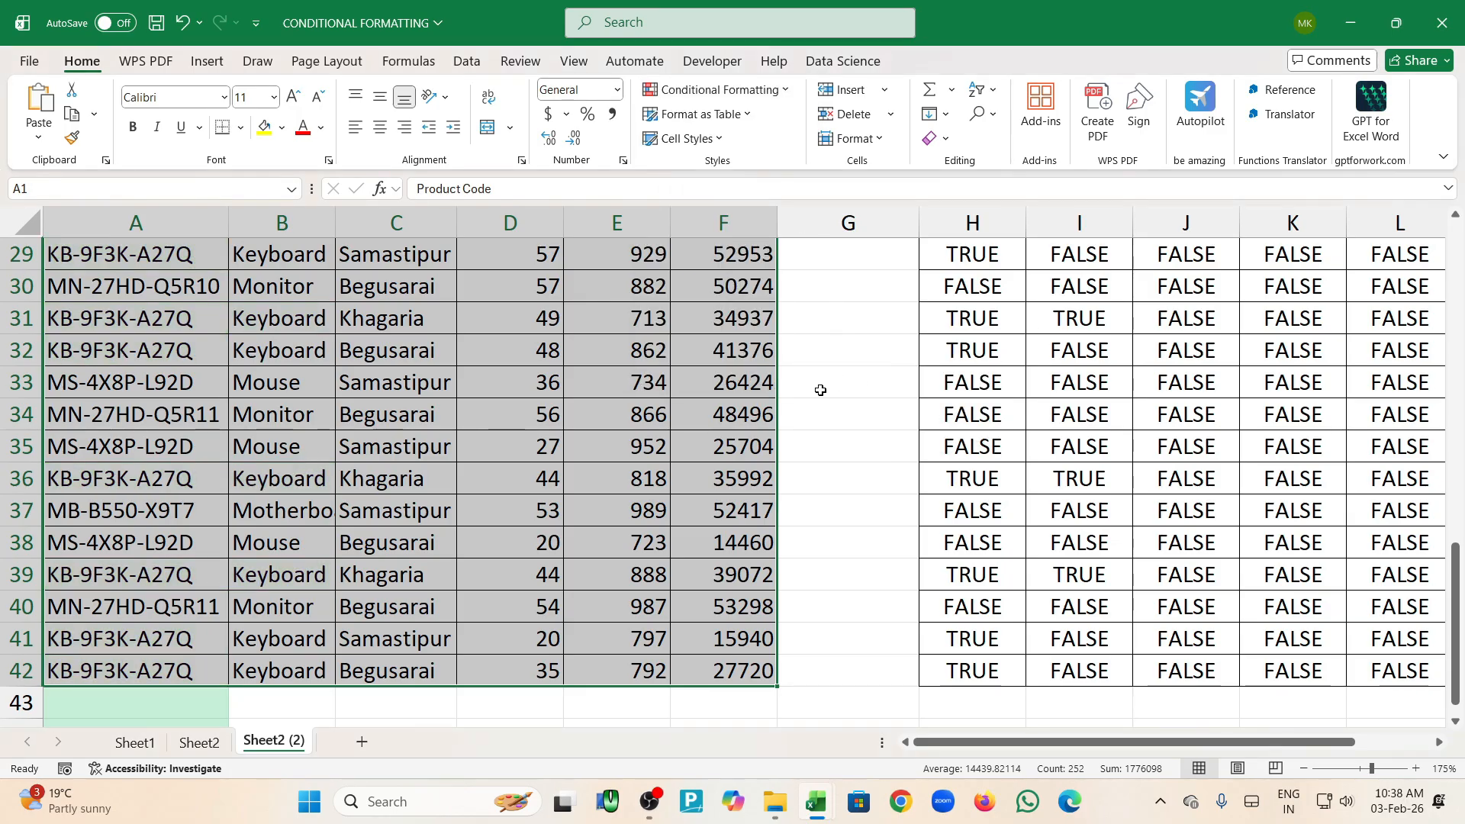
pyautogui.scroll(9, 817, 387)
pyautogui.click(817, 385)
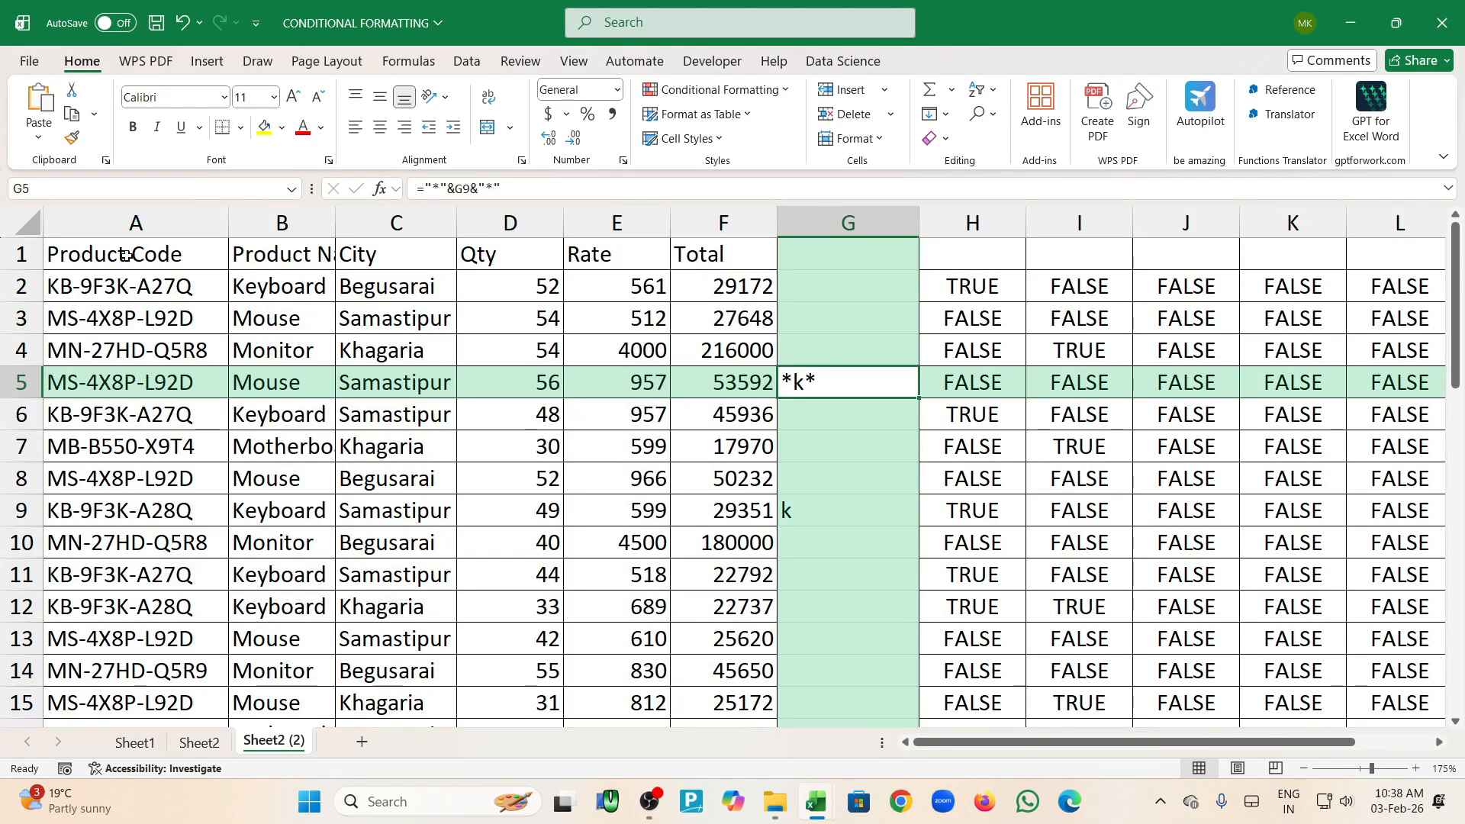
# Start a formula-based conditional formatting rule for the table's data rows from A2, beginning its formula with =and($G$9<>"",isnumber
pyautogui.moveTo(106, 287); pyautogui.dragTo(721, 719)
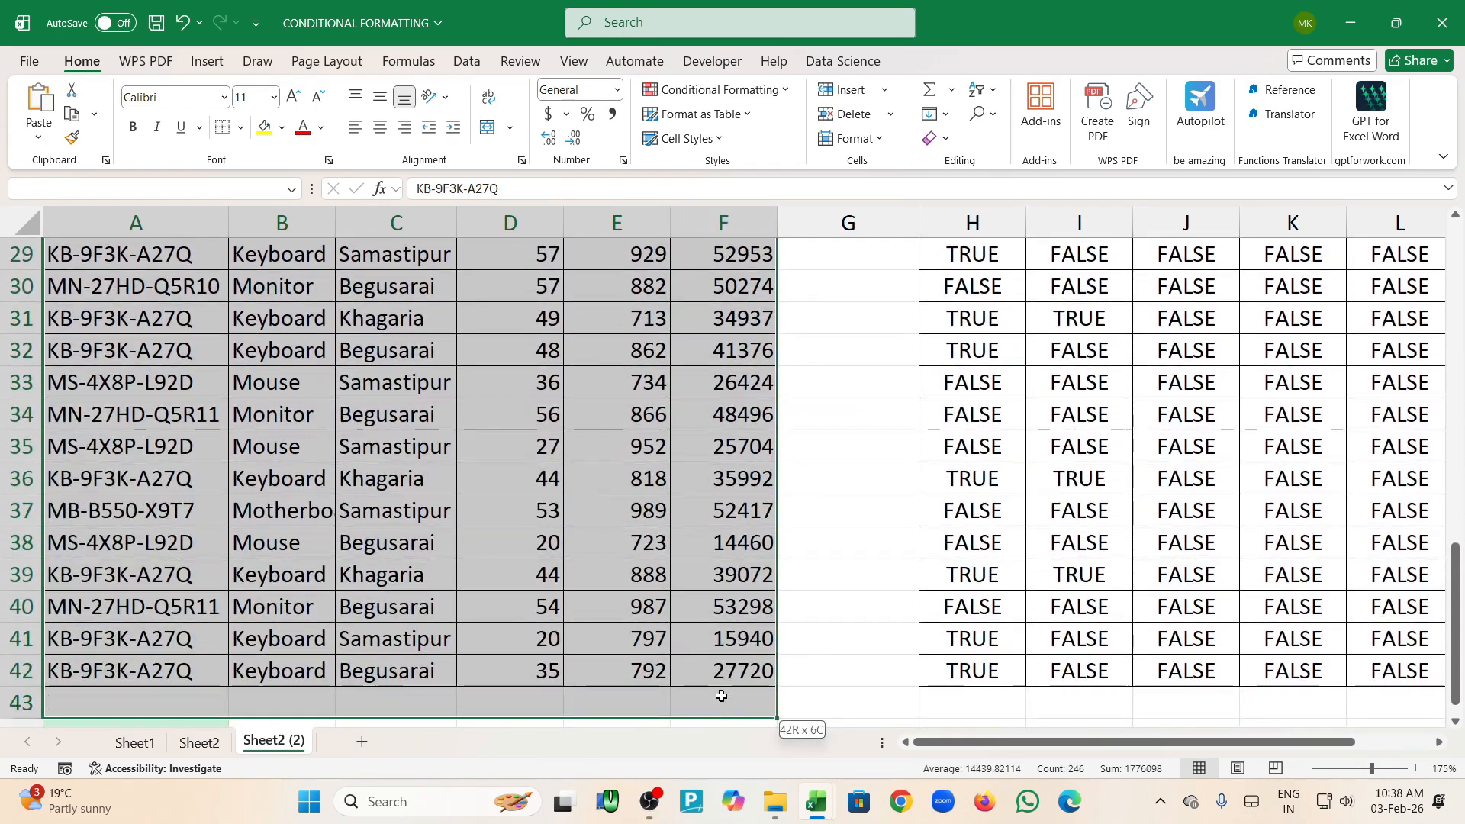
pyautogui.scroll(6, 721, 702)
pyautogui.click(718, 89)
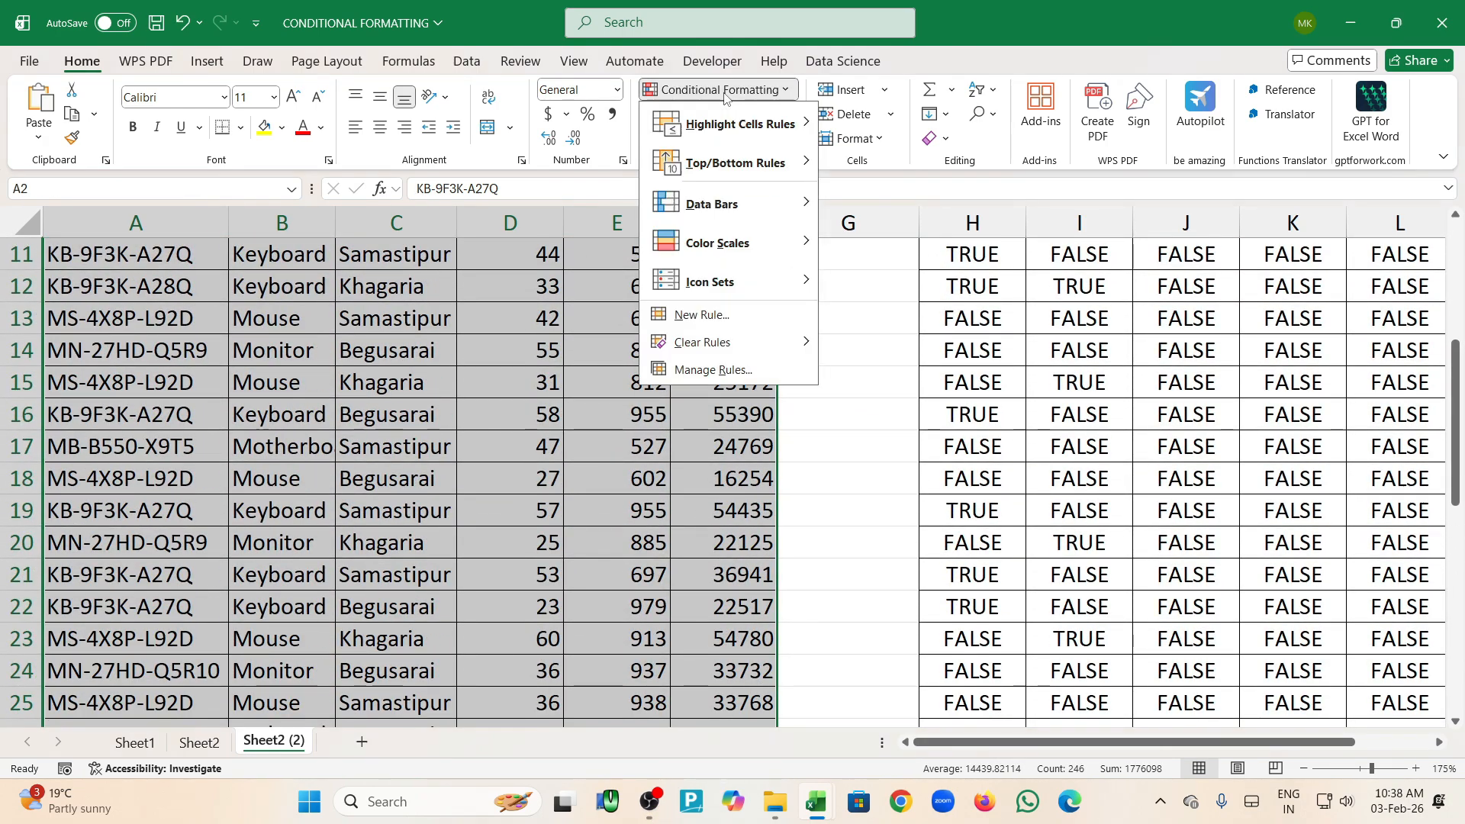
pyautogui.click(702, 314)
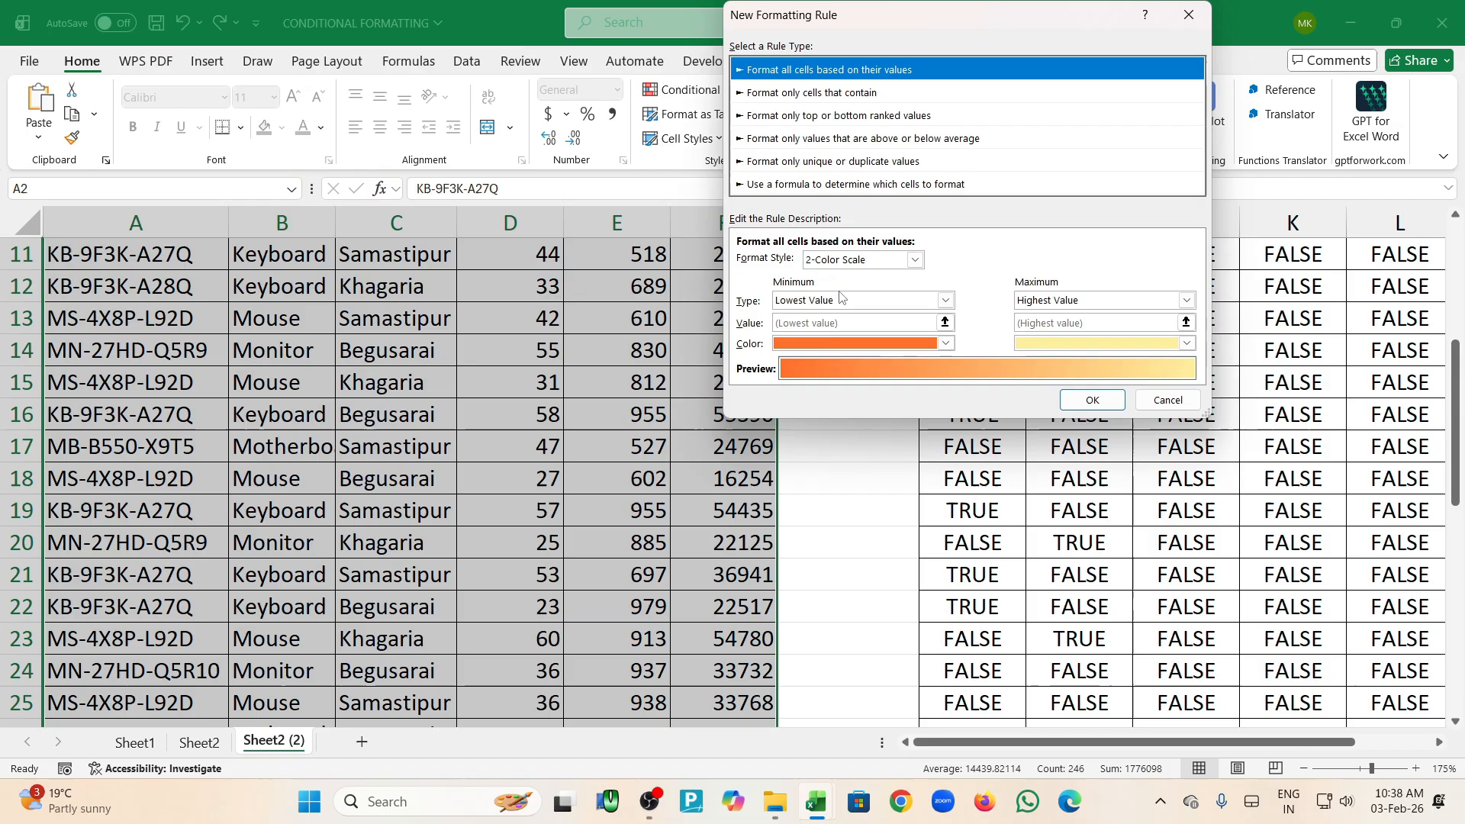
pyautogui.click(839, 184)
pyautogui.click(793, 260)
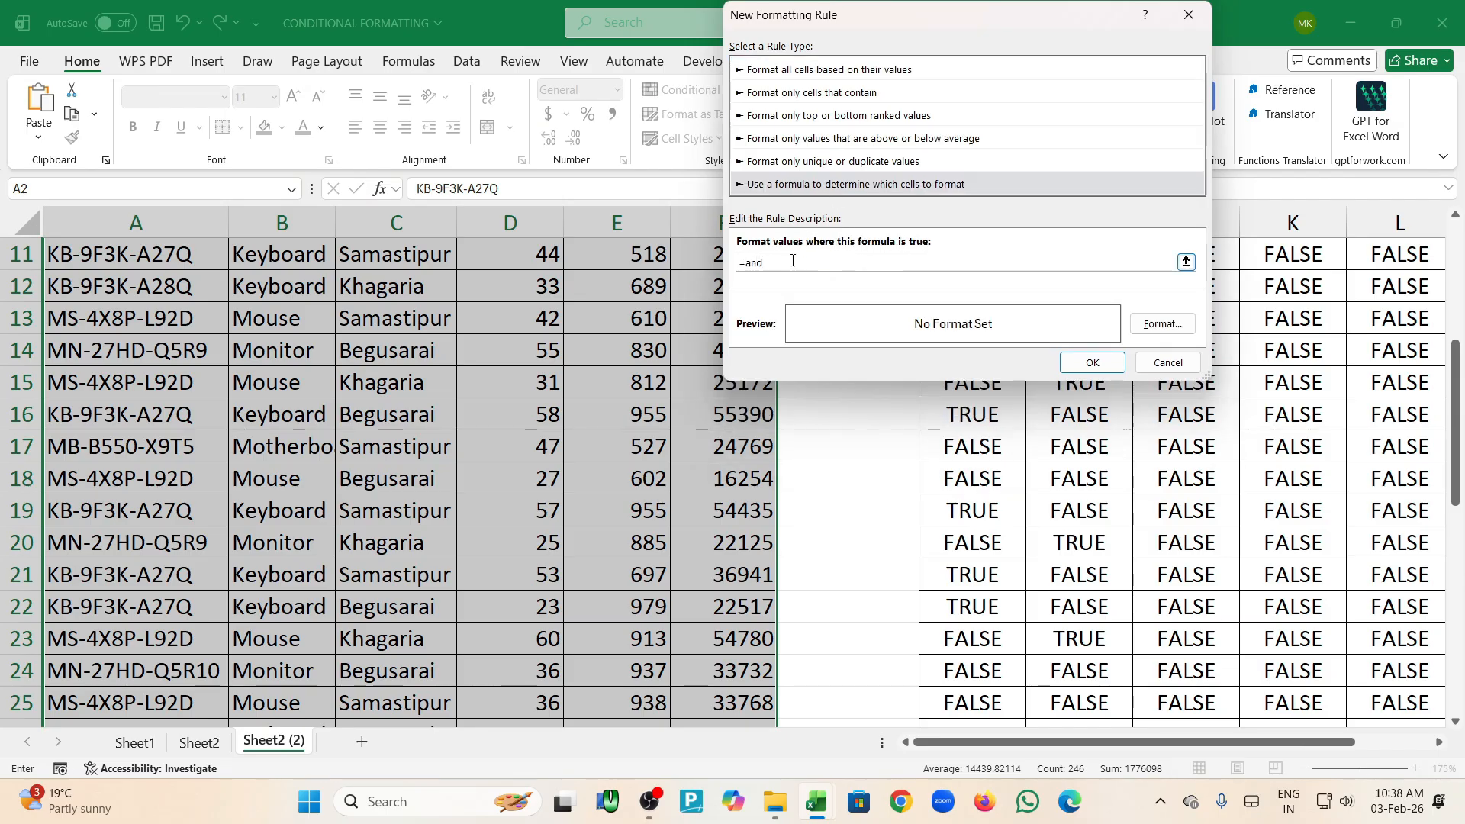
pyautogui.write('=and(')
pyautogui.scroll(4, 996, 613)
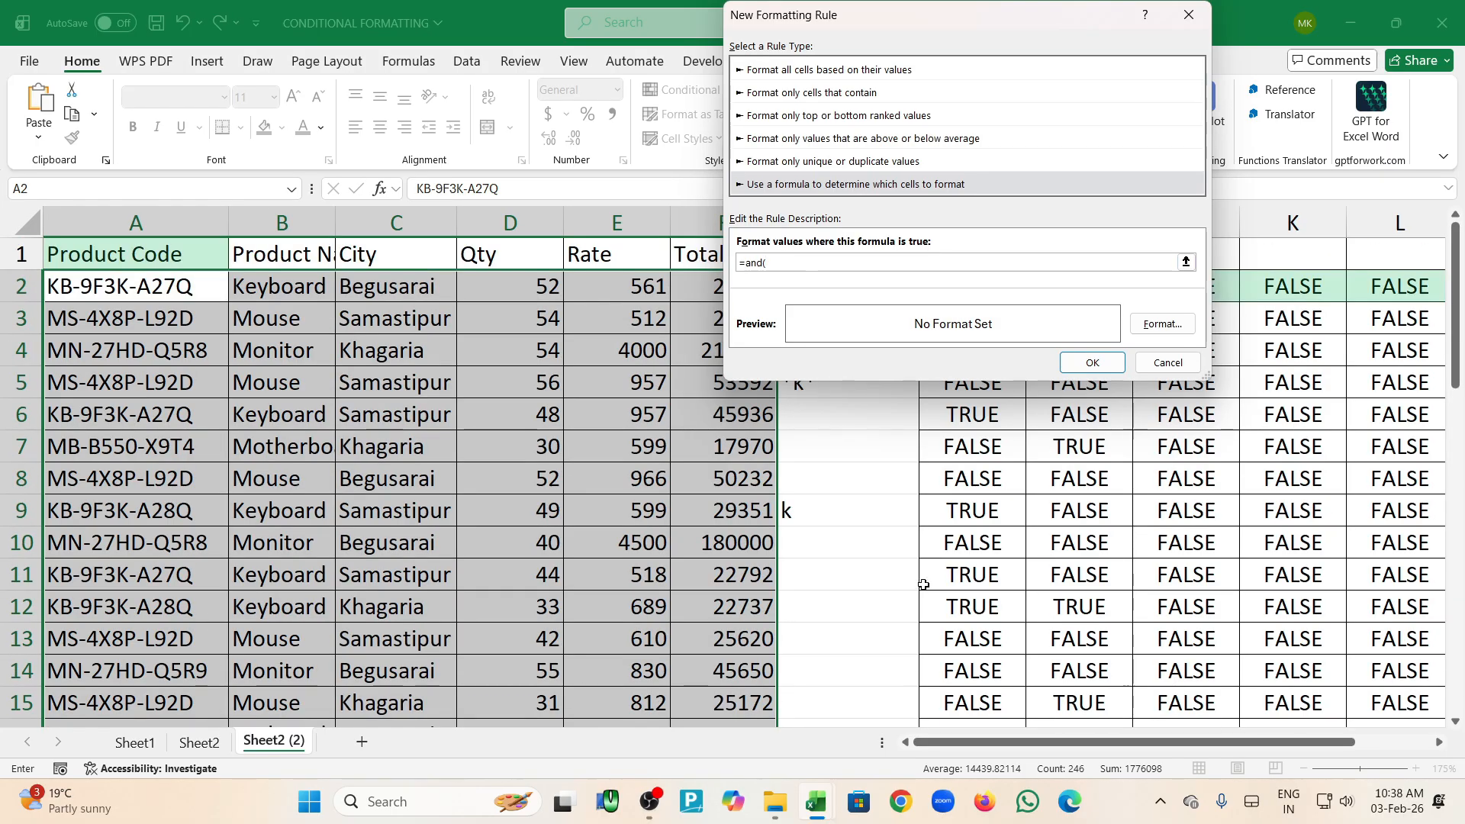
pyautogui.click(845, 505)
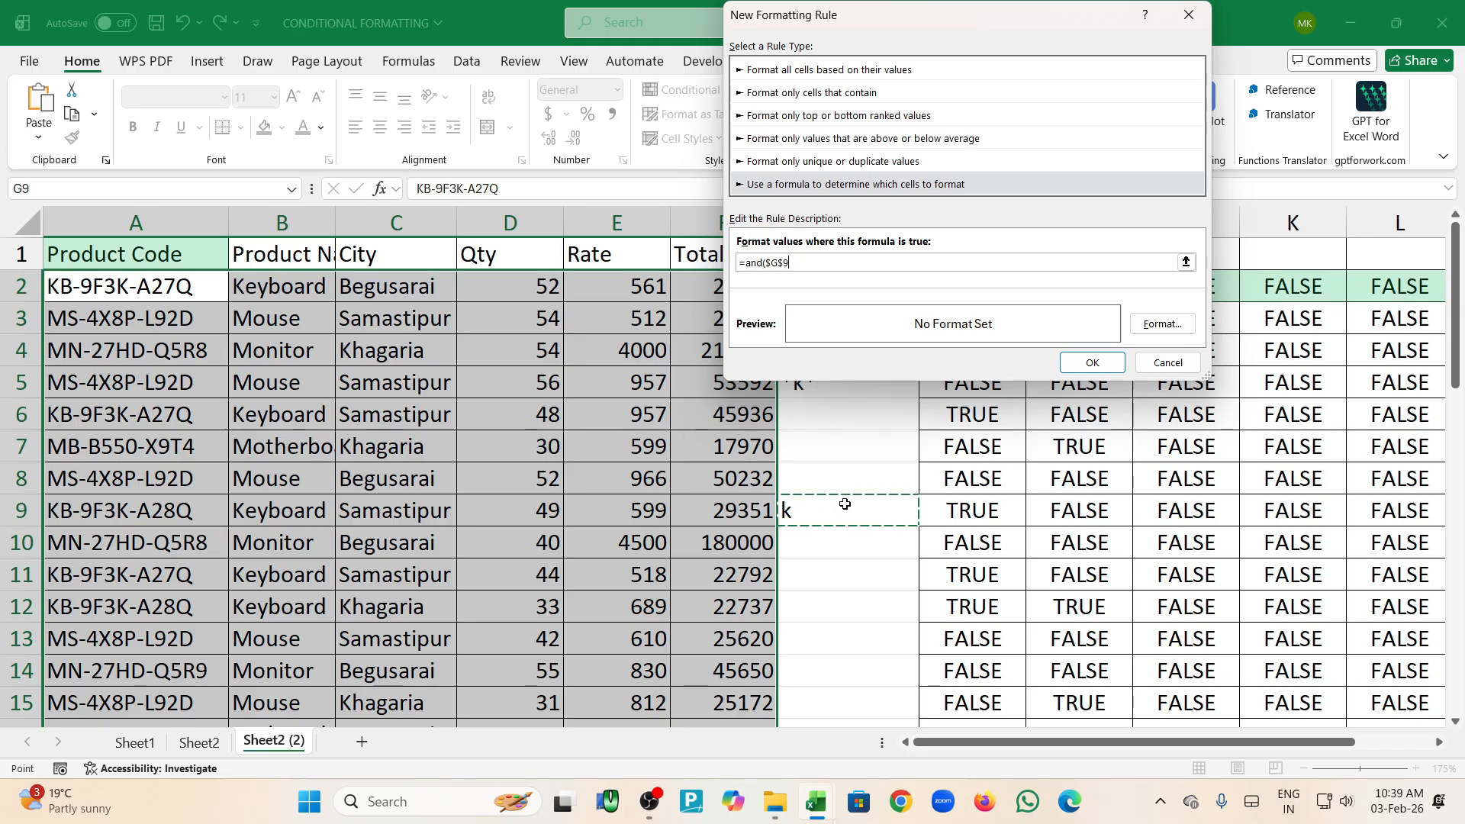
pyautogui.write('<>"",isnumber')
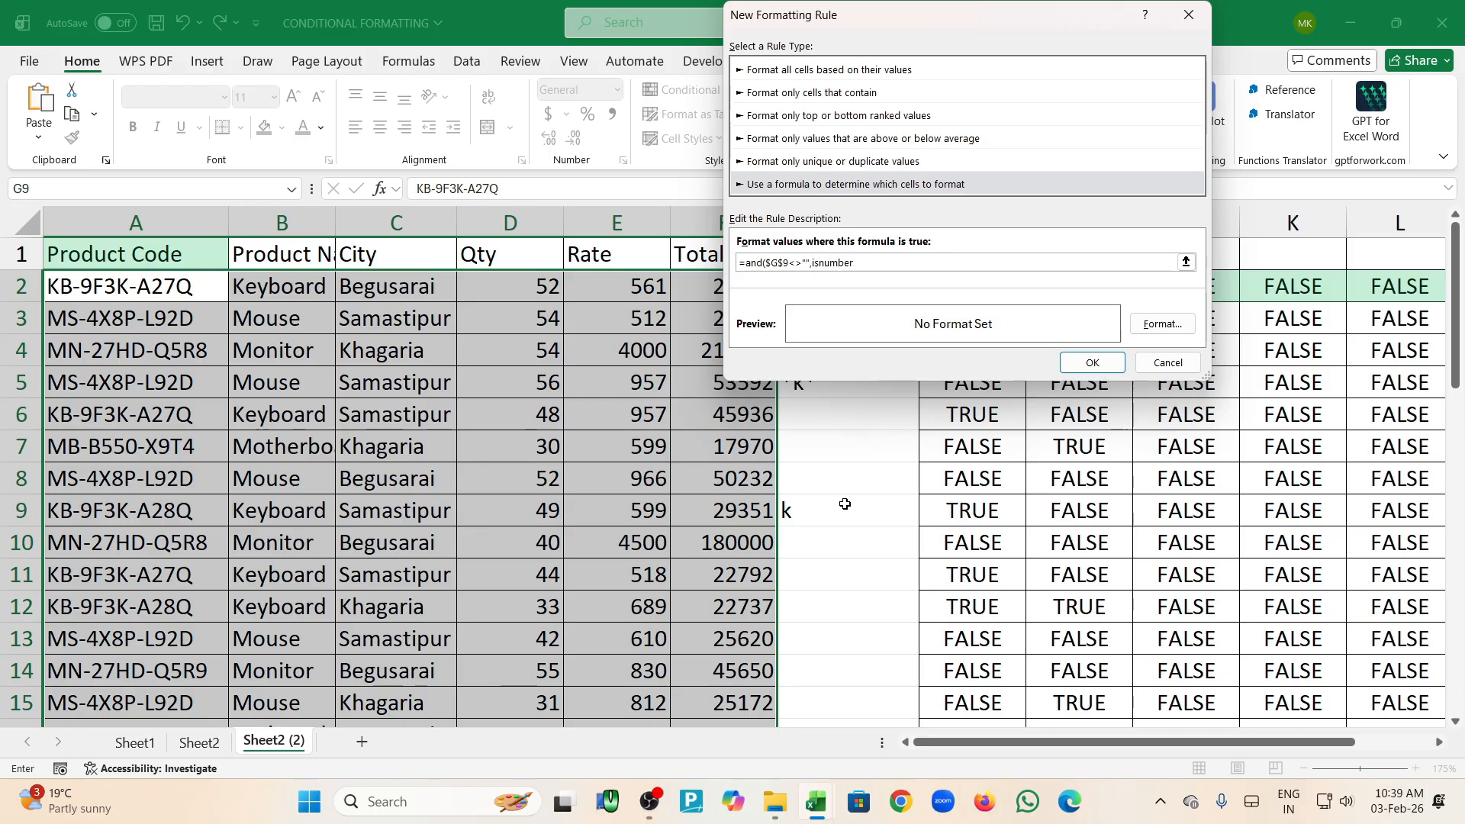
# Complete the rule formula with search($G$9,B2), using a relative B2 reference, and close all parentheses
pyautogui.write('(search(')
pyautogui.click(845, 504)
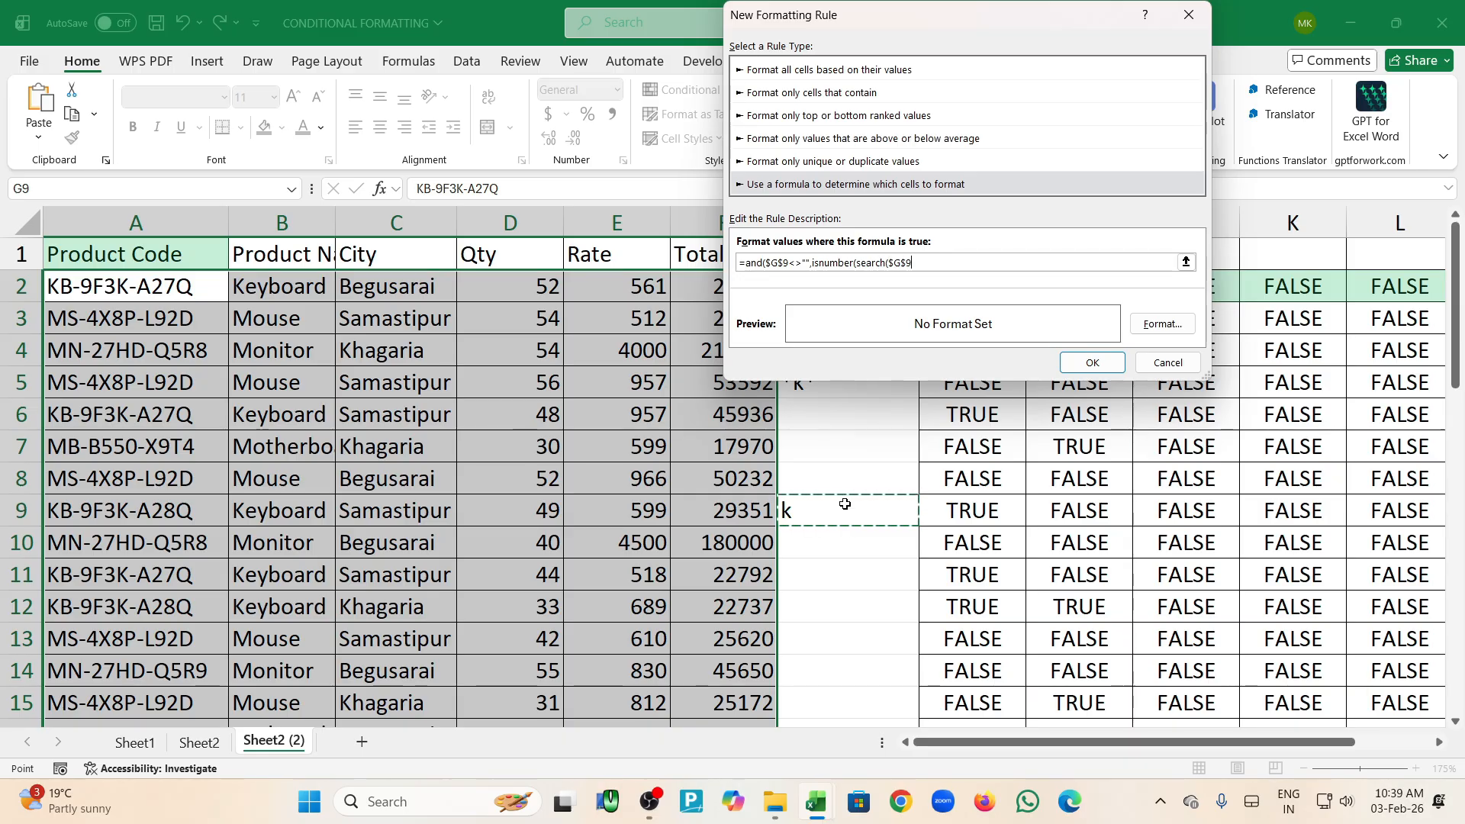
pyautogui.write(',')
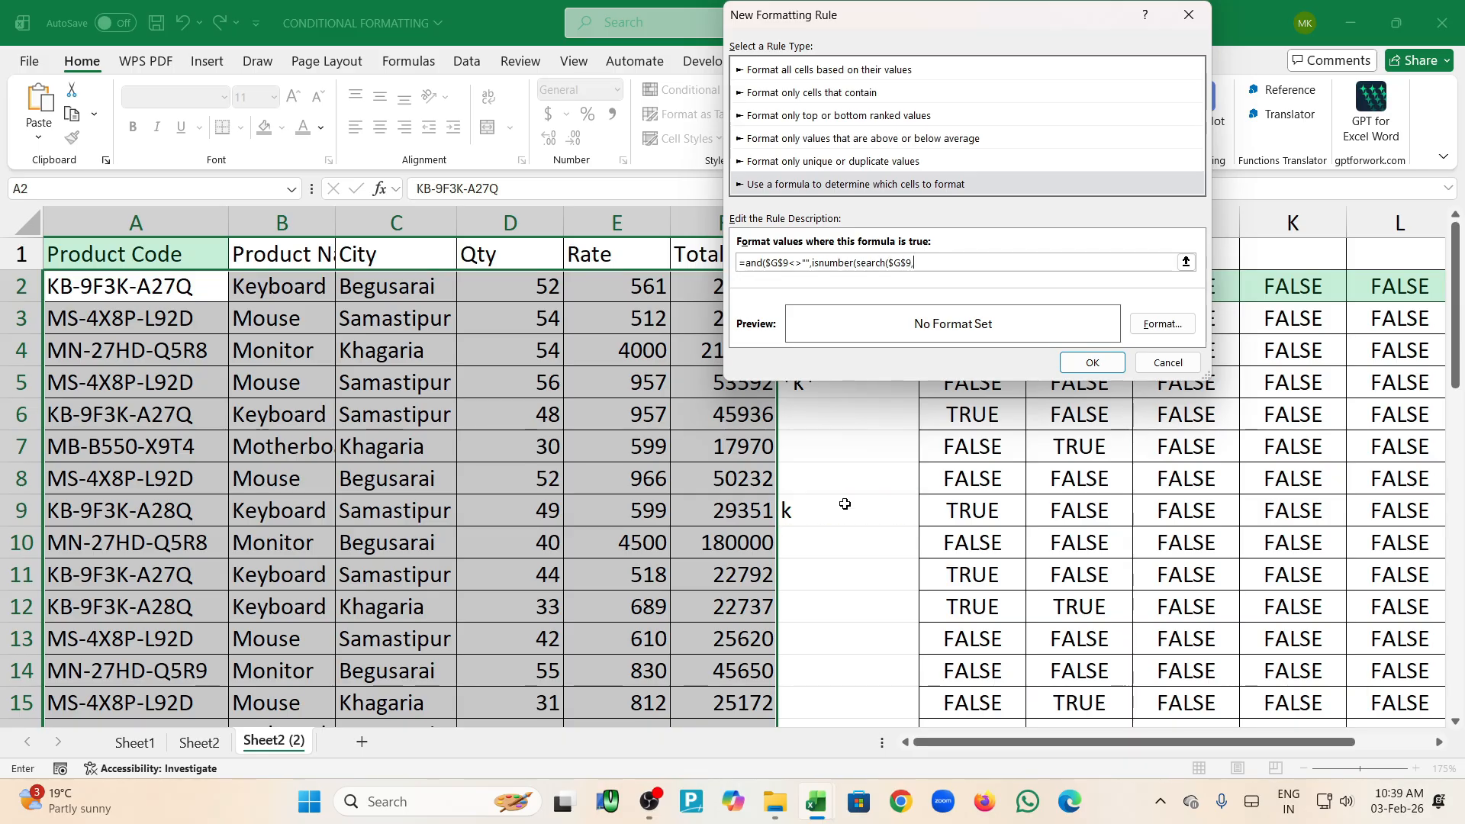
pyautogui.click(277, 288)
pyautogui.press('F4')
pyautogui.write(')')
# Give the rule a dark green fill and apply it to the selected product data
pyautogui.click(1162, 323)
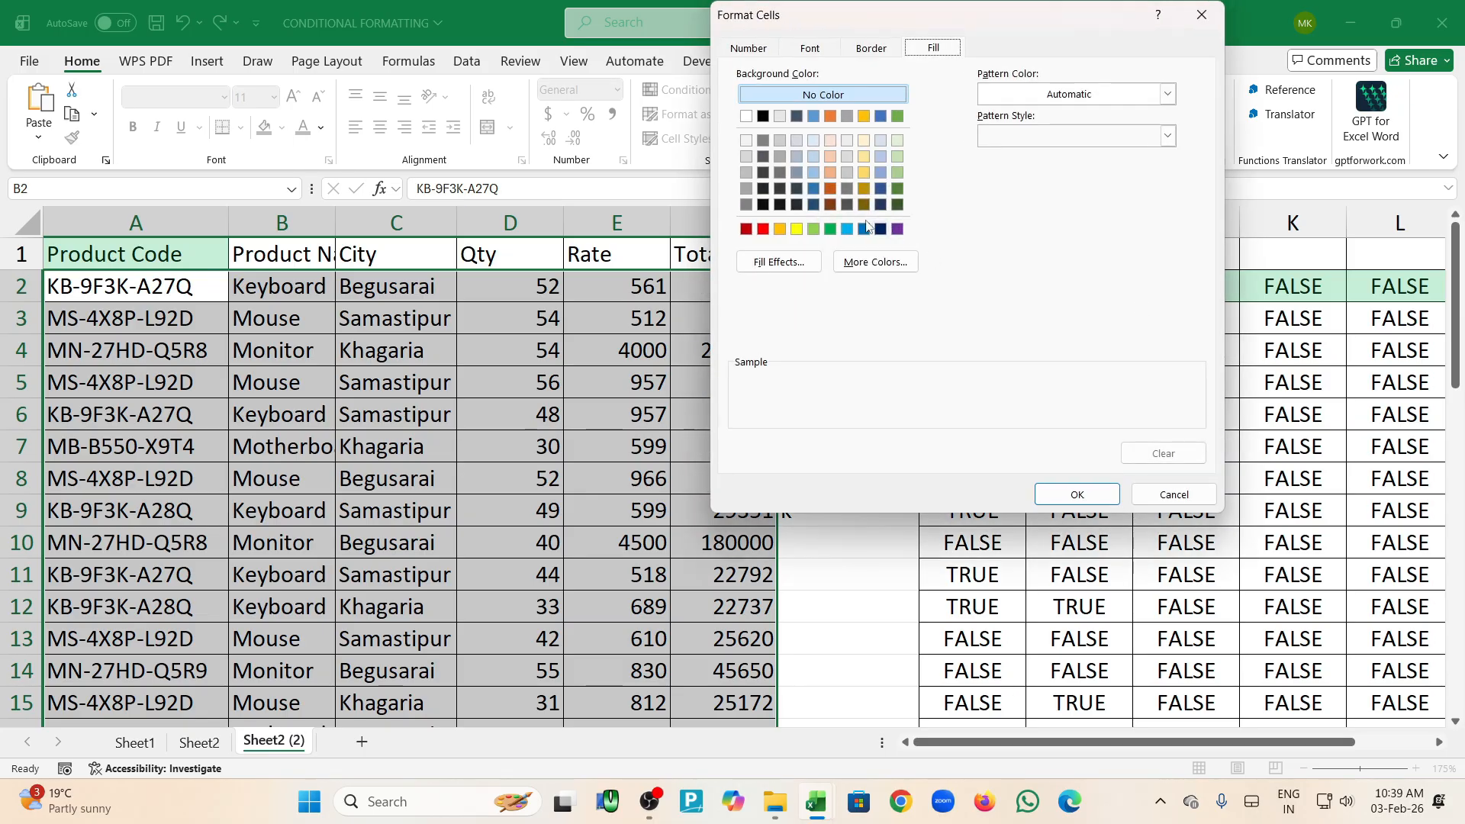
pyautogui.click(896, 204)
pyautogui.click(1077, 494)
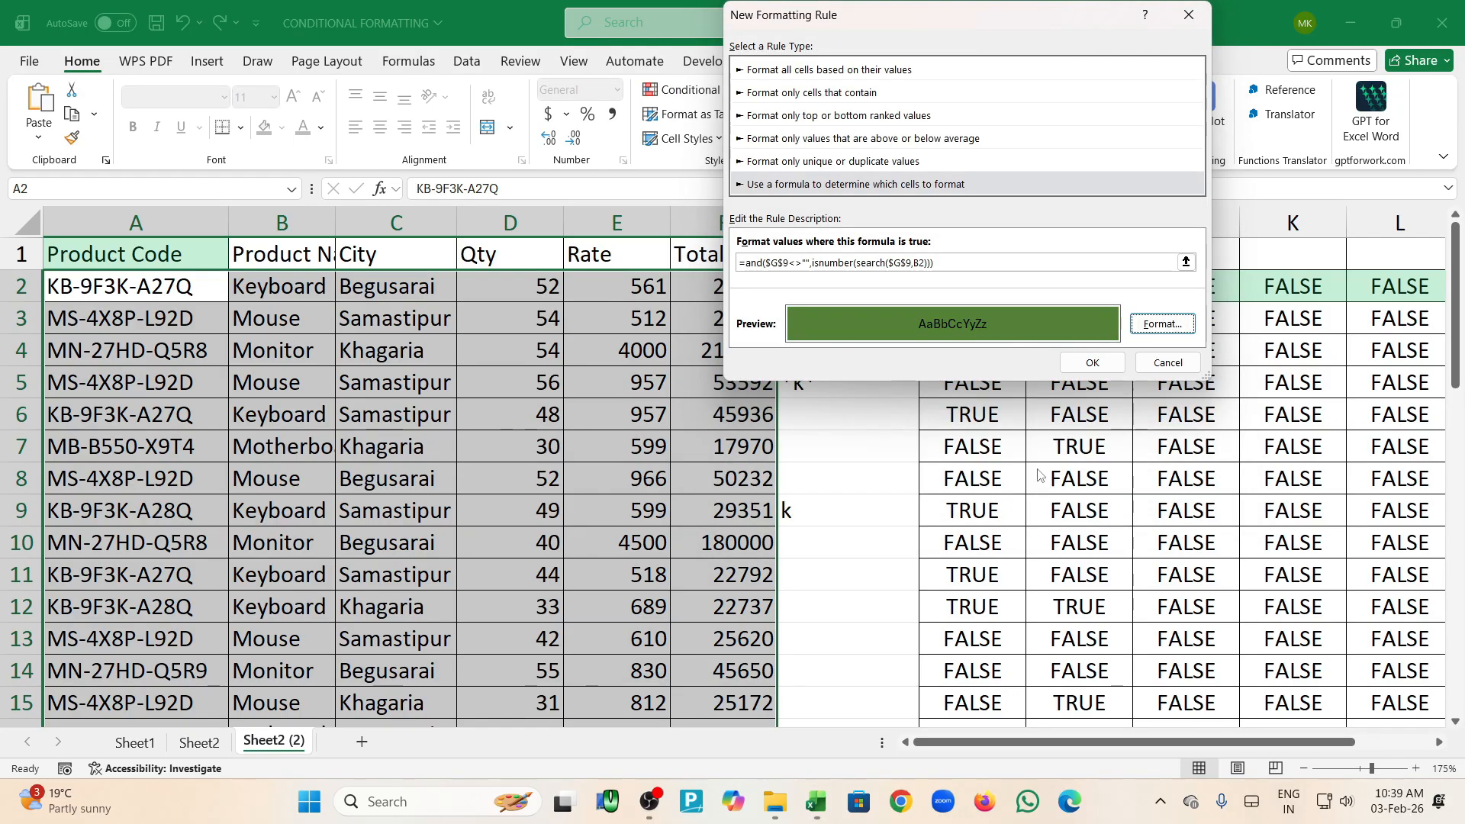
pyautogui.click(1091, 364)
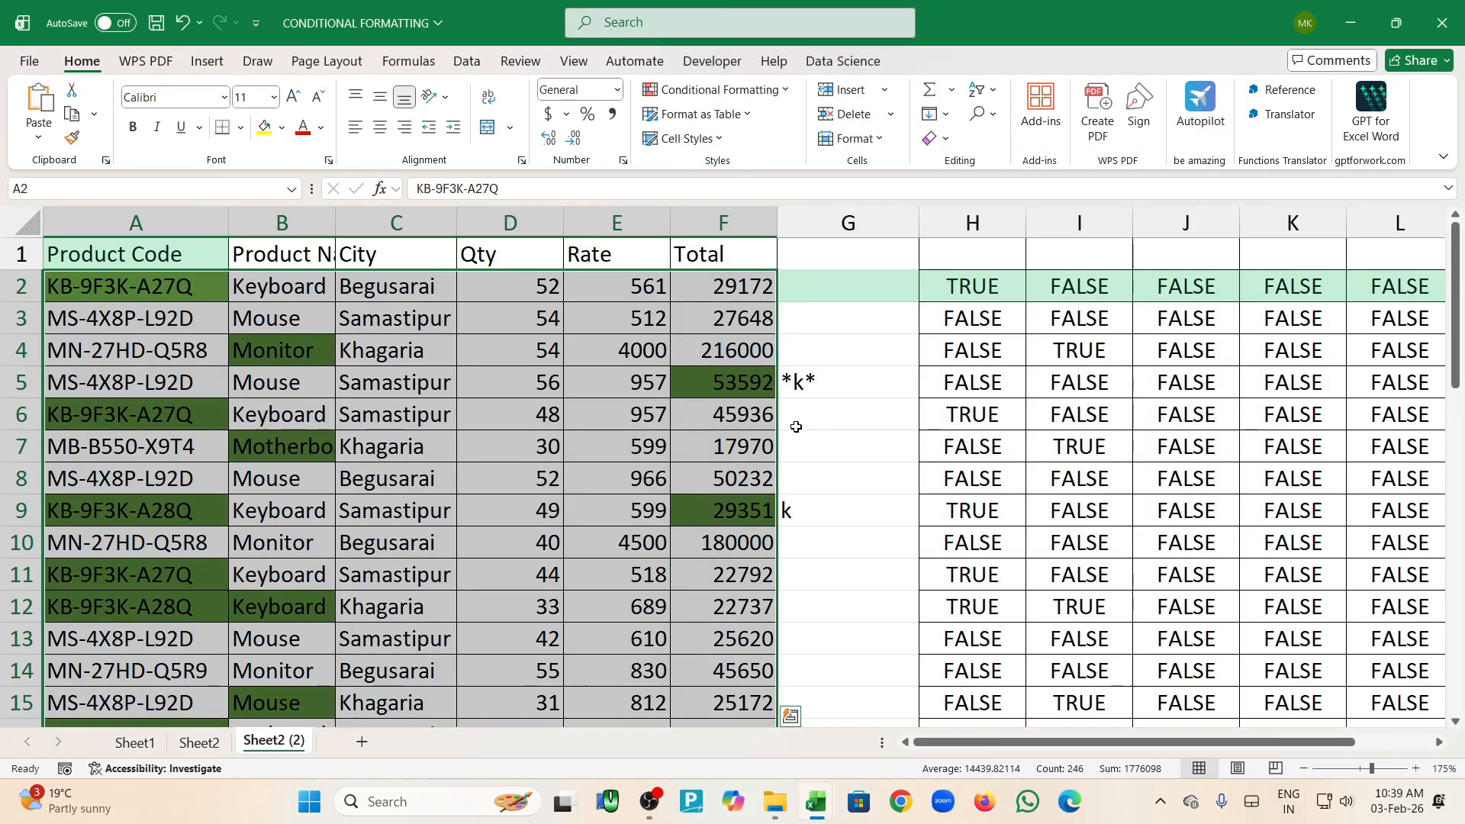
# Check the highlighted cells throughout the product table and inspect the Total formula in F5
pyautogui.scroll(-8, 686, 459)
pyautogui.scroll(-3, 687, 458)
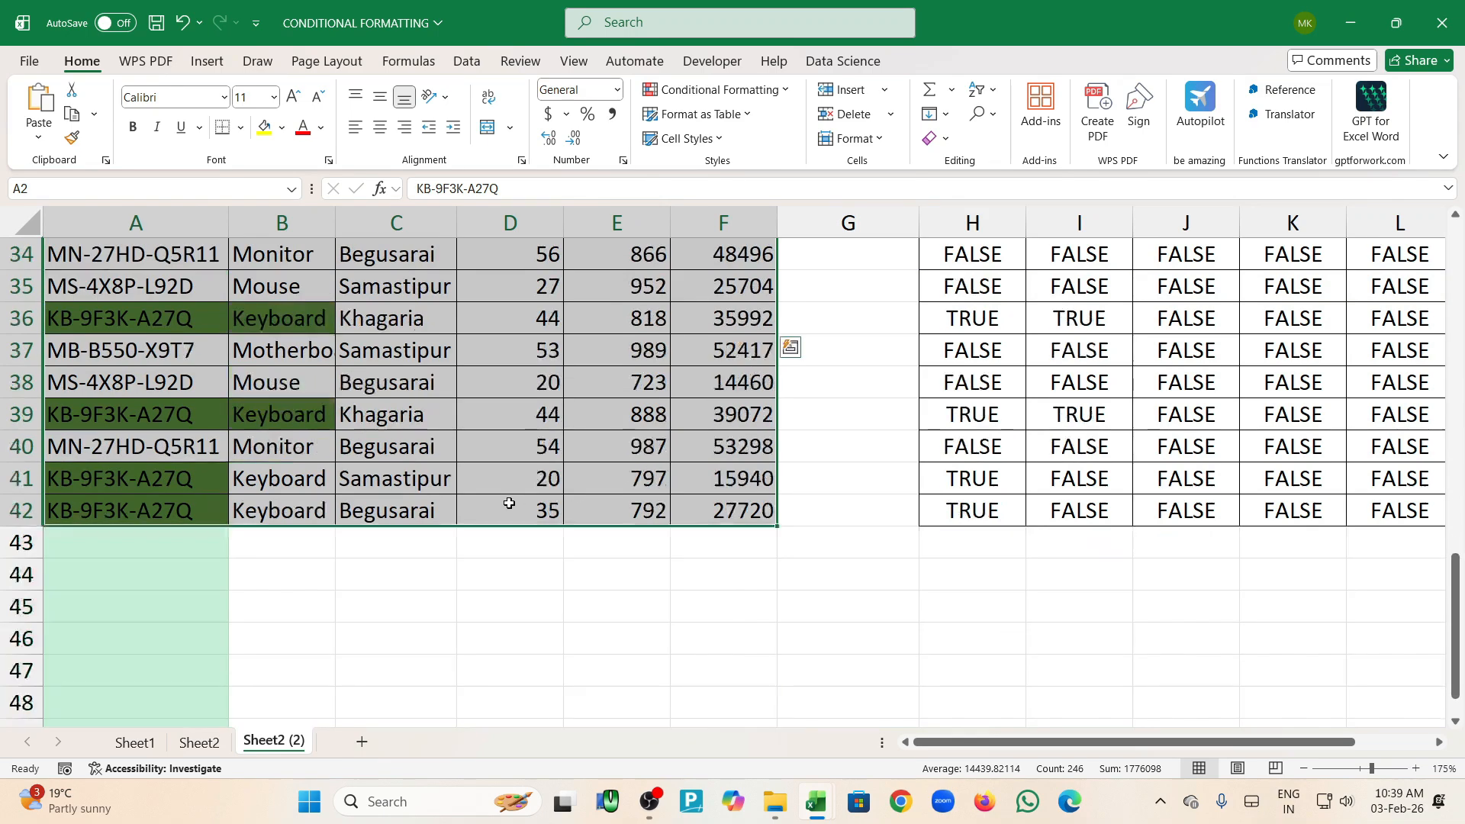
pyautogui.scroll(11, 506, 501)
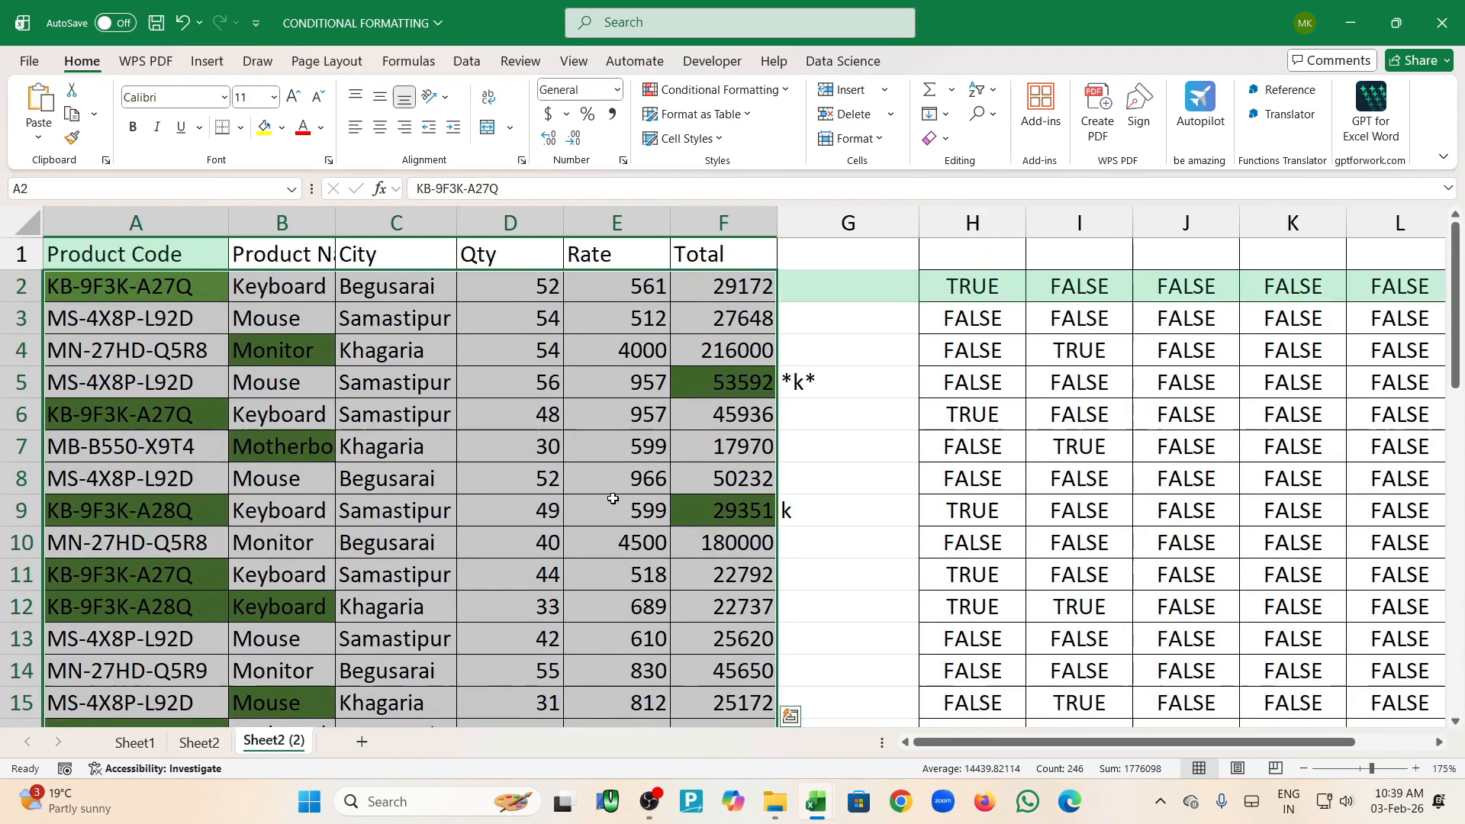
pyautogui.click(693, 516)
pyautogui.click(717, 384)
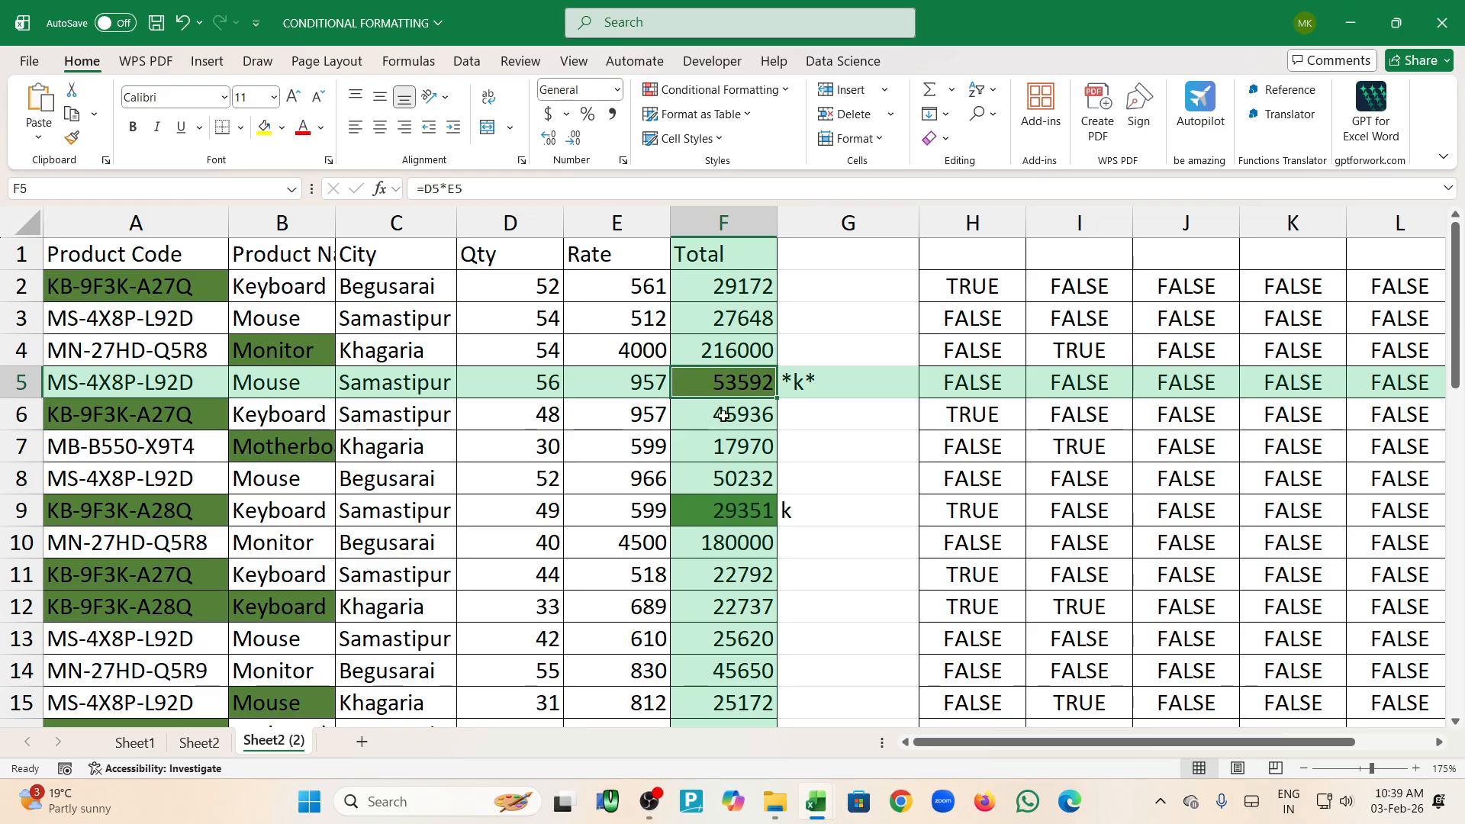
pyautogui.doubleClick(715, 388)
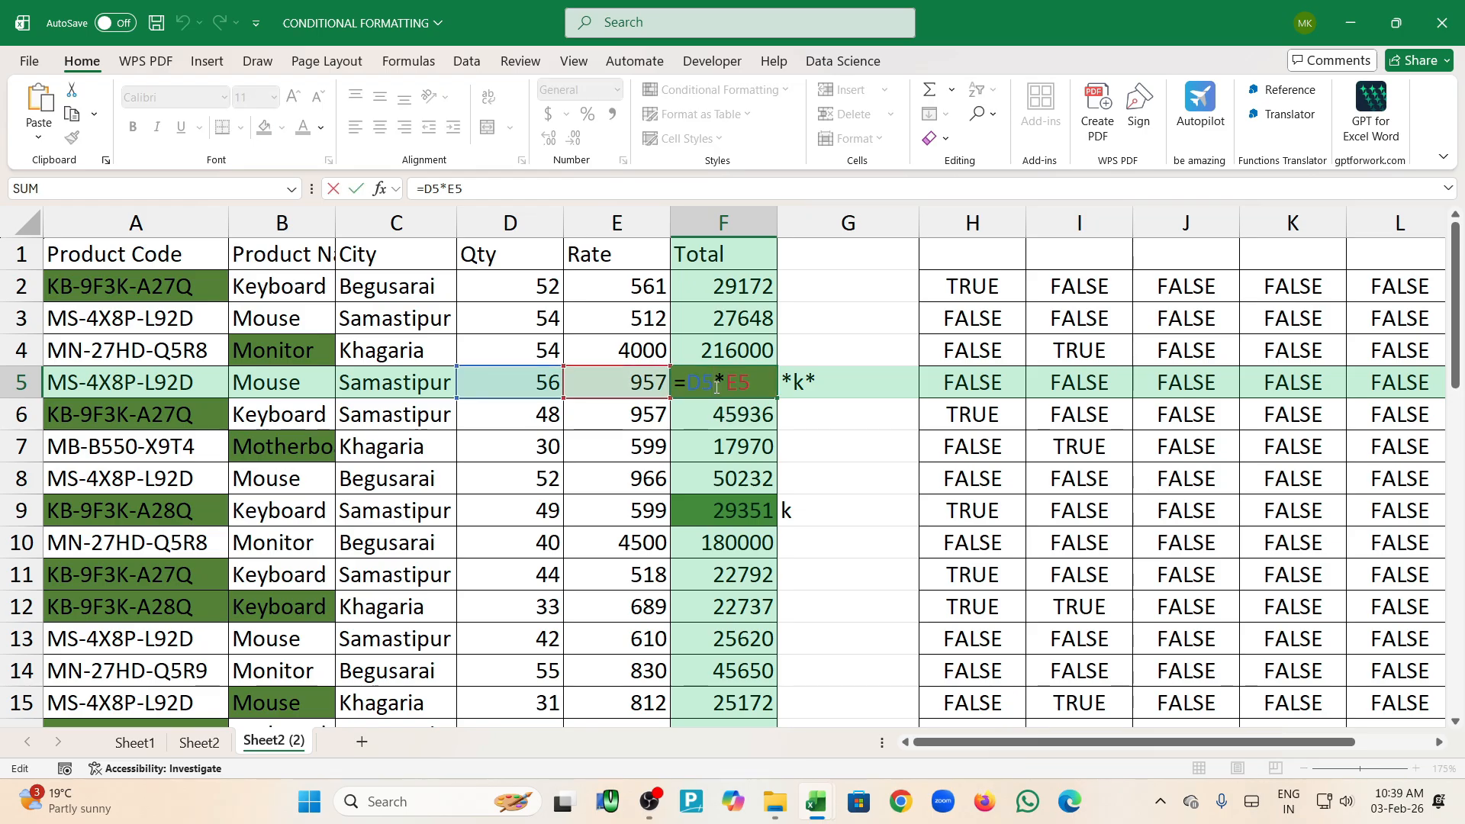
pyautogui.press('Return')
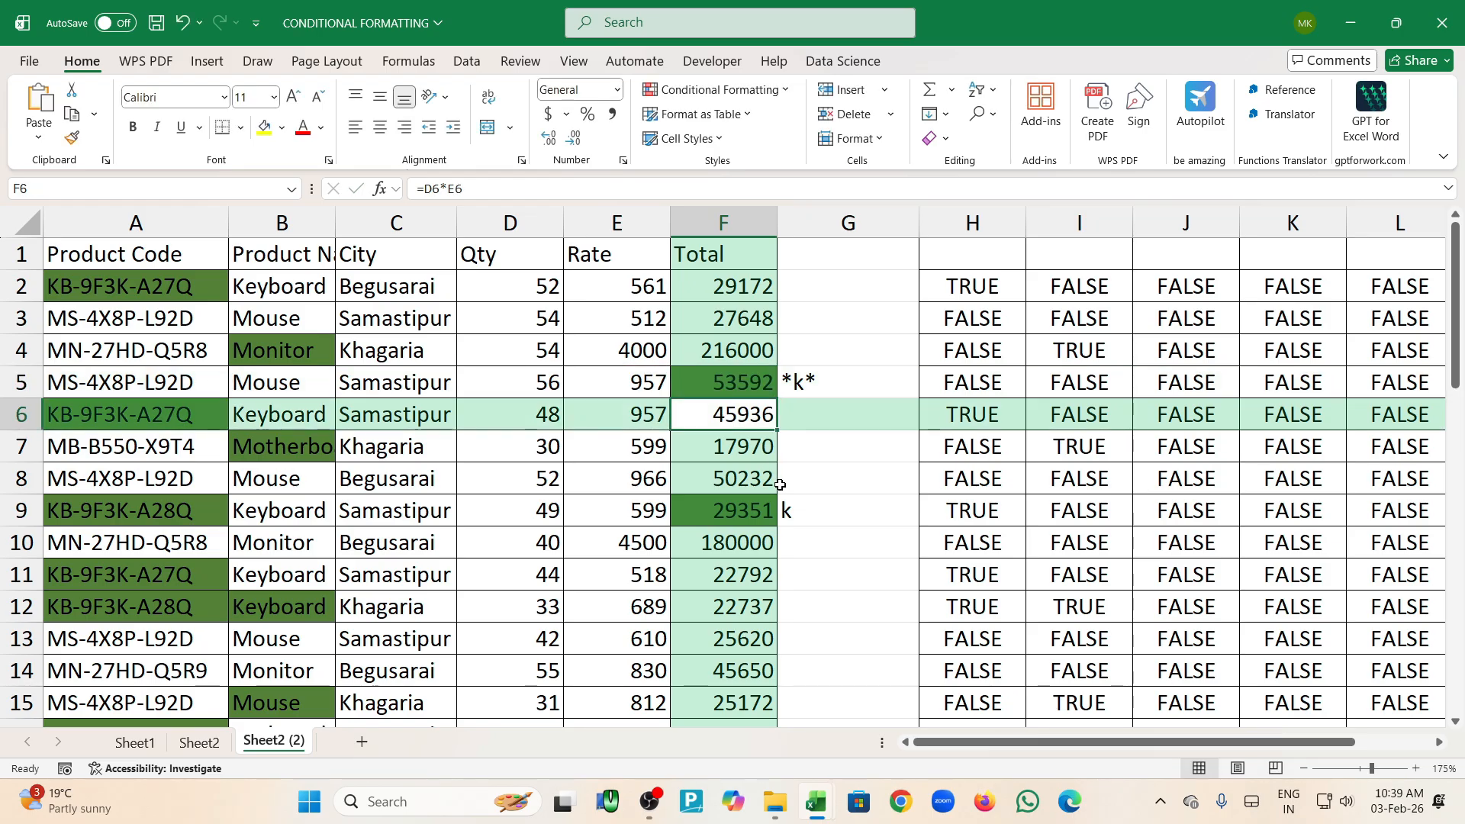
# Delete the wildcard formula from G5, leaving the search term in G9
pyautogui.click(812, 504)
pyautogui.click(823, 379)
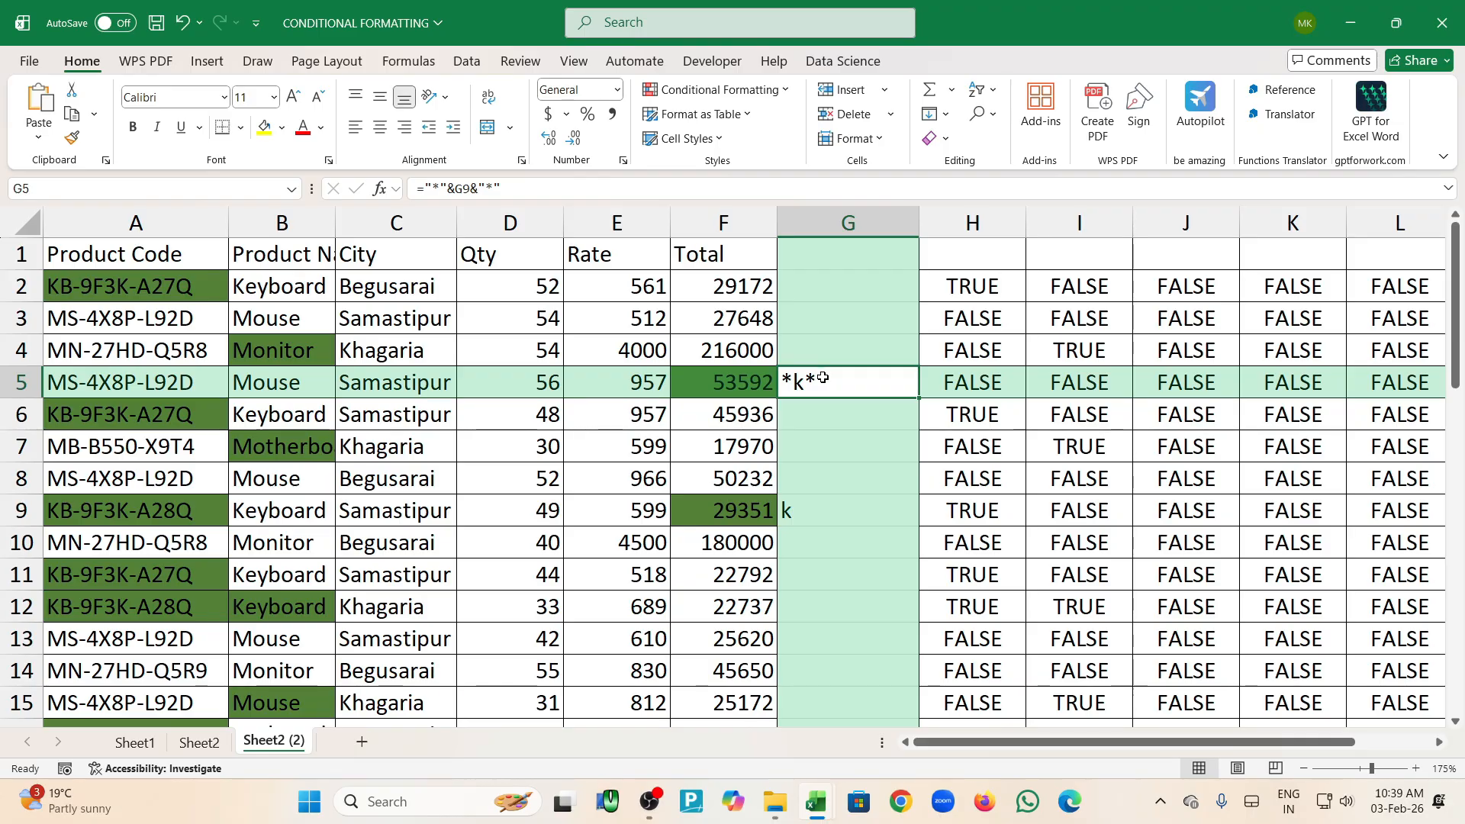
pyautogui.press('Delete')
pyautogui.click(831, 465)
pyautogui.click(848, 506)
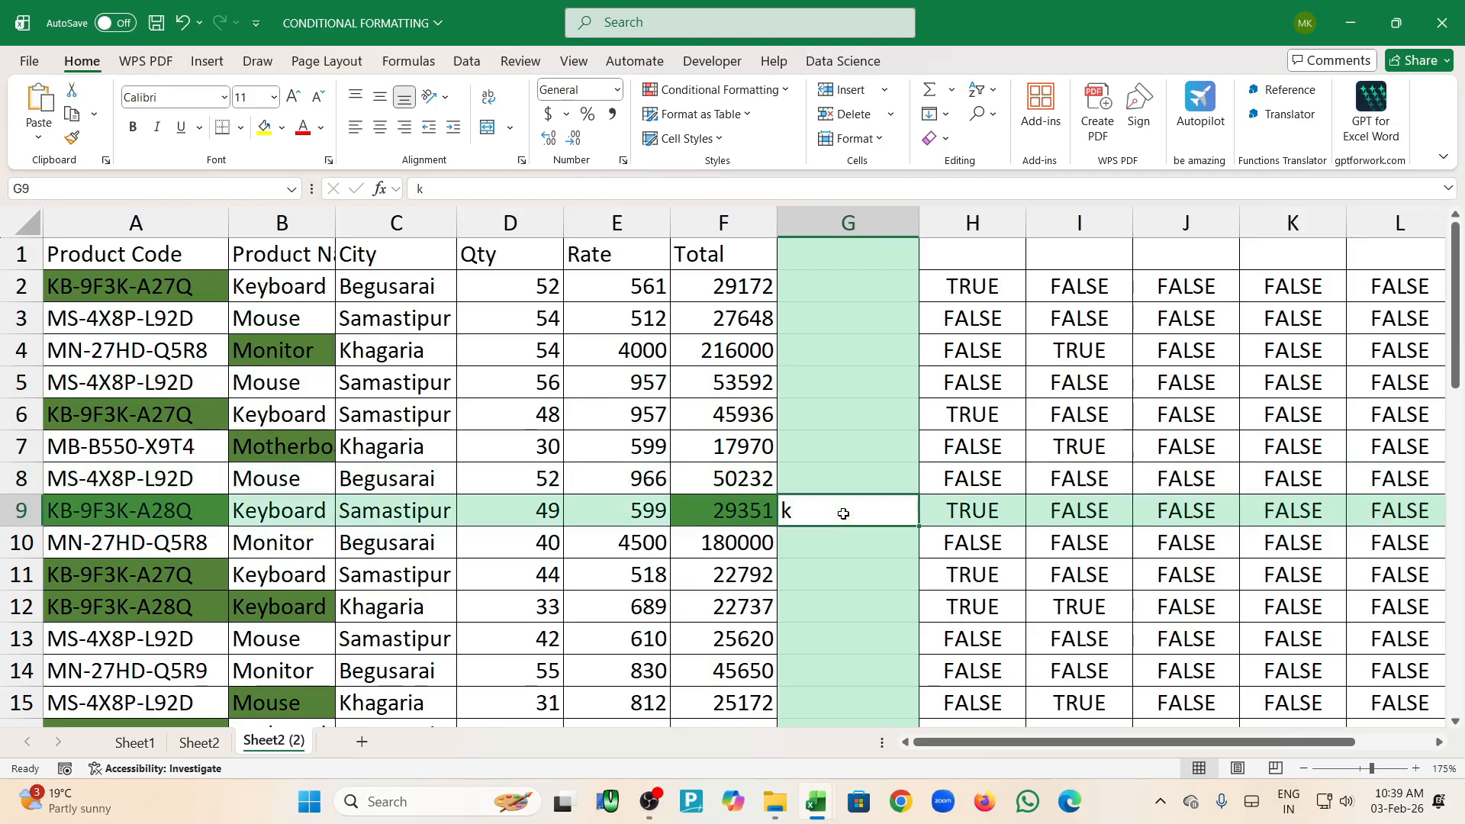
# Clear the search term from G9
pyautogui.scroll(-6, 847, 506)
pyautogui.scroll(3, 845, 506)
pyautogui.scroll(2, 845, 506)
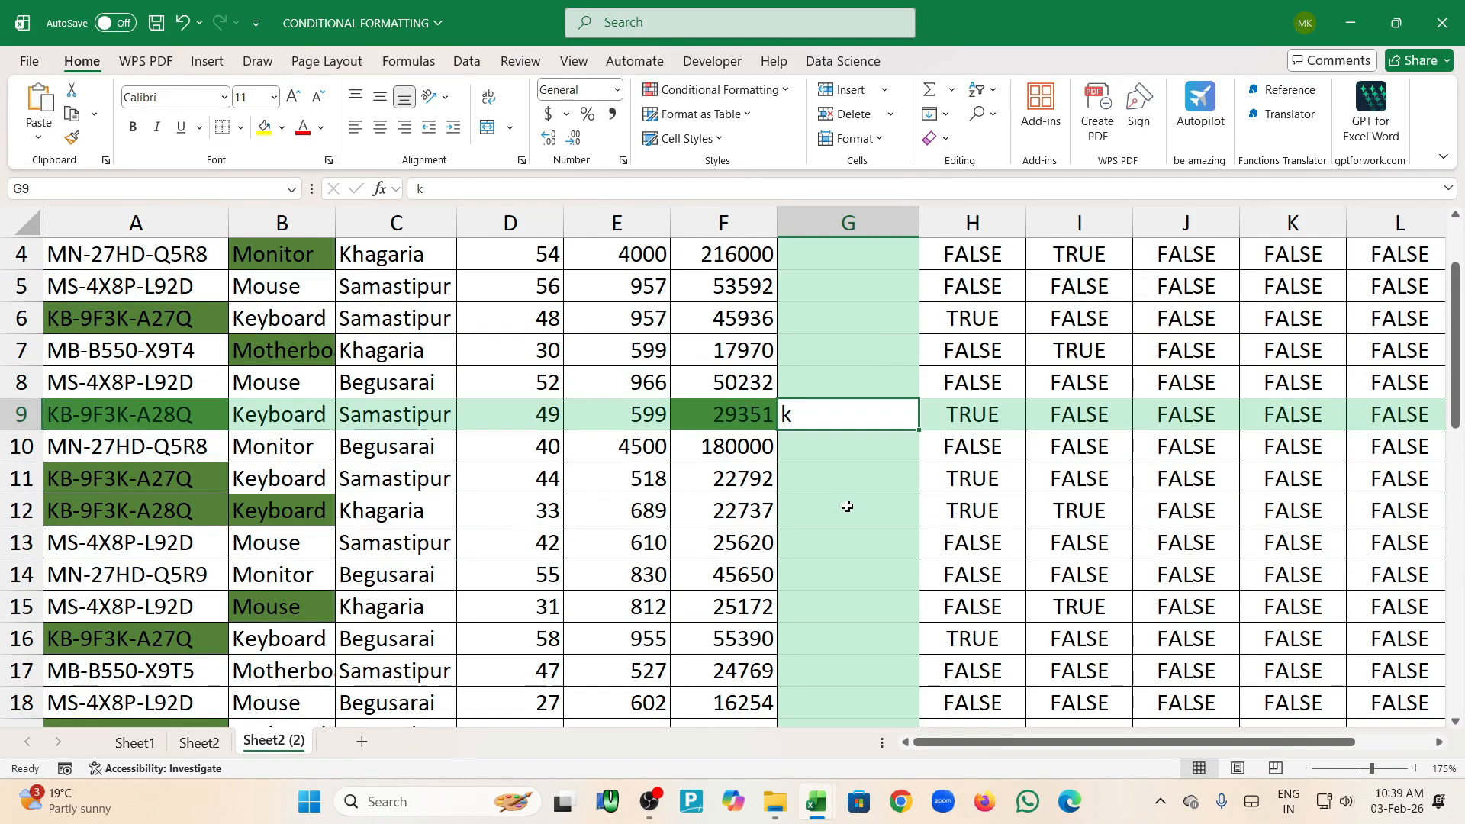
pyautogui.click(847, 451)
pyautogui.click(835, 409)
pyautogui.press('Delete')
pyautogui.click(869, 480)
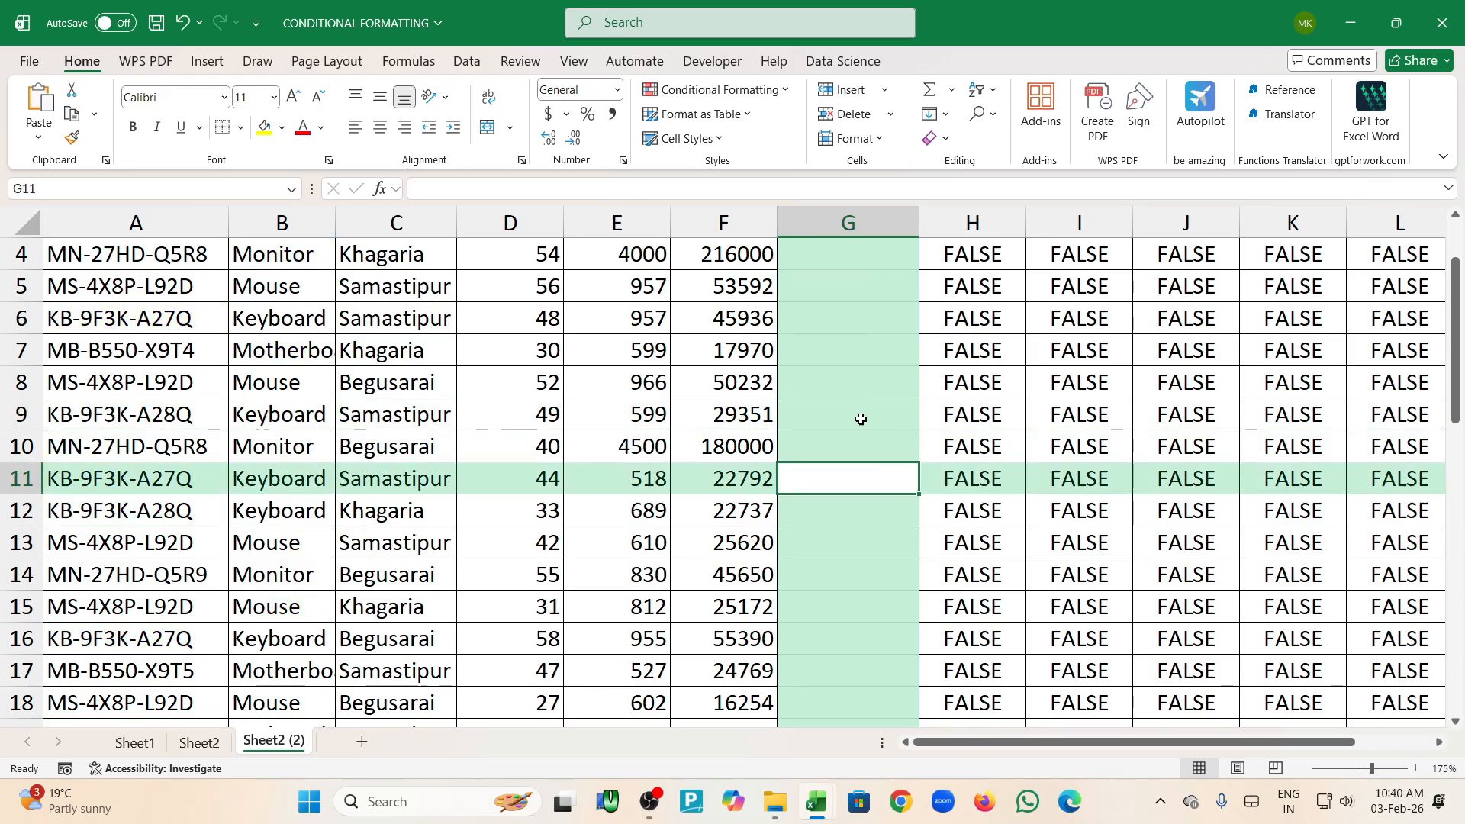
# Enter 55 as the search term in G9 and check which table cells are highlighted
pyautogui.click(861, 418)
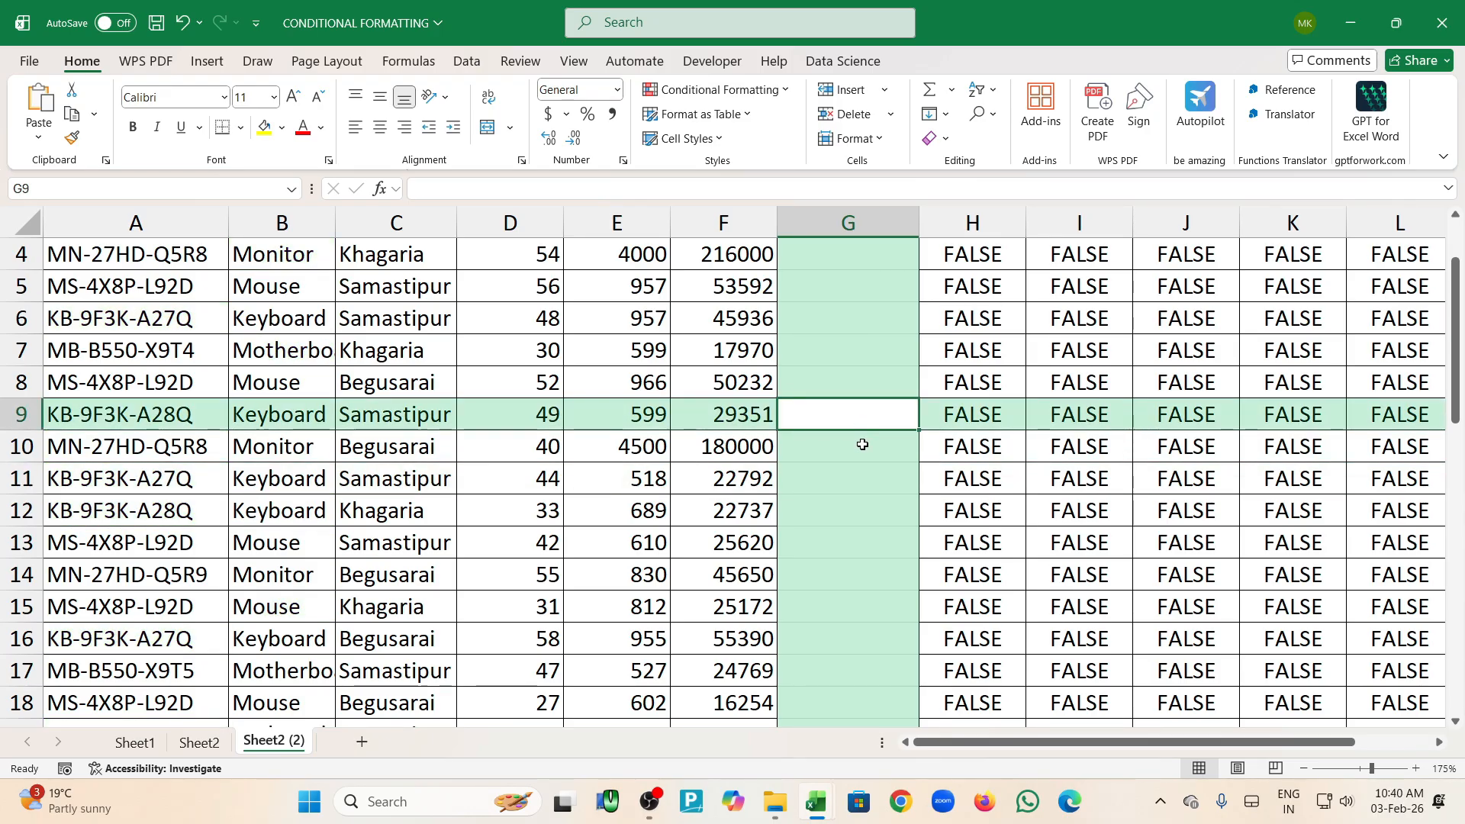
pyautogui.write('55')
pyautogui.press('Return')
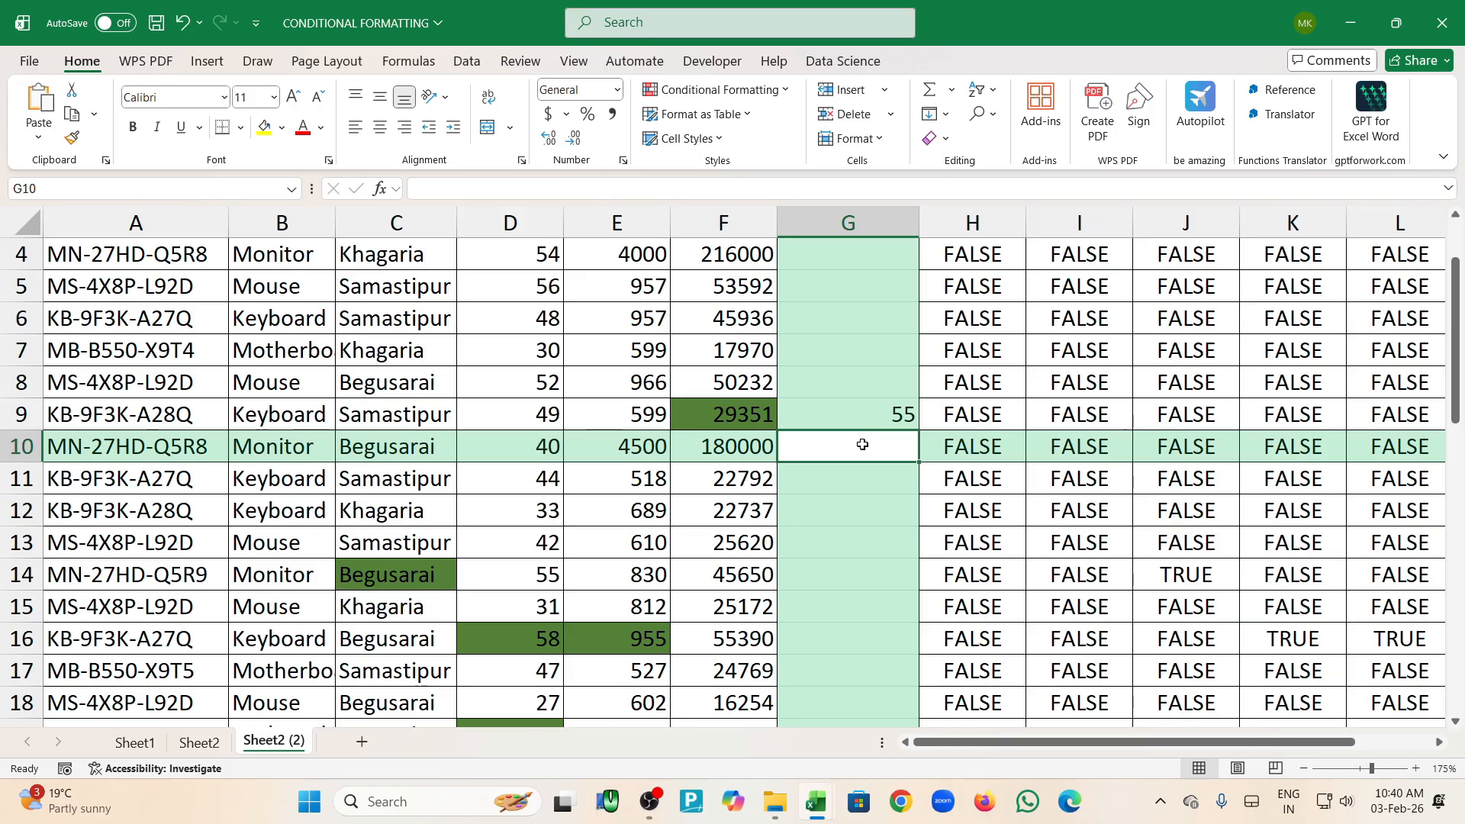
pyautogui.scroll(-10, 923, 445)
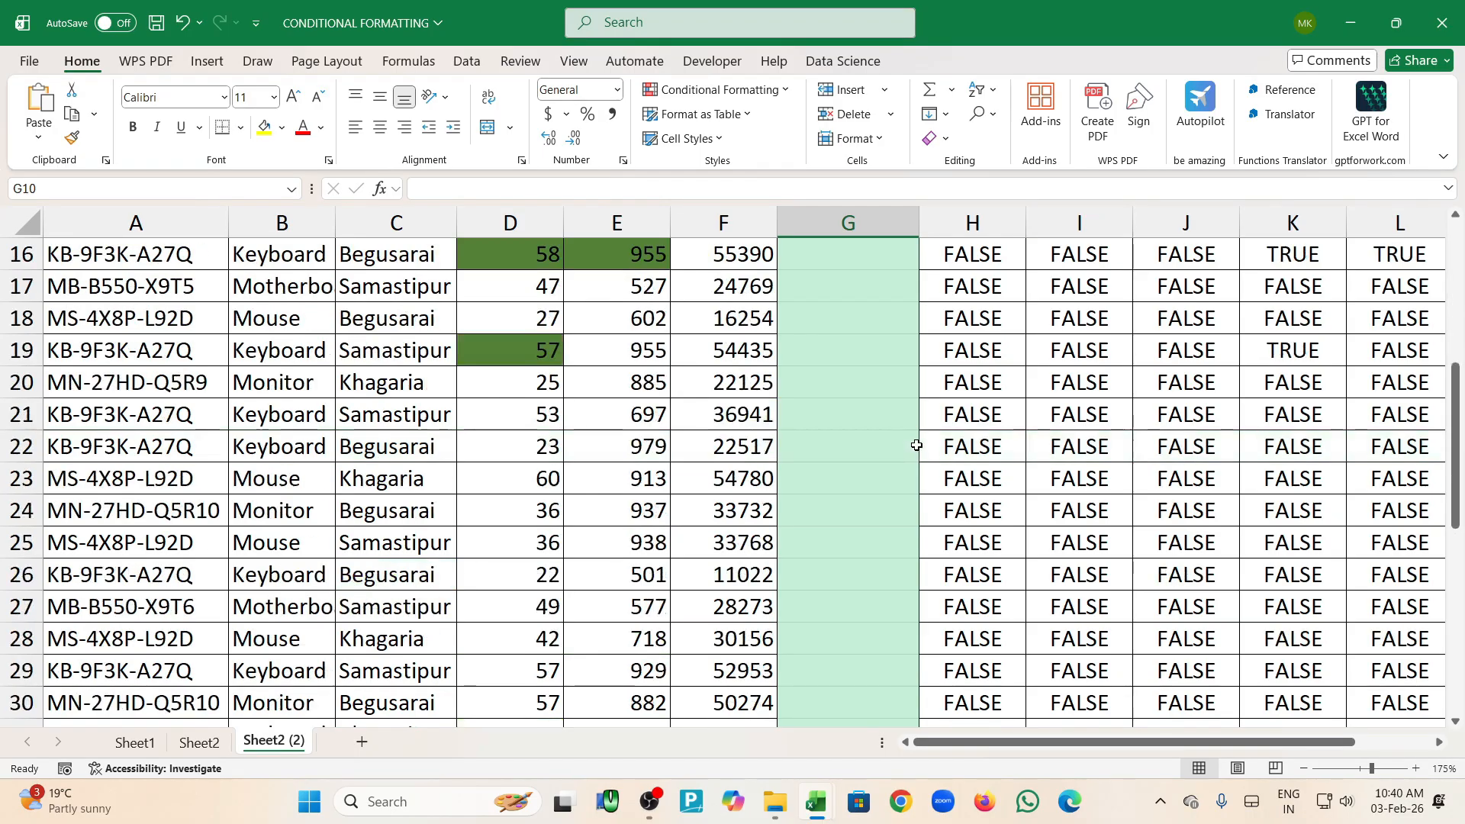
pyautogui.scroll(11, 925, 458)
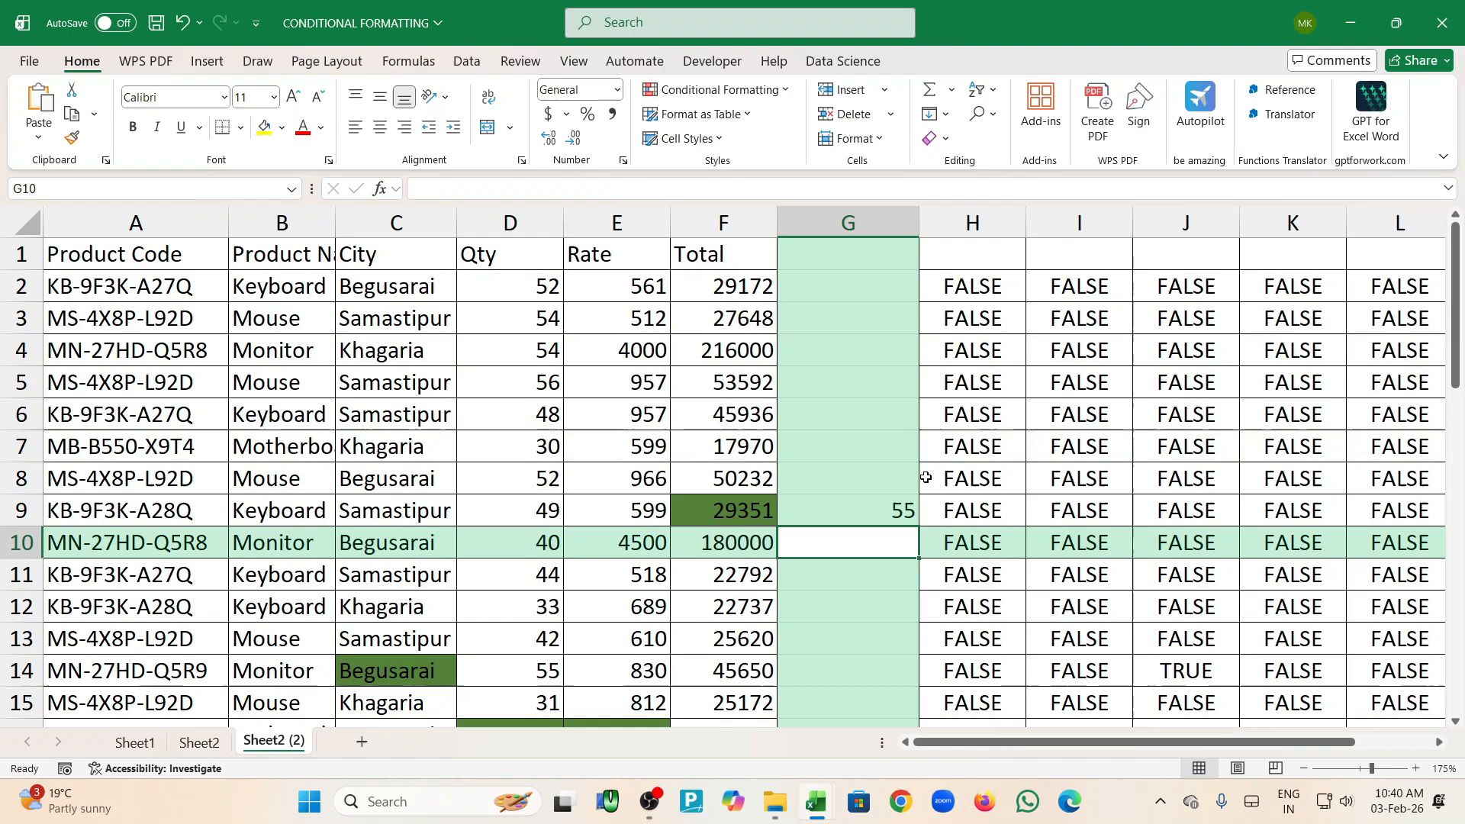
pyautogui.click(899, 509)
pyautogui.scroll(-3, 902, 503)
pyautogui.scroll(3, 903, 506)
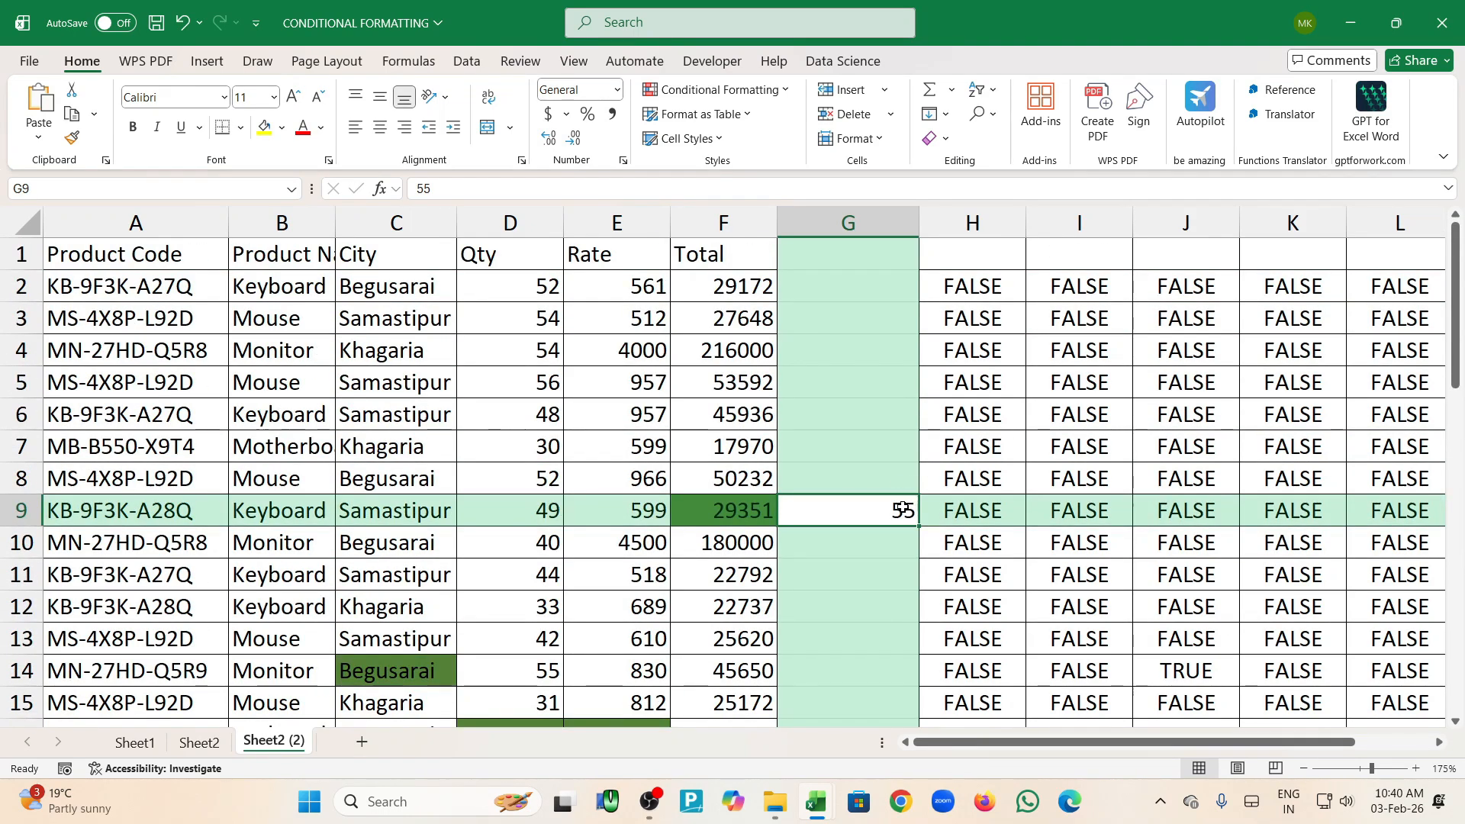
# Replace the search term in G9 with beg
pyautogui.press('Delete')
pyautogui.press('Up')
pyautogui.click(870, 508)
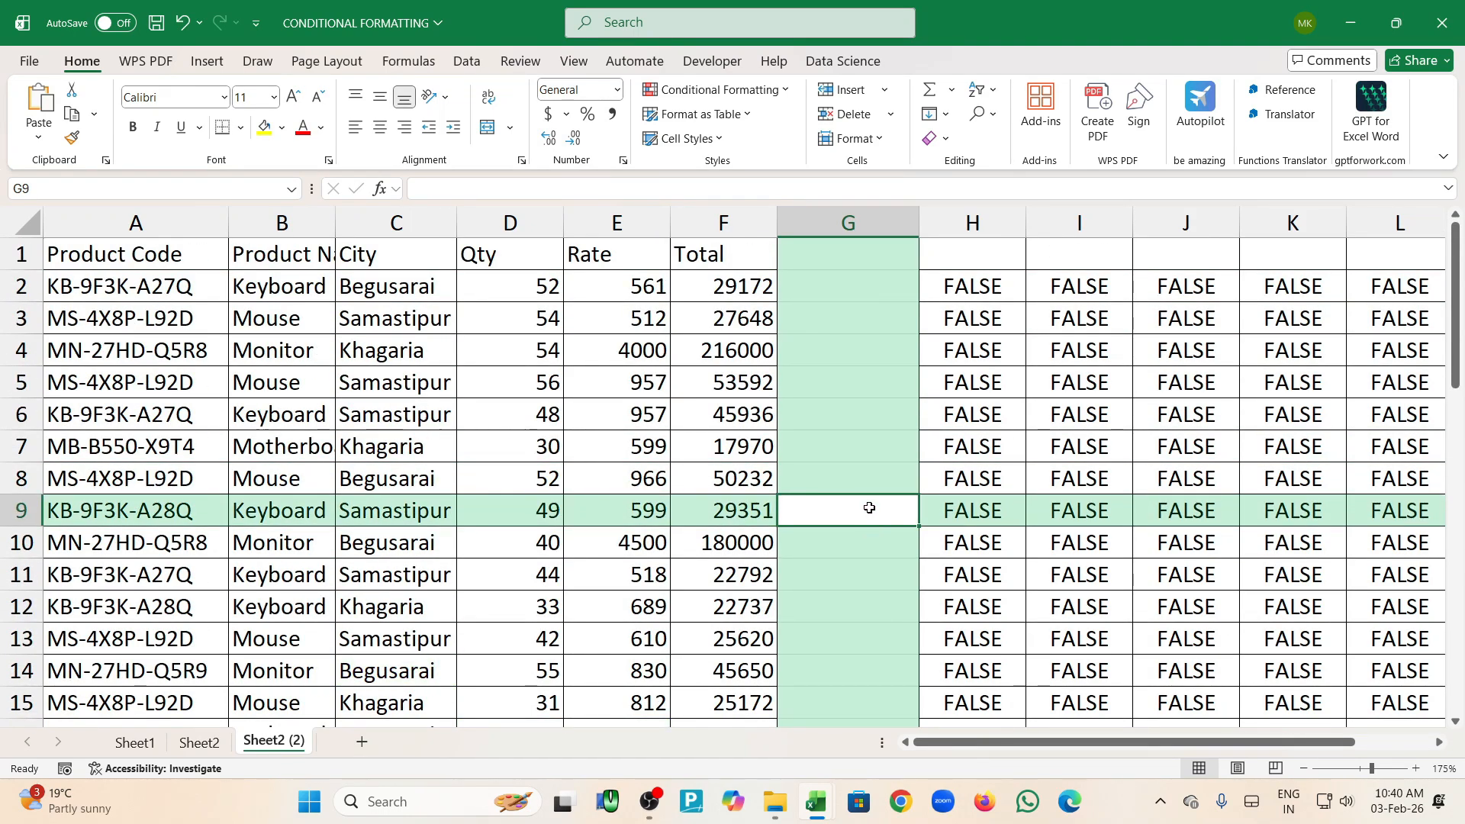
pyautogui.write('beg')
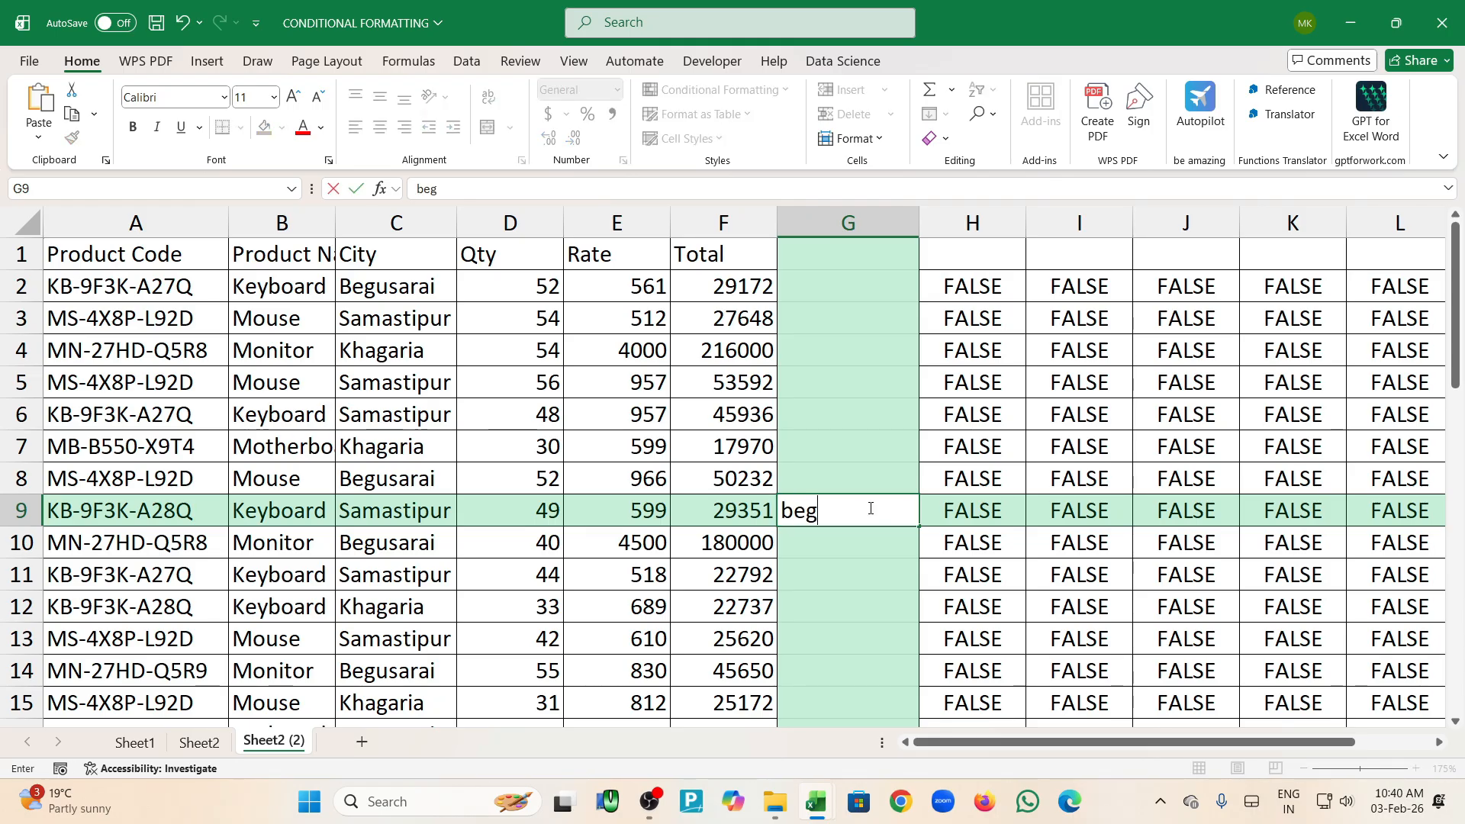
pyautogui.press('Return')
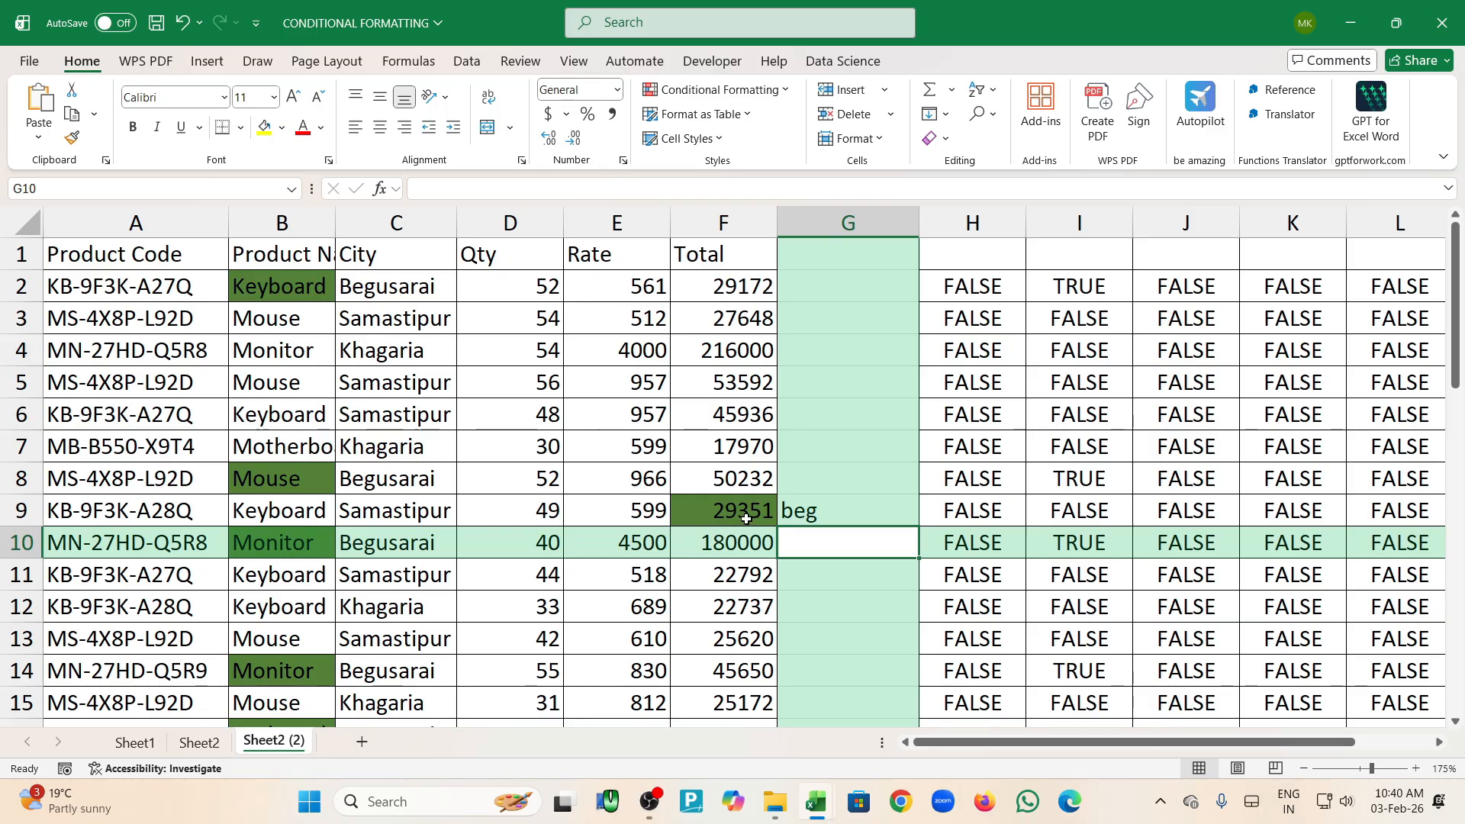
pyautogui.moveTo(177, 256); pyautogui.dragTo(724, 767)
pyautogui.click(725, 91)
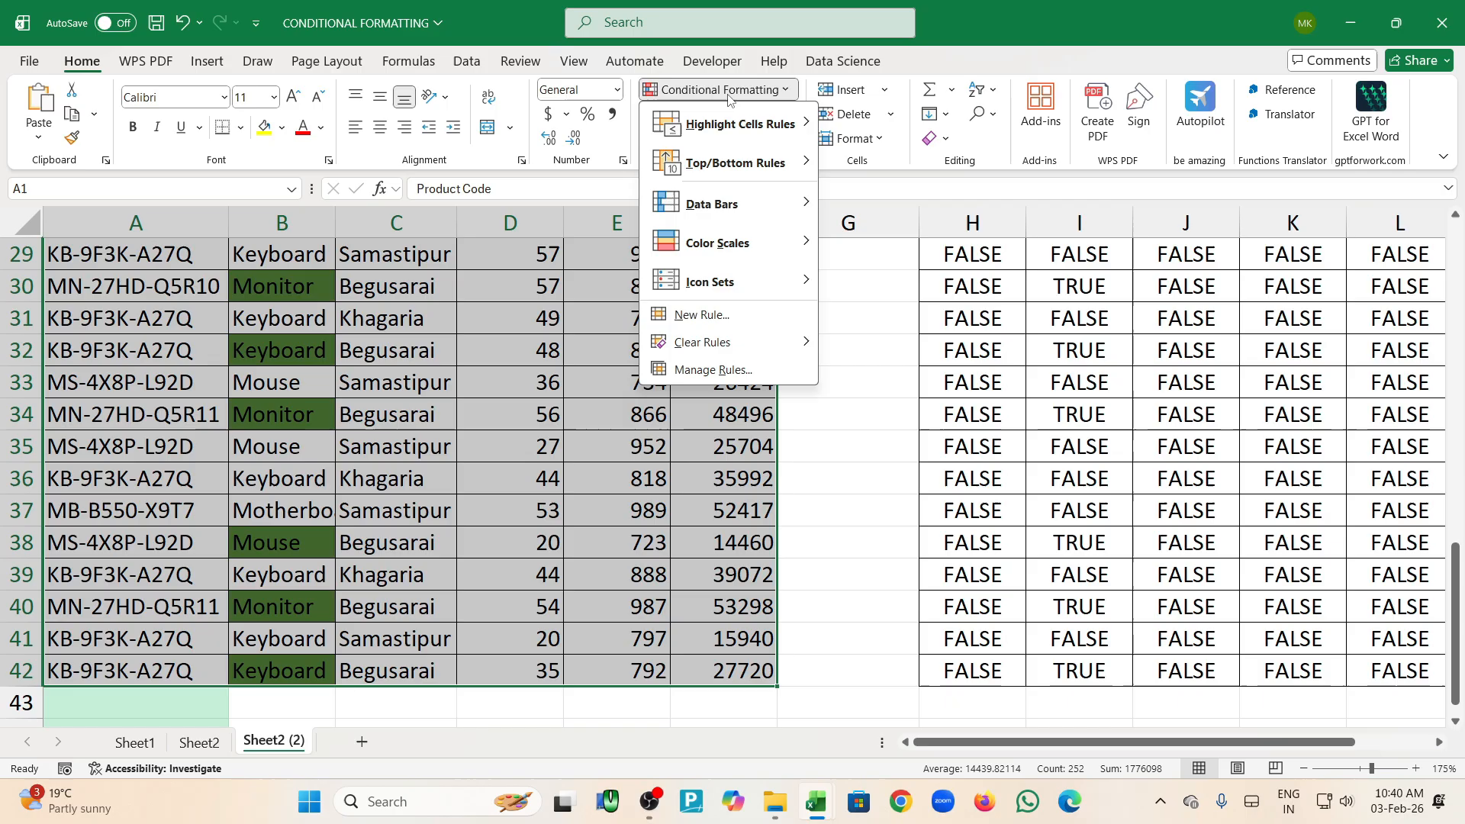
pyautogui.click(731, 314)
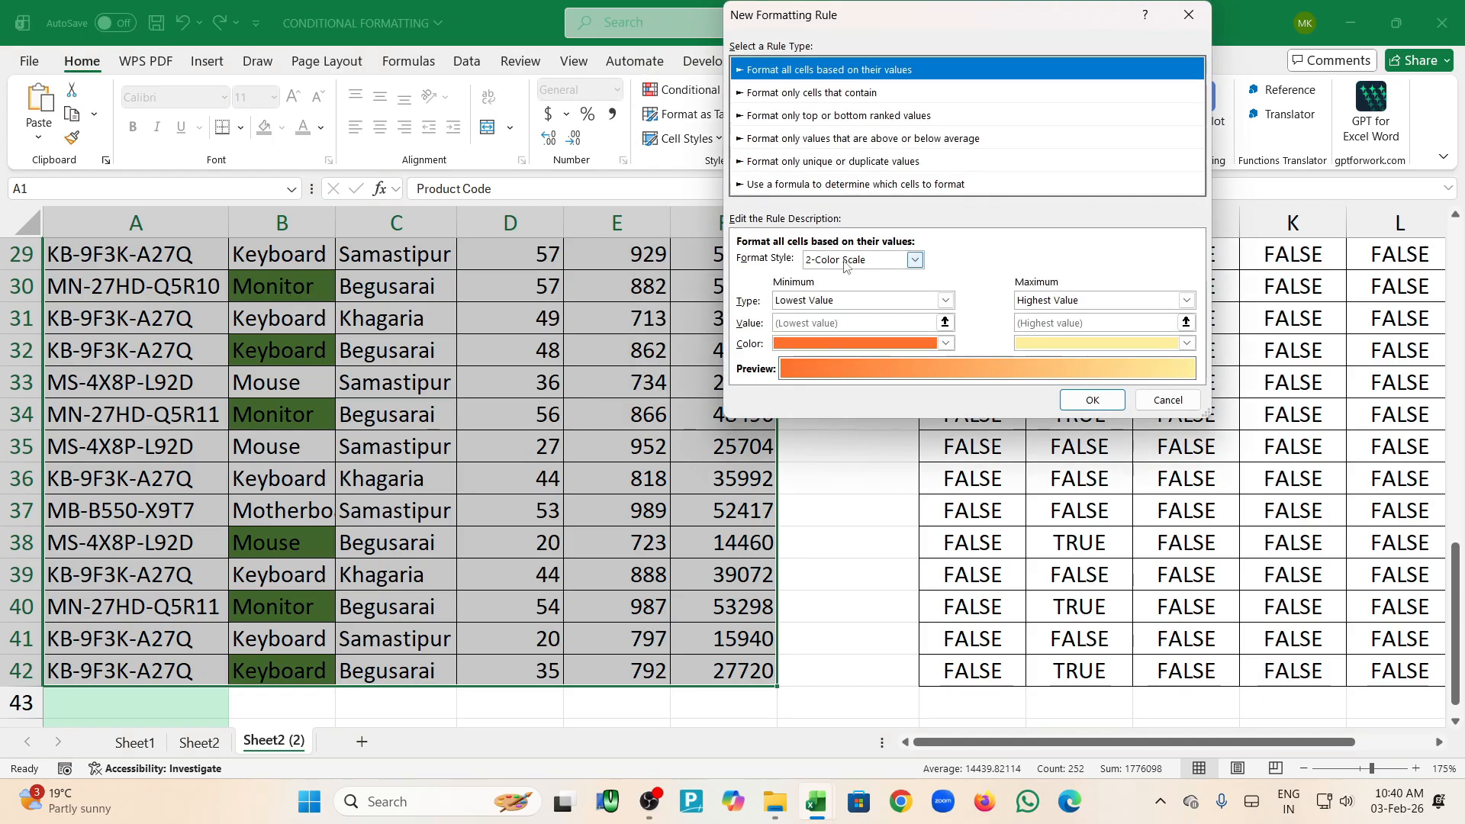
pyautogui.click(1194, 21)
# Clear the conditional formatting rules from the entire sheet
pyautogui.click(710, 89)
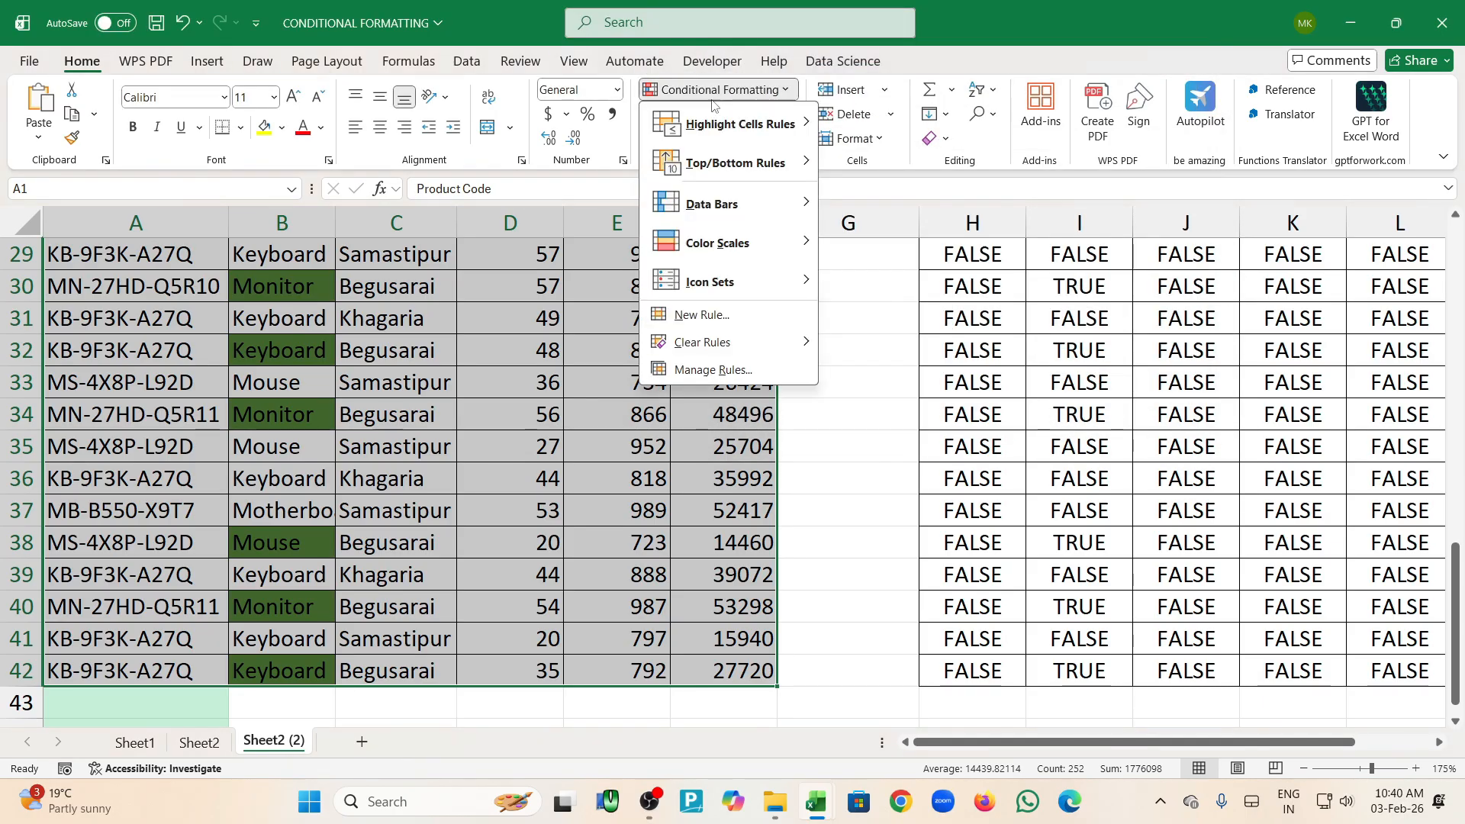
pyautogui.moveTo(722, 342)
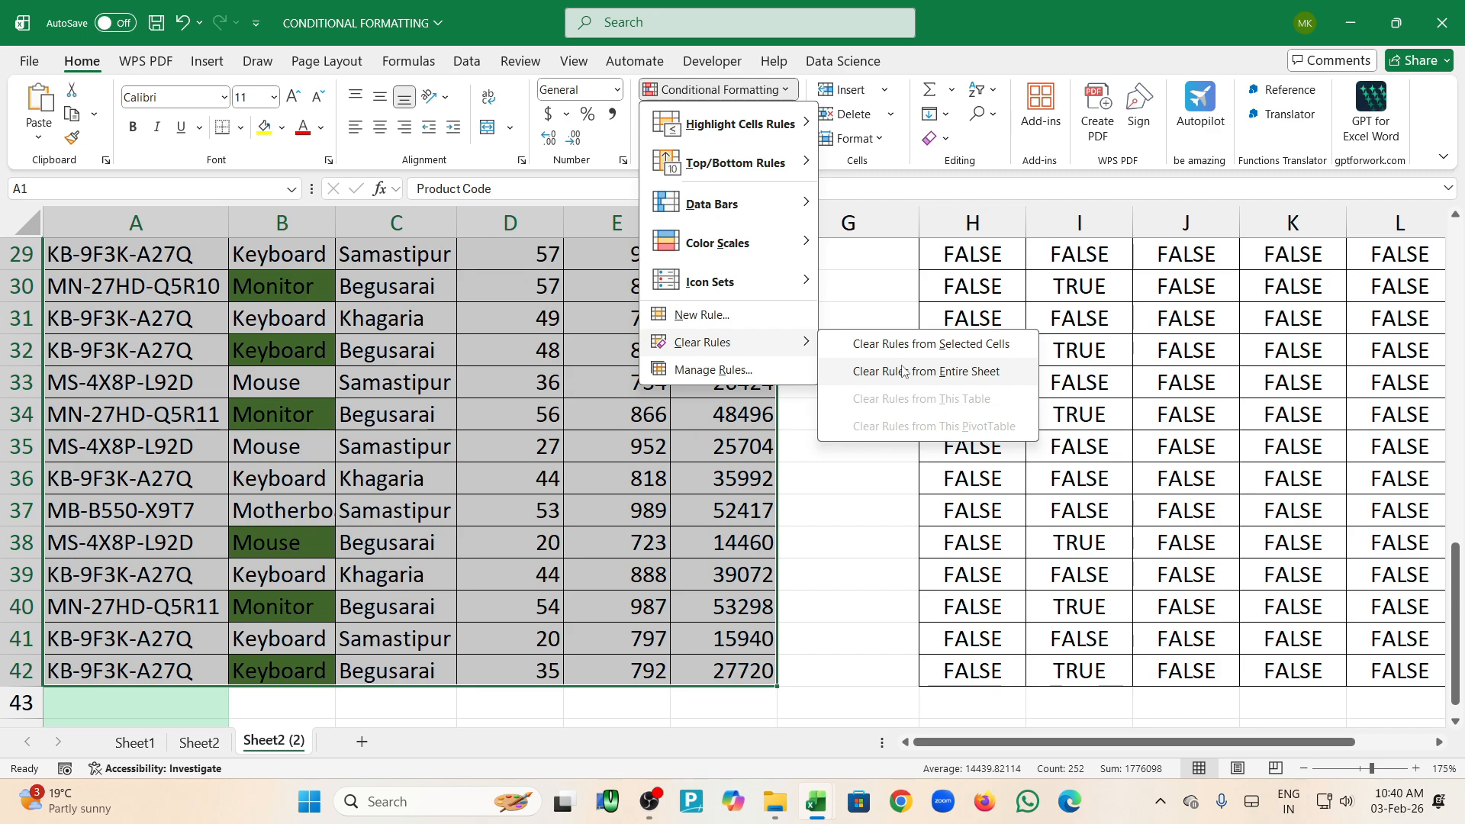
pyautogui.click(903, 371)
pyautogui.scroll(9, 831, 377)
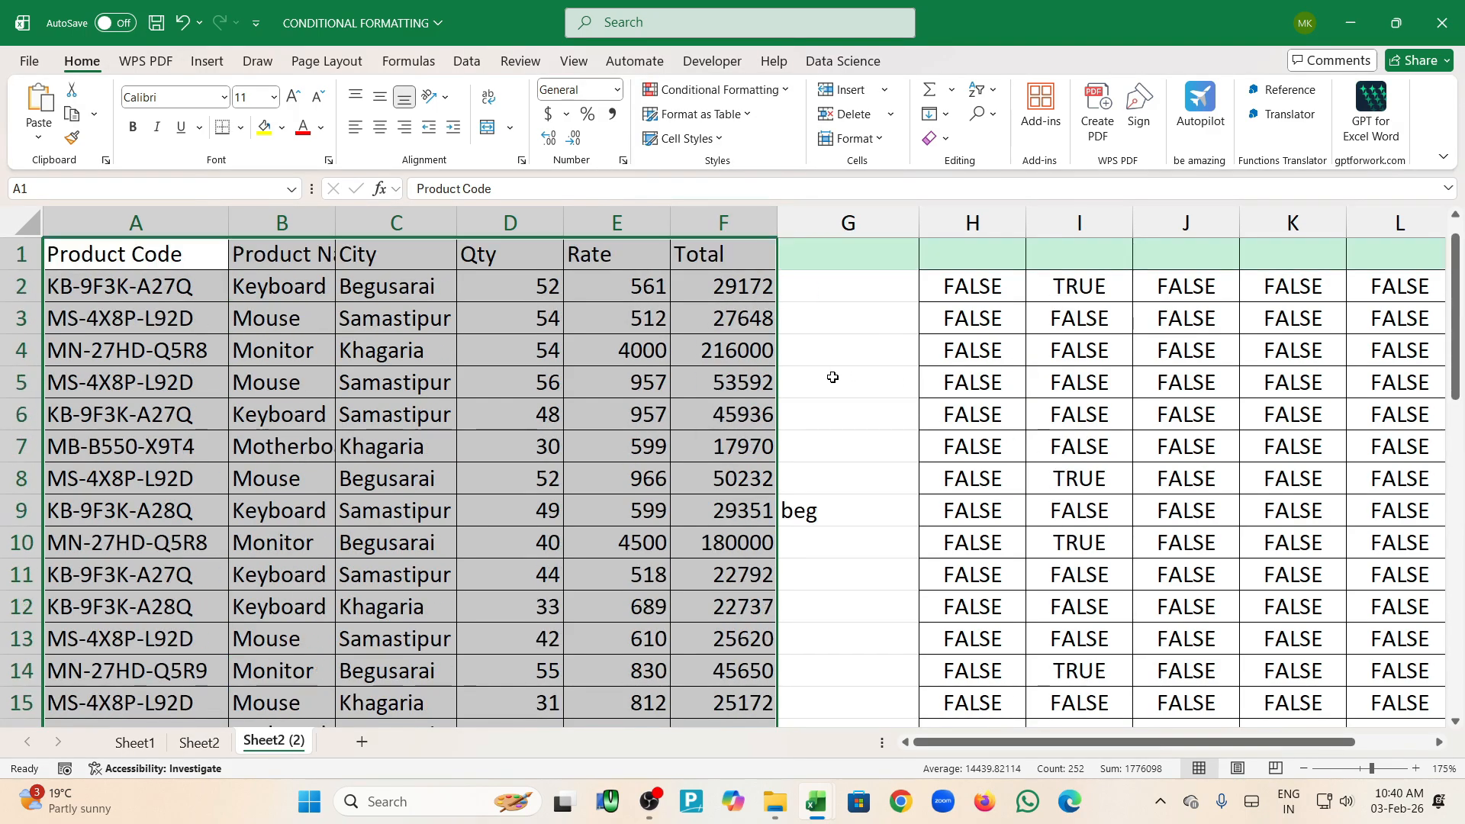
pyautogui.click(832, 378)
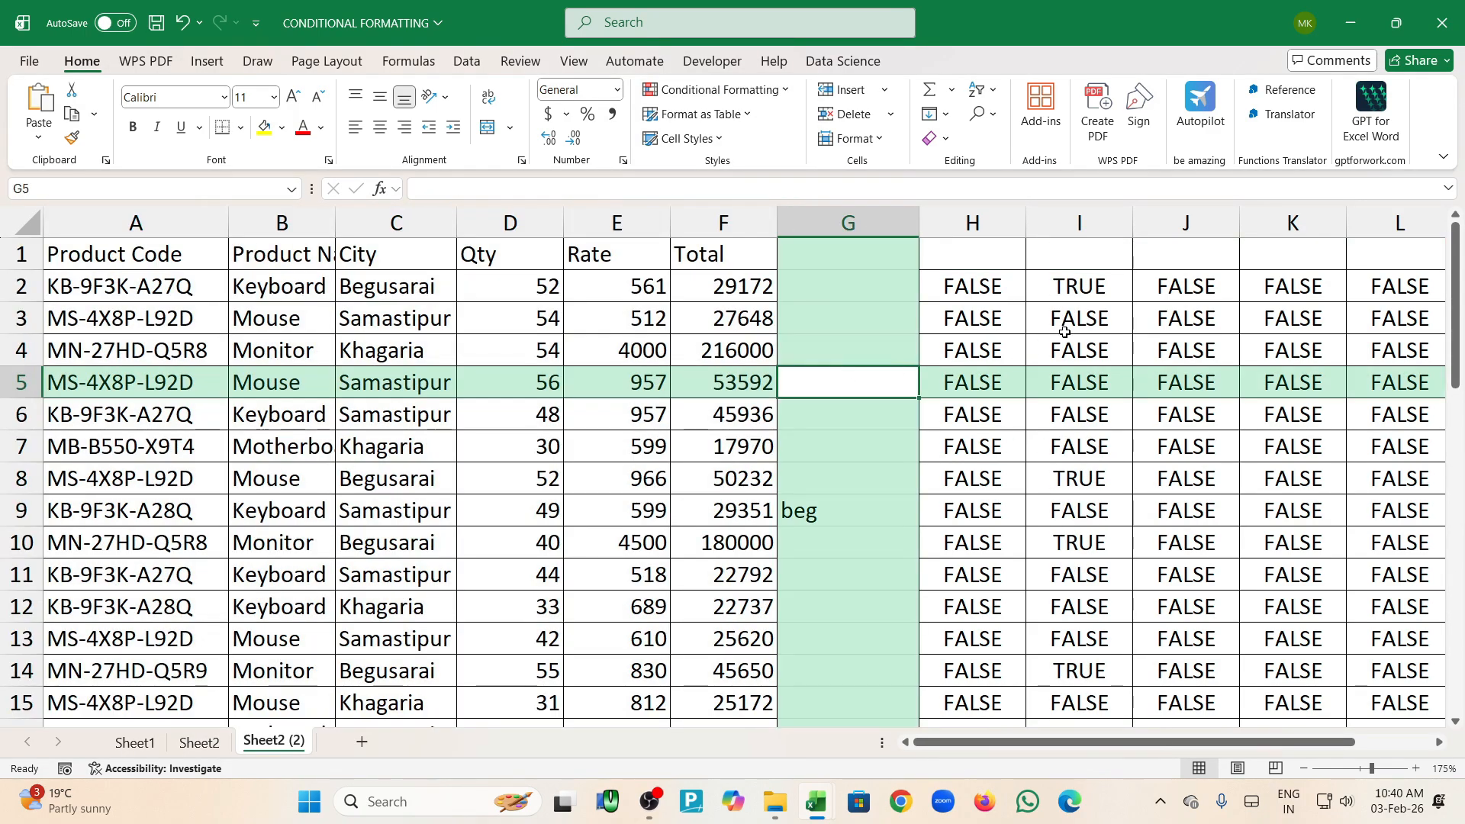
# Compare the helper formulas in H2 and I2 with the product data range A2:F42
pyautogui.doubleClick(996, 287)
pyautogui.moveTo(928, 286); pyautogui.dragTo(1401, 296)
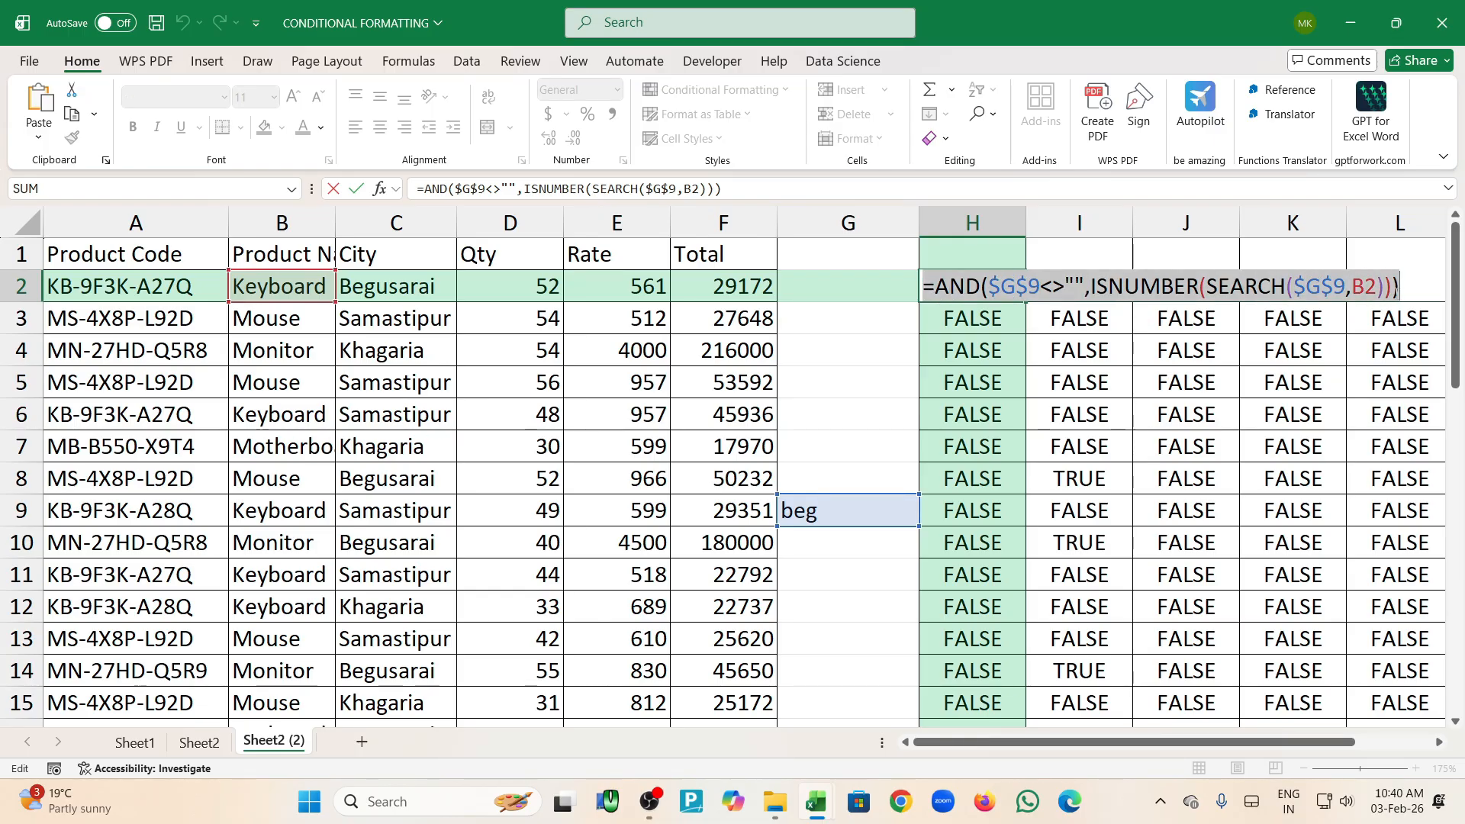
pyautogui.press('Return')
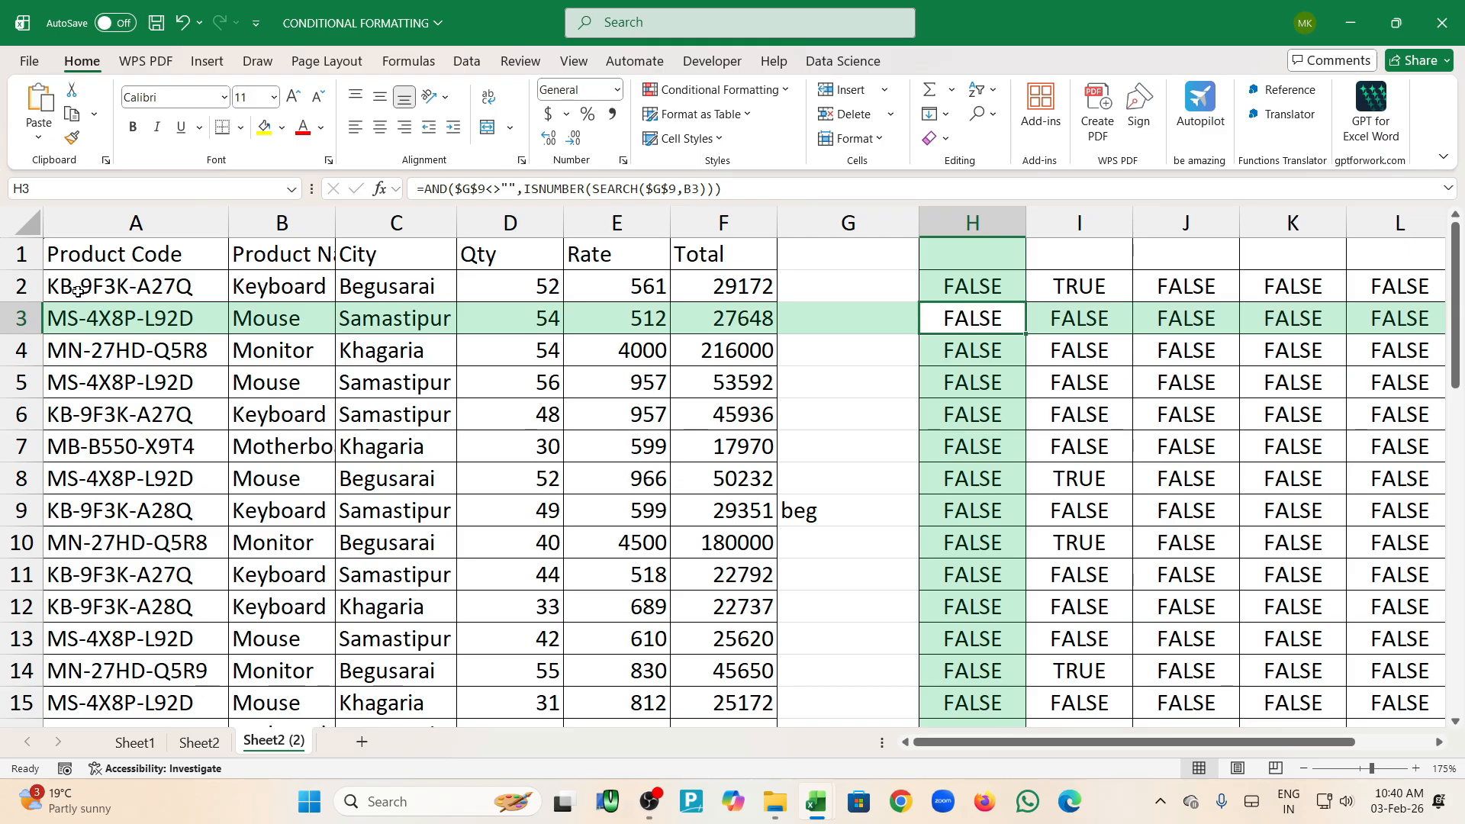
pyautogui.moveTo(92, 290); pyautogui.dragTo(712, 790)
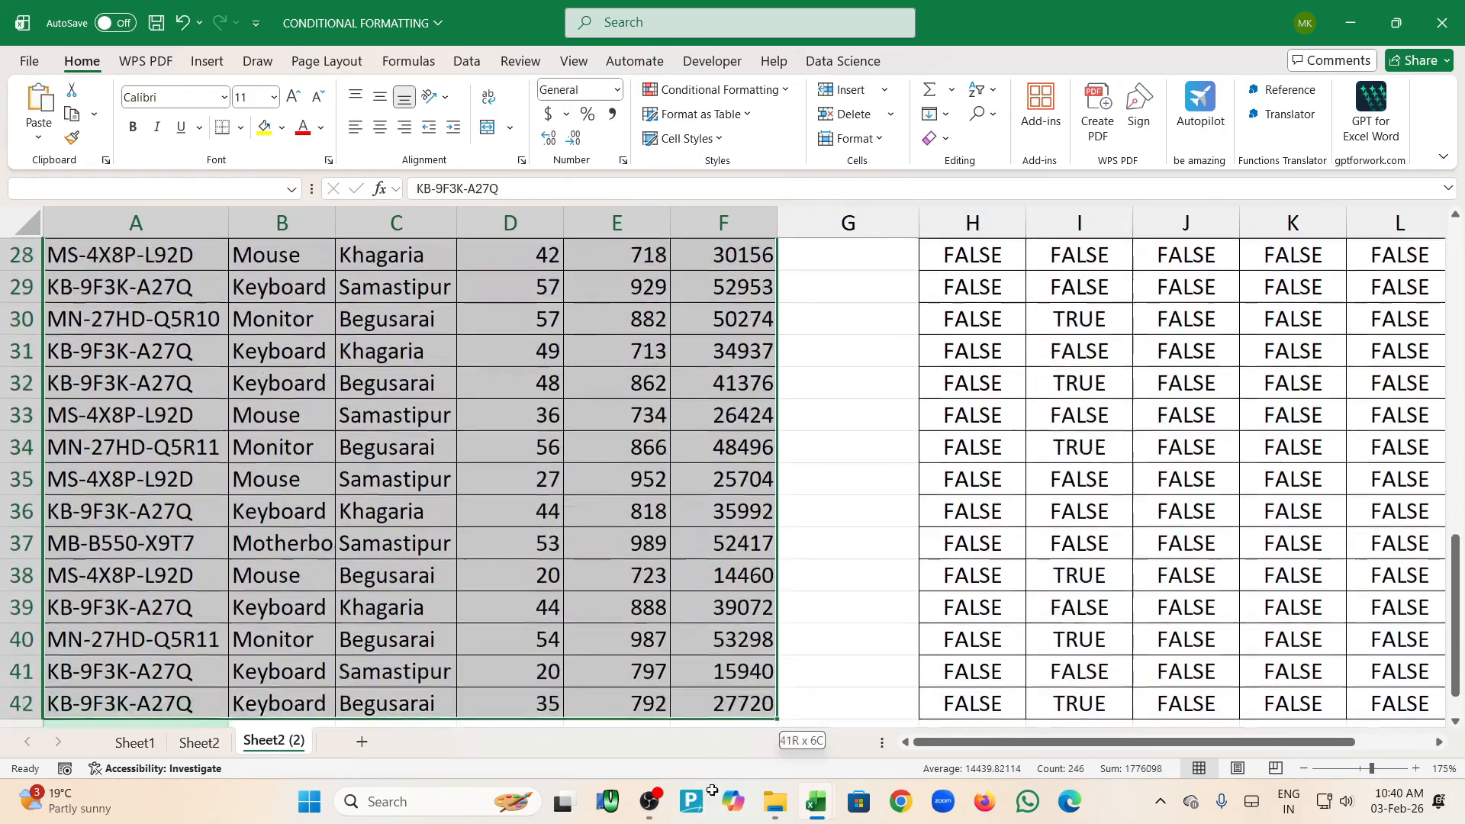
pyautogui.scroll(10, 840, 539)
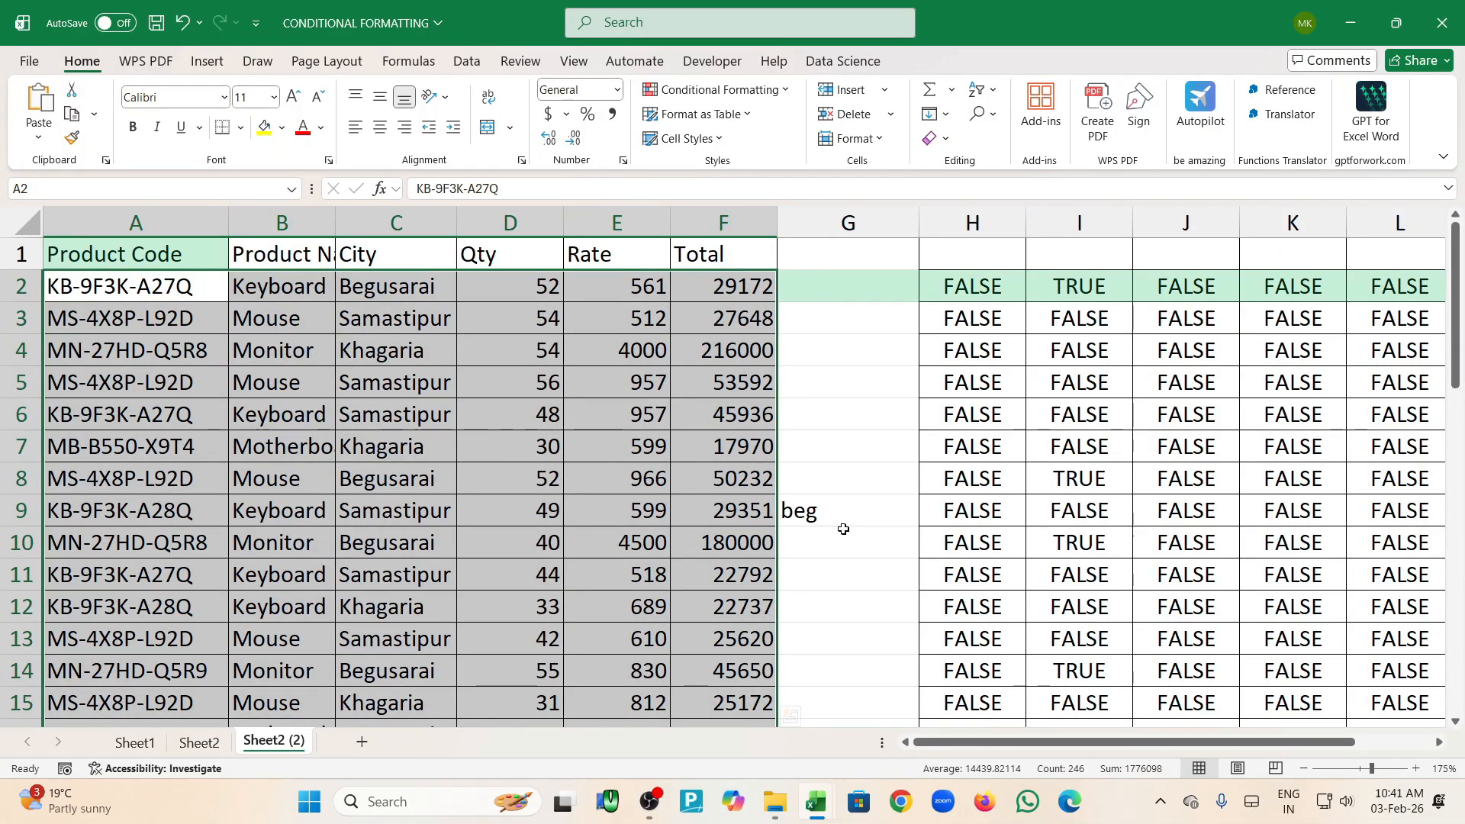
pyautogui.press('Return')
pyautogui.click(1090, 284)
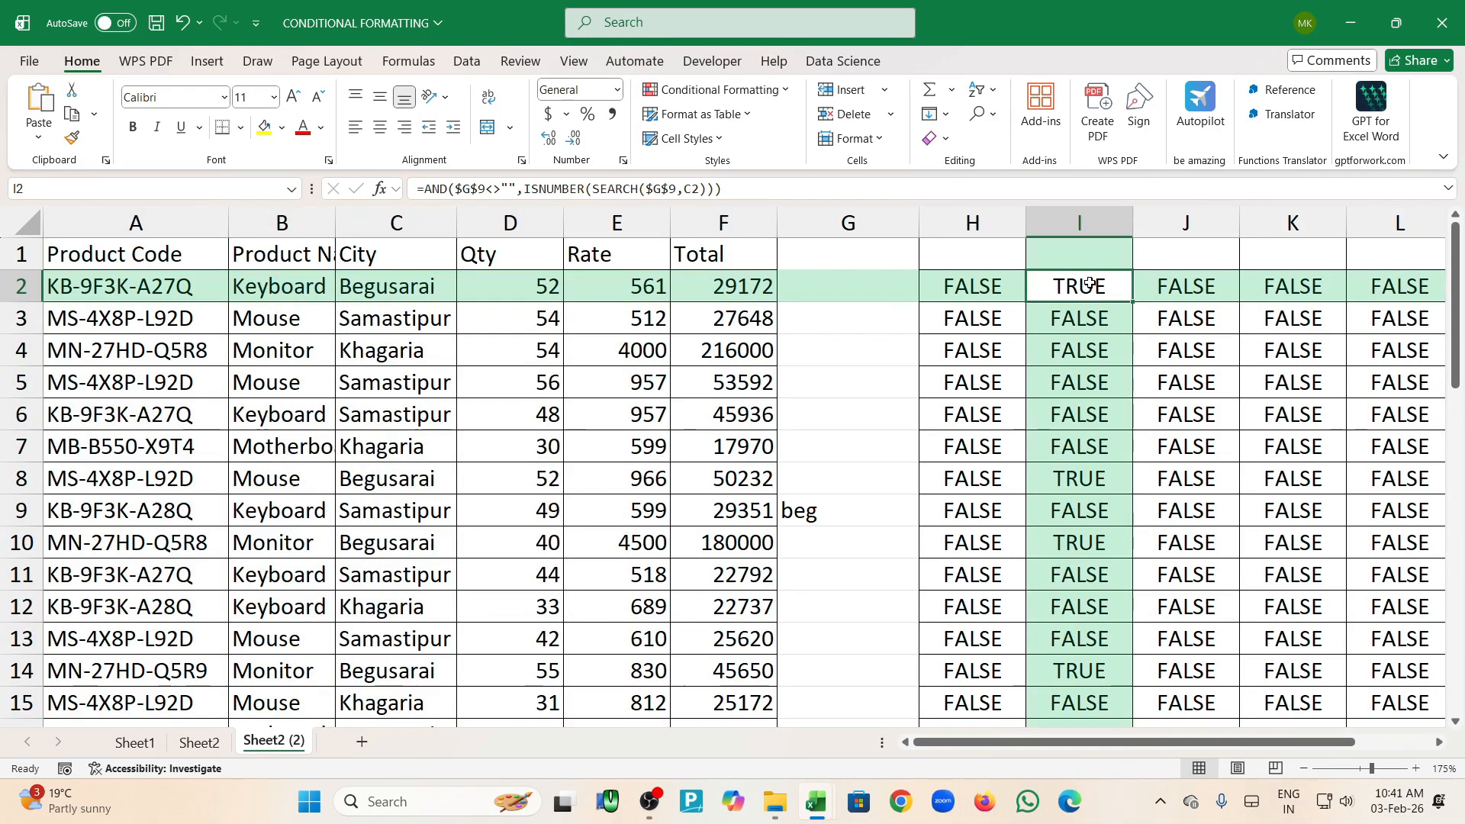
# Inspect which cells the helper formulas in M9 and M10 search
pyautogui.moveTo(1159, 744); pyautogui.dragTo(1233, 746)
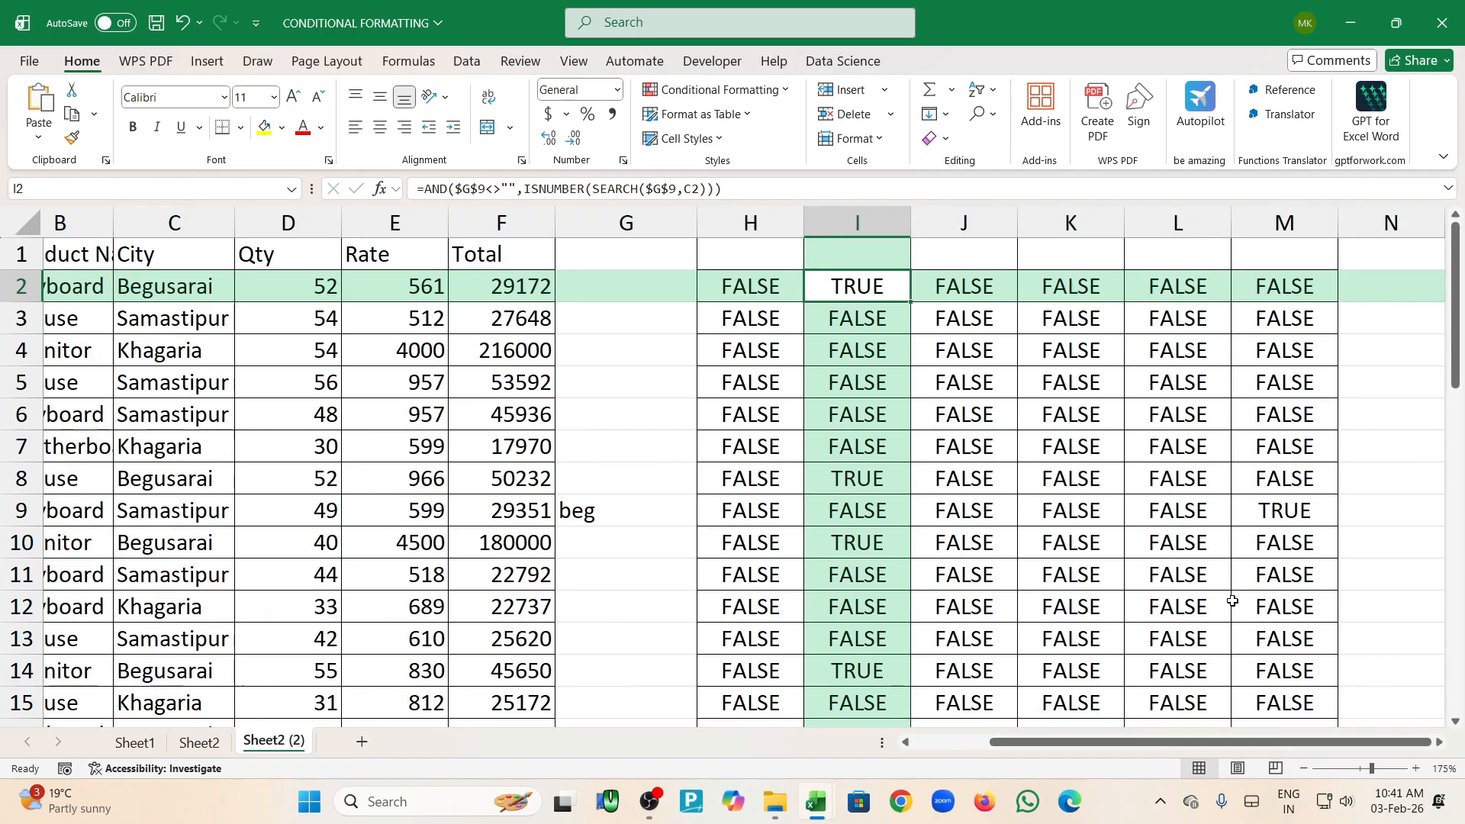
pyautogui.doubleClick(1286, 500)
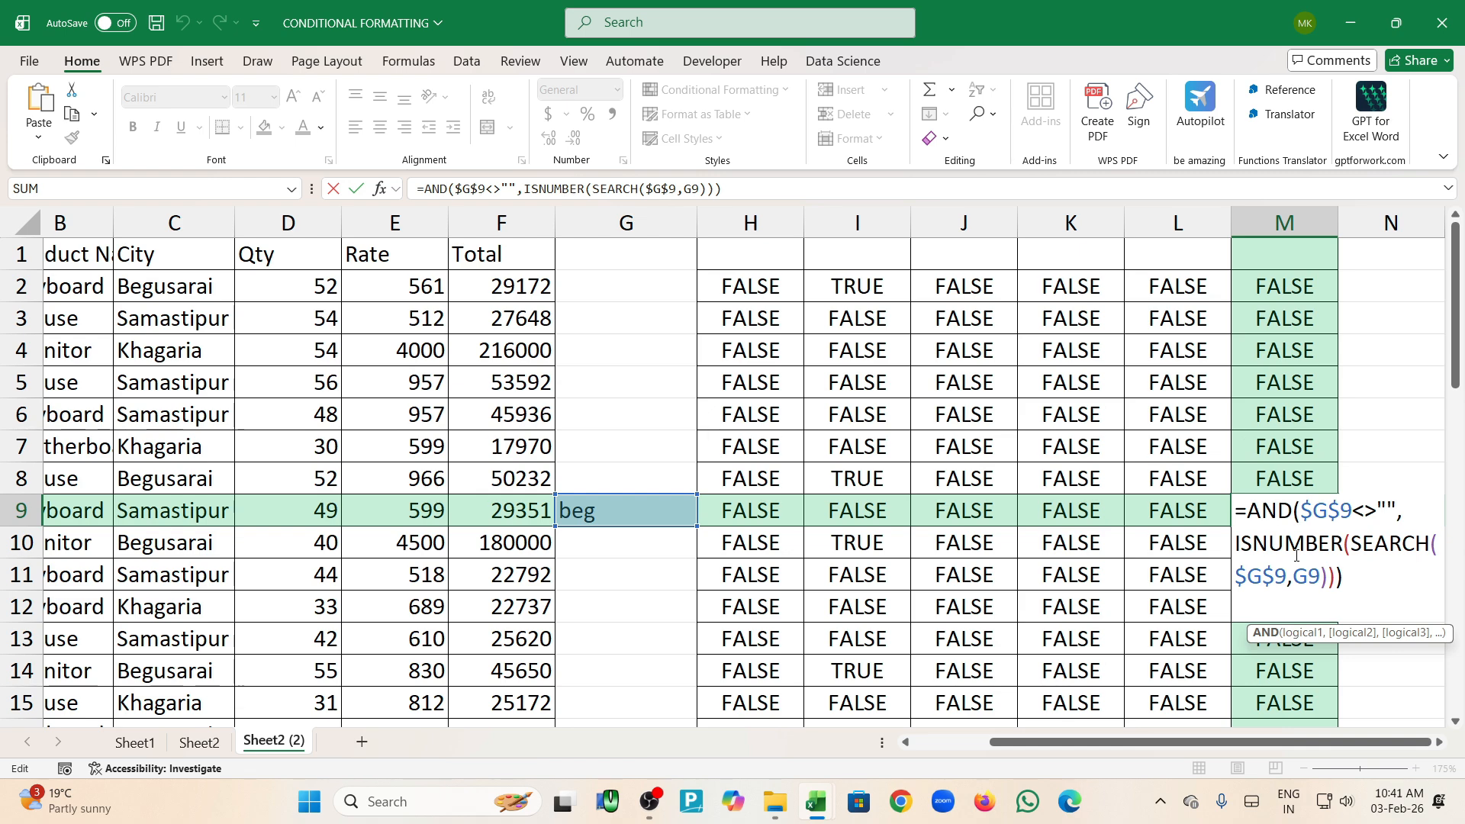
pyautogui.press('Return')
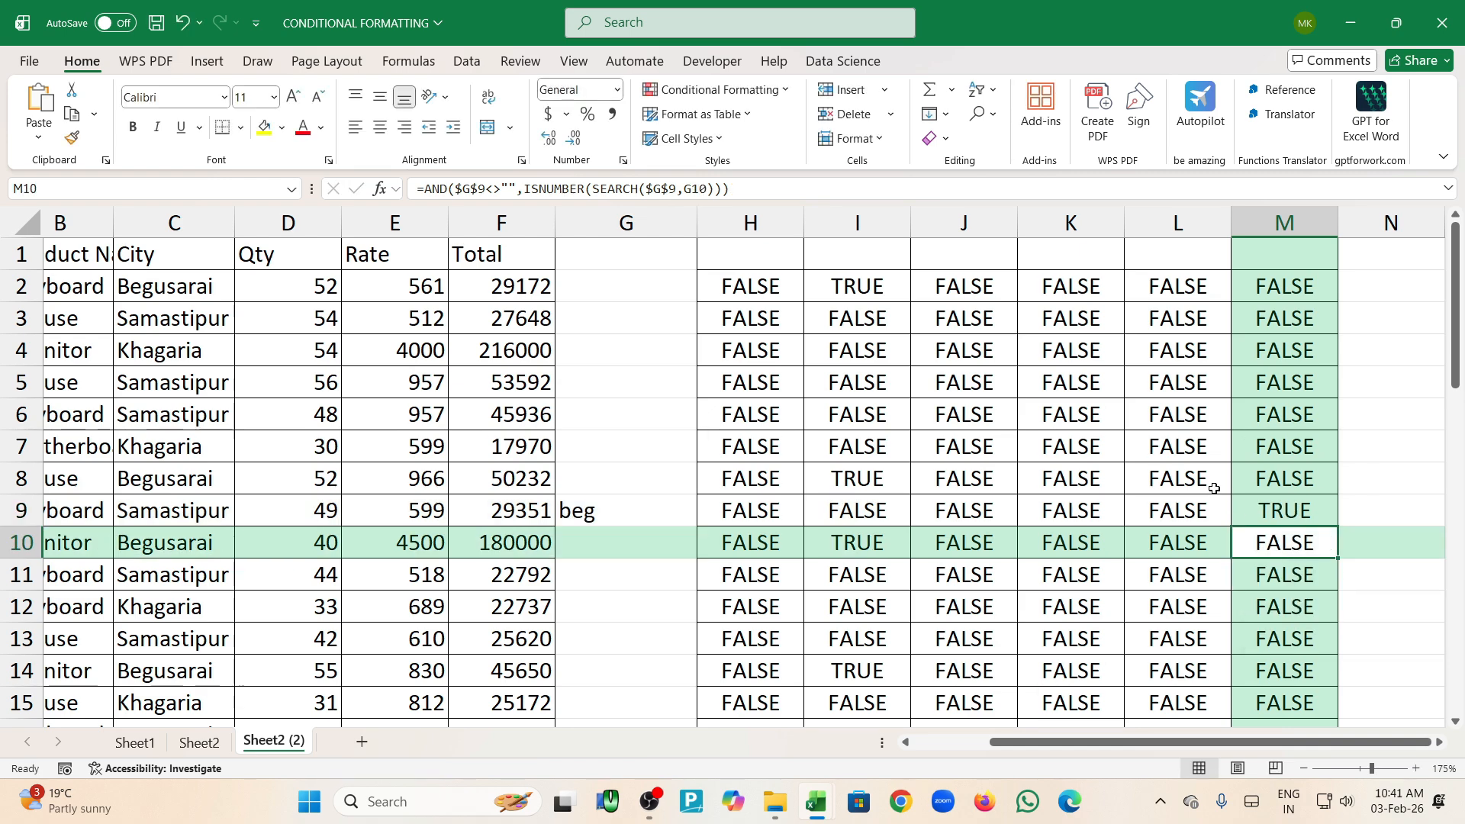
pyautogui.doubleClick(1277, 551)
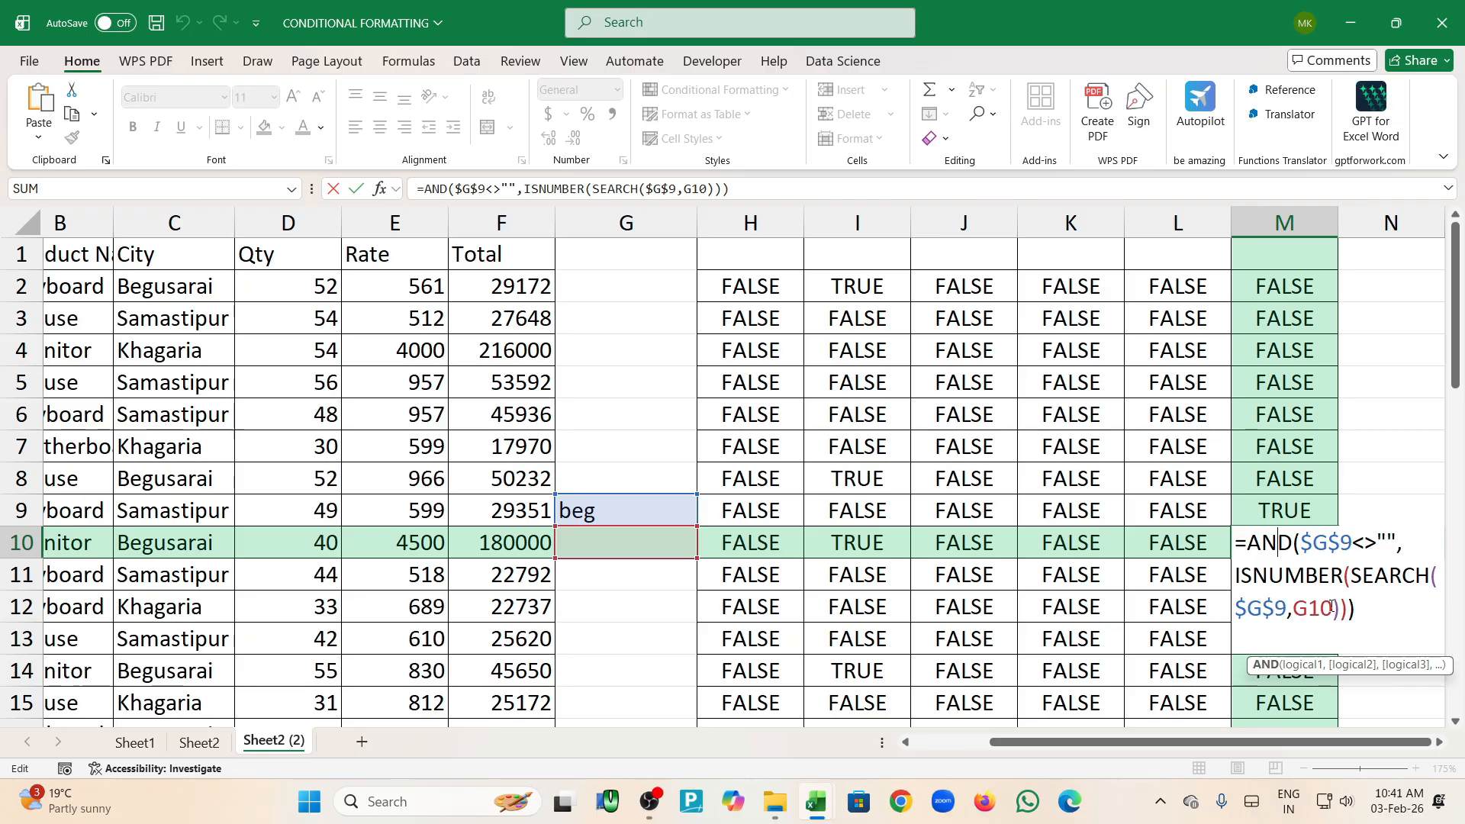
pyautogui.press('Return')
# Lock only the column of the cell searched by the H2 helper formula, making it $B2
pyautogui.click(757, 299)
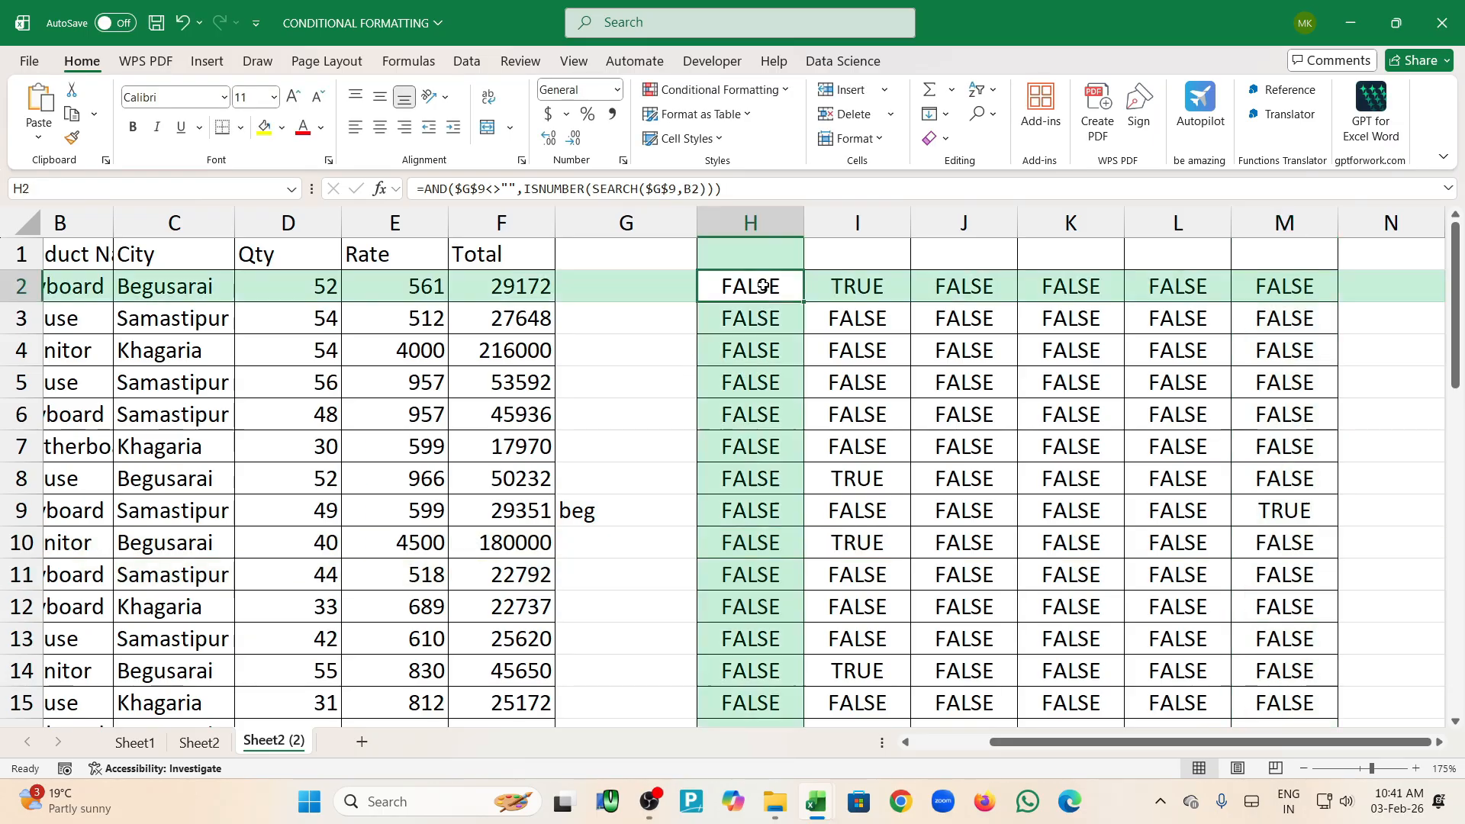
pyautogui.doubleClick(763, 288)
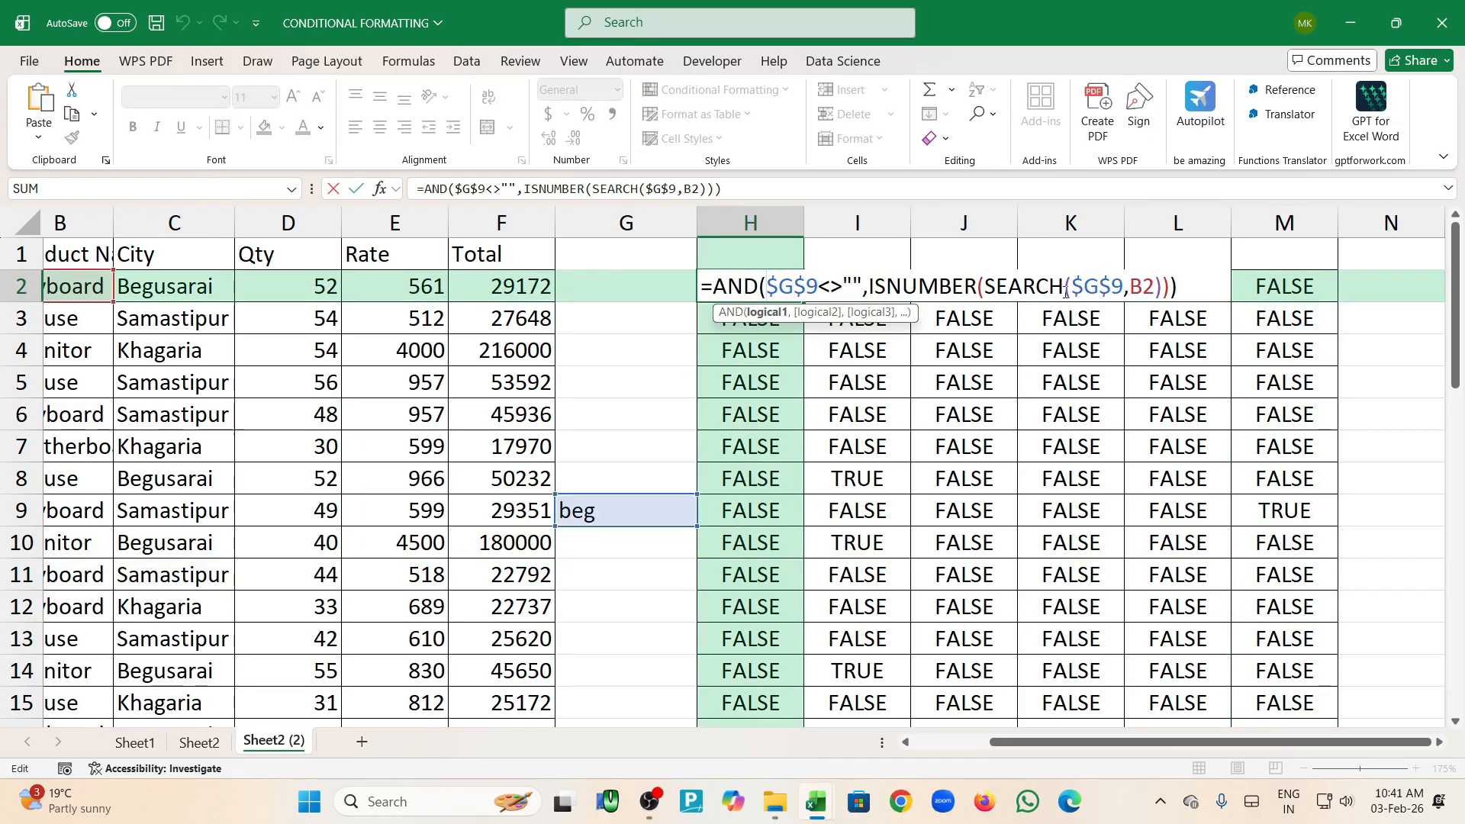
pyautogui.click(1156, 285)
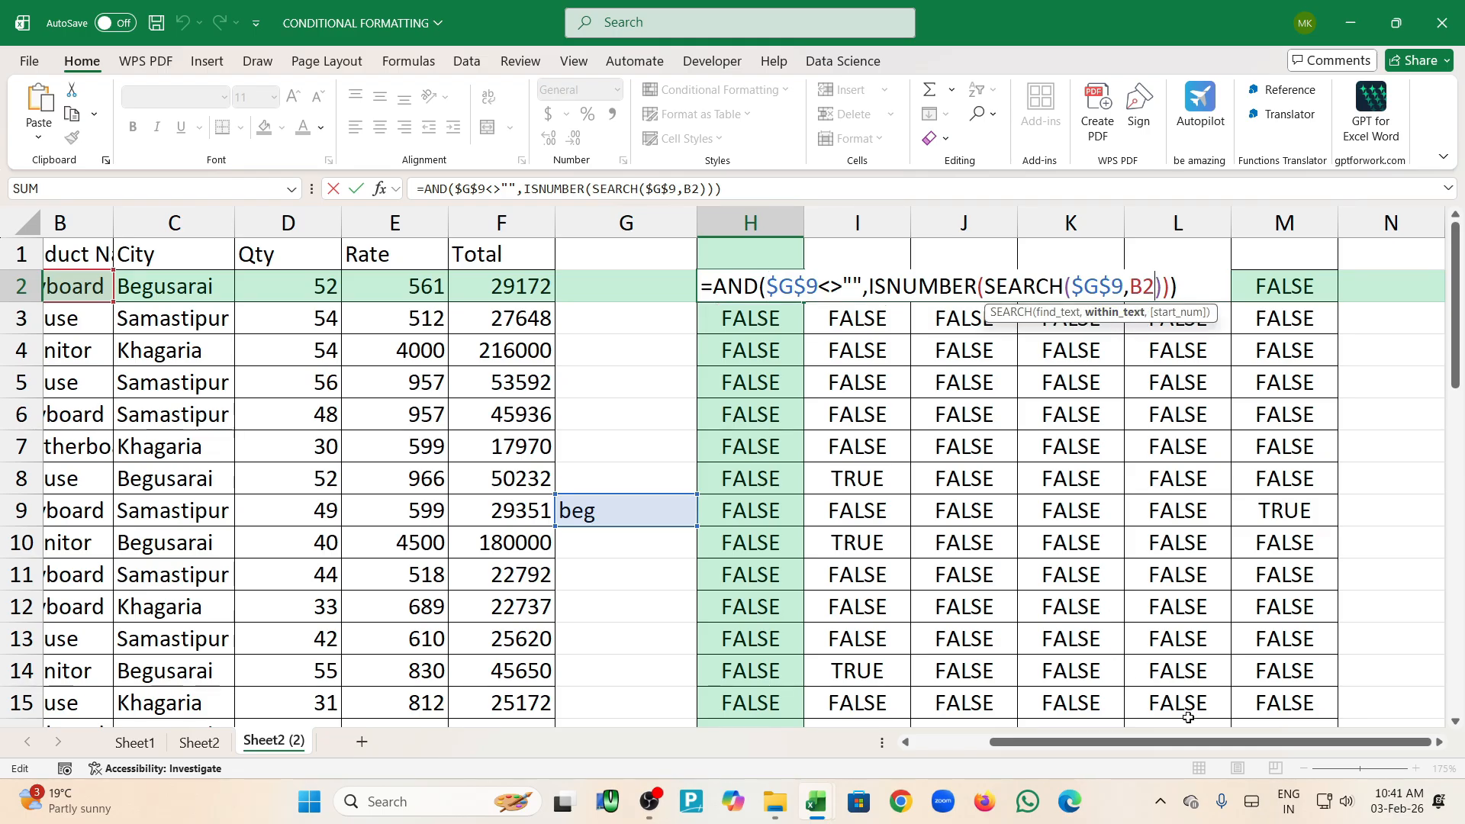
pyautogui.moveTo(1192, 742); pyautogui.dragTo(1159, 749)
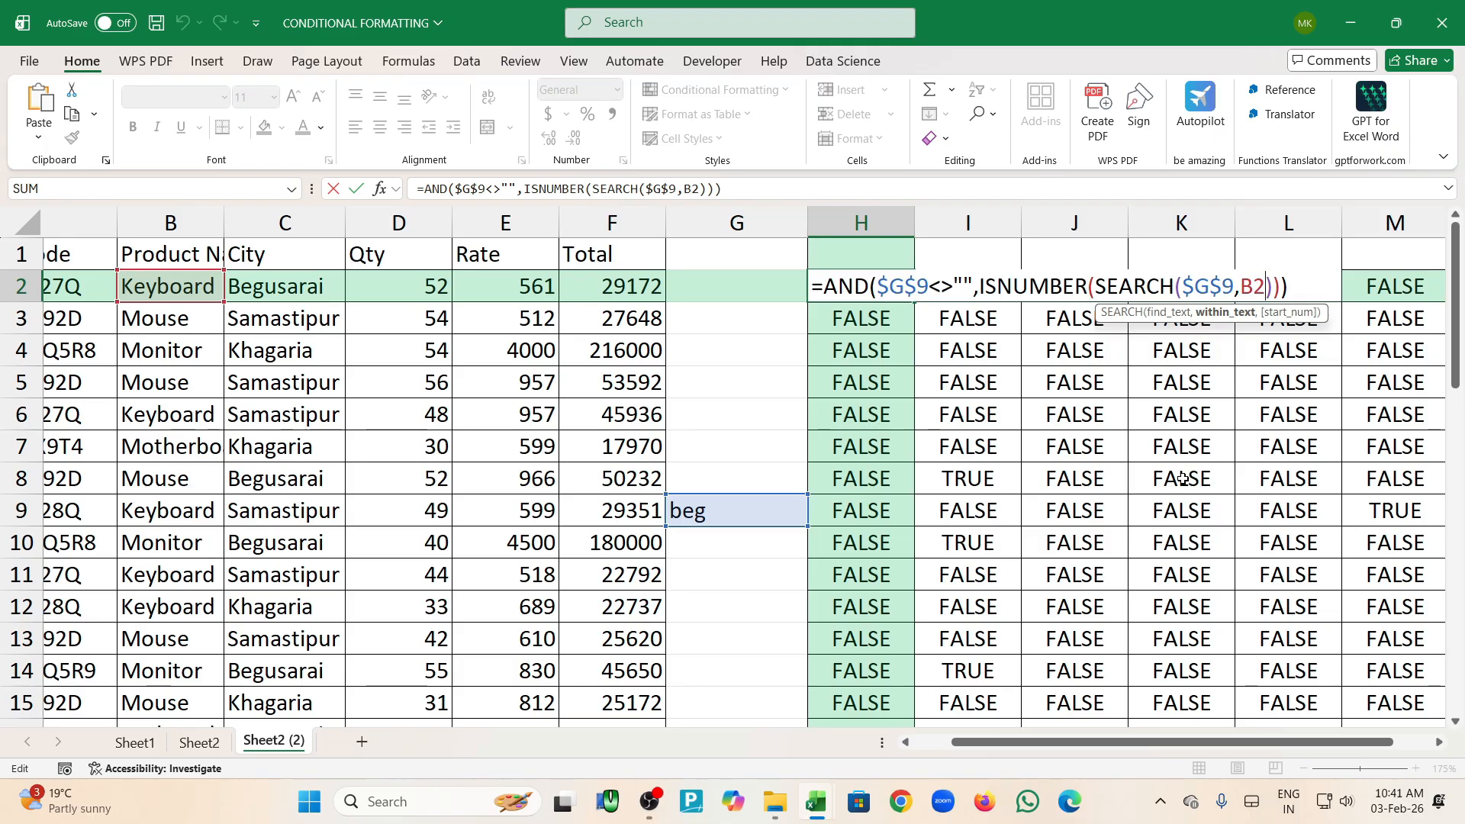
pyautogui.press('F4')
pyautogui.press('F4')
pyautogui.press('F4')
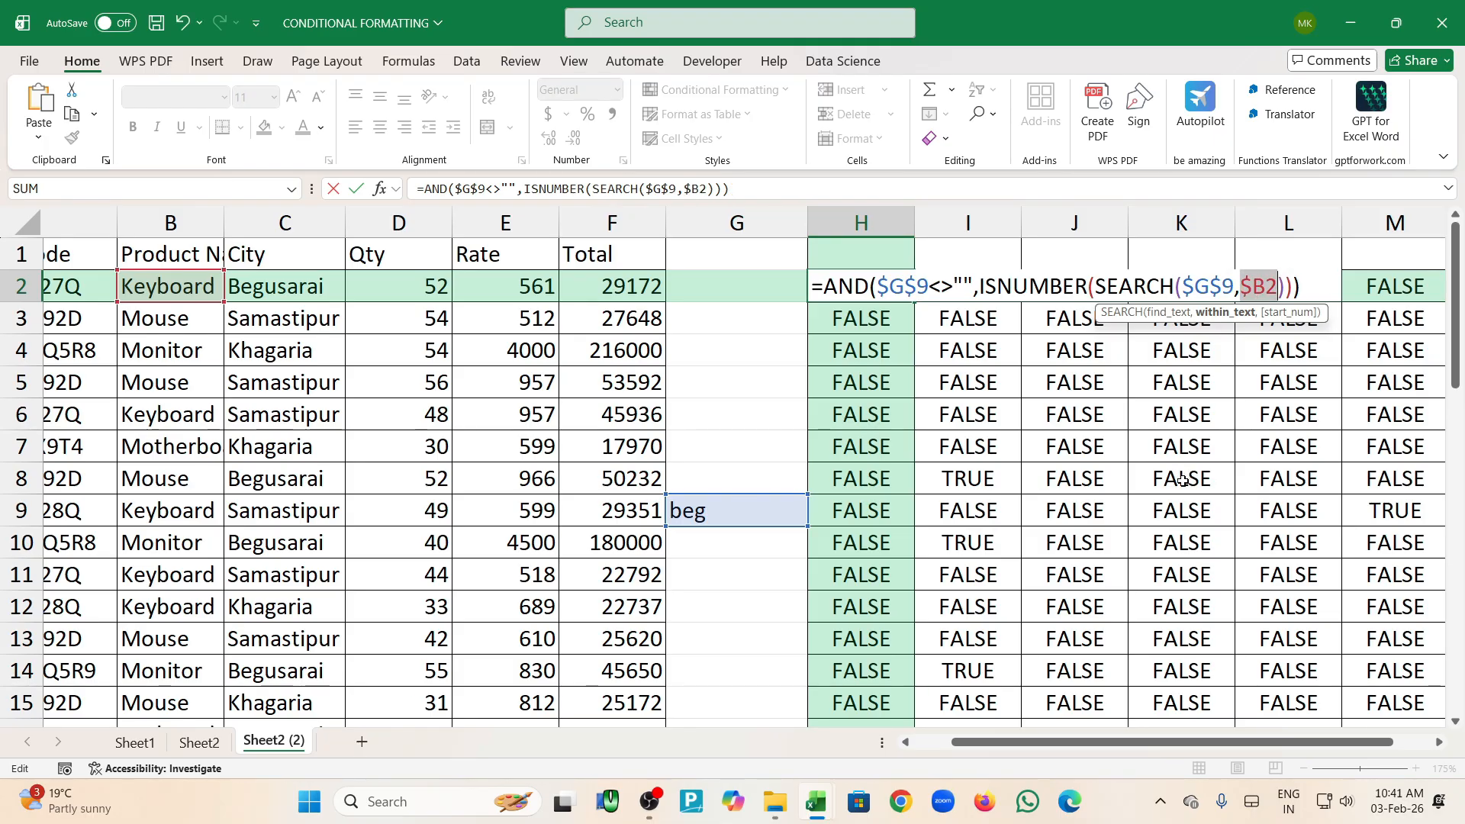
pyautogui.press('End')
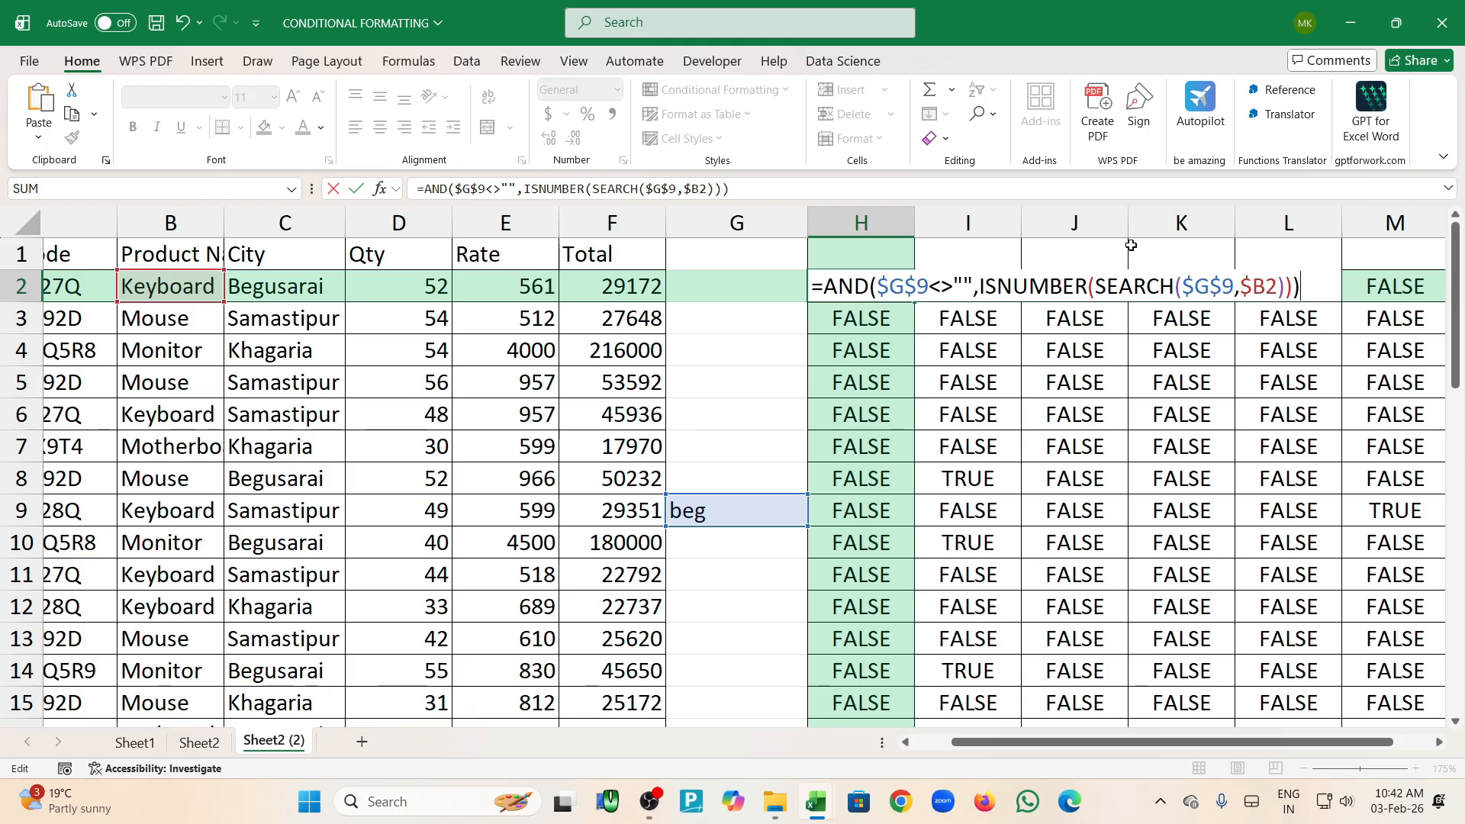
# Restore the relative reference B2 in the H2 helper formula
pyautogui.click(1255, 281)
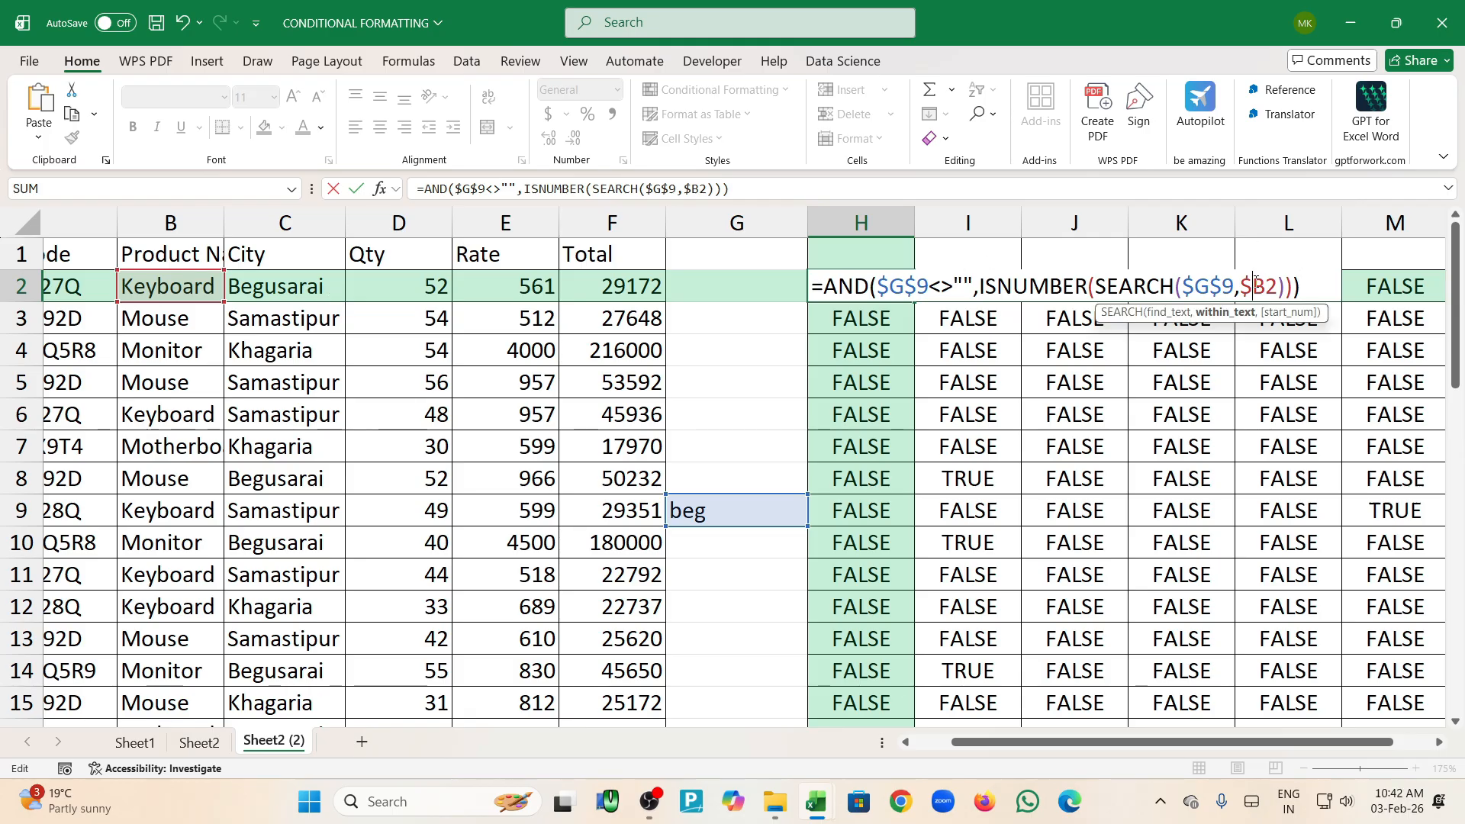
pyautogui.press('BackSpace')
pyautogui.press('Return')
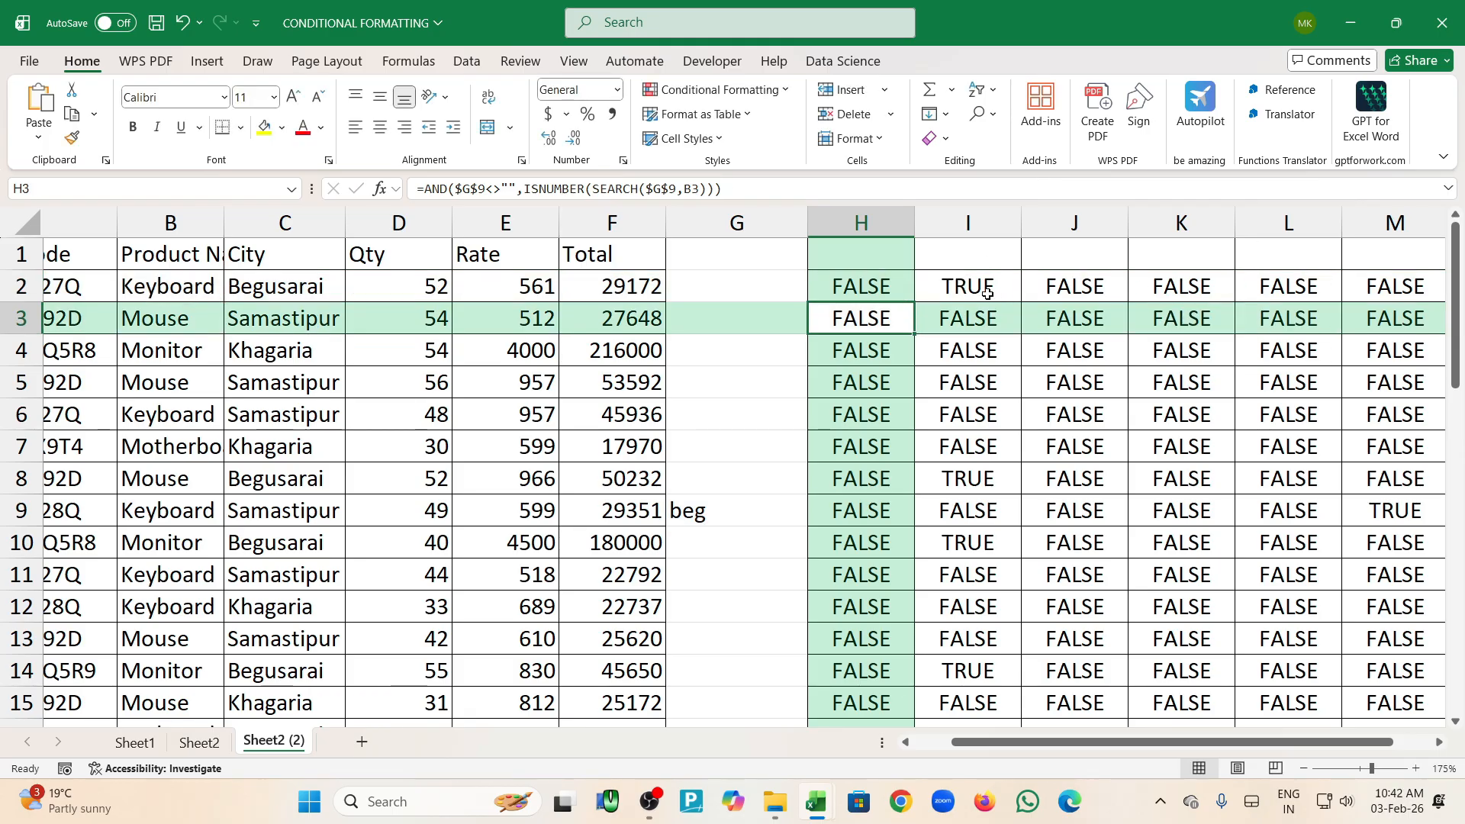
# Refill the H2 helper formula across to column M and down alongside the product data rows
pyautogui.click(892, 281)
pyautogui.moveTo(915, 303); pyautogui.dragTo(1240, 691)
pyautogui.scroll(9, 1251, 580)
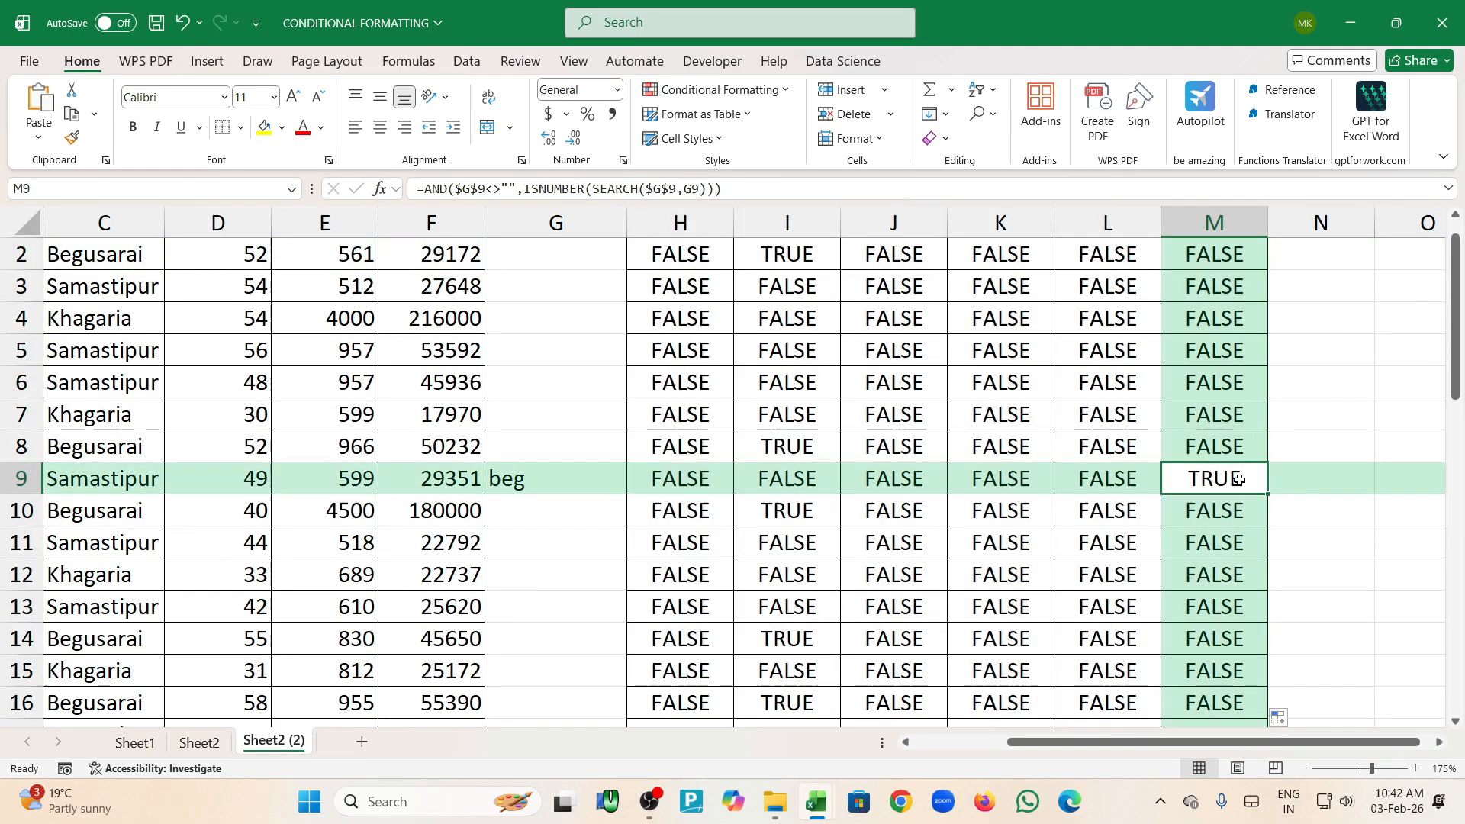
# Examine which cell the M9 helper formula searches and compare it with the product table's columns
pyautogui.doubleClick(1240, 479)
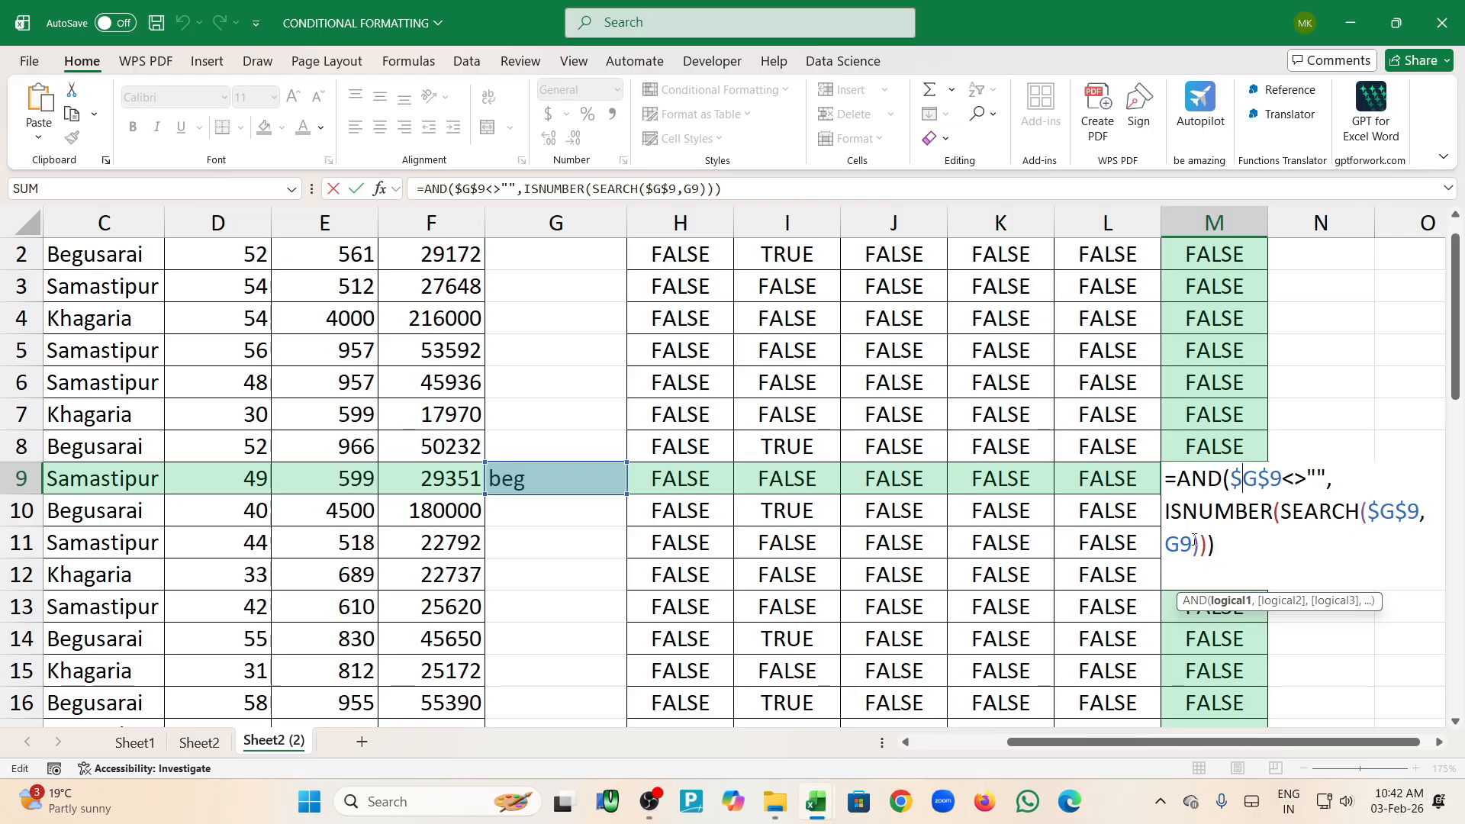
pyautogui.moveTo(1191, 544); pyautogui.dragTo(1165, 544)
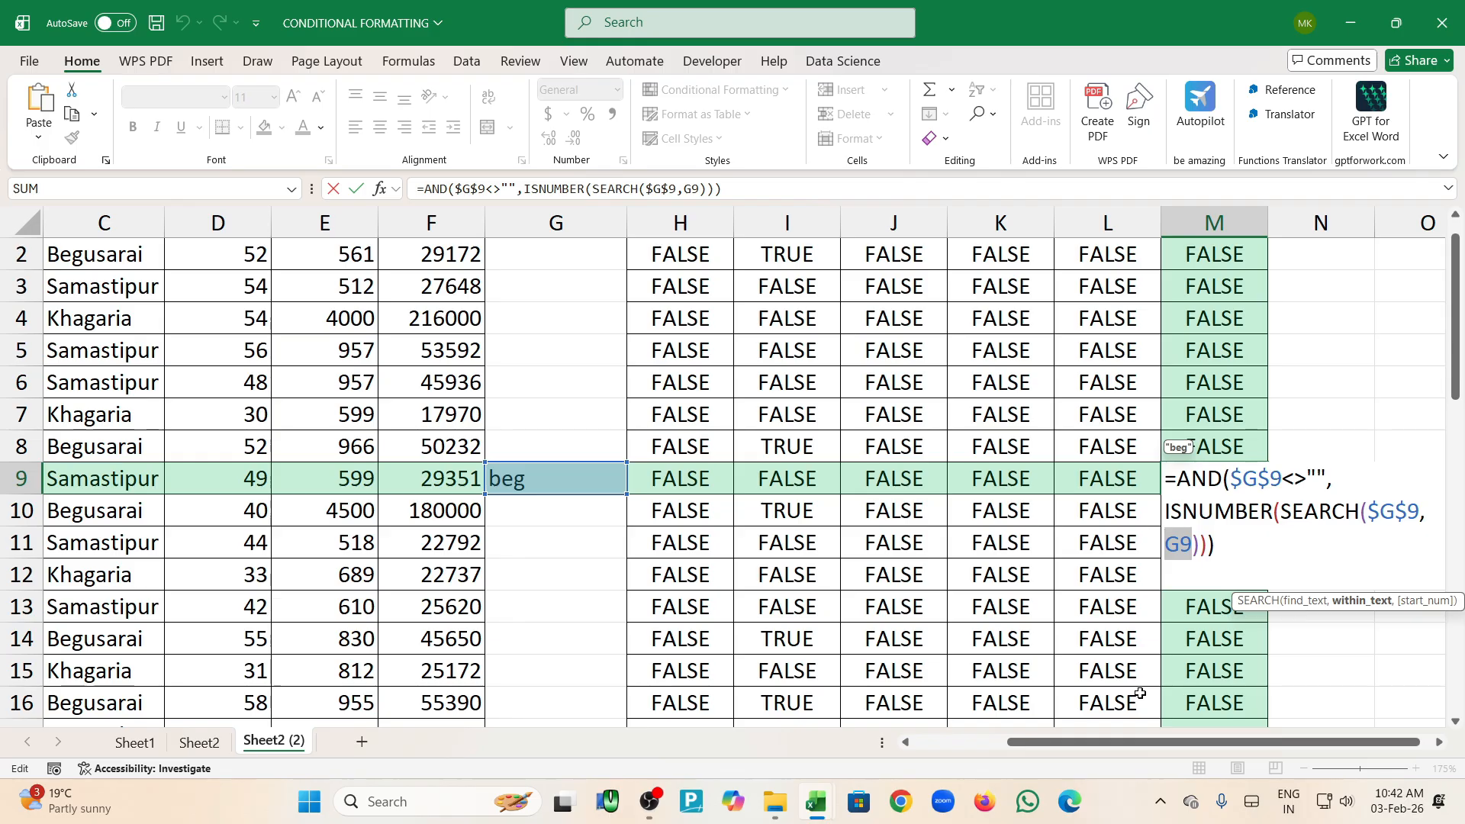
pyautogui.press('Return')
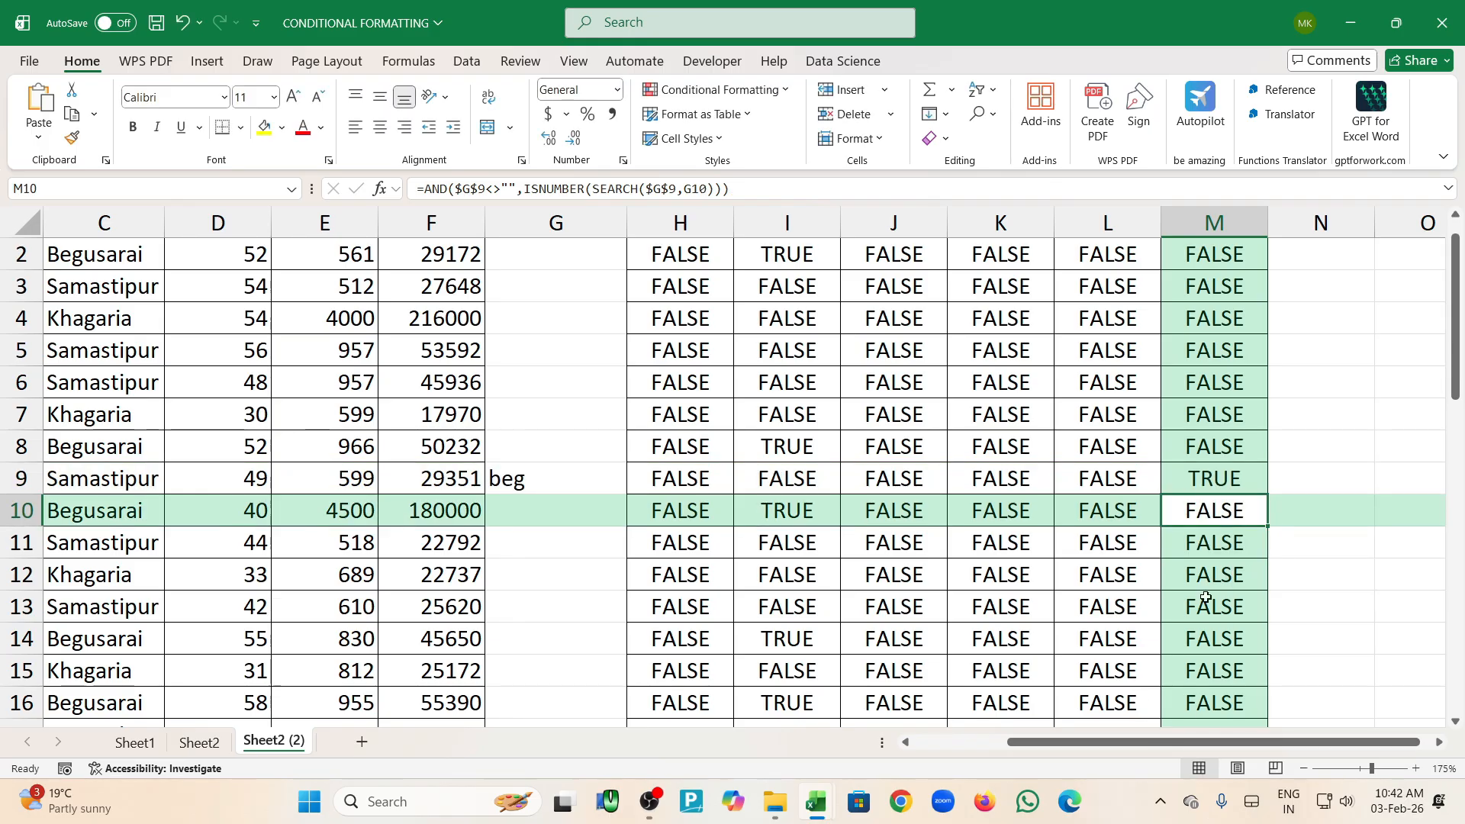
pyautogui.doubleClick(1209, 488)
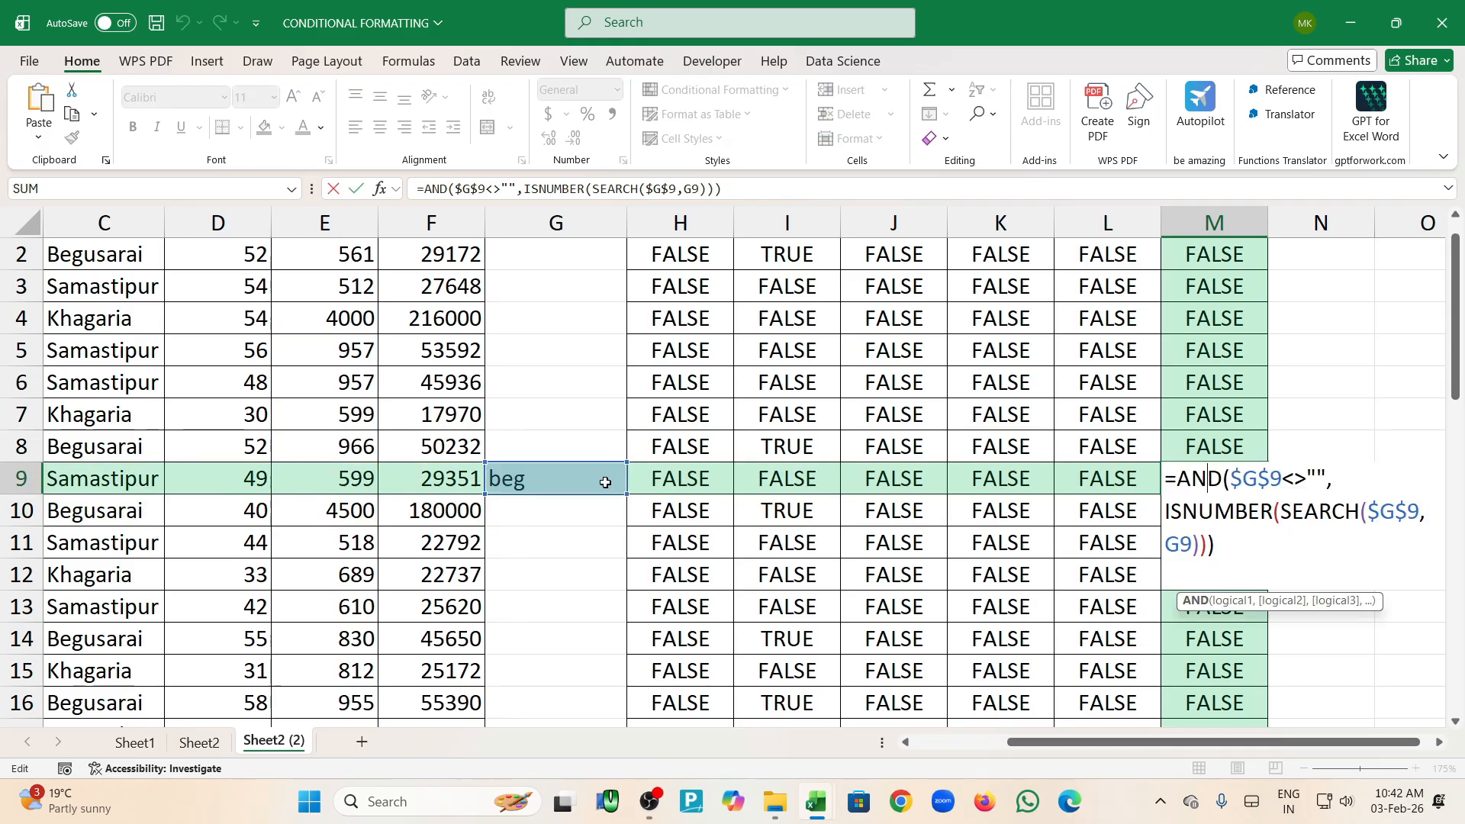
pyautogui.moveTo(1117, 748); pyautogui.dragTo(1012, 742)
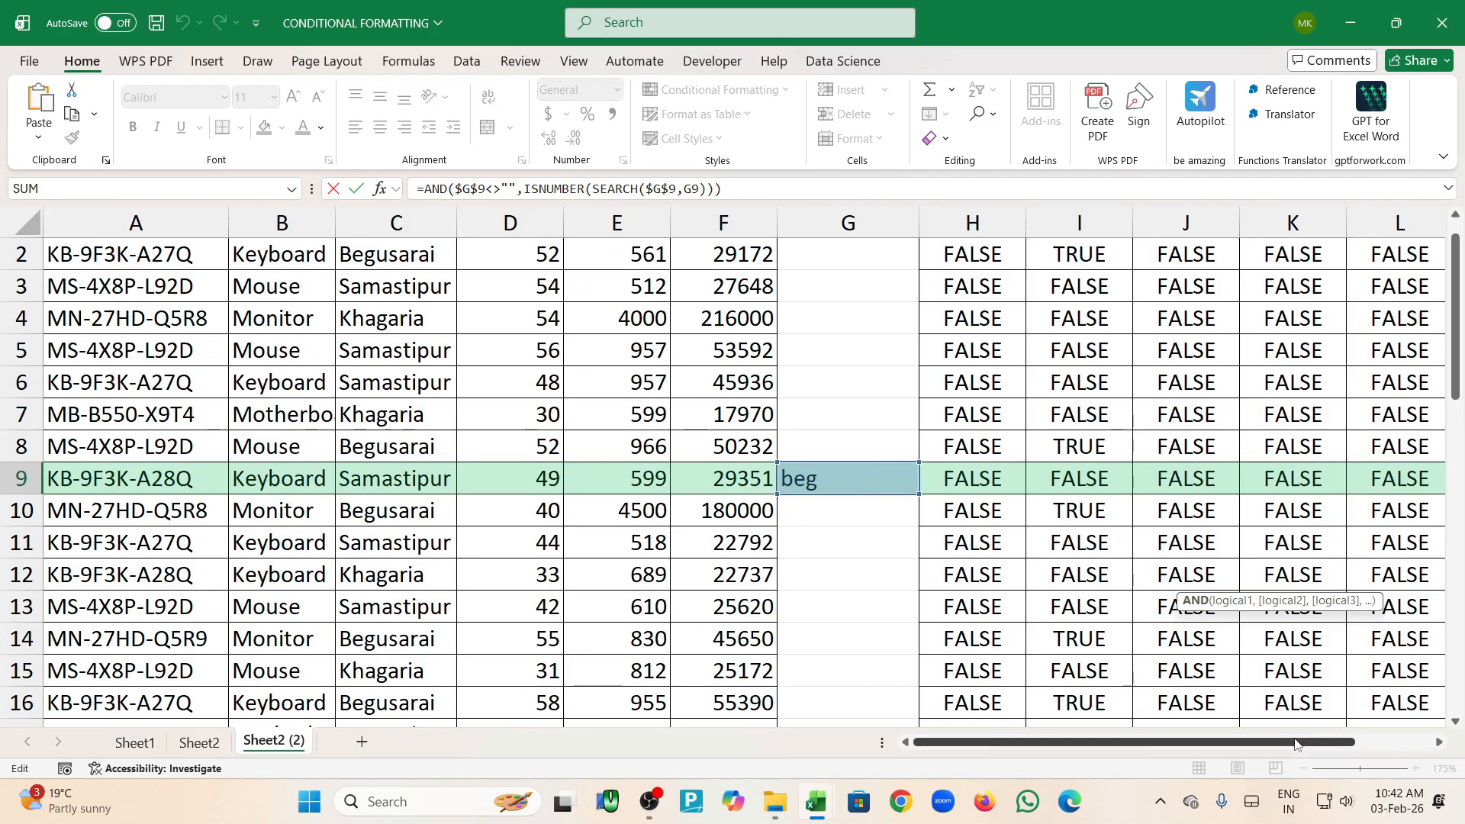
pyautogui.moveTo(1290, 743); pyautogui.dragTo(1332, 742)
pyautogui.press('Return')
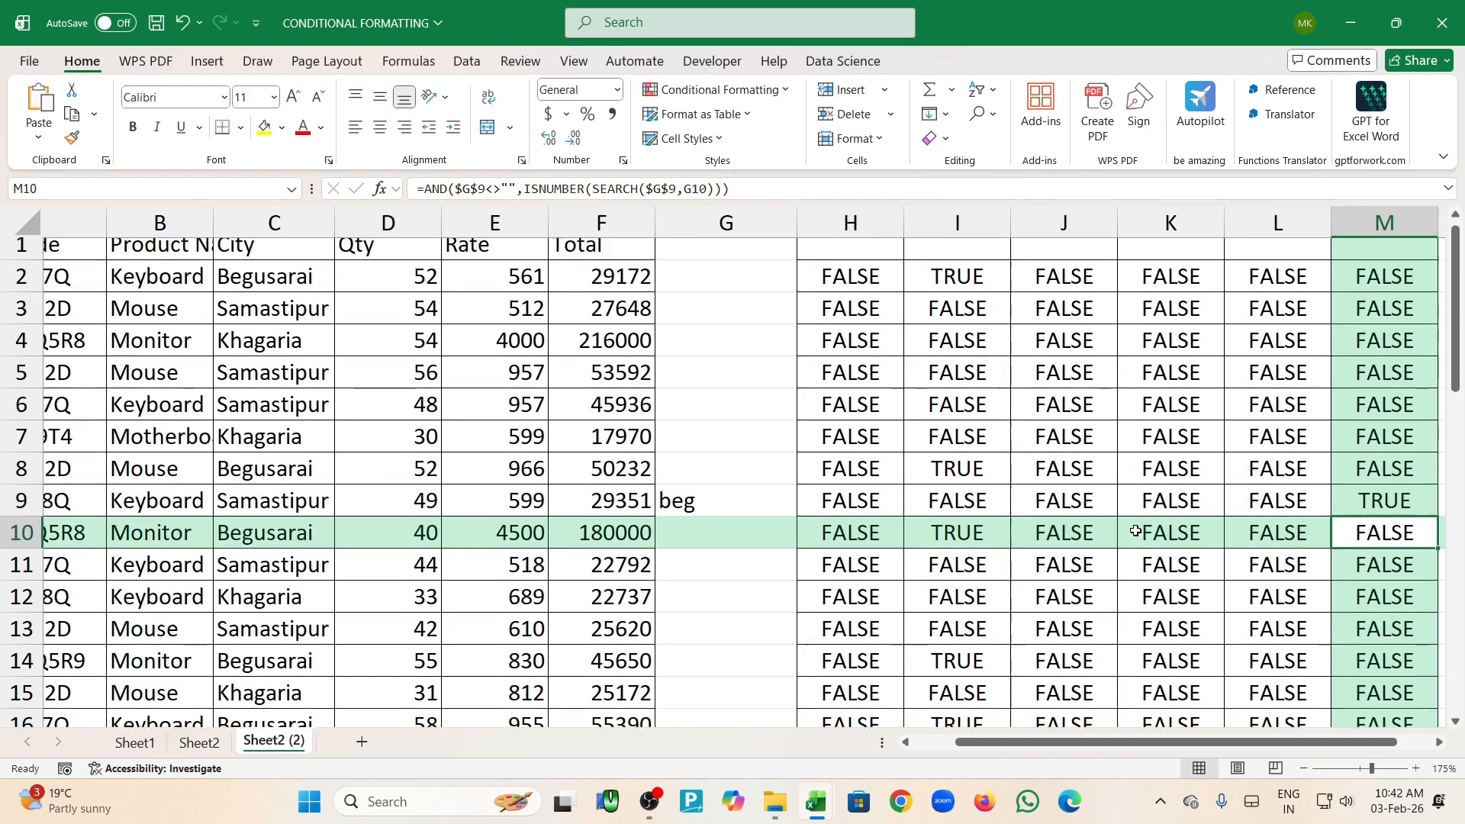
# Check the H2 helper formula and refill it across to M2 and down the helper rows
pyautogui.doubleClick(878, 282)
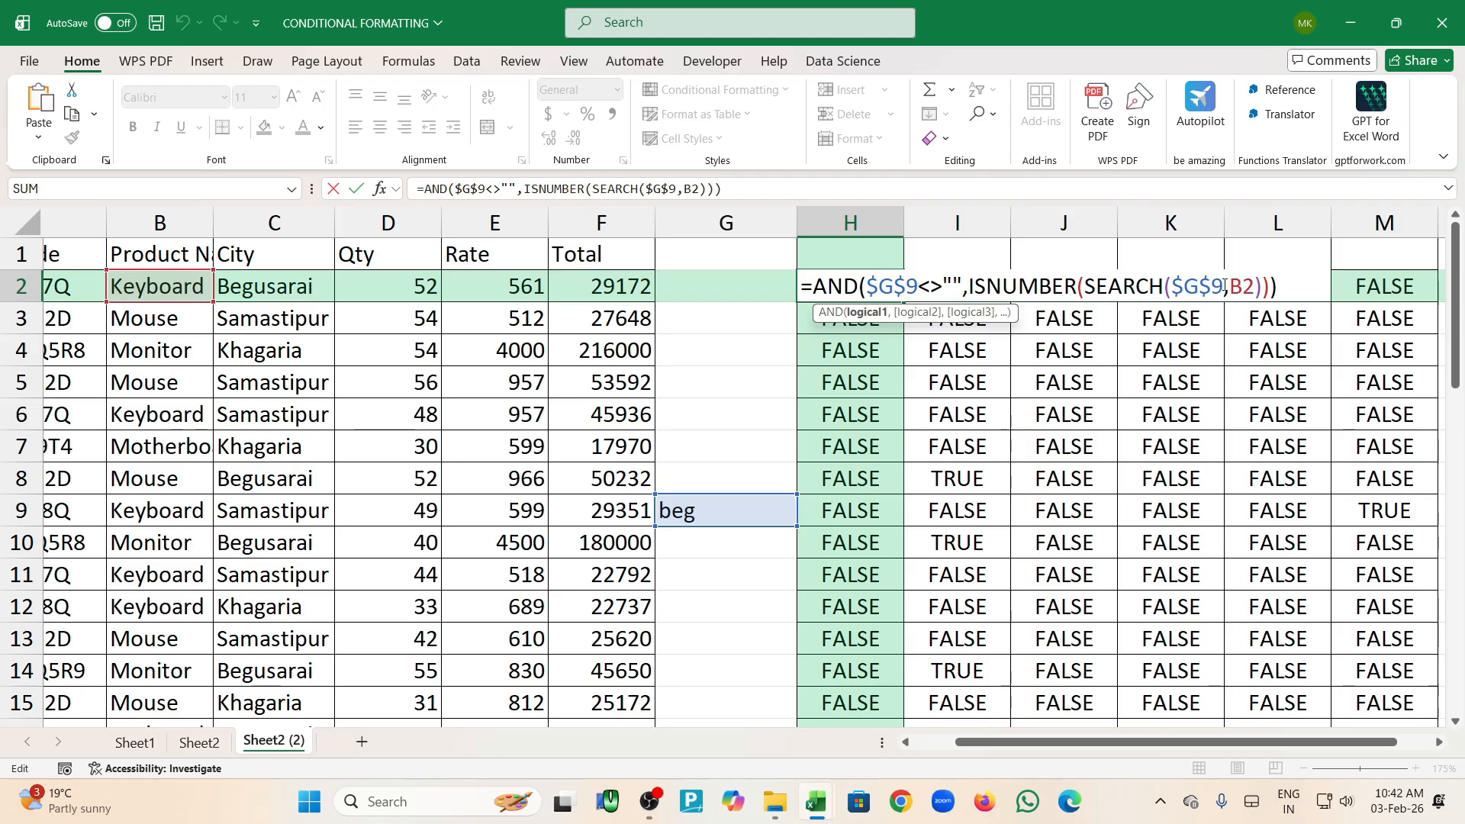
pyautogui.press('Escape')
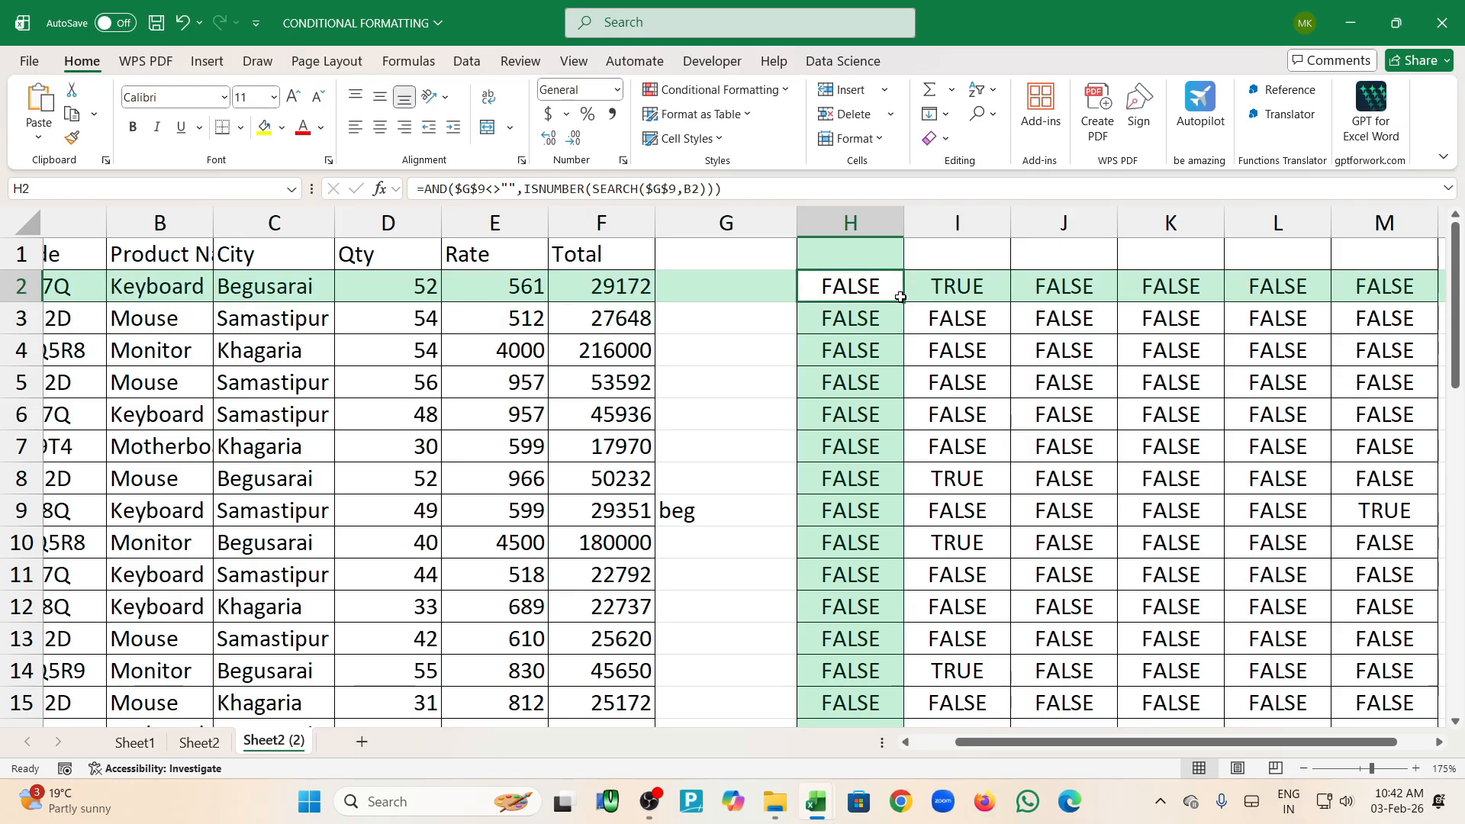
pyautogui.moveTo(1055, 313); pyautogui.dragTo(1426, 307)
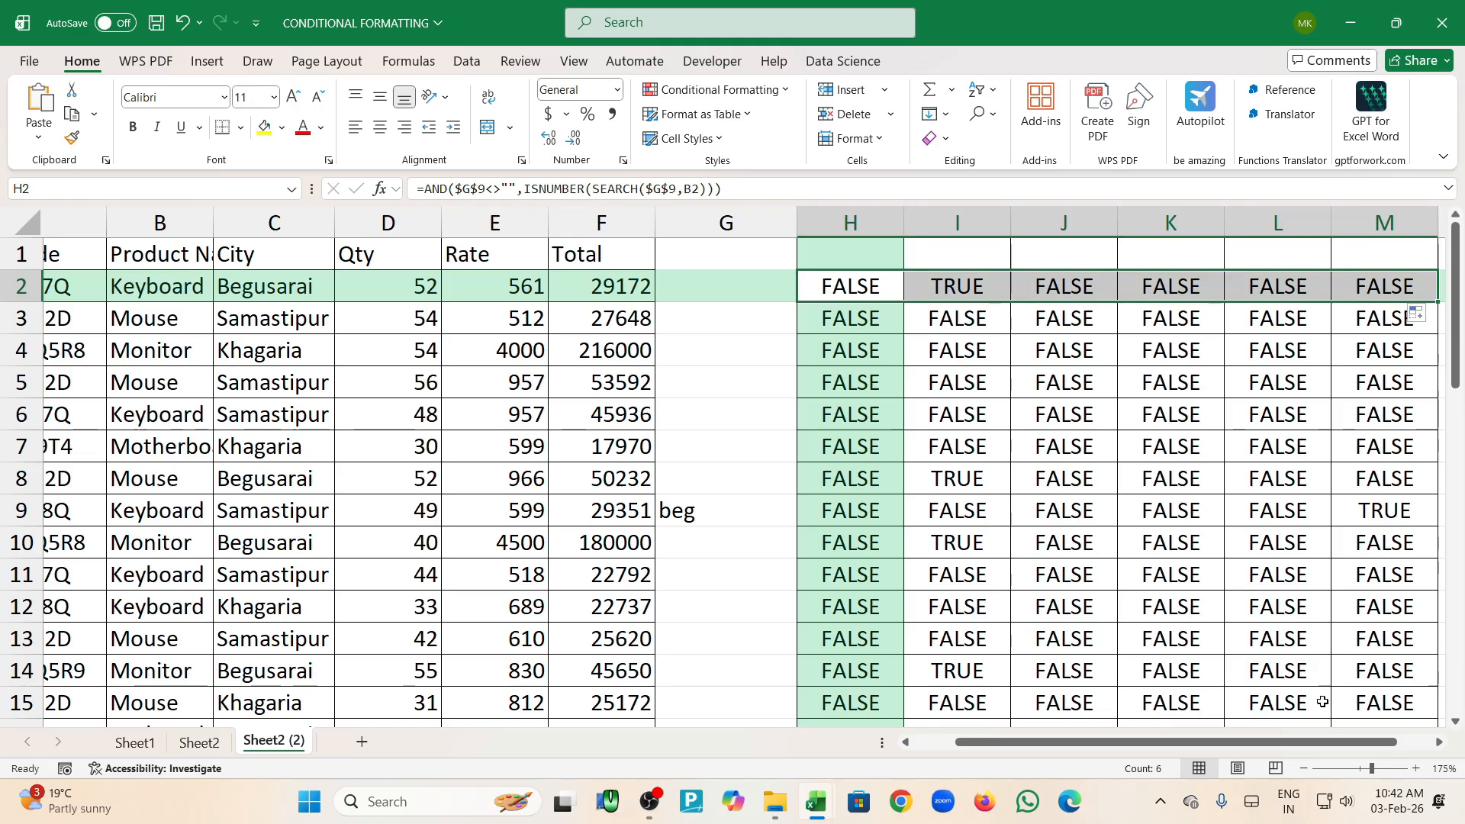
pyautogui.moveTo(1313, 746); pyautogui.dragTo(1347, 746)
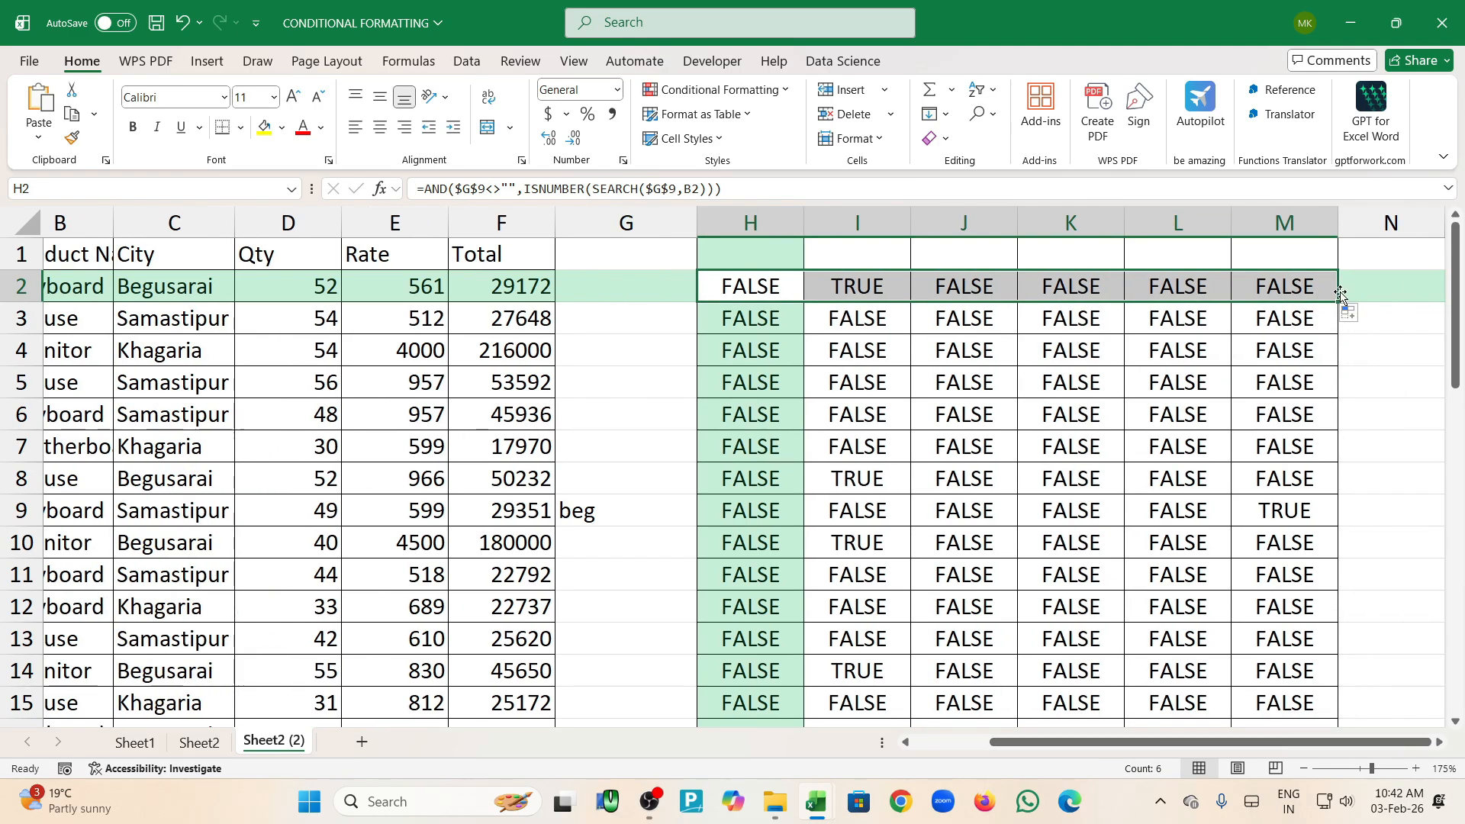
pyautogui.moveTo(1339, 302); pyautogui.dragTo(1341, 721)
pyautogui.scroll(4, 1292, 481)
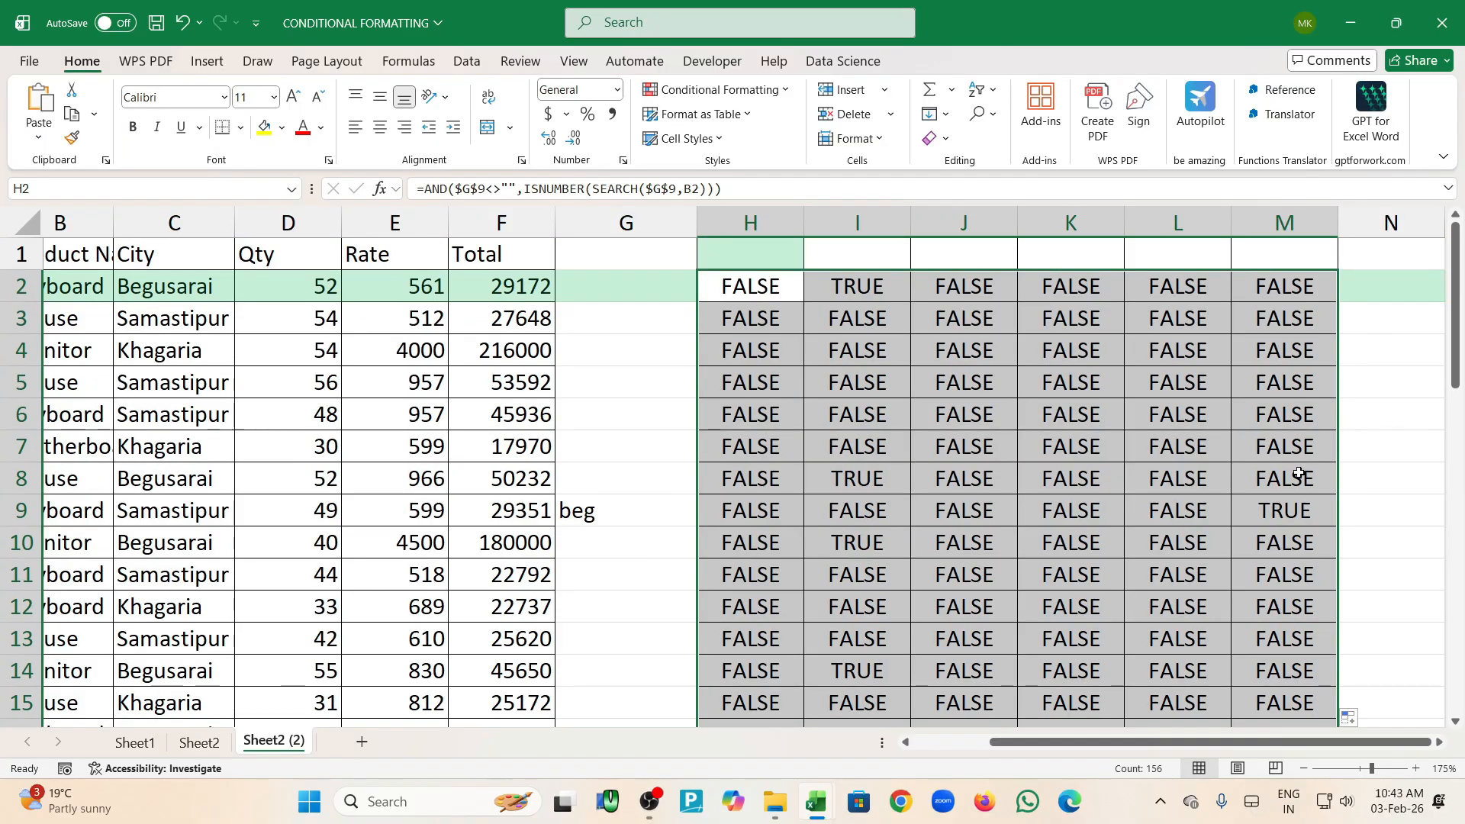
# Inspect which column G cells the helper formulas in M9 and M2 search
pyautogui.doubleClick(1307, 510)
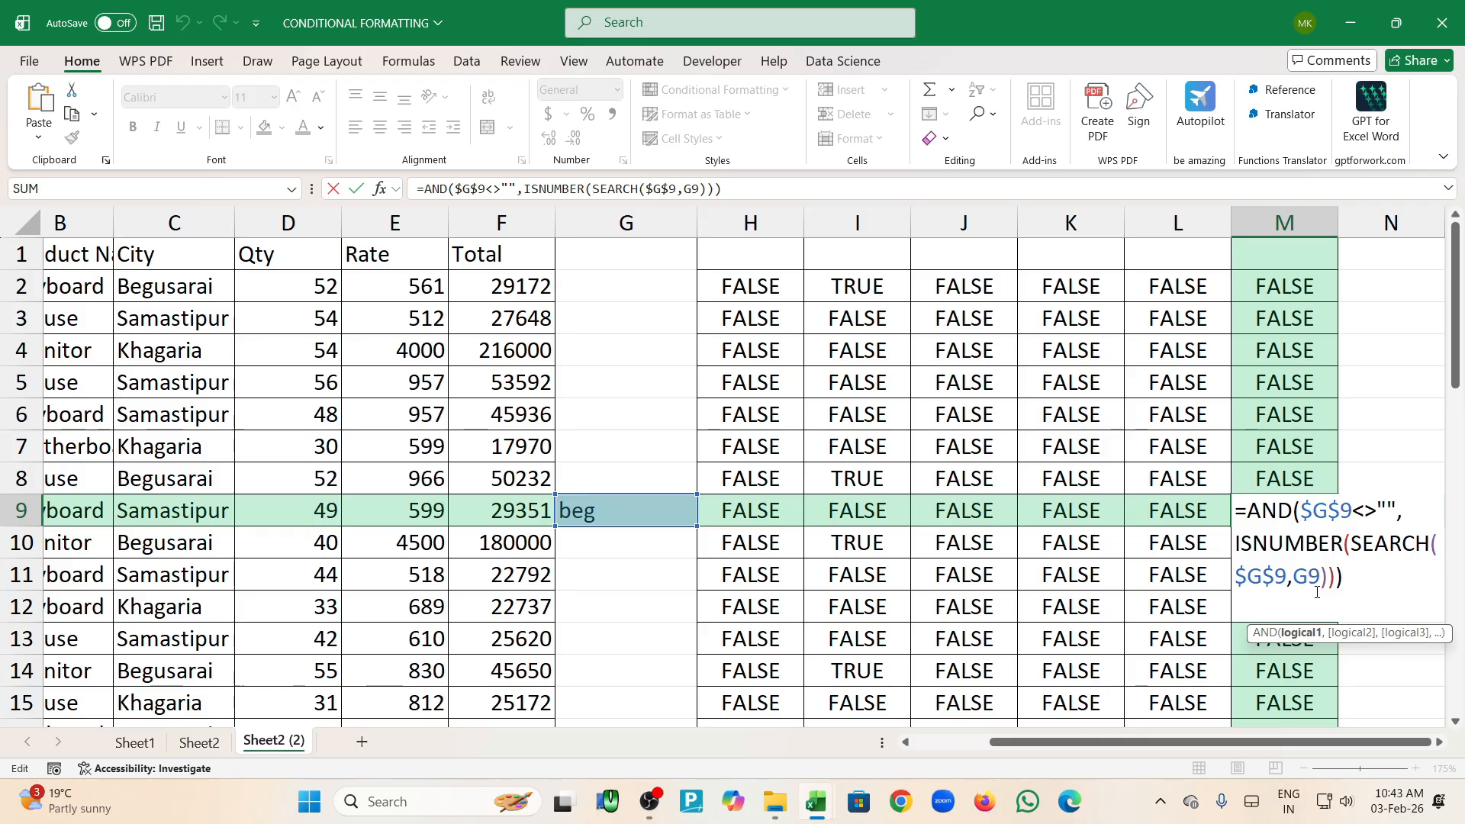
pyautogui.moveTo(1300, 743); pyautogui.dragTo(1287, 744)
pyautogui.click(1312, 287)
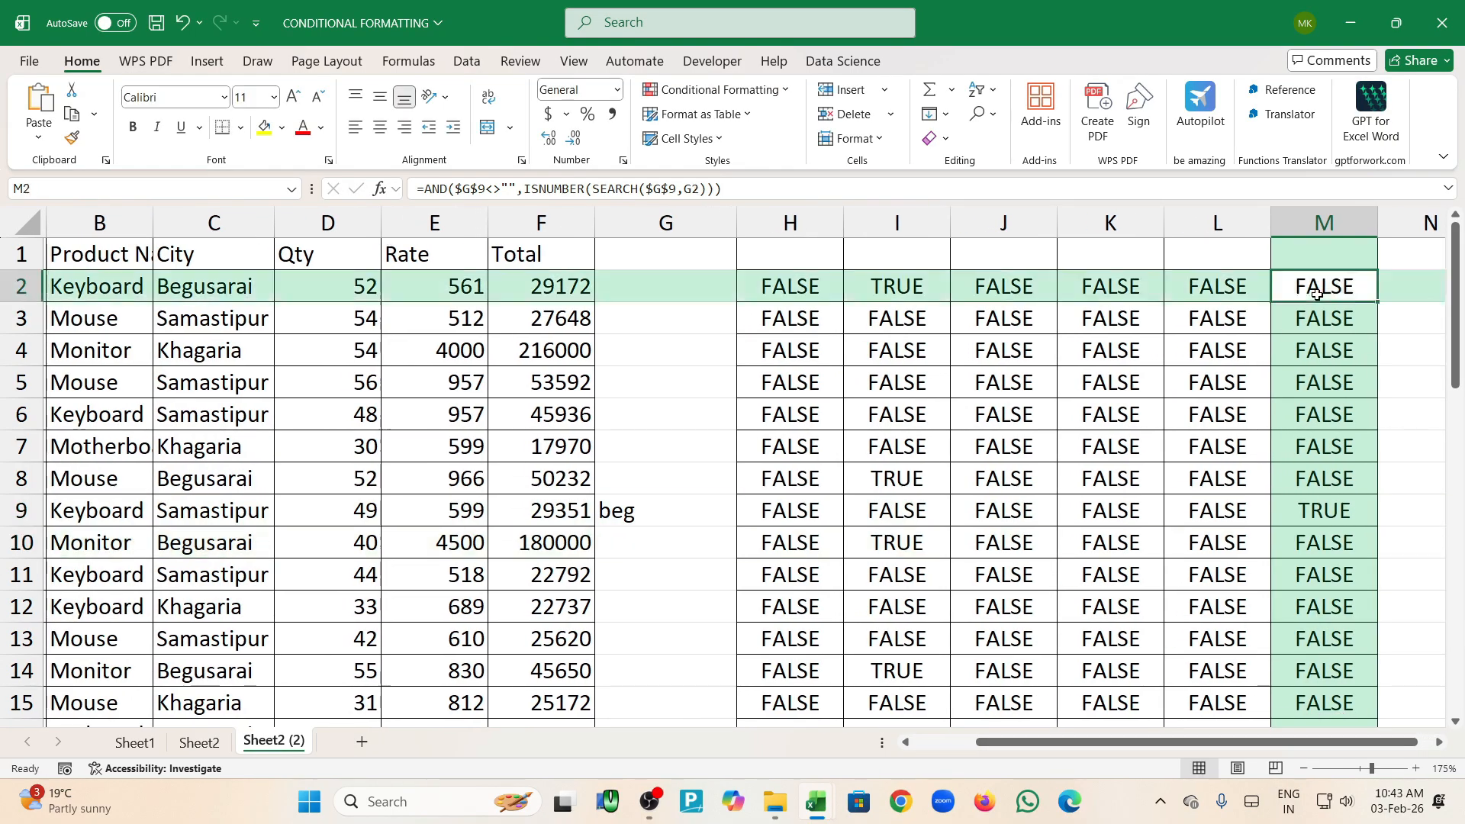
pyautogui.doubleClick(1313, 287)
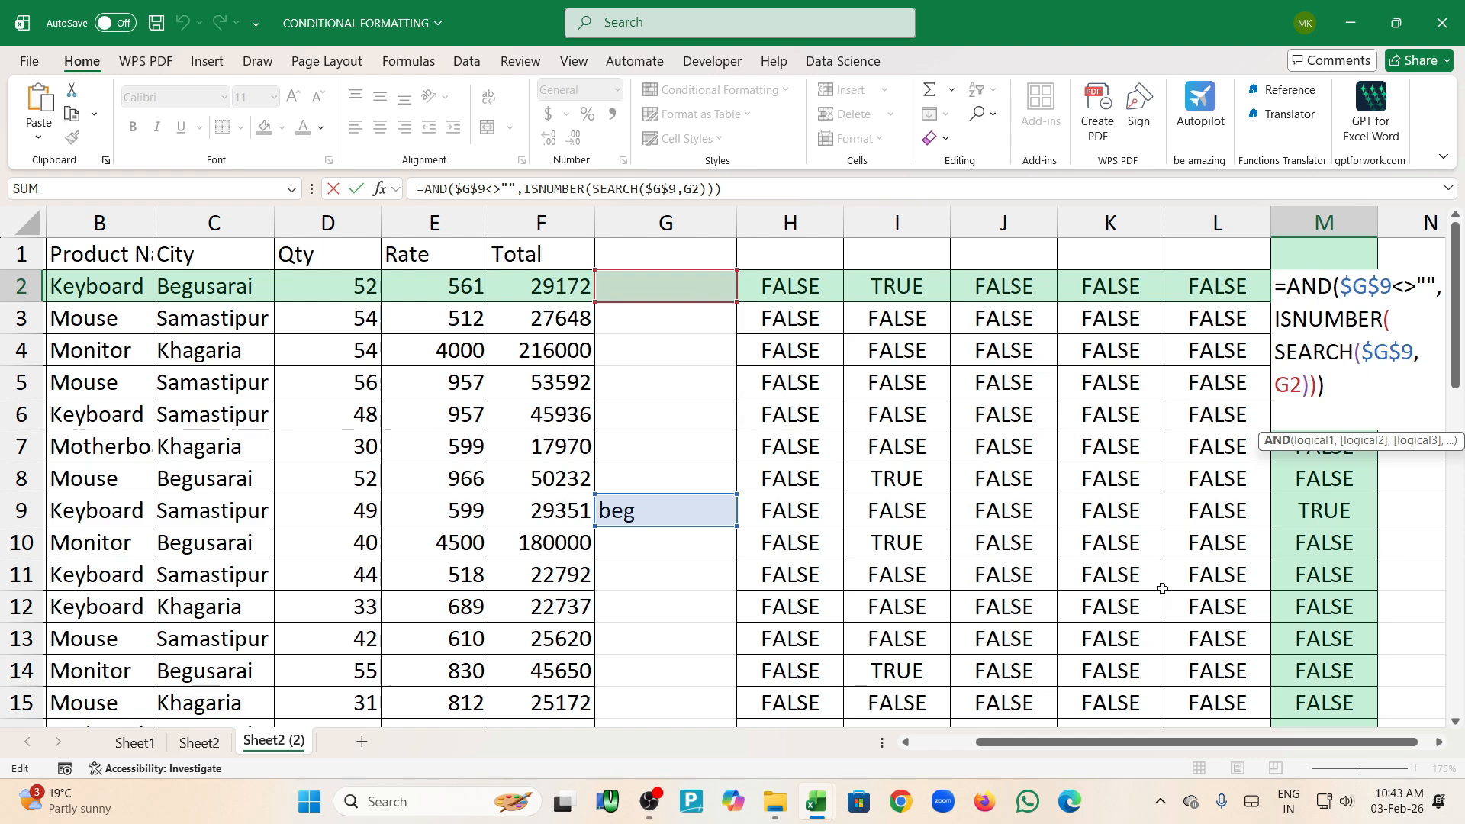
pyautogui.moveTo(1141, 744); pyautogui.dragTo(1175, 744)
pyautogui.press('Return')
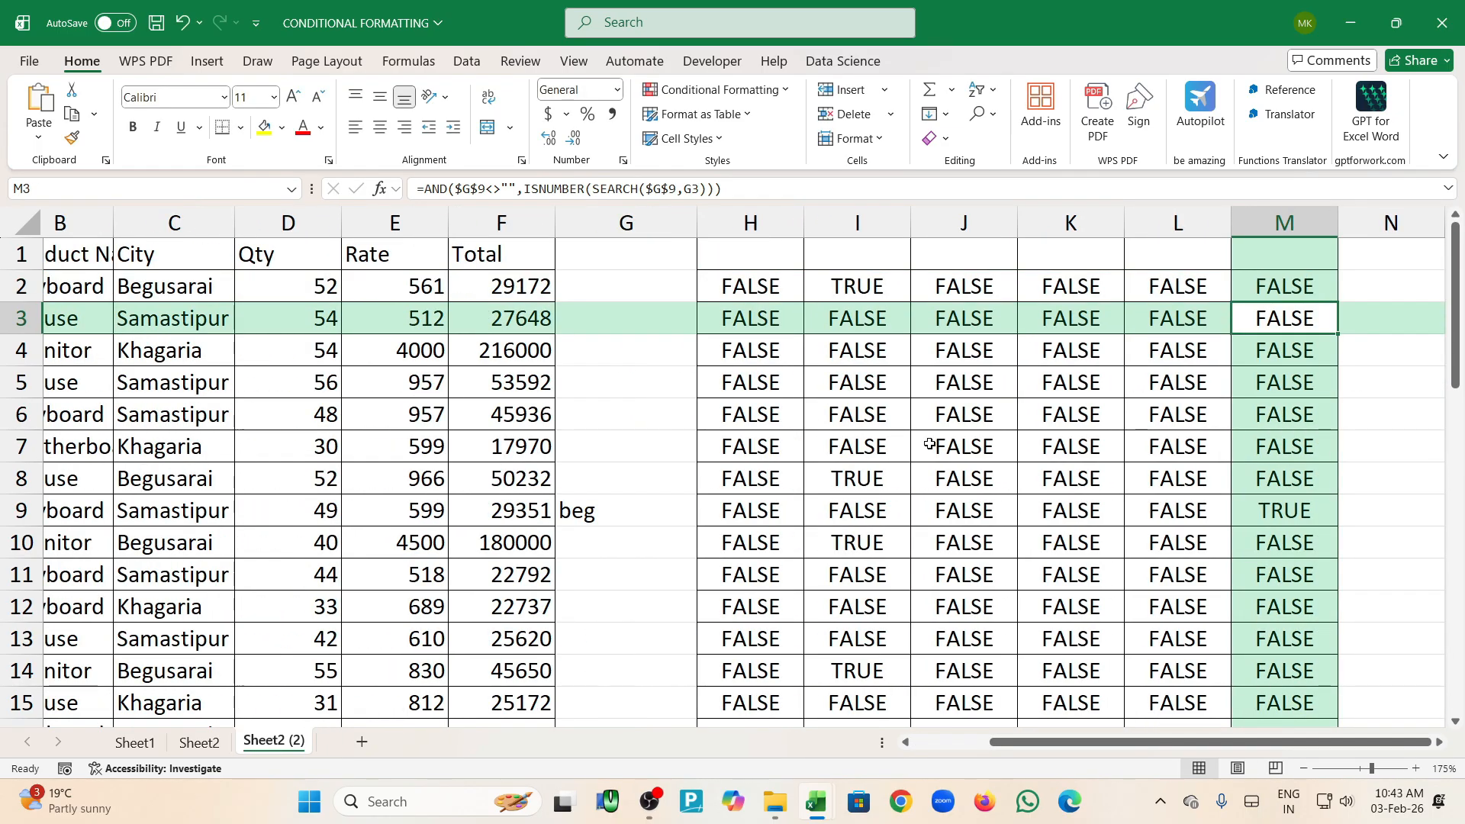
pyautogui.doubleClick(753, 285)
pyautogui.click(1161, 287)
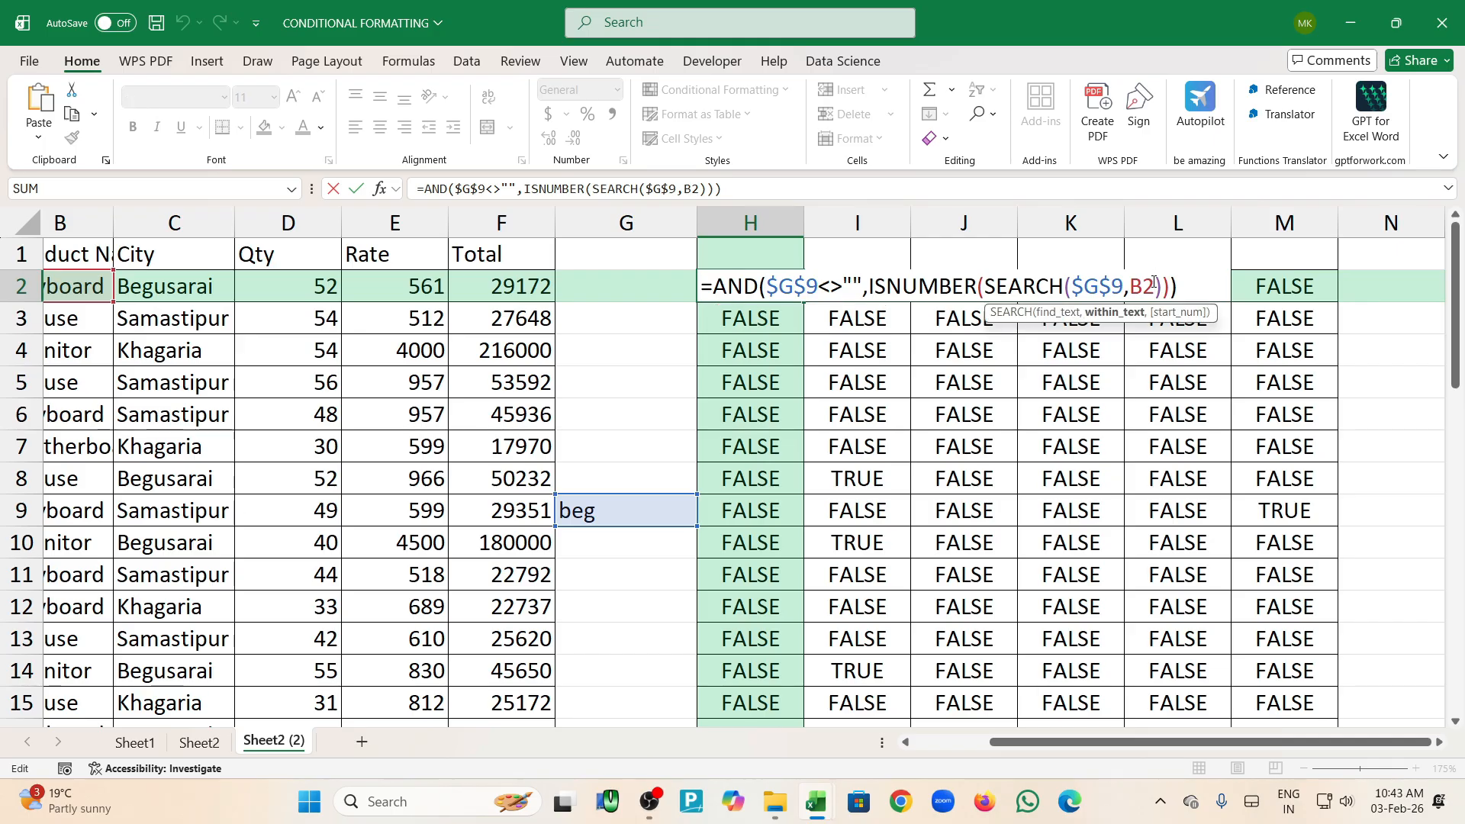
pyautogui.press('BackSpace')
pyautogui.press('BackSpace')
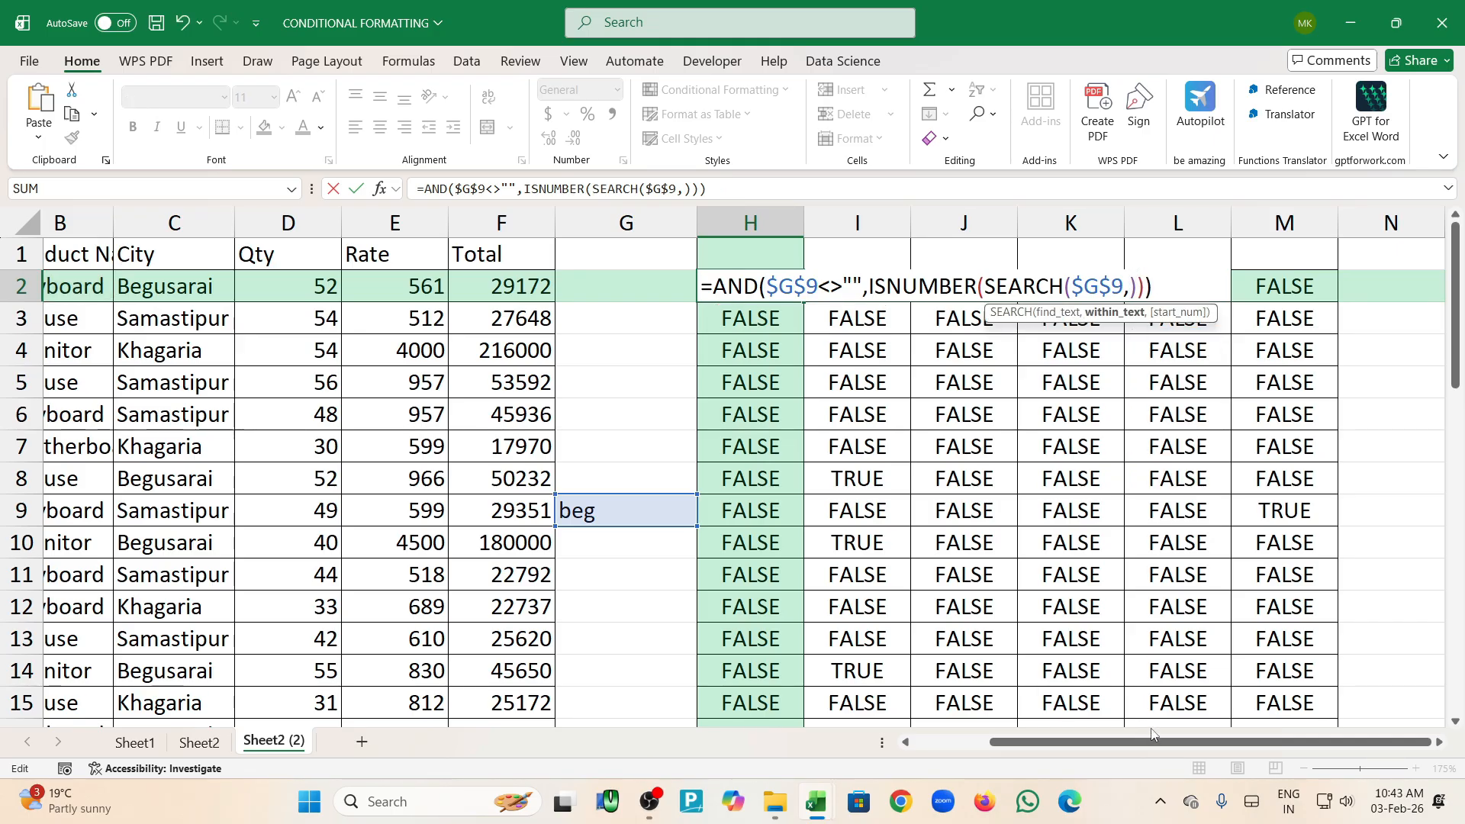
pyautogui.press('BackSpace')
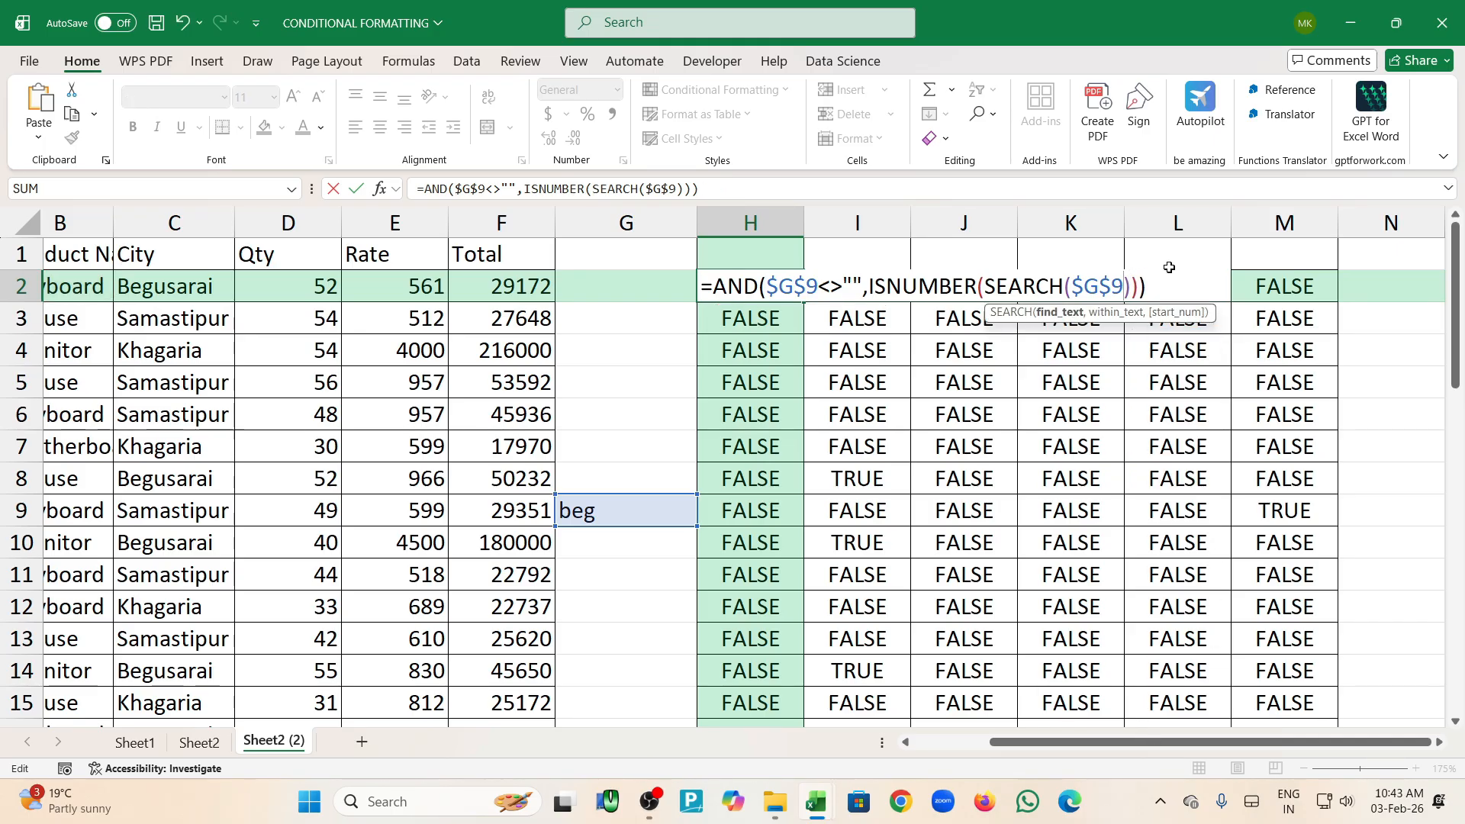
pyautogui.press('Return')
pyautogui.press('Return')
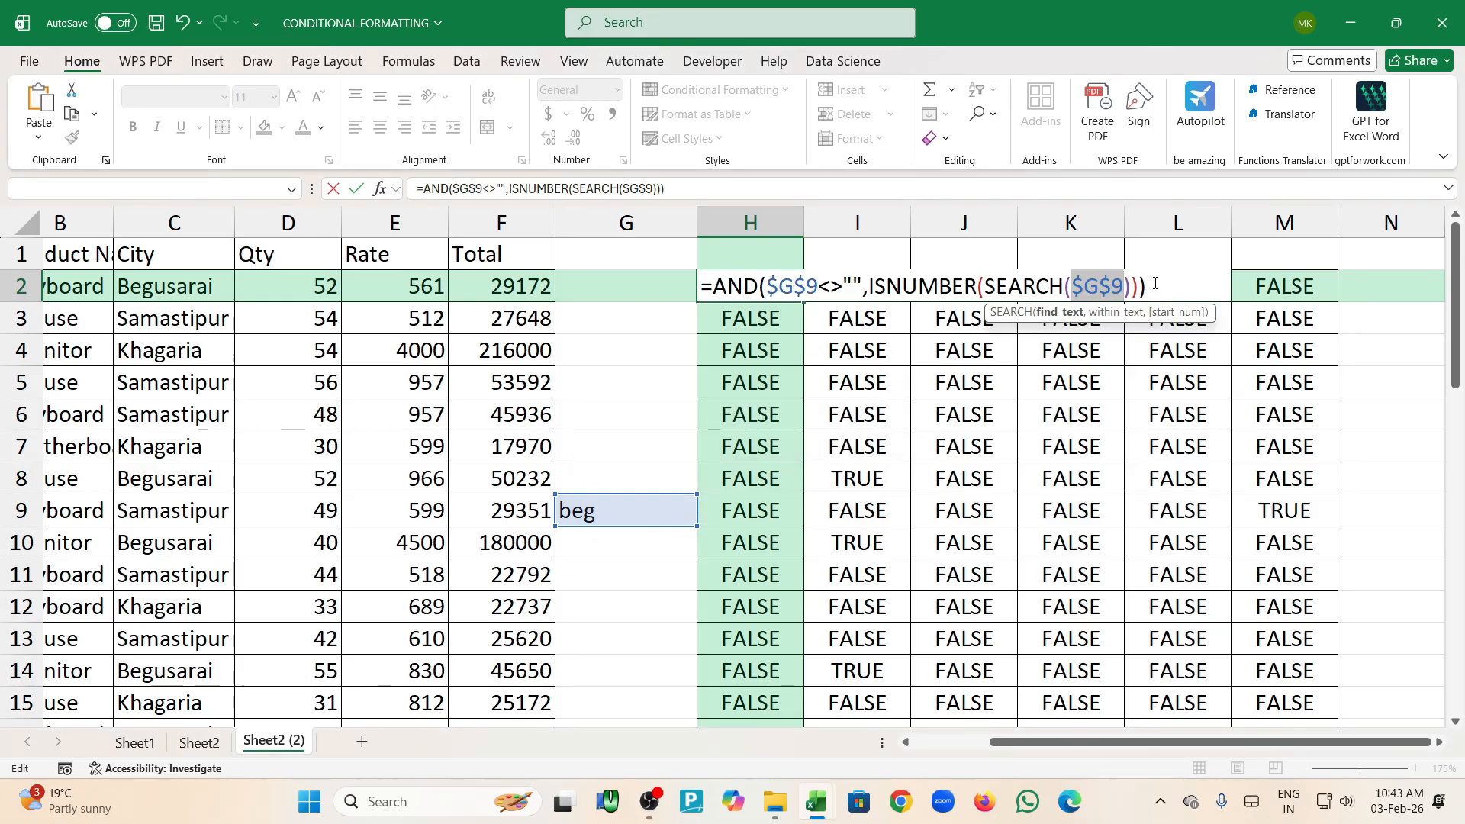
pyautogui.press('Escape')
pyautogui.click(949, 415)
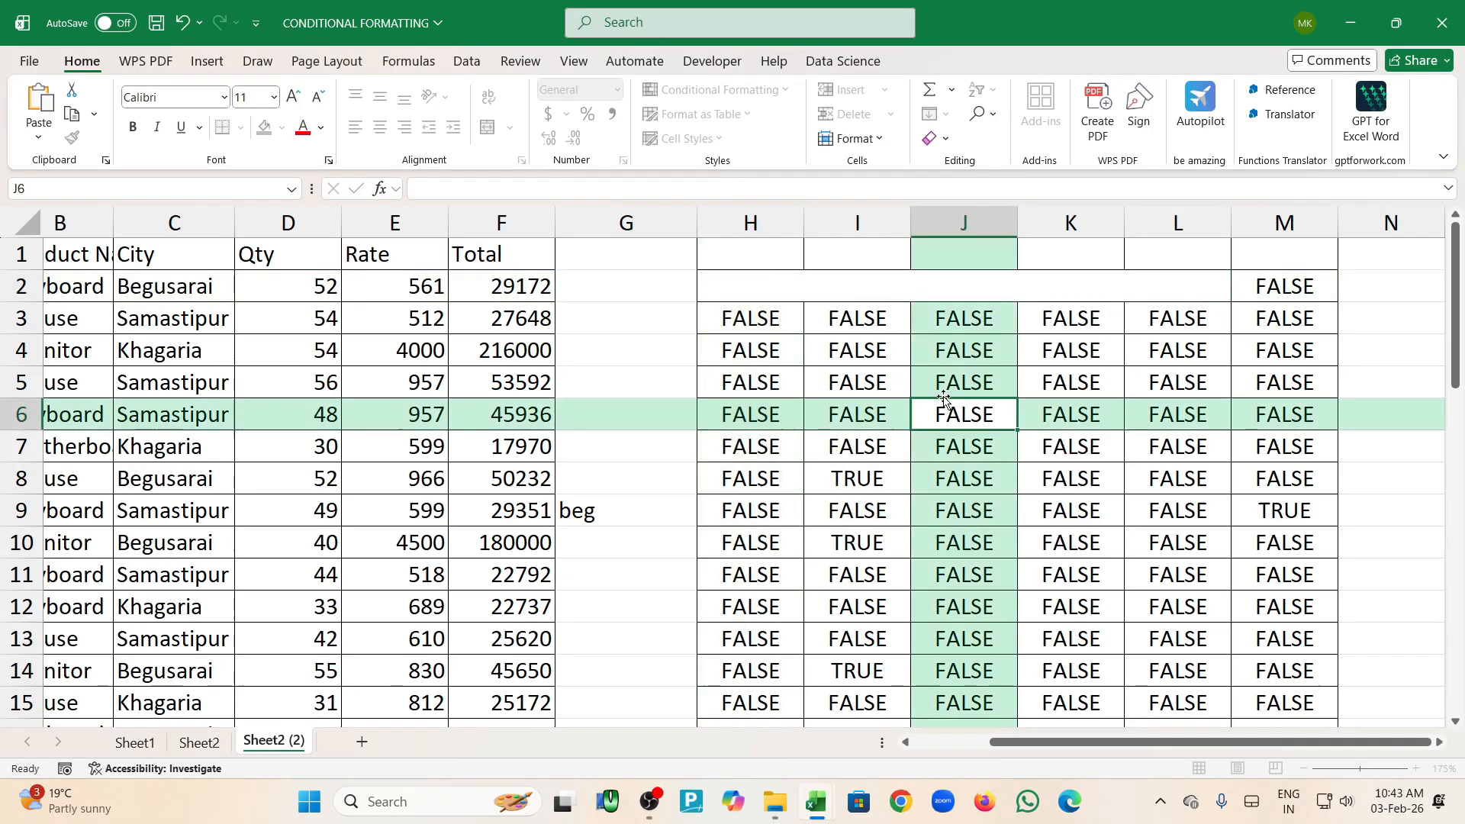
# Delete all the helper formulas in H2:M42
pyautogui.moveTo(751, 286); pyautogui.dragTo(1302, 669)
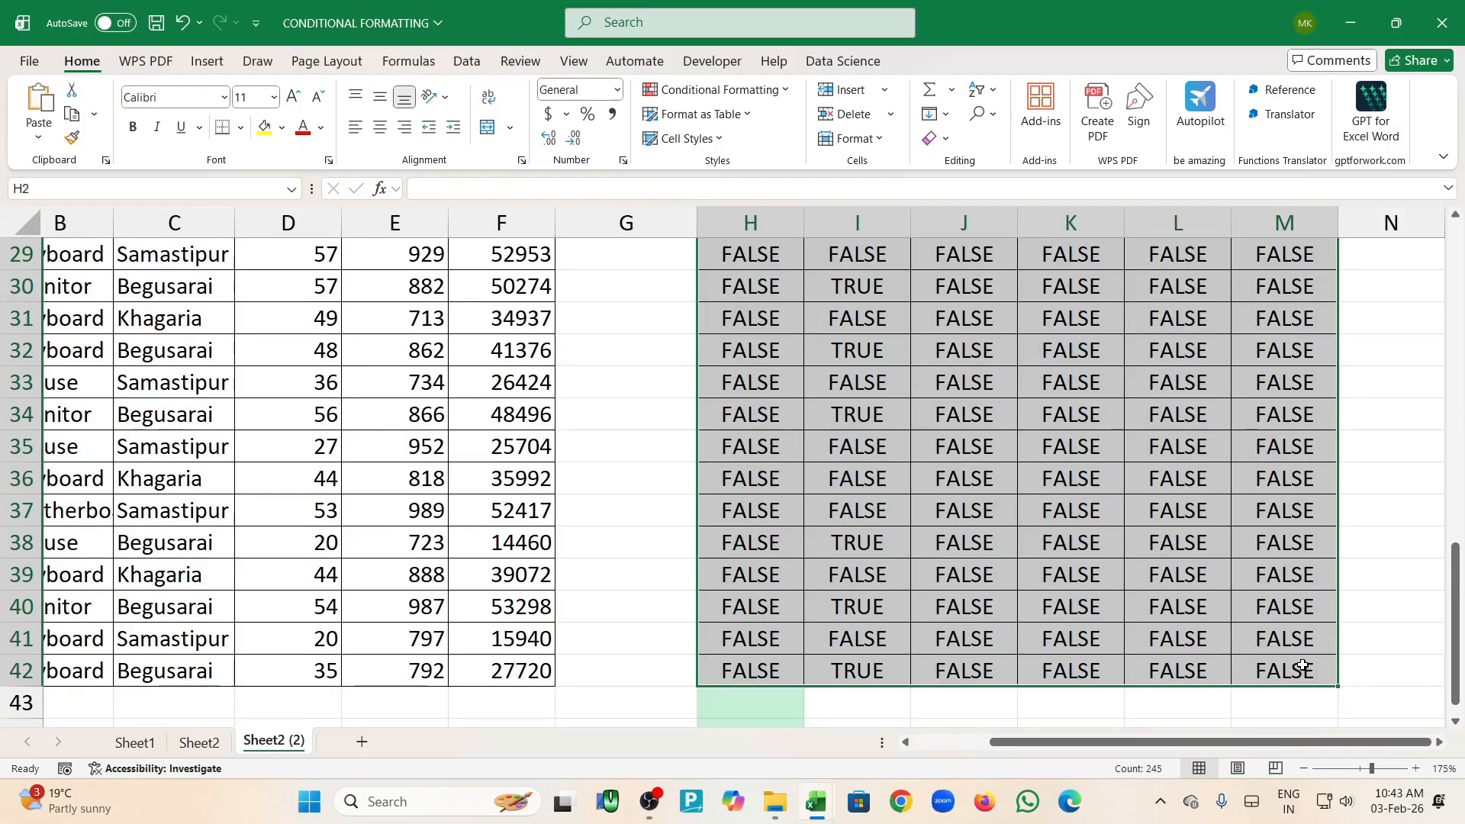
pyautogui.press('Delete')
# Start an AND formula in H2 whose first condition is that the search cell is not blank, $G$9<>""
pyautogui.moveTo(1263, 742); pyautogui.dragTo(1183, 738)
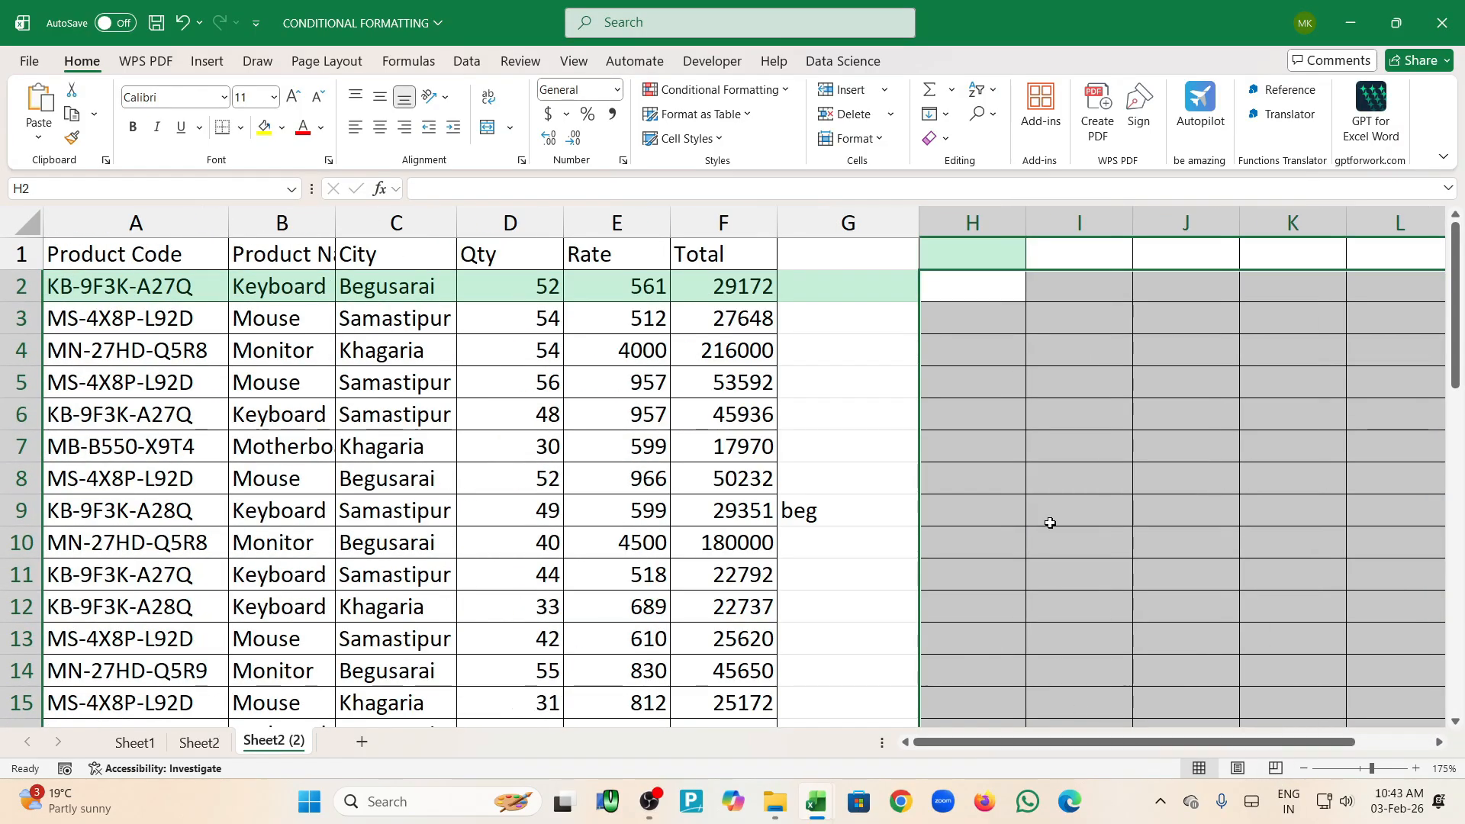
pyautogui.click(996, 284)
pyautogui.write('=and')
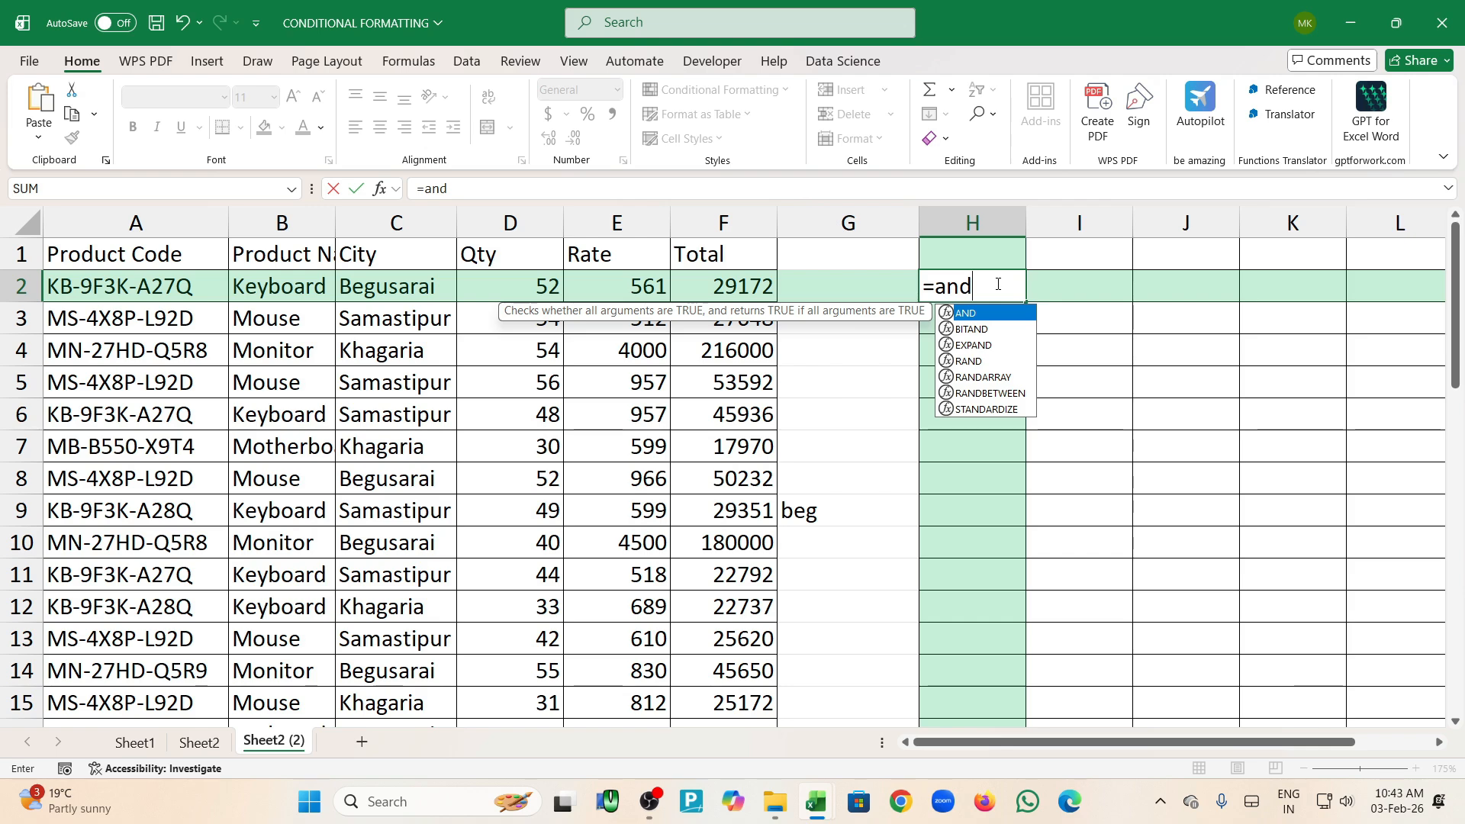
pyautogui.press('Tab')
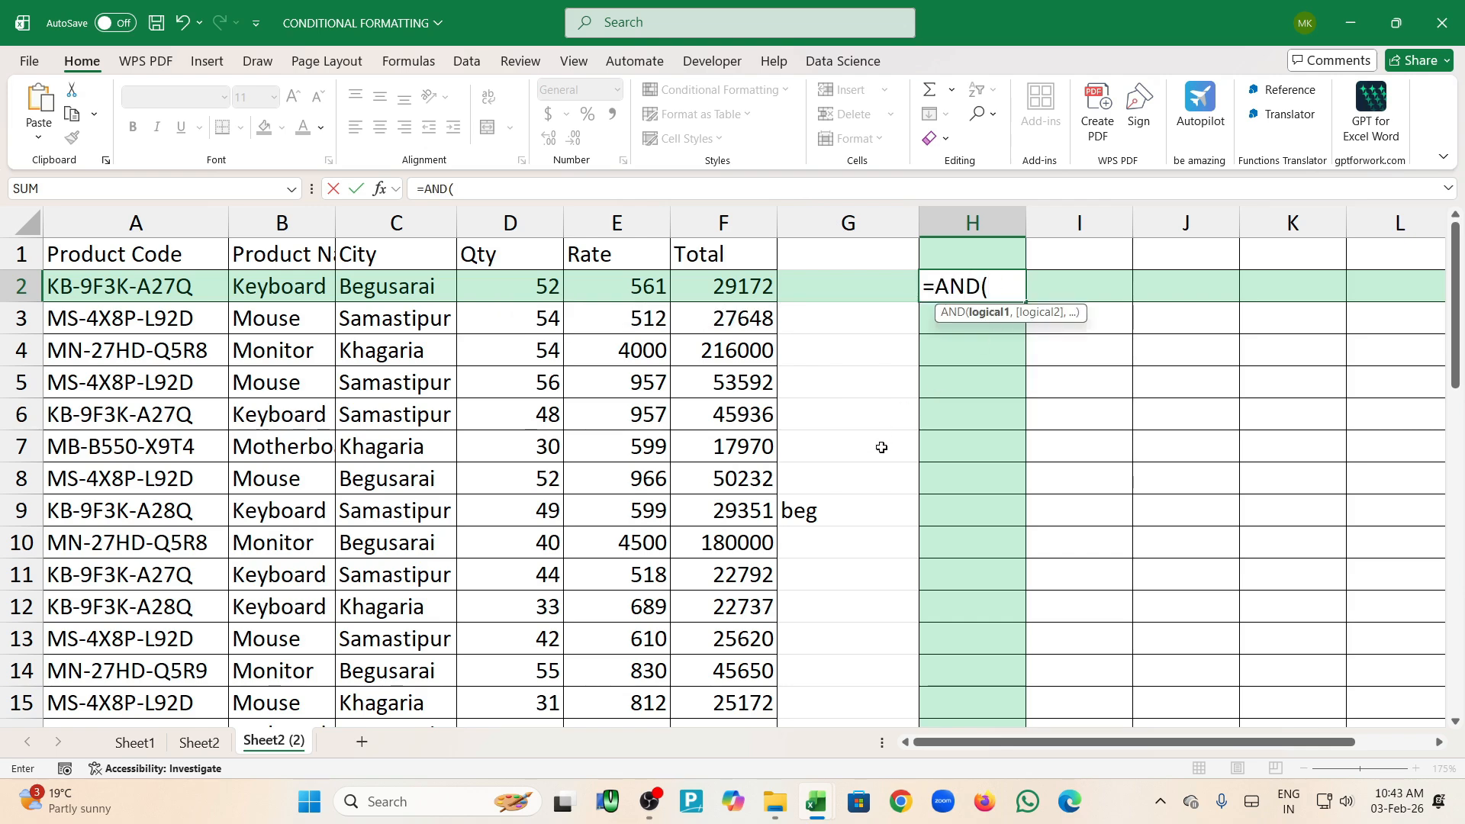
pyautogui.click(851, 510)
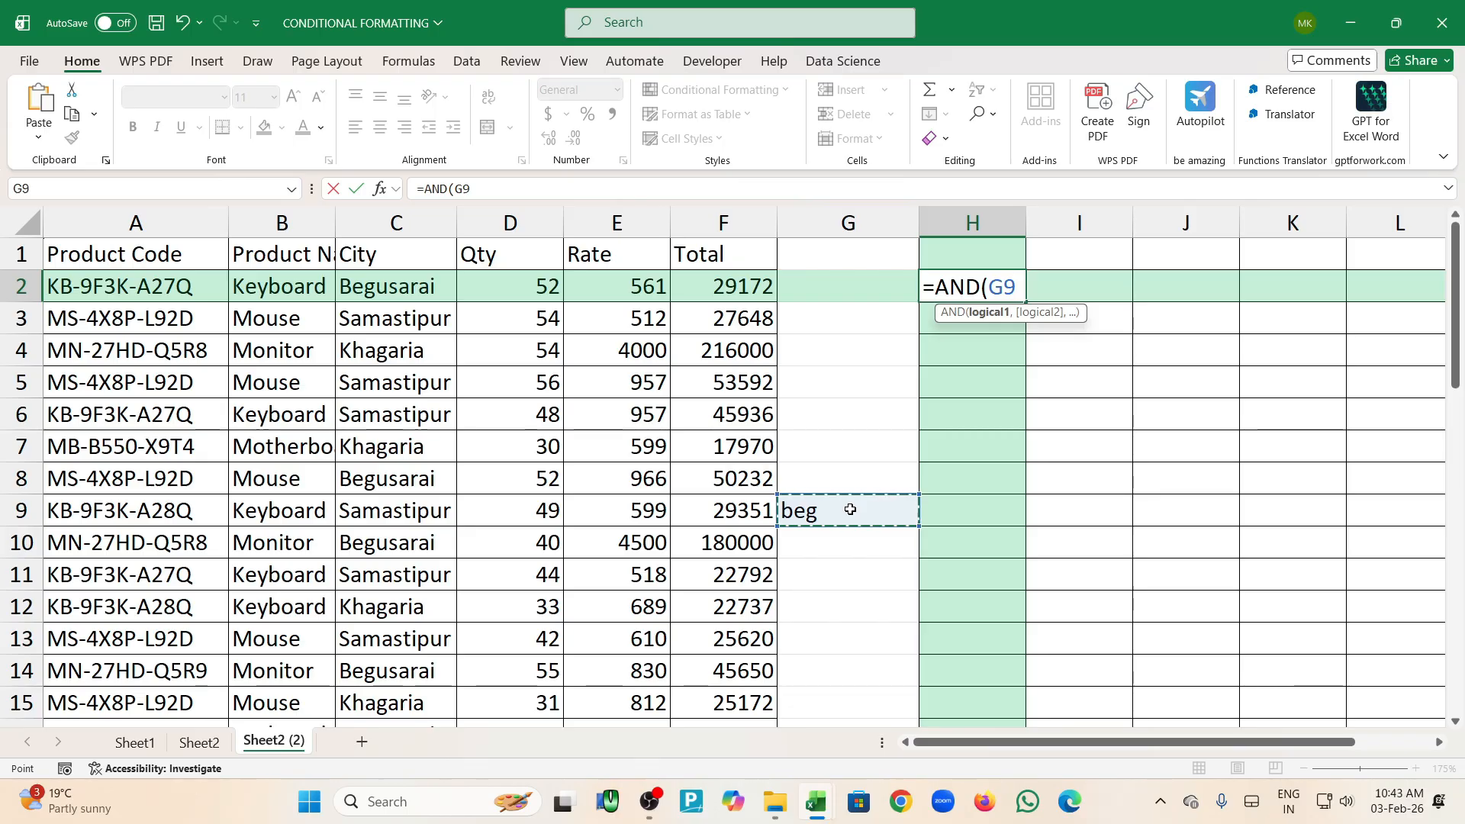
pyautogui.press('F4')
pyautogui.write('<>')
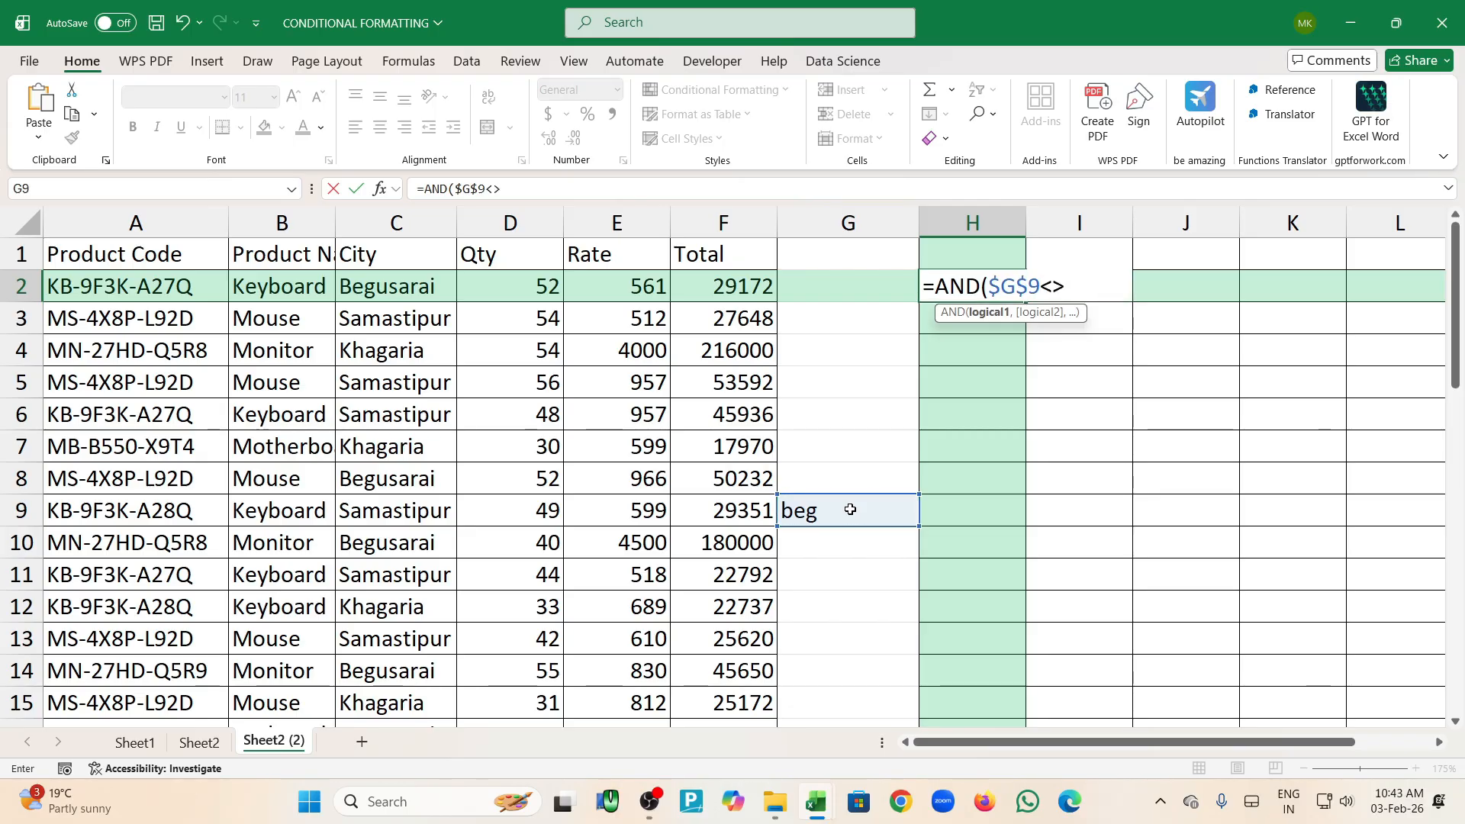
pyautogui.write('"",')
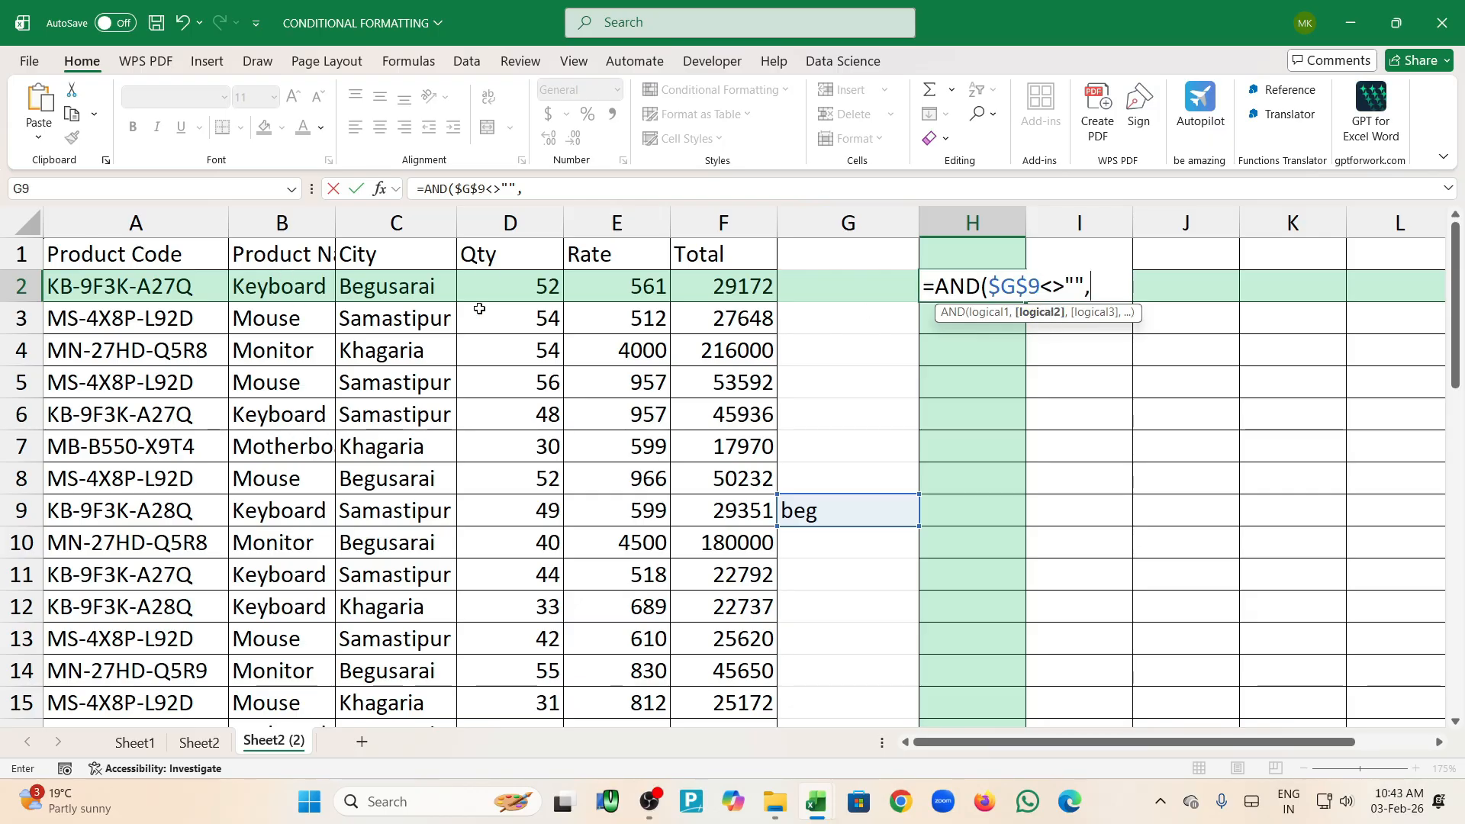
# Complete the H2 formula with ISNUMBER(SEARCH($G$9,A2)) as the second AND condition and enter it
pyautogui.write('isnum')
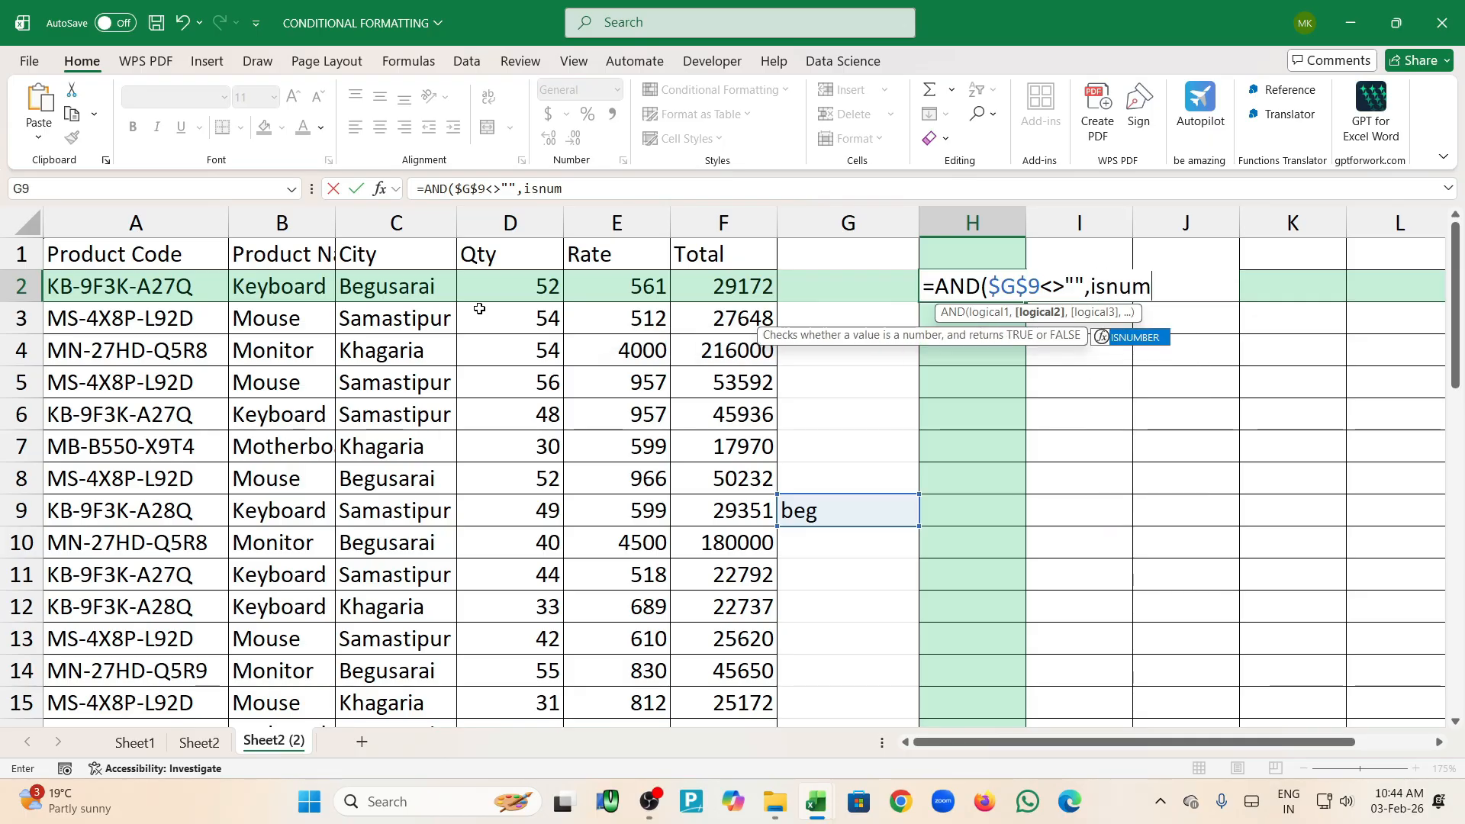
pyautogui.press('Tab')
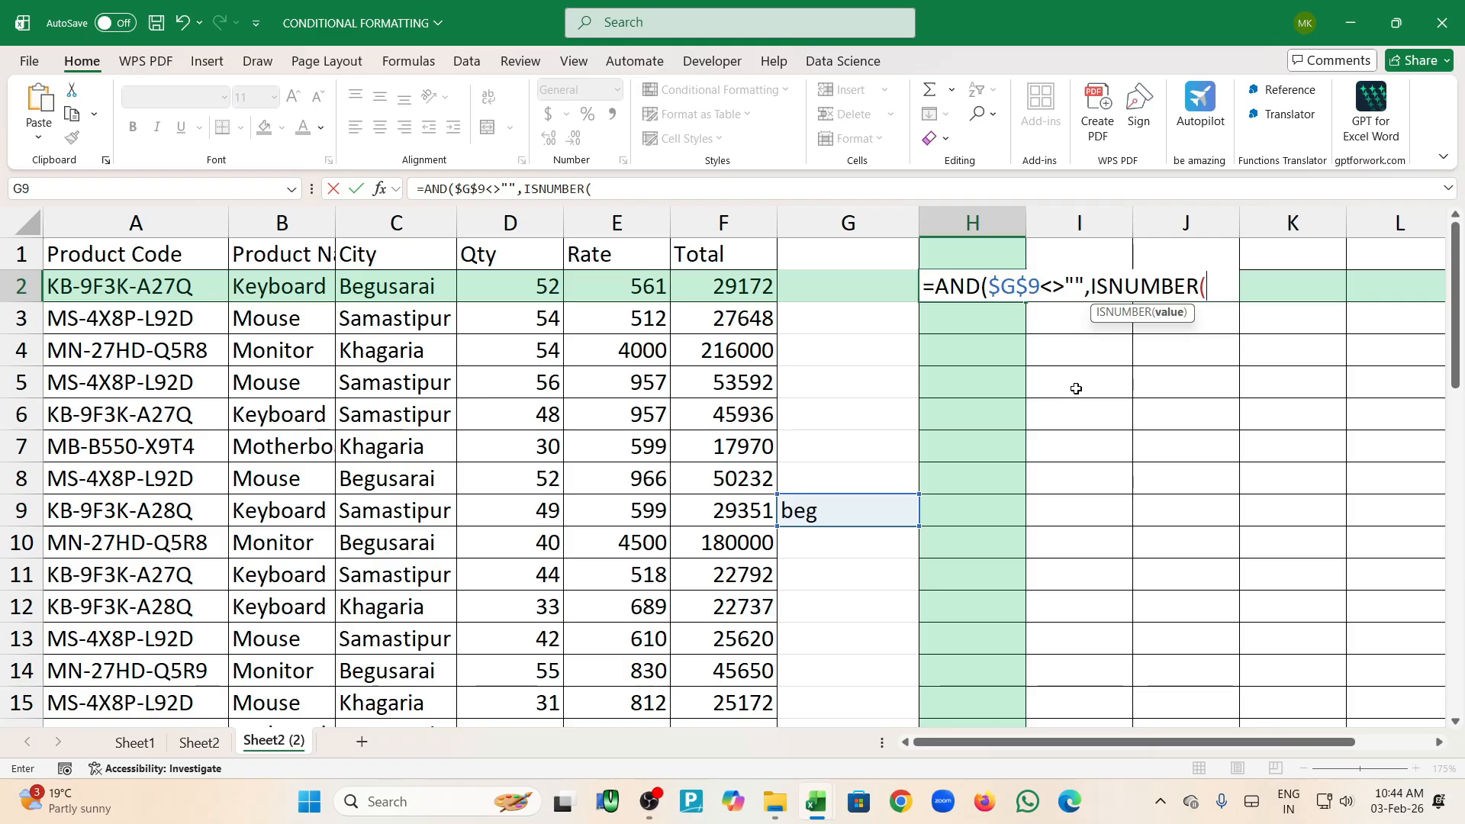
pyautogui.write('seac')
pyautogui.press('BackSpace')
pyautogui.press('BackSpace')
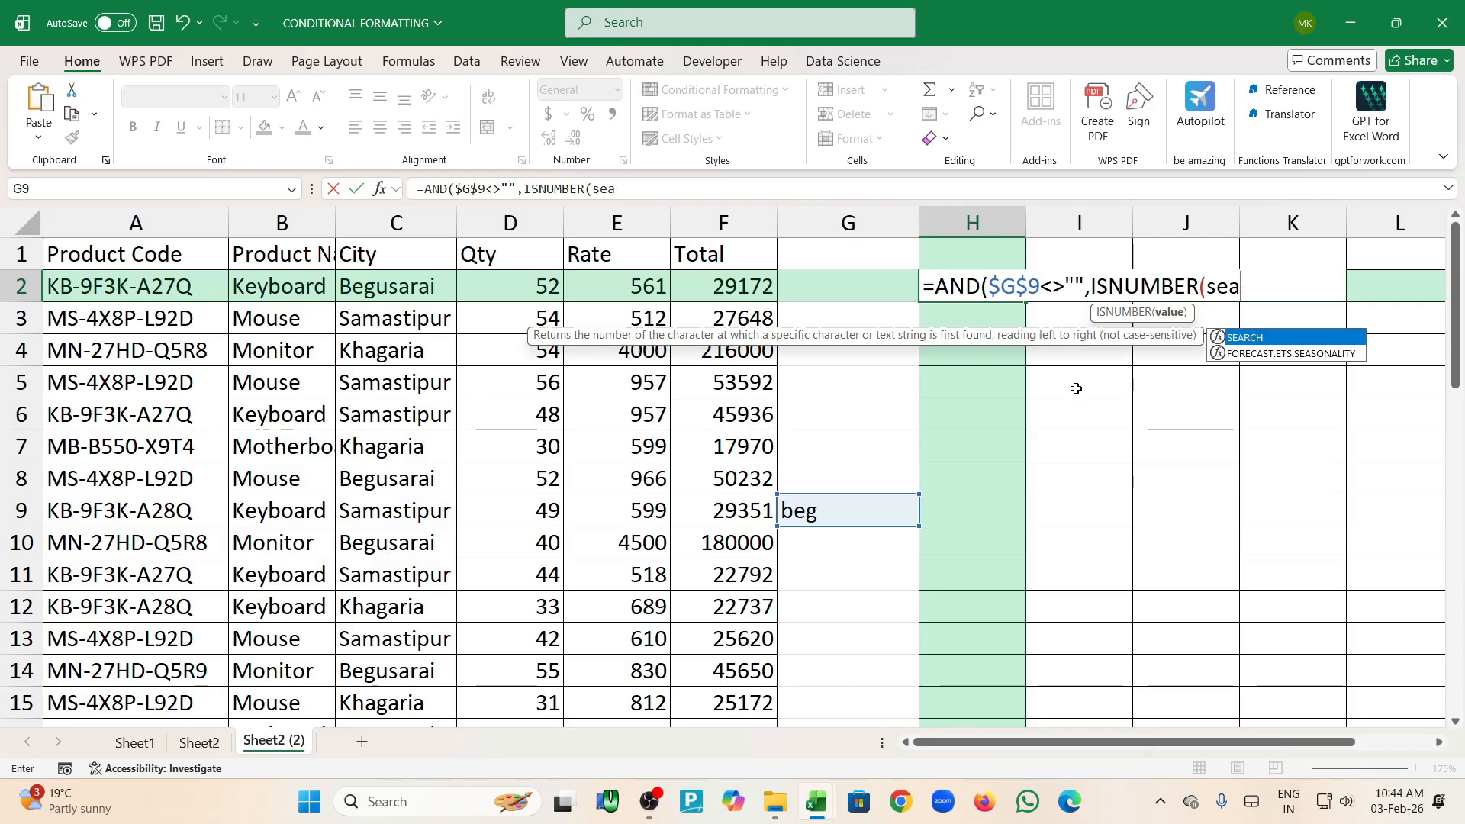
pyautogui.write('ar')
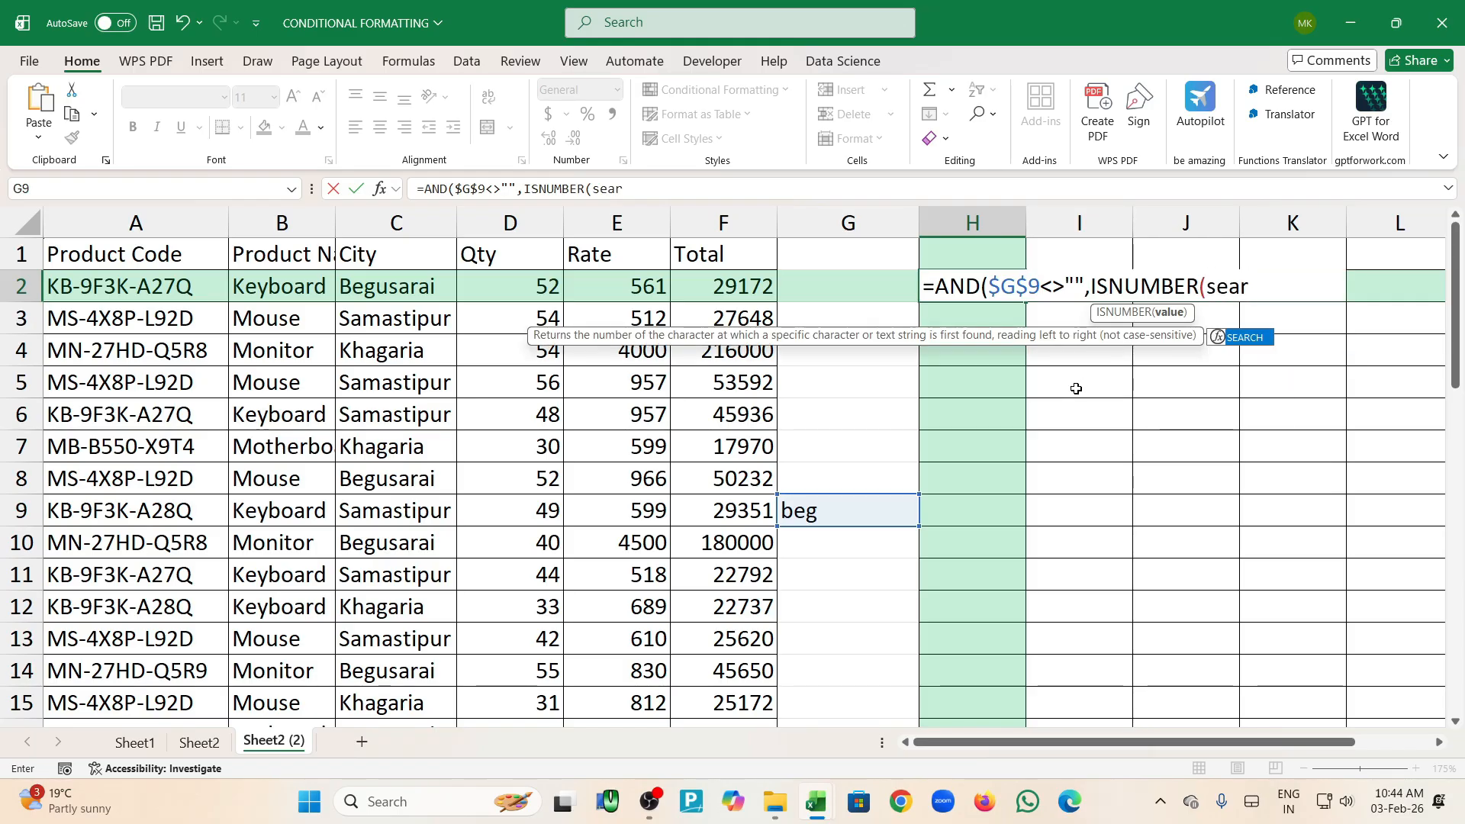
pyautogui.press('Tab')
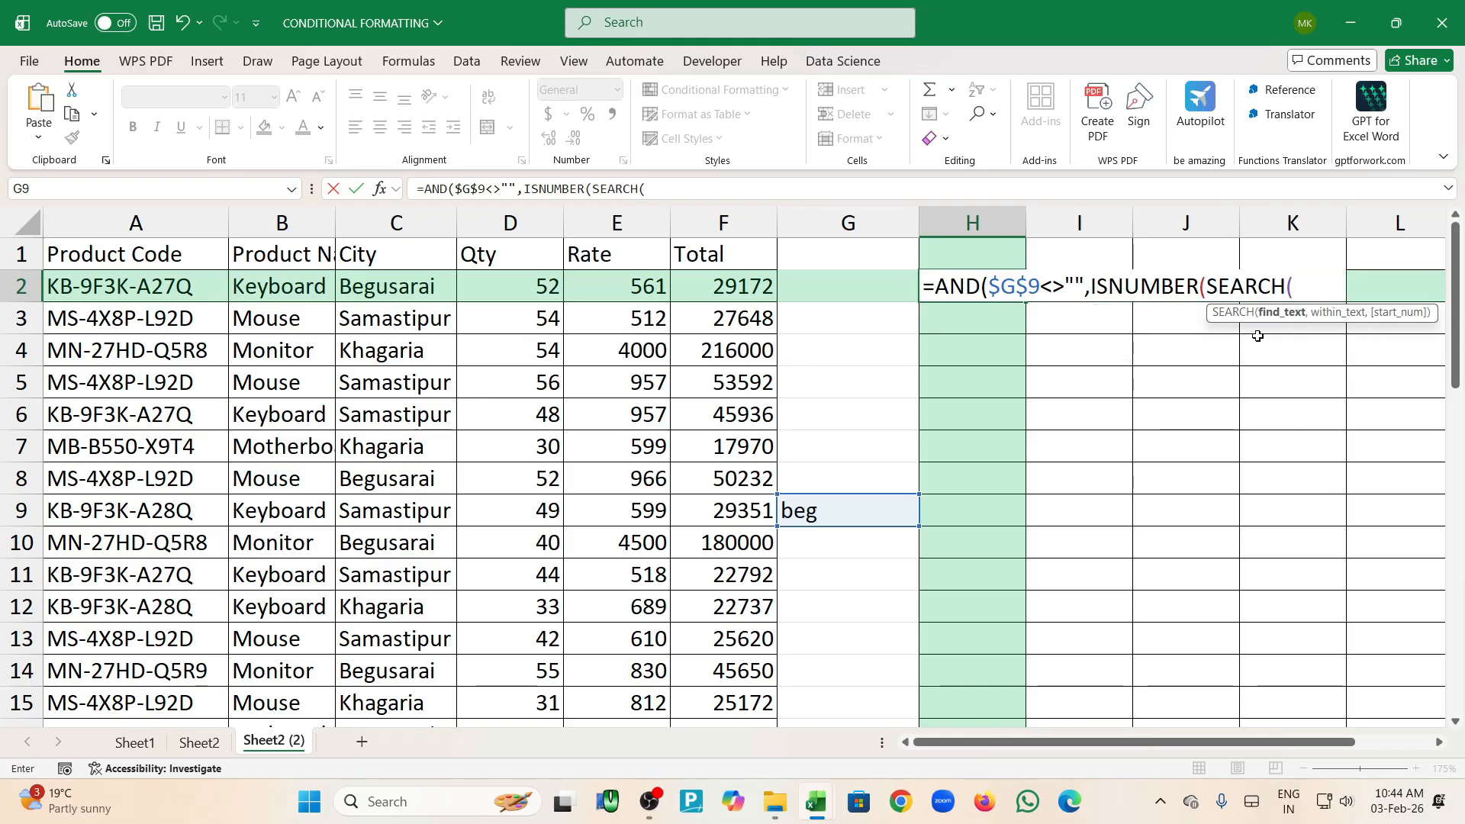
pyautogui.click(858, 513)
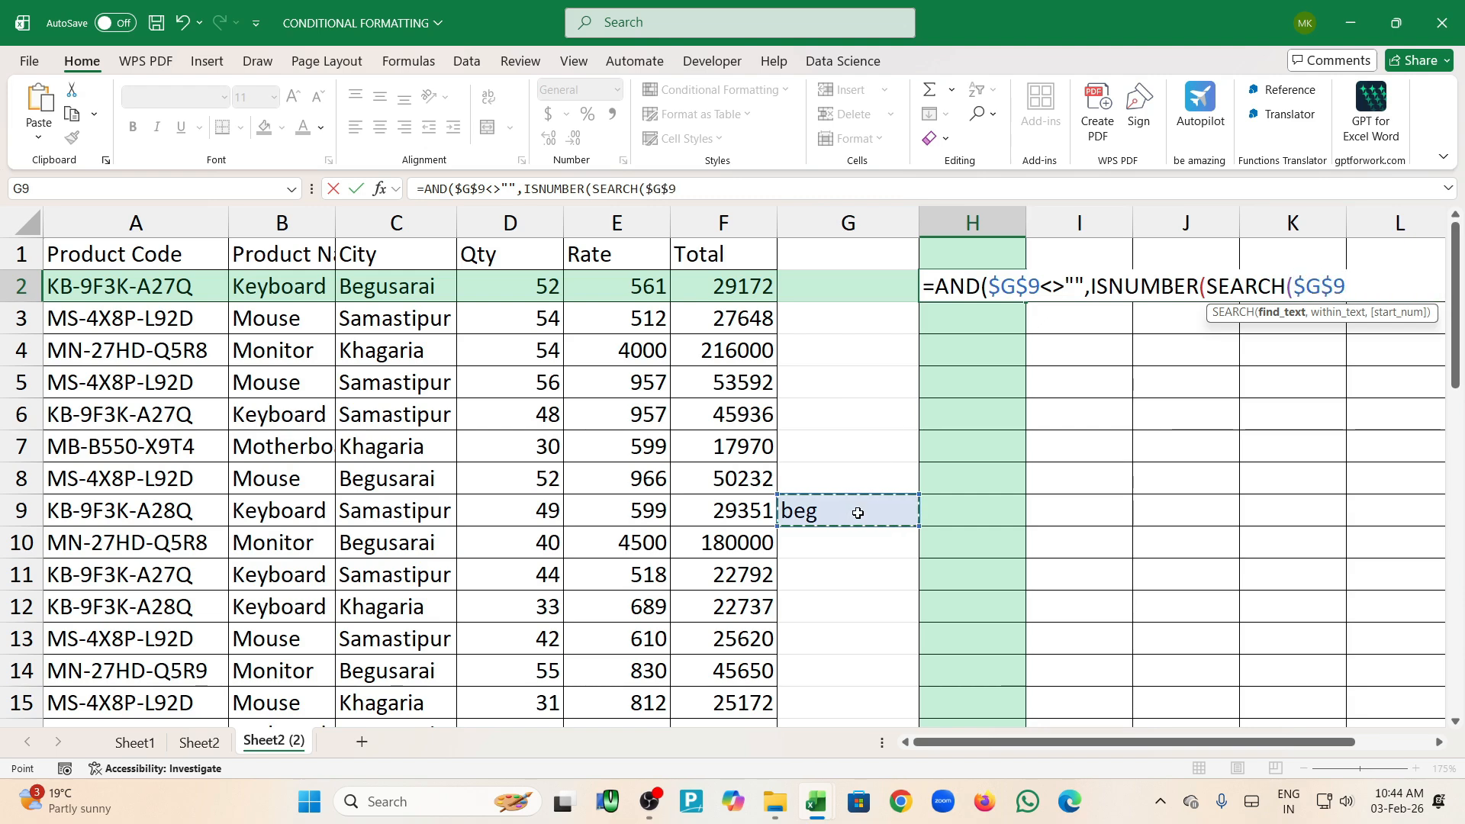
pyautogui.write(',')
pyautogui.click(91, 293)
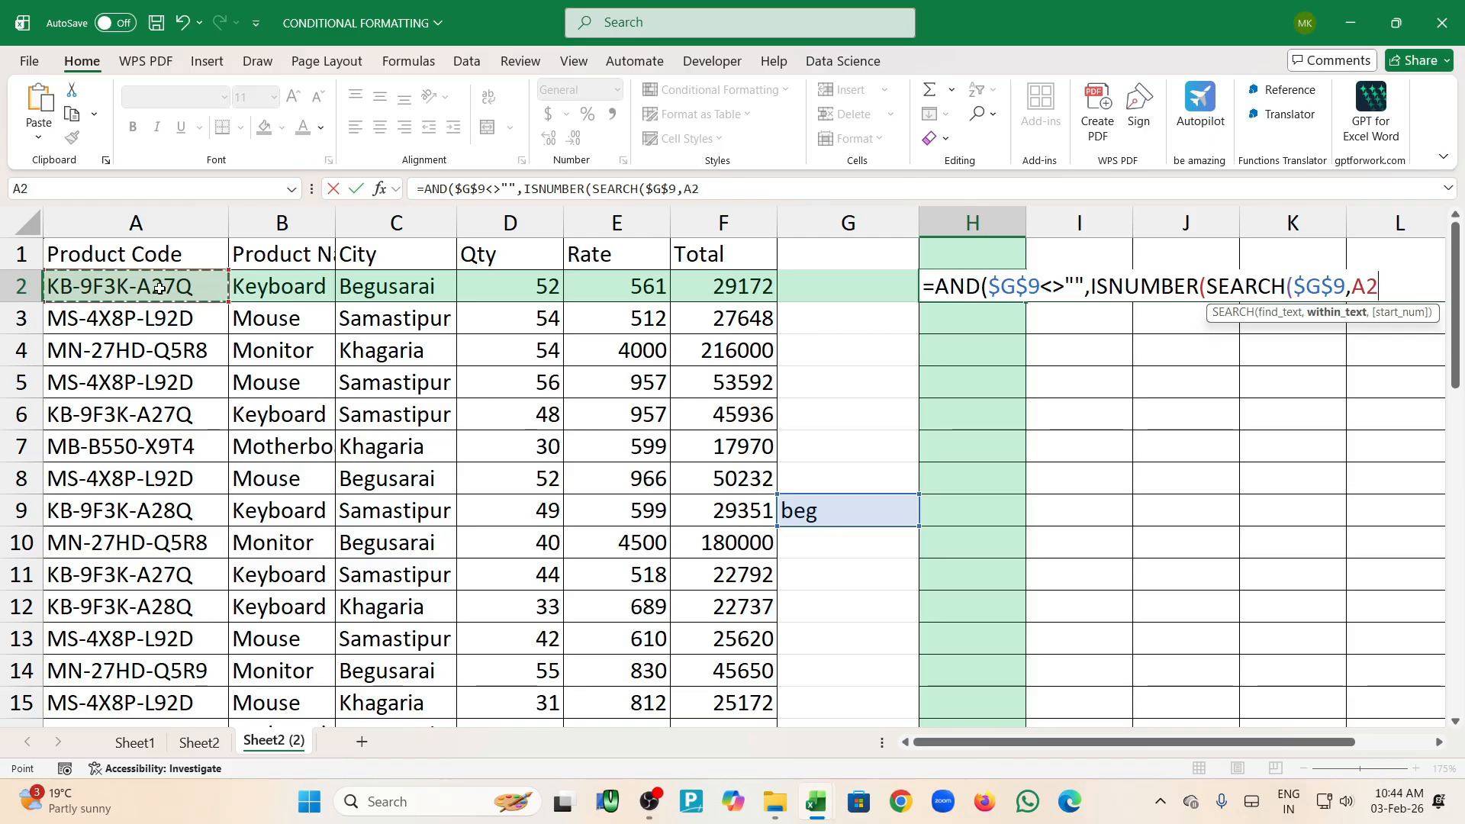
pyautogui.write(',')
pyautogui.press('BackSpace')
pyautogui.write(')))')
pyautogui.press('Return')
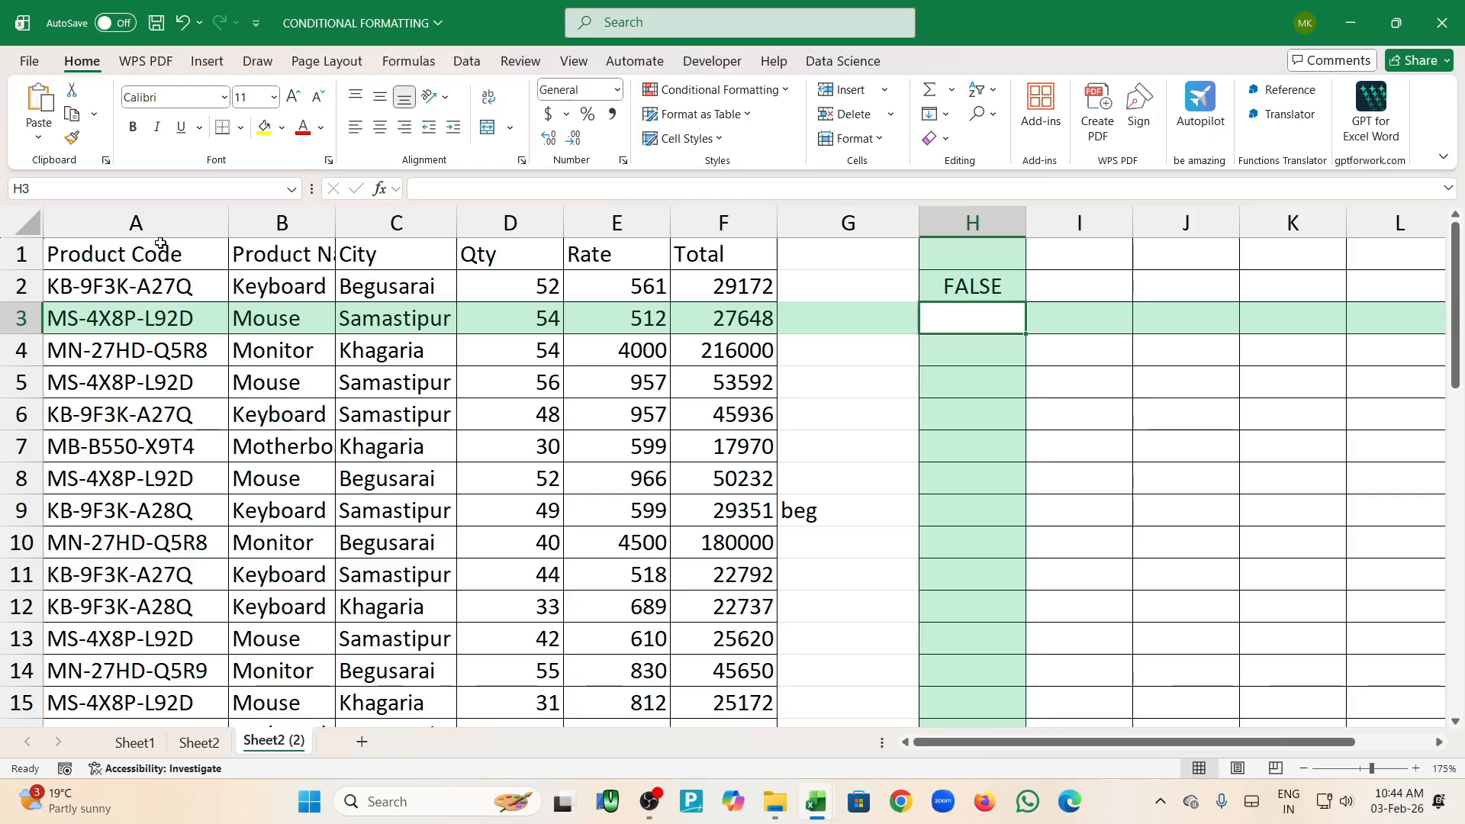
# Fill the H2 formula across to column M and down to row 42
pyautogui.click(967, 287)
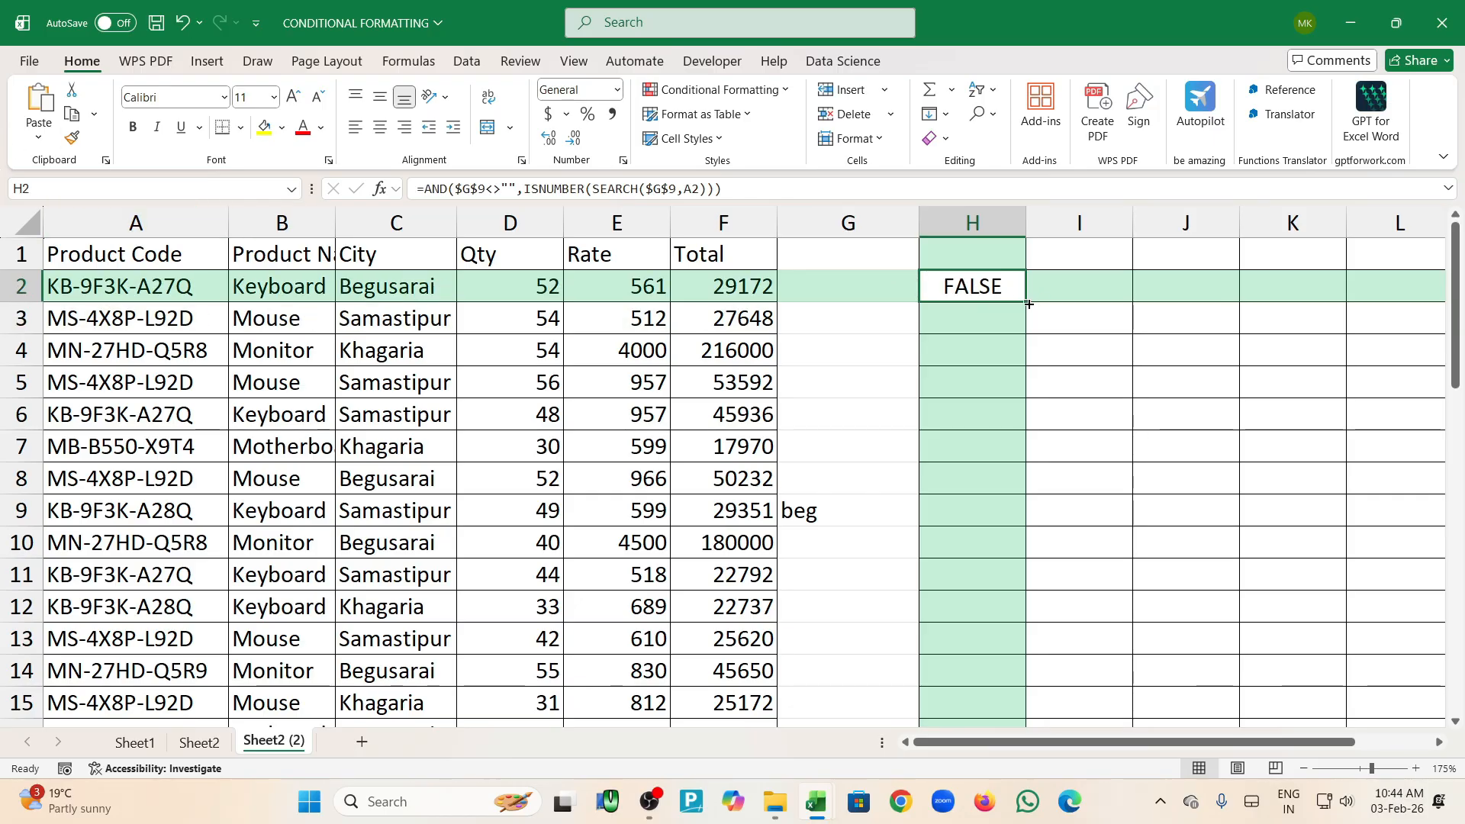
pyautogui.moveTo(1027, 302); pyautogui.dragTo(1279, 628)
pyautogui.scroll(5, 1345, 592)
pyautogui.scroll(5, 1345, 593)
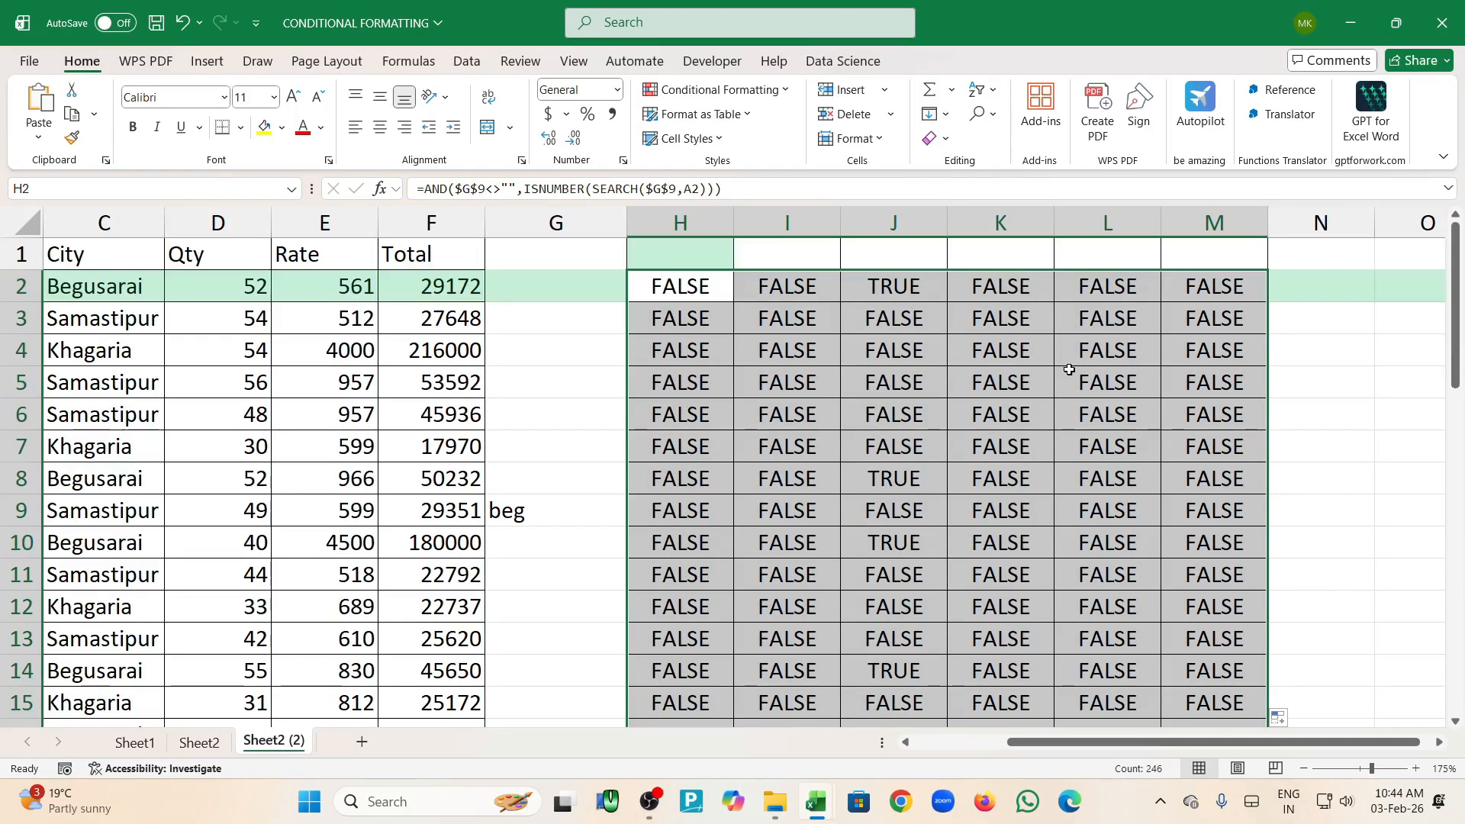
# Check which cell the J2 helper formula searches and compare it with the city in C2
pyautogui.click(926, 297)
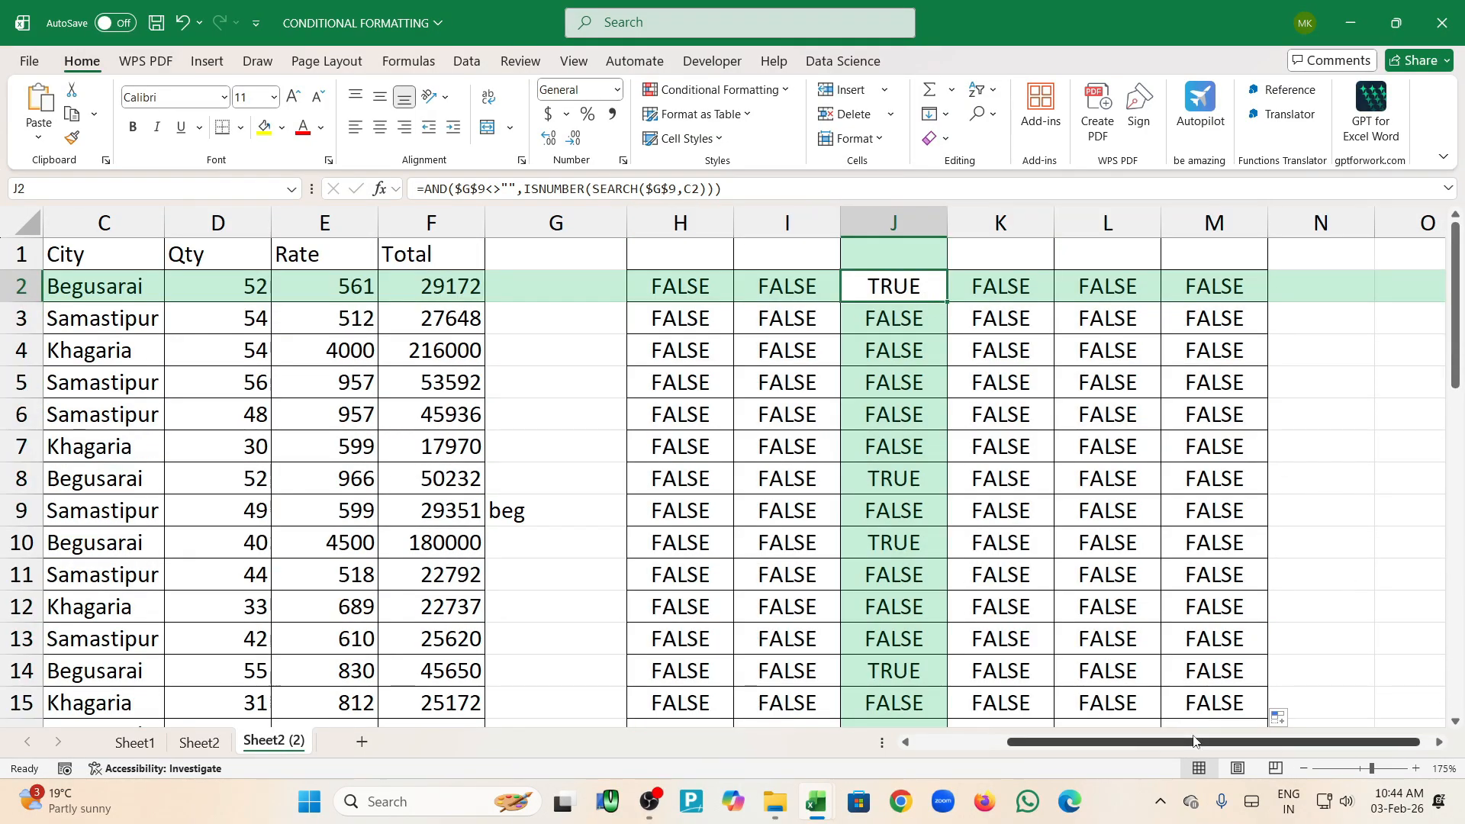
pyautogui.moveTo(1217, 742); pyautogui.dragTo(1133, 743)
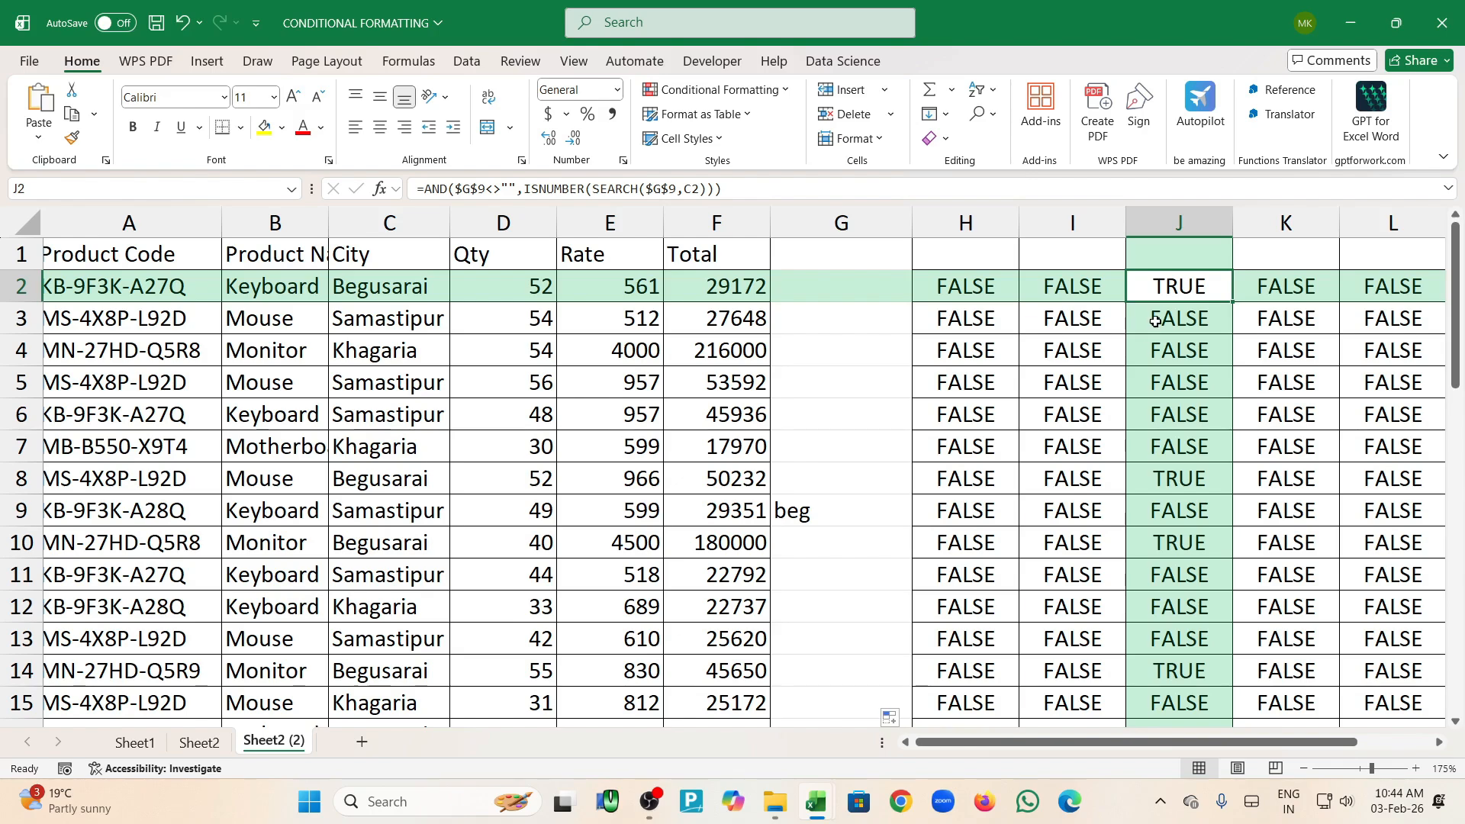
pyautogui.click(428, 290)
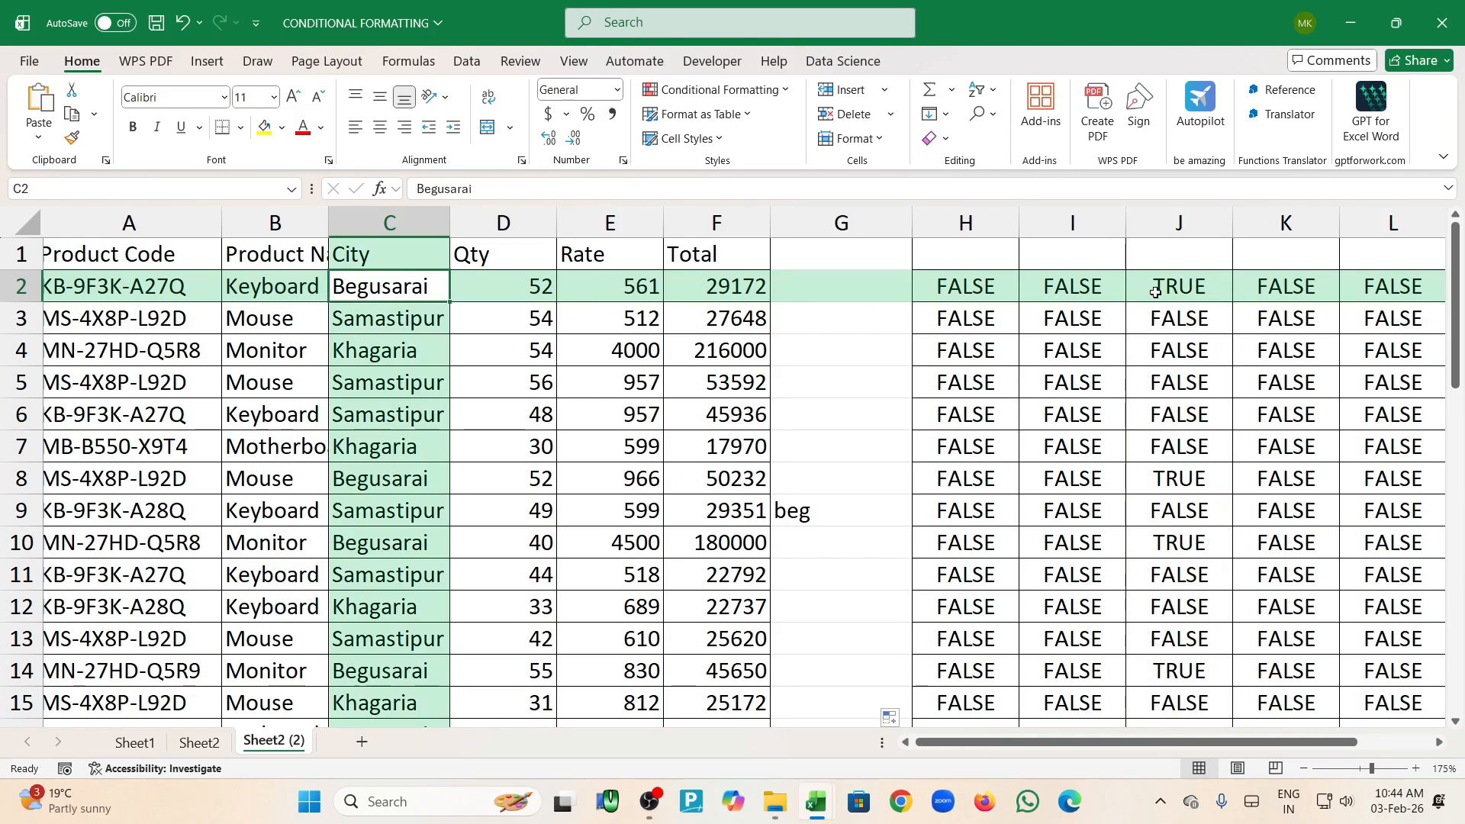
# Change the search term in G9 to Key
pyautogui.click(847, 503)
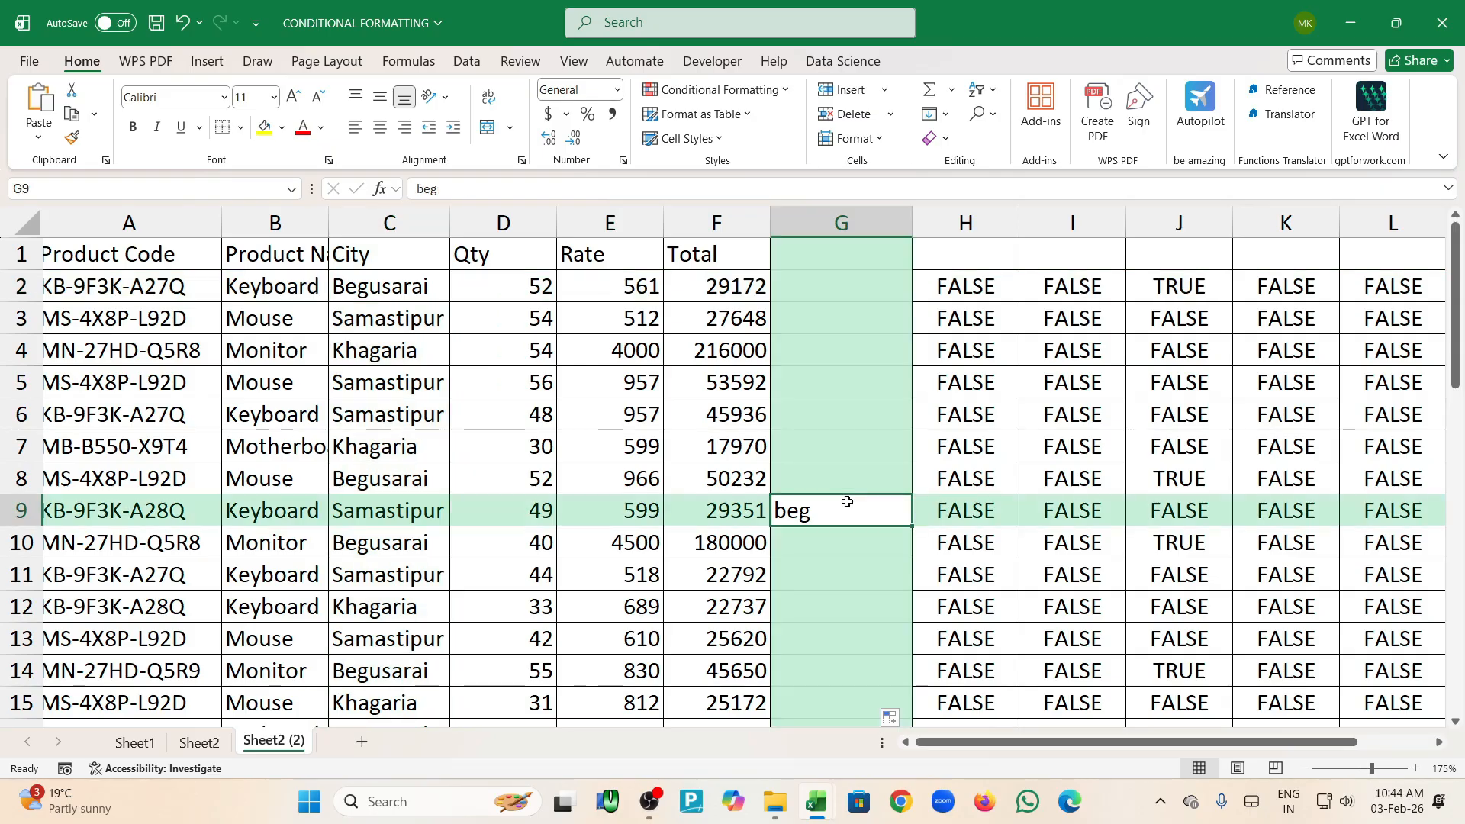
pyautogui.write('Key')
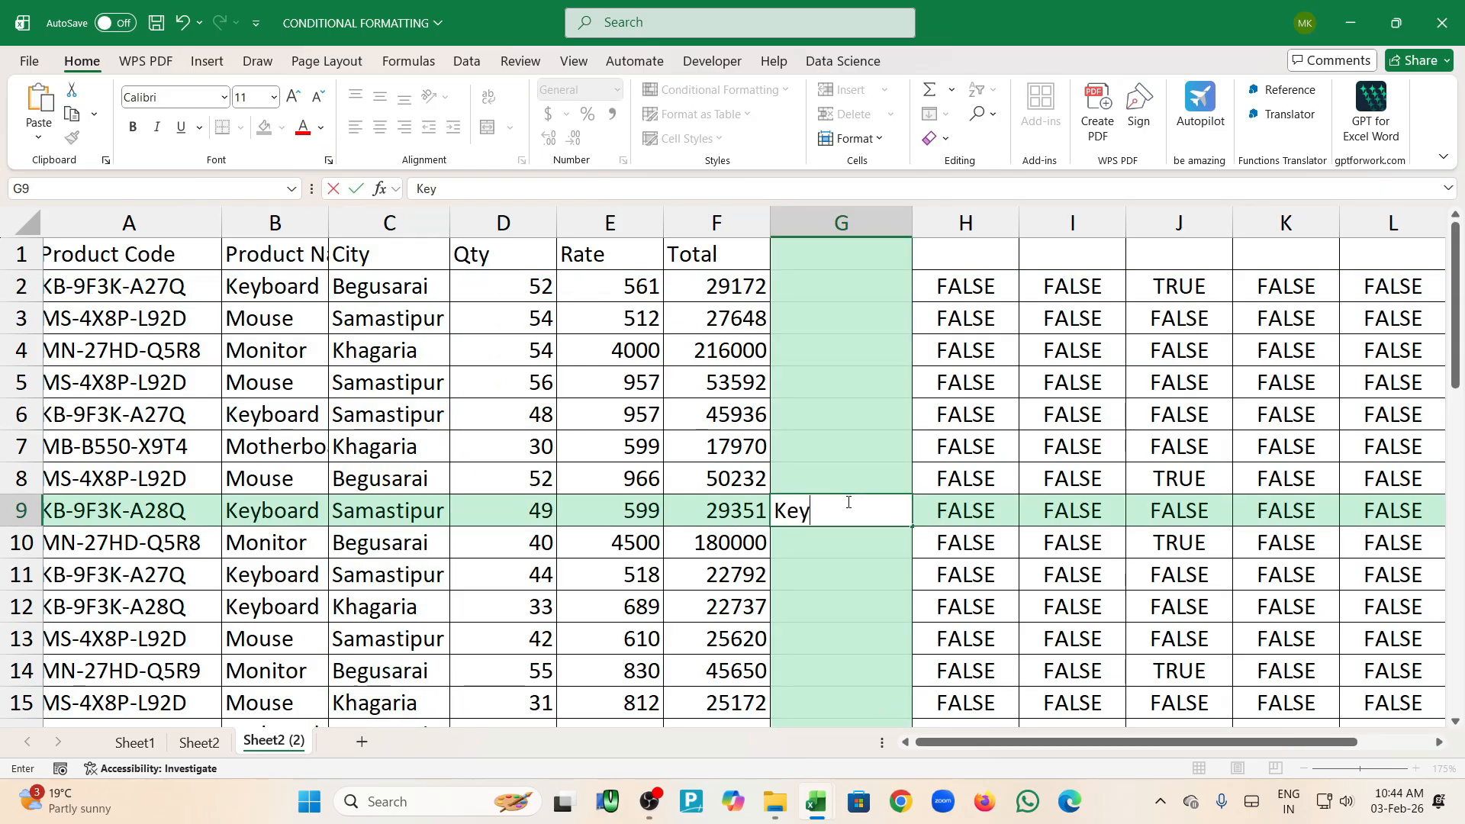
pyautogui.press('Return')
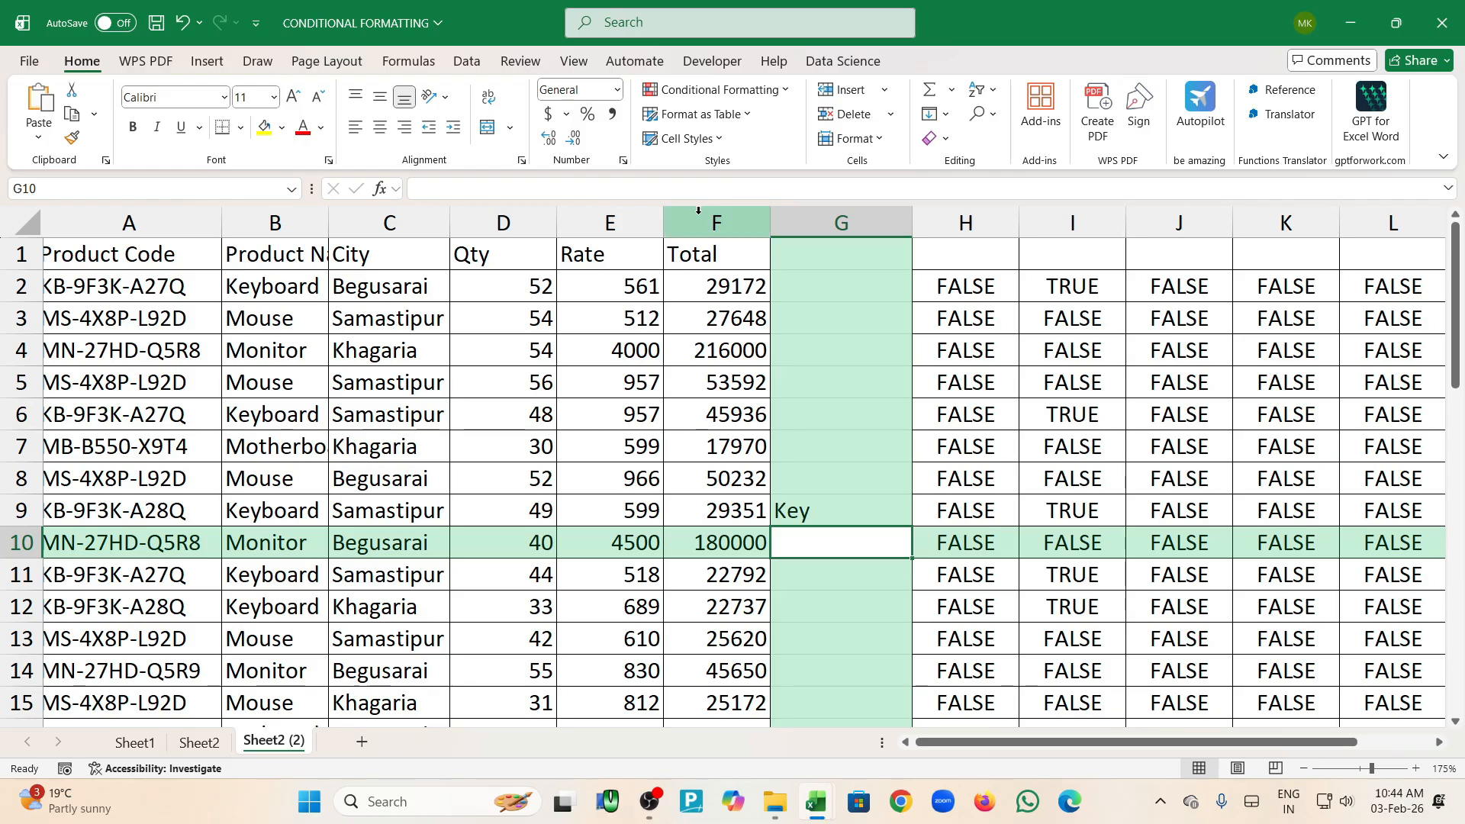
# Copy the full formula text from H2 without changing the cell
pyautogui.doubleClick(994, 288)
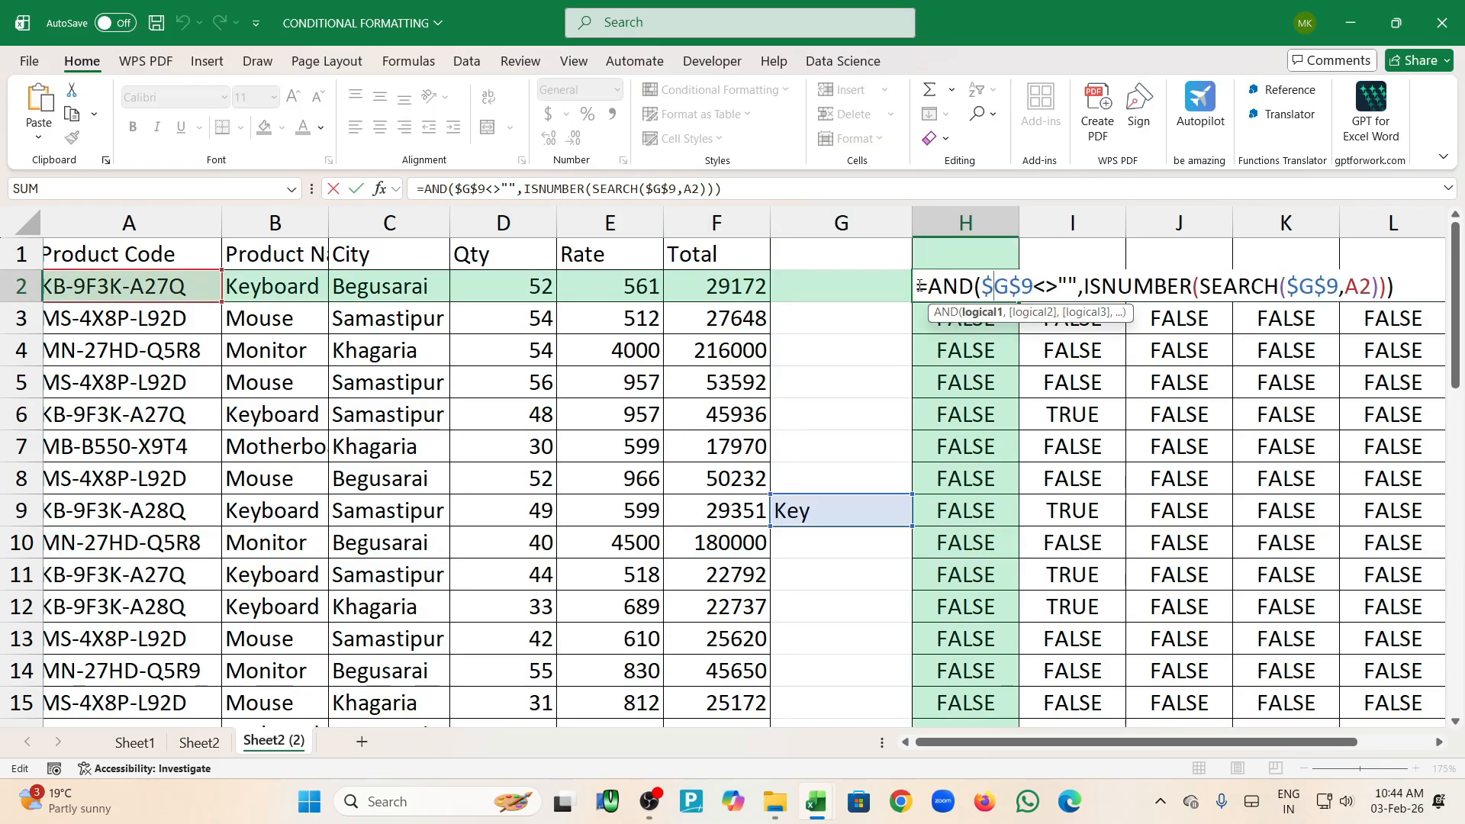
pyautogui.moveTo(917, 287); pyautogui.dragTo(1446, 297)
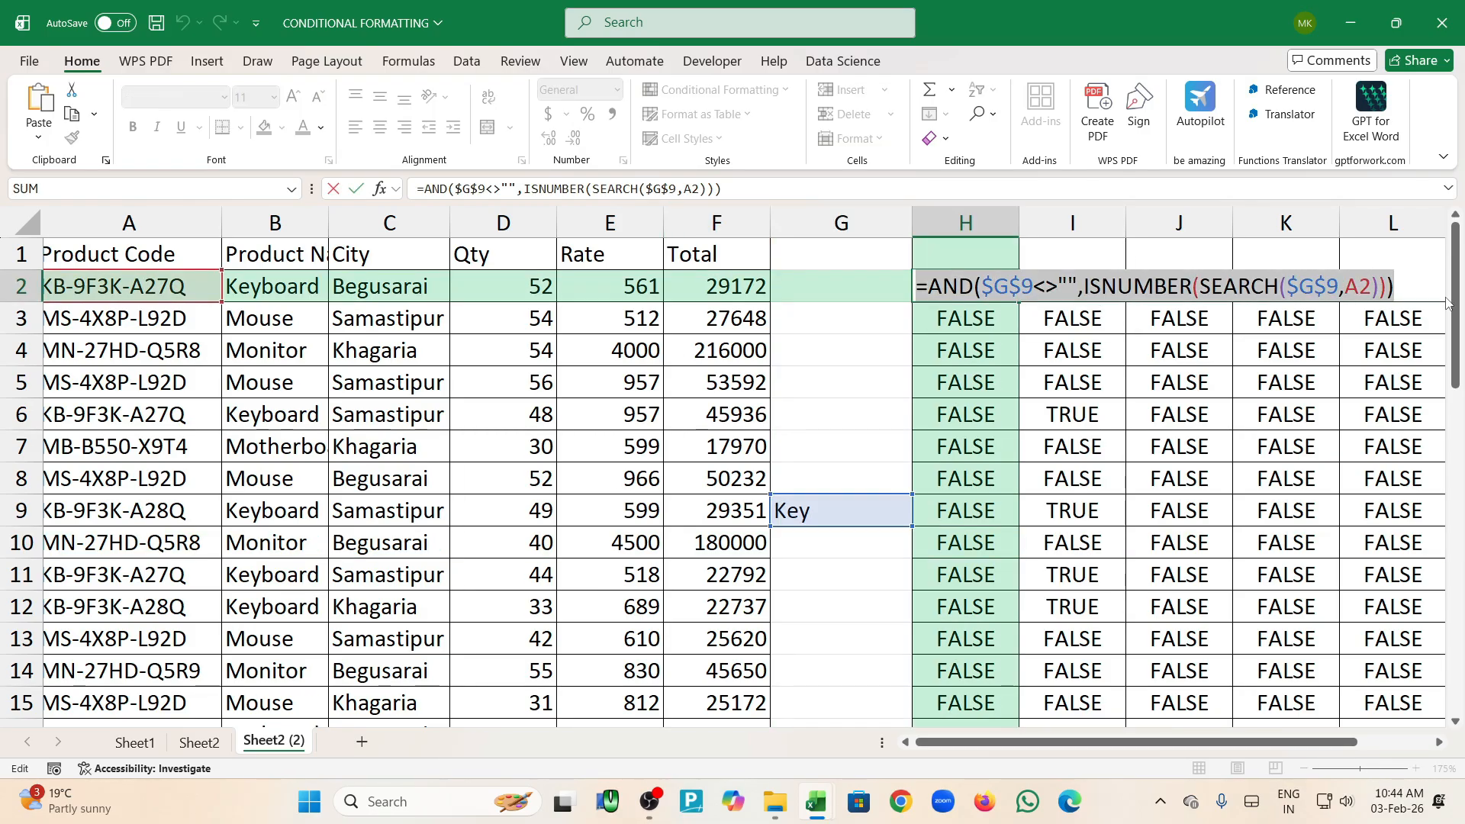
pyautogui.press('Return')
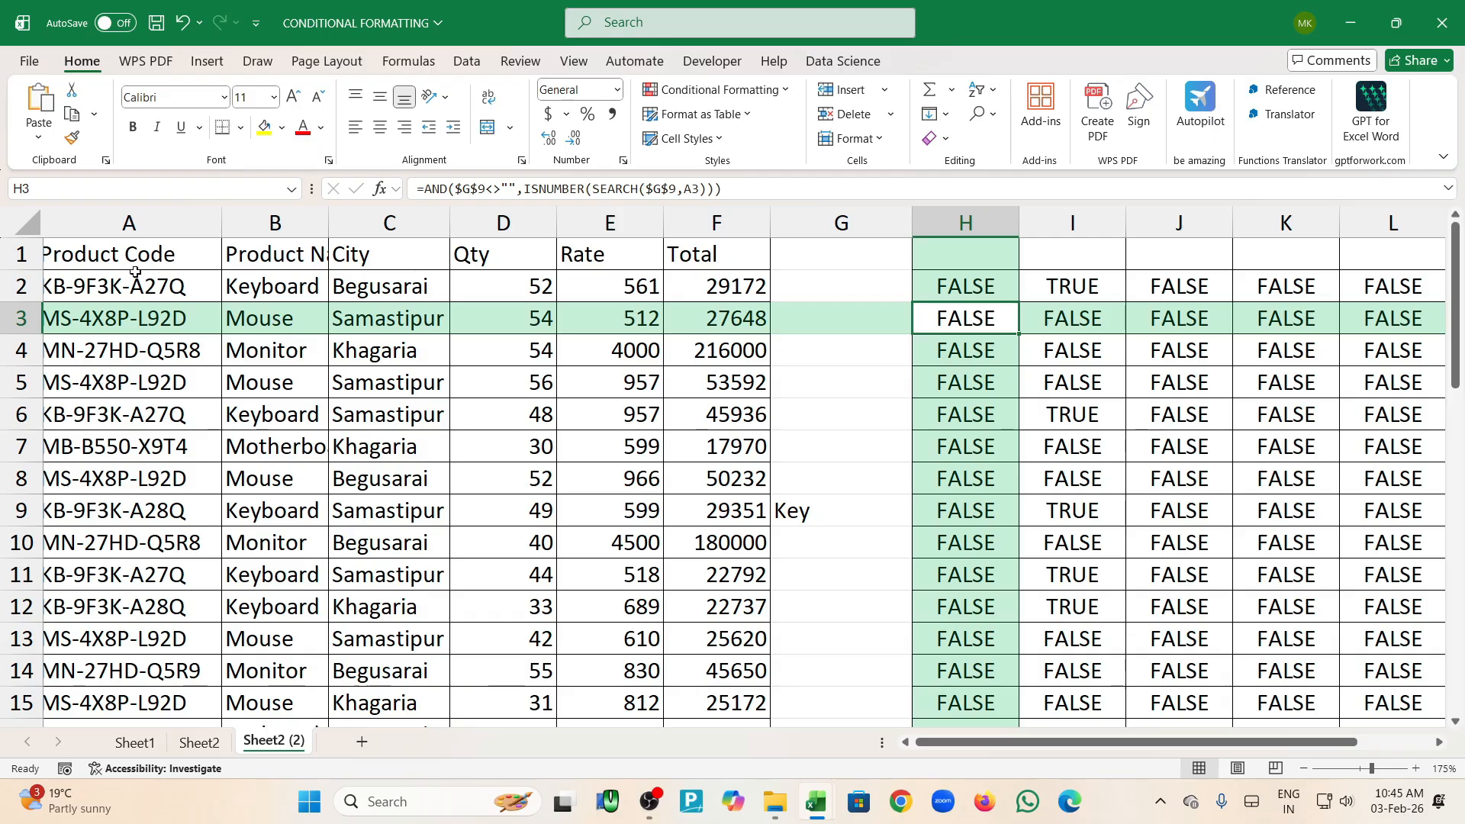
# Create a formula-based conditional formatting rule for A2:F42 using =AND($G$9<>"",ISNUMBER(SEARCH($G$9,A2)))
pyautogui.click(122, 293)
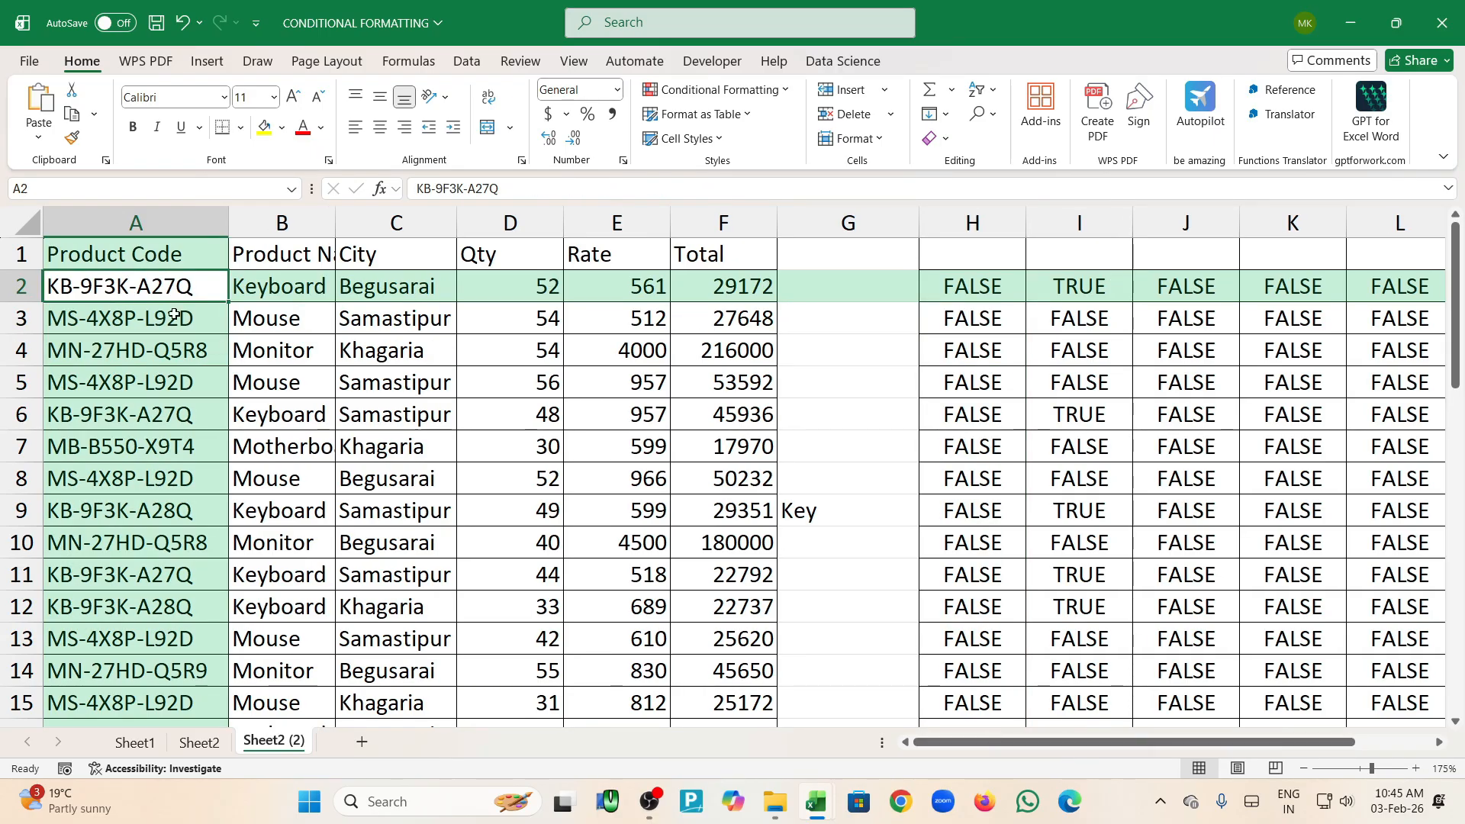
pyautogui.moveTo(158, 288); pyautogui.dragTo(725, 672)
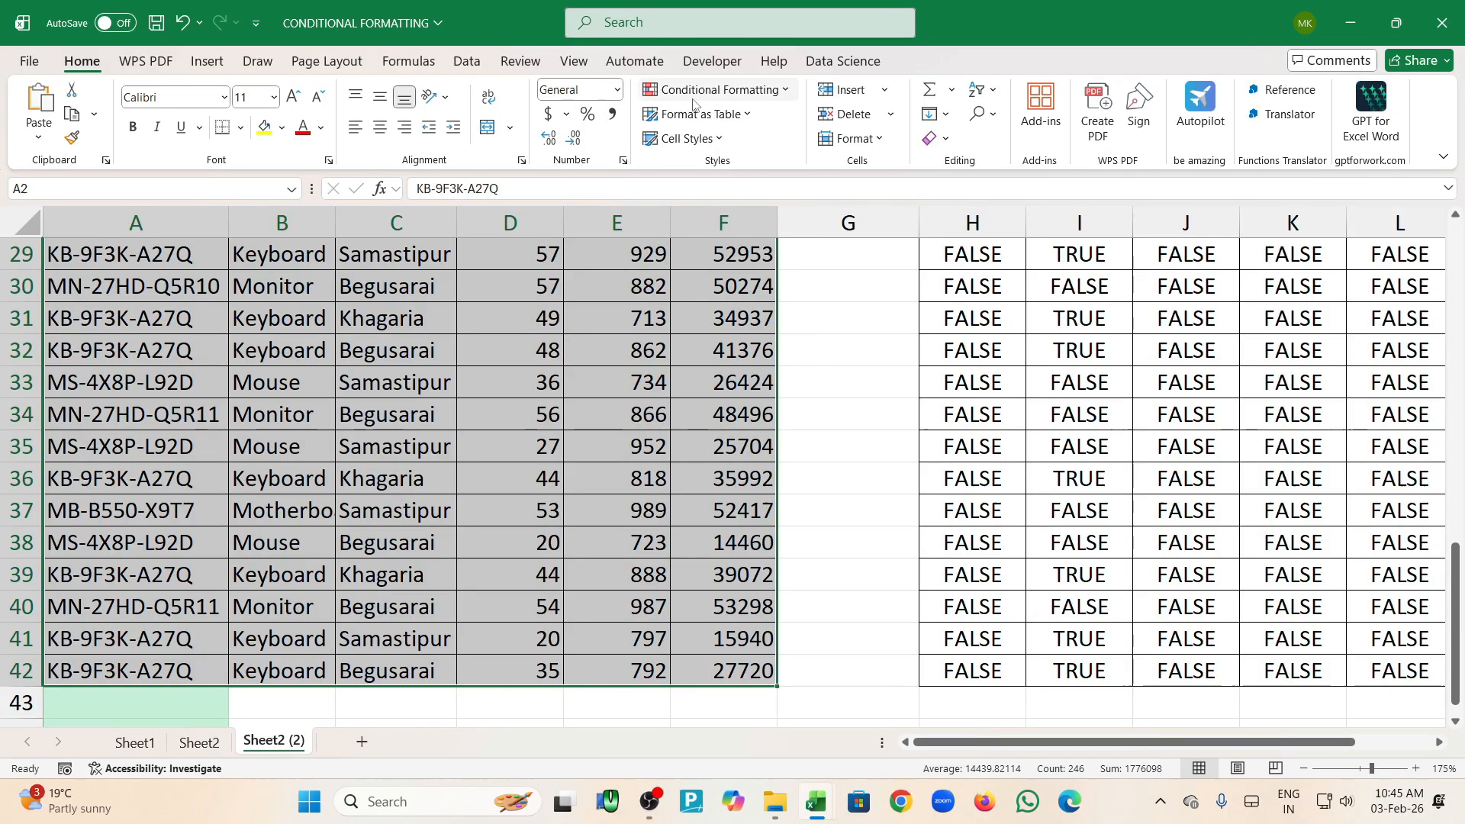
pyautogui.click(714, 89)
pyautogui.click(704, 315)
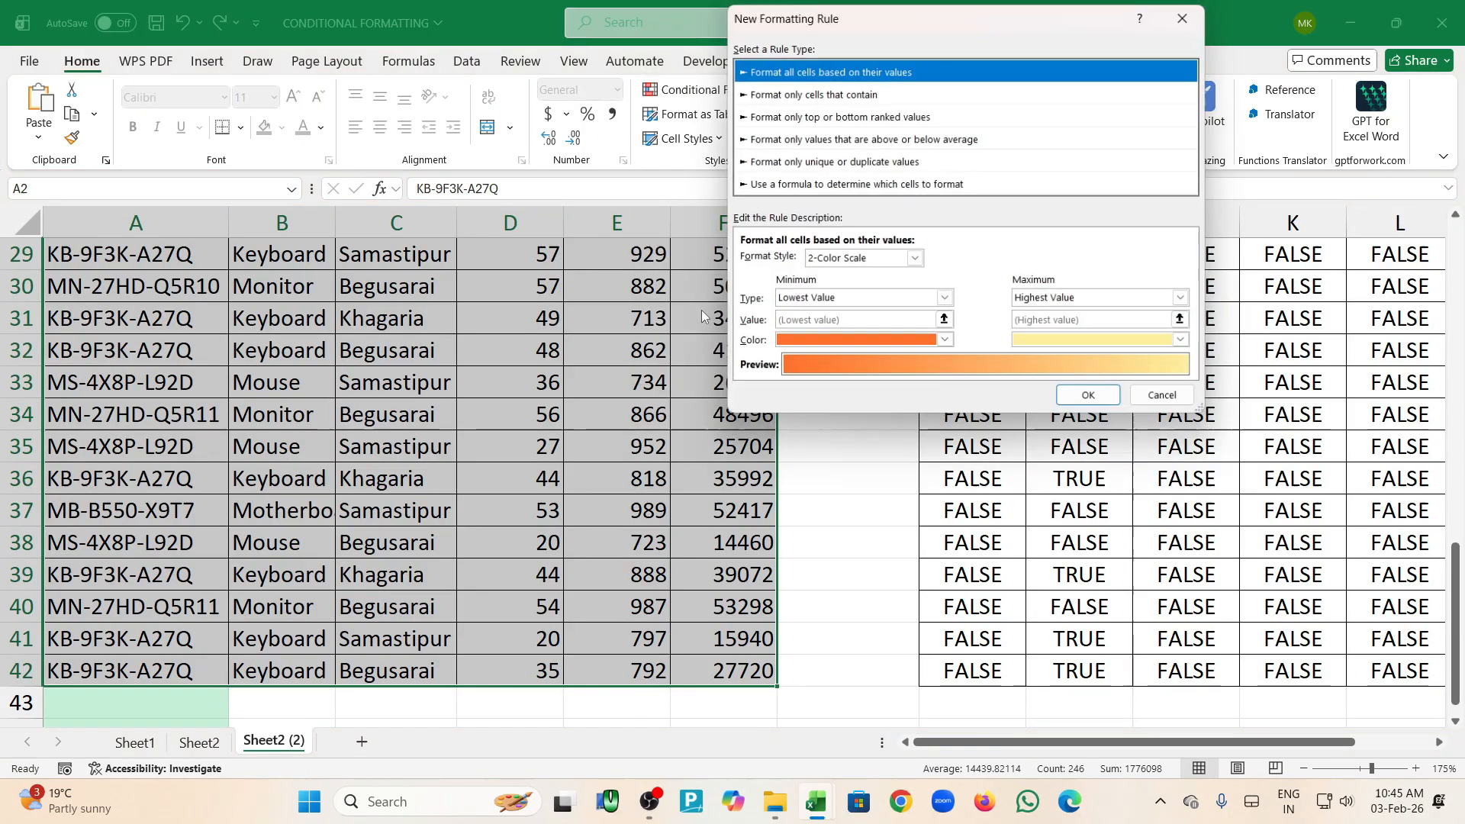
pyautogui.click(863, 184)
pyautogui.click(787, 265)
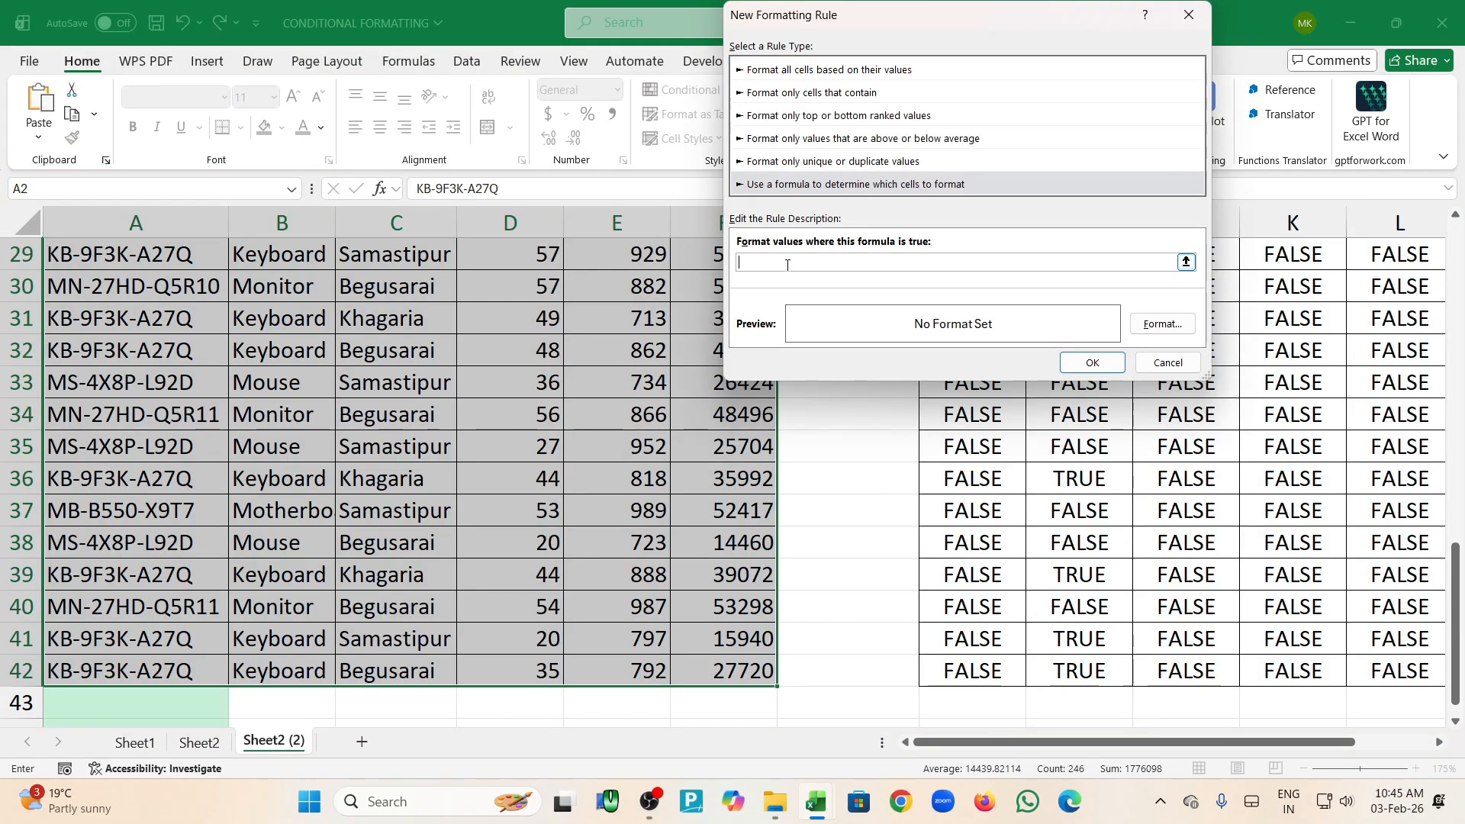
pyautogui.hotkey('ctrl', 'v')
# Set the new rule's format to a dark green fill with bold font
pyautogui.click(1163, 323)
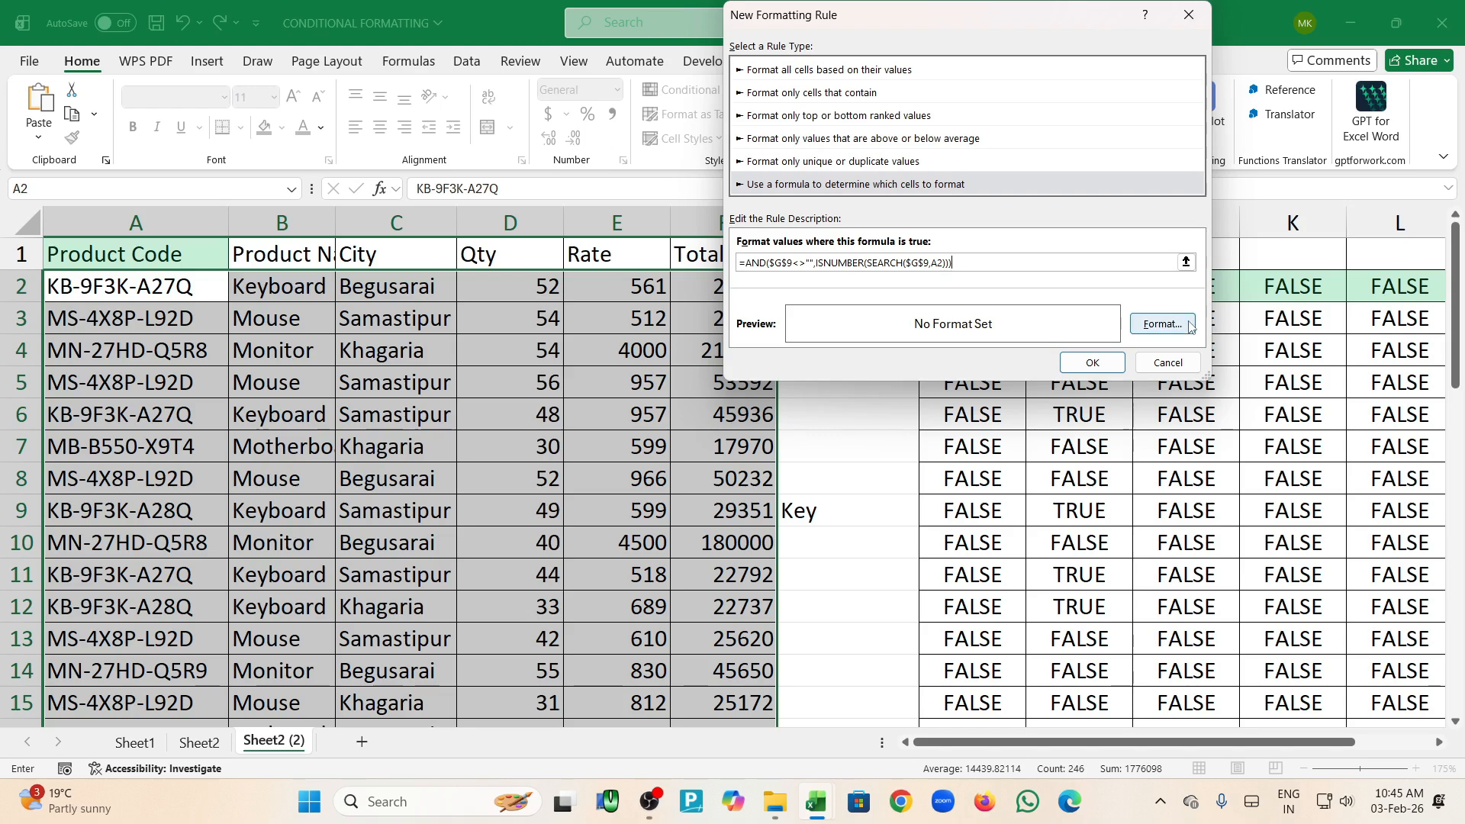
pyautogui.click(830, 229)
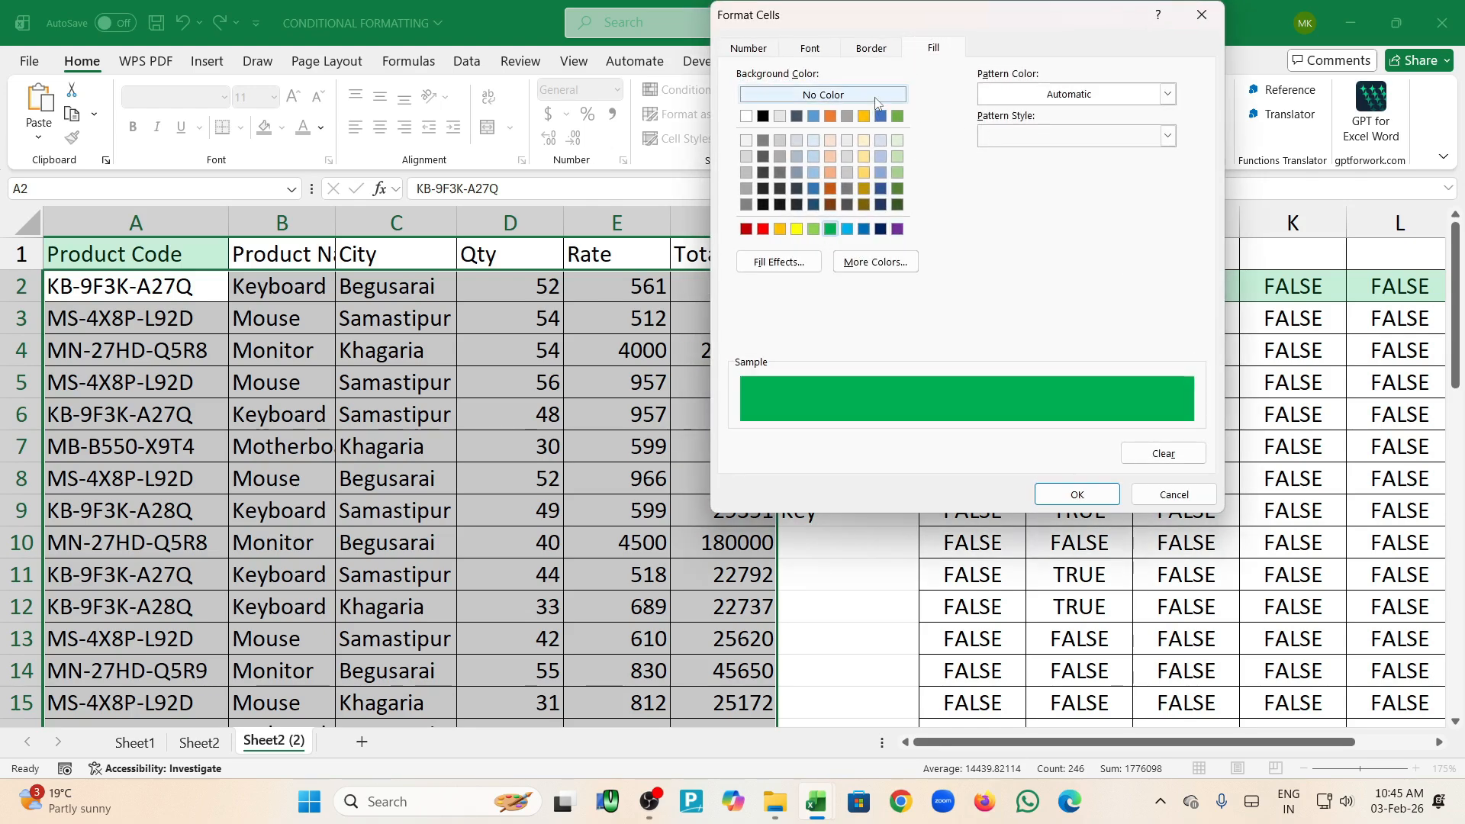
pyautogui.click(897, 188)
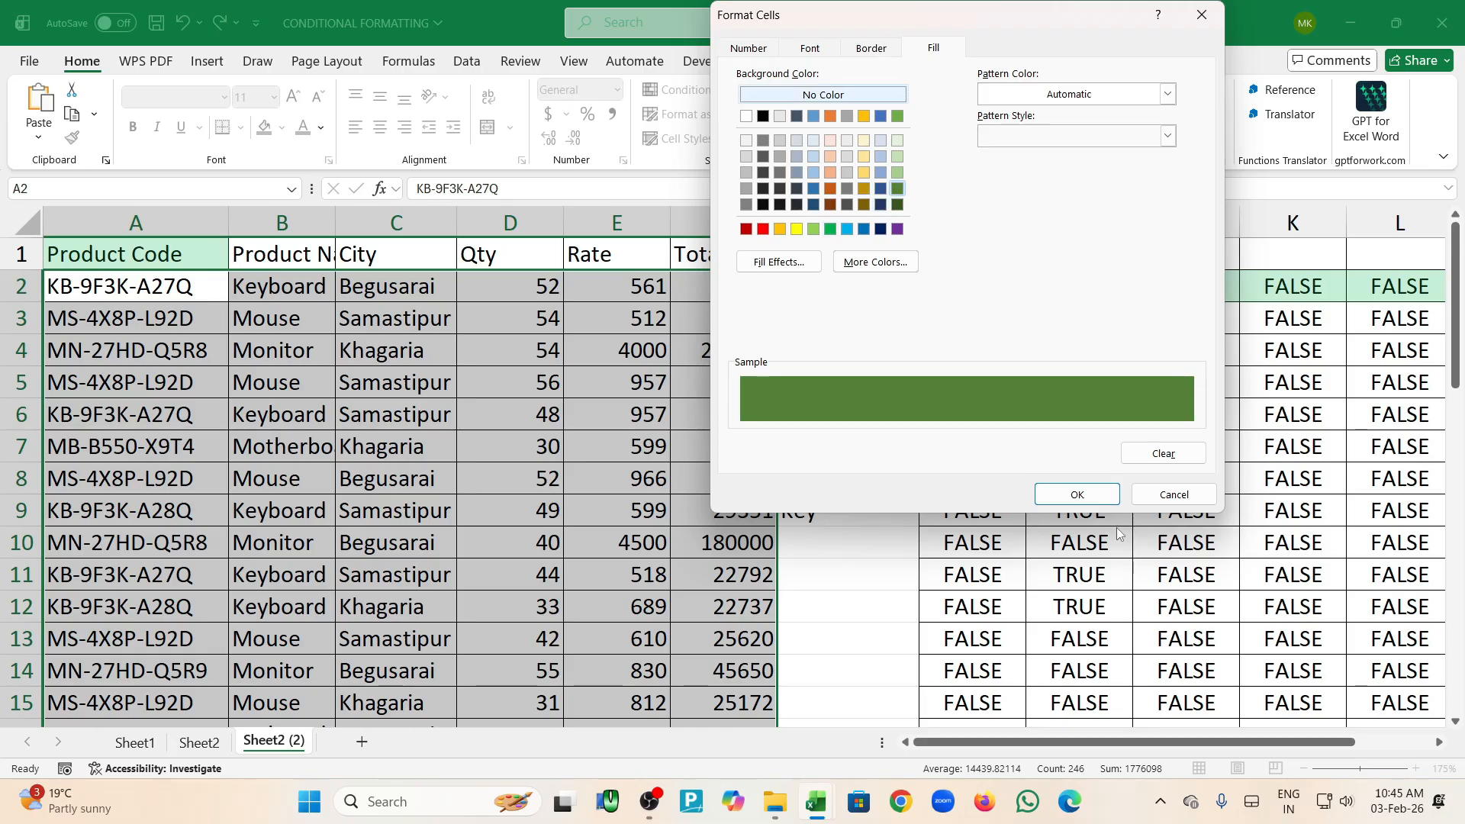
pyautogui.click(886, 50)
pyautogui.click(799, 51)
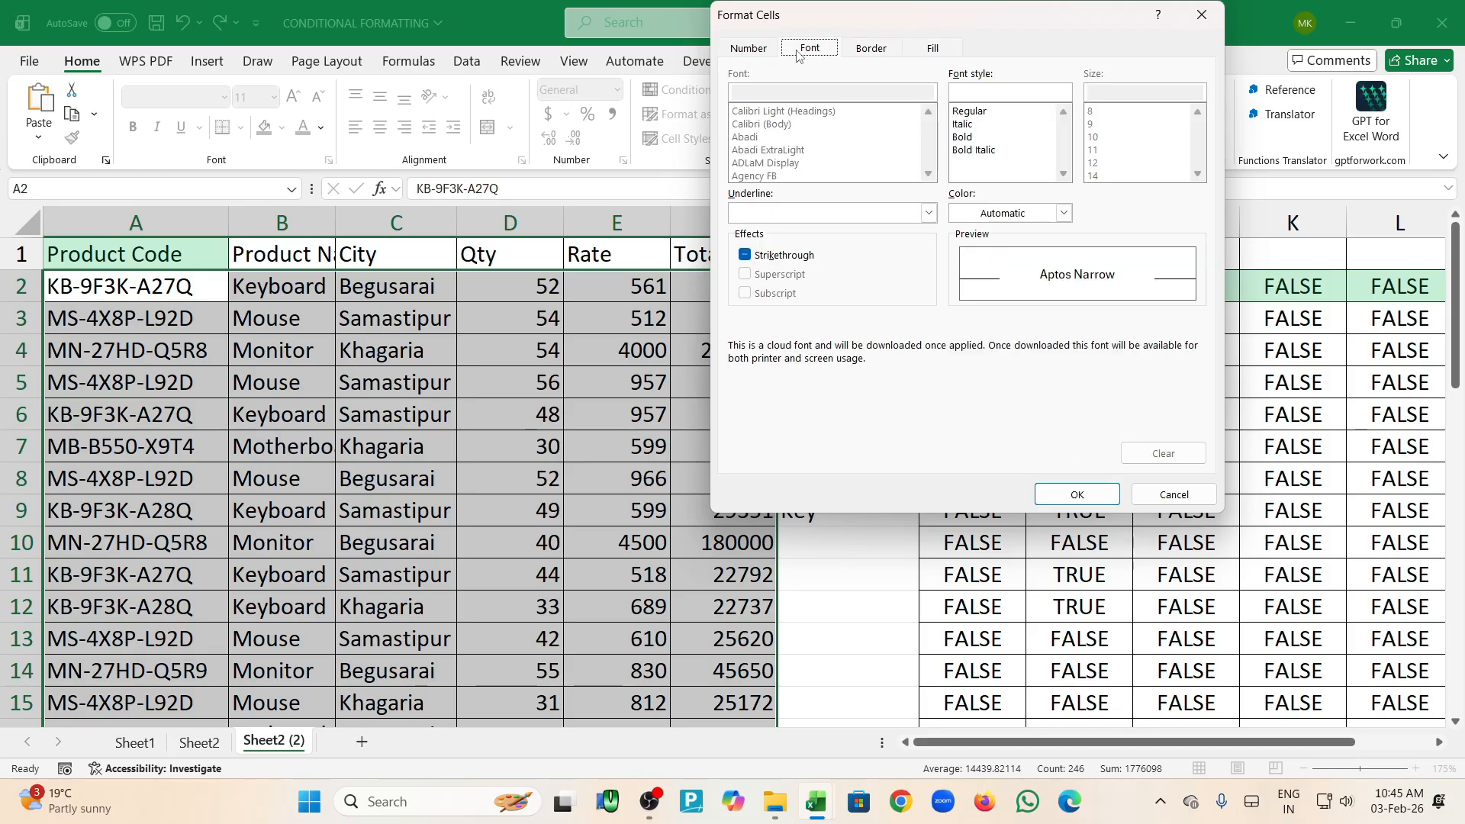
pyautogui.click(973, 140)
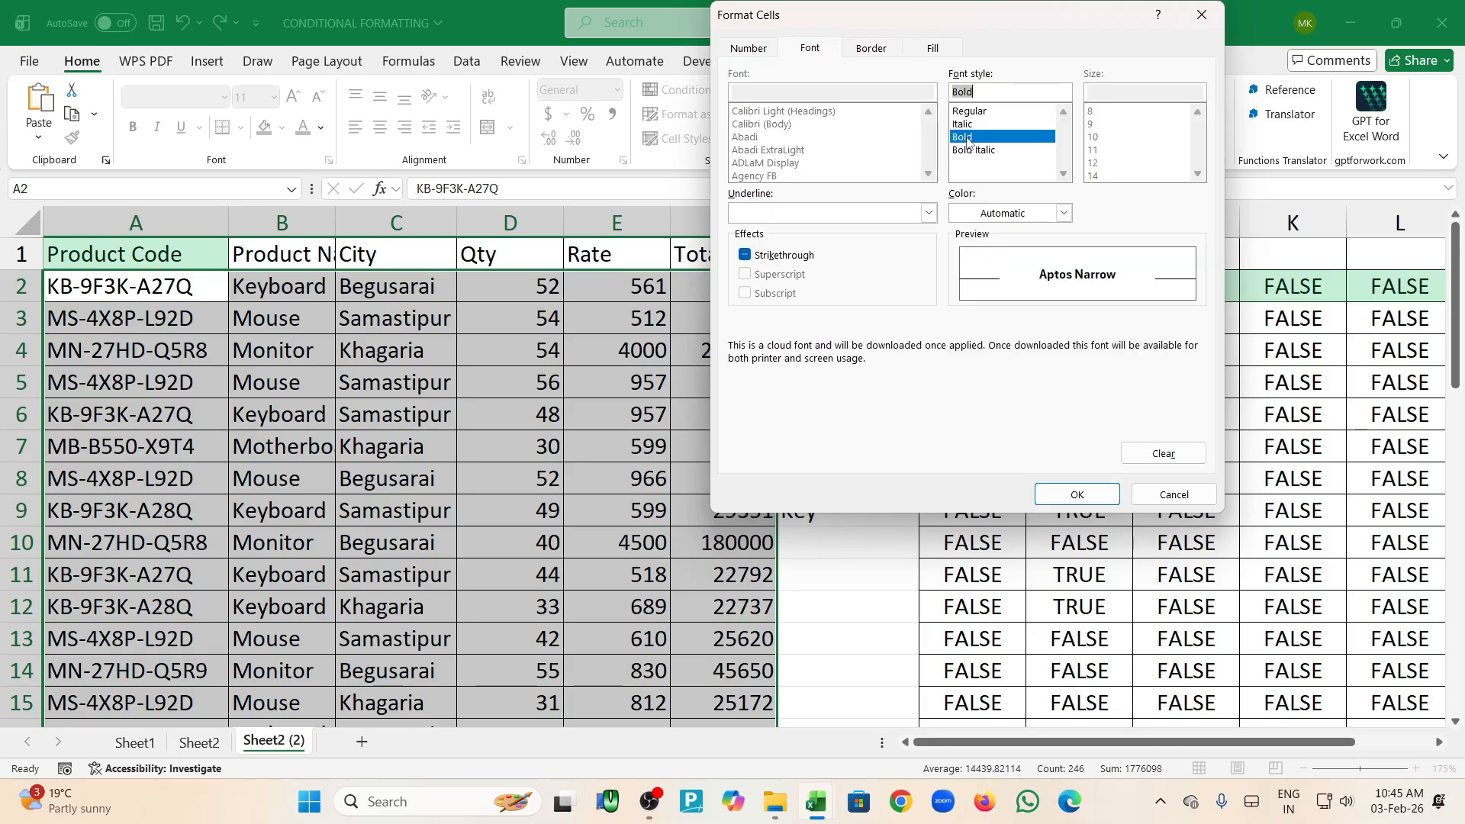
pyautogui.click(1077, 495)
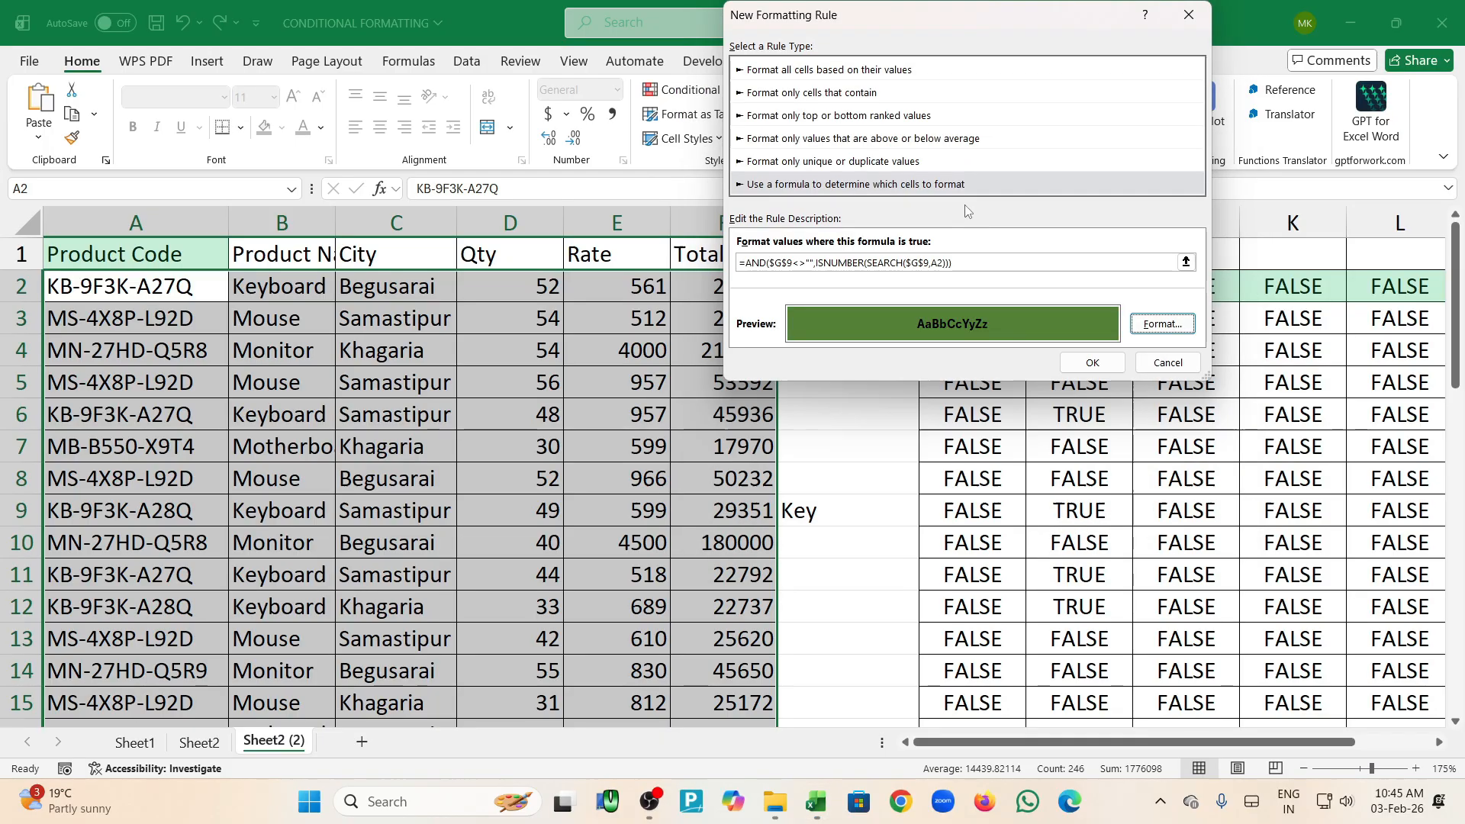
# Try to give the new rule's format a solid border line in dark blue
pyautogui.click(1163, 324)
pyautogui.click(874, 49)
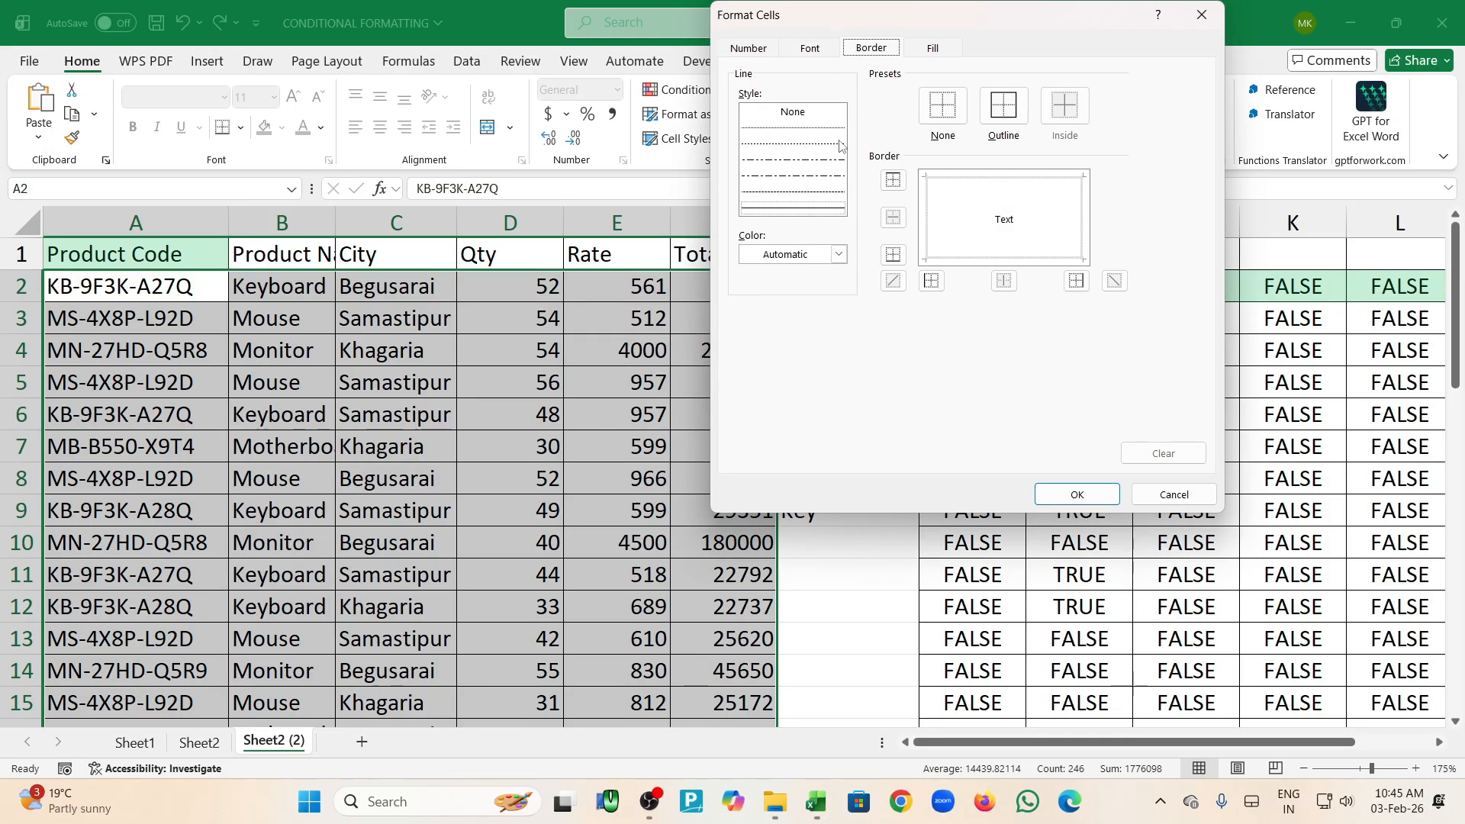
pyautogui.click(823, 208)
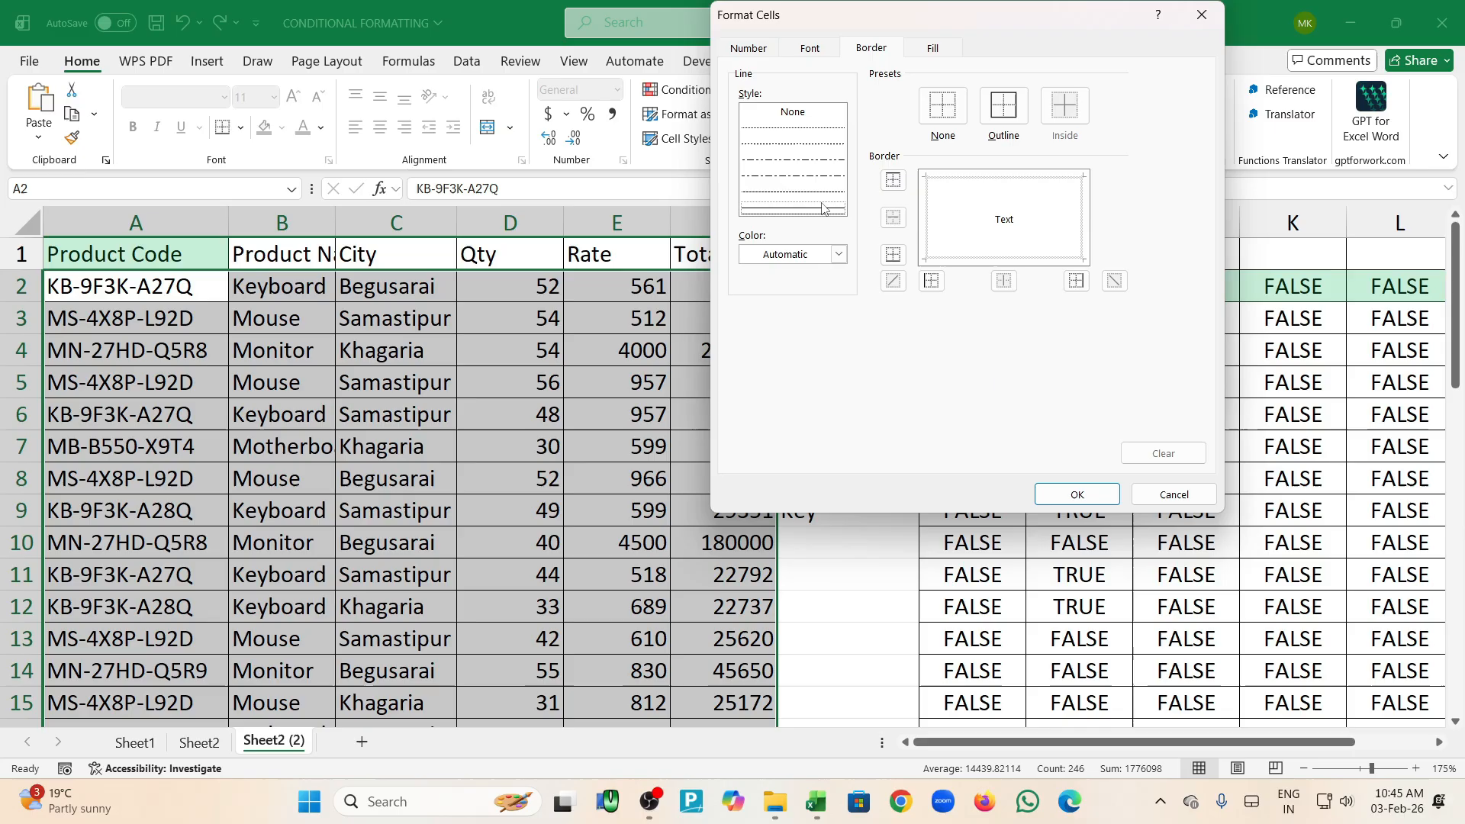
pyautogui.click(839, 255)
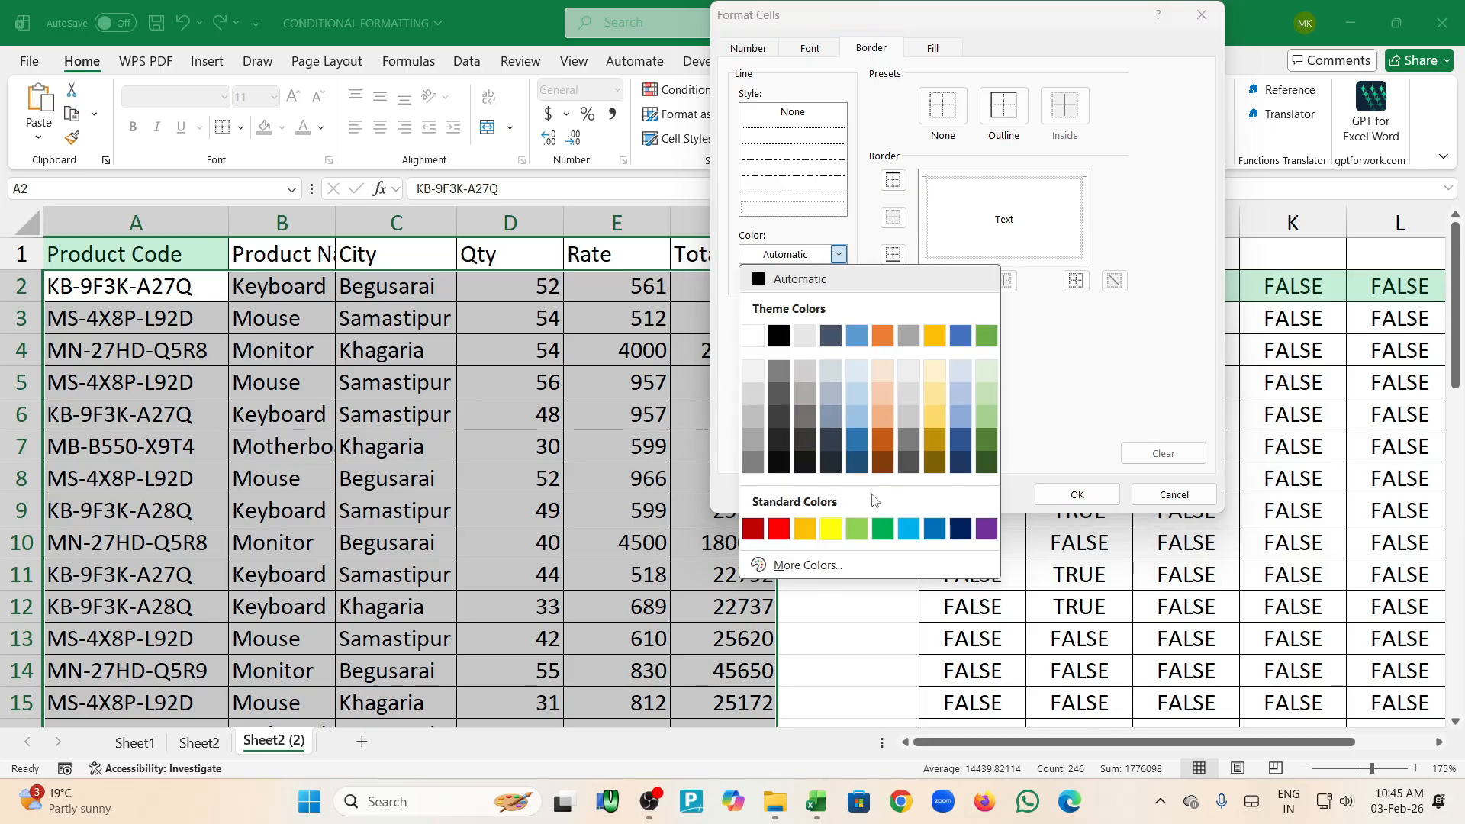
pyautogui.click(858, 463)
pyautogui.click(1080, 495)
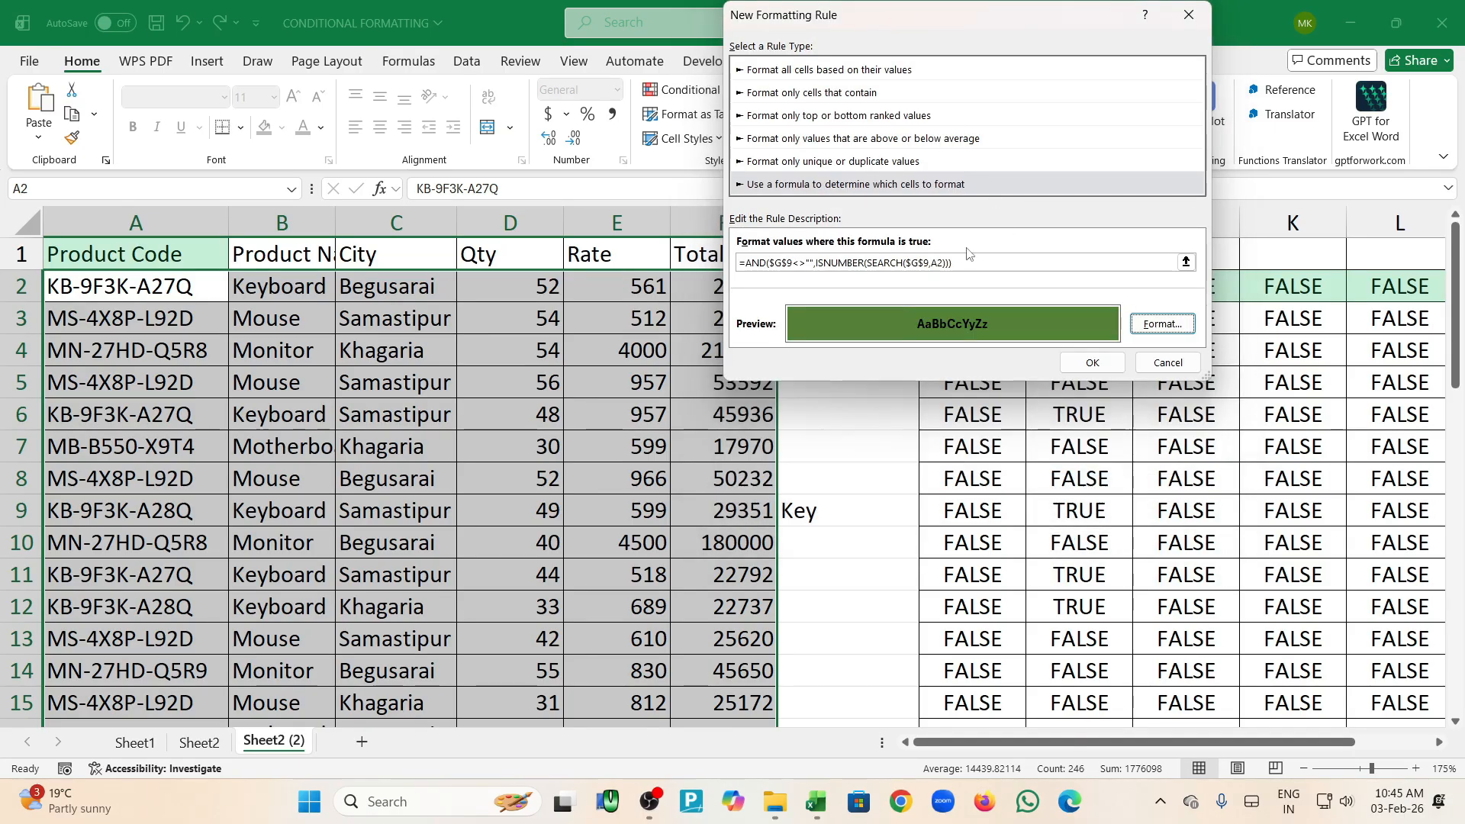
# Check the dark green fill in the rule's format, apply the rule to A2:F42 and review the table
pyautogui.click(1156, 325)
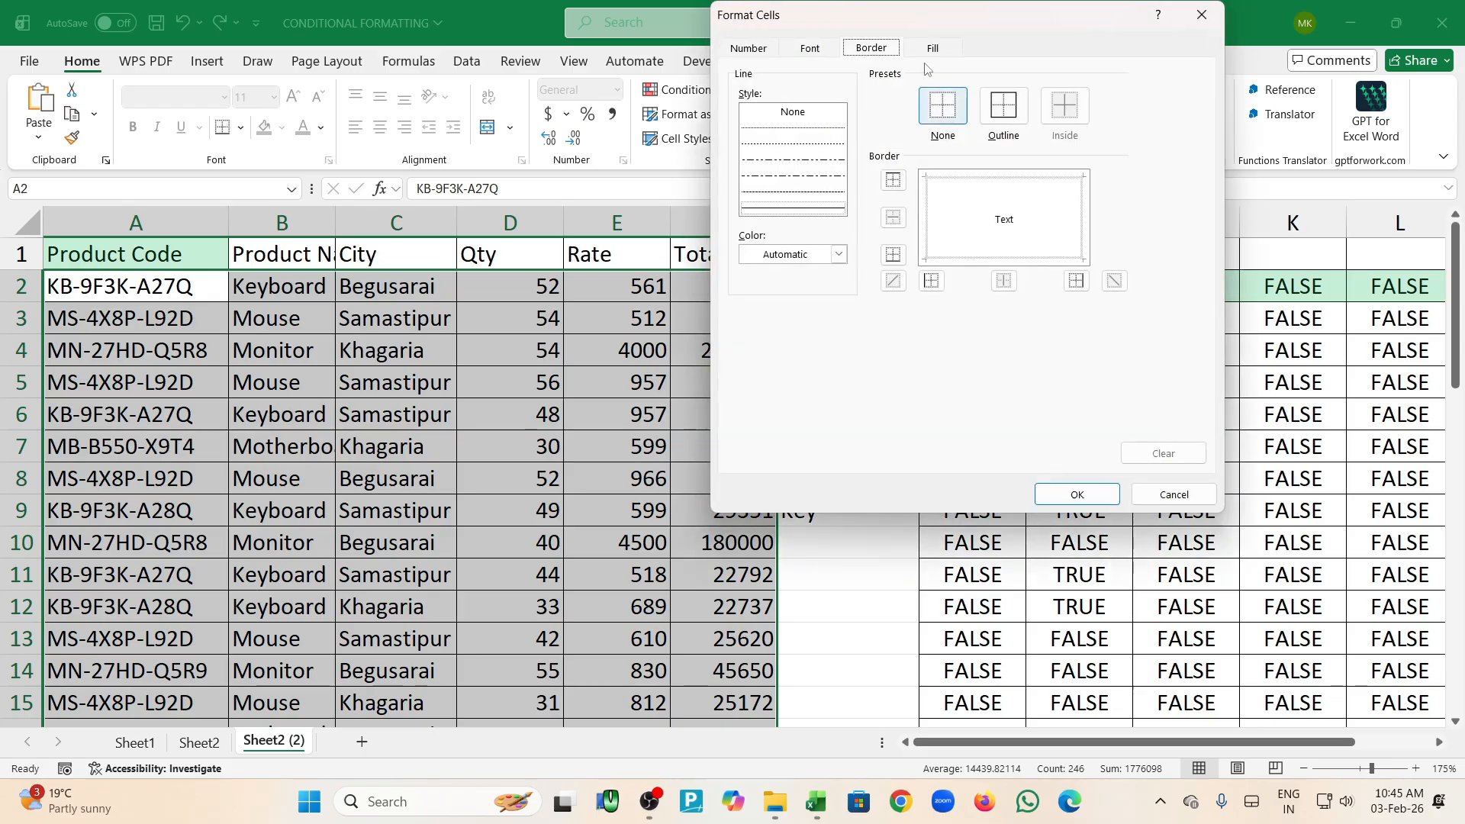
pyautogui.click(934, 48)
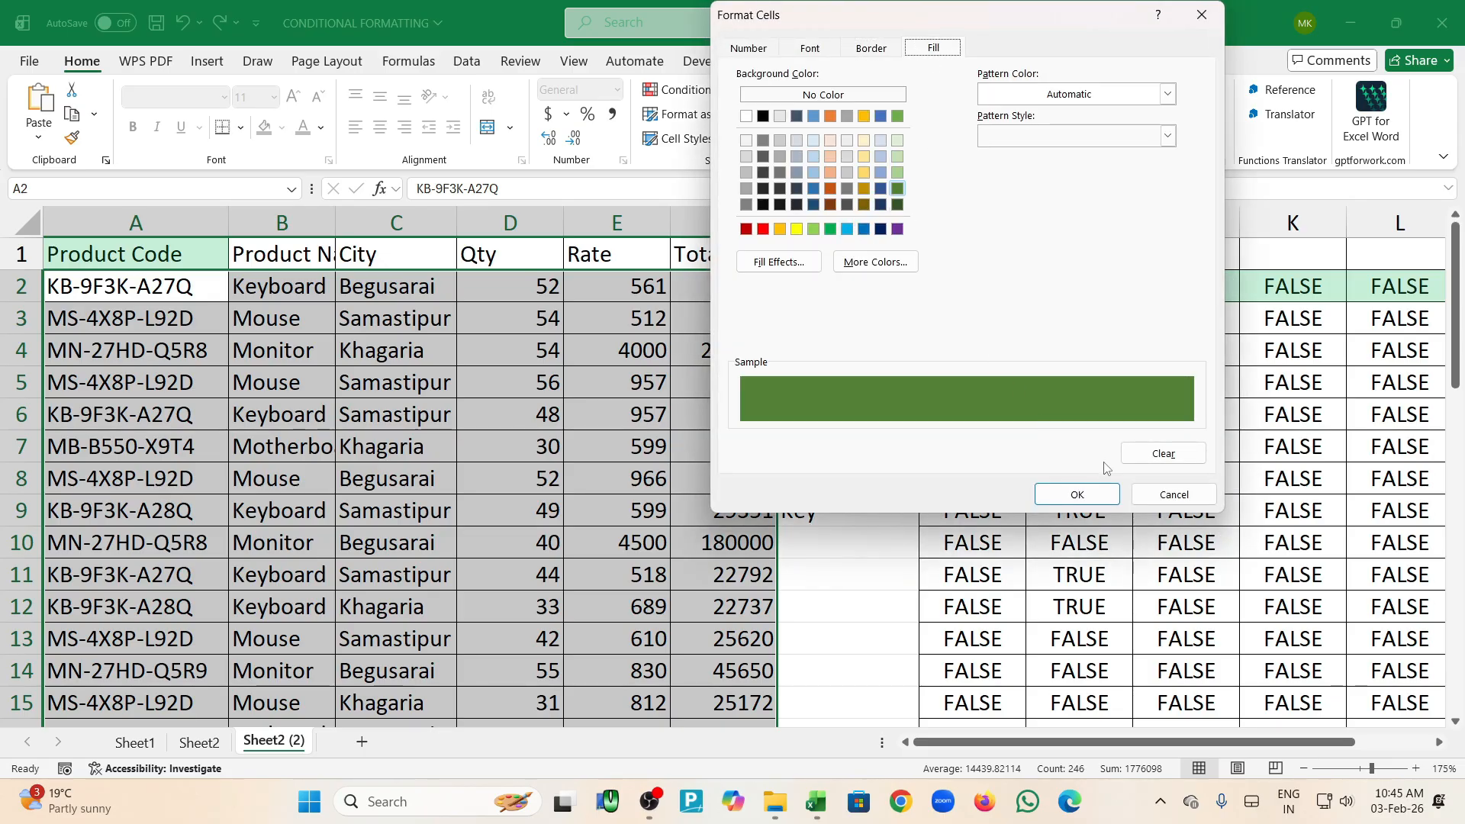
pyautogui.click(1082, 496)
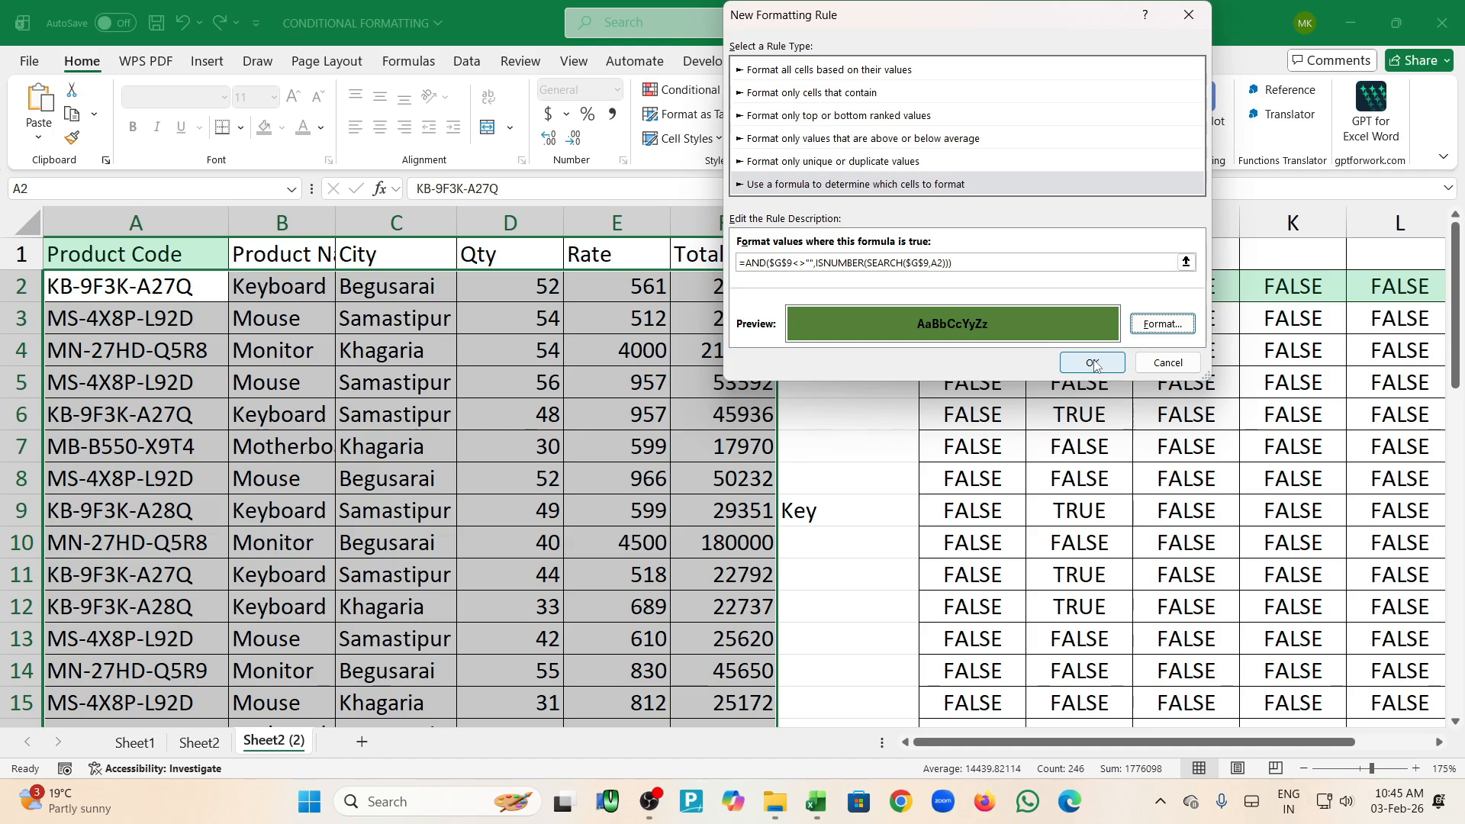
pyautogui.click(1093, 364)
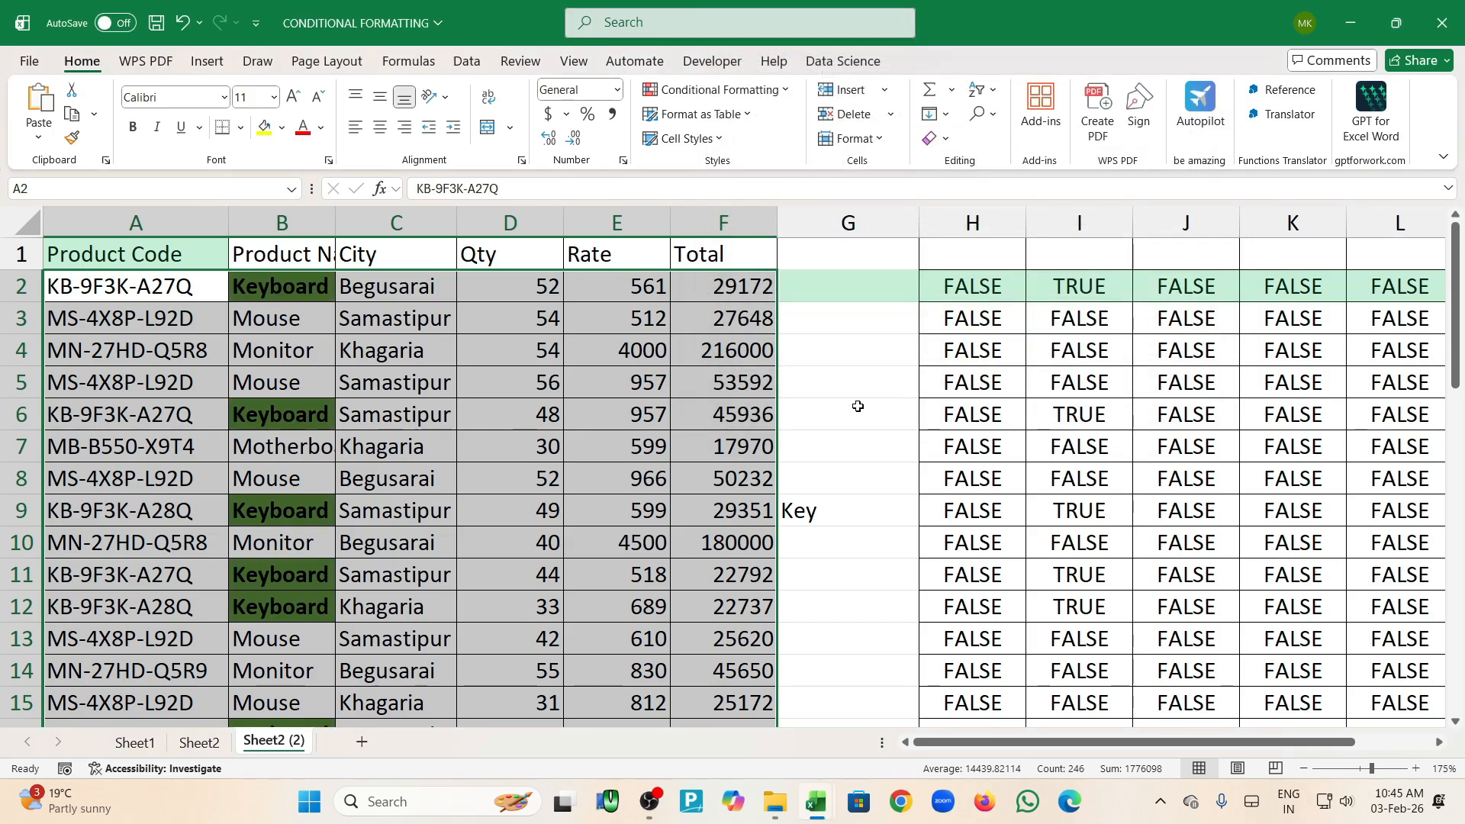
pyautogui.scroll(-4, 541, 479)
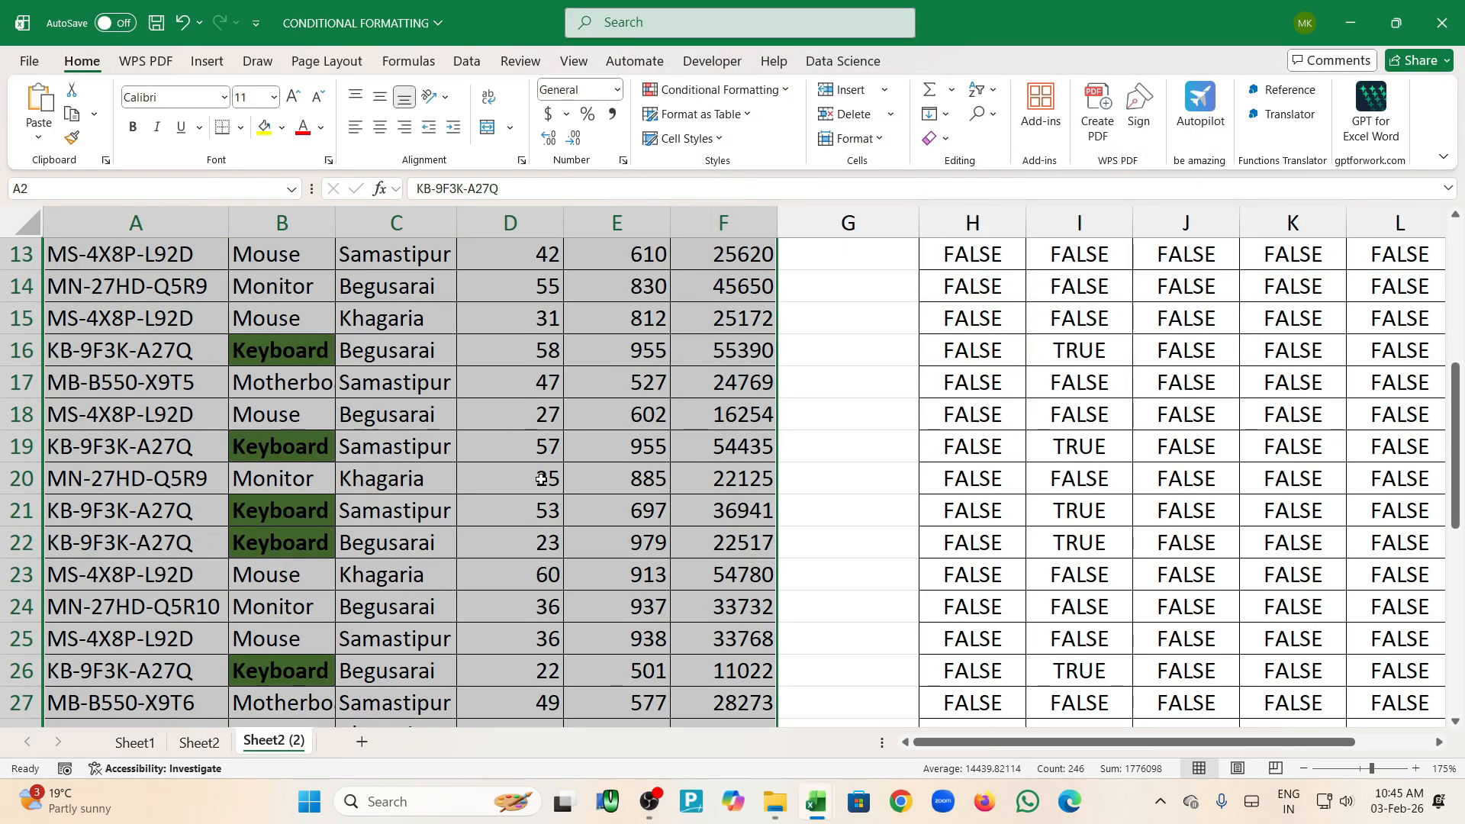
pyautogui.scroll(-6, 541, 478)
pyautogui.scroll(10, 541, 478)
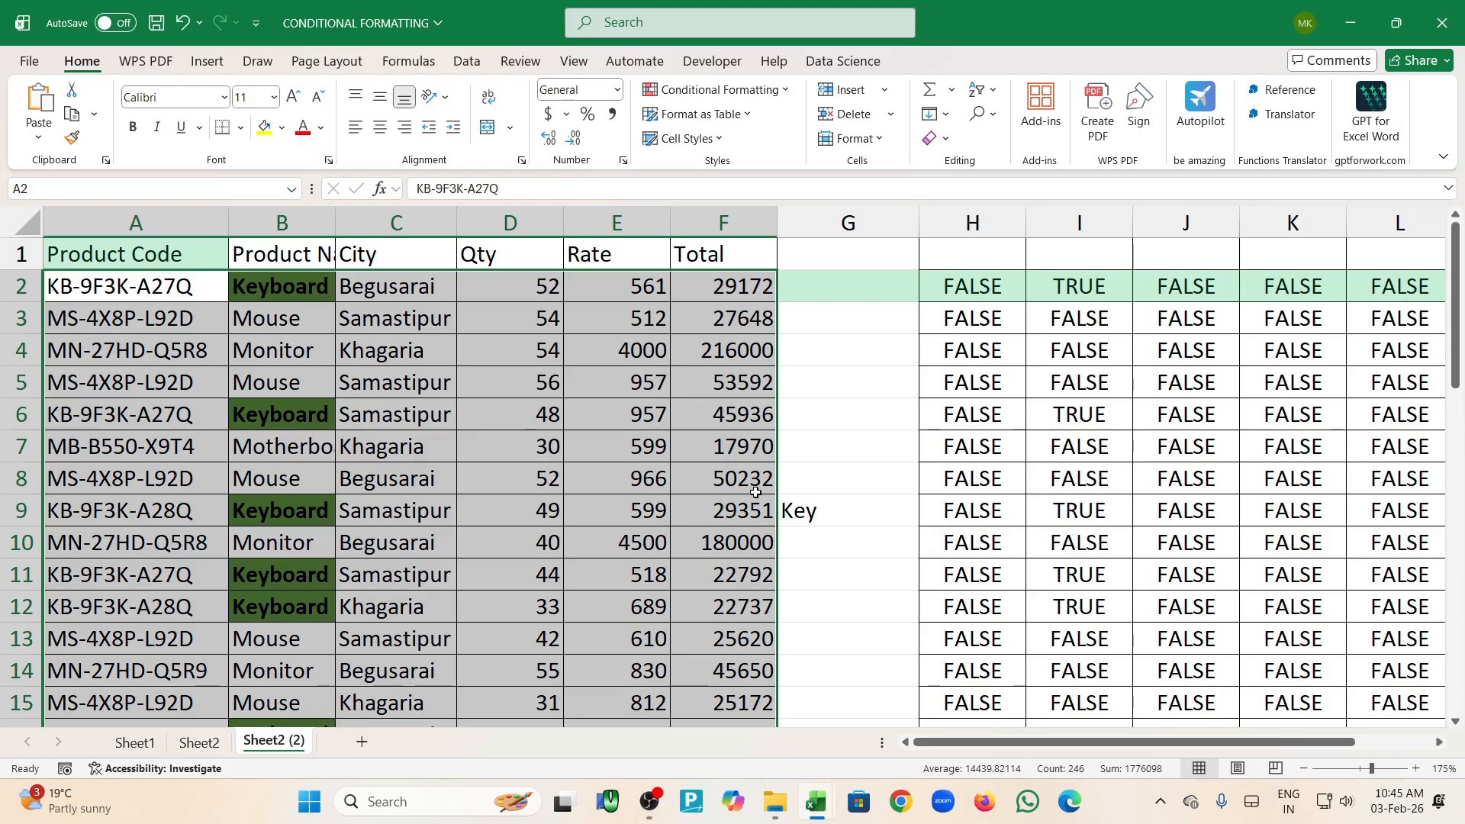
# Test the rule by setting the search term in G9 to mouse and then to b
pyautogui.click(848, 517)
pyautogui.write('mouse')
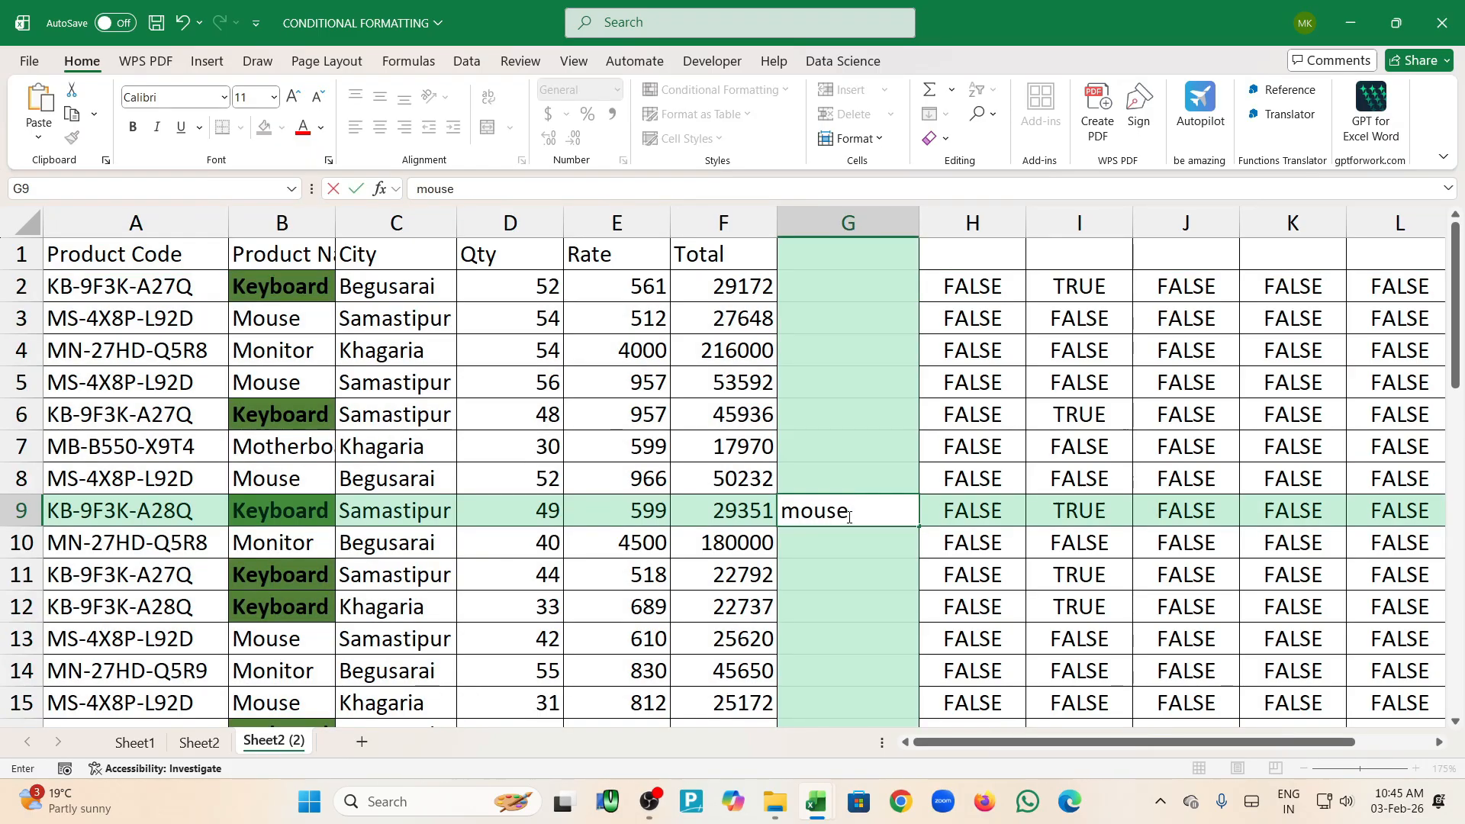
pyautogui.press('Return')
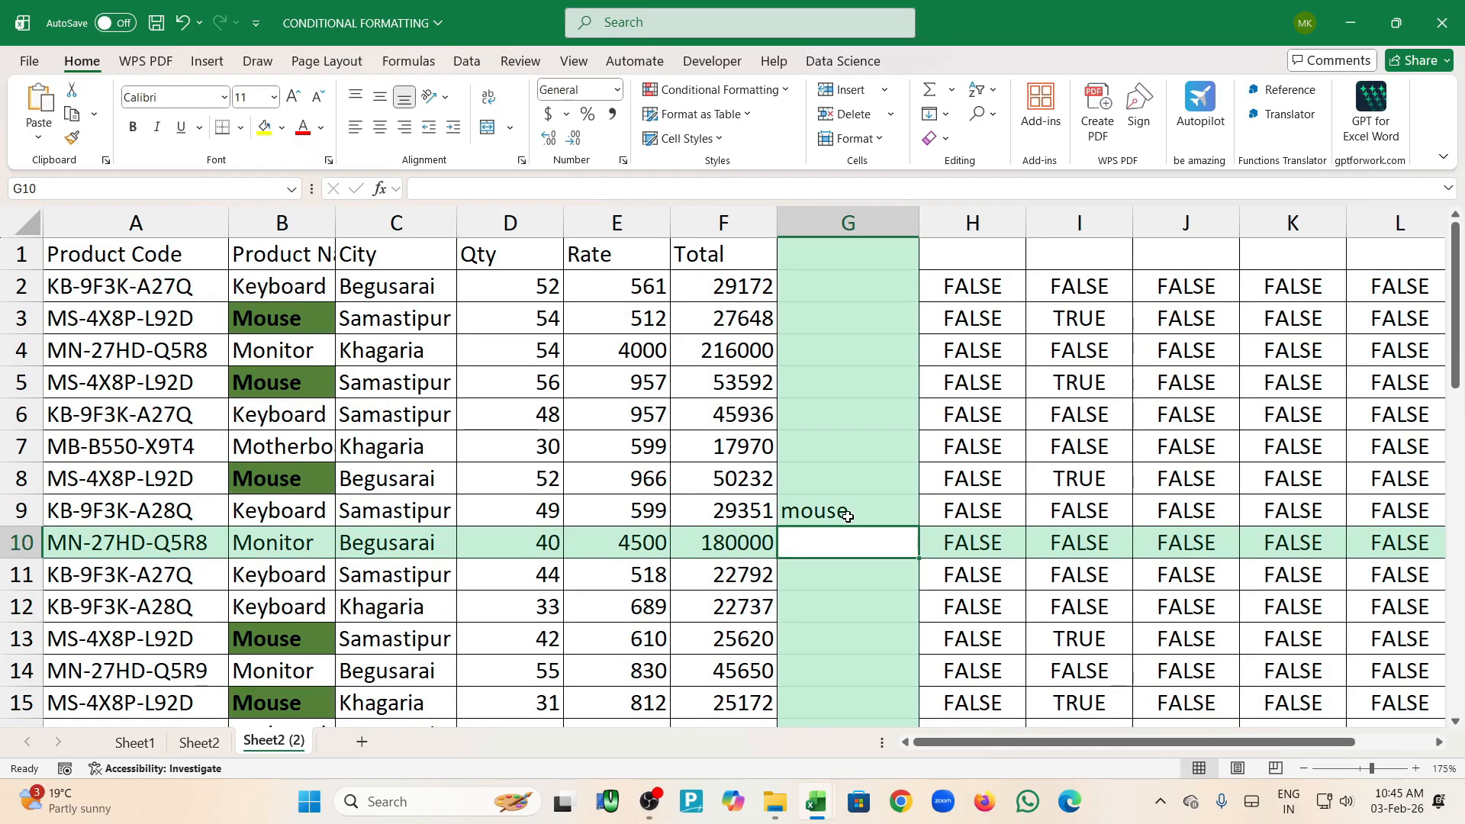
pyautogui.click(847, 517)
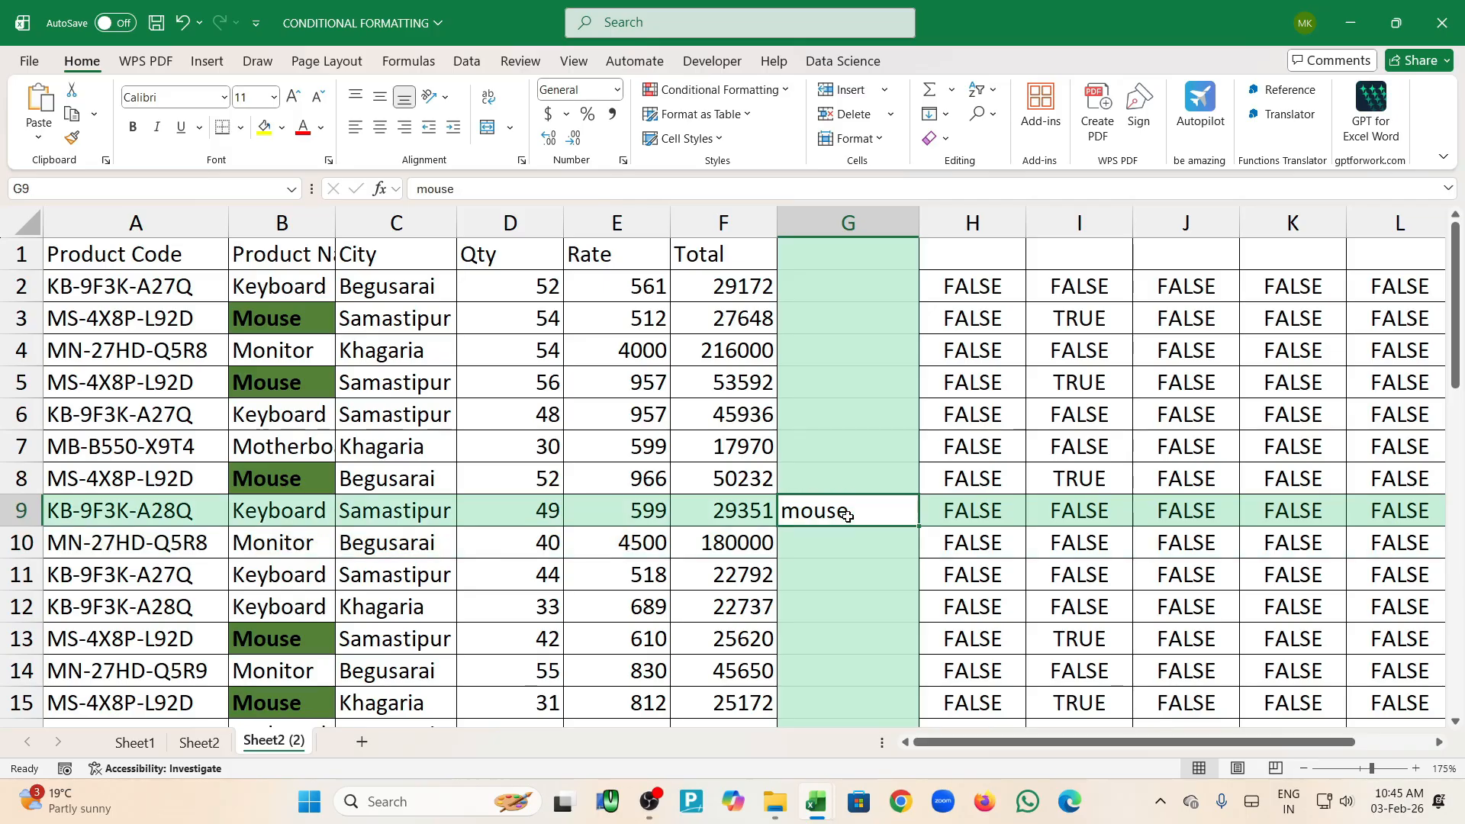
pyautogui.write('b')
pyautogui.press('Return')
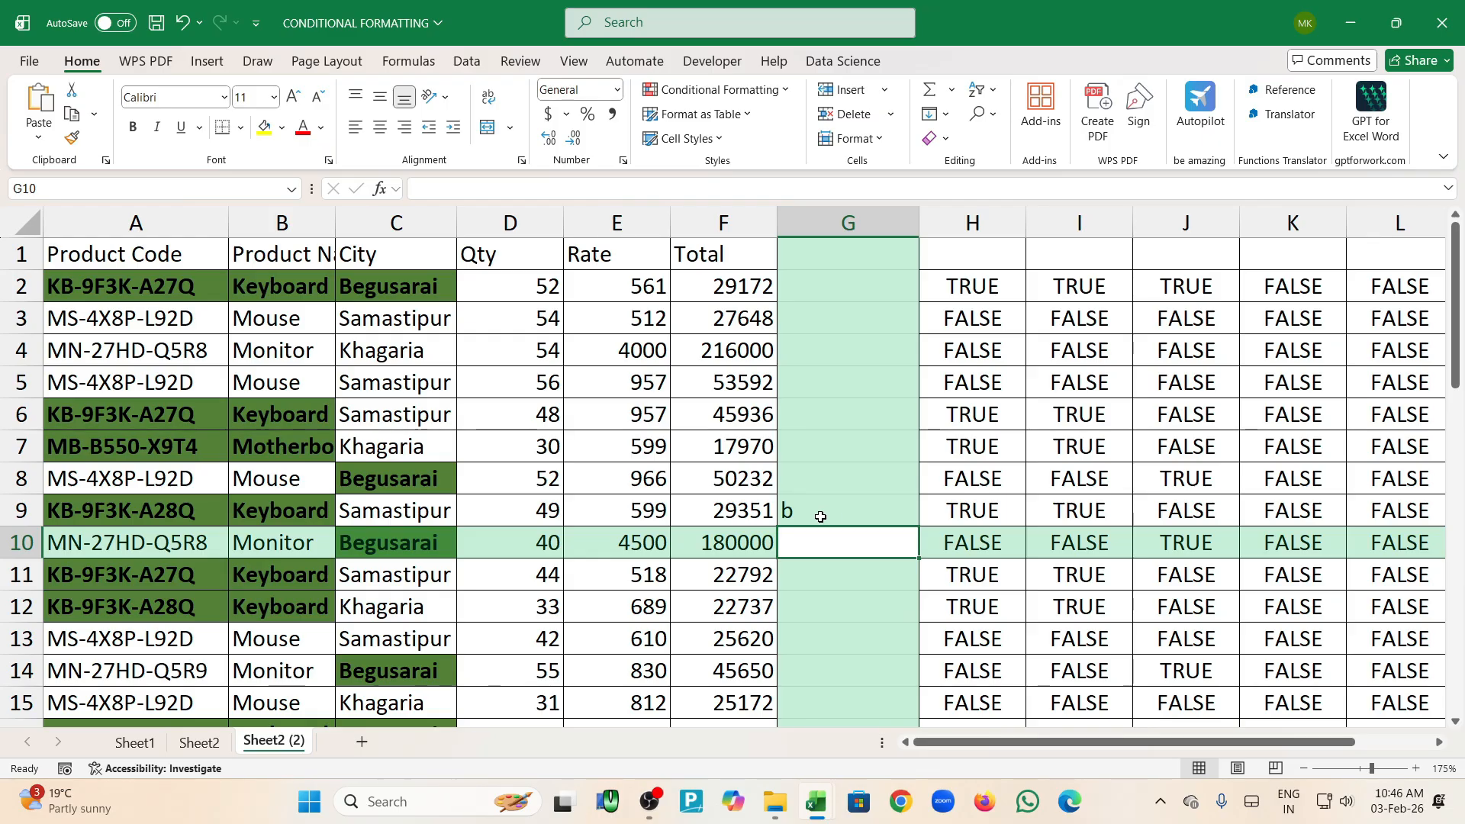
# Test the rule with the number 50 in G9, then clear the cell
pyautogui.click(869, 512)
pyautogui.write('50')
pyautogui.press('Return')
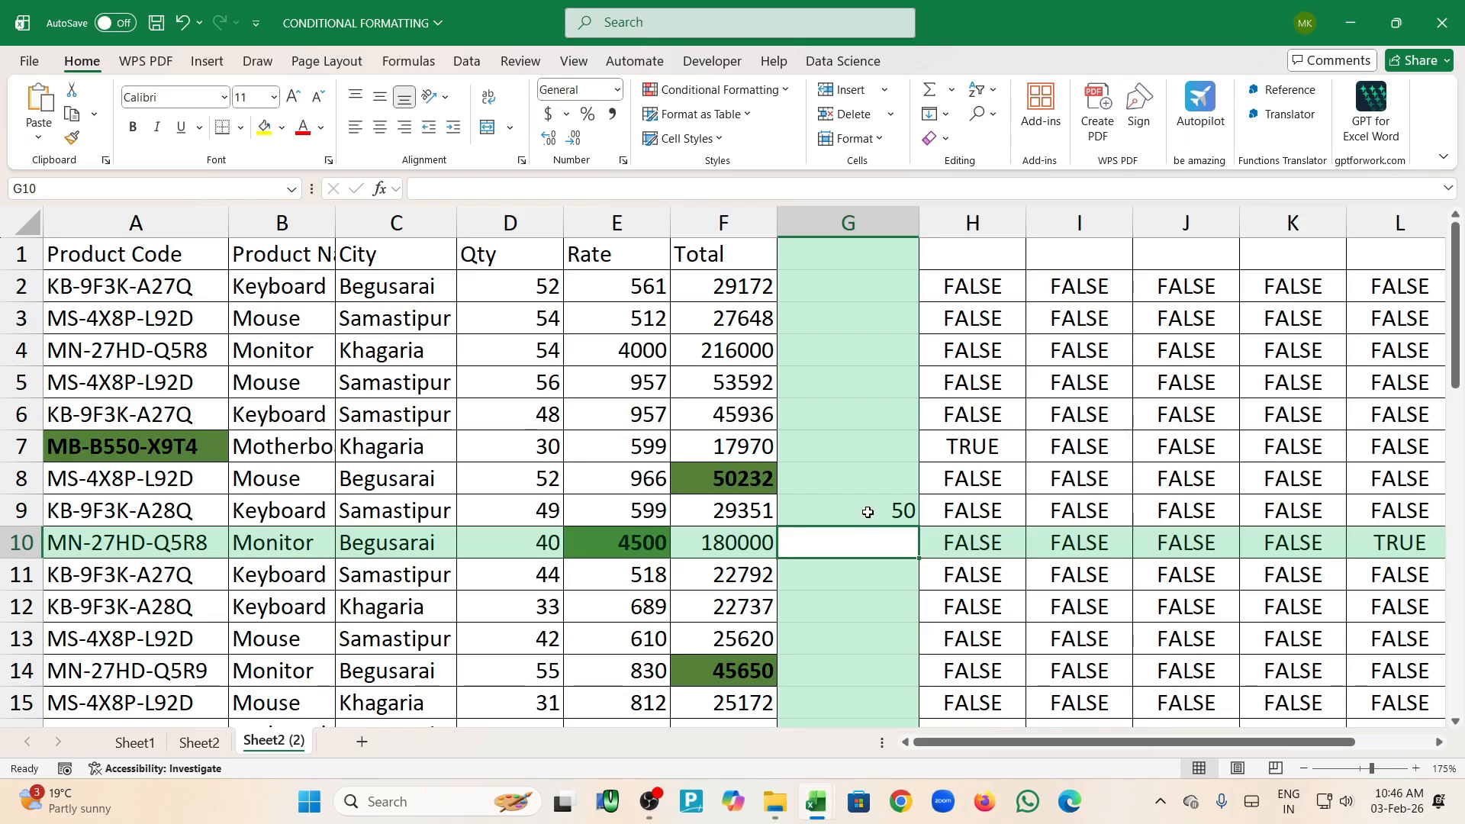
pyautogui.click(869, 512)
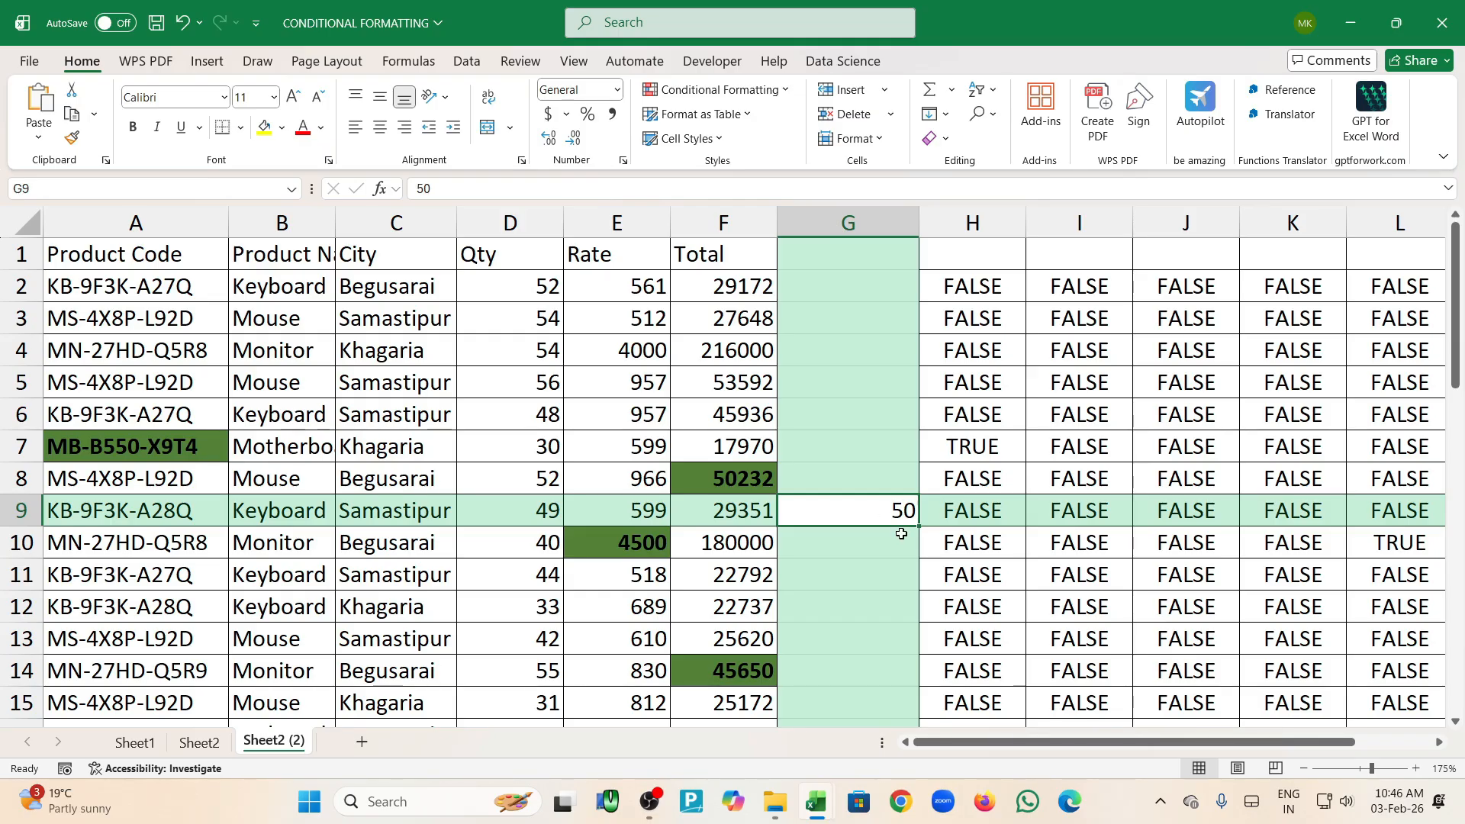
pyautogui.press('Delete')
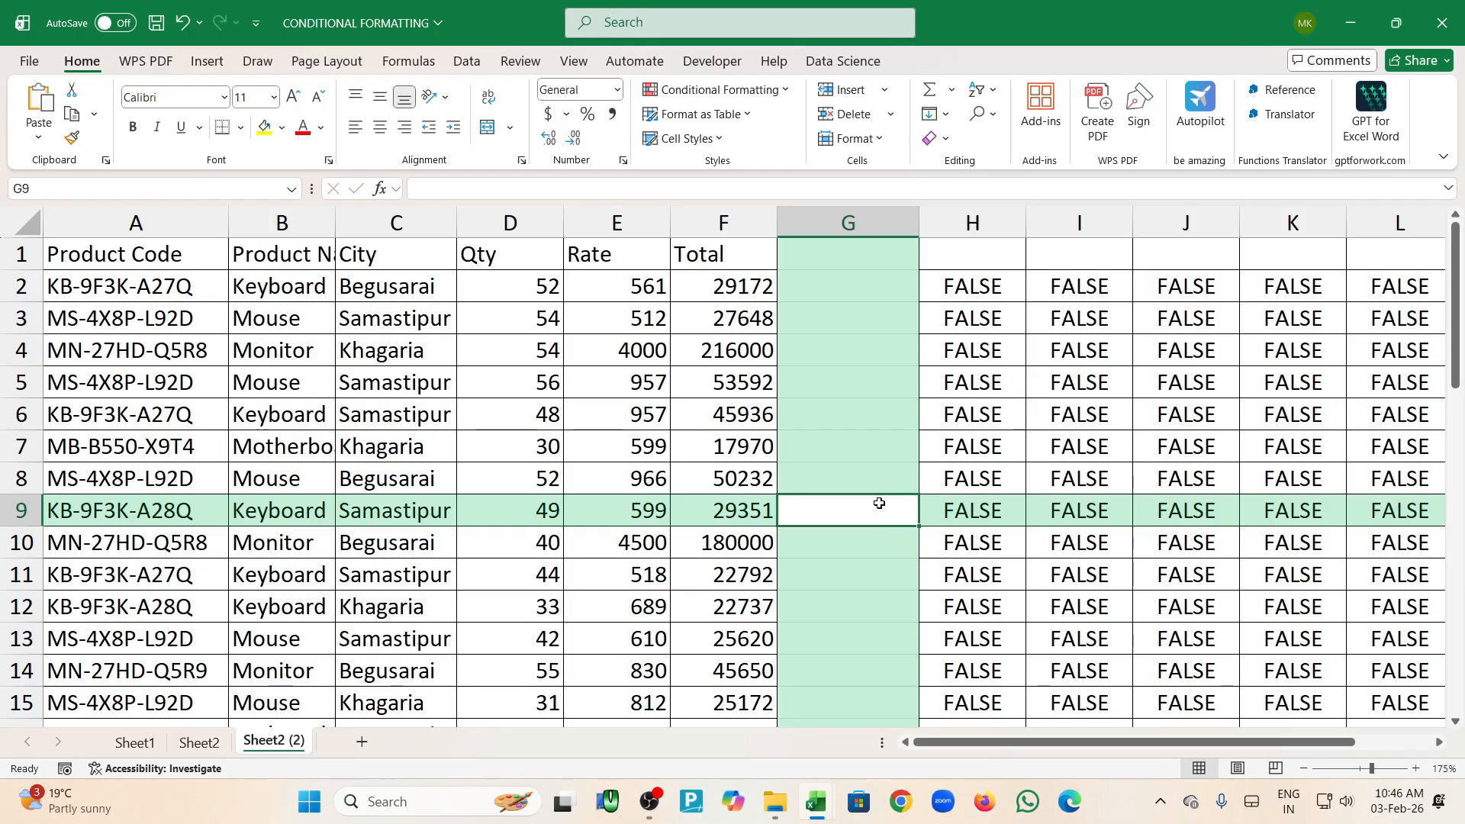
# Set the search term in G9 to keyboard
pyautogui.write('k')
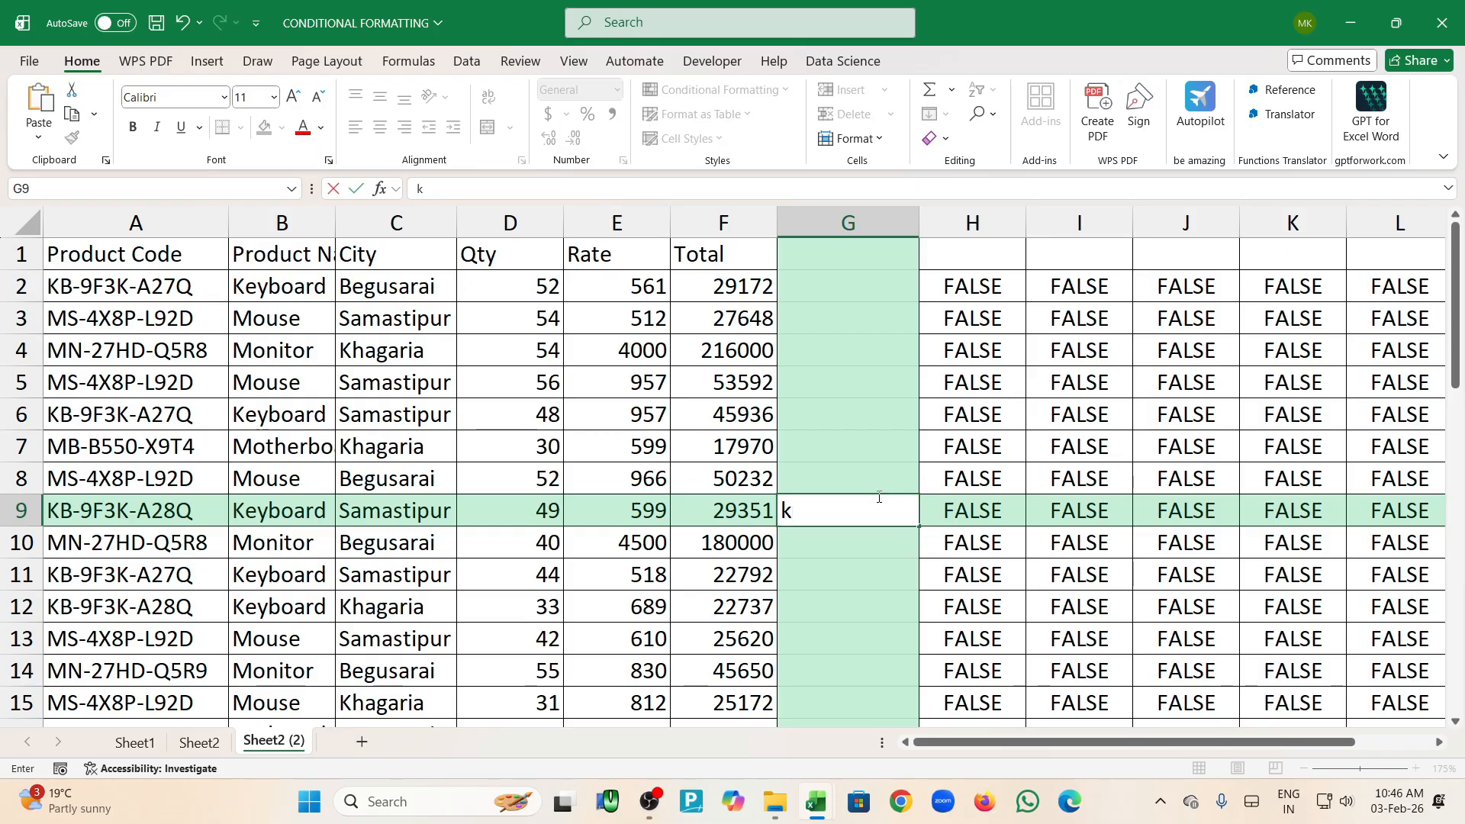
pyautogui.write('eyboard')
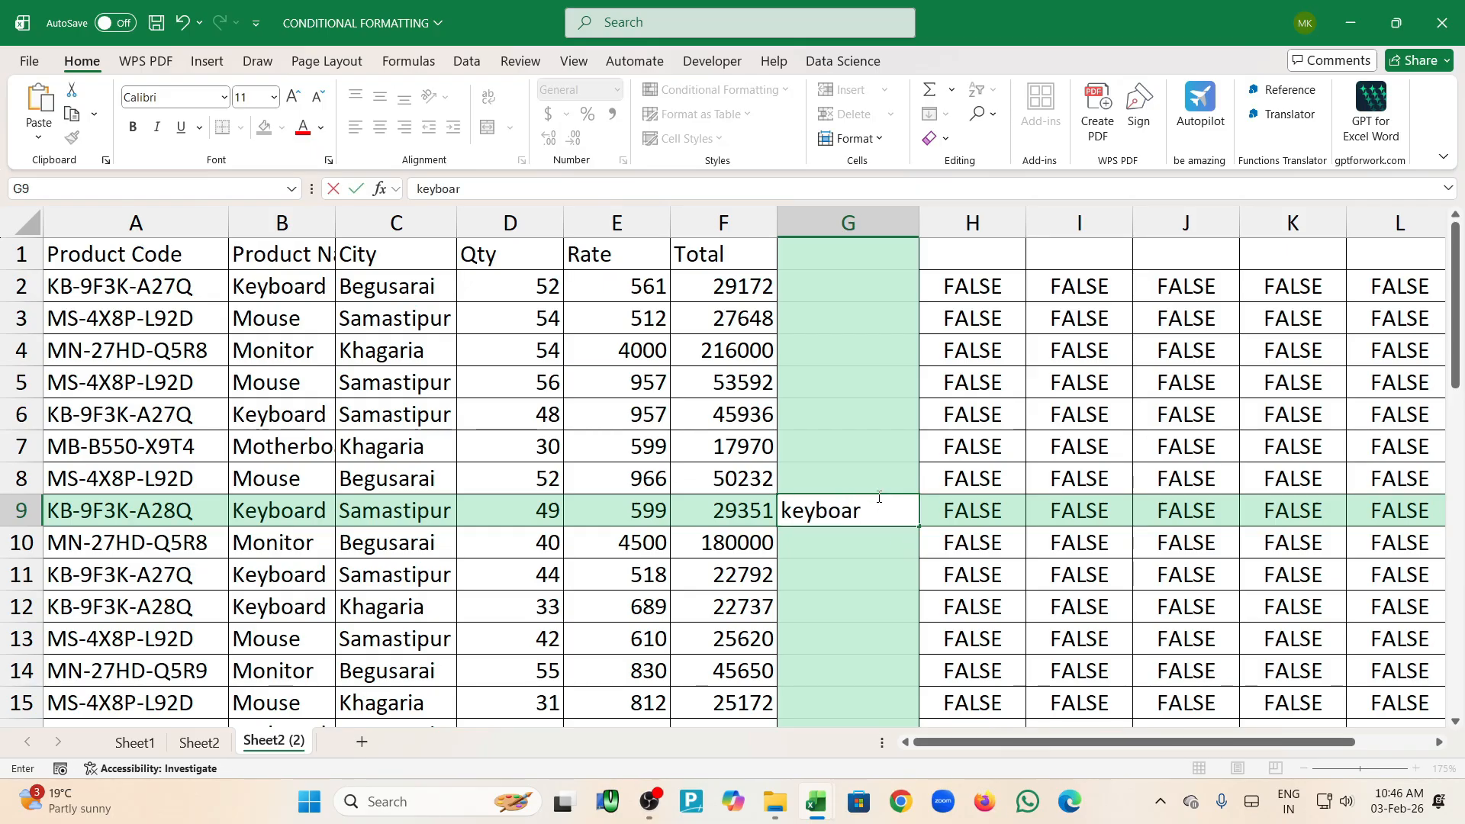
pyautogui.press('Return')
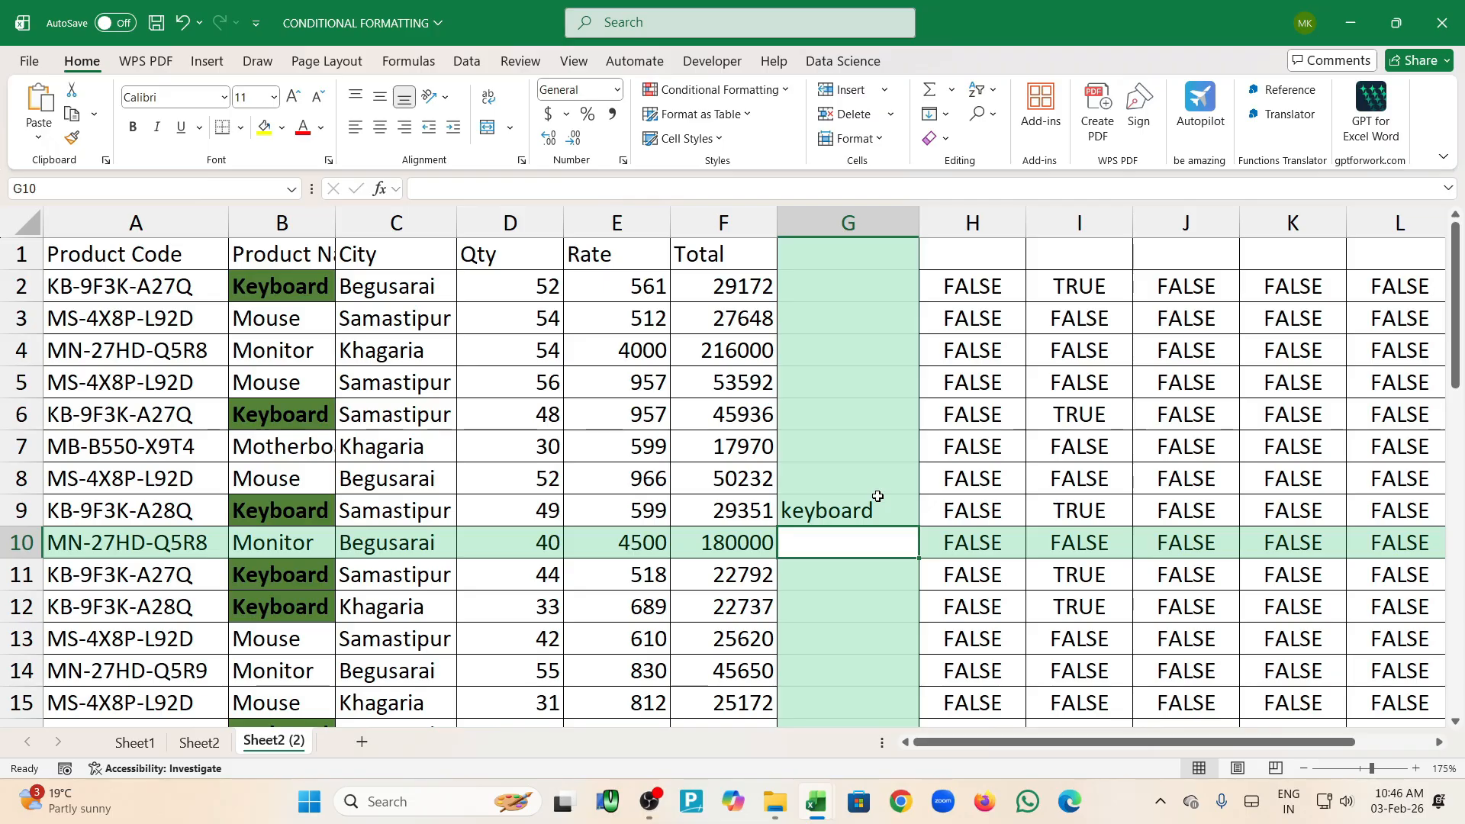
# Set the search term in G9 to 50 and save the workbook
pyautogui.click(878, 497)
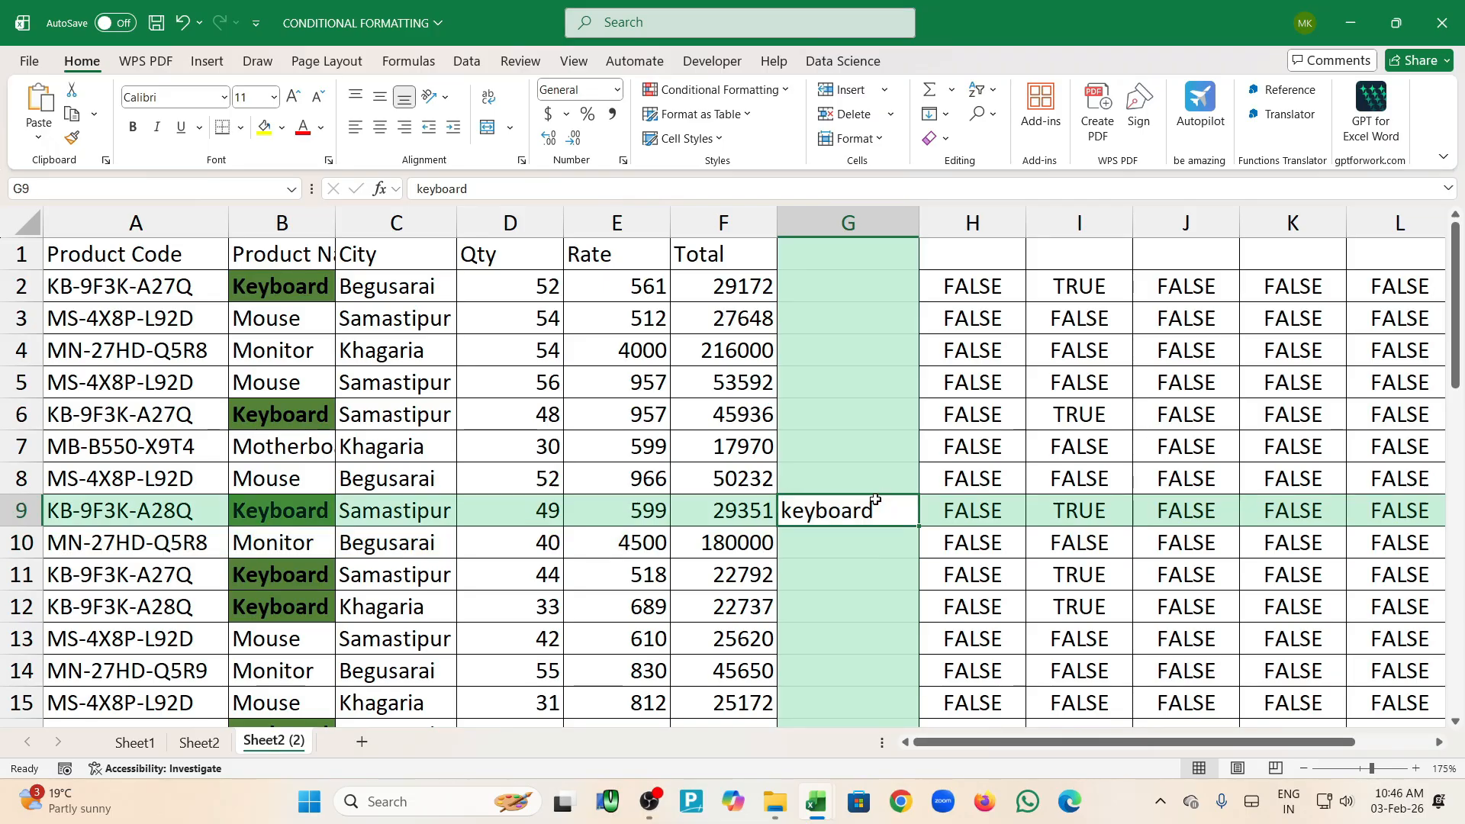
pyautogui.write('50')
pyautogui.press('Return')
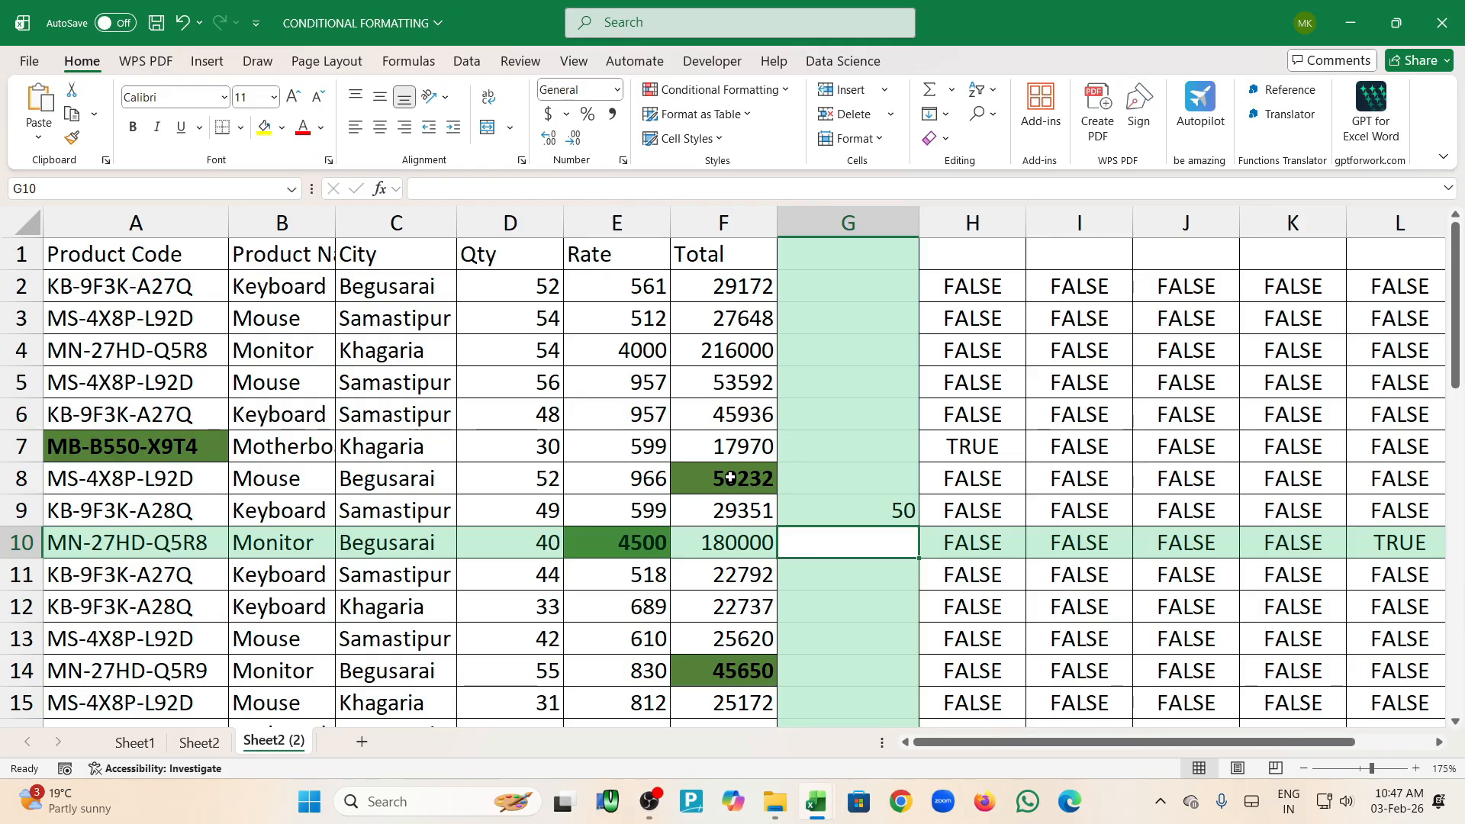
pyautogui.hotkey('ctrl', 's')
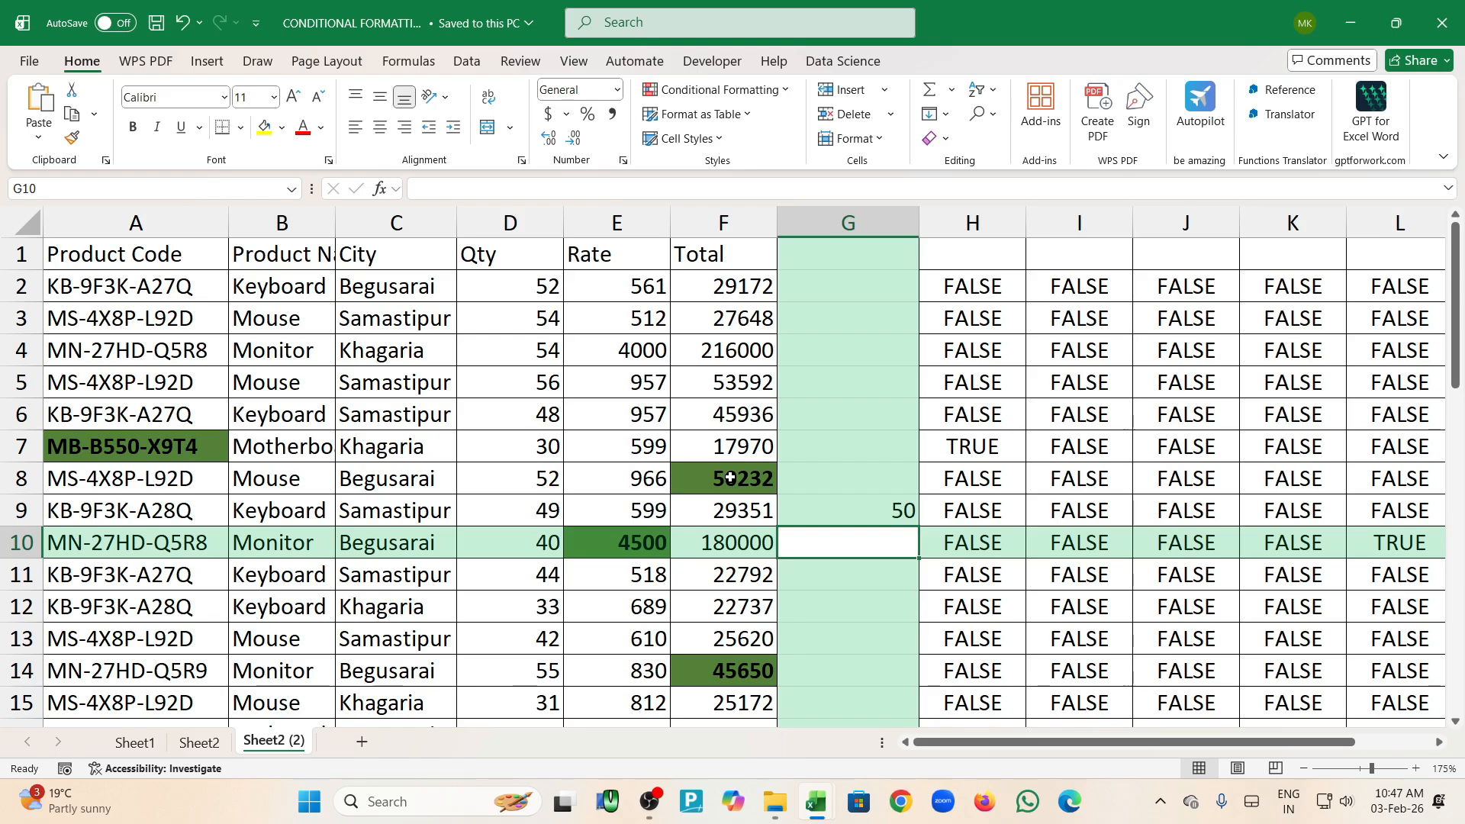
# Remove the AND blank check from the H2 formula, leaving =ISNUMBER(SEARCH($G$9,A2)), and accept the parenthesis correction
pyautogui.doubleClick(888, 510)
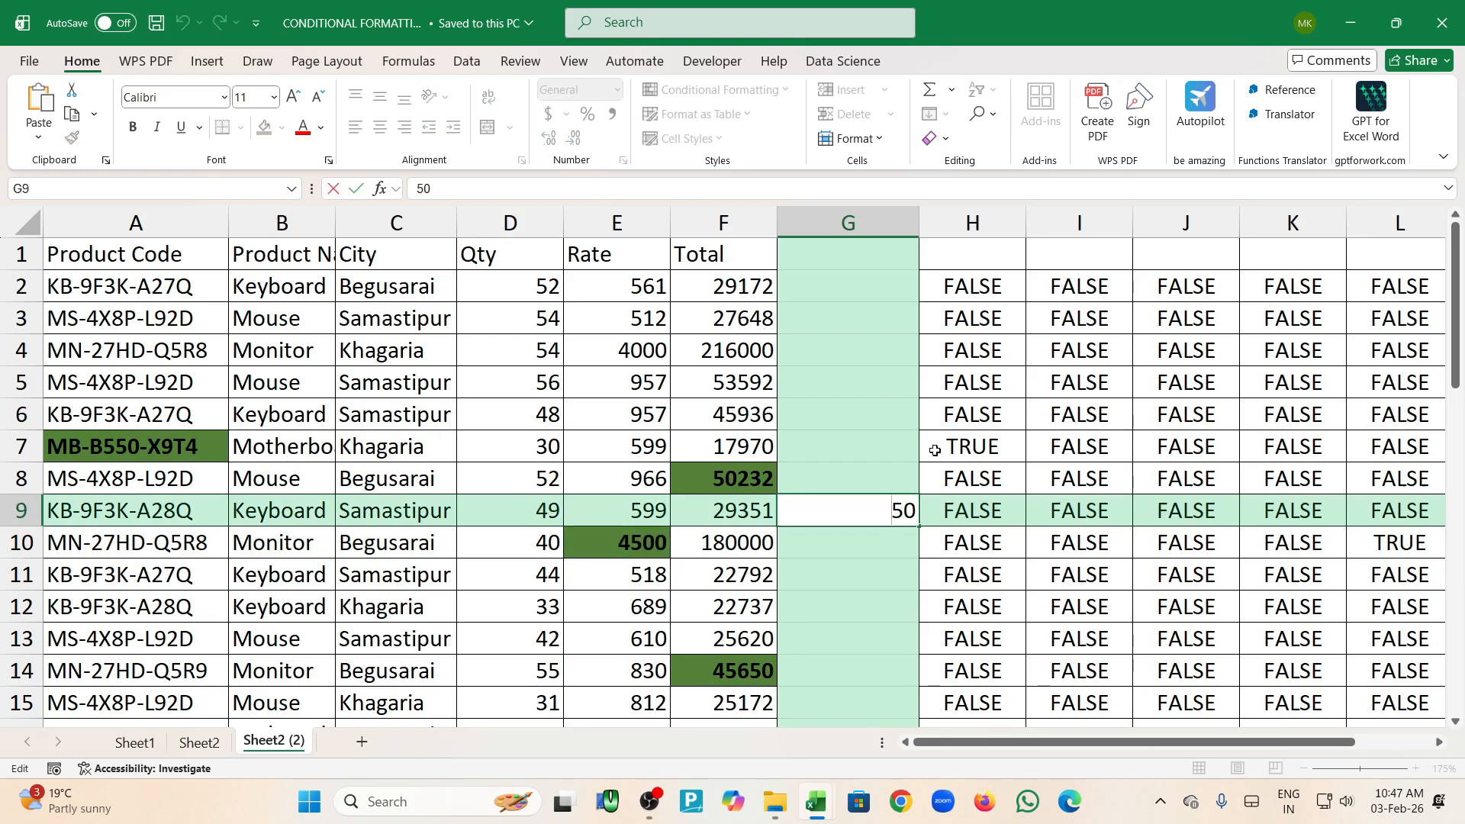
pyautogui.scroll(-11, 989, 267)
pyautogui.click(988, 281)
pyautogui.scroll(12, 1019, 370)
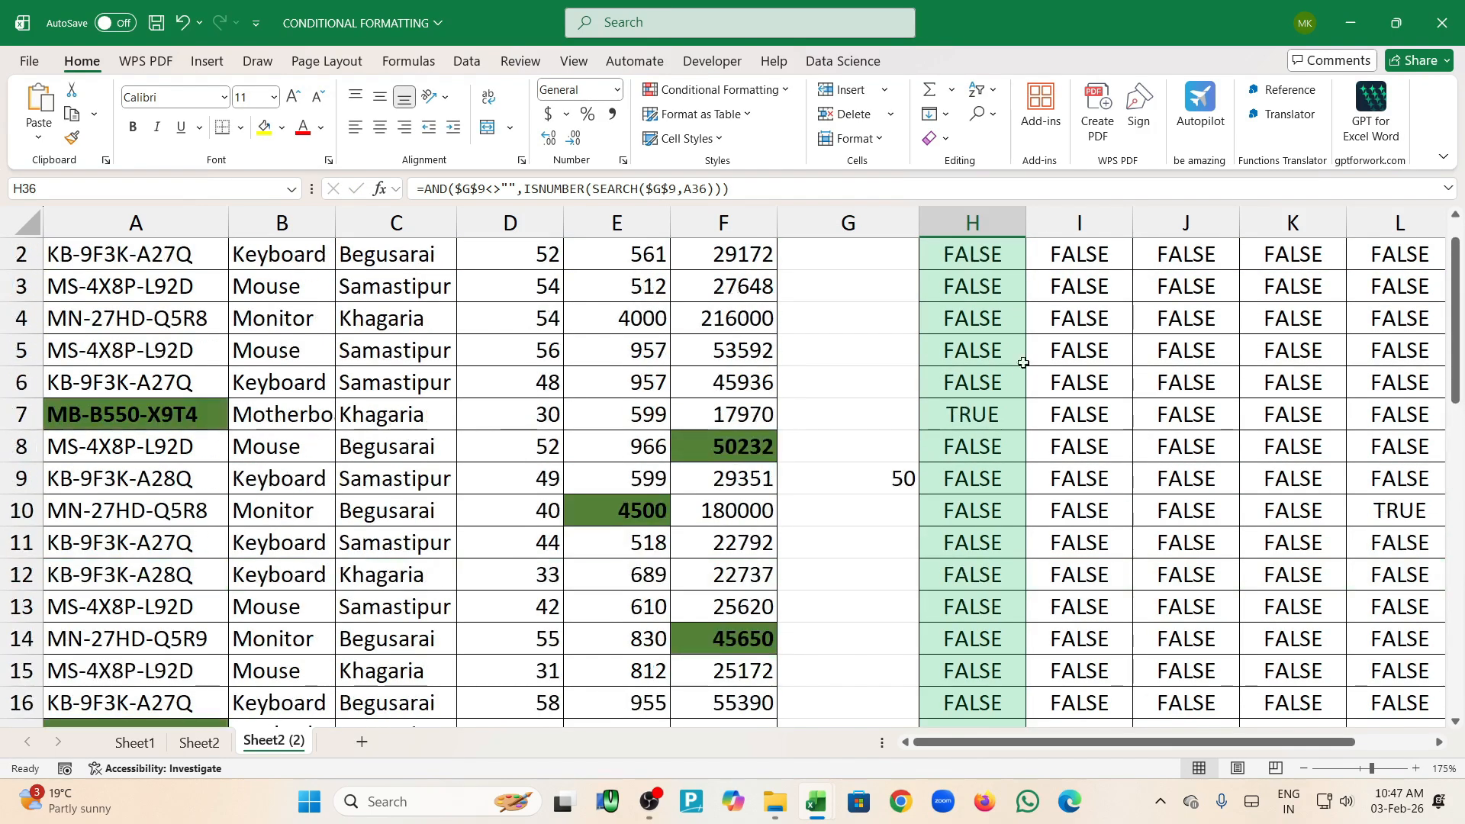
pyautogui.click(989, 287)
pyautogui.doubleClick(977, 285)
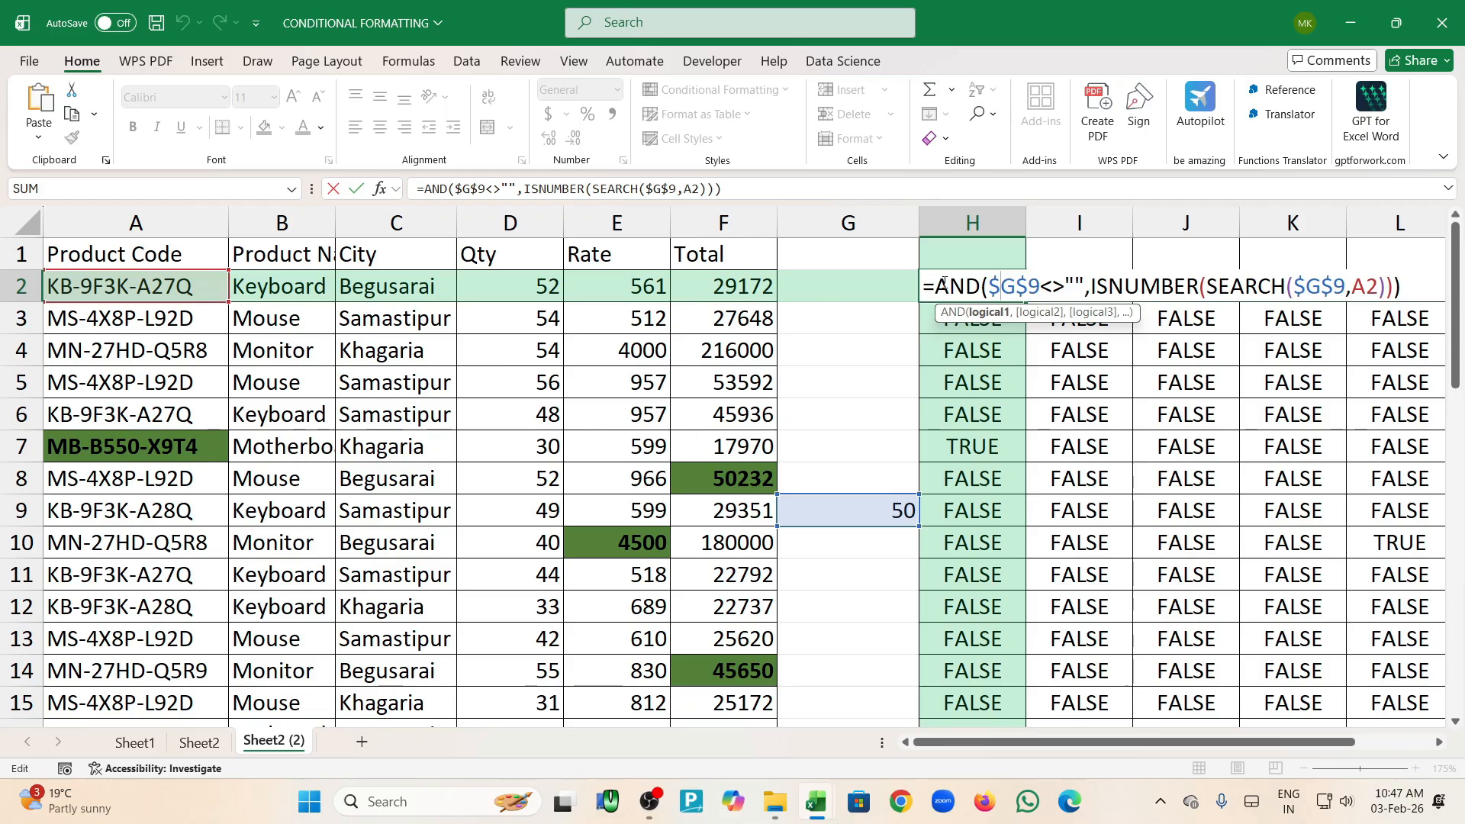
pyautogui.moveTo(975, 285); pyautogui.dragTo(1093, 290)
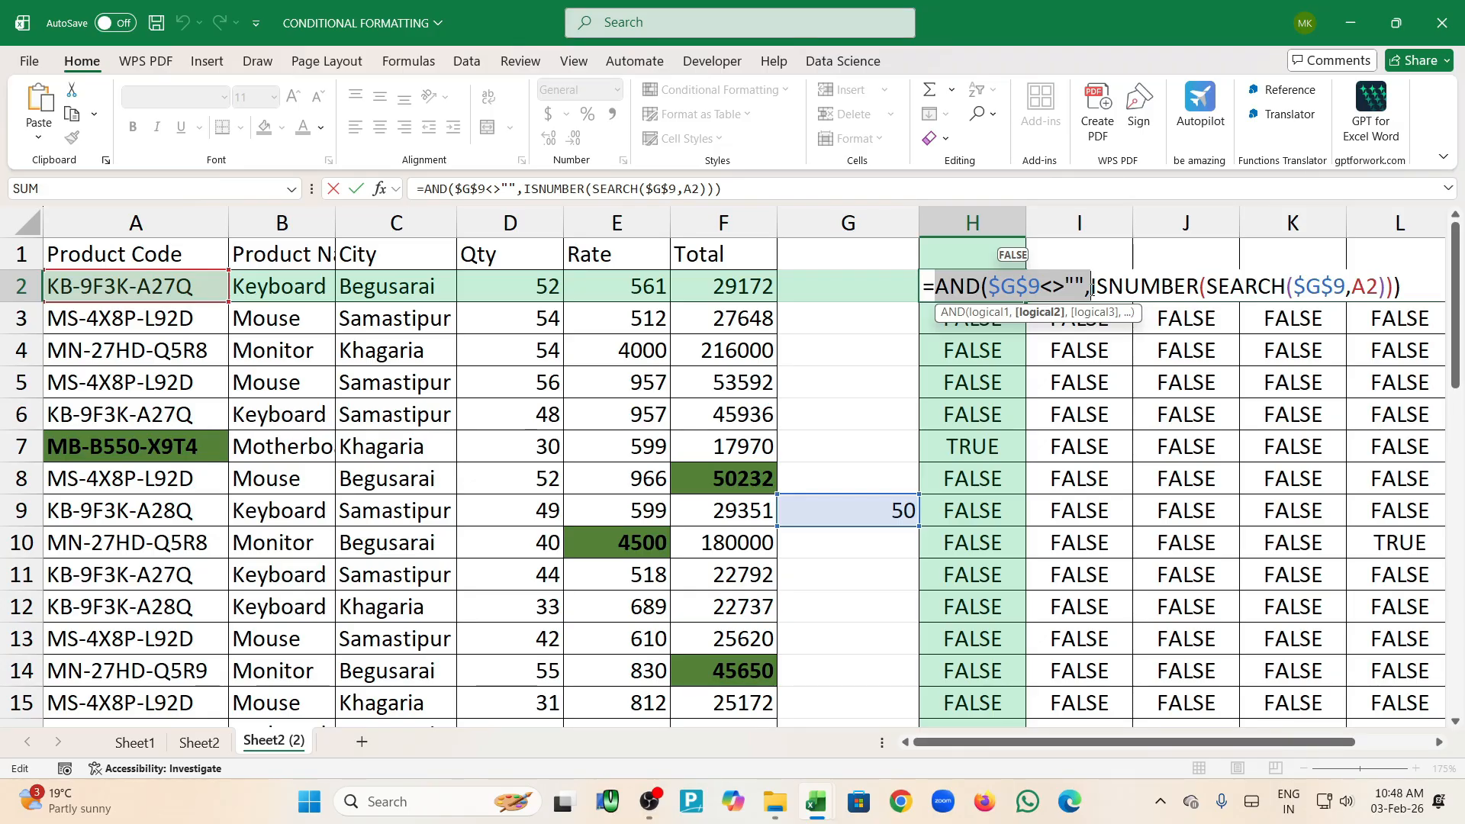
pyautogui.press('BackSpace')
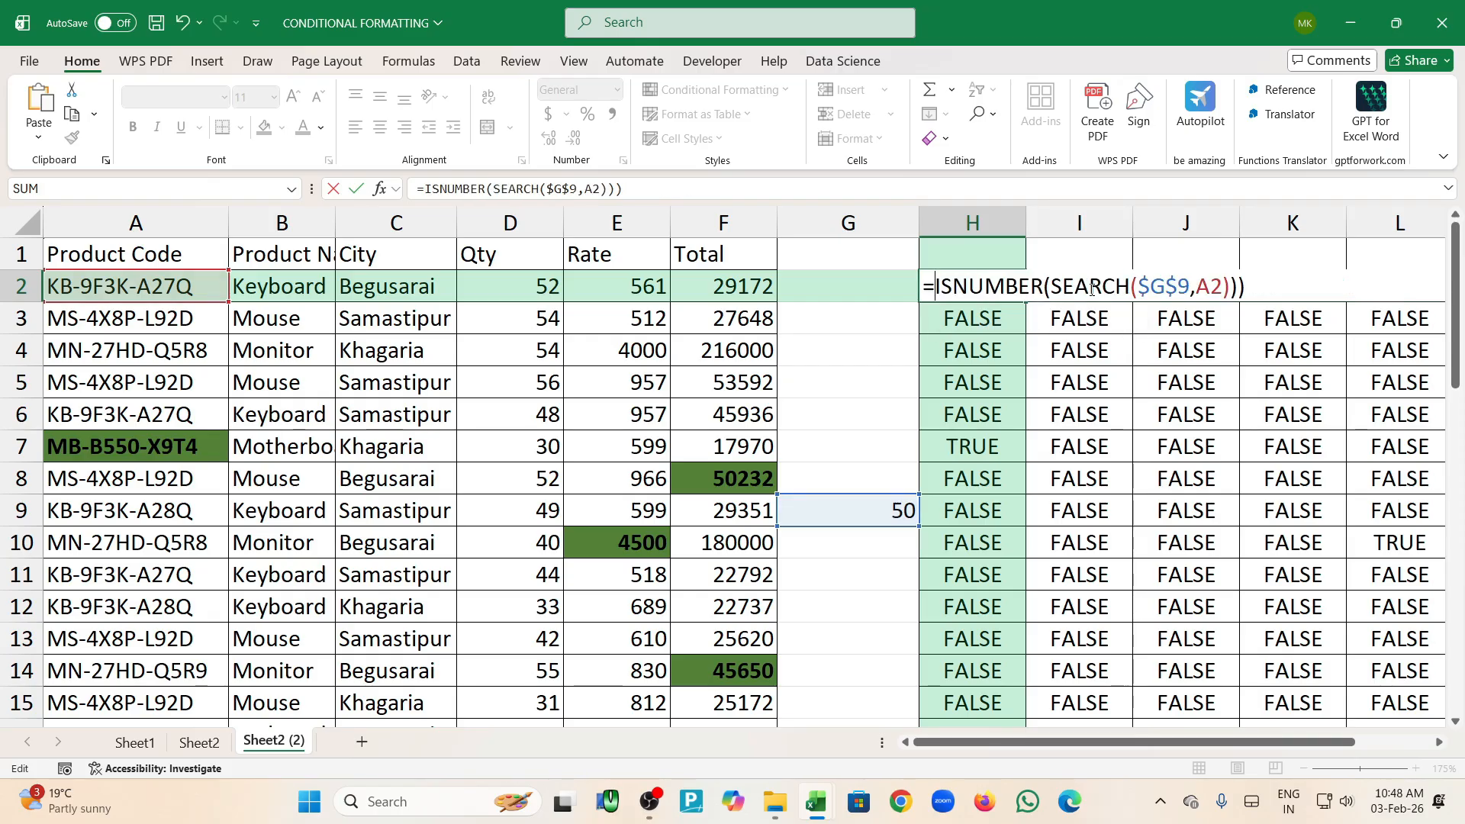
pyautogui.press('Return')
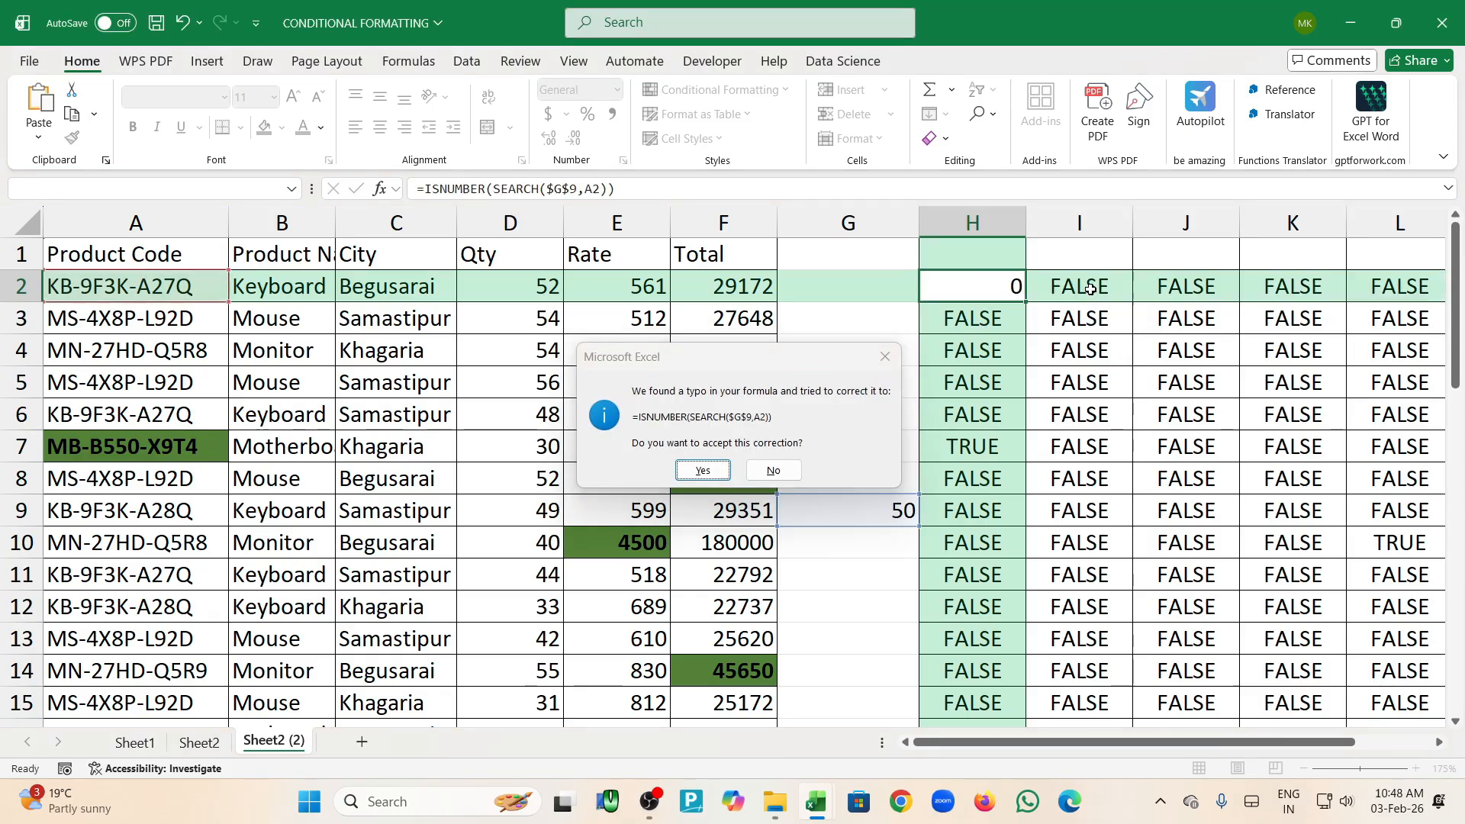
pyautogui.press('Return')
pyautogui.click(980, 289)
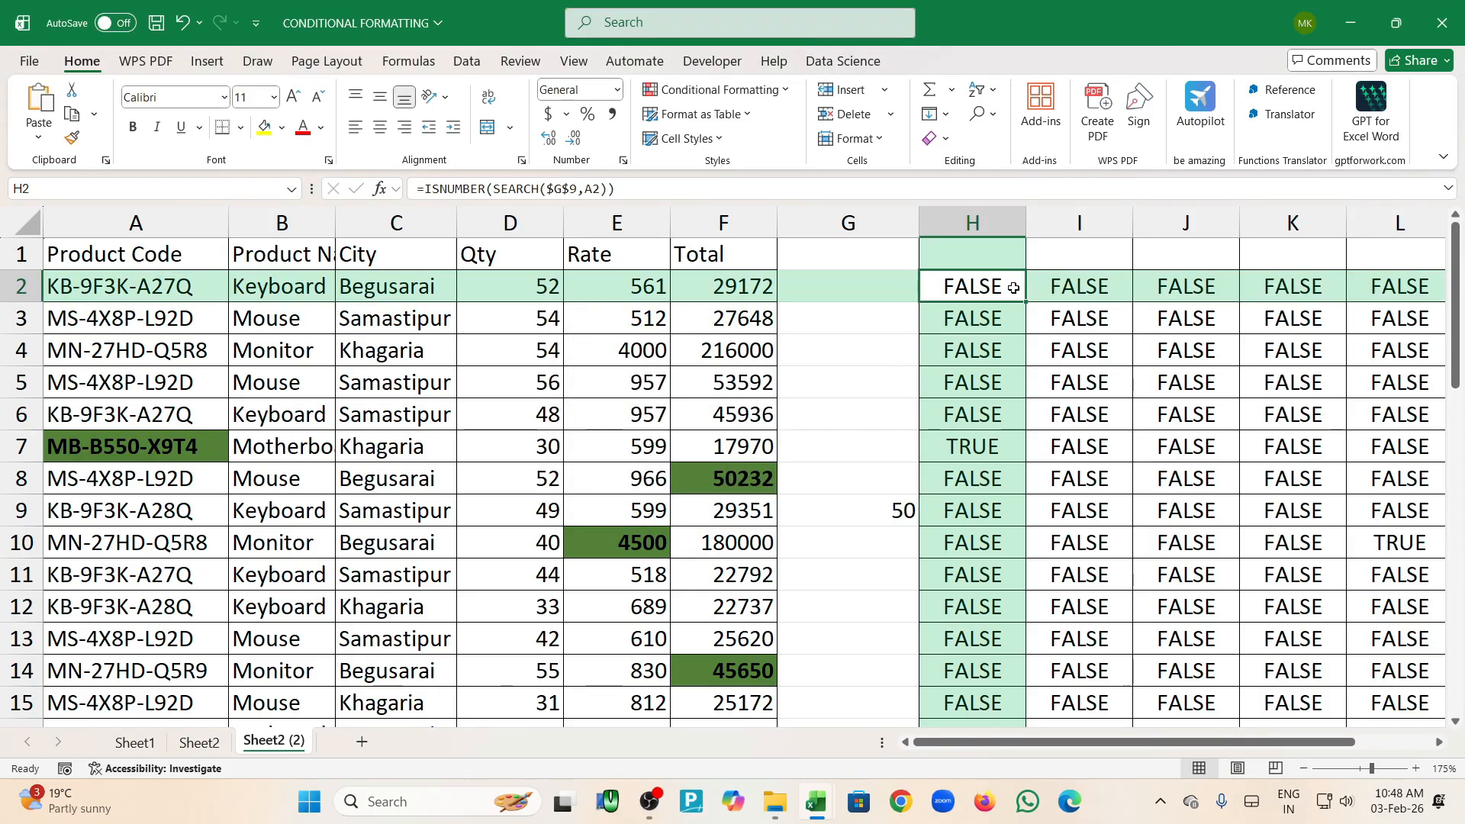
pyautogui.doubleClick(1015, 288)
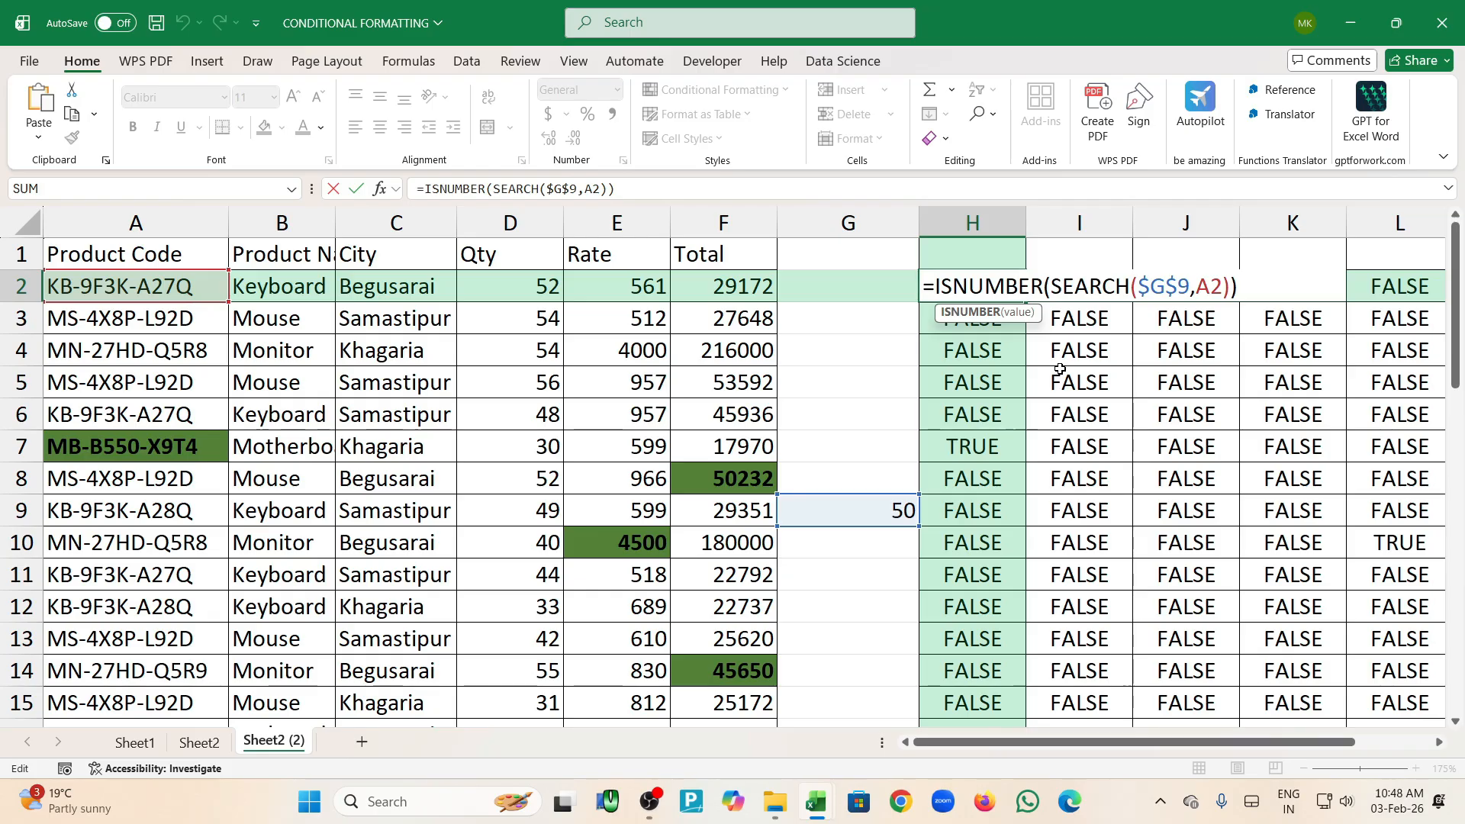
pyautogui.press('Return')
# Fill the simplified H2 formula =ISNUMBER(SEARCH($G$9,A2)) across to column M and down the helper table
pyautogui.click(1021, 296)
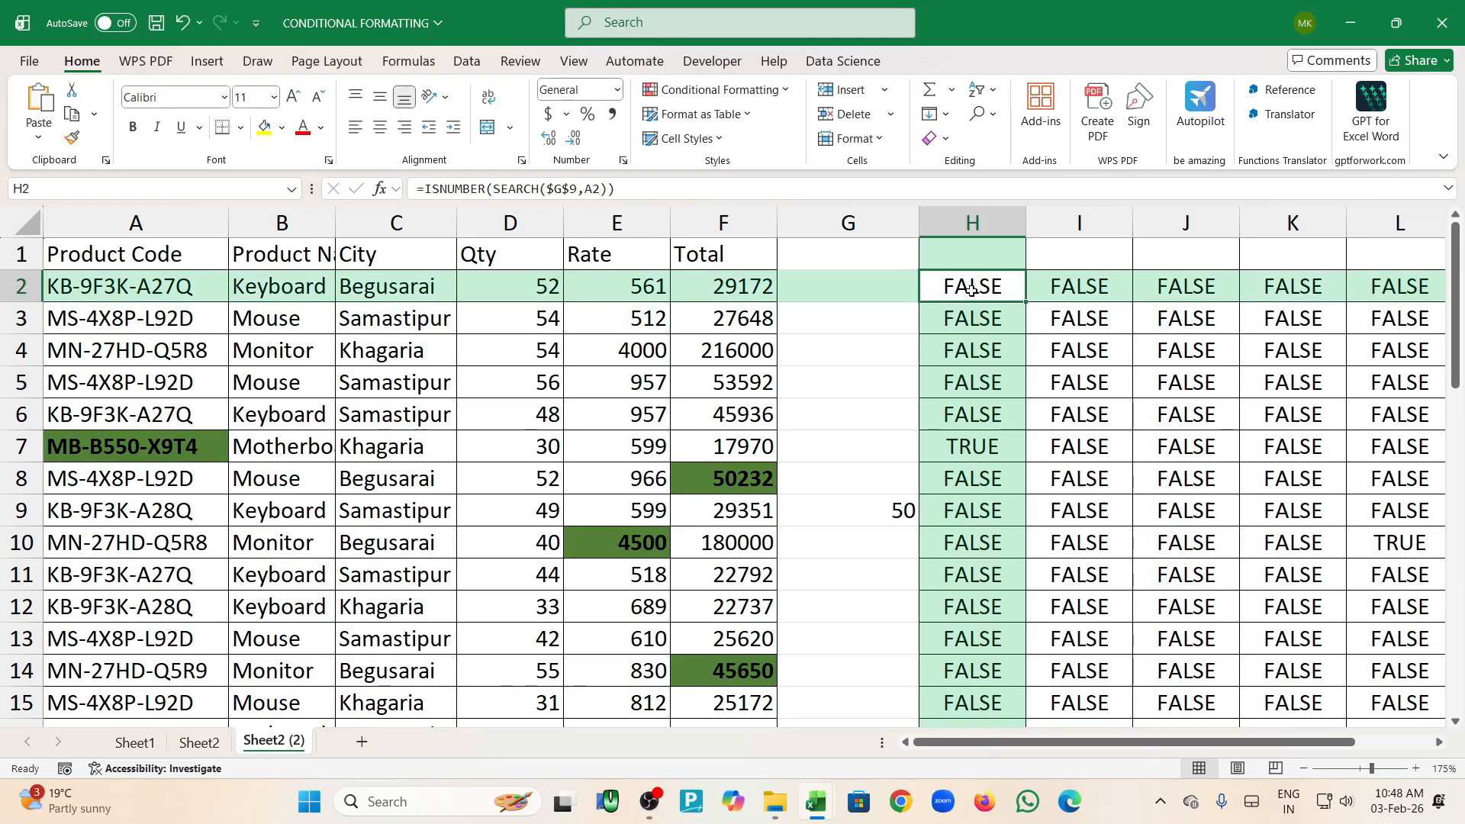
pyautogui.moveTo(1028, 303); pyautogui.dragTo(1273, 691)
pyautogui.scroll(-2, 1236, 532)
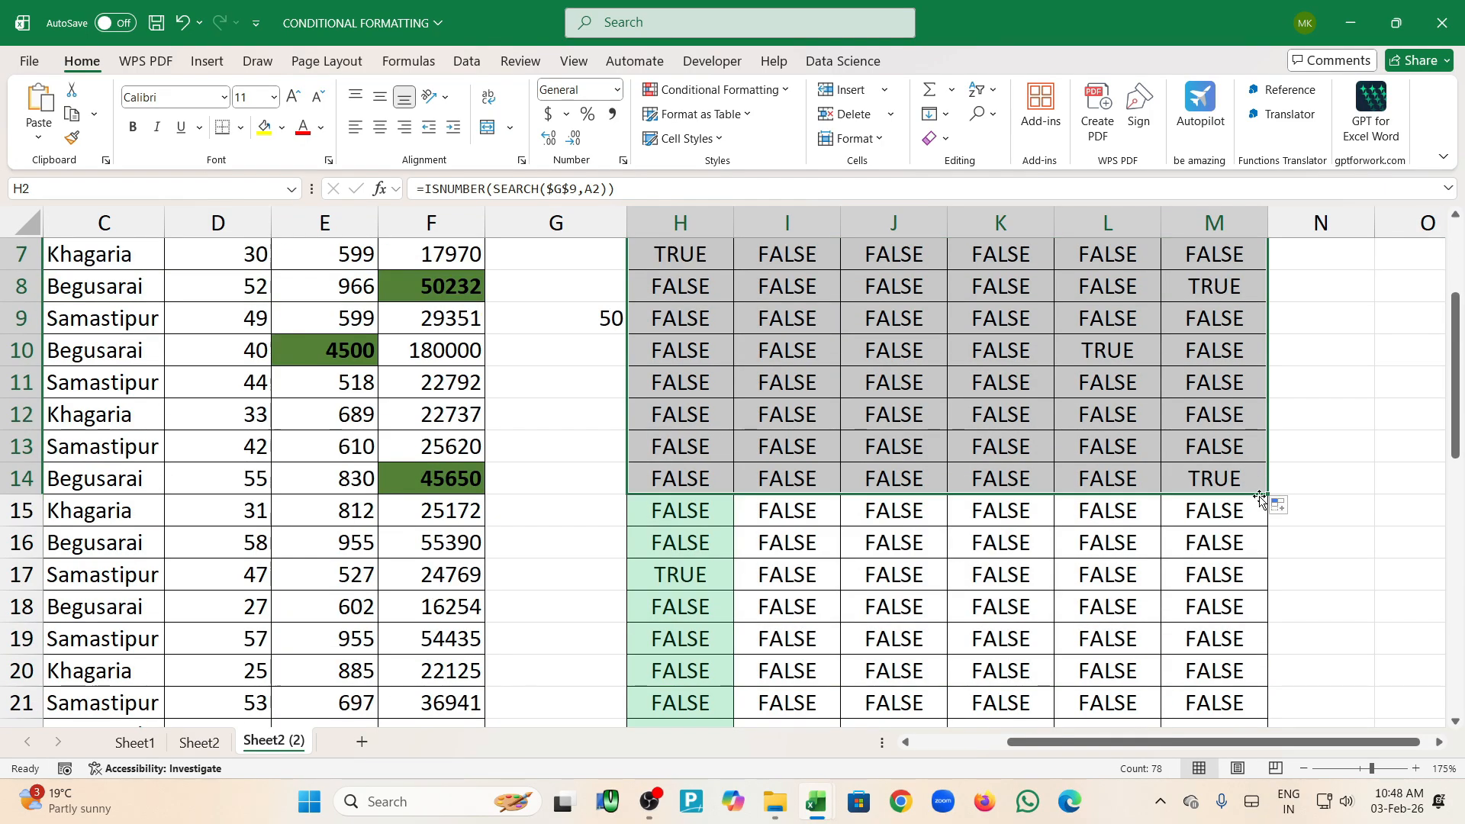
pyautogui.moveTo(1268, 495); pyautogui.dragTo(1273, 691)
pyautogui.scroll(-2, 1345, 635)
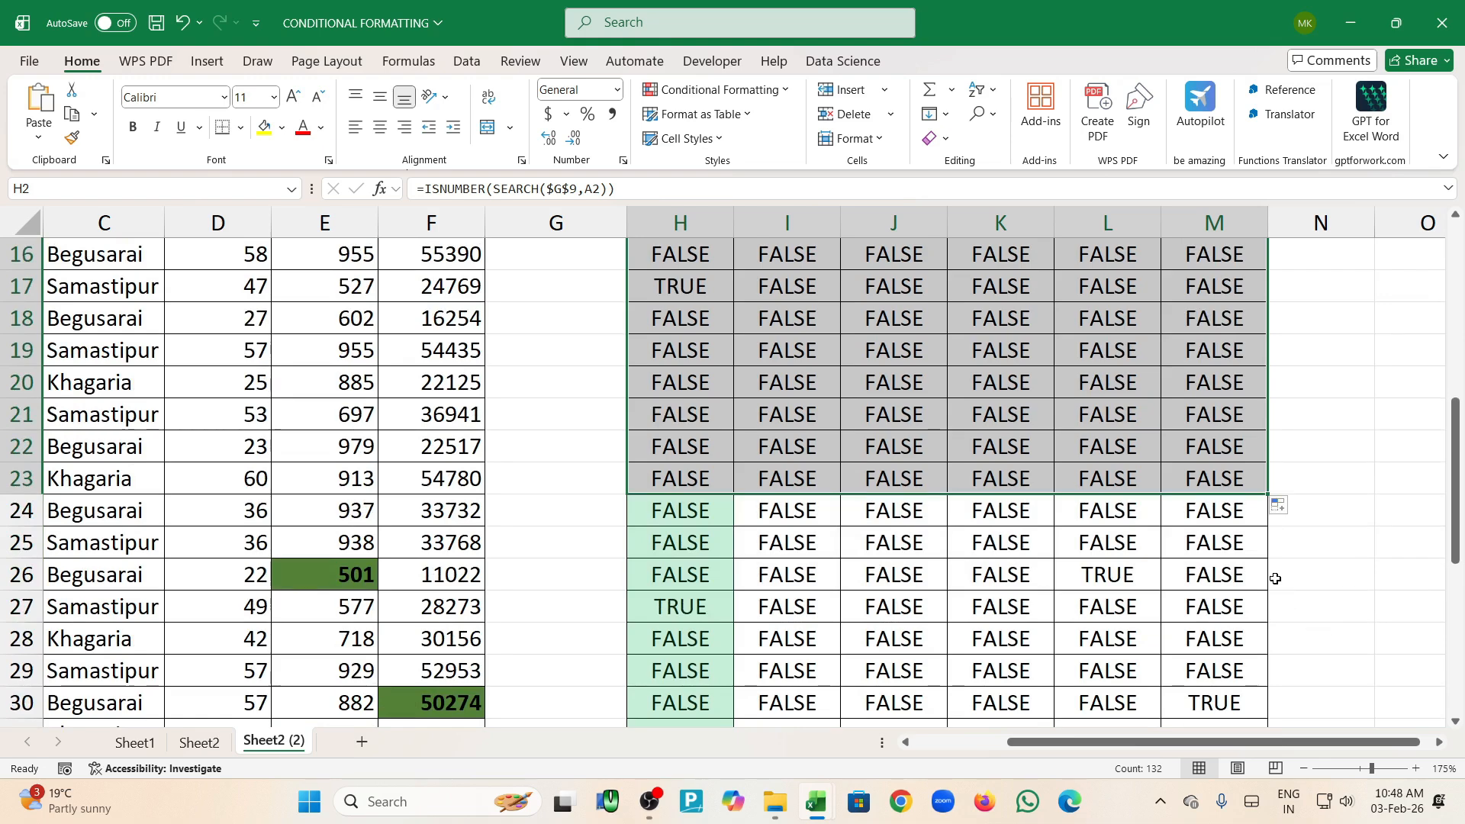
pyautogui.moveTo(1268, 494); pyautogui.dragTo(1273, 687)
# Undo the helper formula fills and the H2 edit to restore =AND($G$9<>"",ISNUMBER(SEARCH($G$9,A2)))
pyautogui.hotkey('ctrl', 'z')
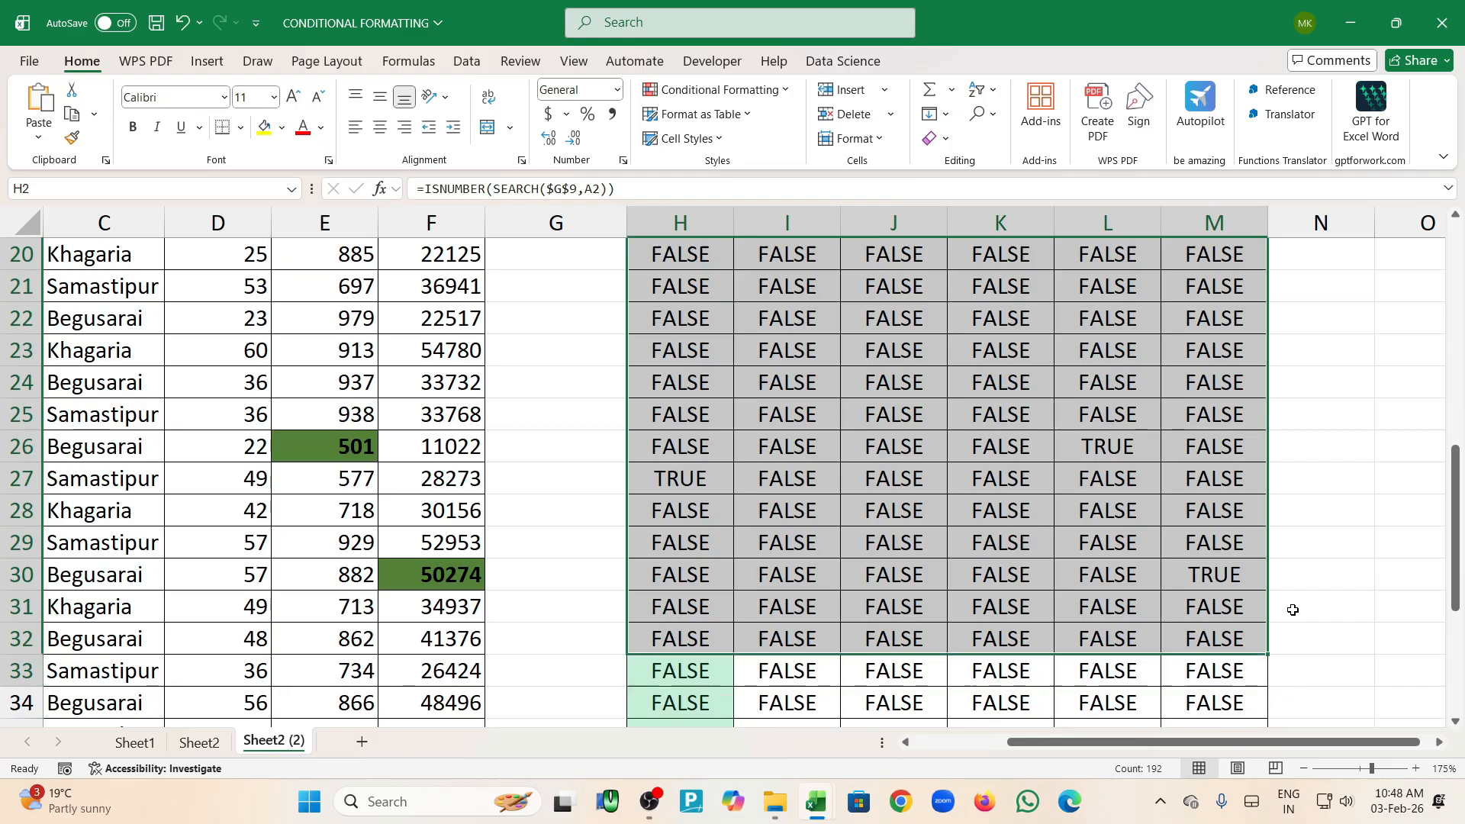
pyautogui.hotkey('ctrl', 'z')
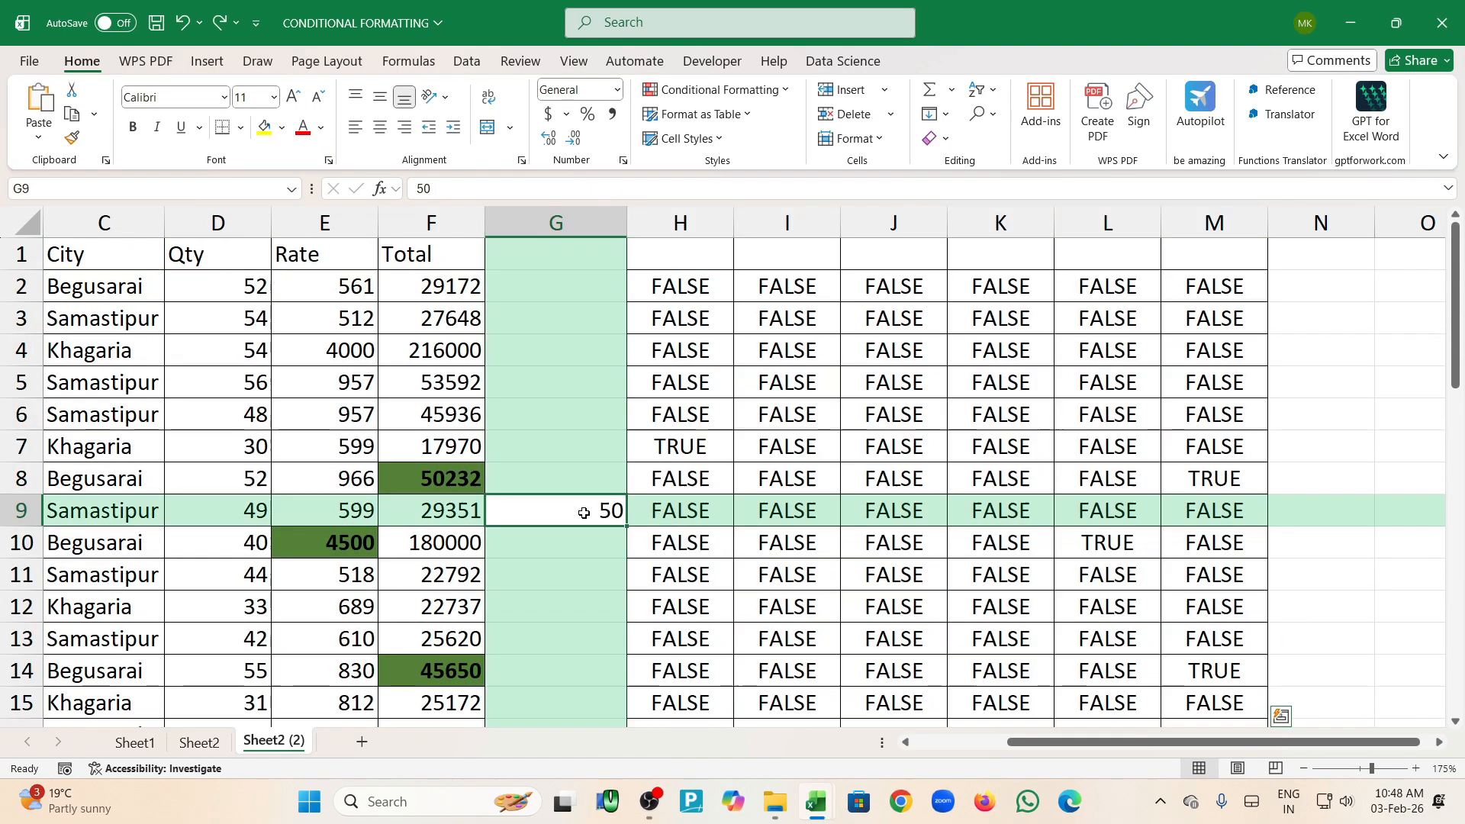
pyautogui.click(584, 513)
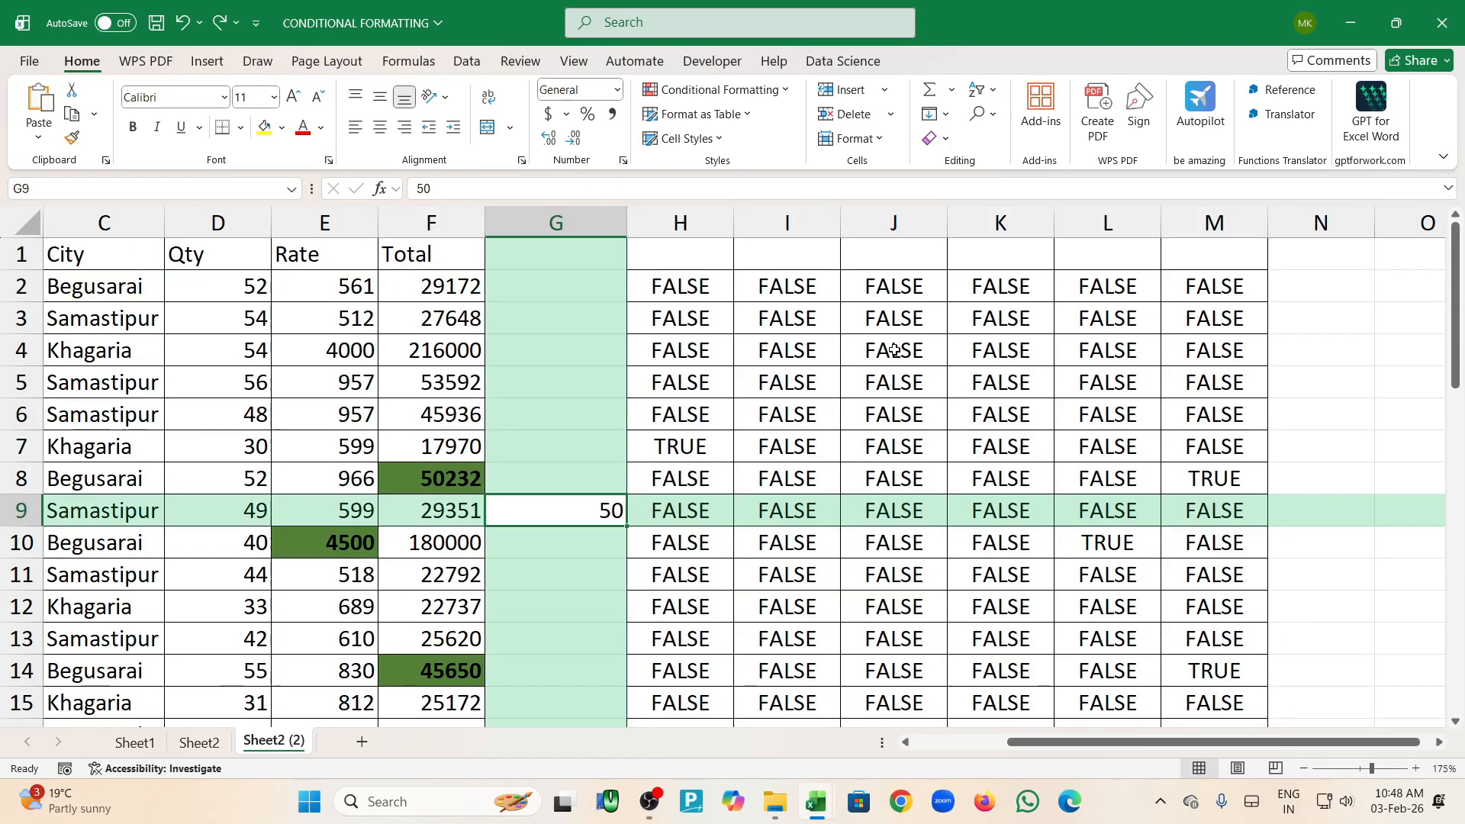
pyautogui.doubleClick(694, 288)
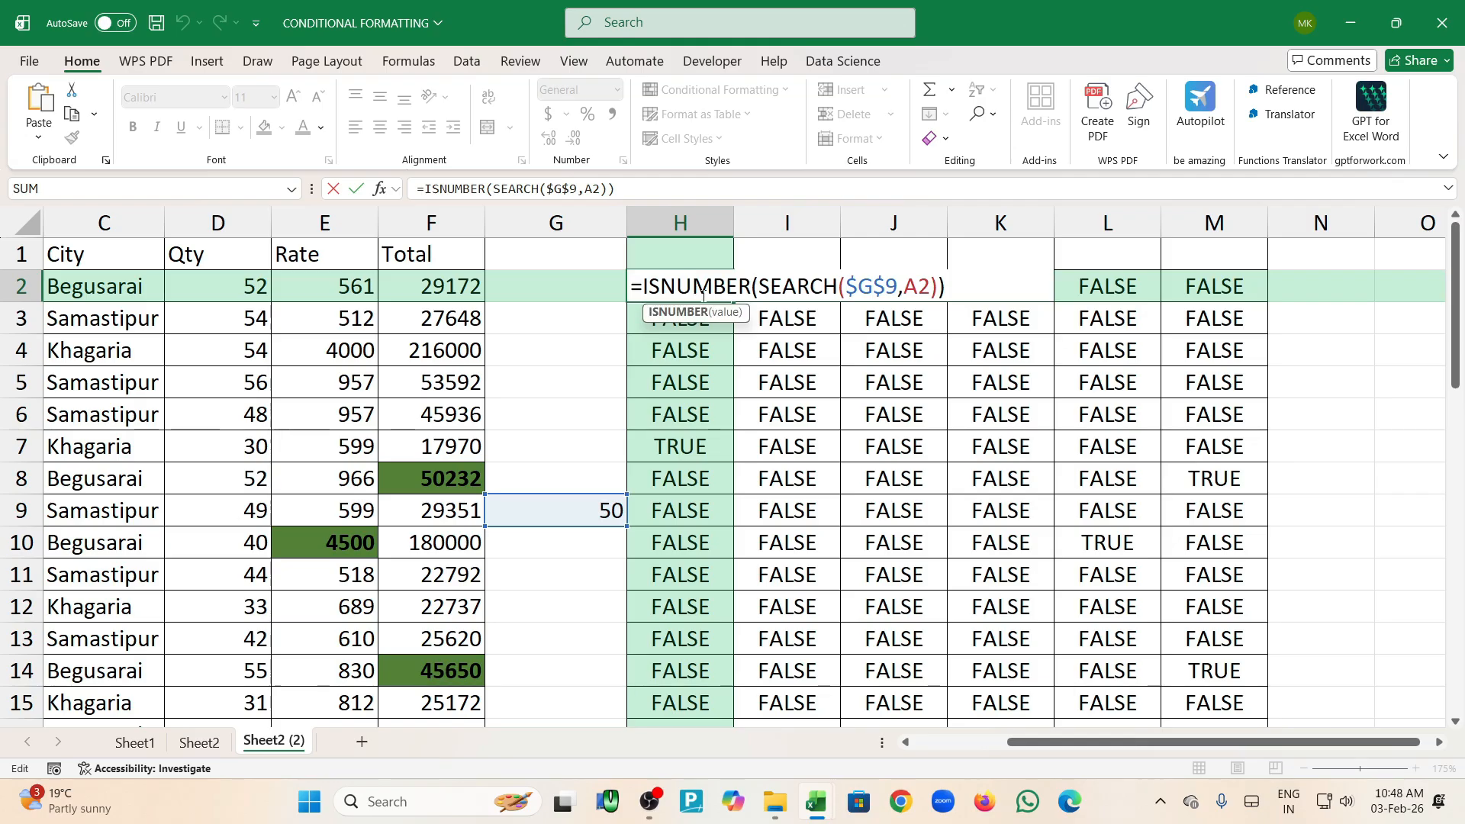
pyautogui.press('Return')
pyautogui.click(702, 299)
pyautogui.hotkey('ctrl', 'shift', 'Right')
pyautogui.hotkey('ctrl', 'shift', 'Down')
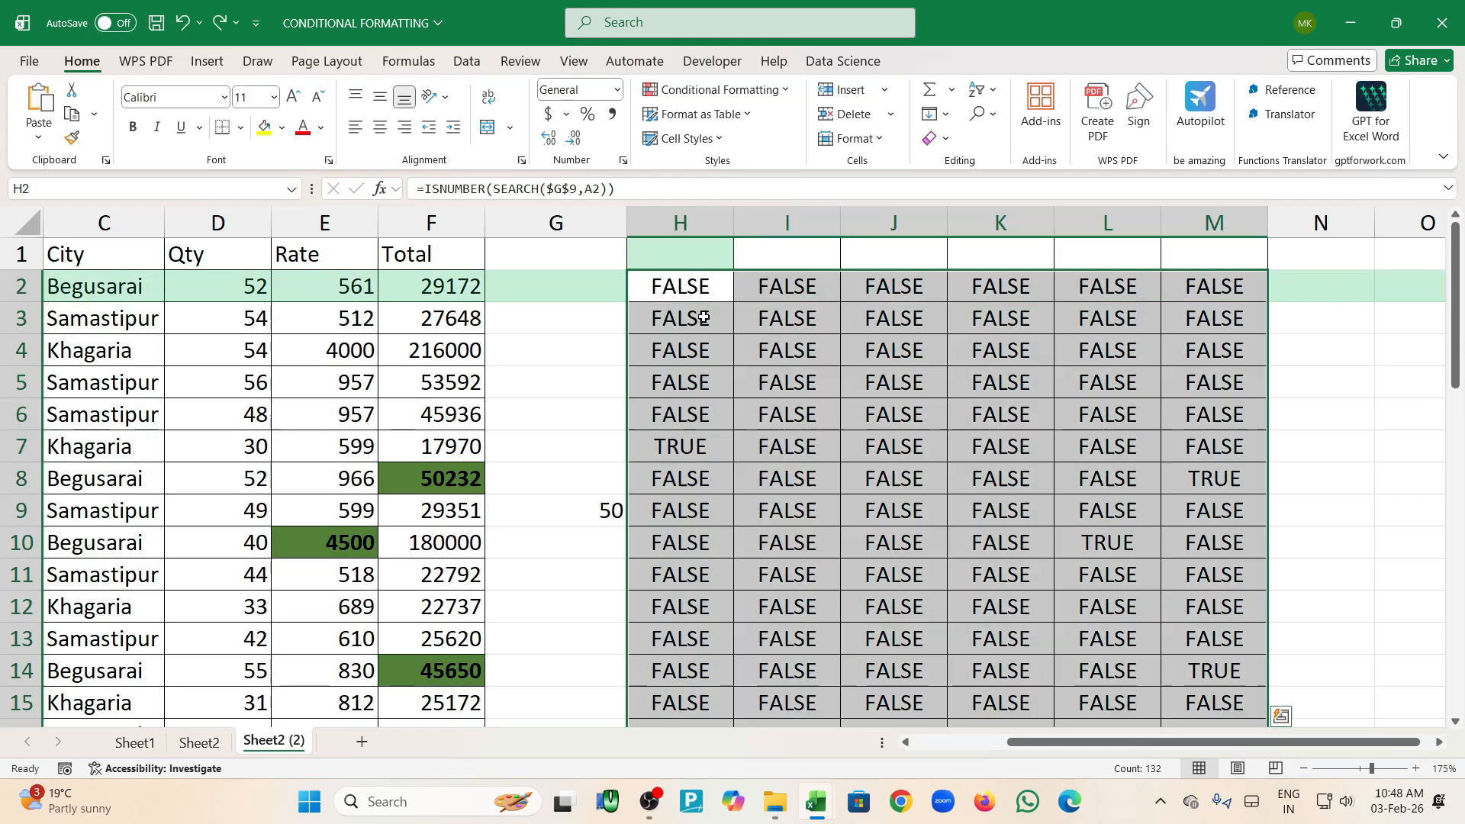
pyautogui.hotkey('shift', 'pageup')
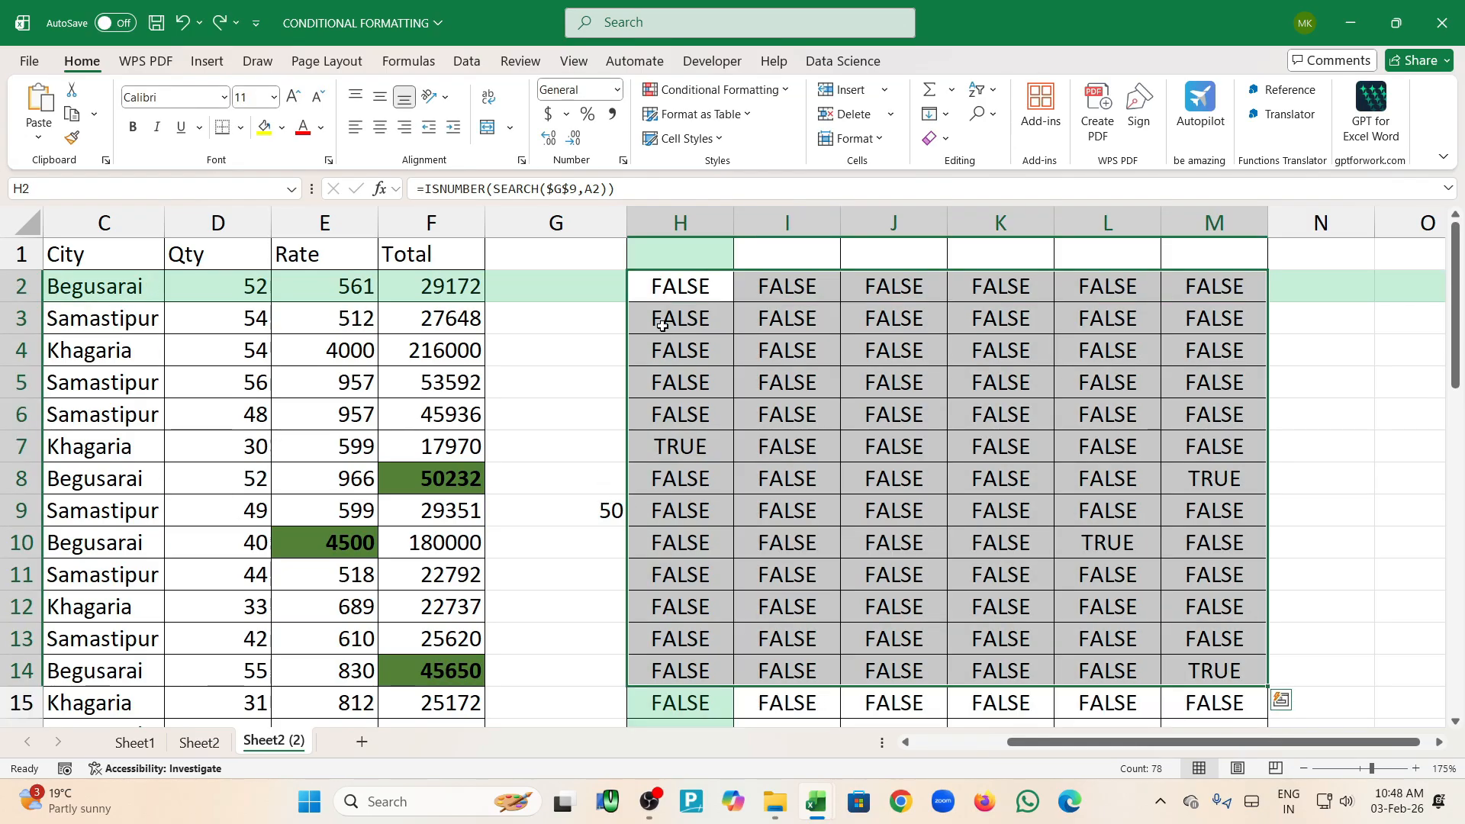
pyautogui.doubleClick(677, 290)
pyautogui.press('Return')
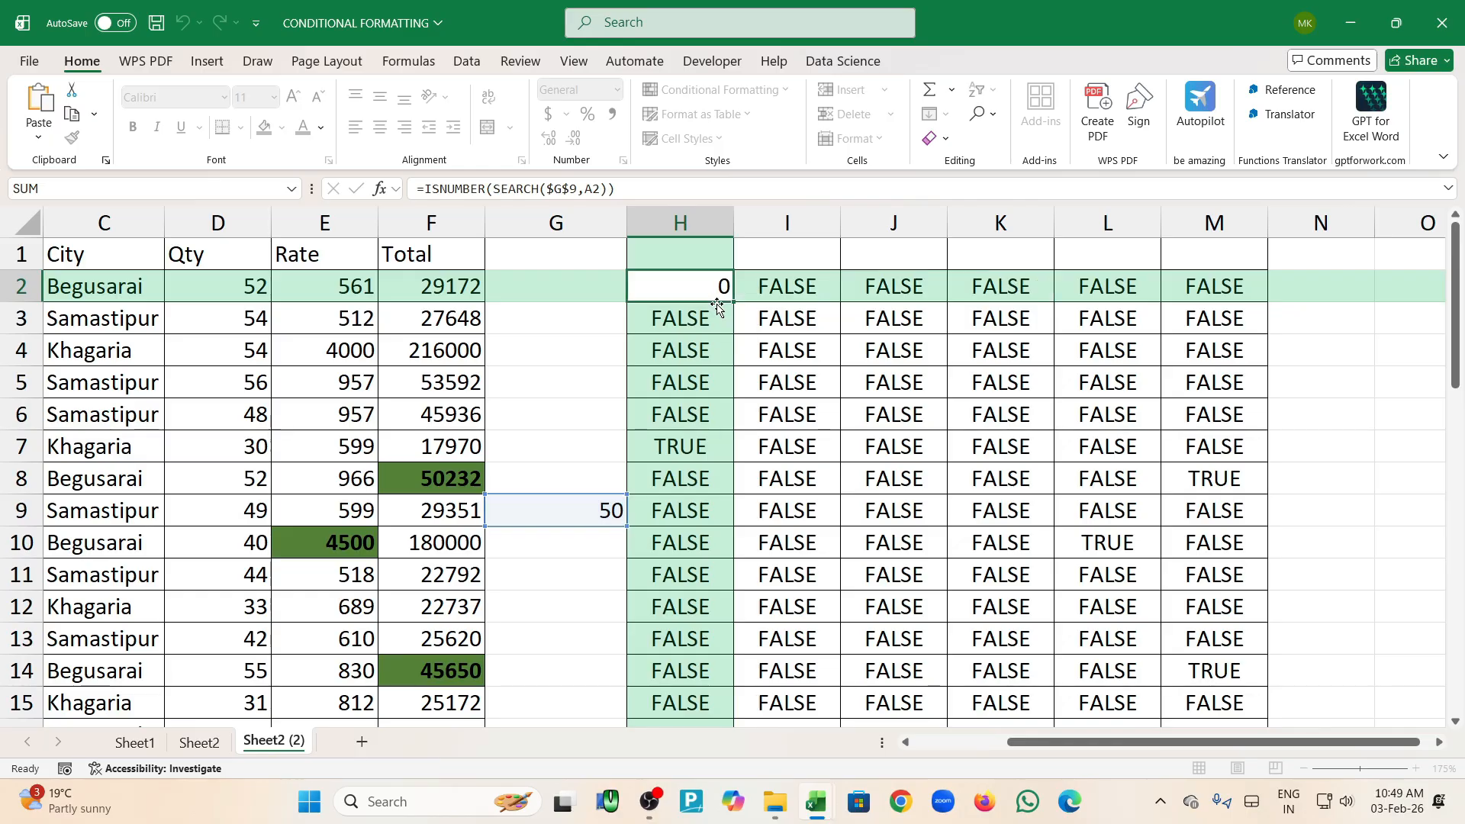
pyautogui.press('Up')
pyautogui.hotkey('ctrl', 'shift', 'Right')
pyautogui.hotkey('shift', 'Down')
pyautogui.hotkey('shift', 'Down')
pyautogui.hotkey('shift', 'Down')
pyautogui.hotkey('shift', 'Down')
pyautogui.hotkey('shift', 'Down')
pyautogui.hotkey('shift', 'Down')
pyautogui.hotkey('shift', 'Up')
pyautogui.hotkey('shift', 'Up')
pyautogui.hotkey('shift', 'Up')
pyautogui.hotkey('shift', 'Up')
pyautogui.hotkey('shift', 'Up')
pyautogui.hotkey('shift', 'Up')
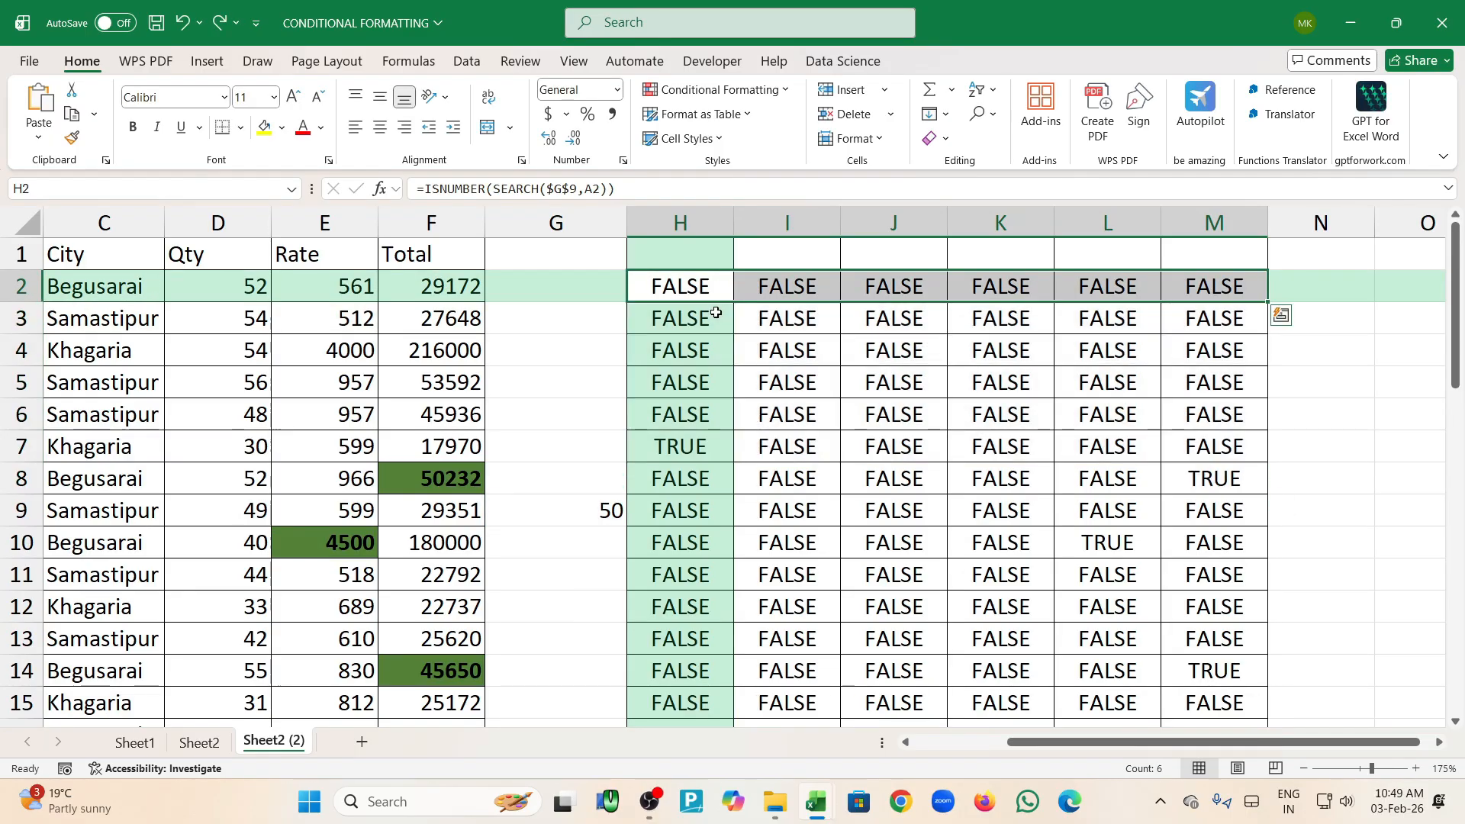
pyautogui.hotkey('ctrl', 'shift', 'Left')
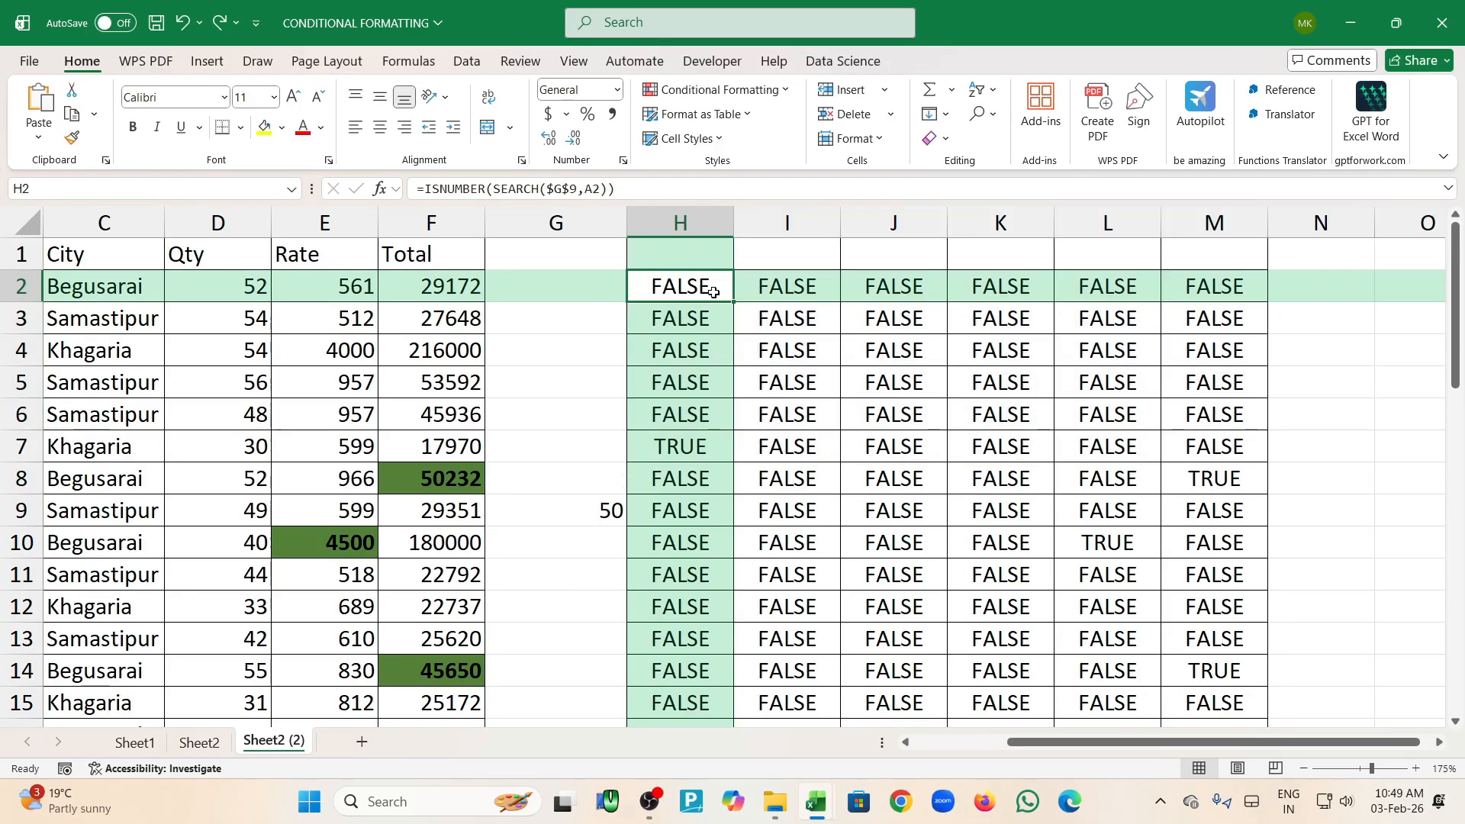
pyautogui.hotkey('ctrl', 'y')
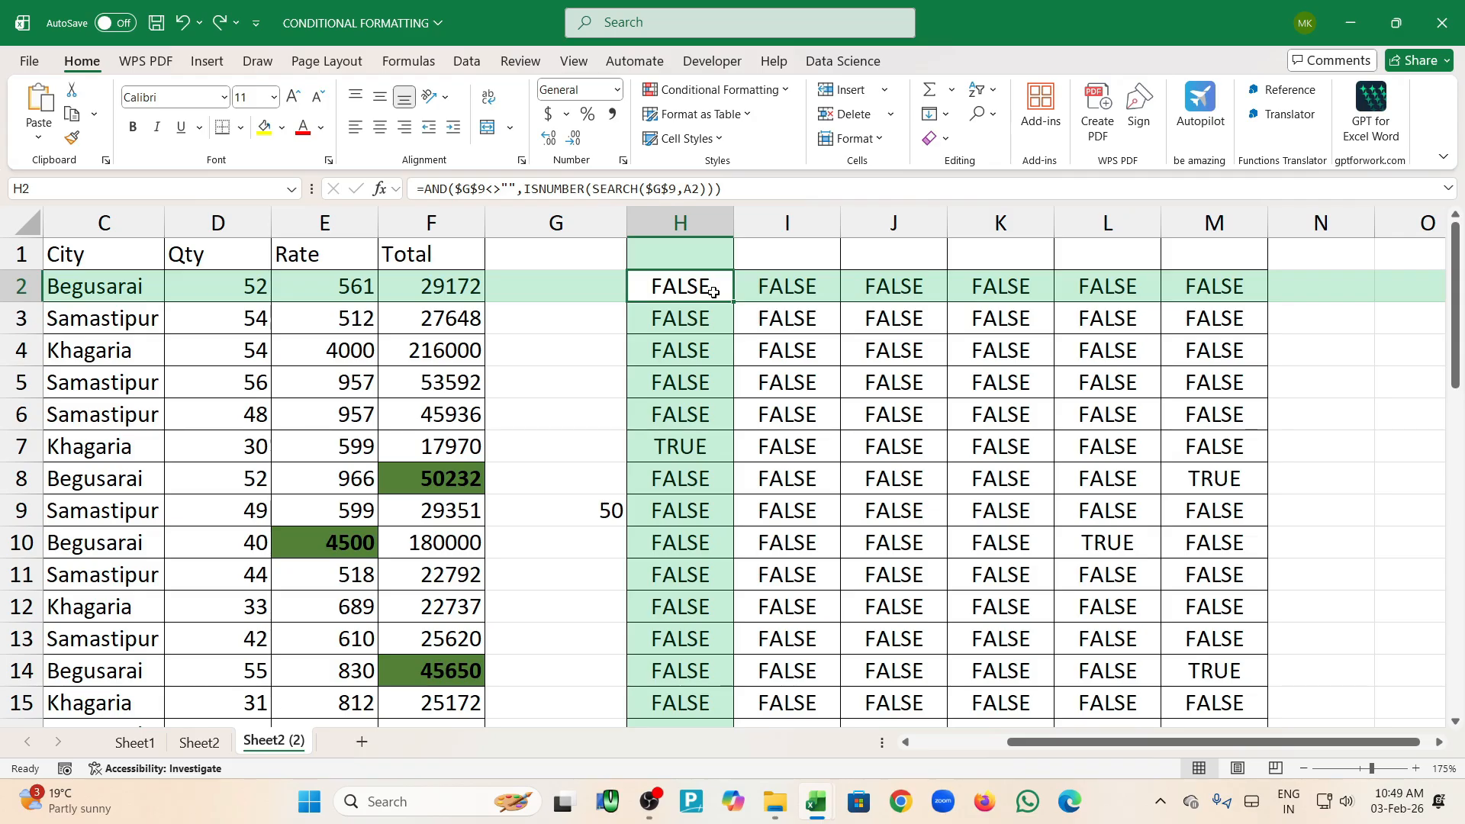
# Examine the $G$9<>"" blank check inside the AND formula in H2
pyautogui.doubleClick(716, 294)
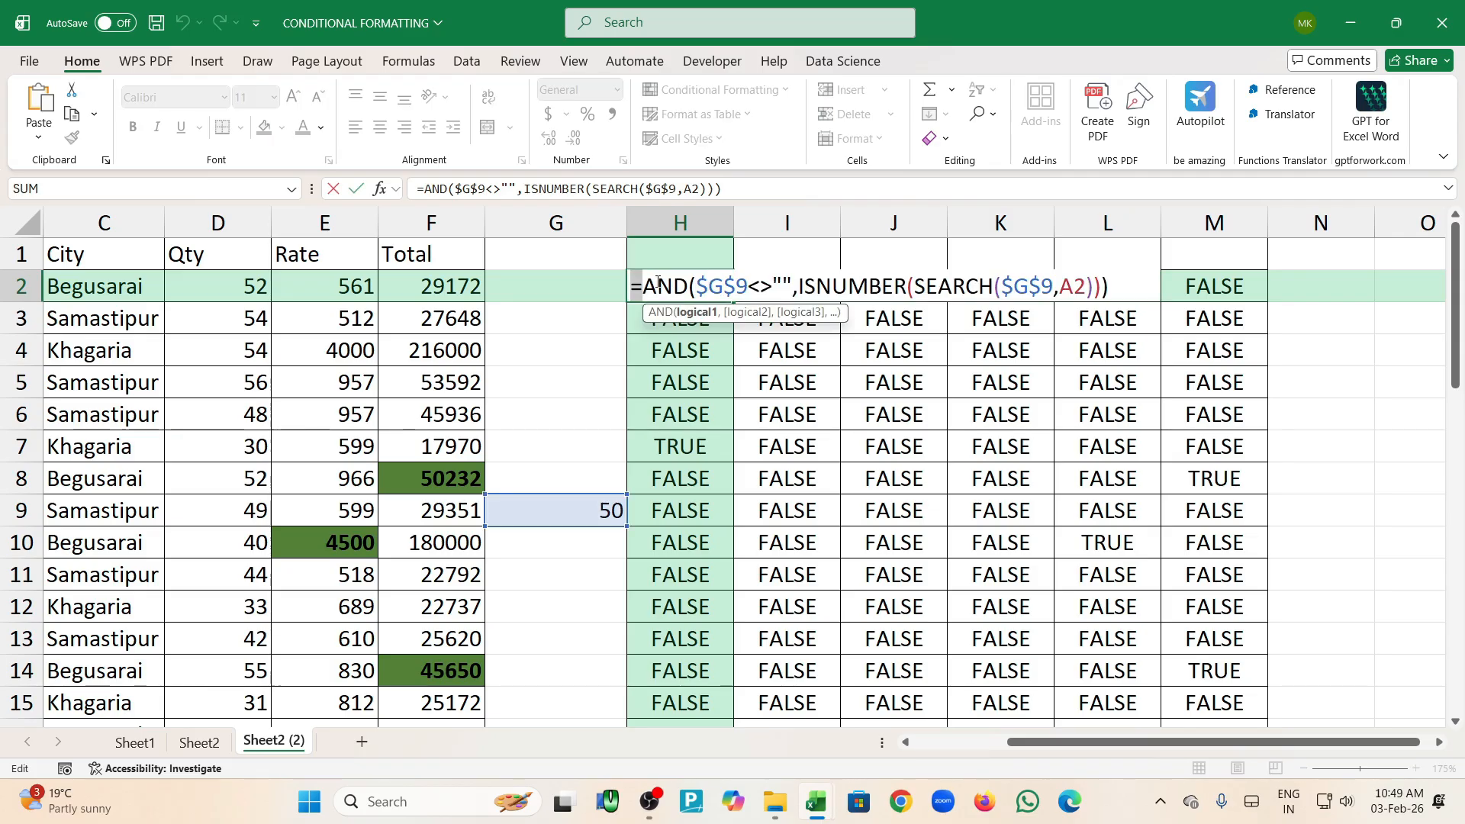
pyautogui.moveTo(697, 287); pyautogui.dragTo(764, 287)
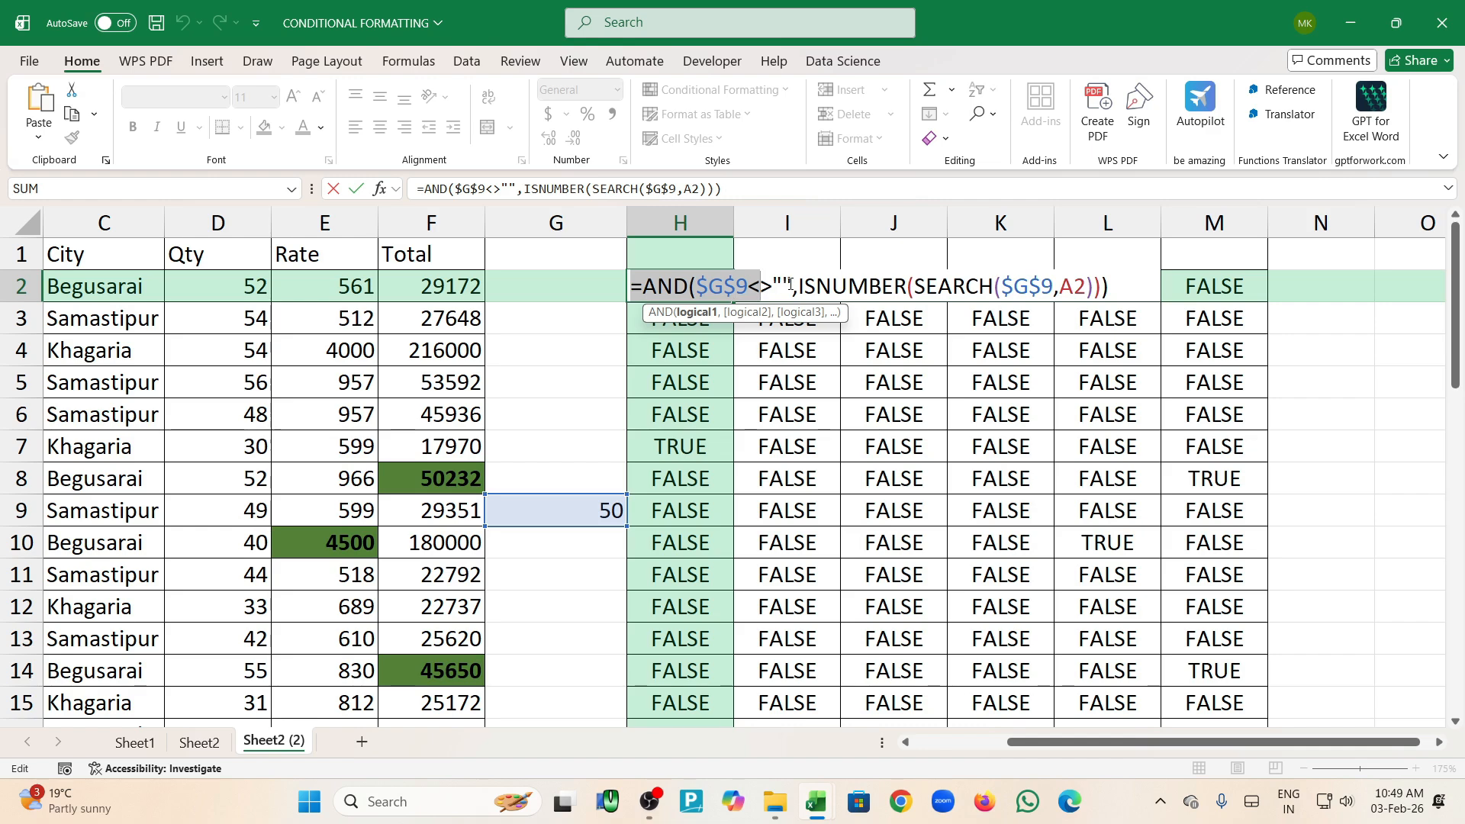
pyautogui.moveTo(792, 284); pyautogui.dragTo(761, 284)
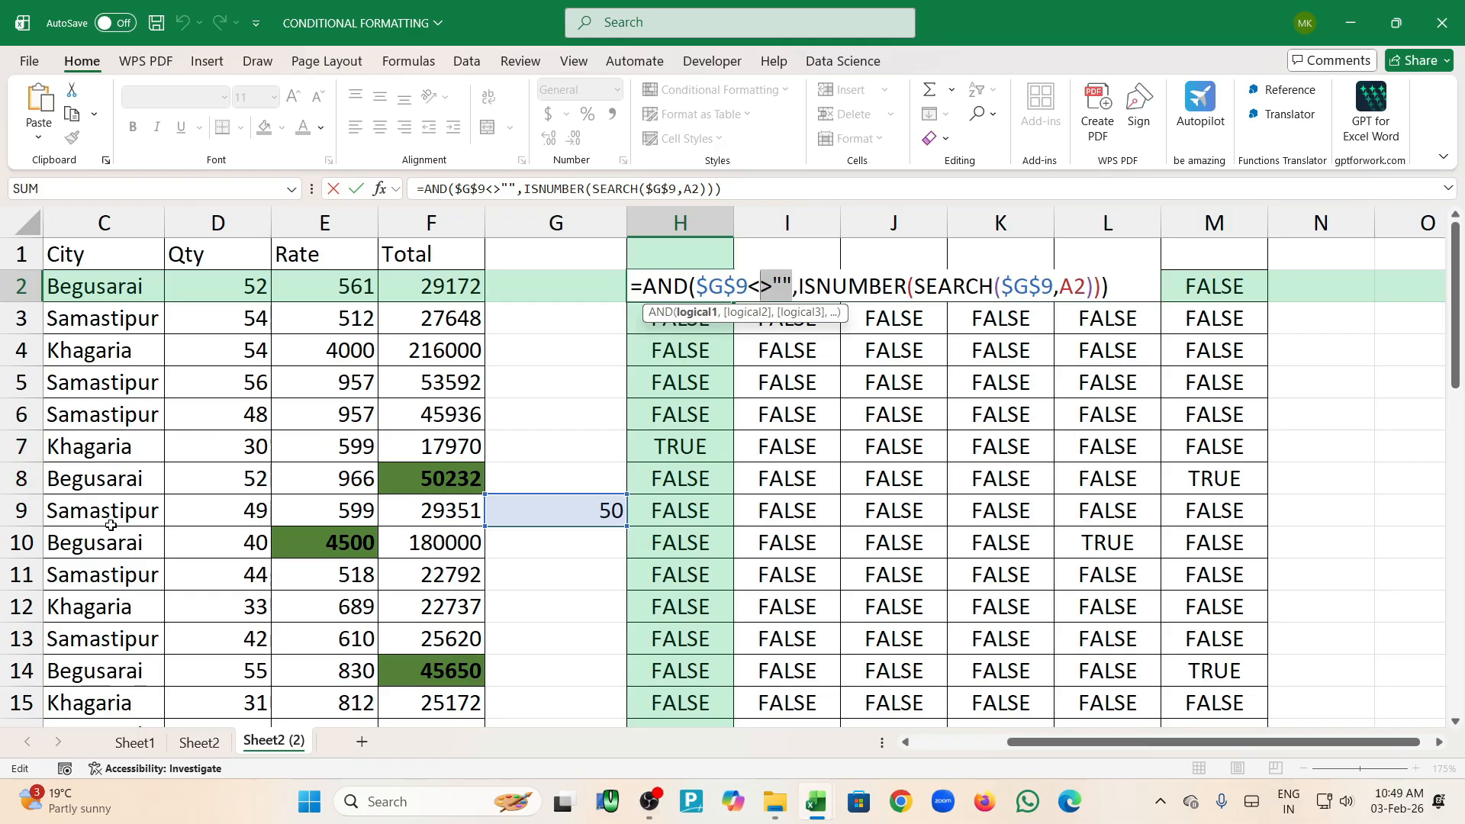
pyautogui.press('Return')
# Clear the search term in G9 and review the AND blank check in the H2 formula
pyautogui.click(569, 511)
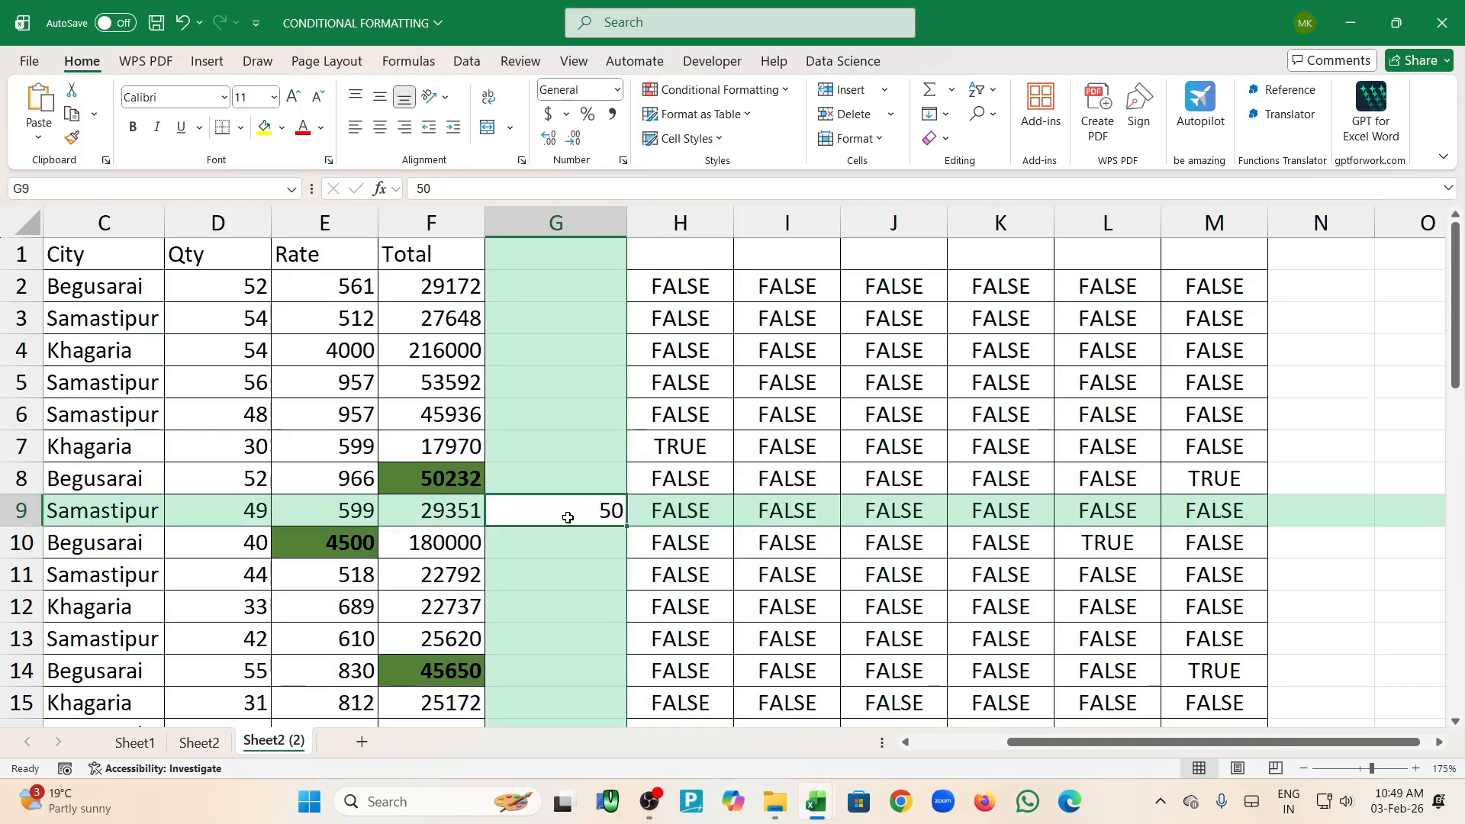
pyautogui.press('Delete')
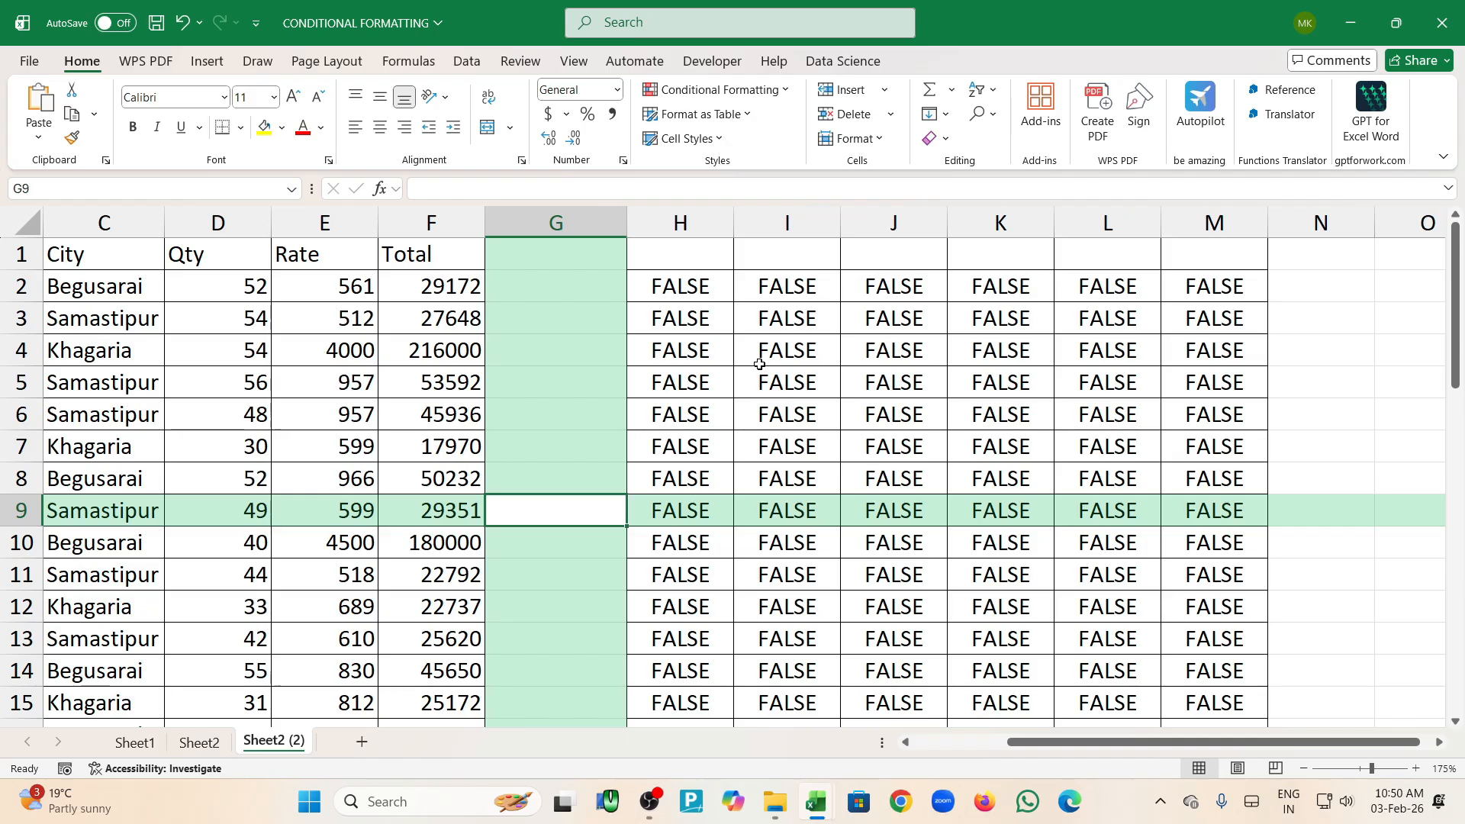
pyautogui.doubleClick(725, 287)
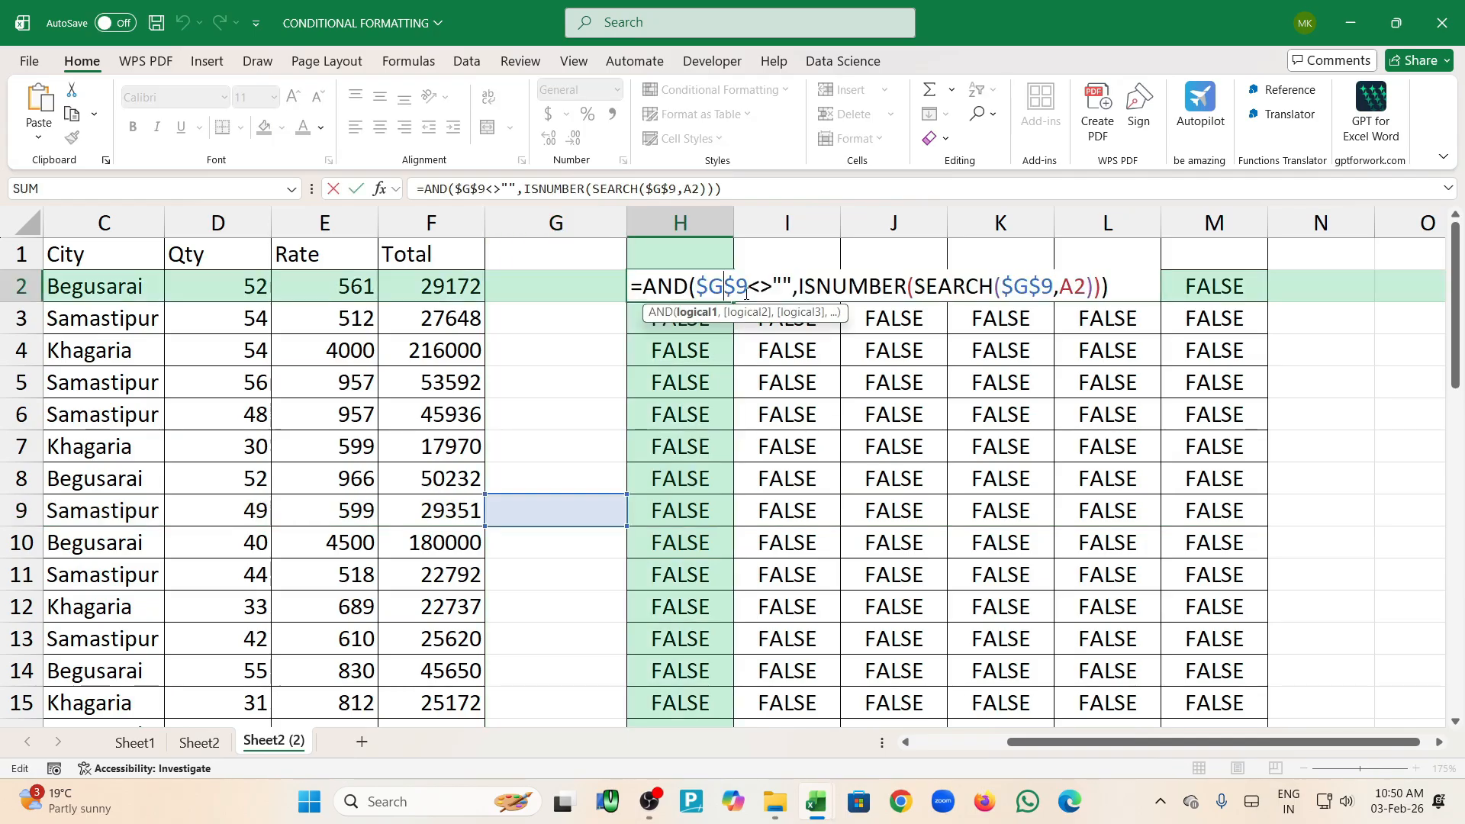
pyautogui.moveTo(645, 285); pyautogui.dragTo(794, 285)
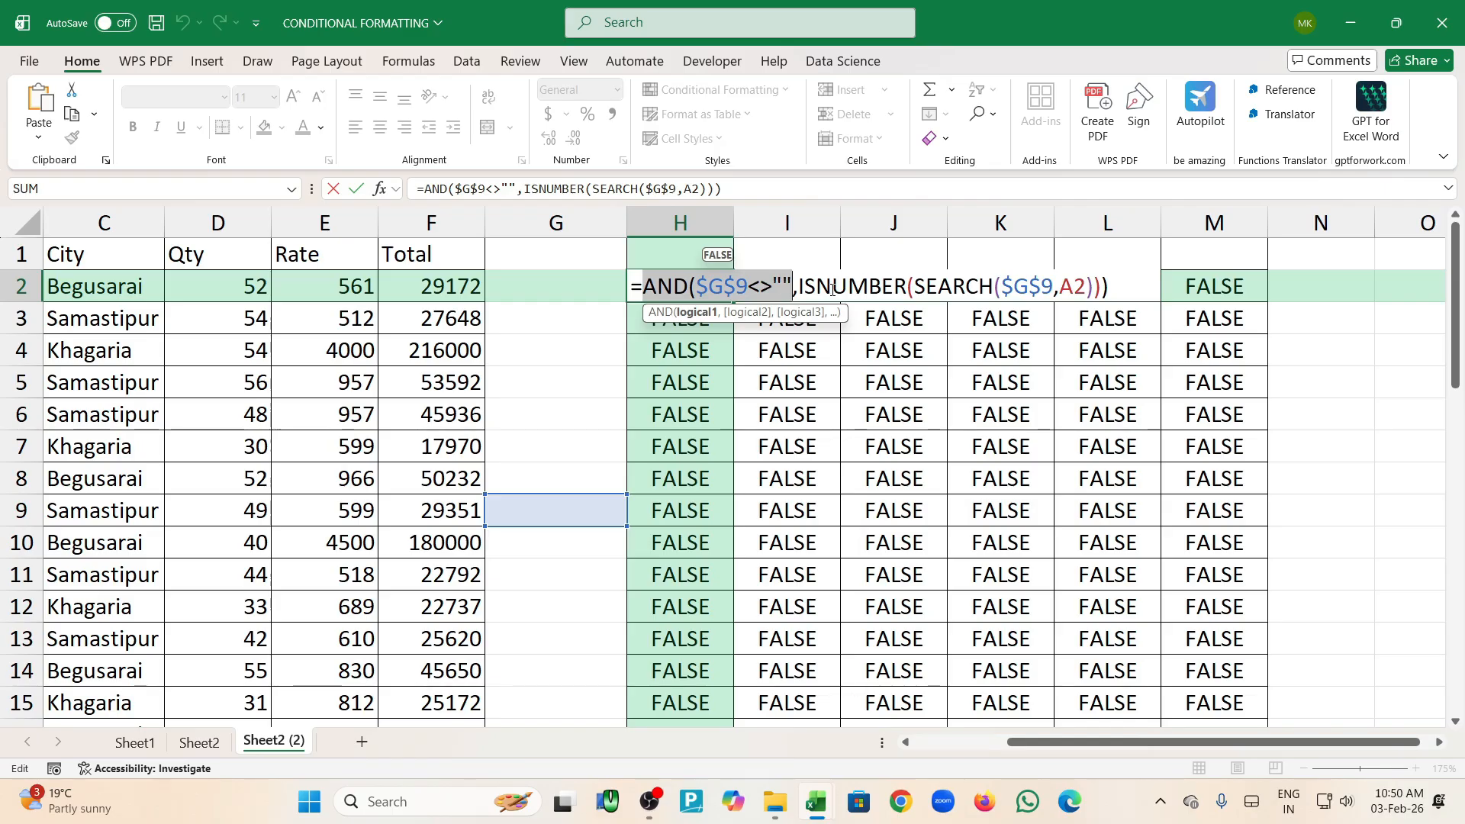
pyautogui.press('Return')
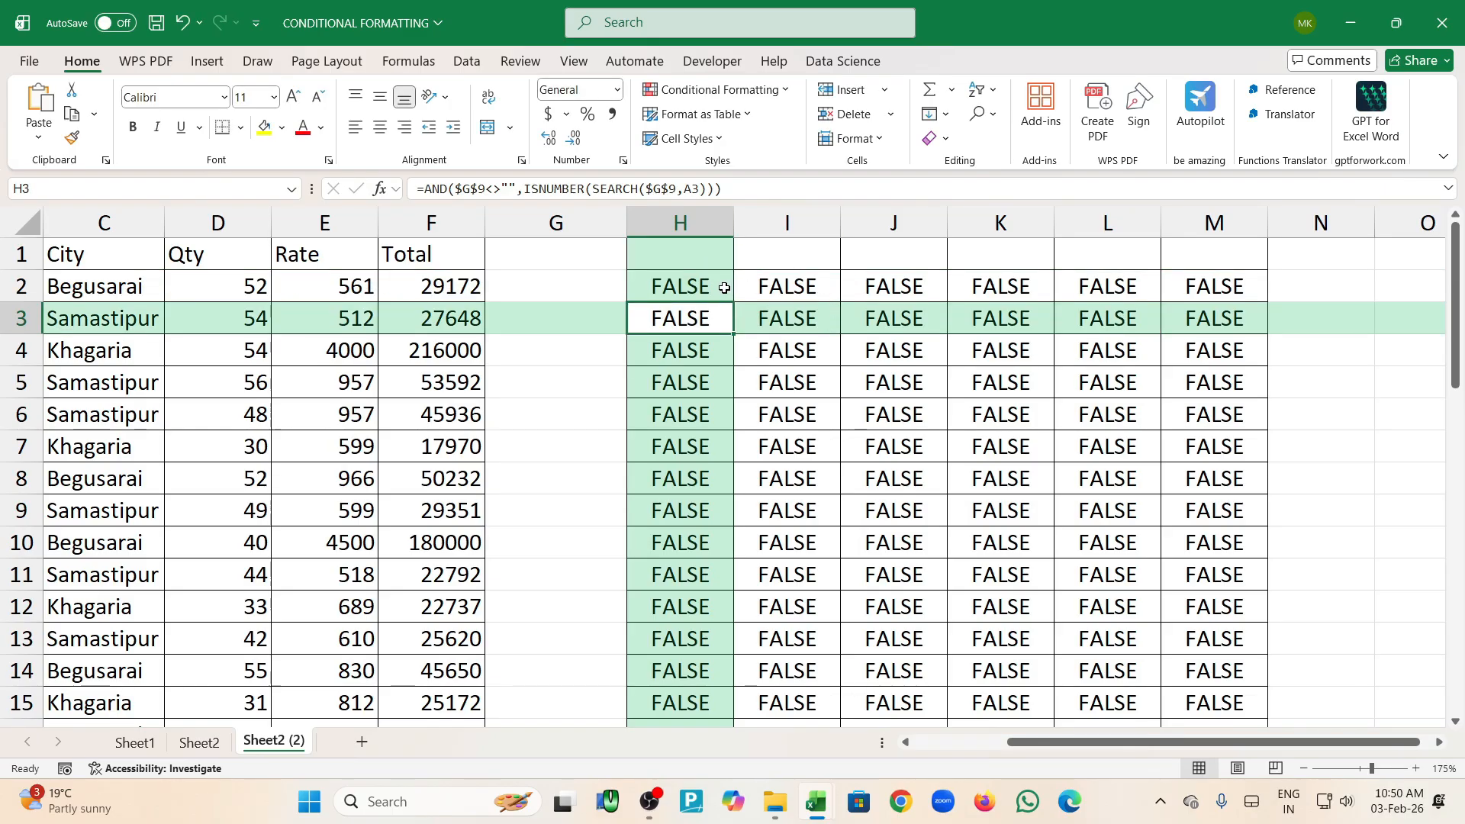
pyautogui.doubleClick(725, 289)
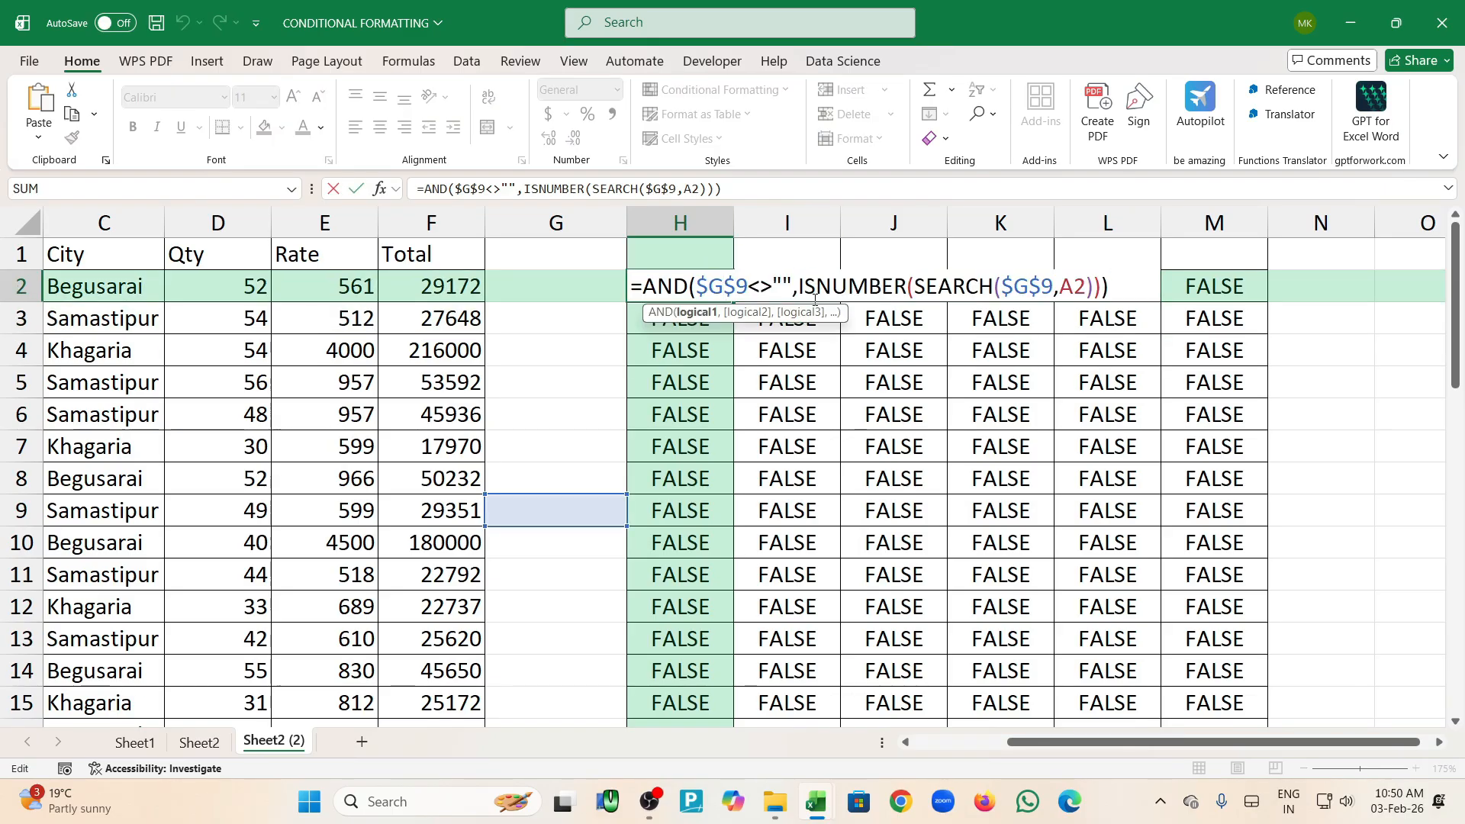
pyautogui.press('Return')
# Save and close the workbook, and close the ABC folder window to return to the desktop
pyautogui.hotkey('ctrl', 's')
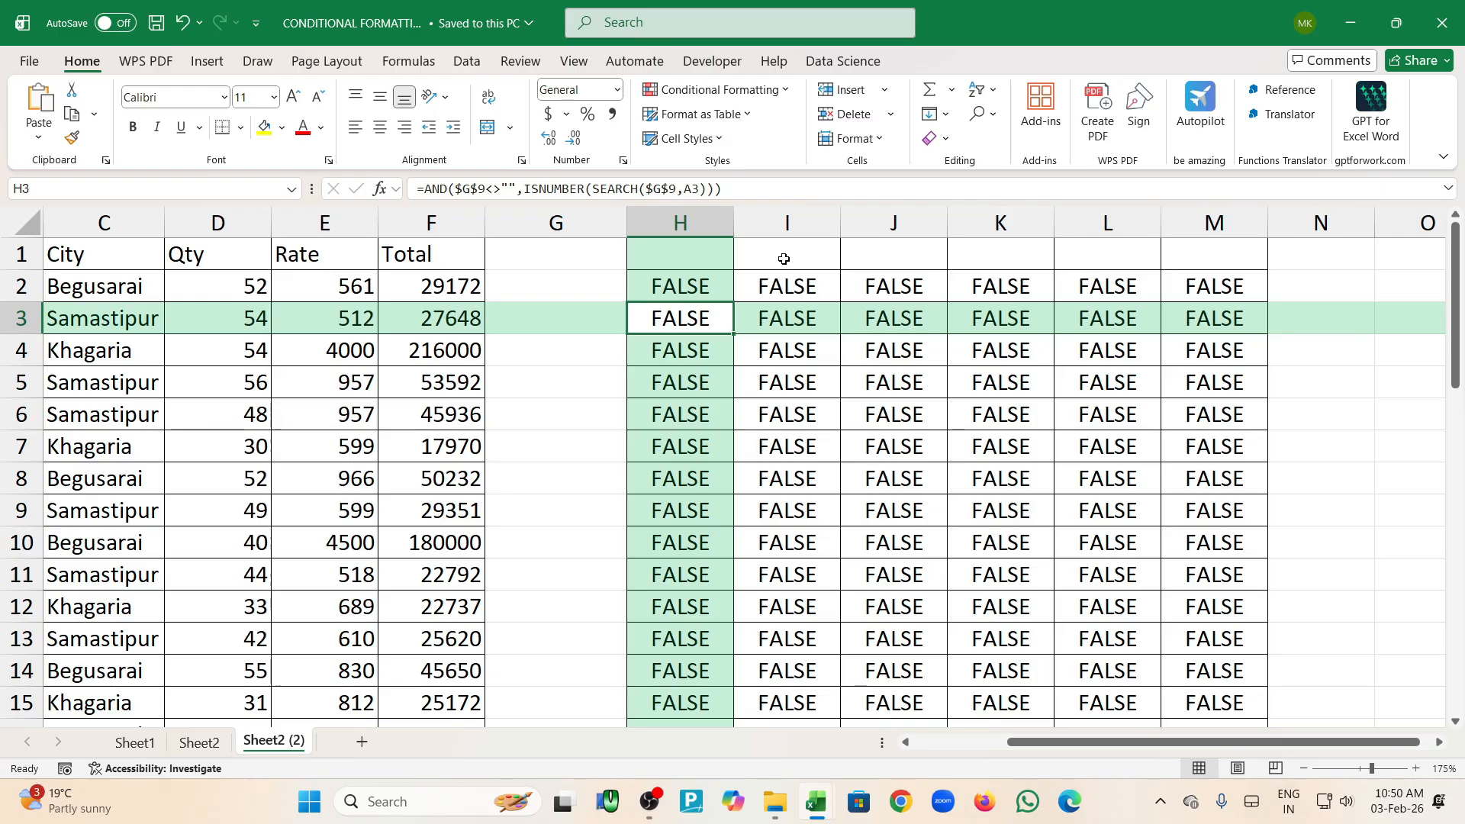
pyautogui.click(1444, 27)
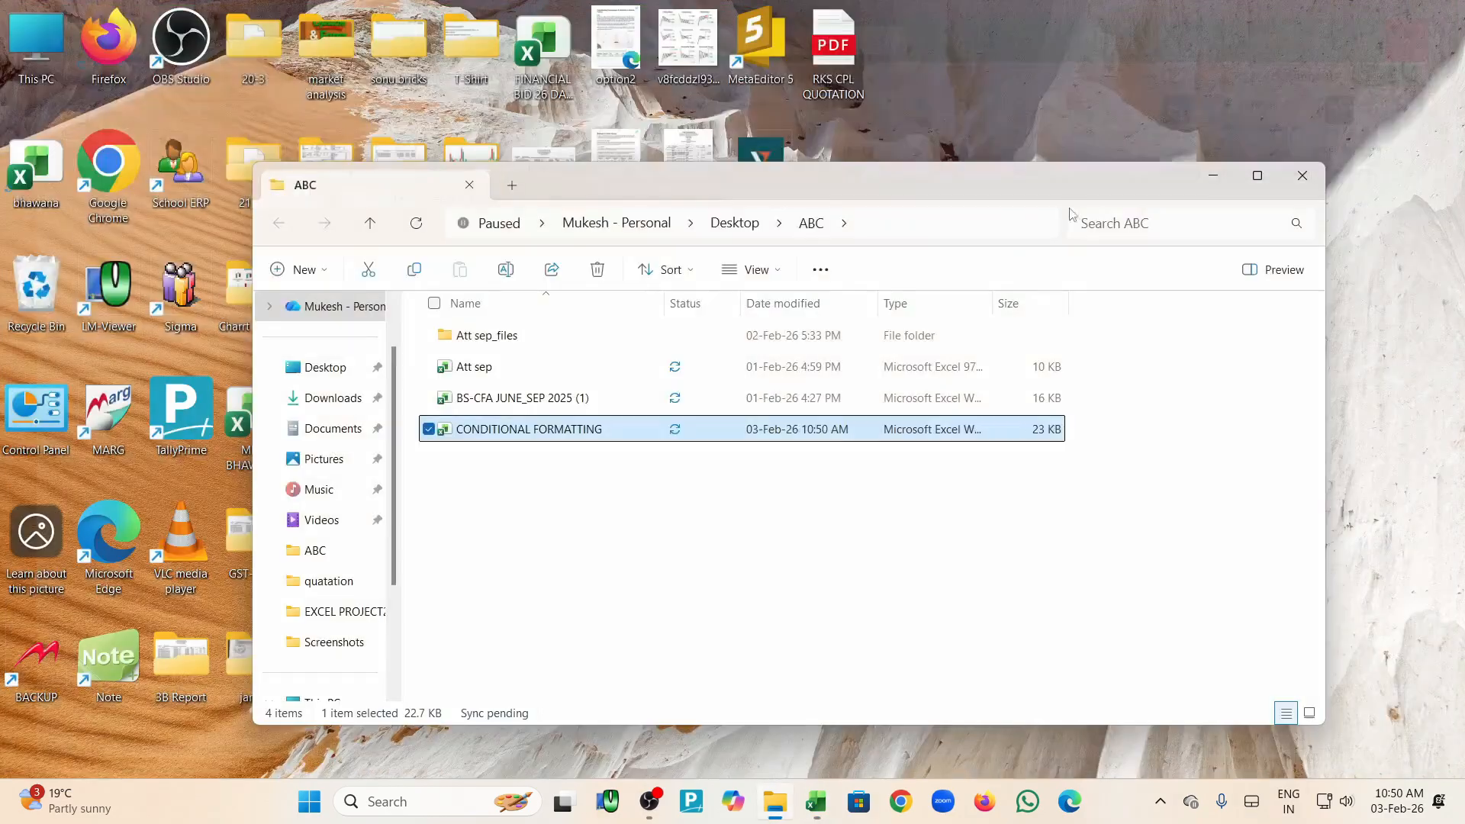
pyautogui.click(1324, 181)
pyautogui.rightClick(1203, 164)
pyautogui.click(1239, 247)
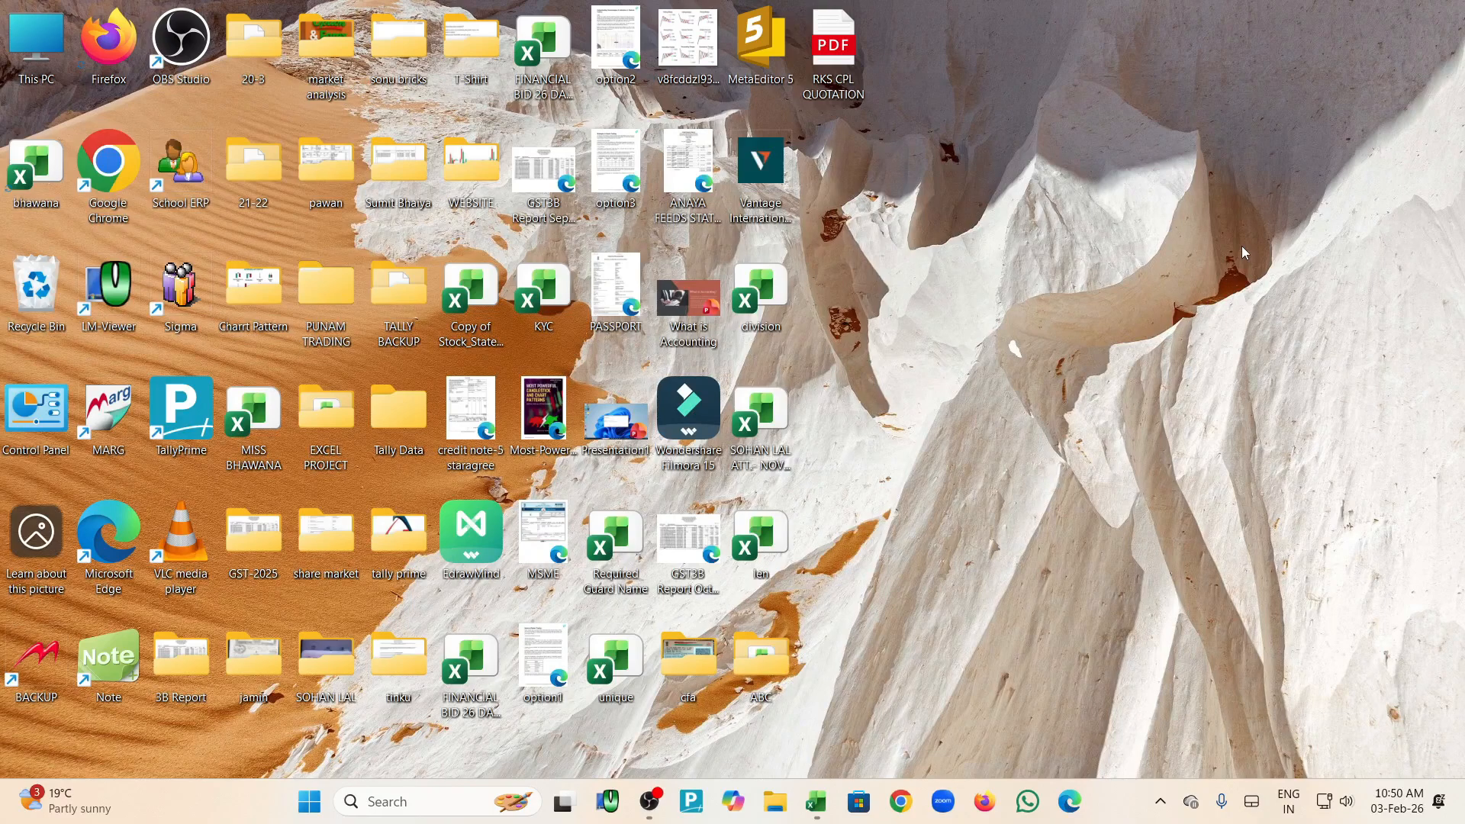